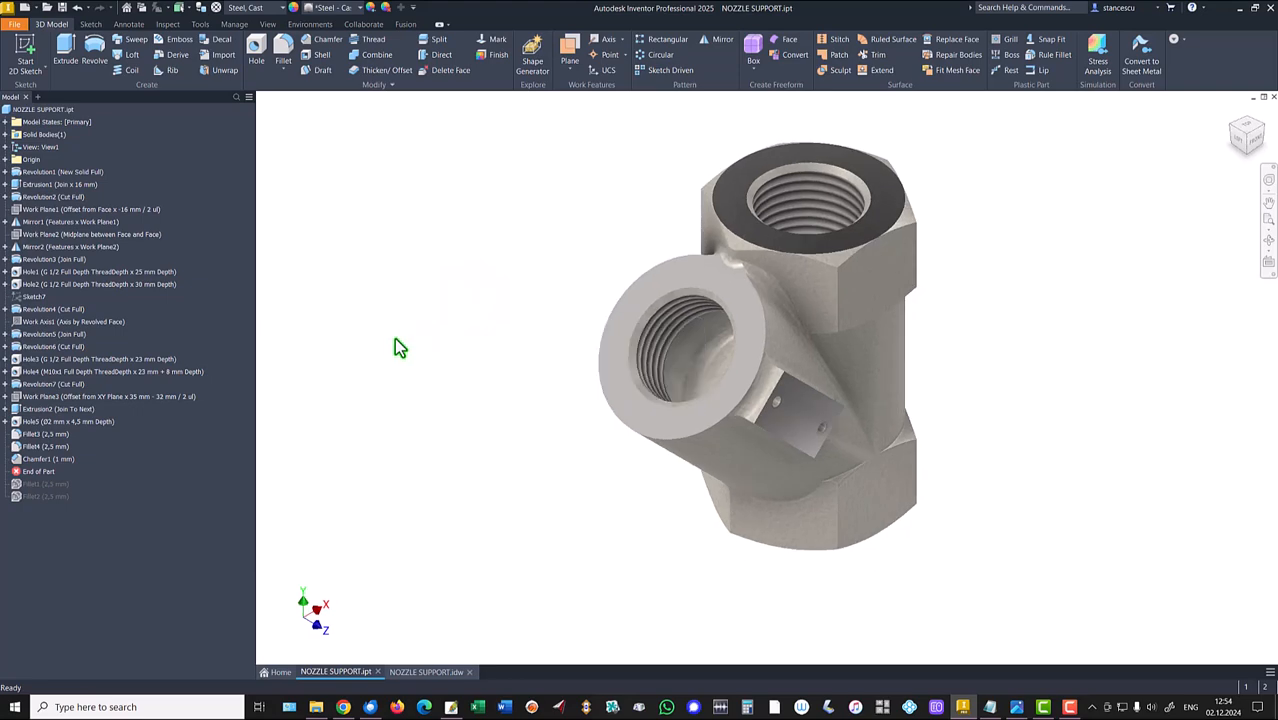
Review the nozzle support drawing, create a new Standard (mm).ipt part and open a 2D sketch on the XY plane.
click(426, 672)
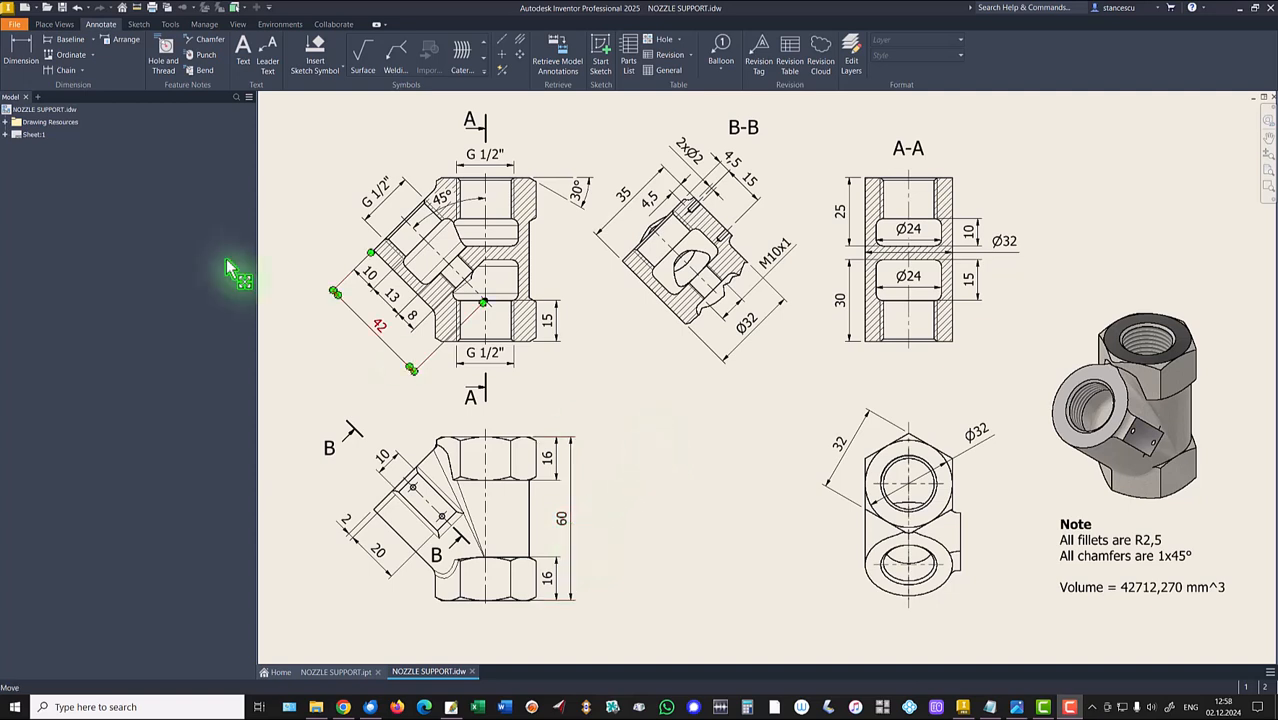
click(29, 8)
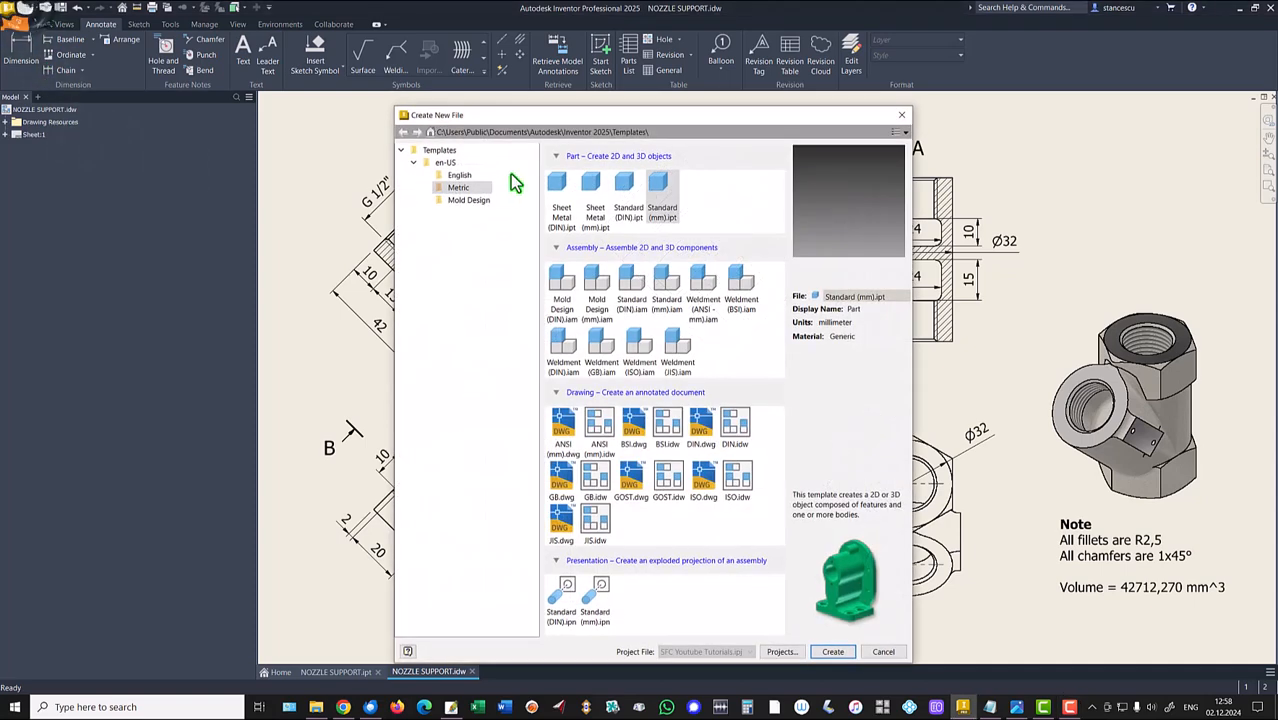
double_click(660, 193)
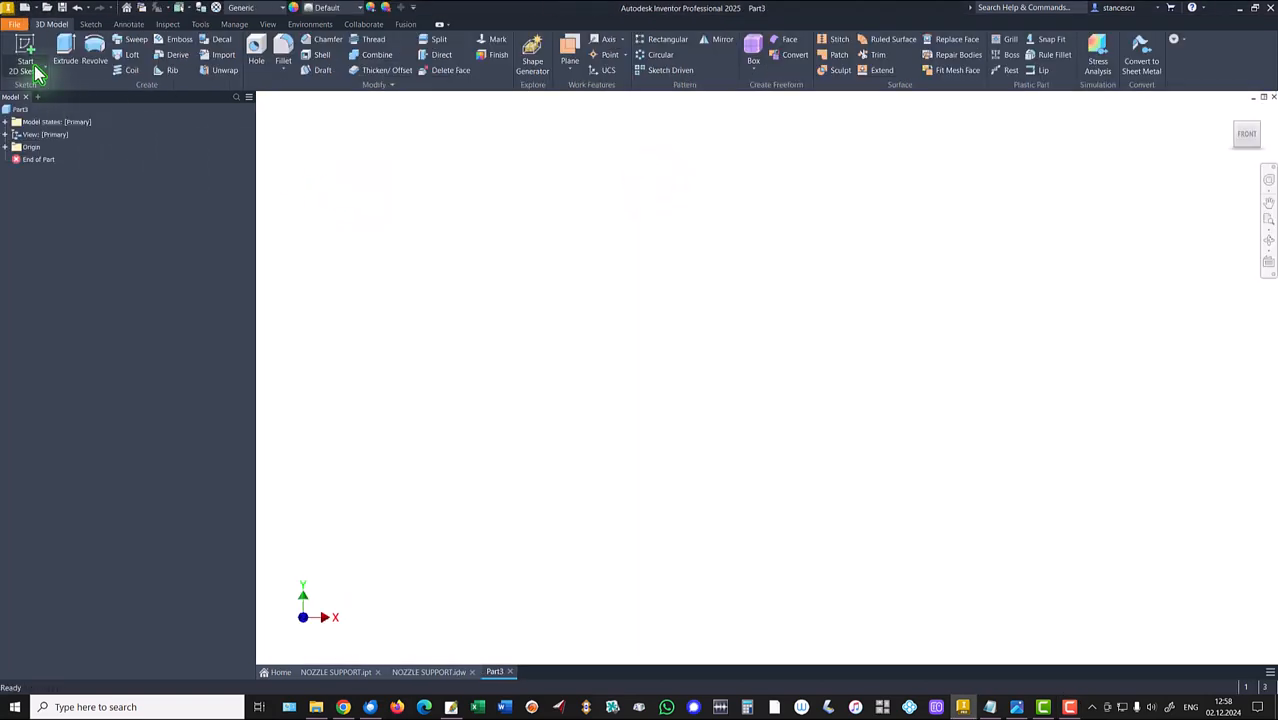
click(30, 68)
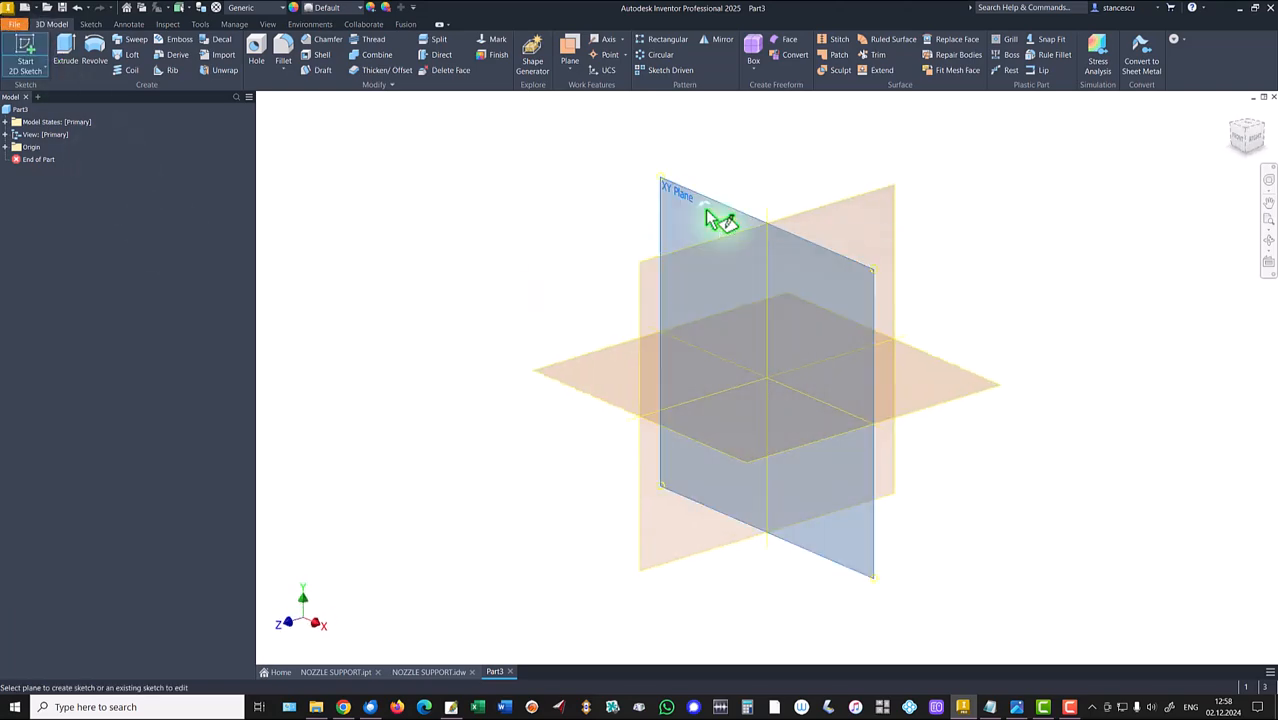
click(707, 212)
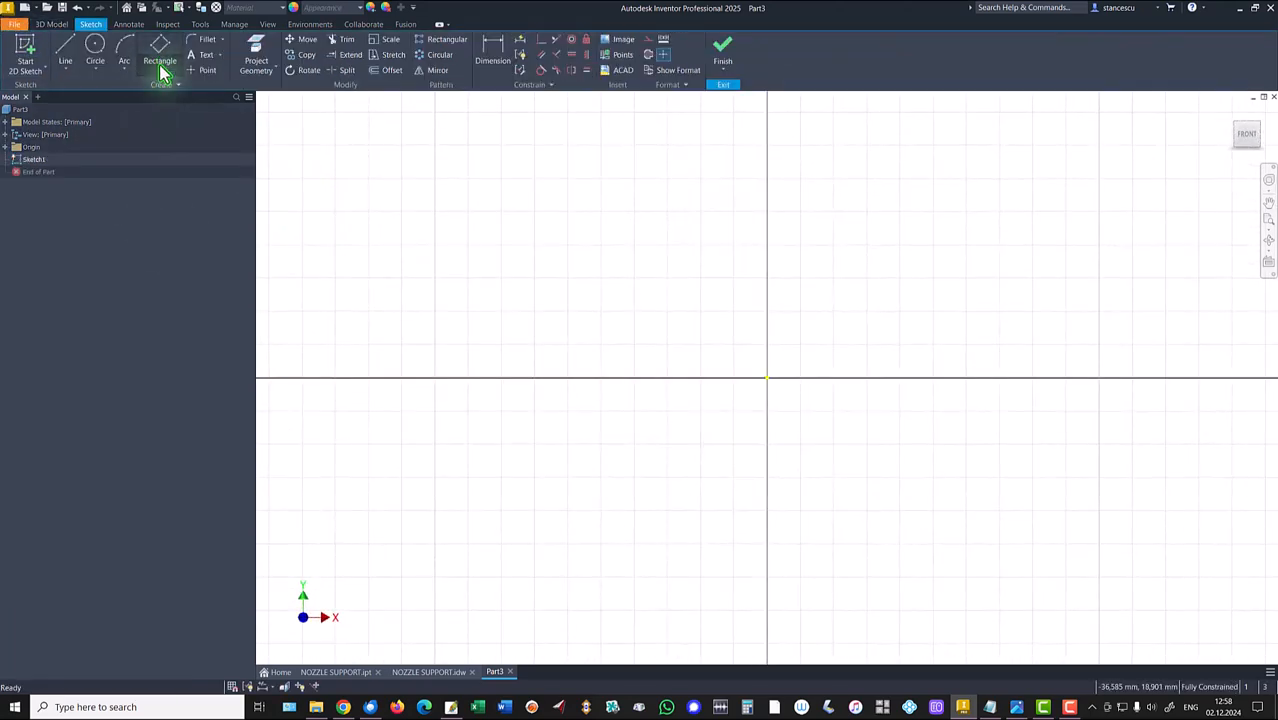
Sketch a two-point rectangle up from the origin, about 4.5 mm wide and 60 mm high.
click(164, 78)
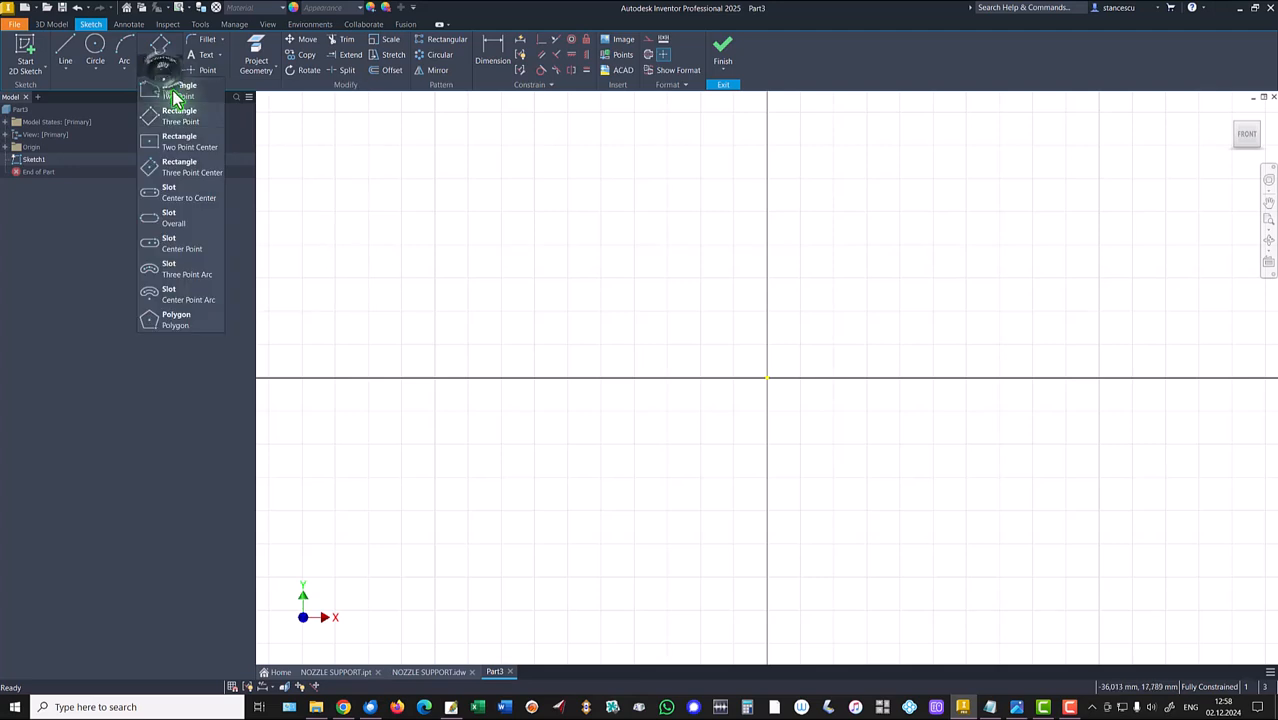
click(175, 90)
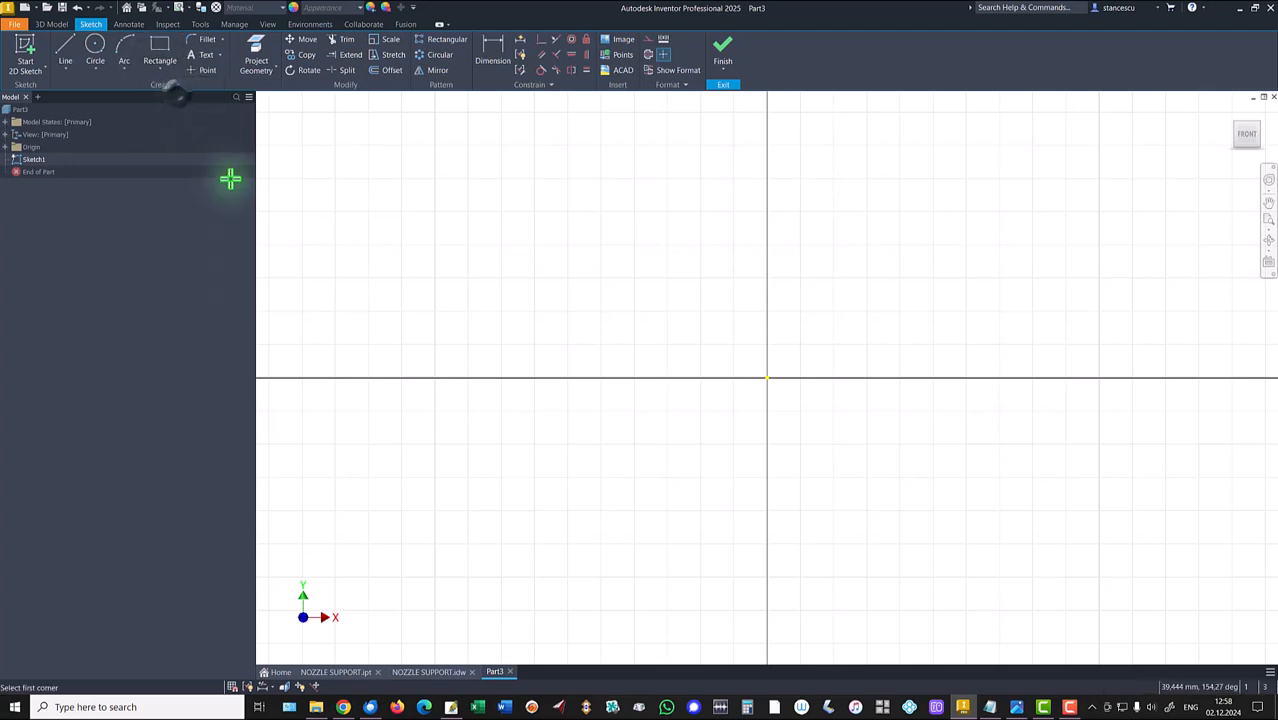
click(767, 378)
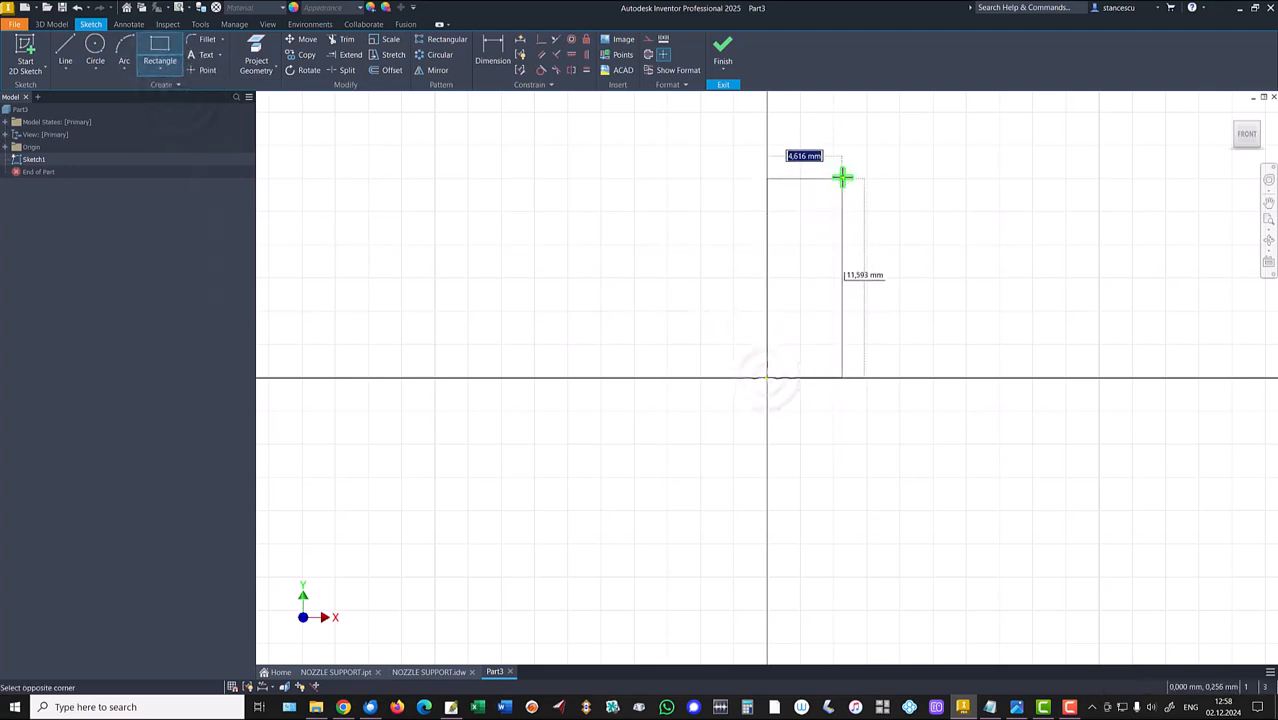
key(Tab)
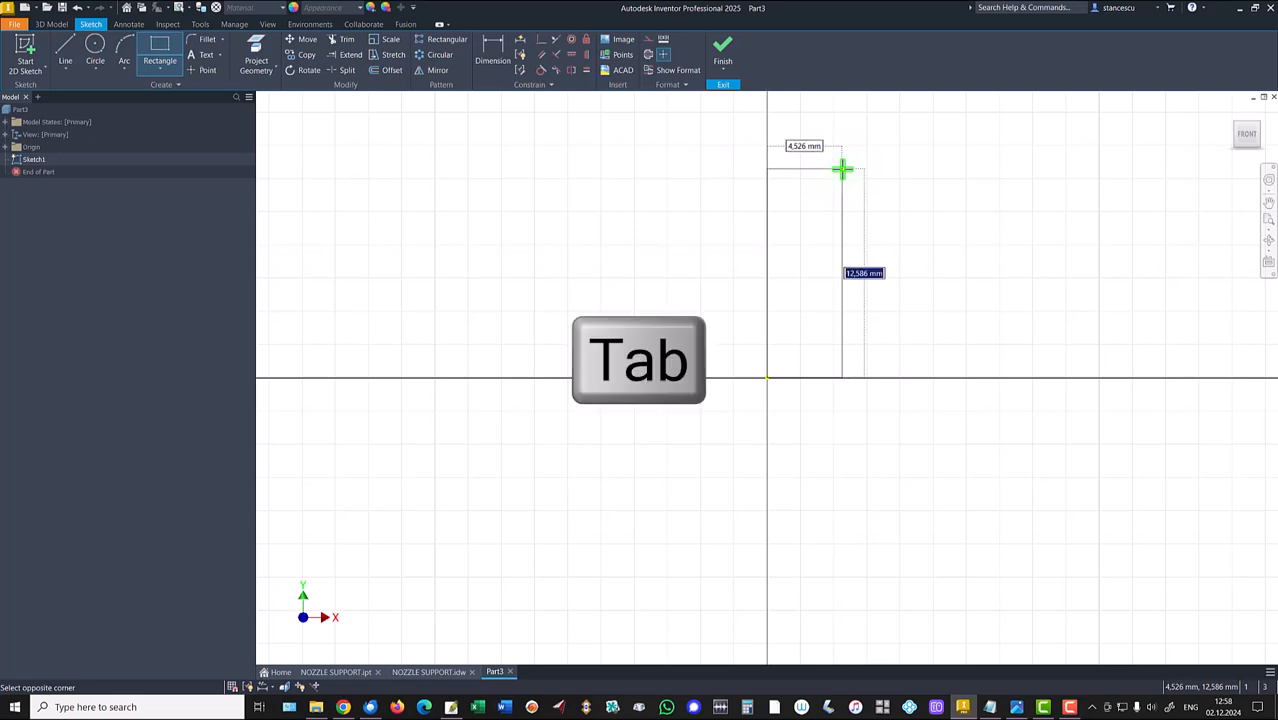
text(60)
key(Return)
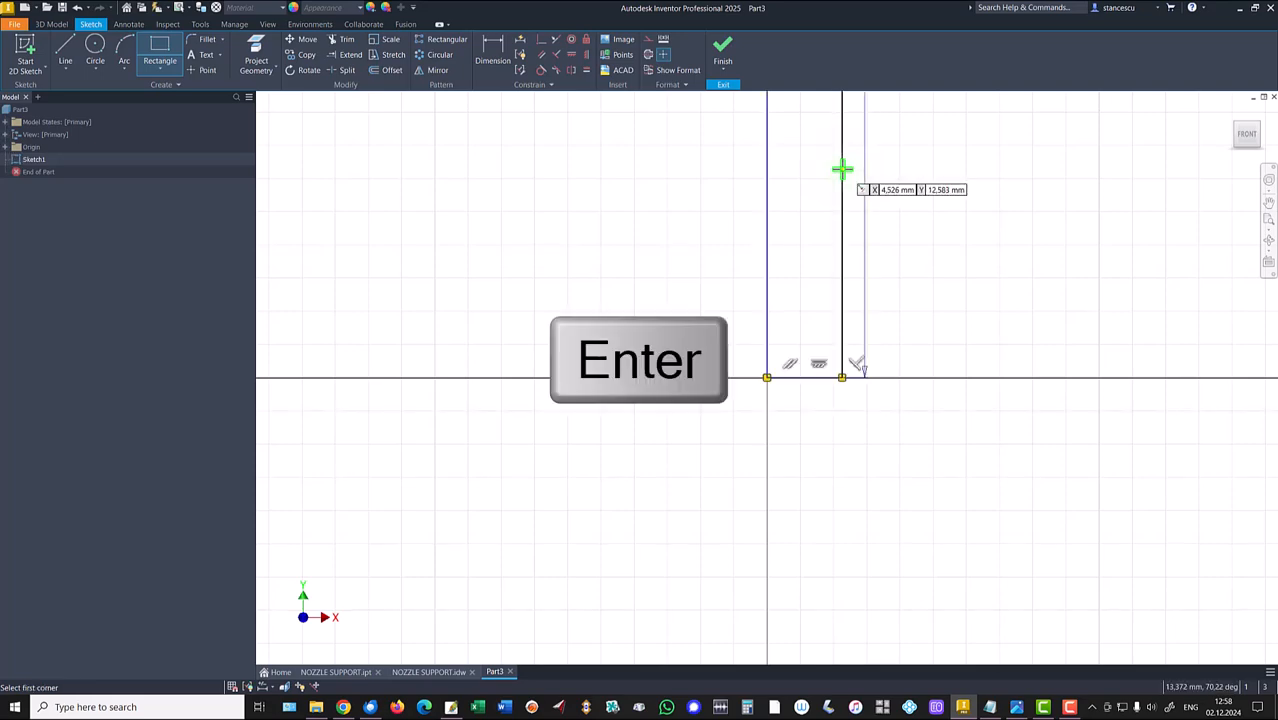
key(Home)
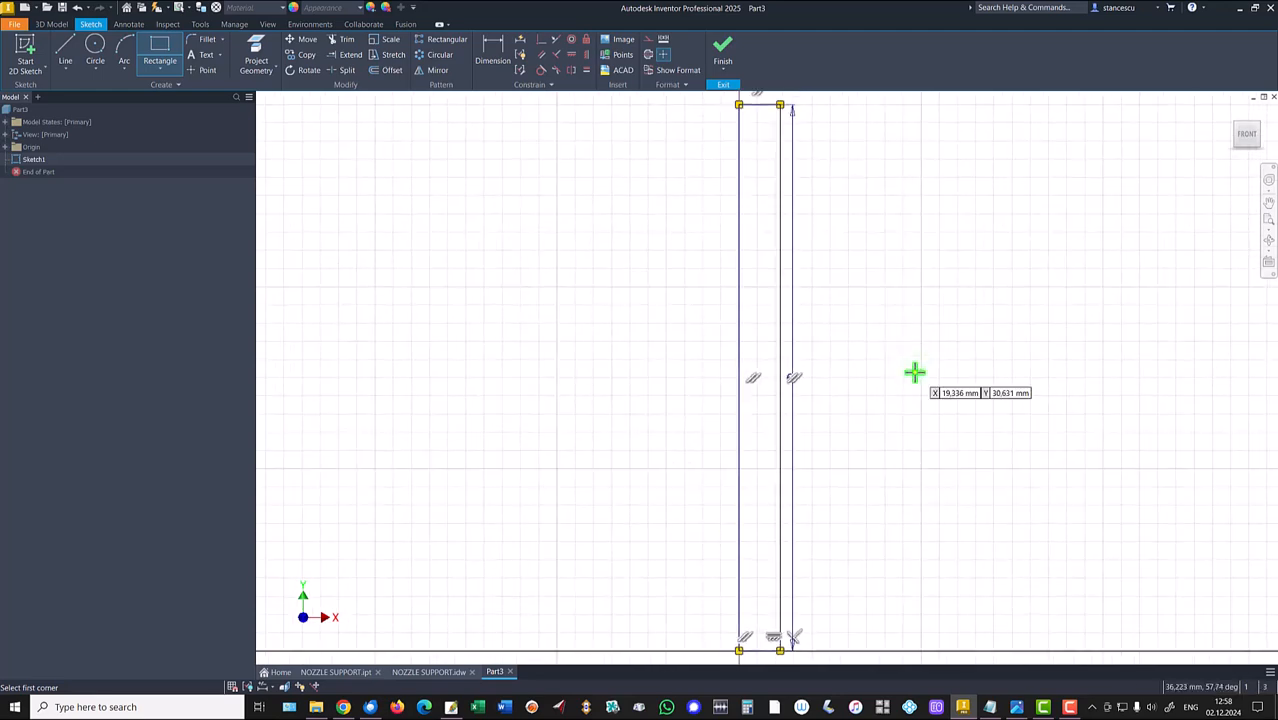
key(Escape)
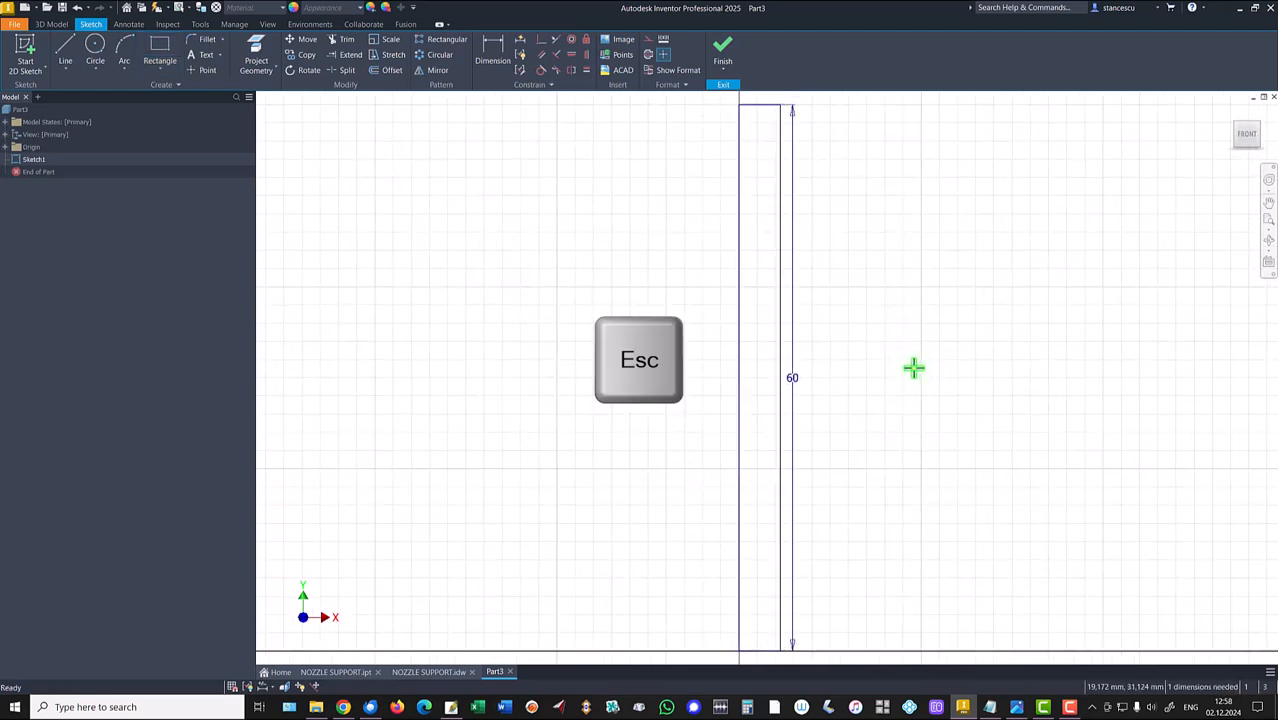
Convert the rectangle's vertical edge through the origin to a centerline, set the diameter across it to 32 mm, and finish the sketch.
click(739, 345)
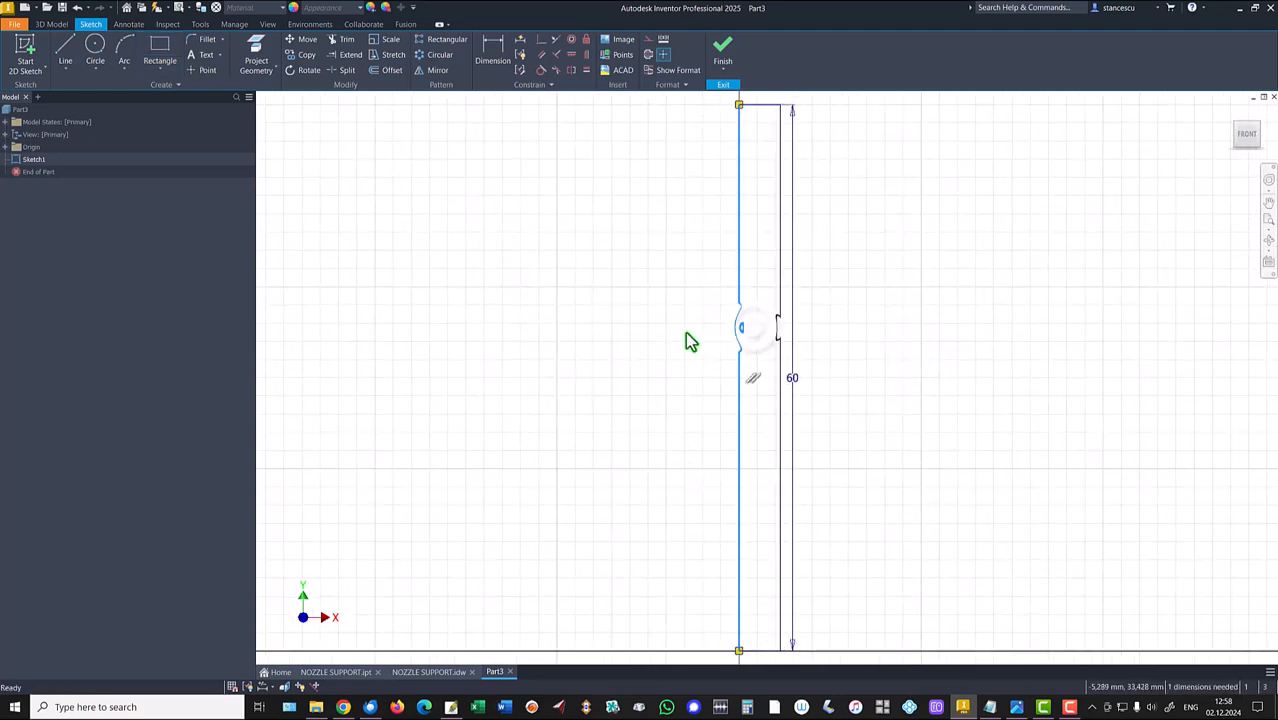
click(650, 58)
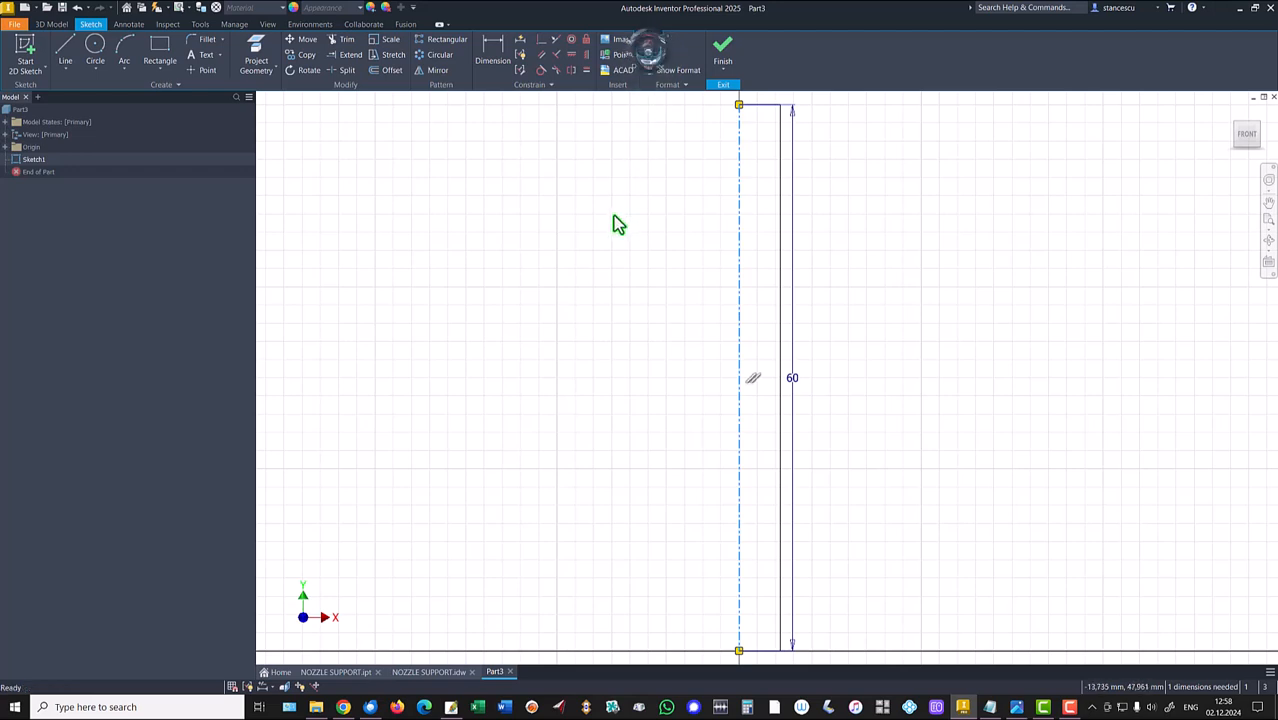
click(490, 58)
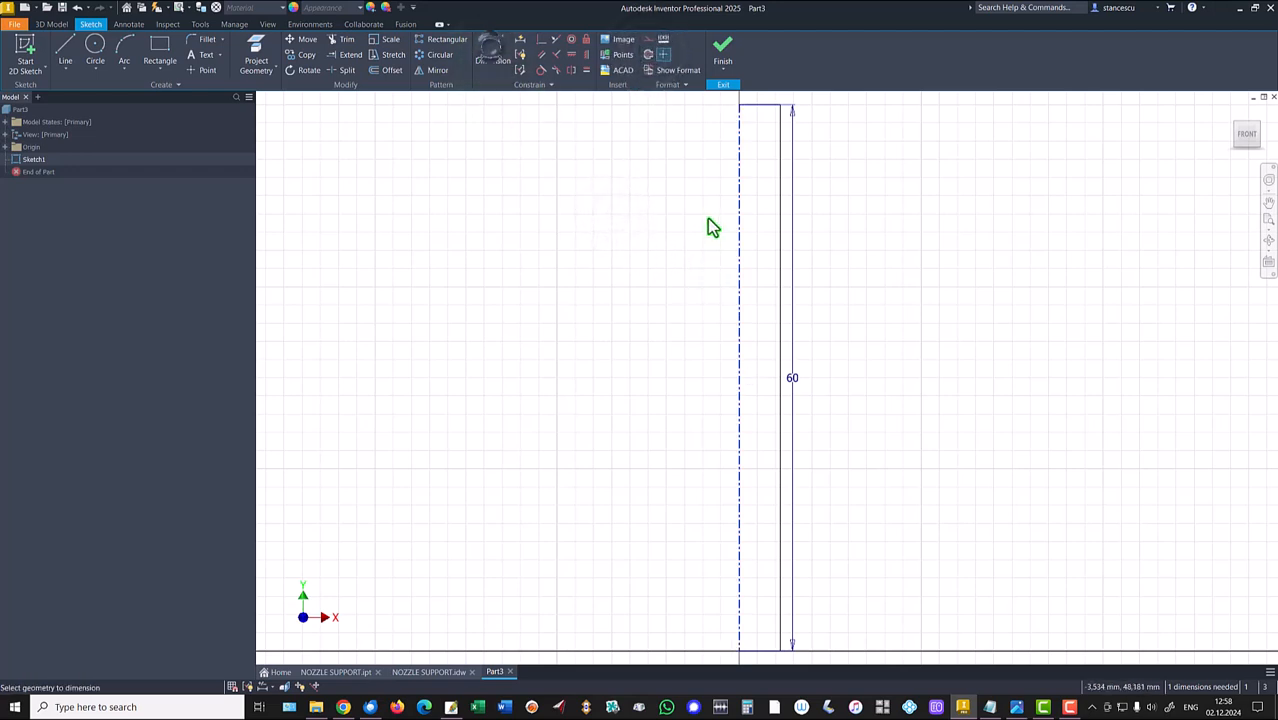
click(738, 287)
click(780, 295)
click(676, 303)
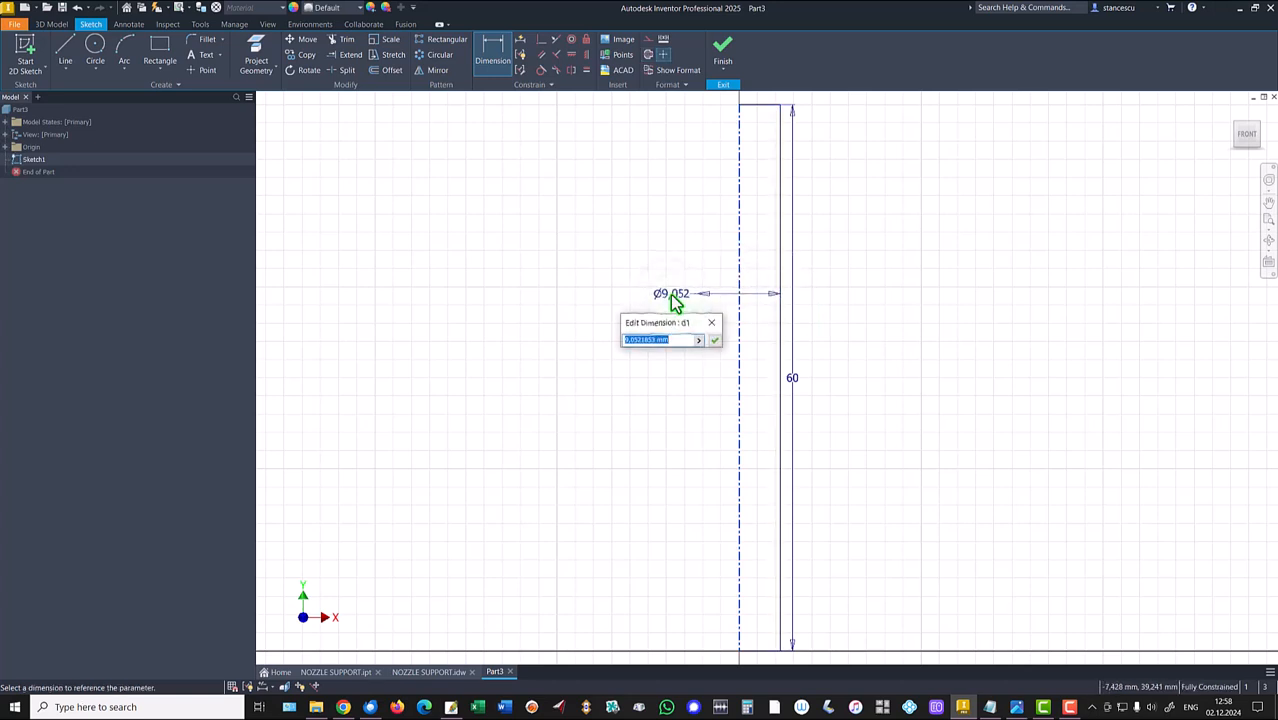
text(32)
key(Return)
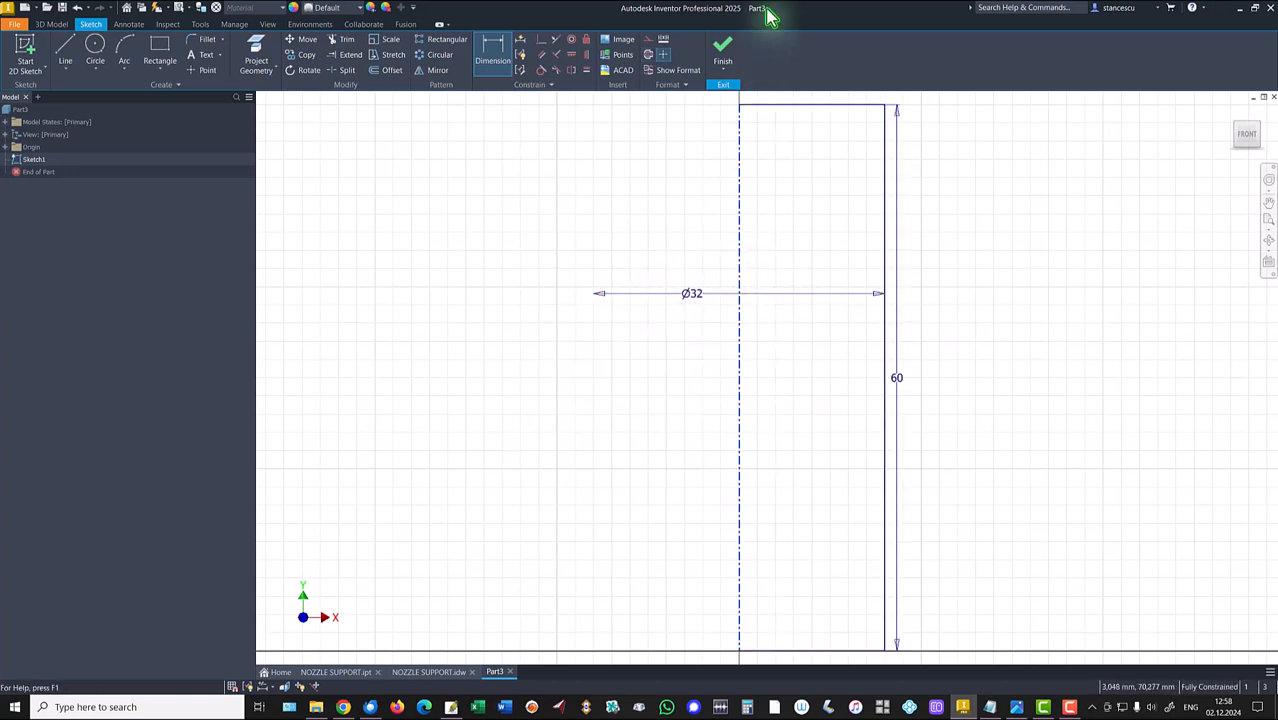
click(724, 50)
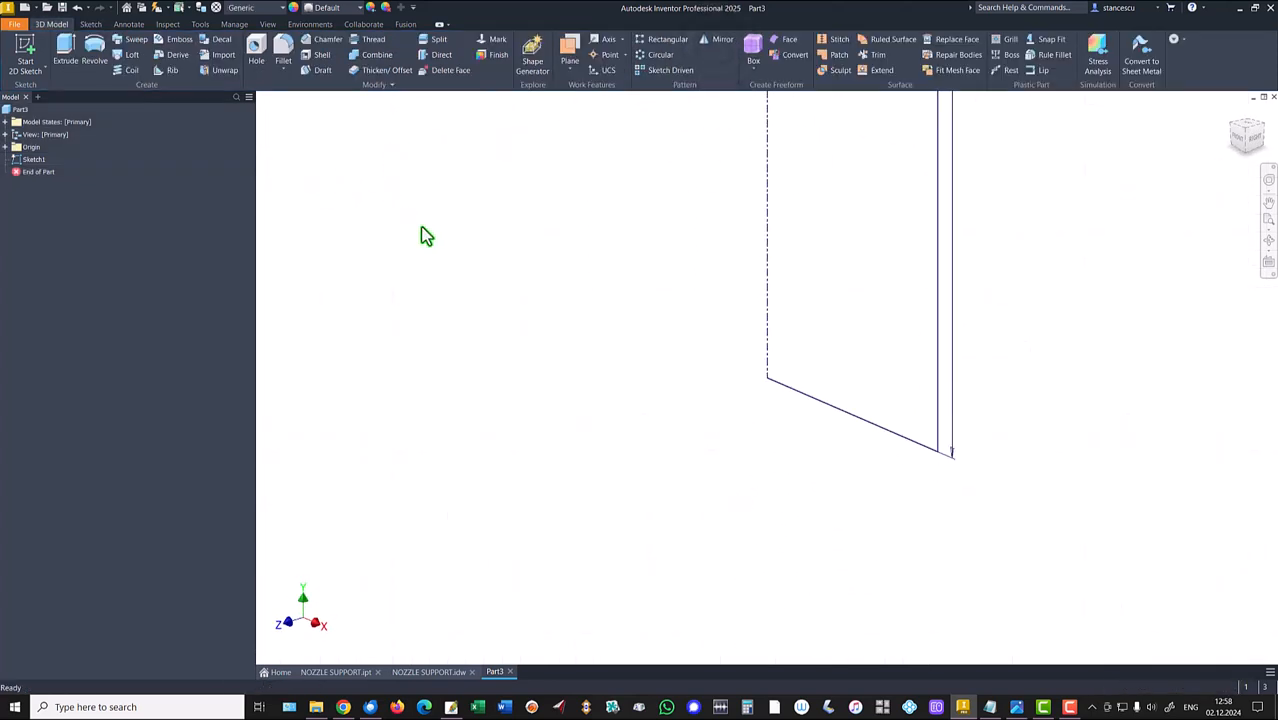
Revolve the rectangle fully around its centerline into a solid cylinder and show it in the home view.
key(Home)
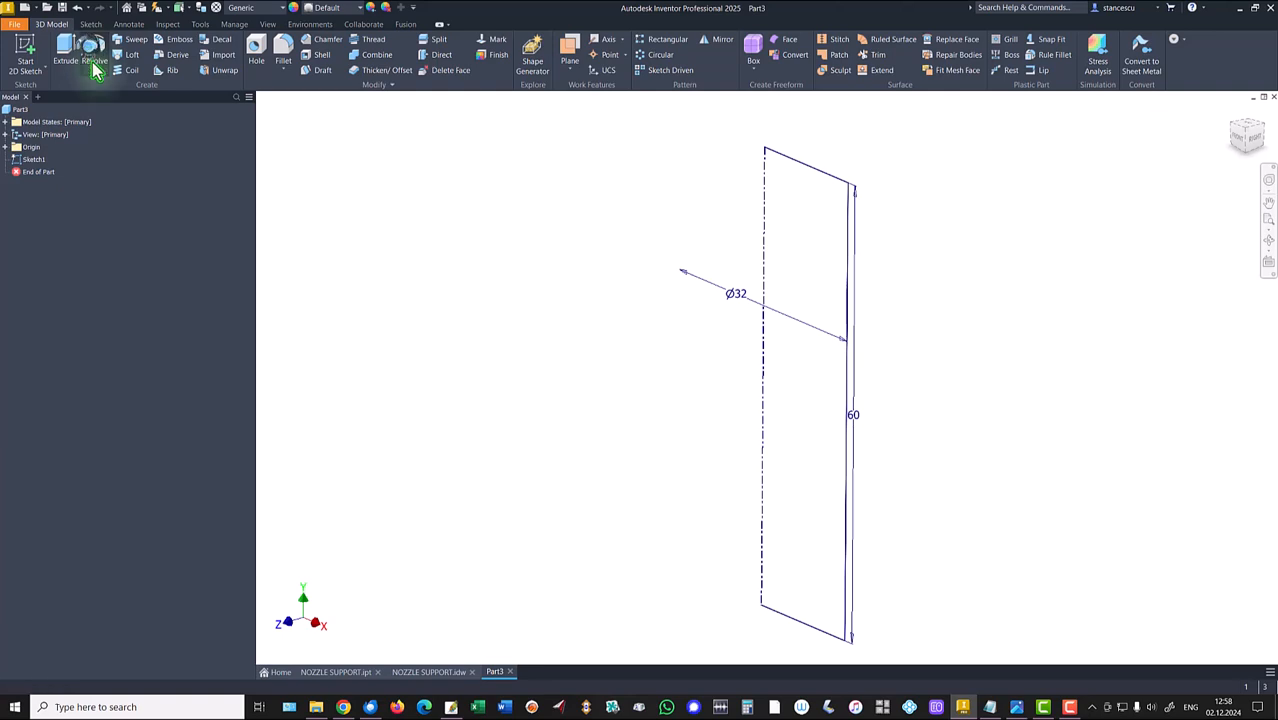
click(90, 58)
click(289, 295)
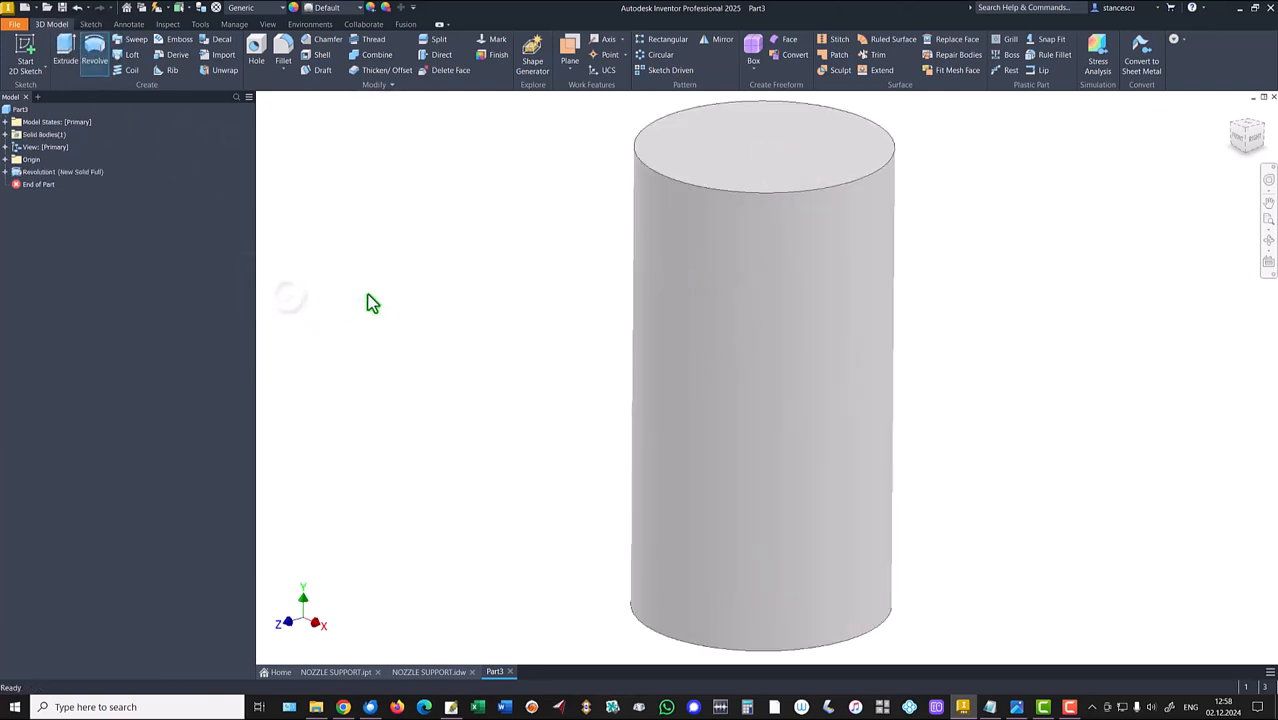
key(F6)
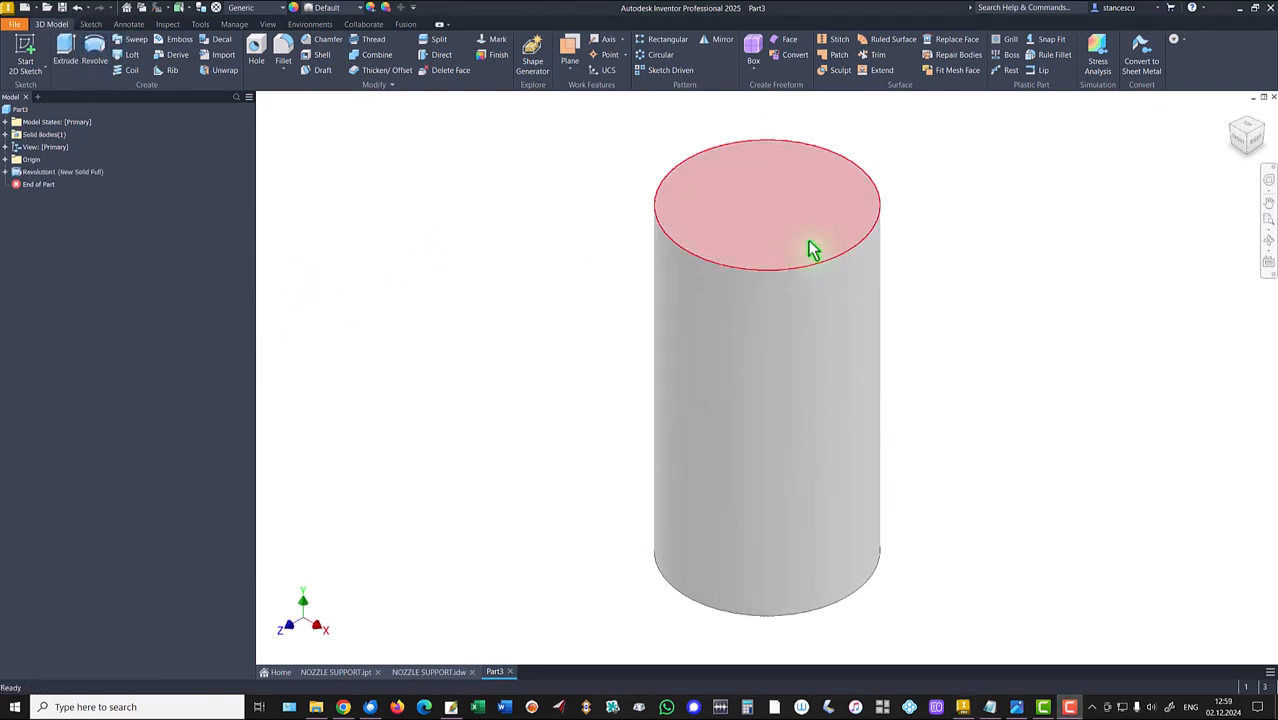
After checking the hexagon dimensions in the drawing, start a sketch on the cylinder's top face and project its circular edge.
click(422, 672)
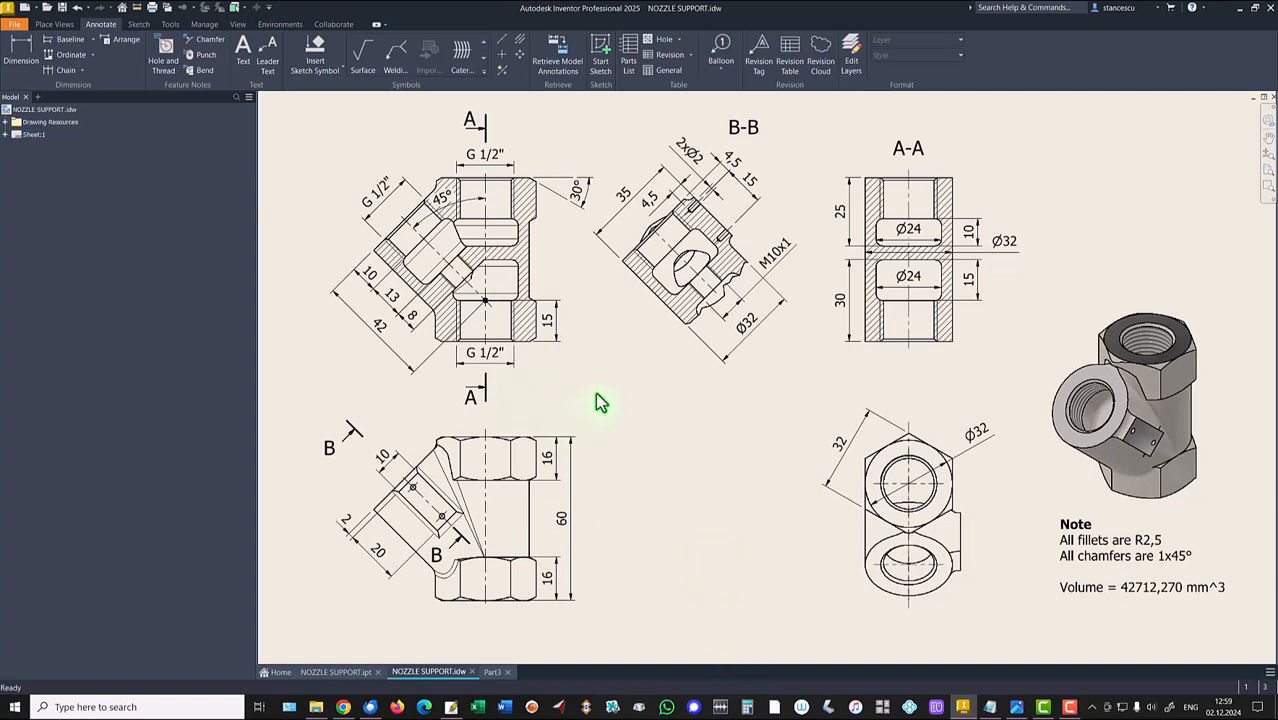
click(556, 458)
click(494, 672)
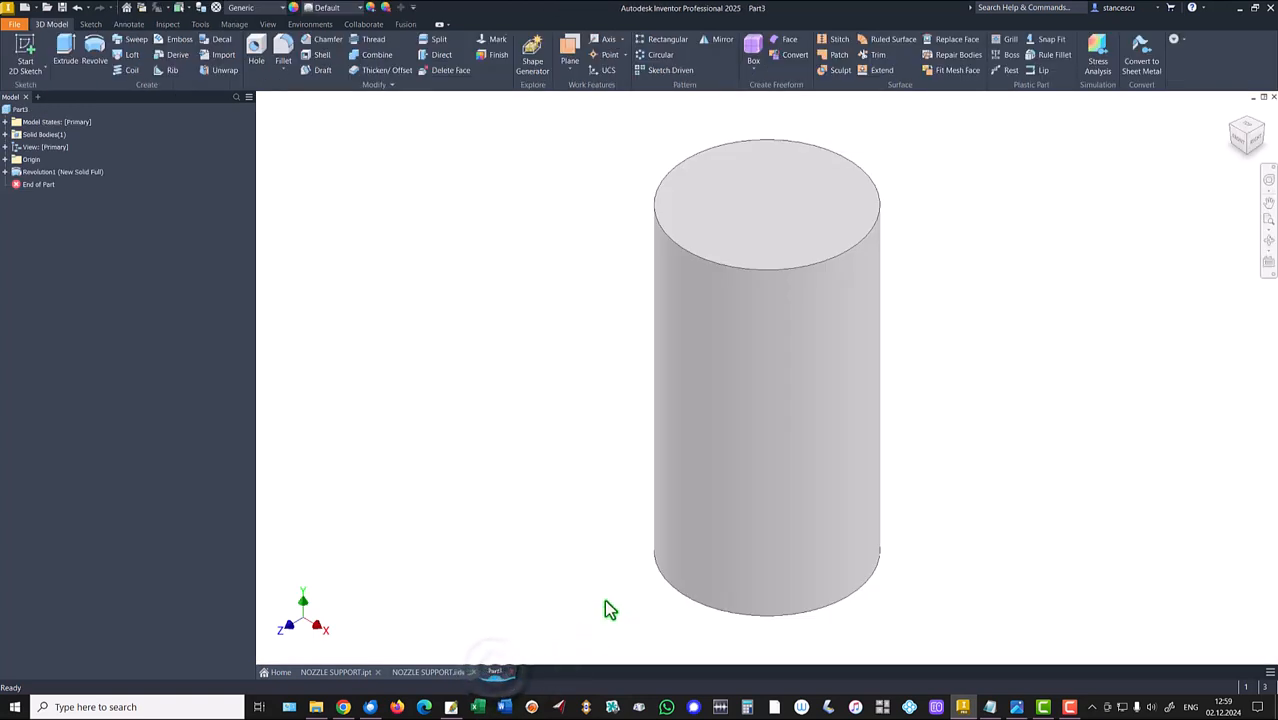
click(781, 267)
click(795, 307)
click(771, 245)
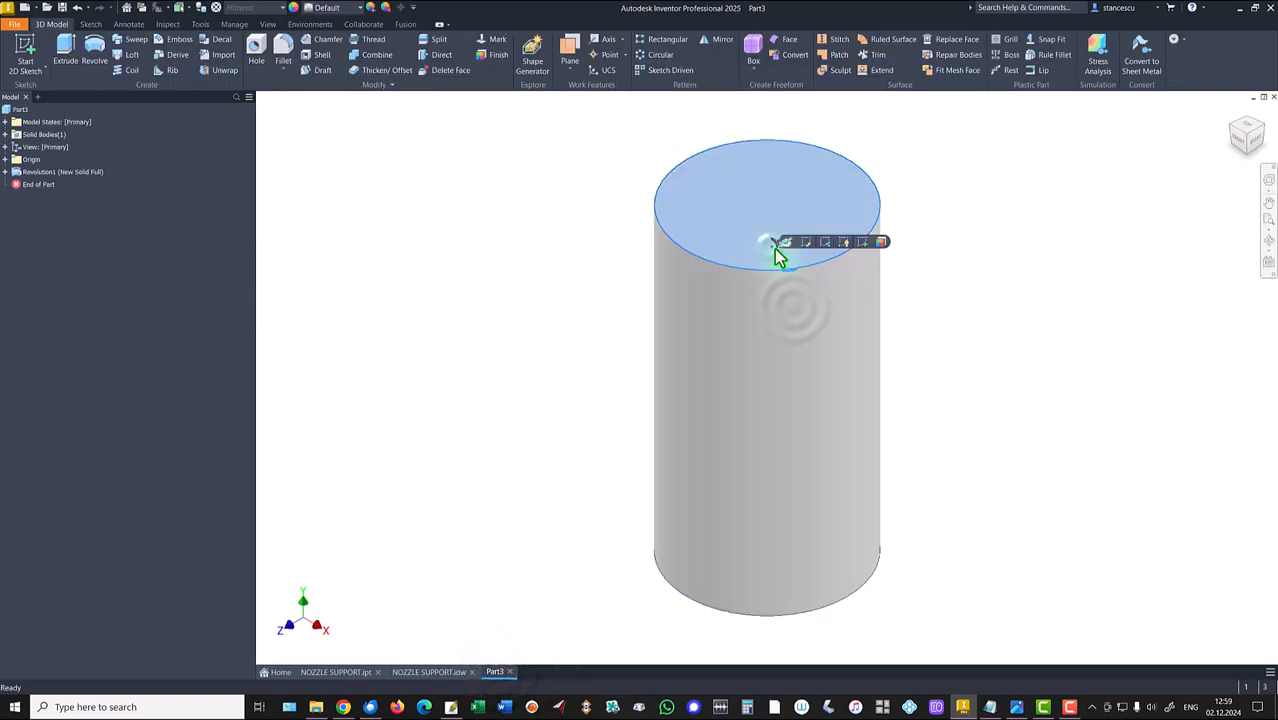
click(862, 243)
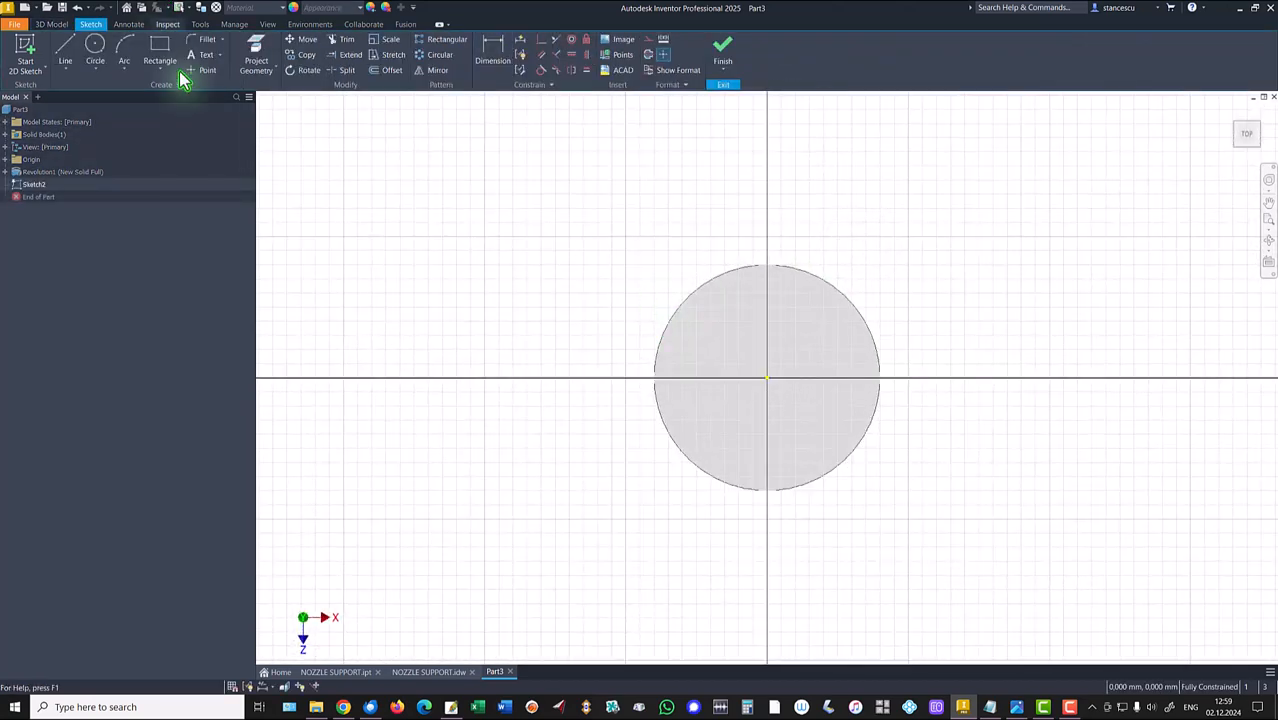
click(253, 58)
click(697, 308)
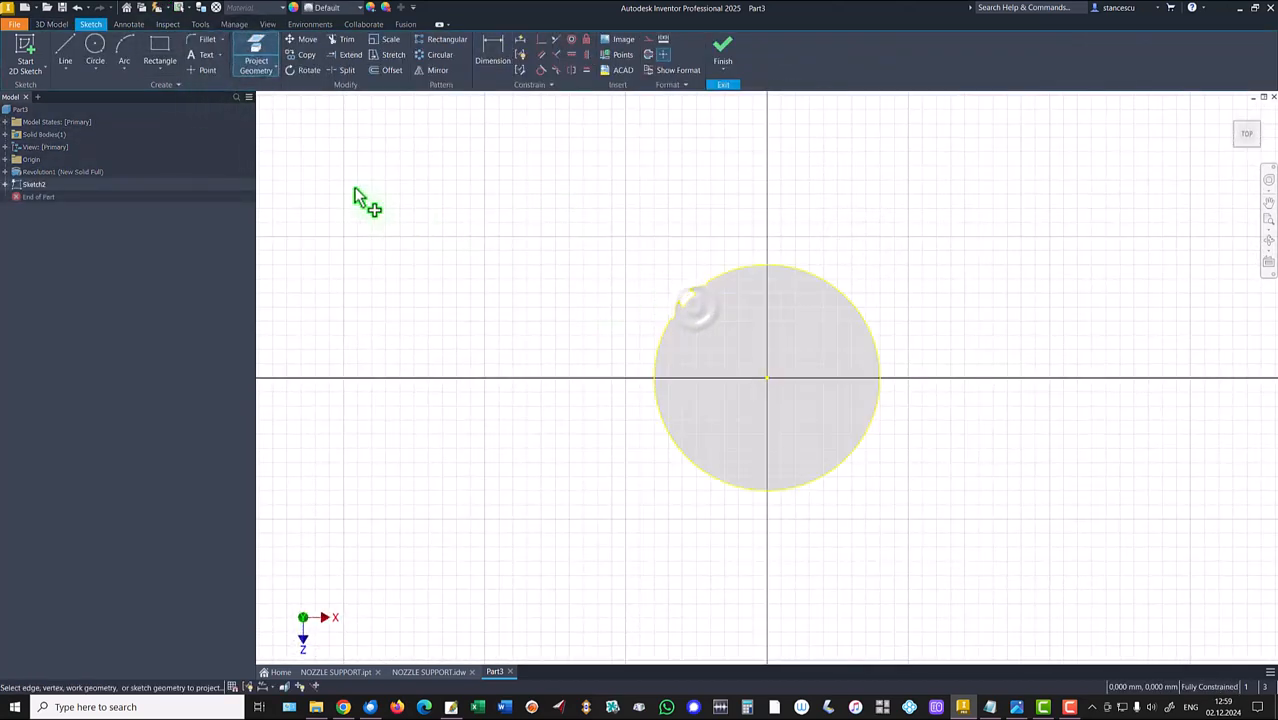
Draw a six-sided polygon centred on the origin and enclosing the projected circle.
click(172, 80)
click(178, 311)
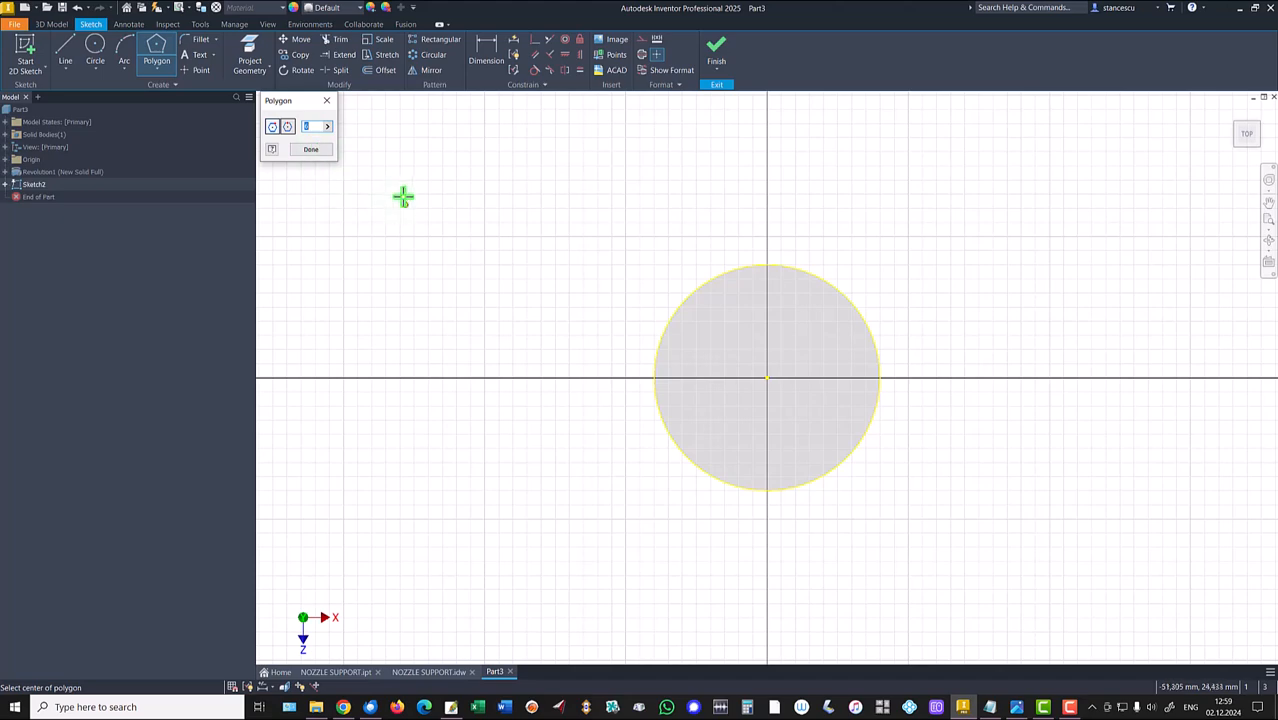
click(766, 378)
click(914, 296)
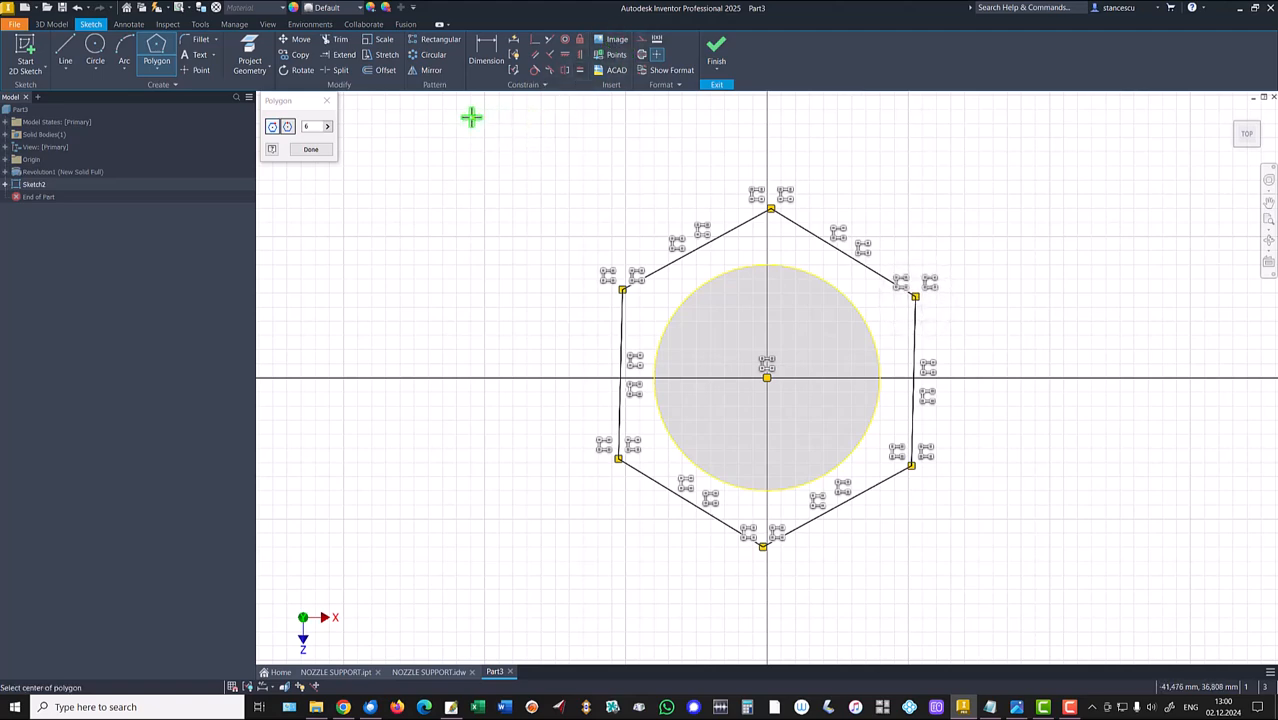
Constrain one hexagon vertex horizontal to the centre, make a side tangent to the projected circle, and finish the sketch.
click(566, 62)
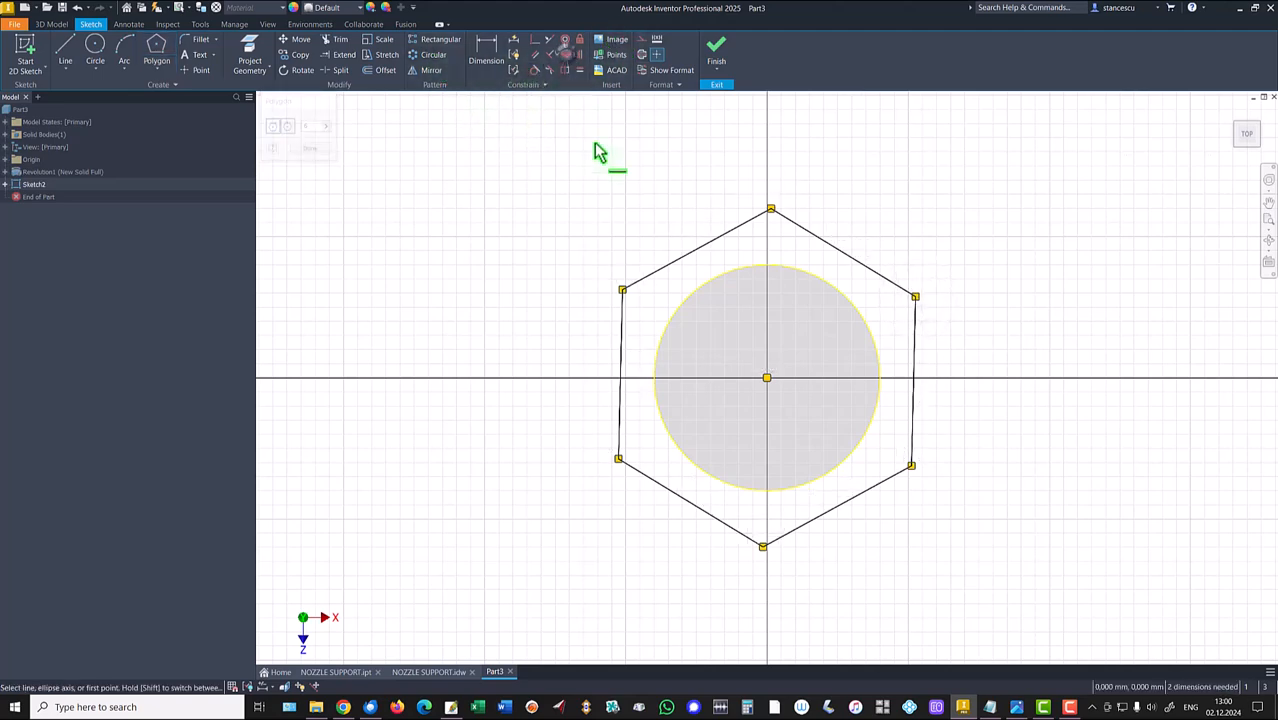
click(766, 378)
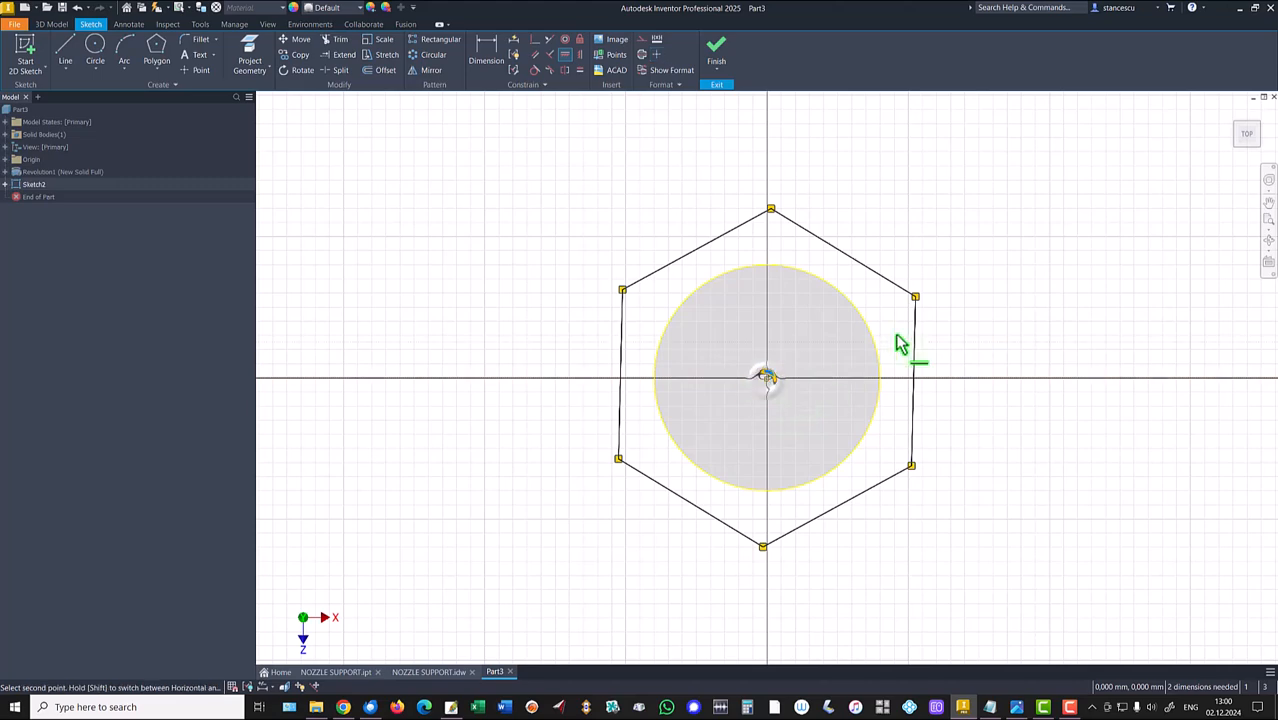
click(915, 296)
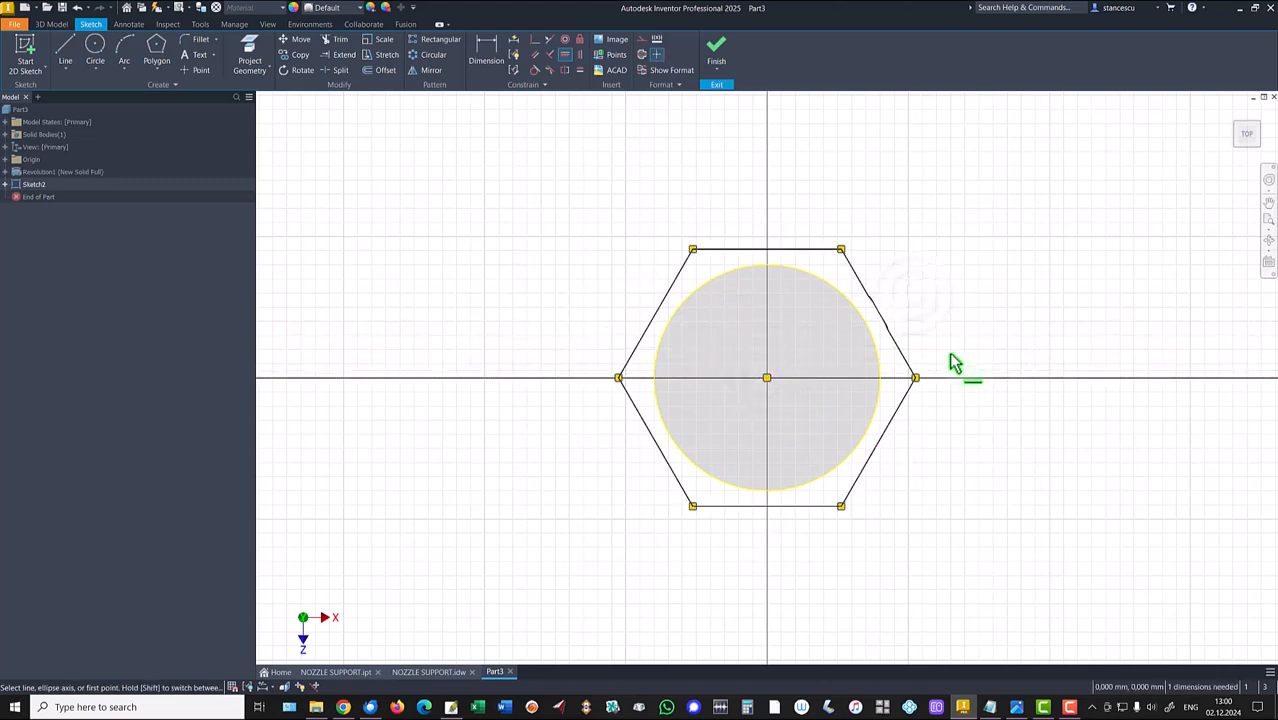
click(535, 71)
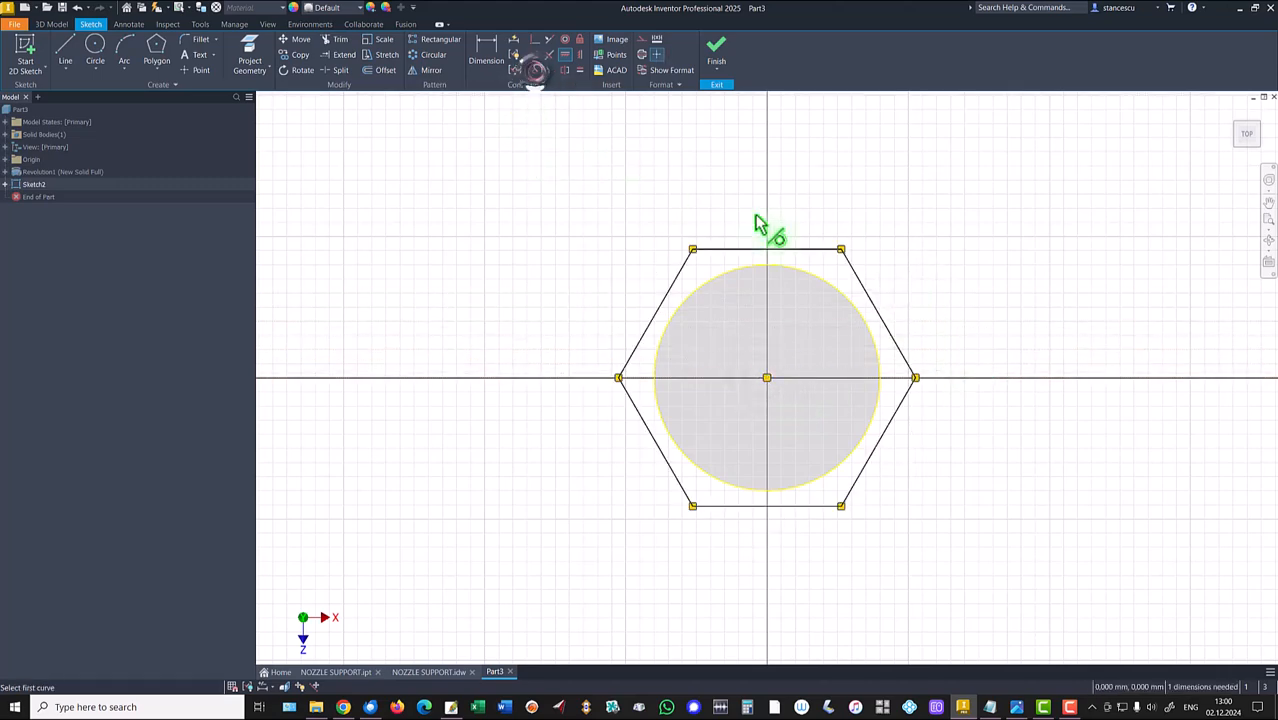
click(784, 267)
click(784, 264)
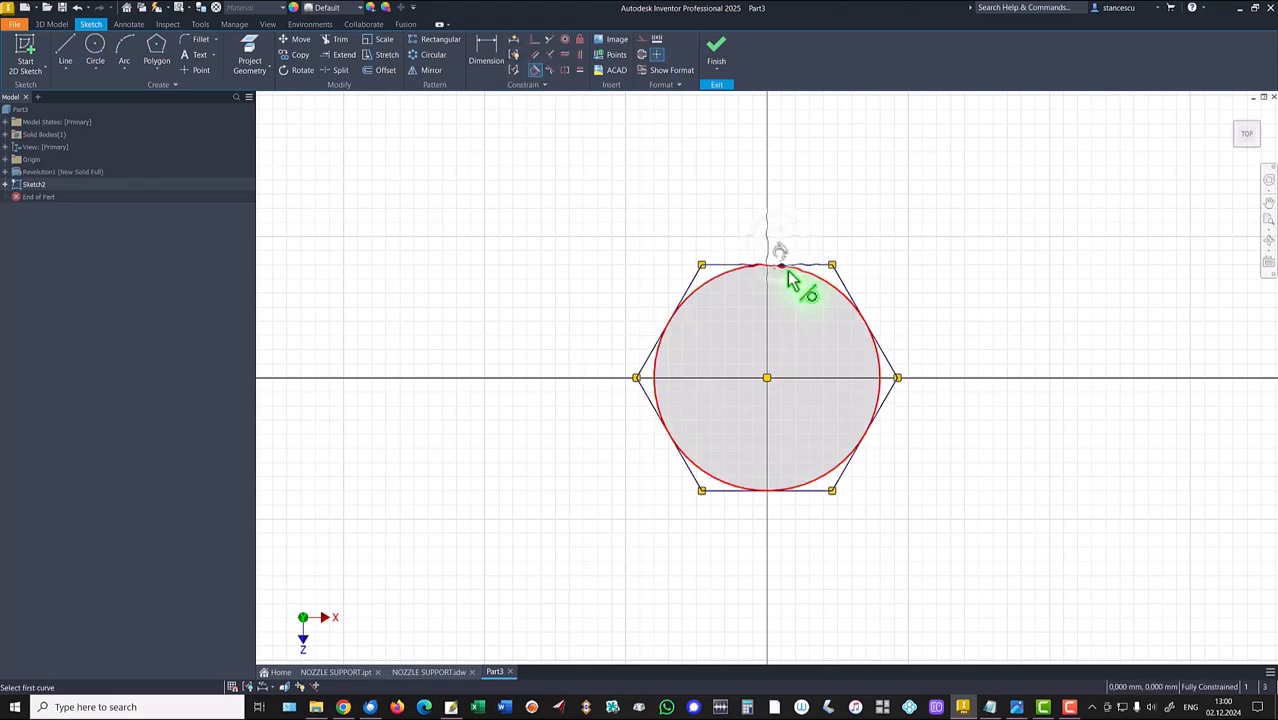
click(716, 50)
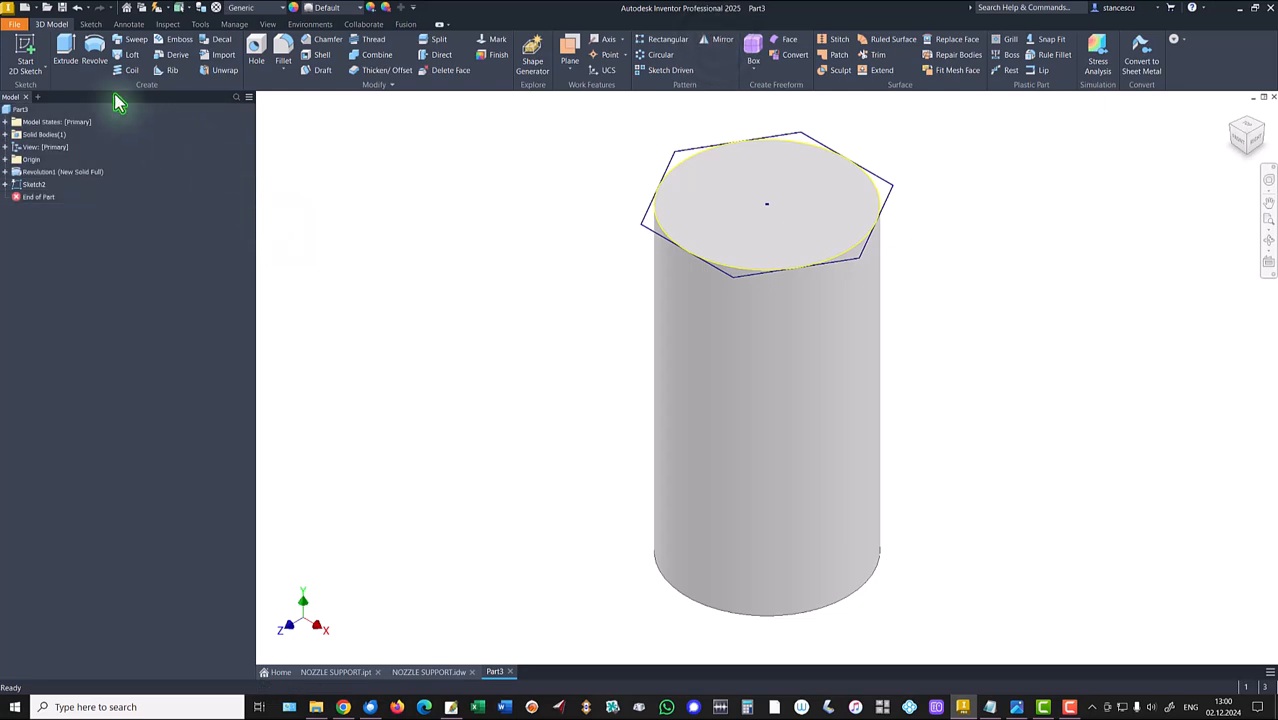
Extrude the full hexagon profile 16 mm downward over the cylinder, joined to the existing body.
click(78, 52)
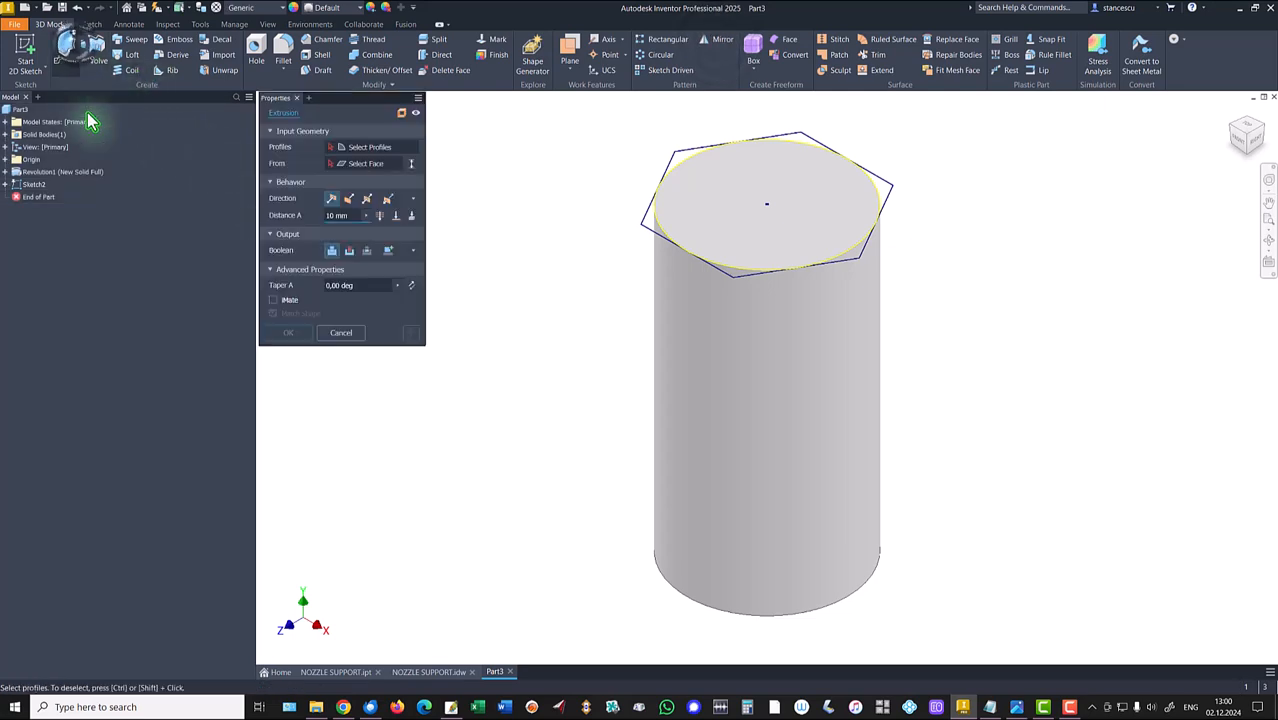
click(733, 283)
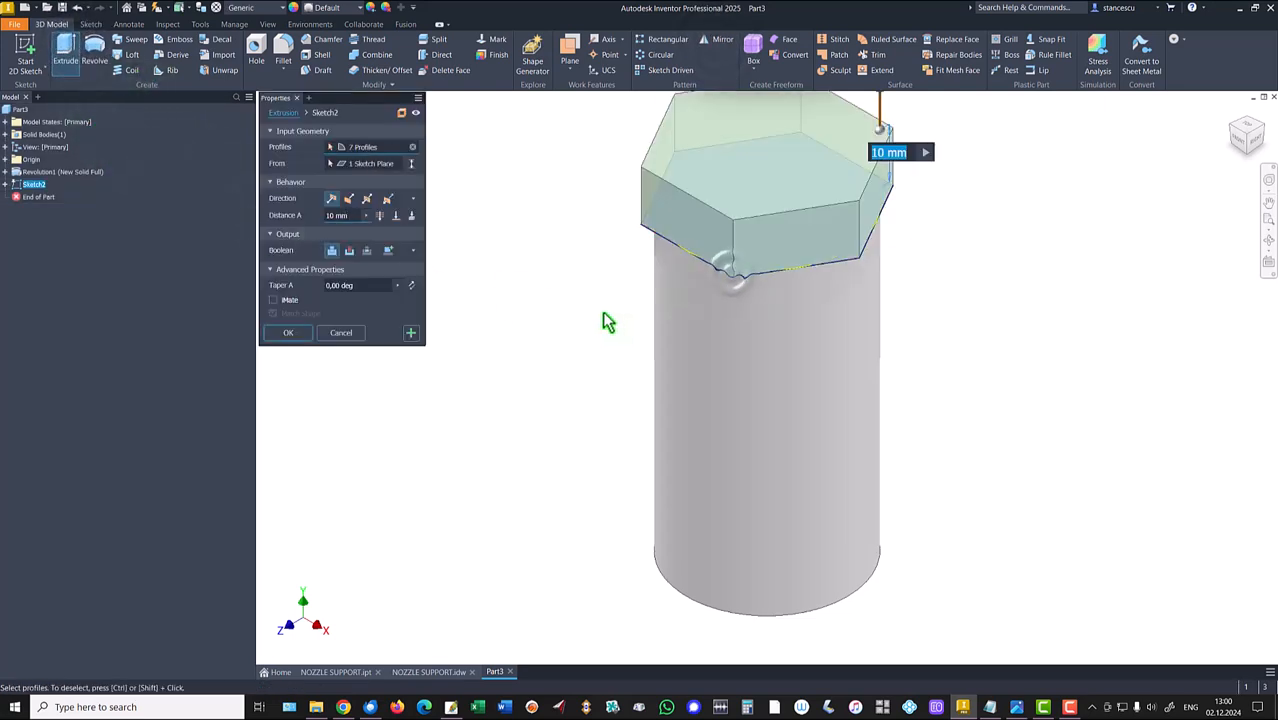
click(348, 200)
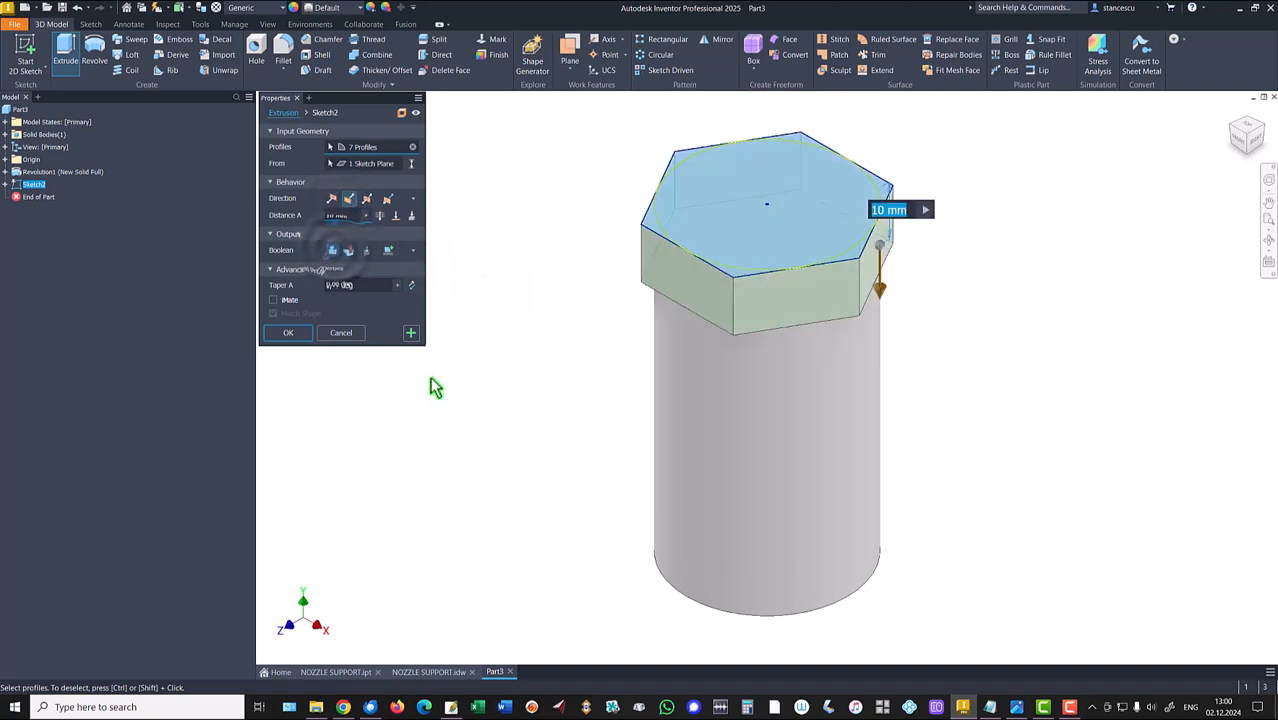
text(16)
key(Return)
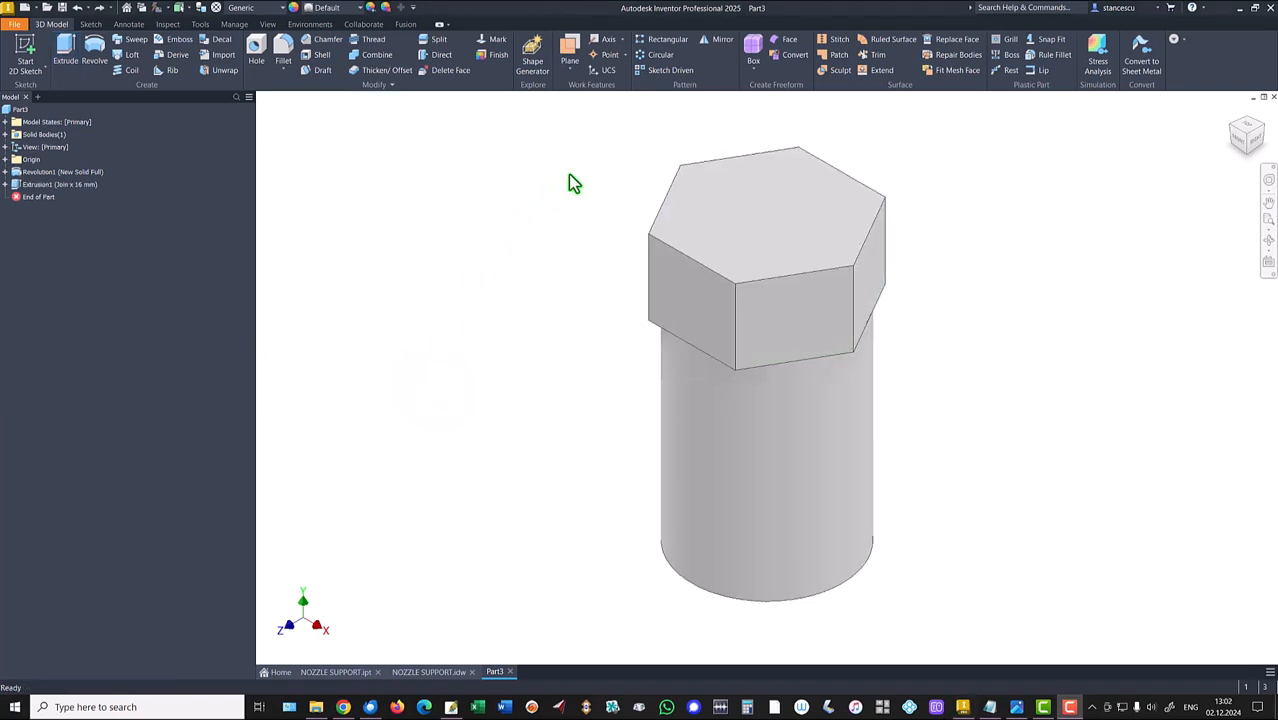
Create a work plane midway between the hexagonal head's upper and lower faces and return to the home view.
click(571, 50)
click(698, 210)
shift+middle_drag(668, 425, 668, 232)
click(668, 232)
key(F6)
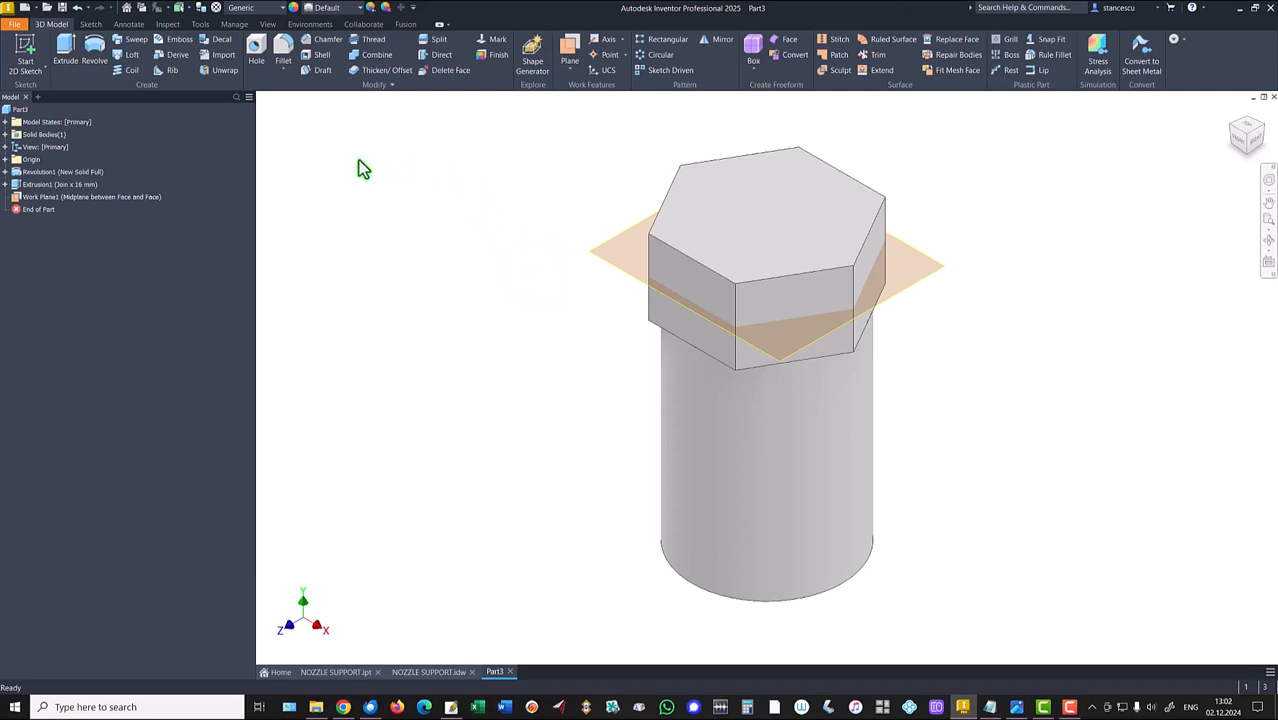
Start a sketch on the origin XY plane and slice the part graphics at the sketch plane.
click(6, 160)
click(40, 198)
click(780, 373)
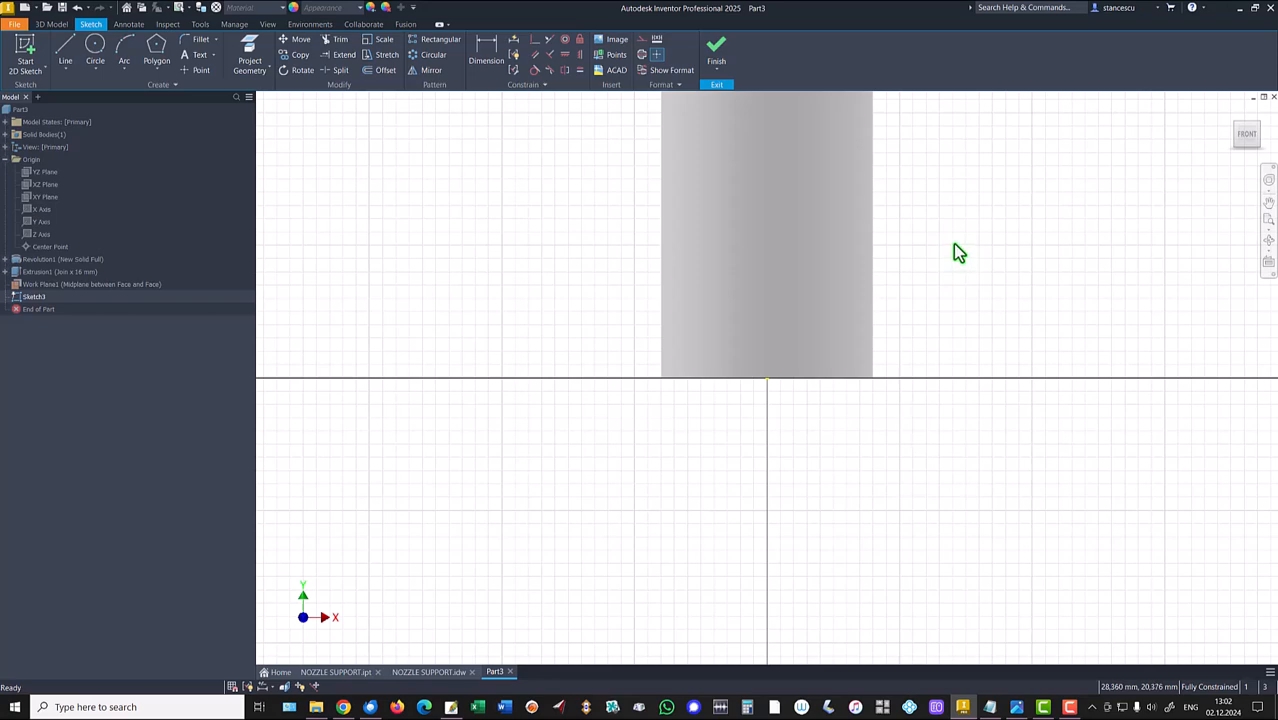
key(Home)
key(F7)
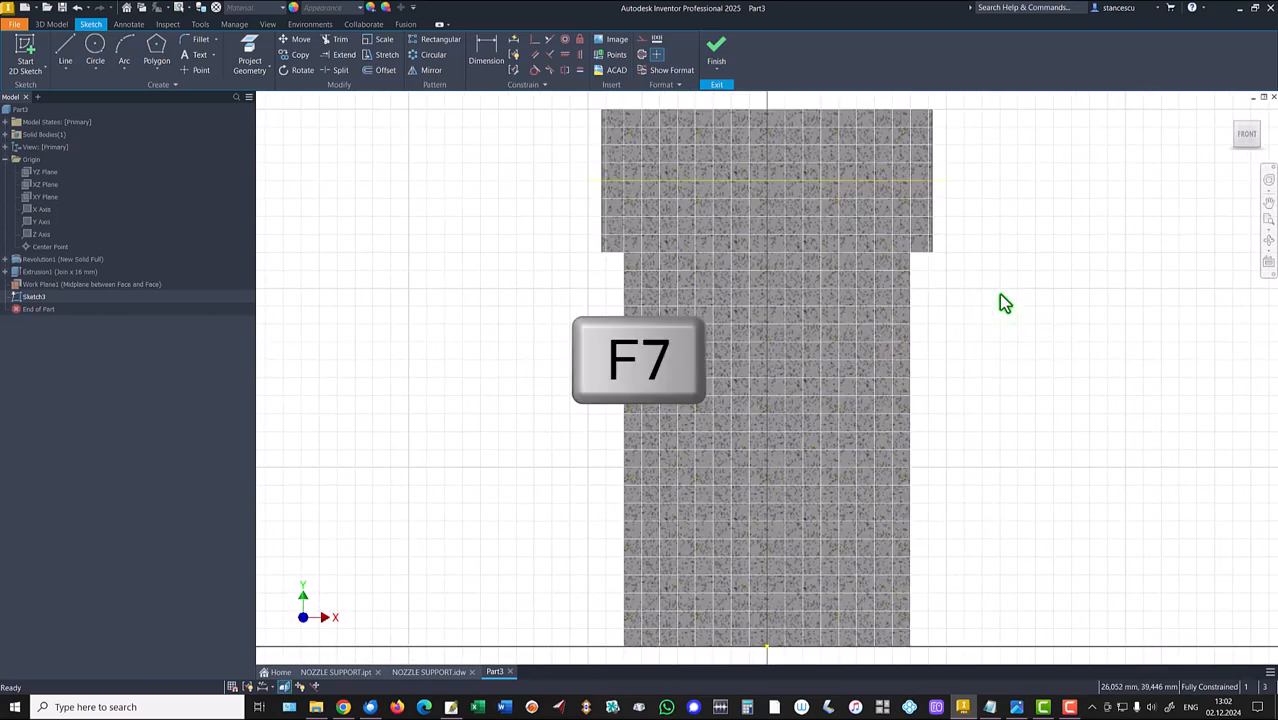
Sketch a slanted line about 3.7 mm long from the head's top edge across its upper right corner.
click(60, 60)
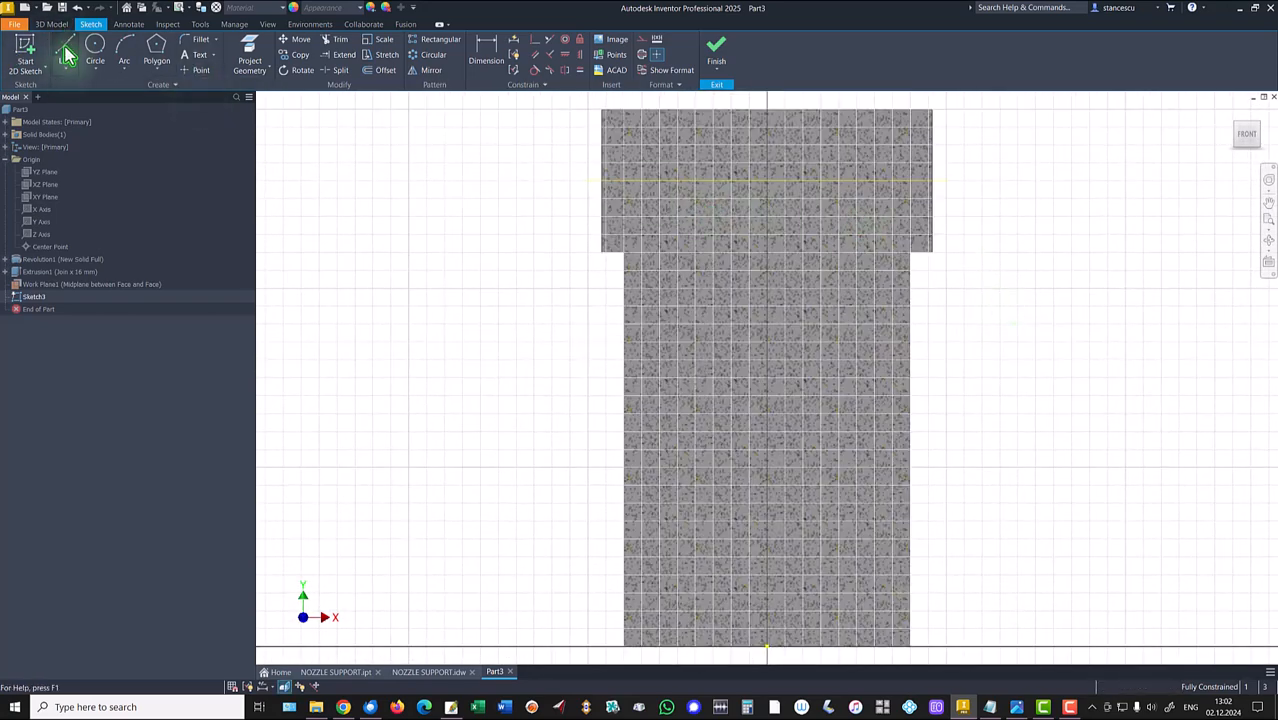
click(908, 110)
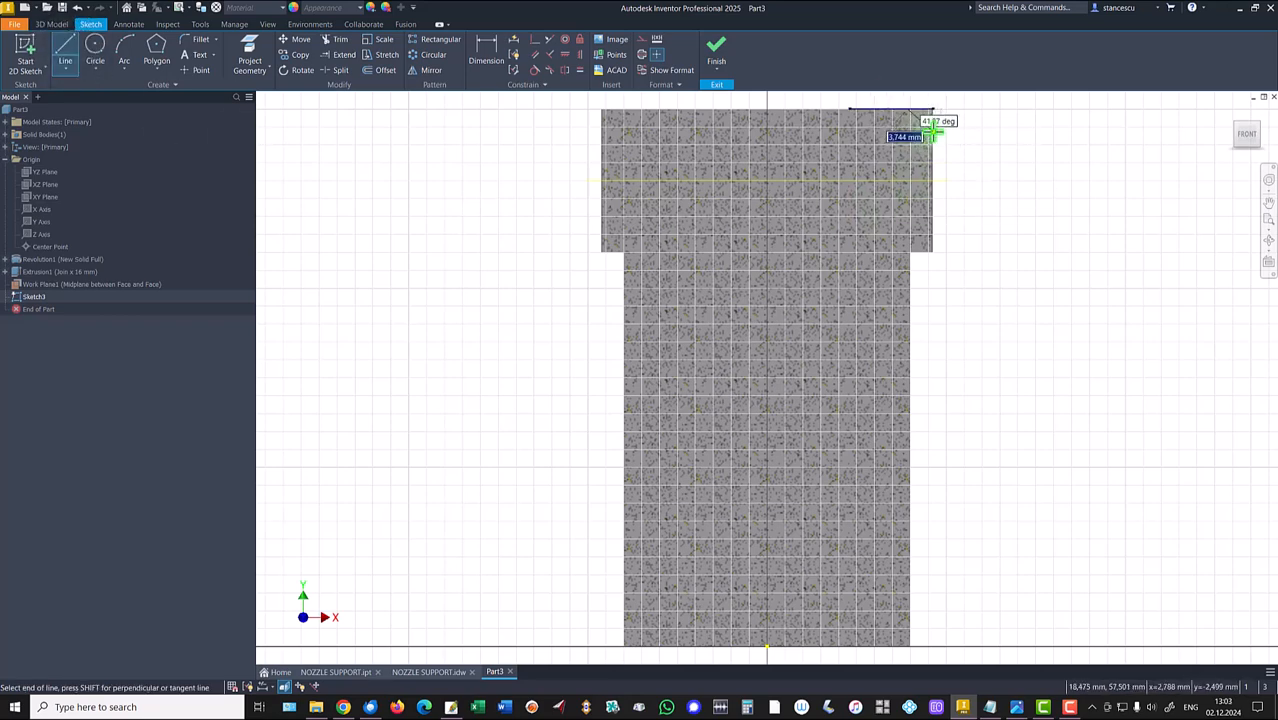
click(931, 130)
key(Escape)
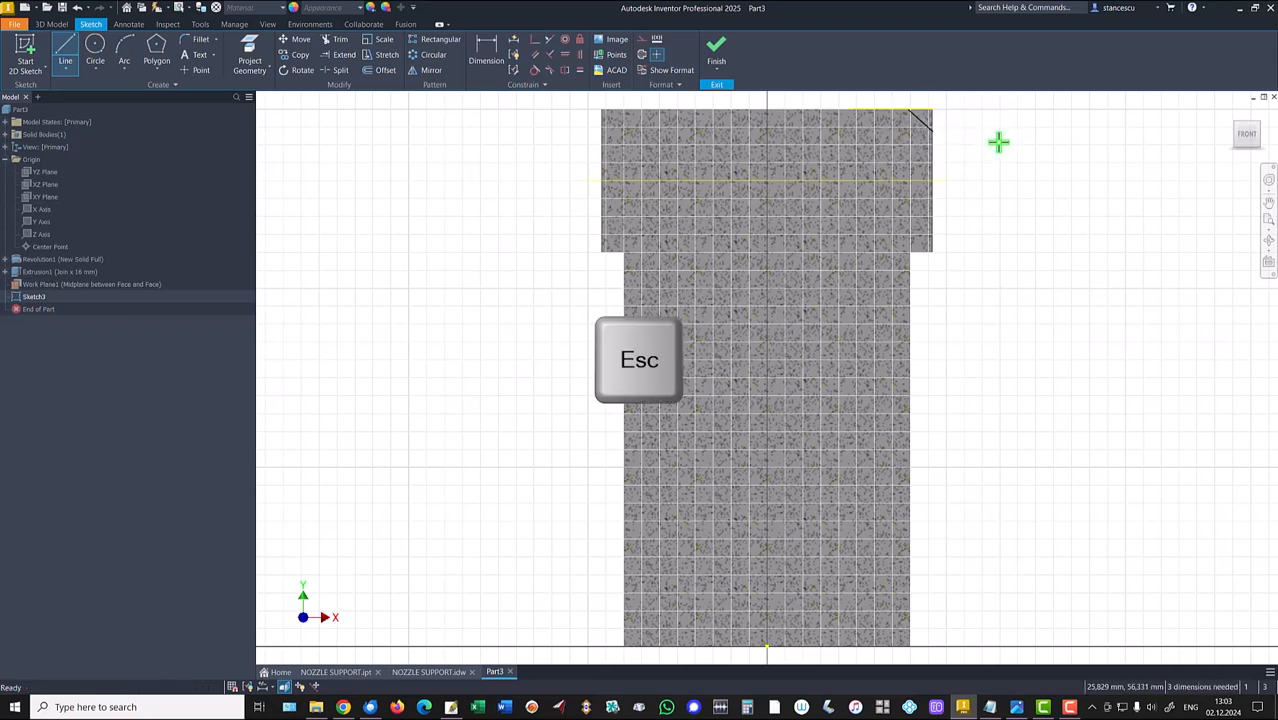
middle_drag(994, 162, 905, 303)
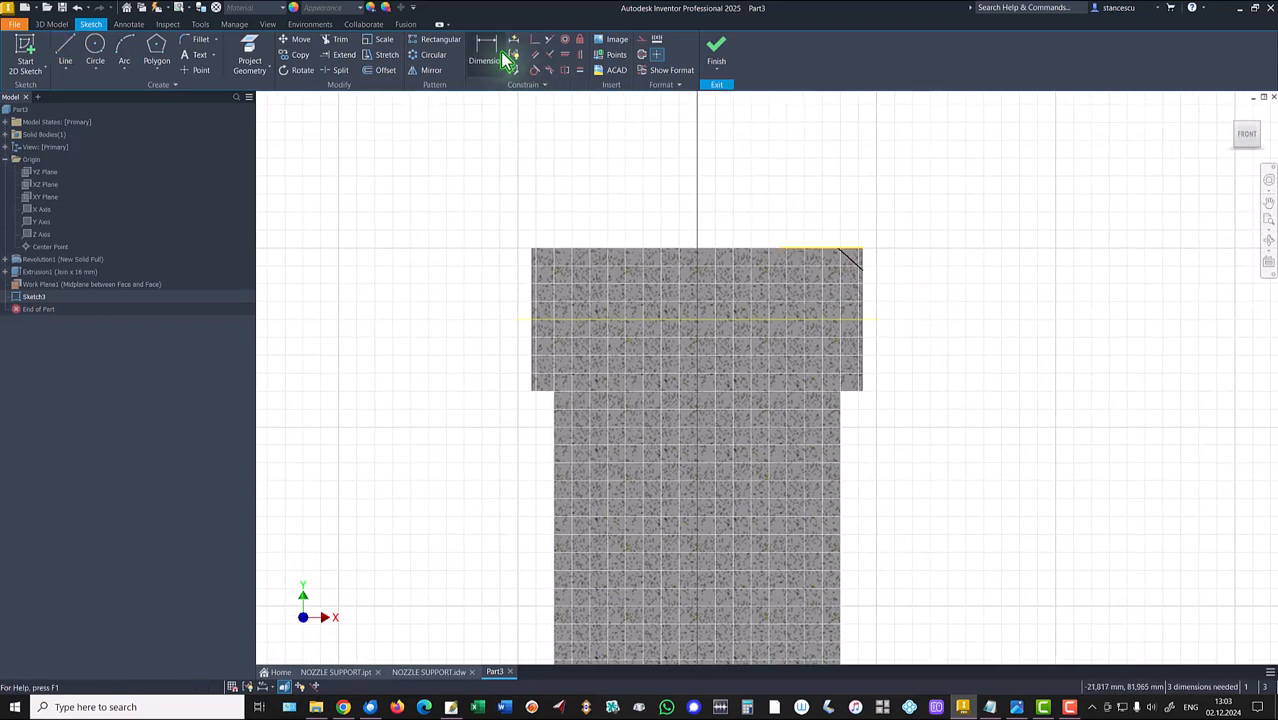
Dimension the angle between the slanted line and the head's top edge as 30 degrees.
key(d)
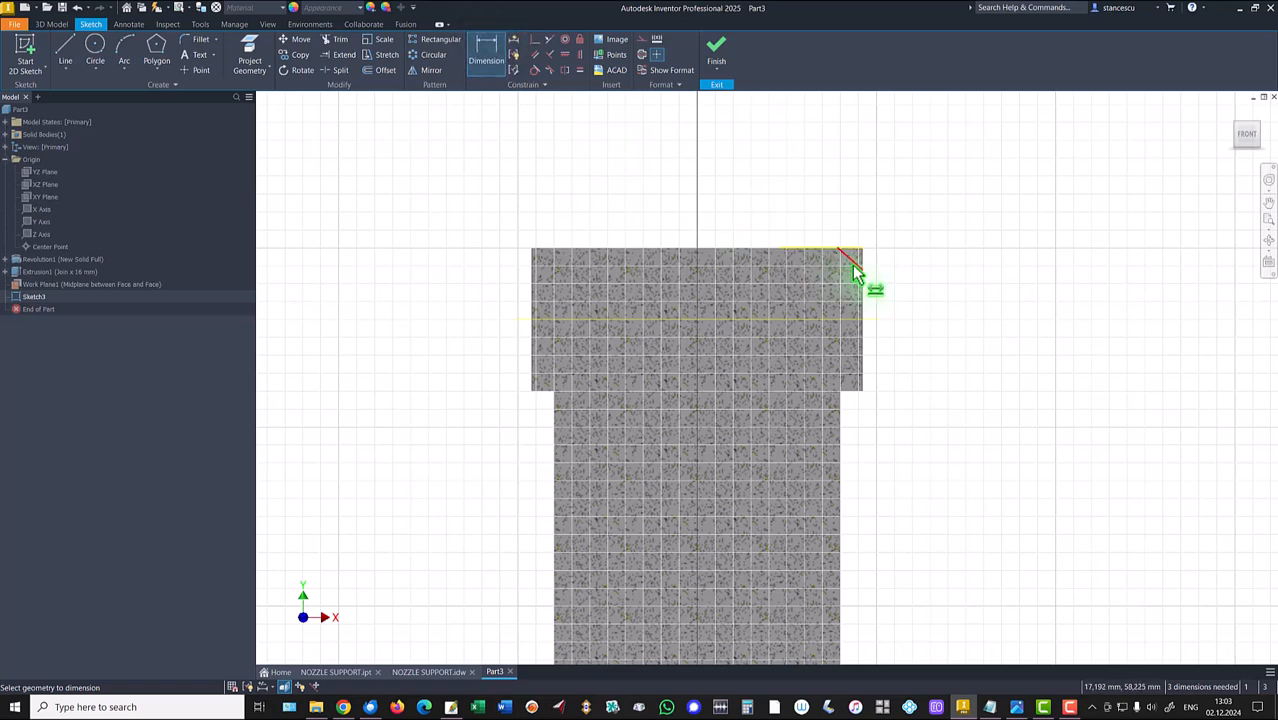
click(853, 264)
click(852, 250)
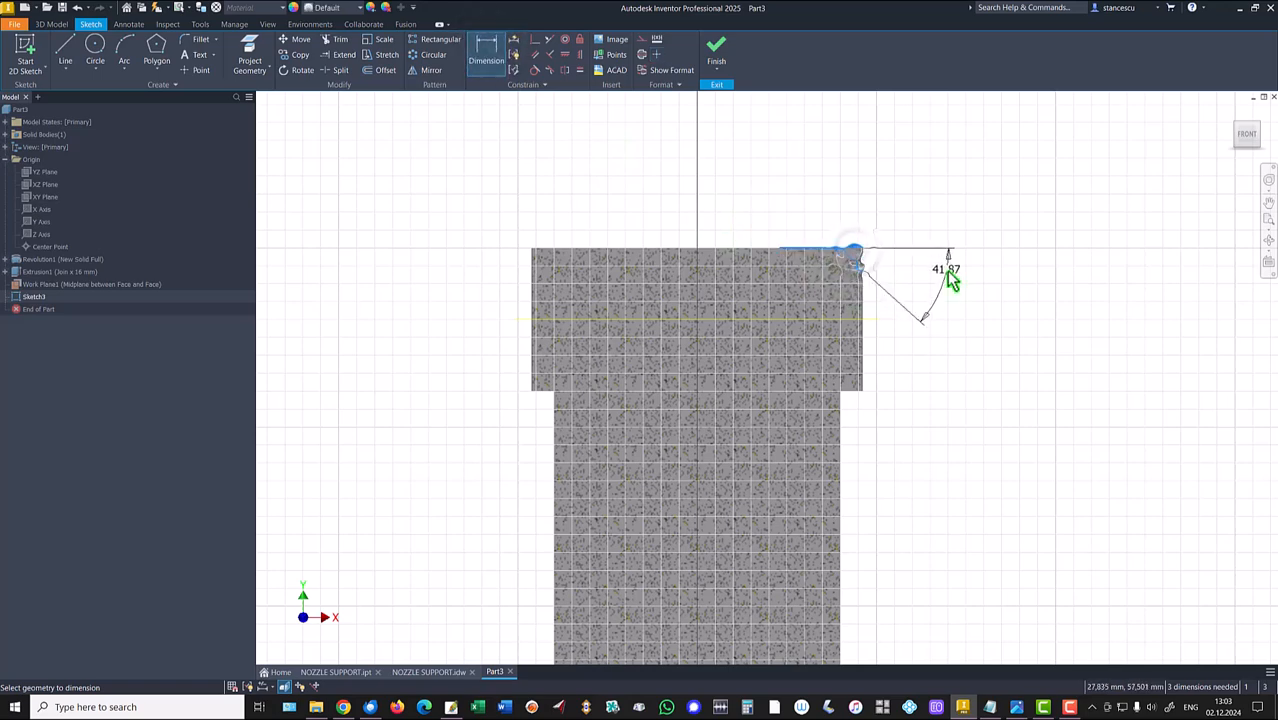
click(950, 280)
text(30)
key(Return)
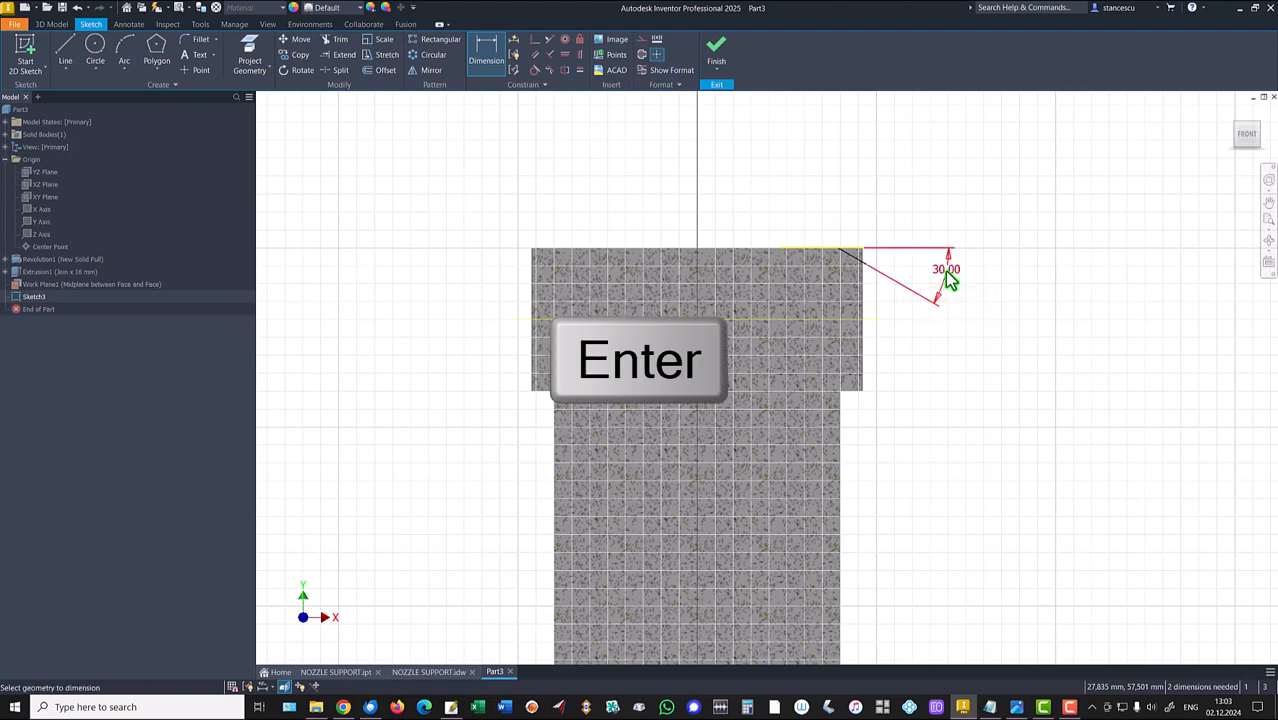
click(580, 56)
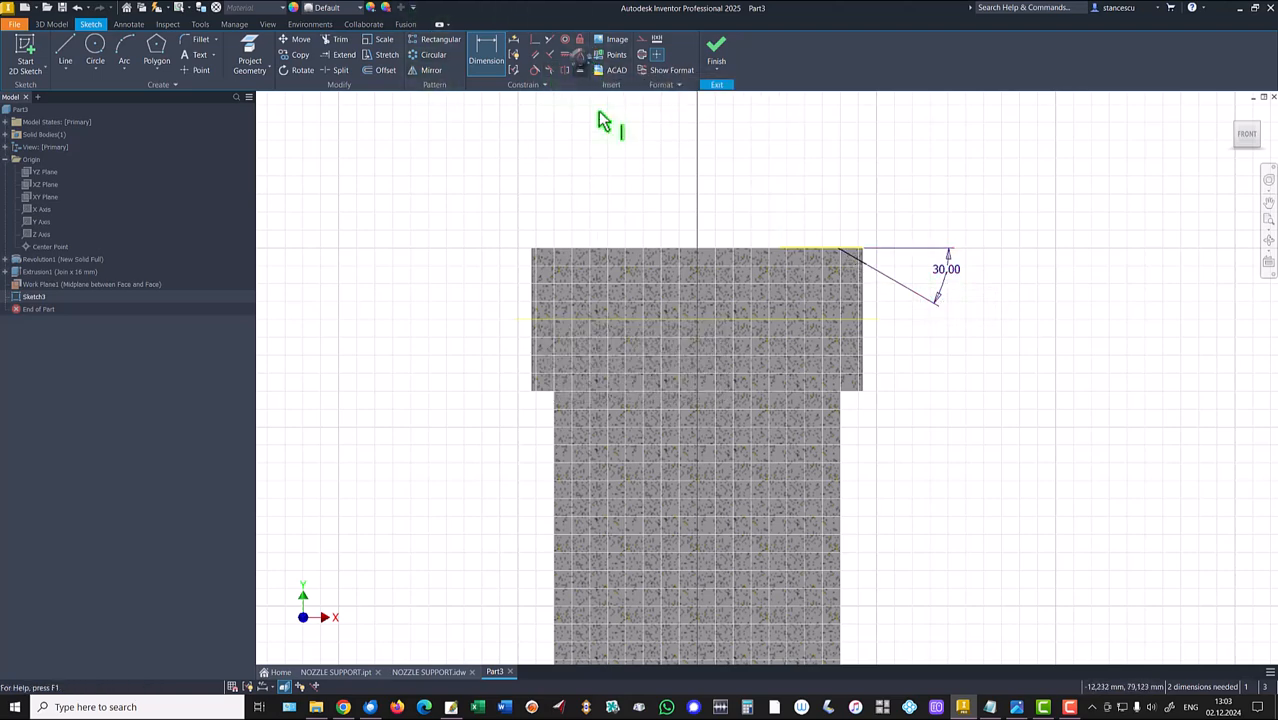
click(838, 249)
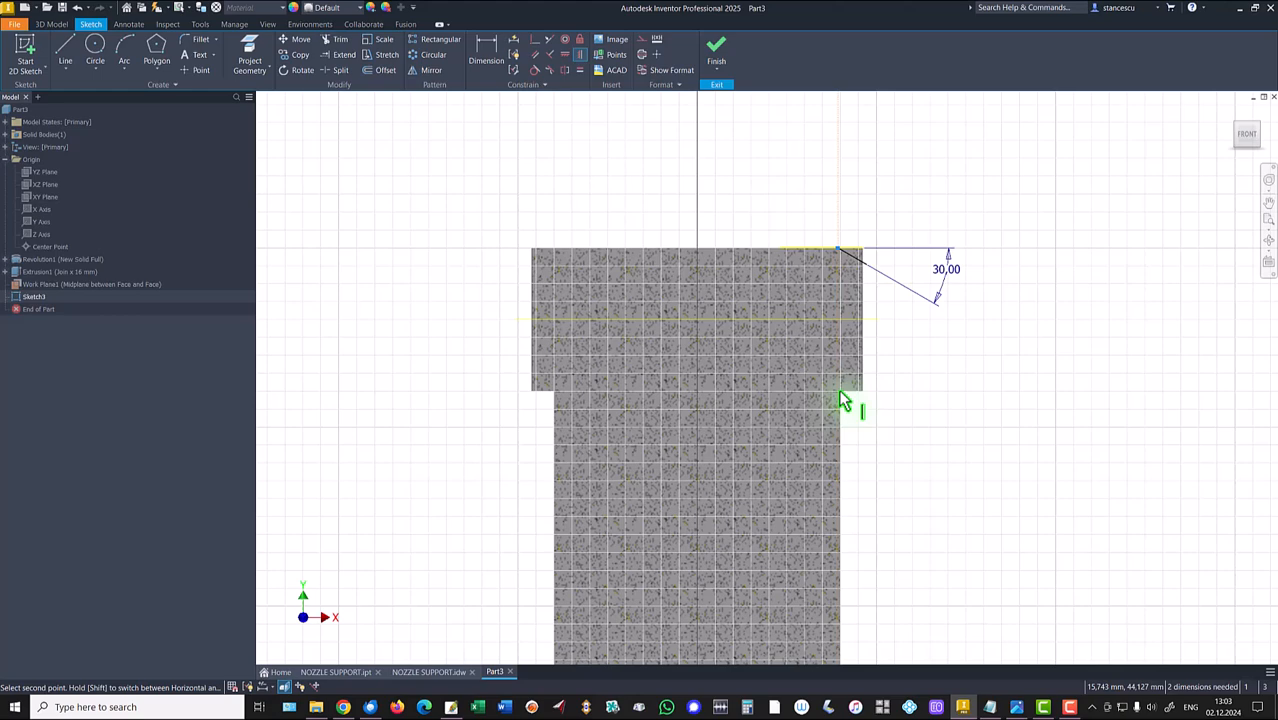
key(Escape)
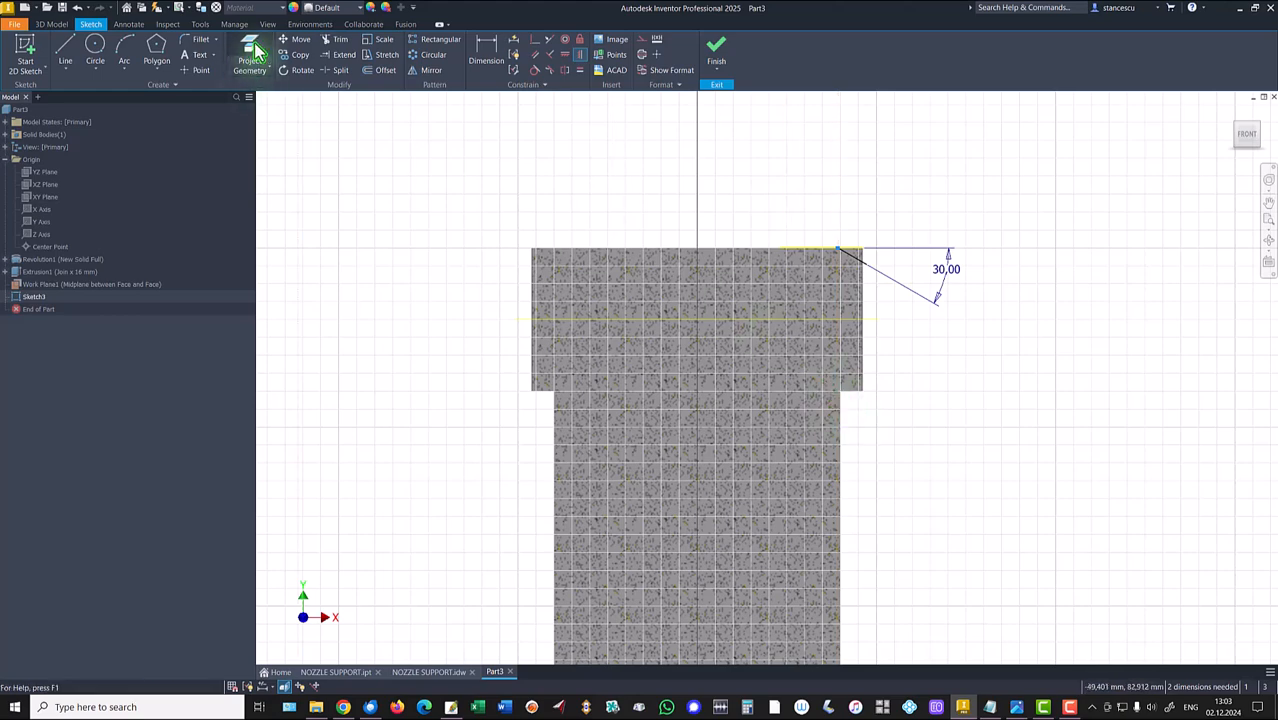
Project the cylinder's right side edge into the sketch and make the slanted line's upper endpoint coincident with it.
key(p)
click(841, 430)
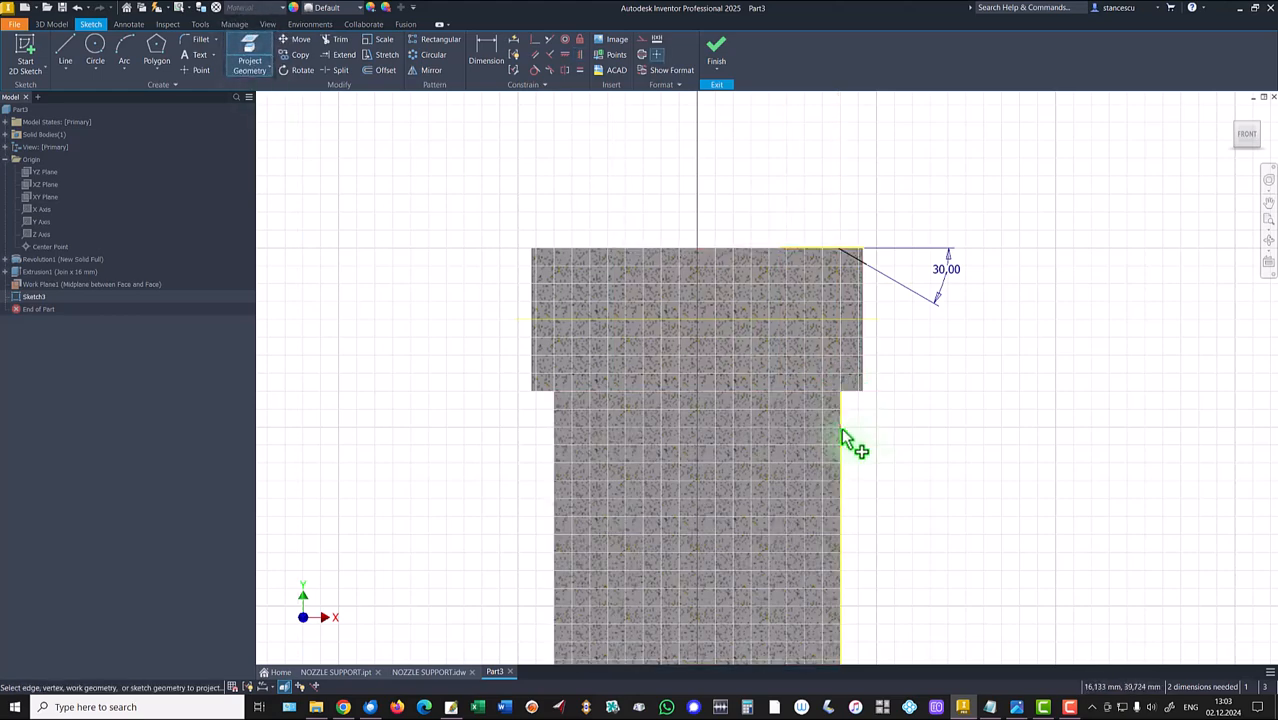
click(536, 40)
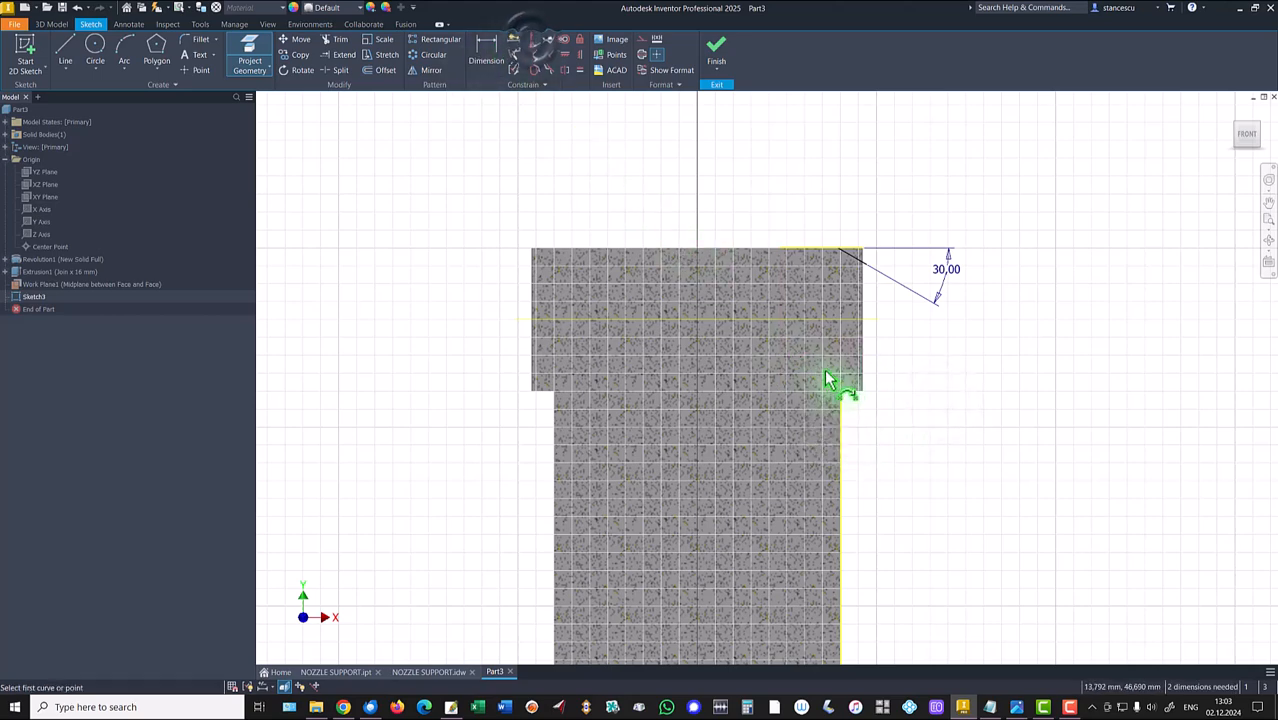
click(841, 418)
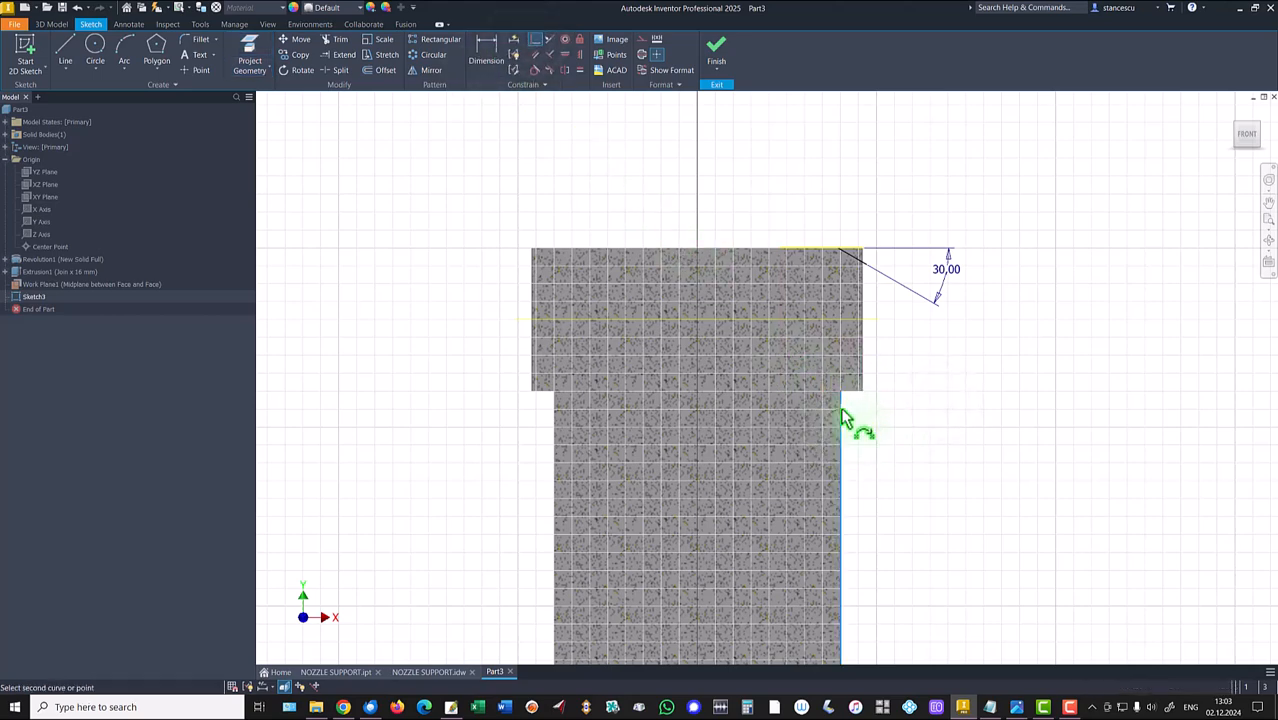
click(840, 252)
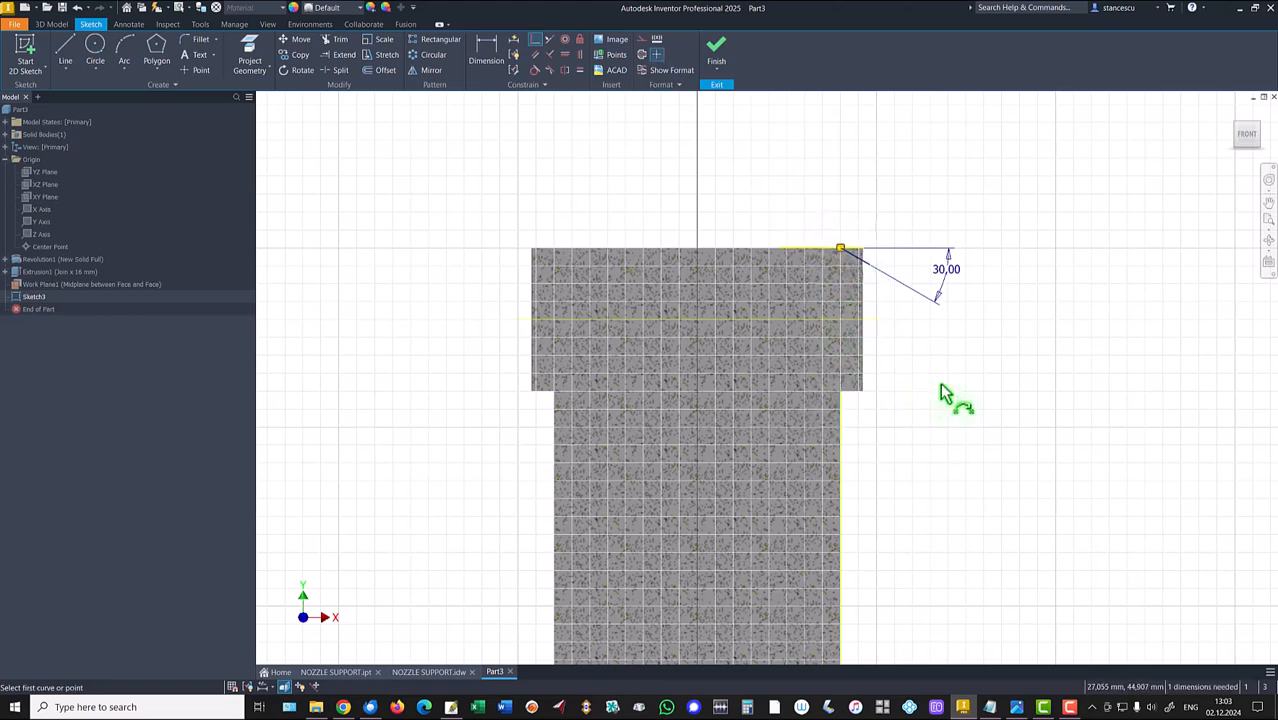
Project the hexagonal head's side face outline at the right corner into the sketch.
scroll(937, 390, up, 3)
middle_drag(858, 258, 856, 442)
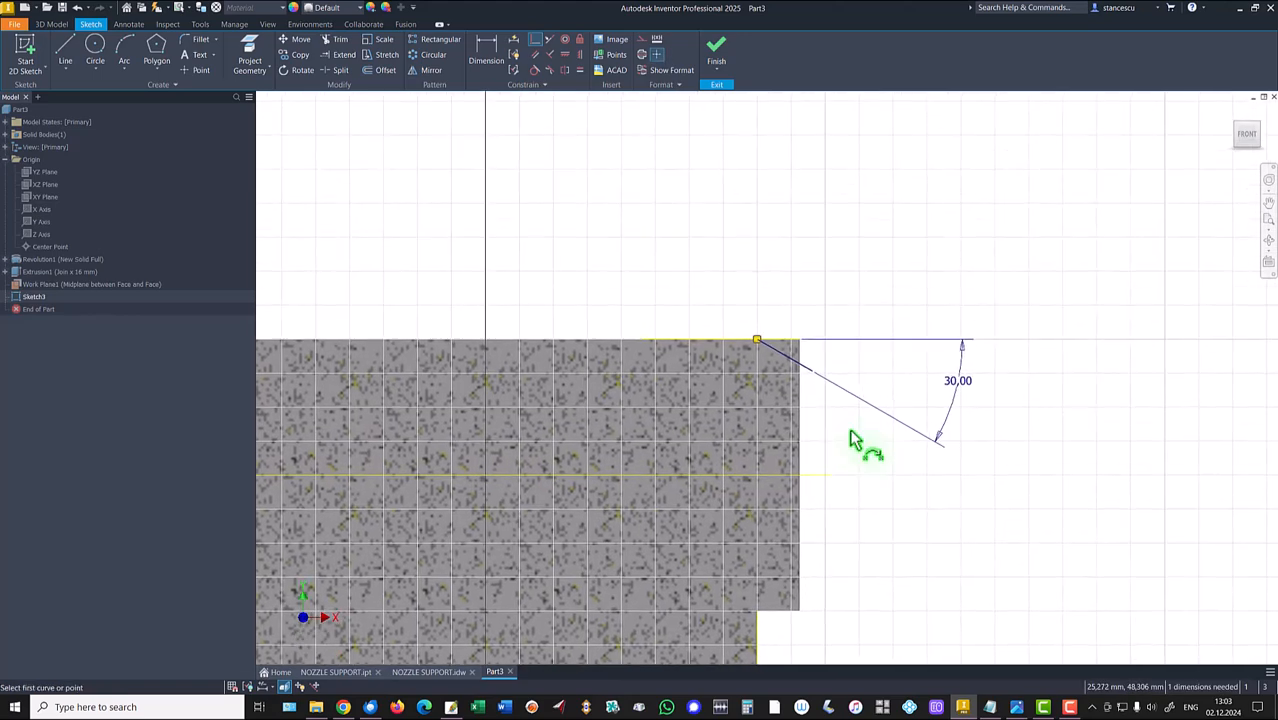
click(252, 60)
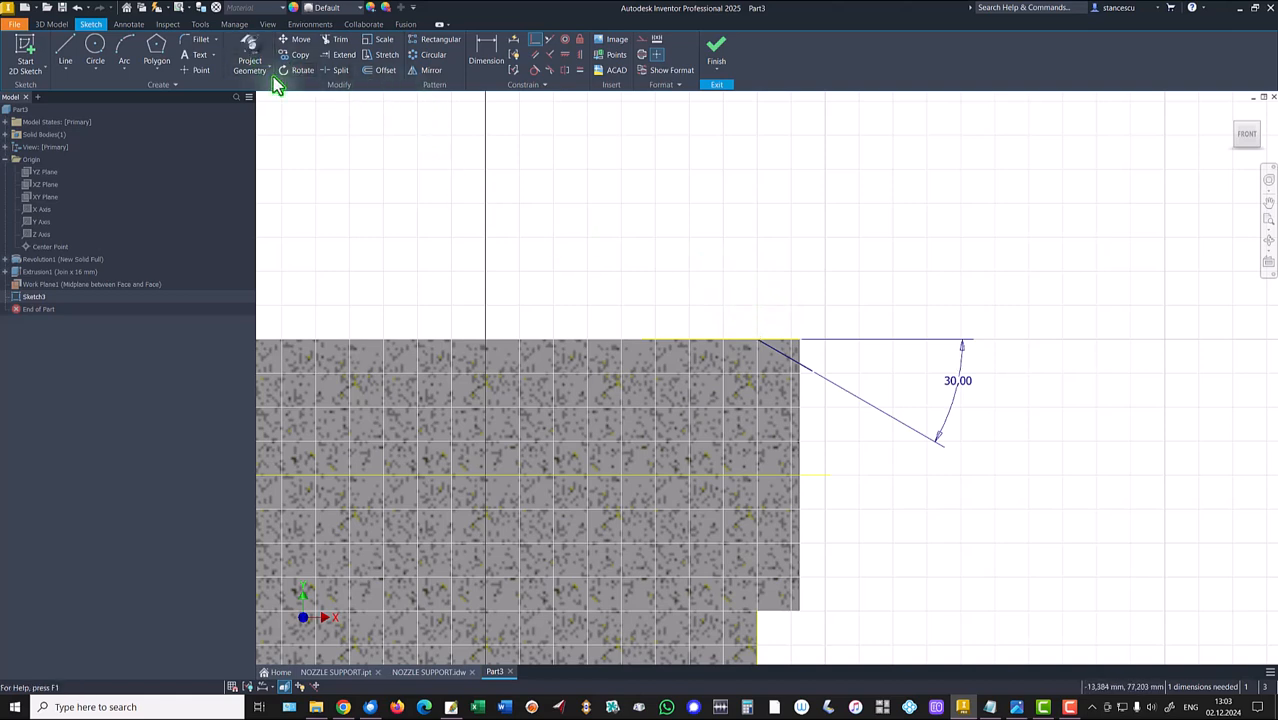
click(800, 432)
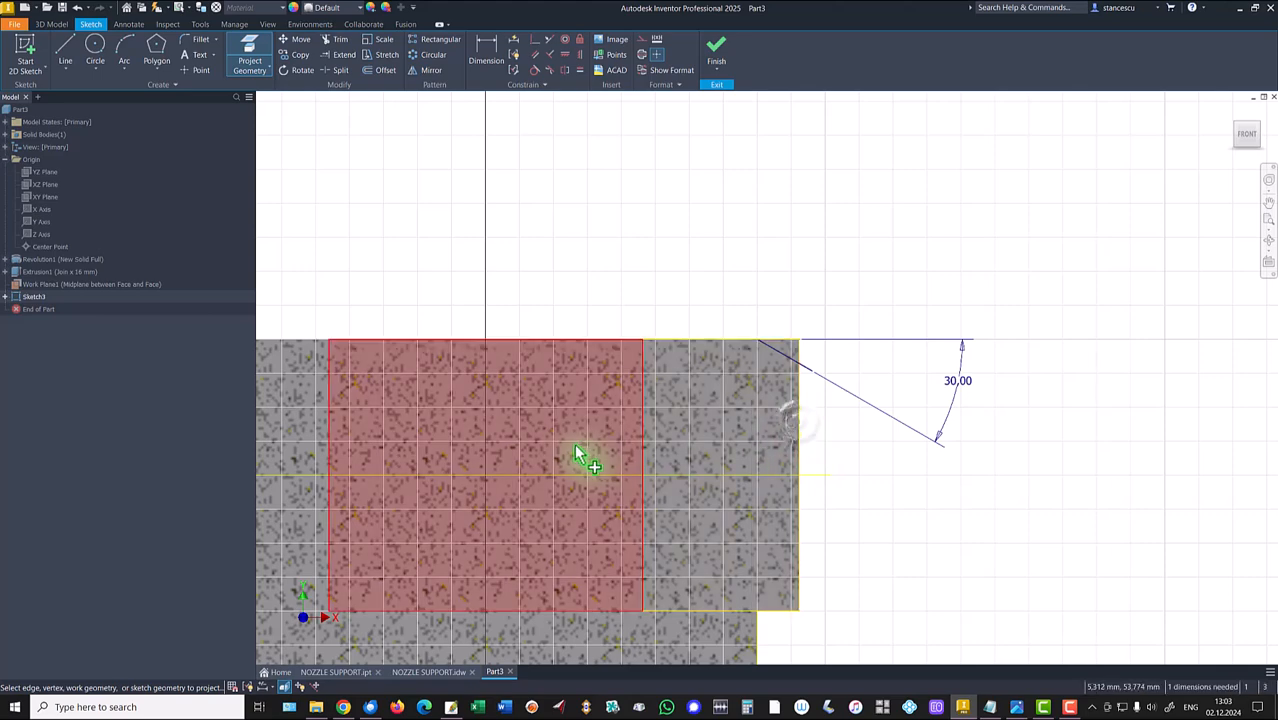
key(Escape)
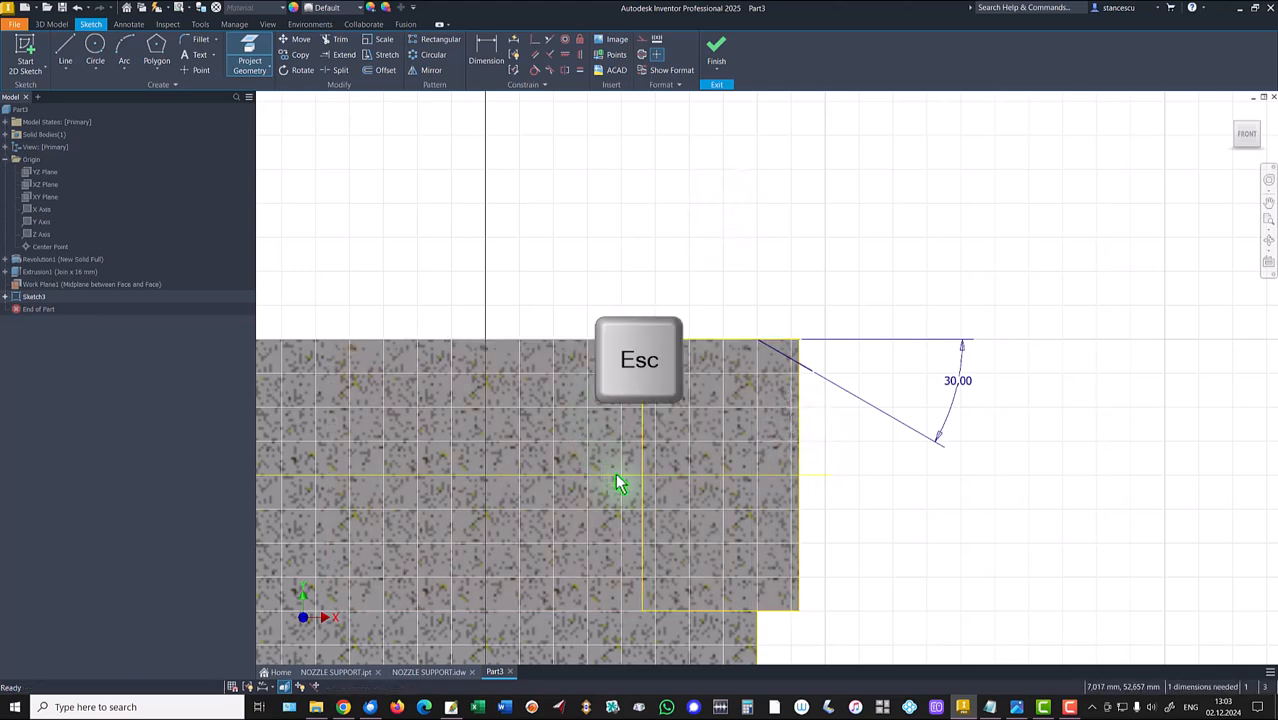
Convert the projected inner vertical edge and lower edges of the hexagon face to construction lines.
click(650, 420)
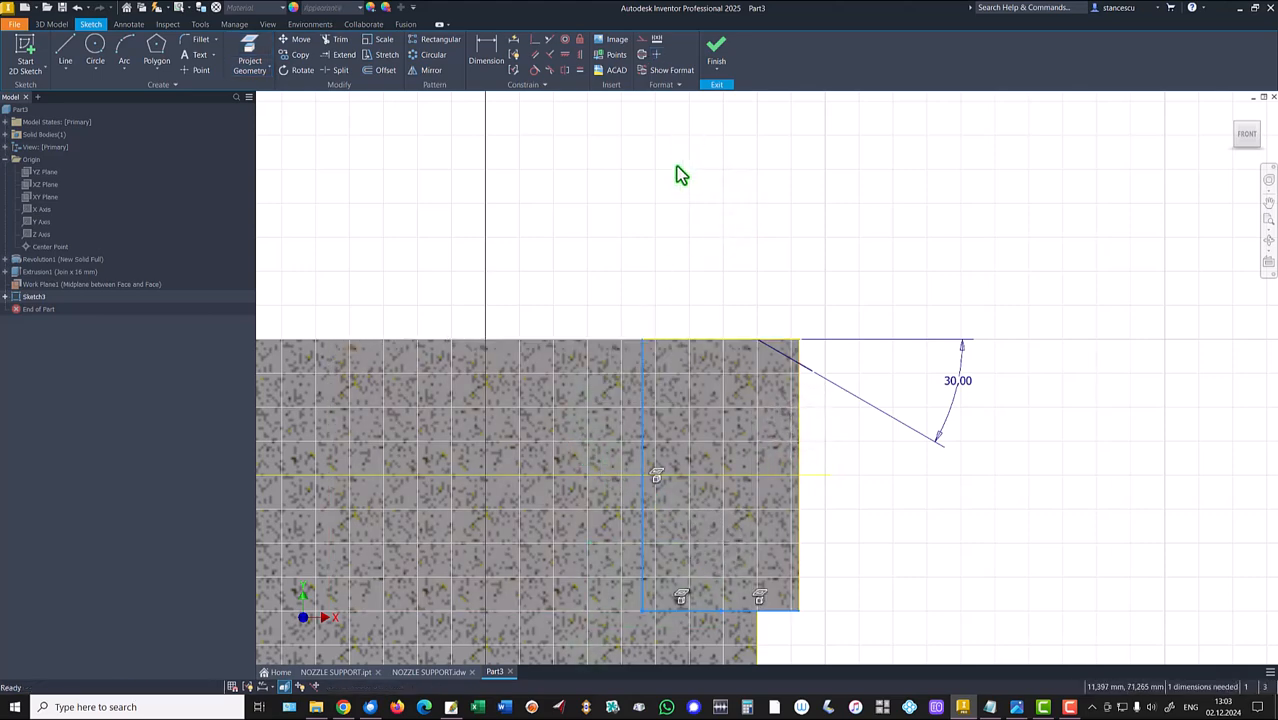
right_click(678, 163)
click(741, 165)
Trim the slanted line's overshoot beyond the head's projected outer edge and finish the sketch.
click(333, 41)
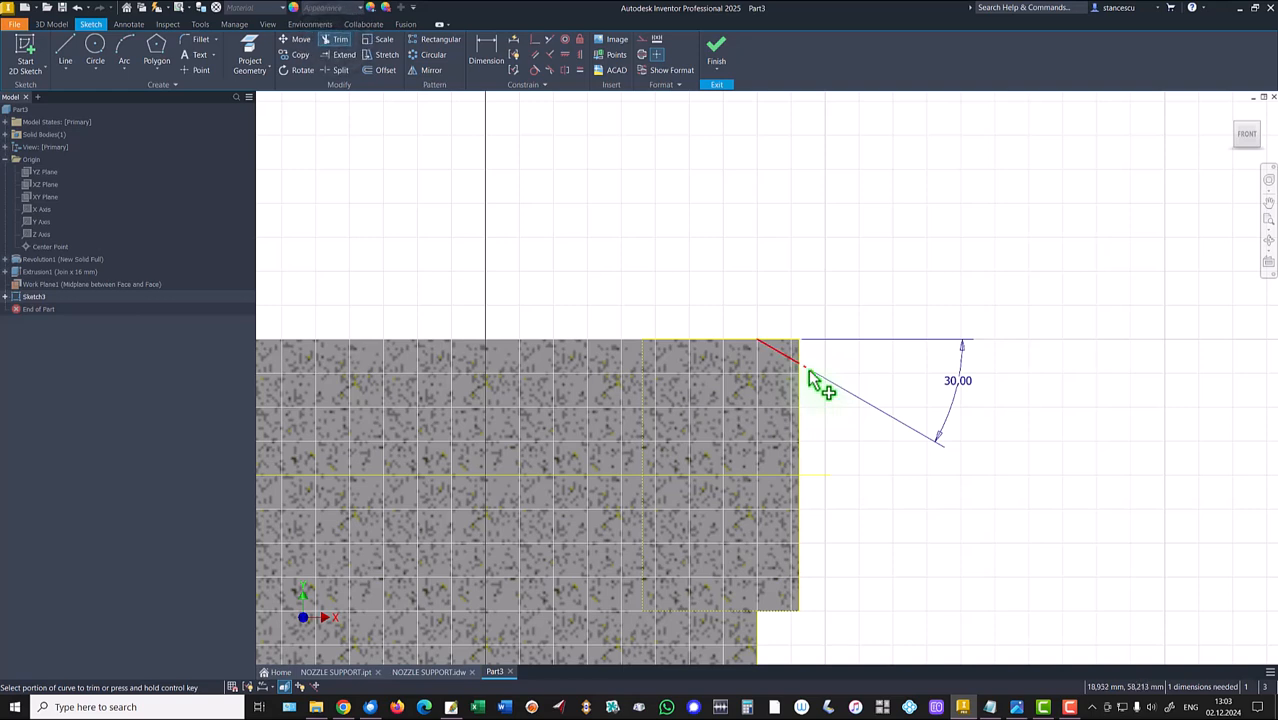
click(813, 378)
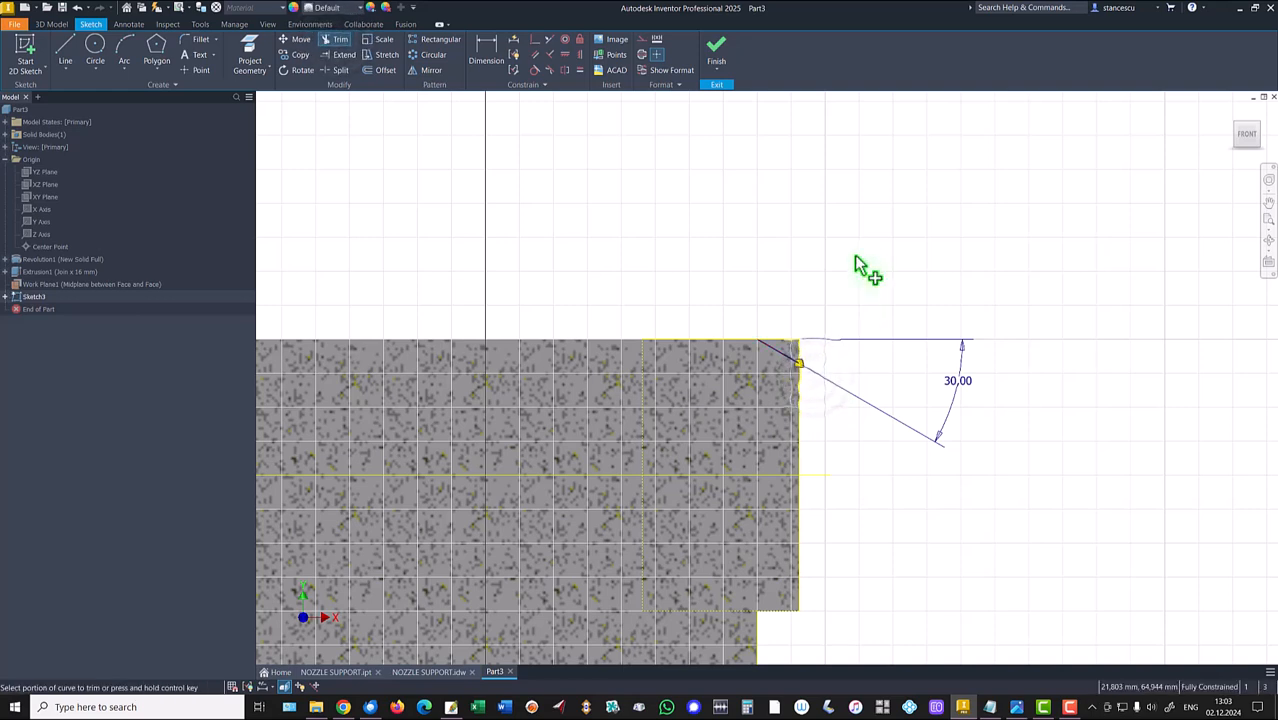
click(714, 56)
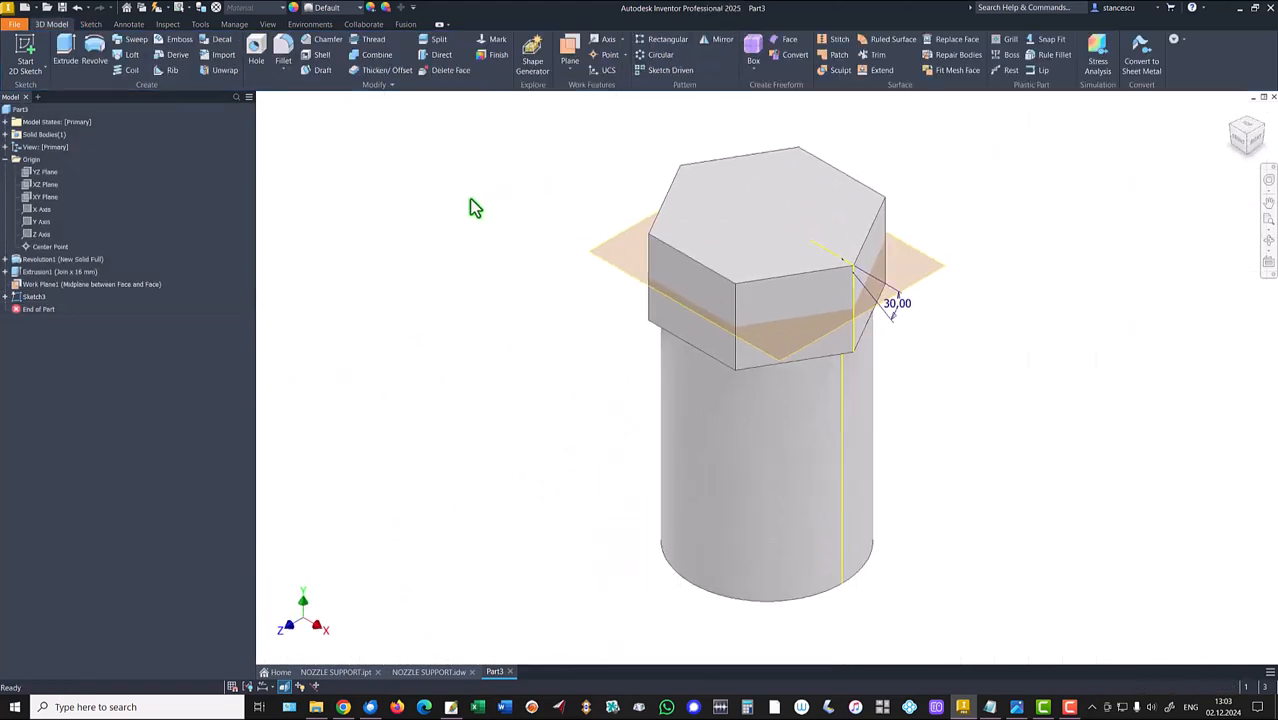
Revolve the small triangular profile at the head's upper corner 360 degrees about the Y axis as a cut.
click(93, 56)
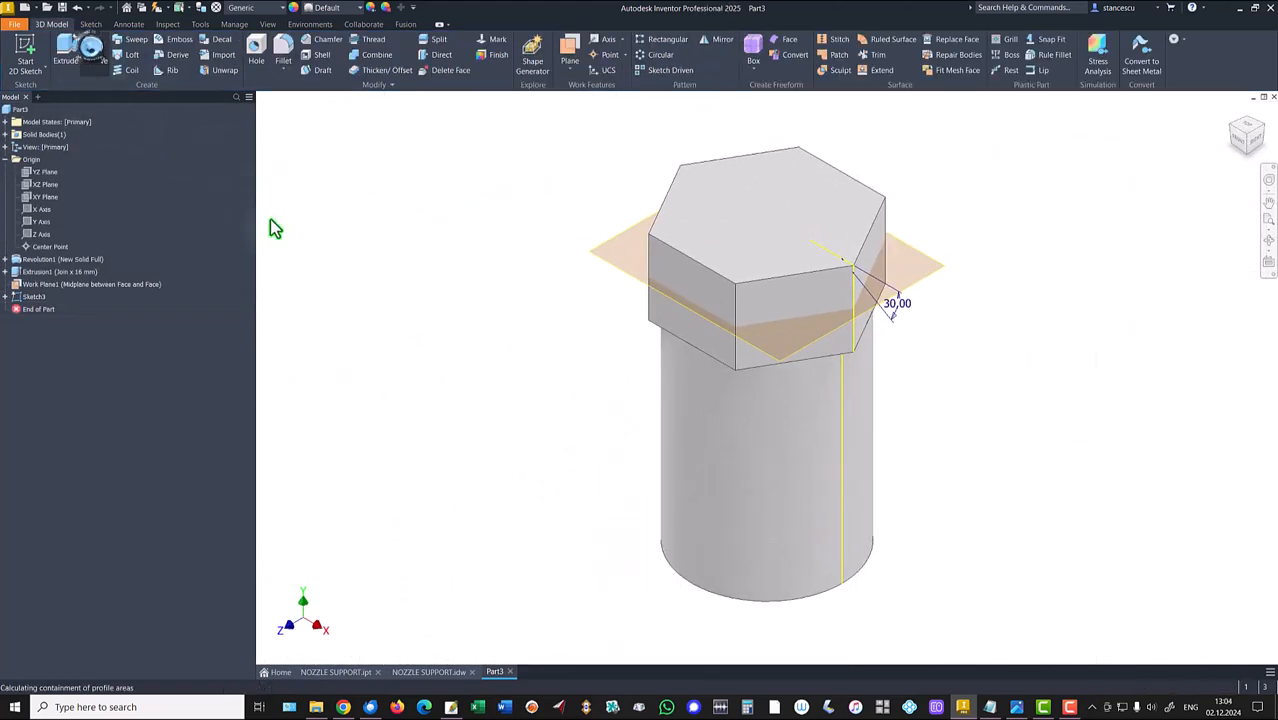
scroll(847, 275, up, 5)
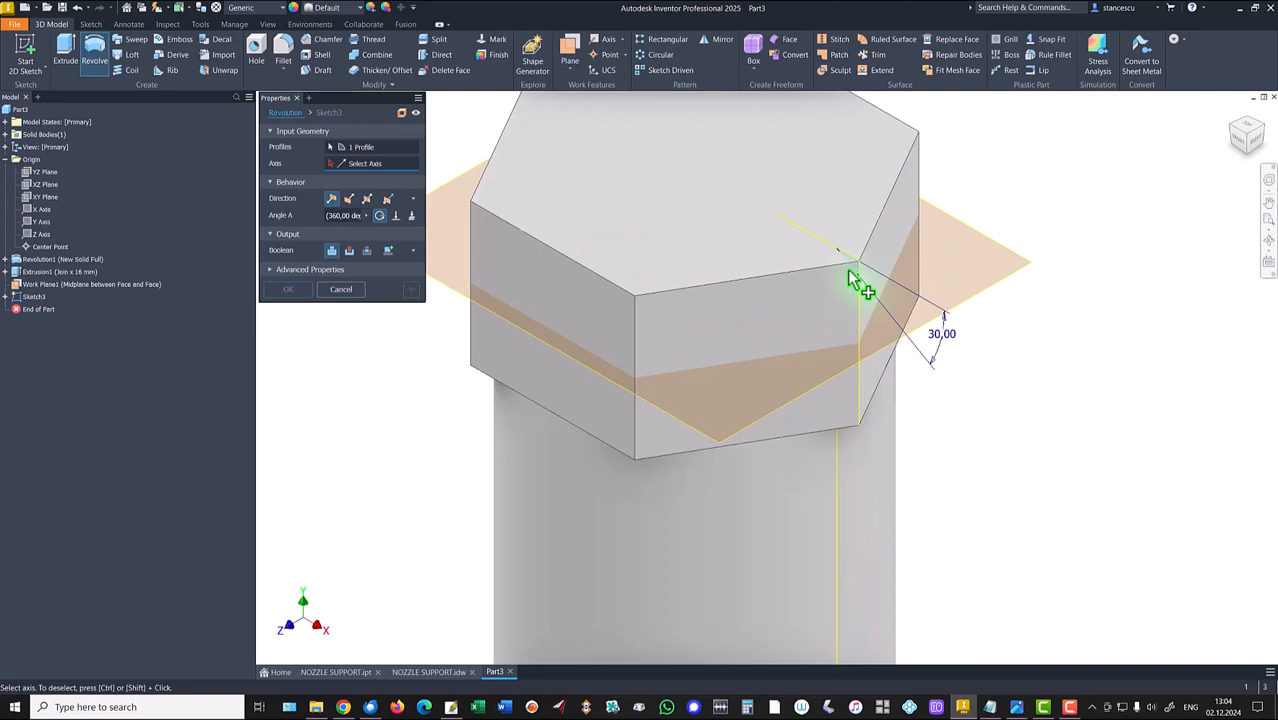
scroll(847, 258, up, 1)
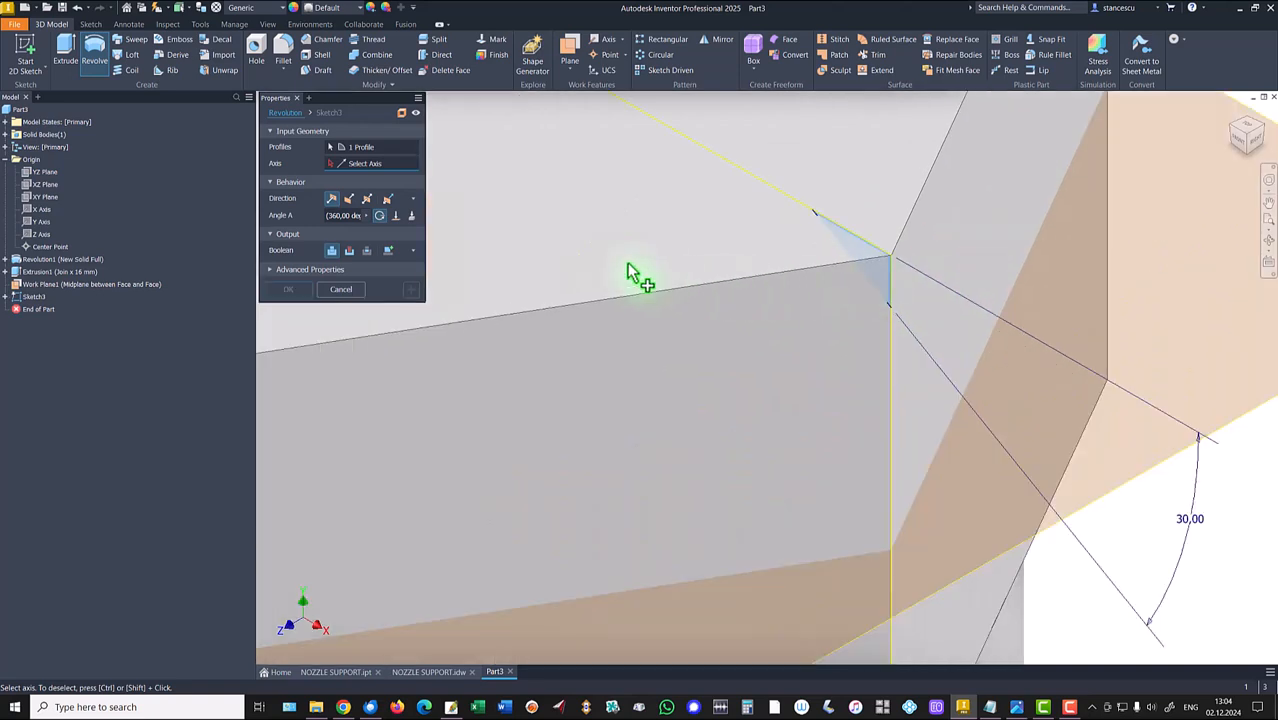
scroll(639, 277, down, 3)
middle_drag(573, 270, 882, 305)
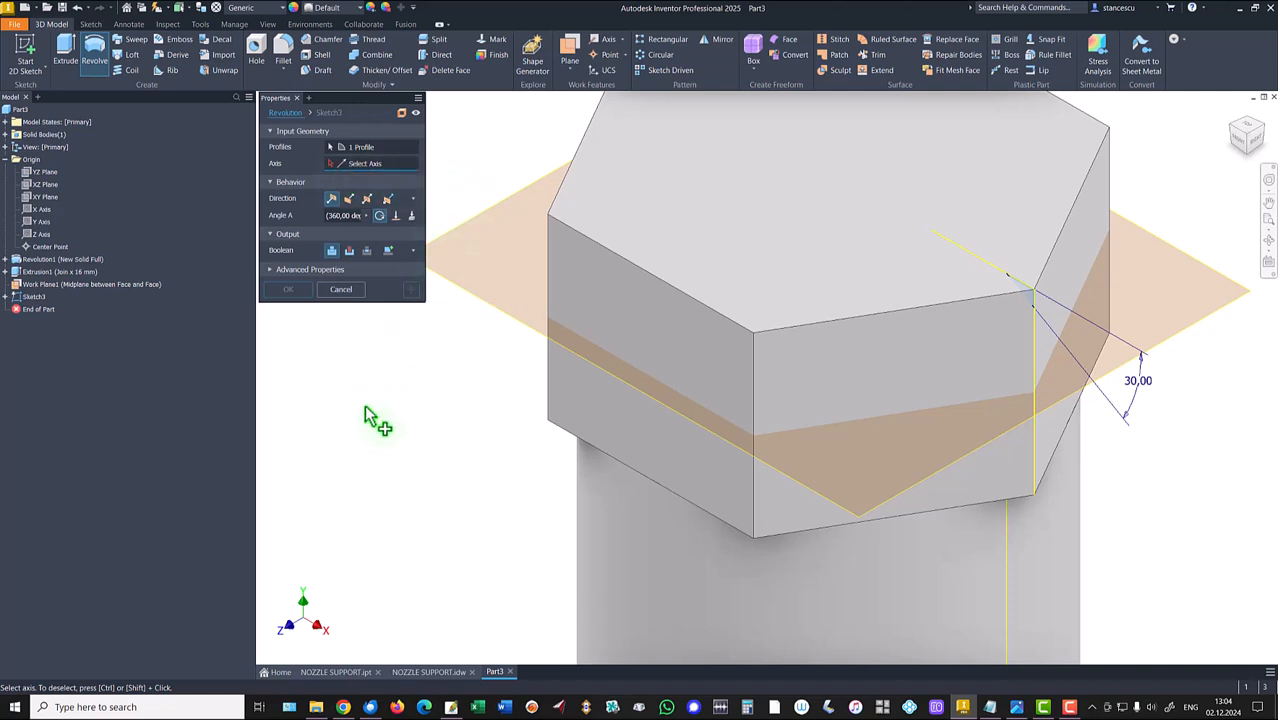
click(30, 222)
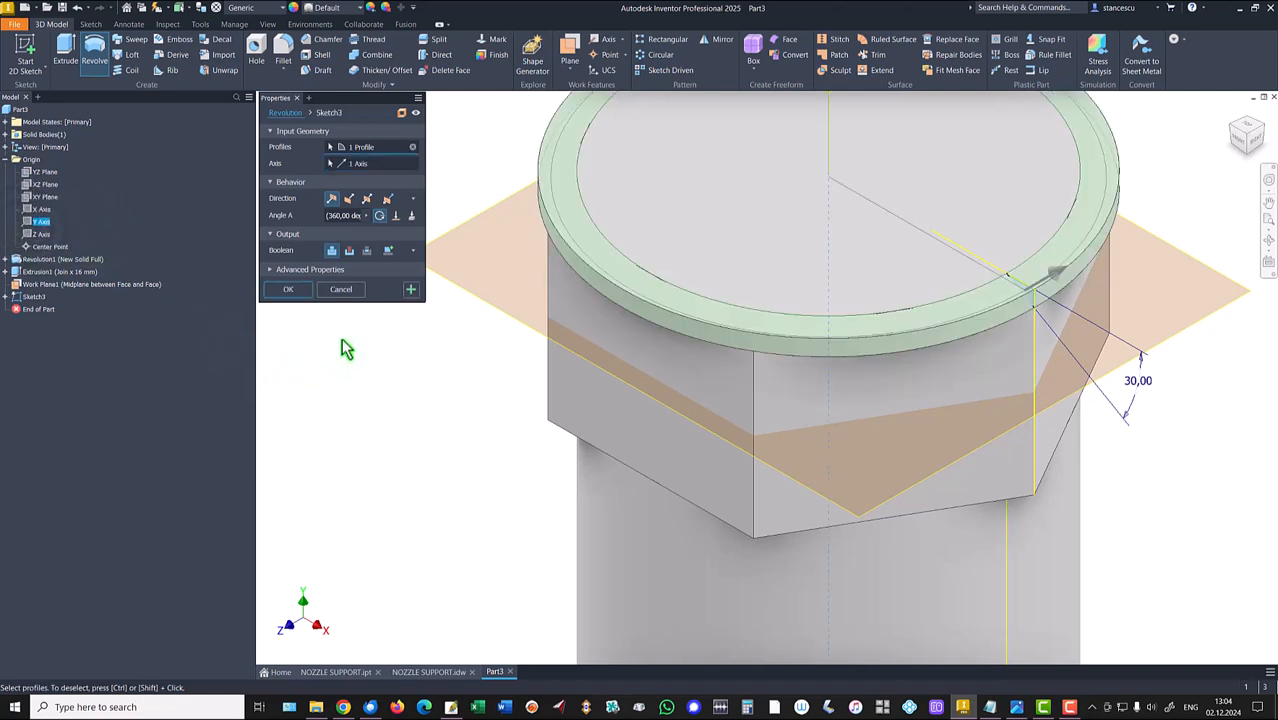
click(348, 252)
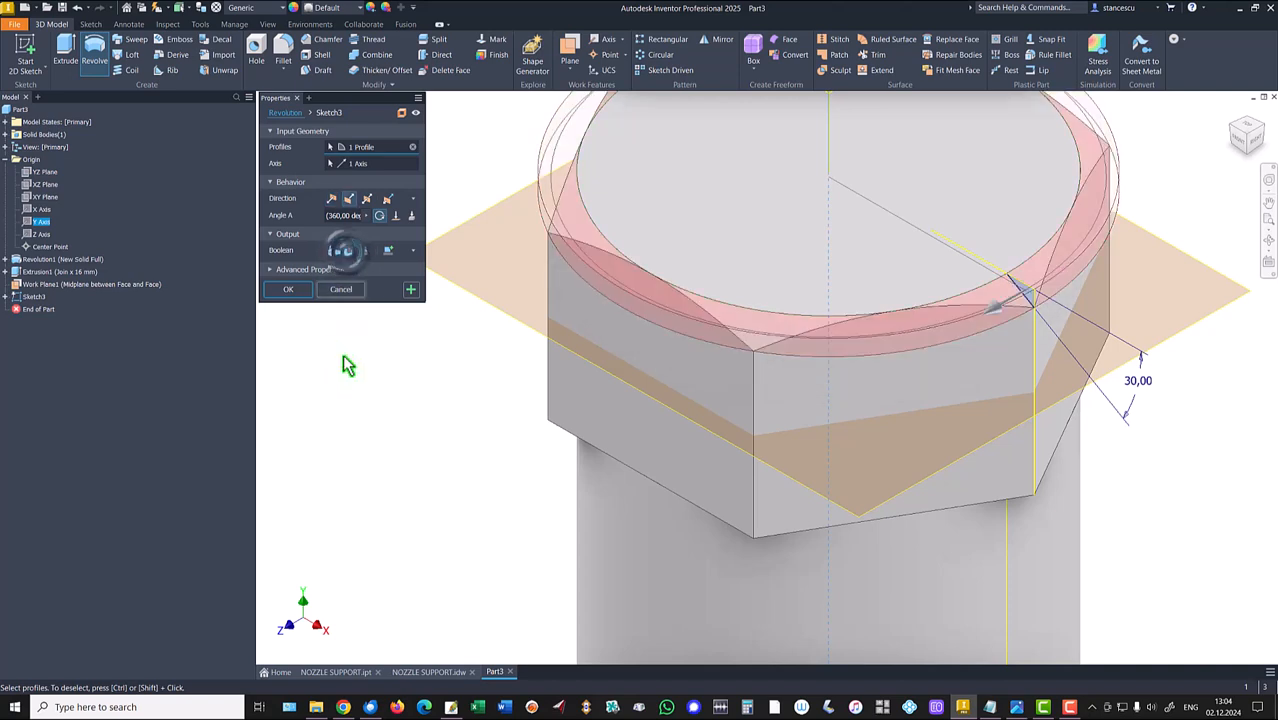
click(285, 290)
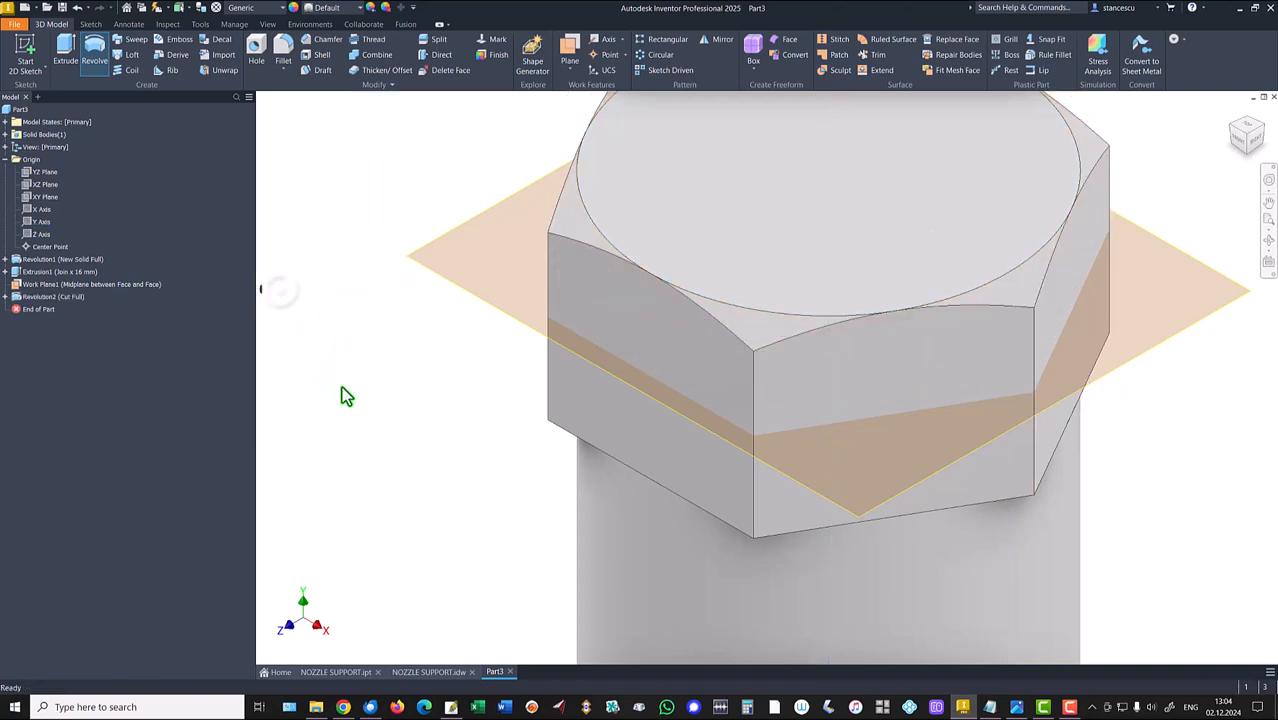
key(F5)
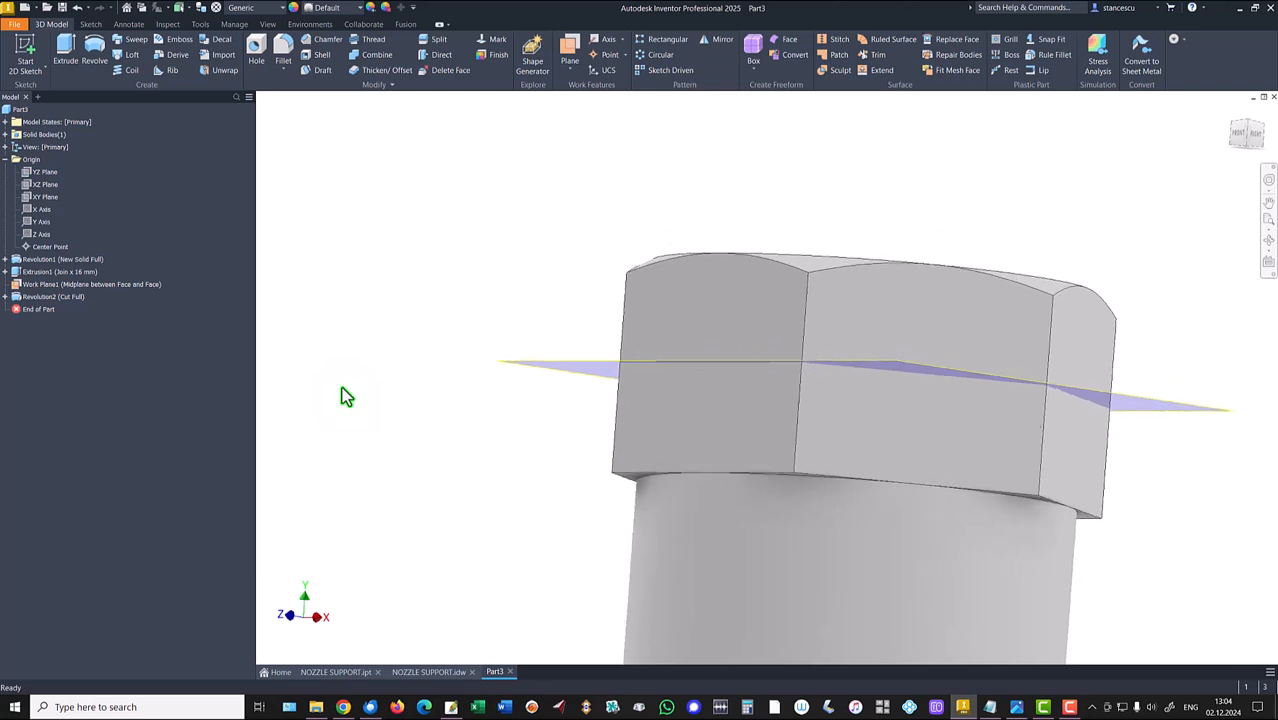
key(F6)
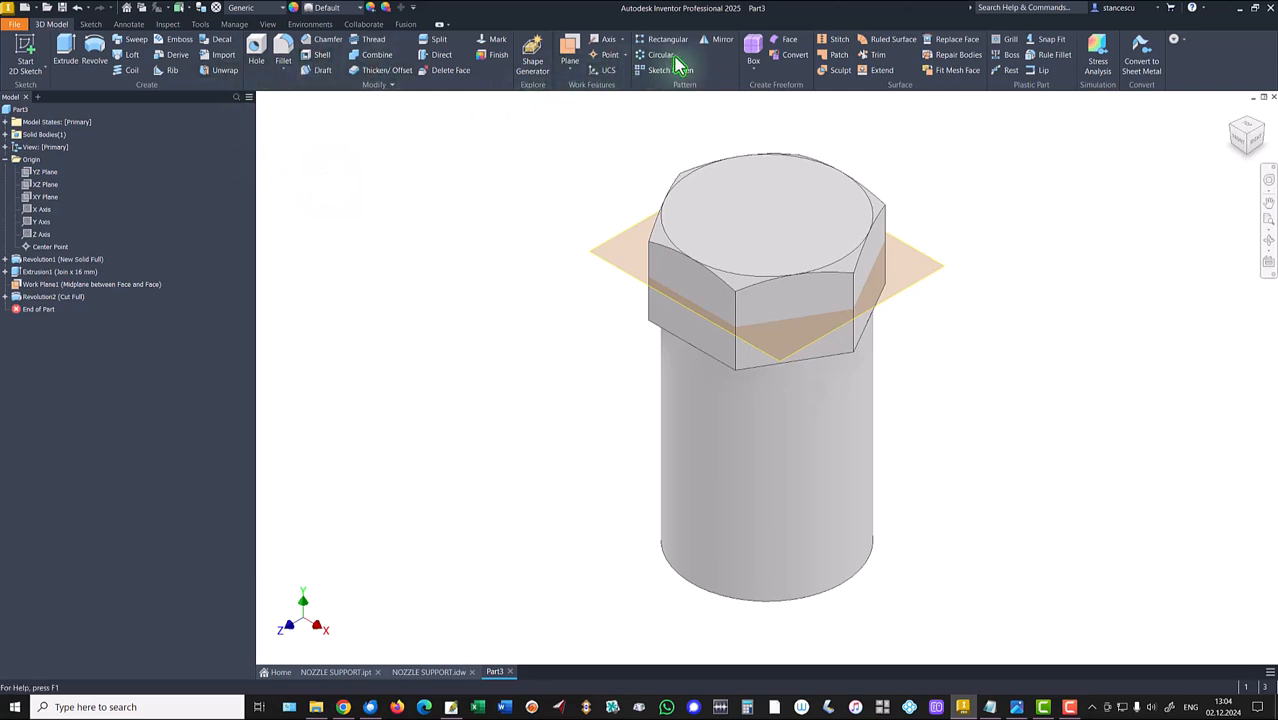
Mirror the revolved chamfer cut about the hexagonal head's midplane work plane and hide that plane.
click(716, 40)
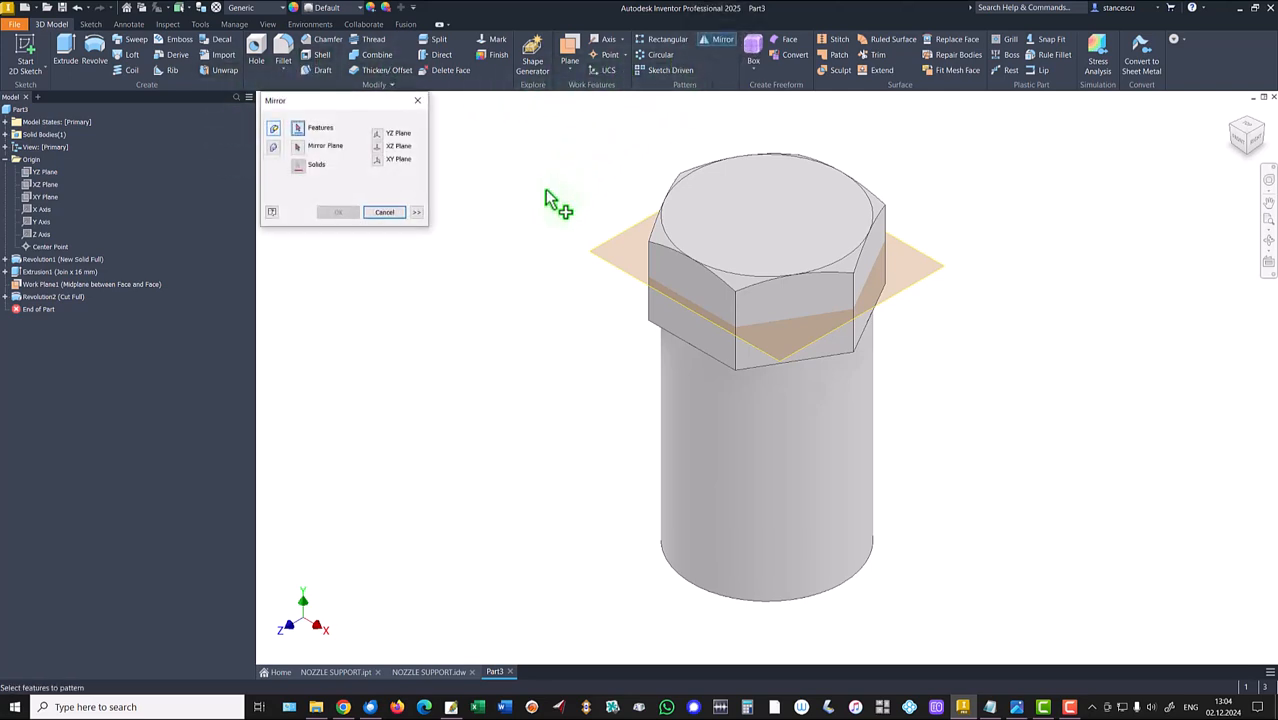
click(40, 297)
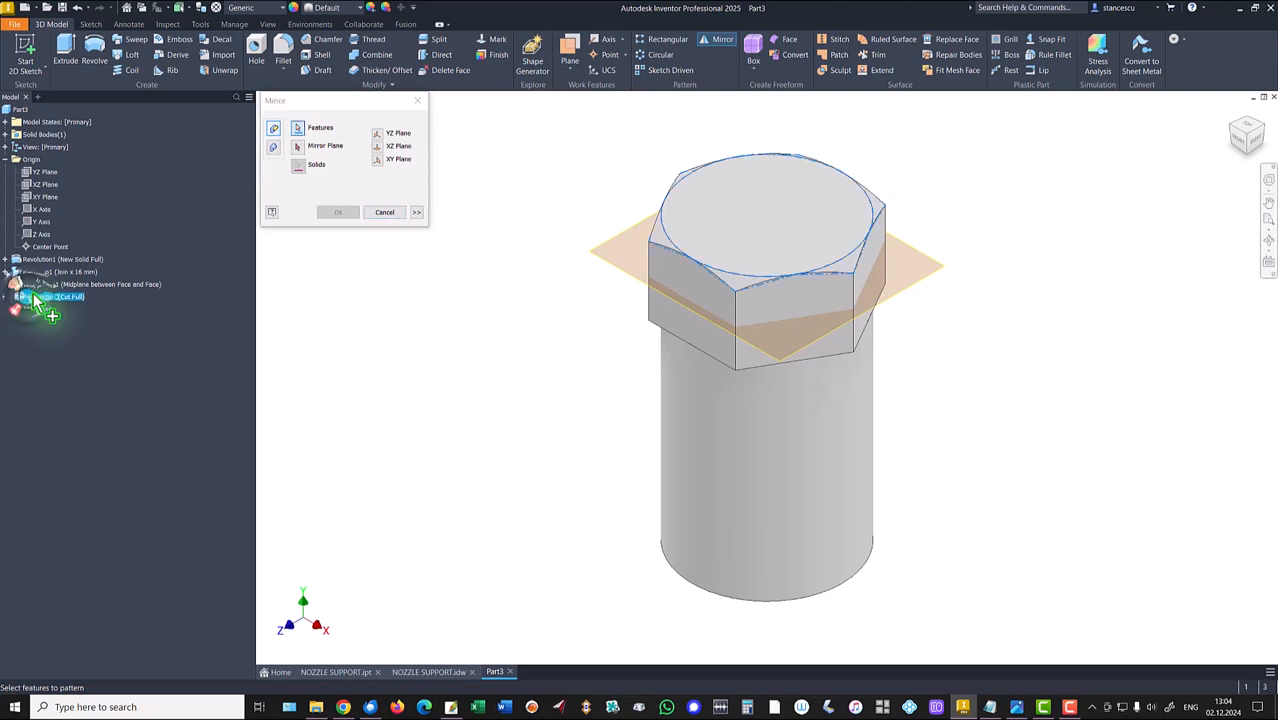
click(299, 146)
click(605, 267)
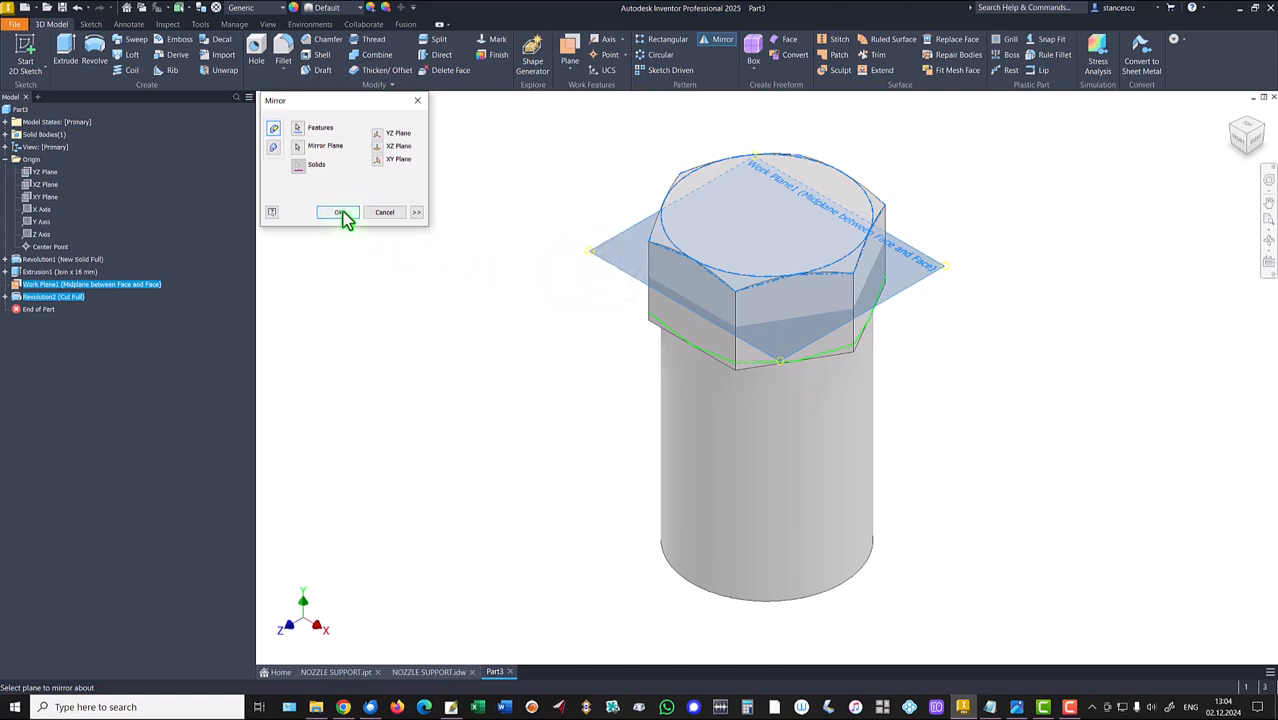
click(340, 213)
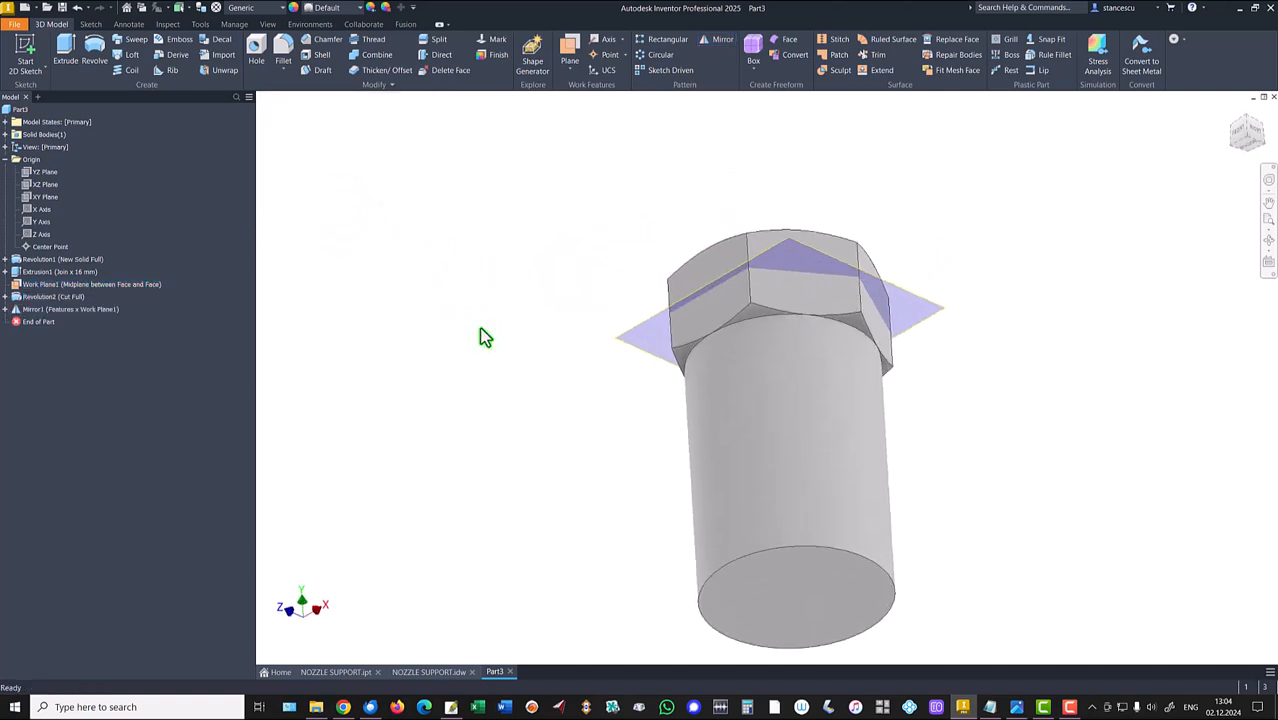
key(F6)
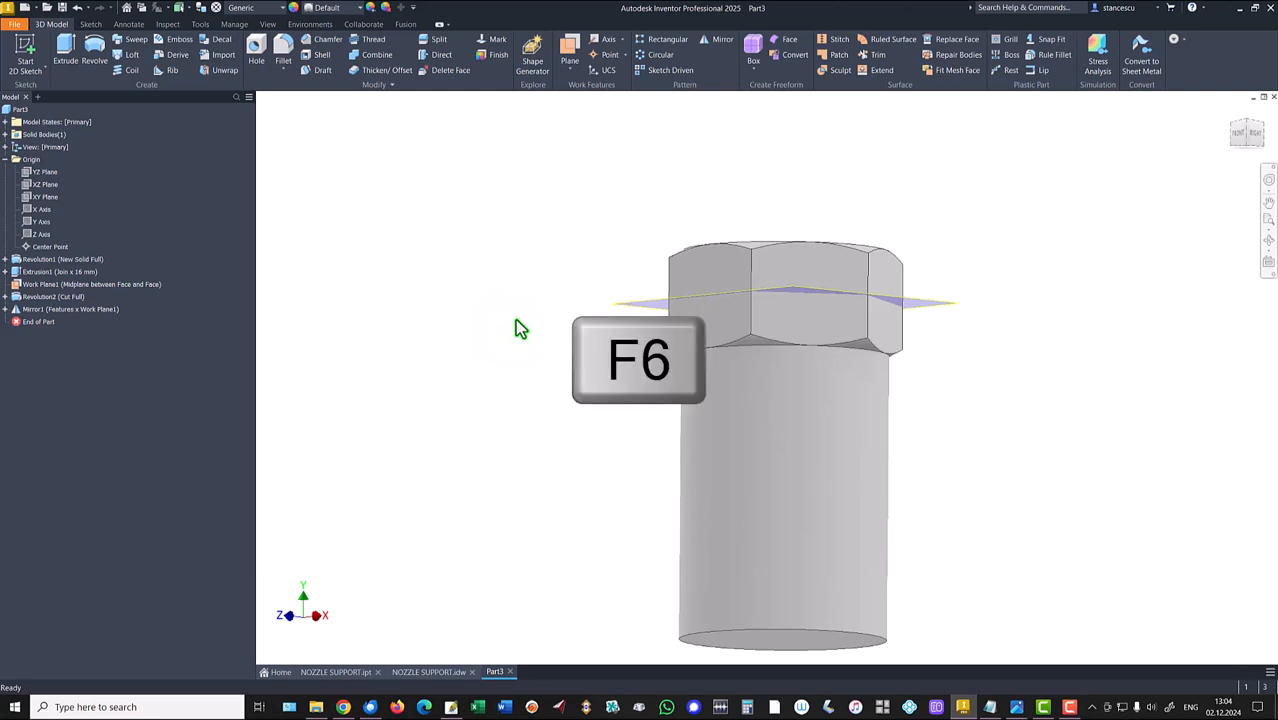
right_click(600, 265)
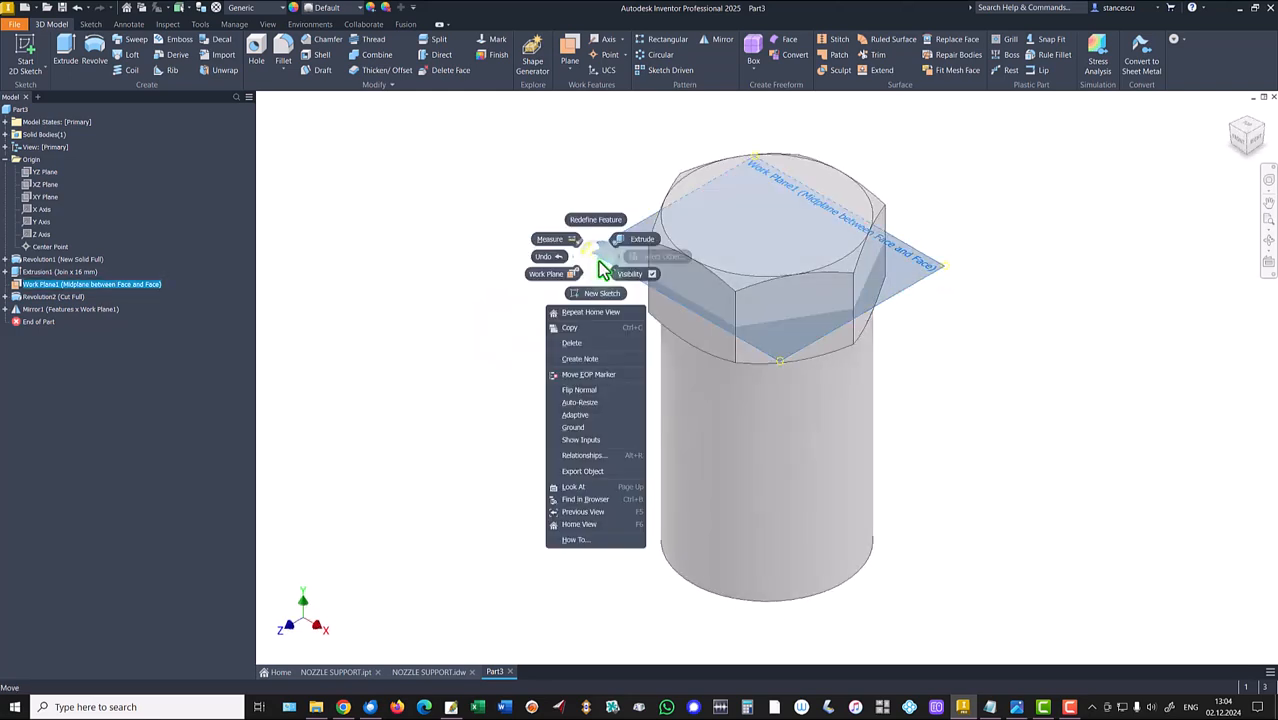
click(610, 288)
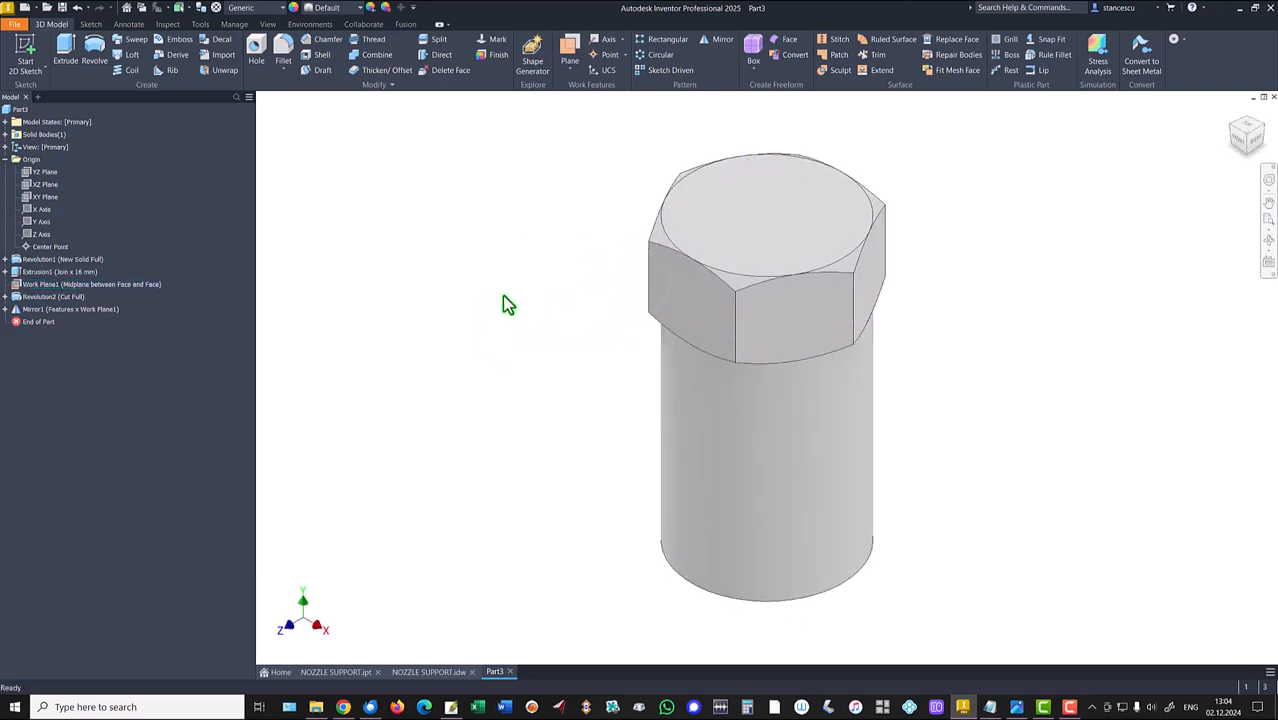
Create a work plane midway between the head's top face and the cylinder's bottom face.
click(569, 52)
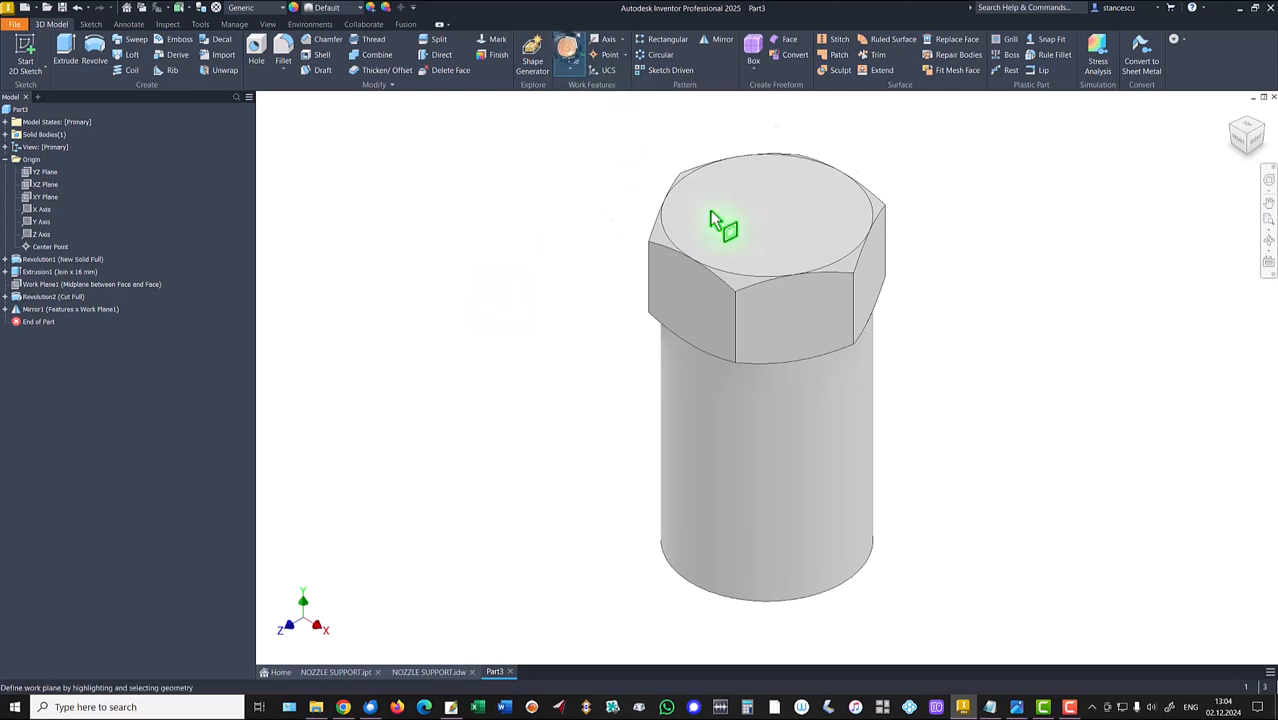
click(787, 265)
shift+middle_drag(562, 442, 802, 555)
click(799, 562)
key(F6)
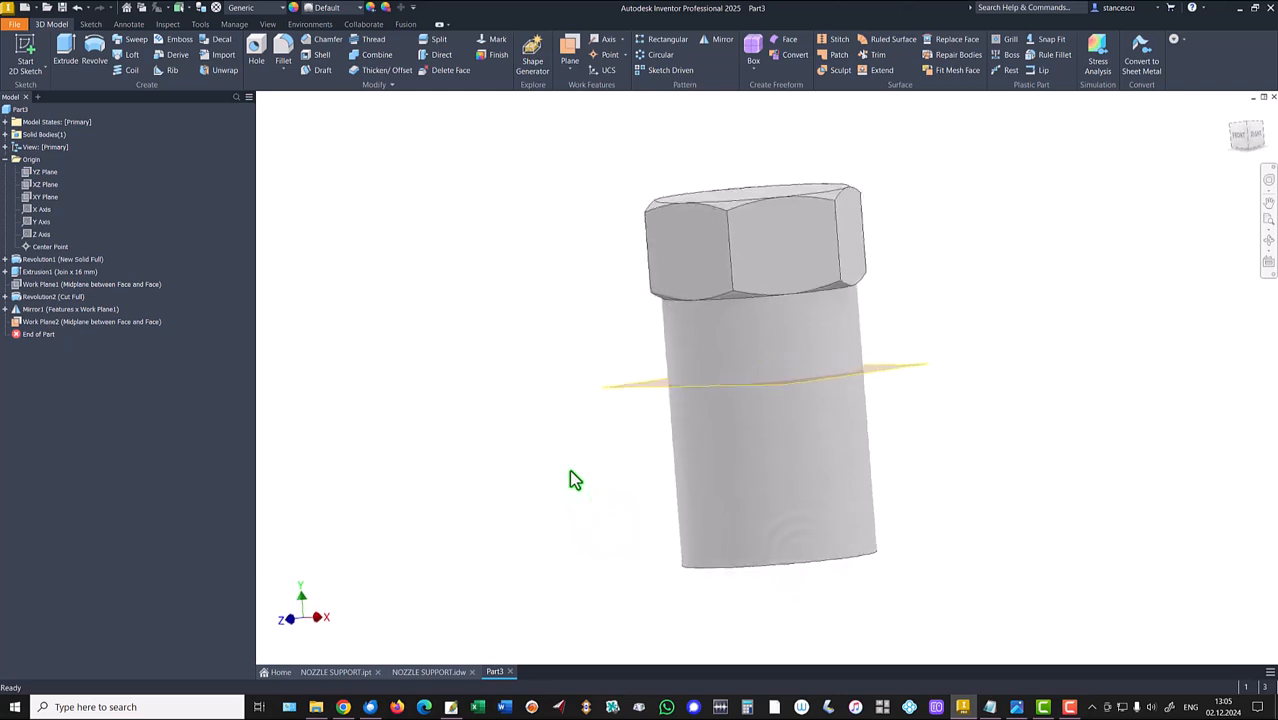
key(F6)
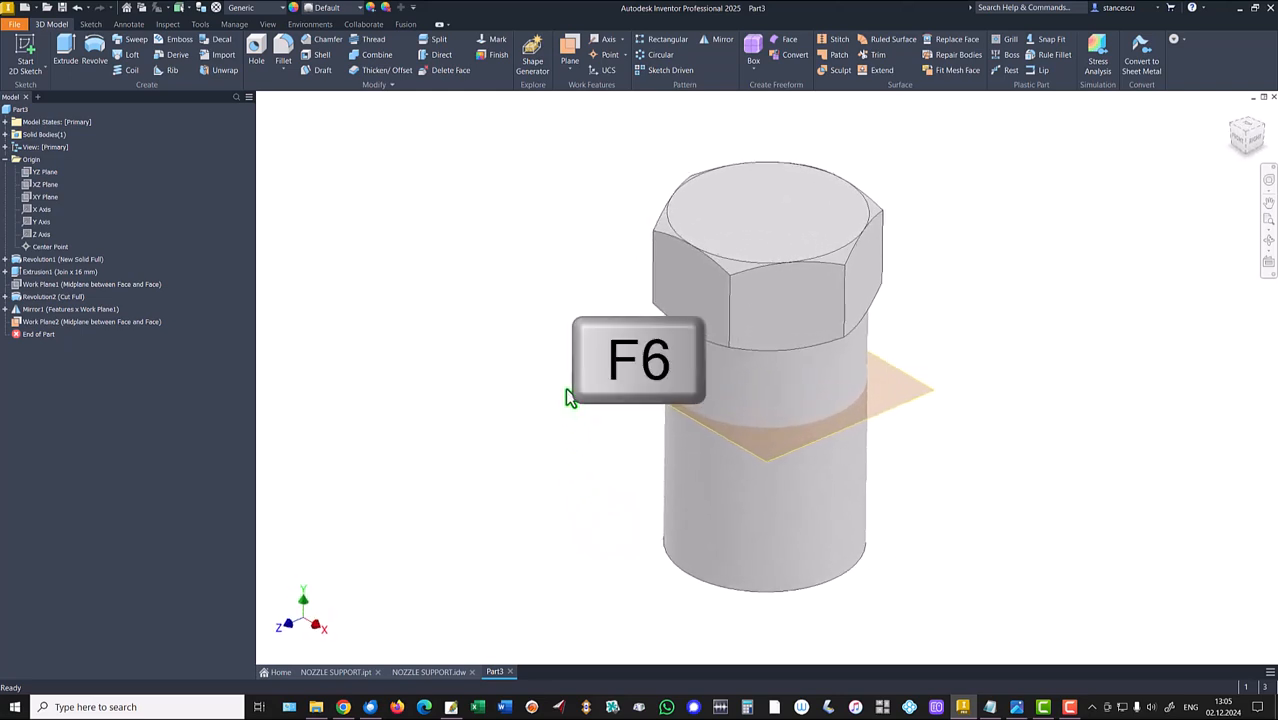
Mirror the hexagonal head extrusion with both its chamfer cuts about the part's midplane work plane and hide that plane.
click(722, 40)
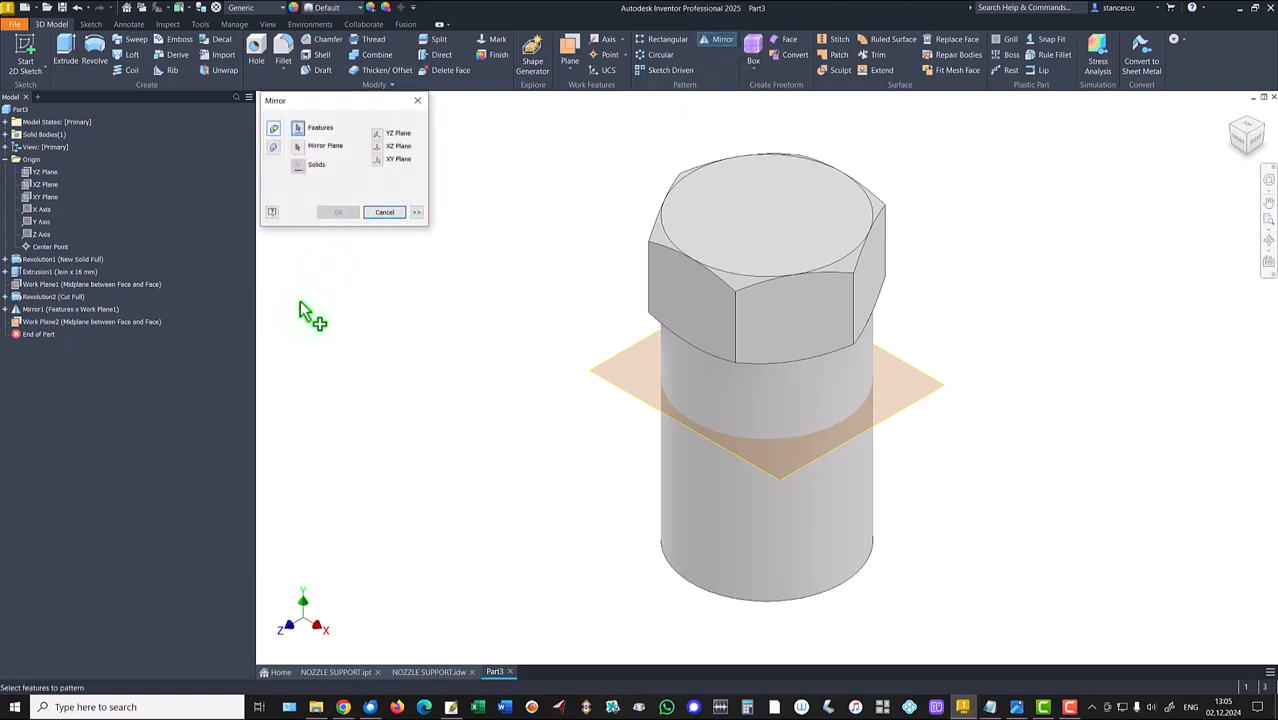
click(56, 309)
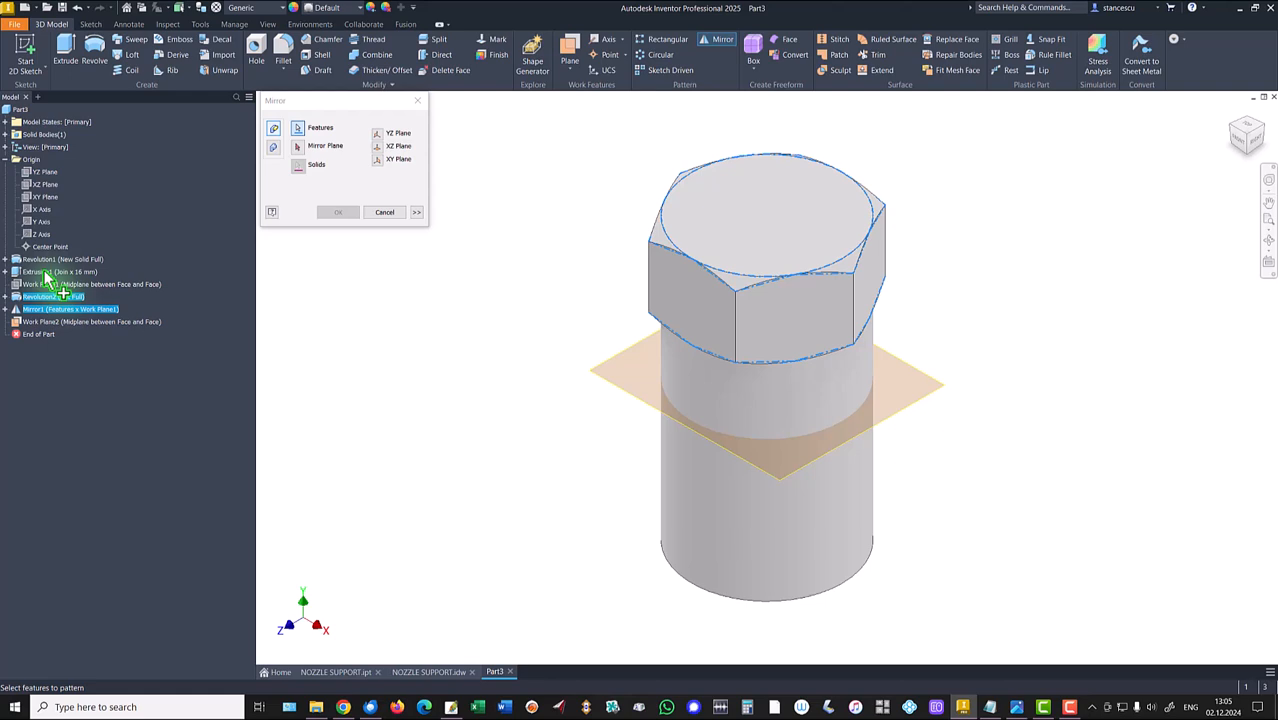
ctrl+click(45, 274)
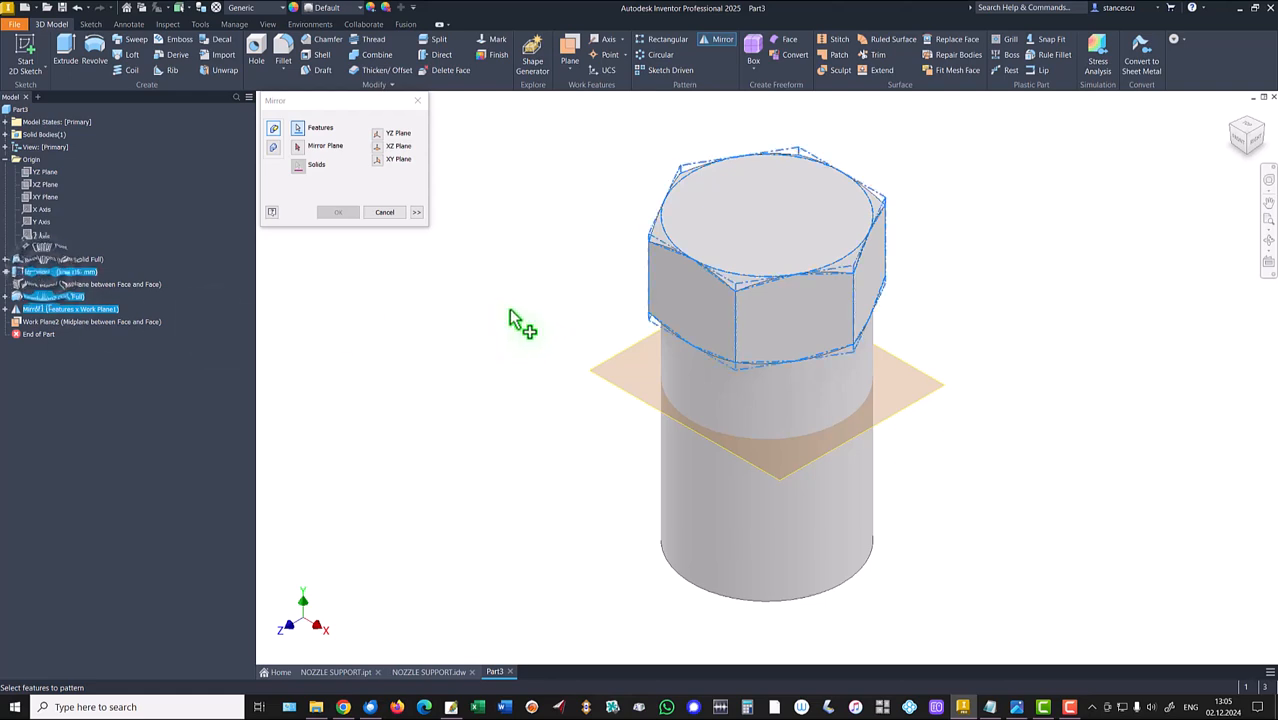
click(297, 148)
click(600, 377)
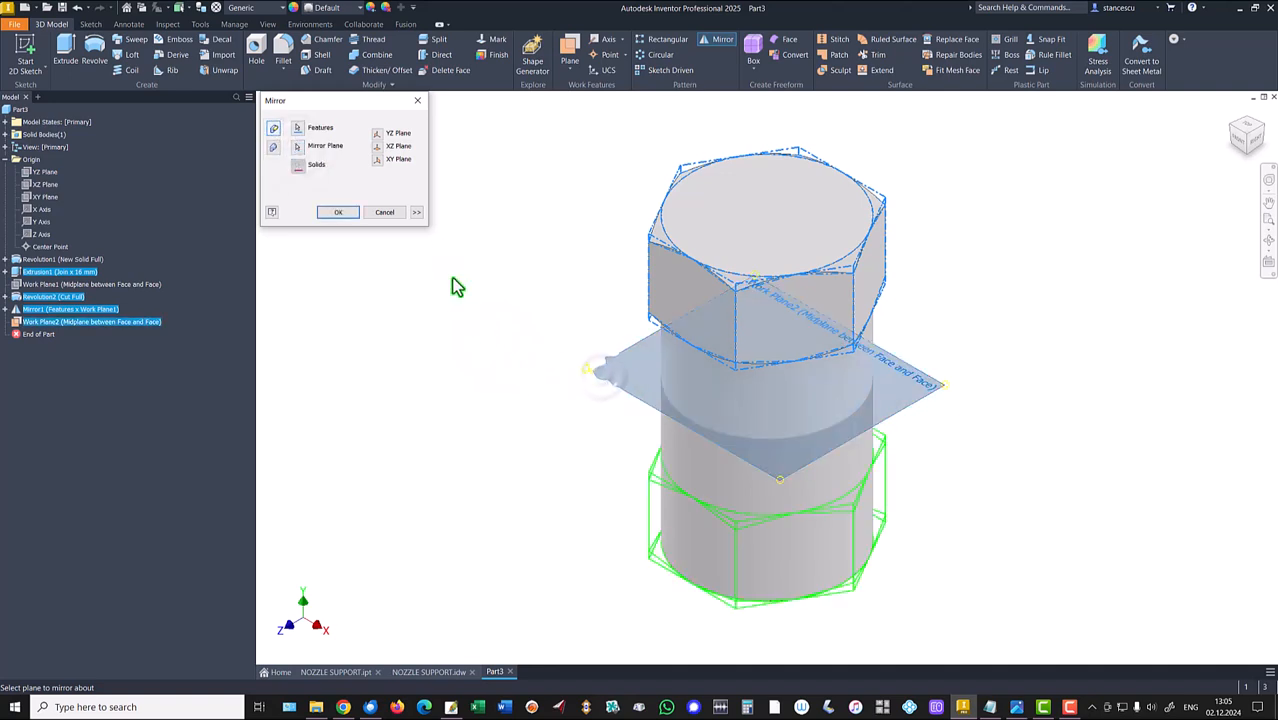
click(340, 214)
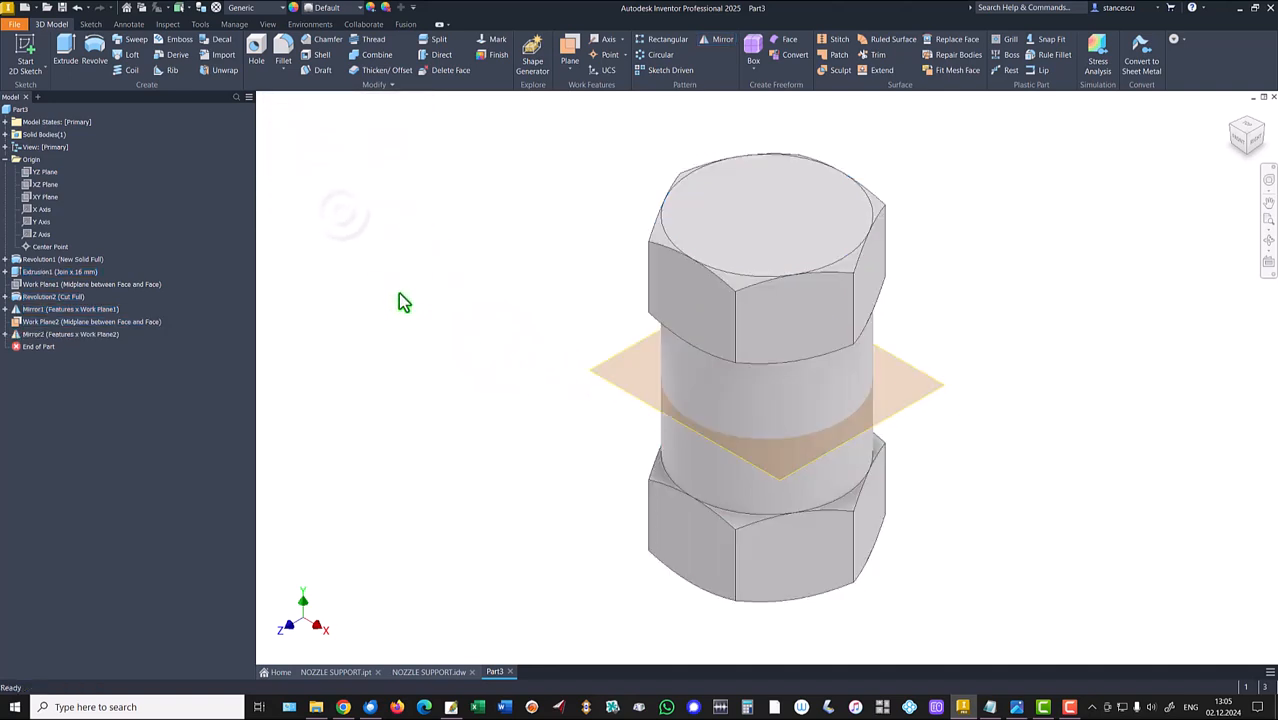
right_click(630, 365)
click(668, 373)
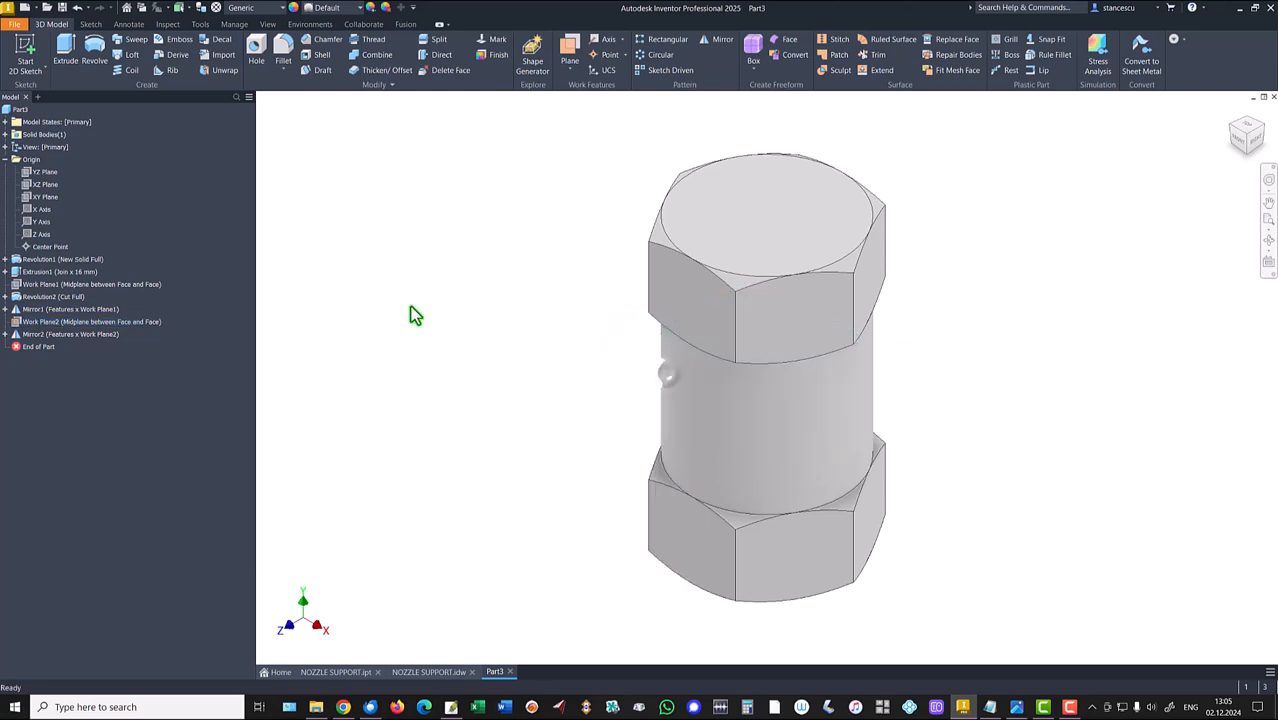
key(F6)
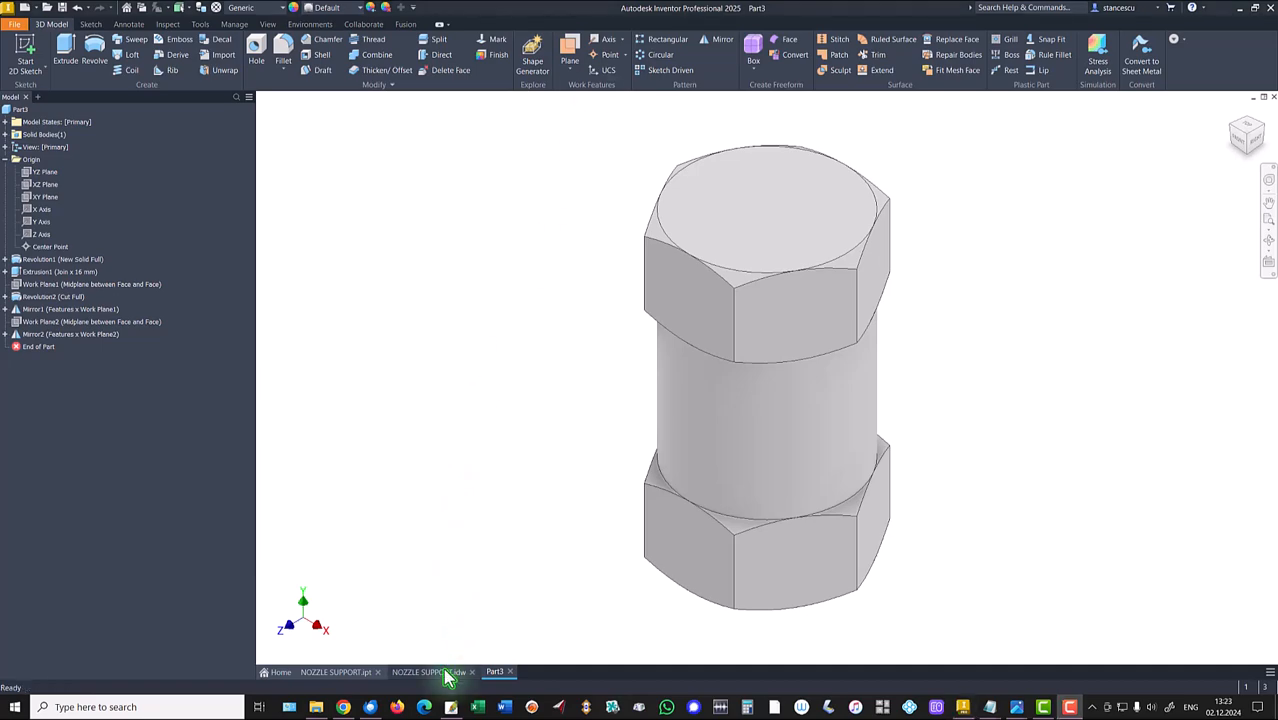
Check the inclined branch's diameter and angle in the NOZZLE SUPPORT.idw drawing, and start a sliced sketch on the part's XY plane.
click(440, 671)
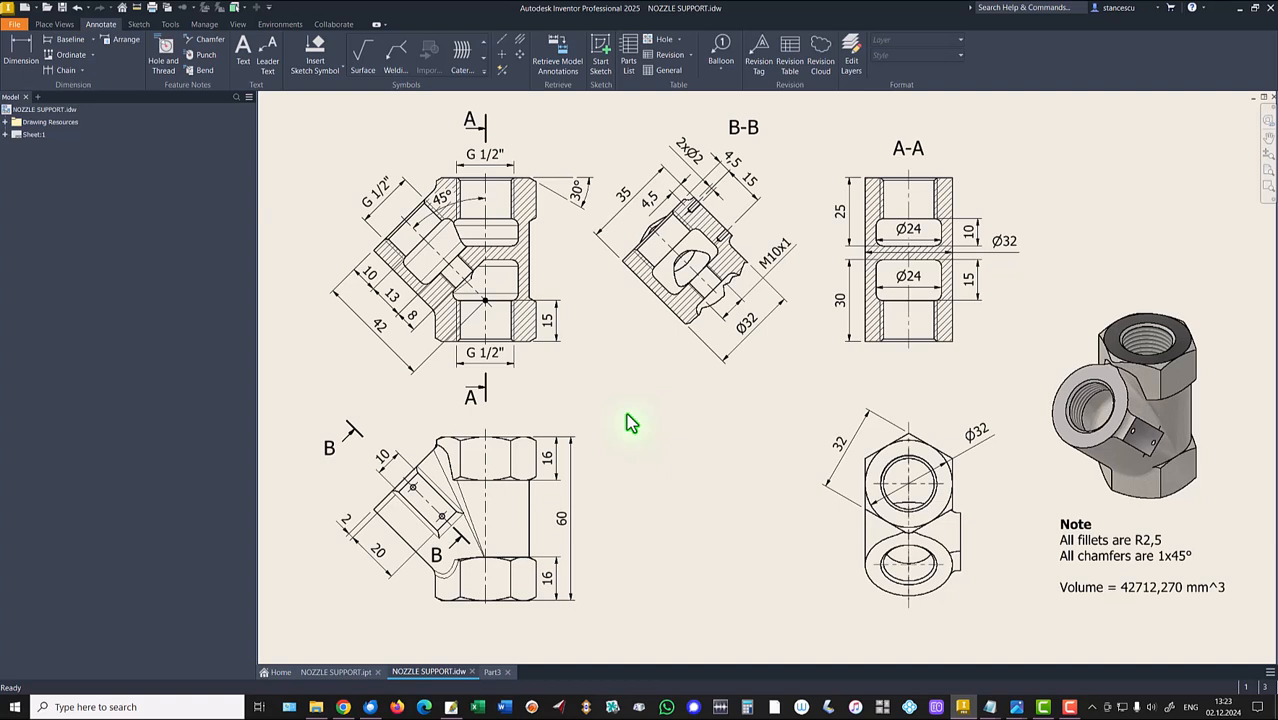
click(745, 334)
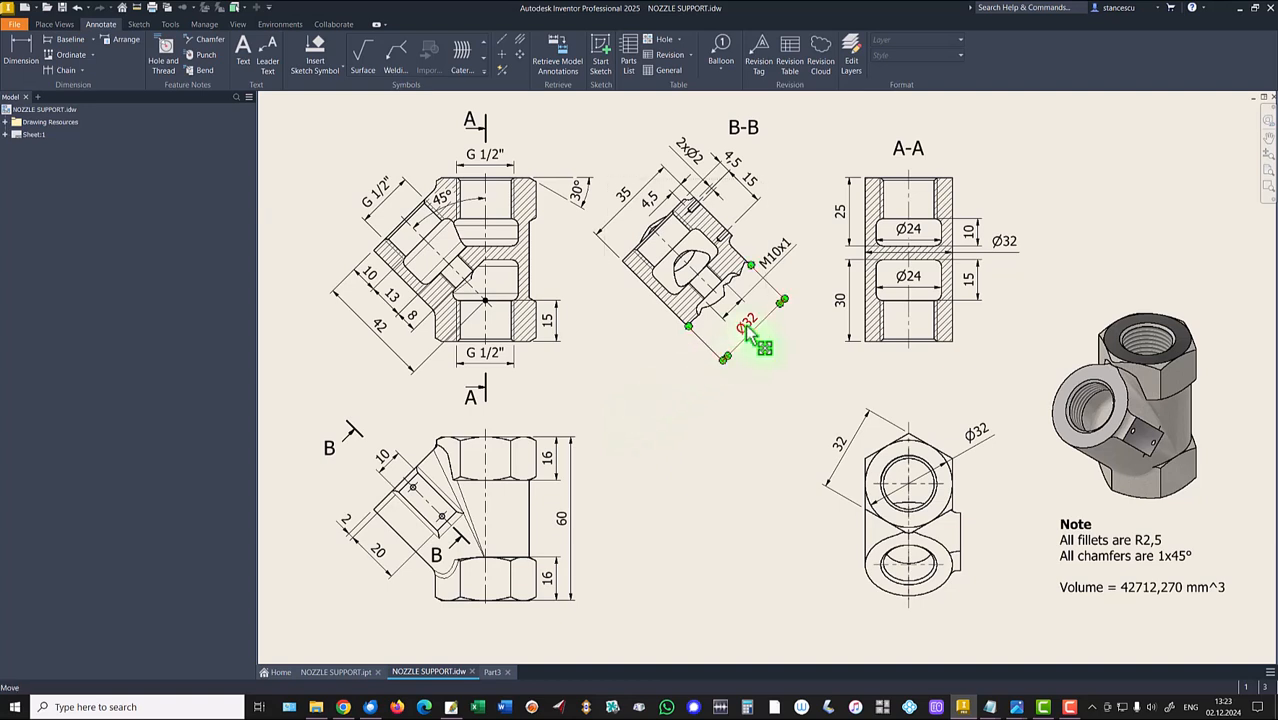
click(617, 354)
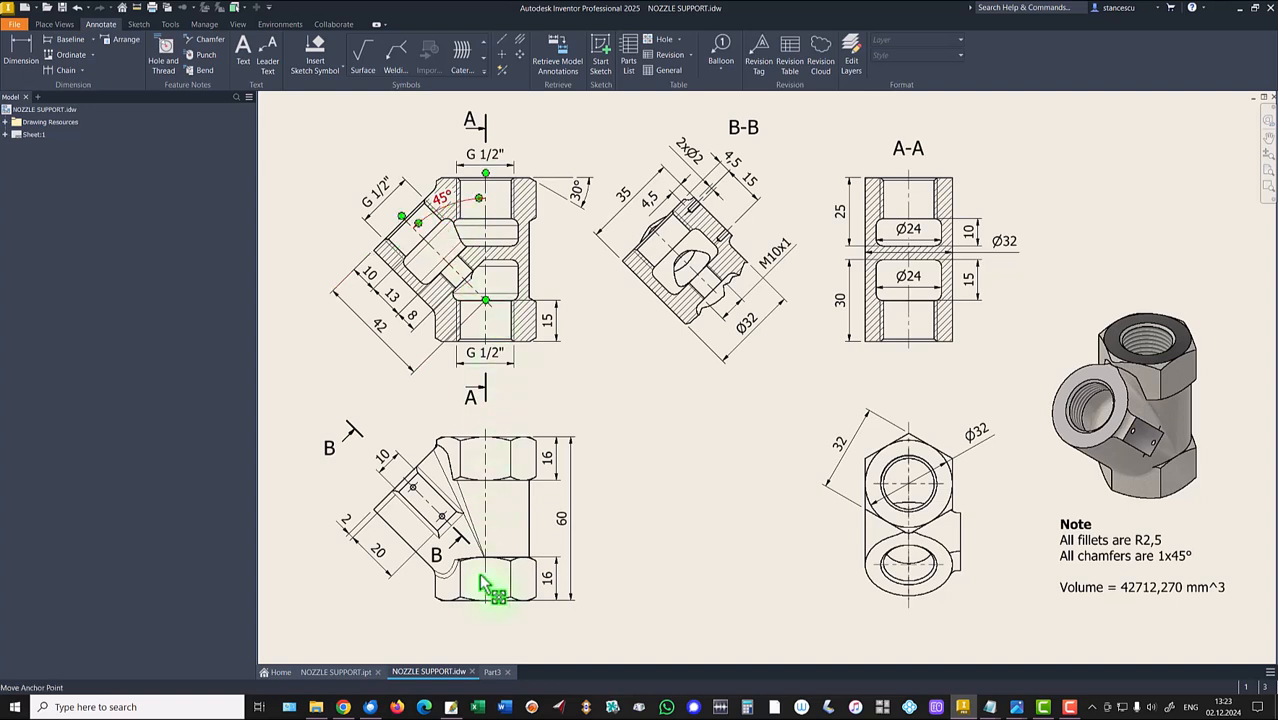
click(494, 673)
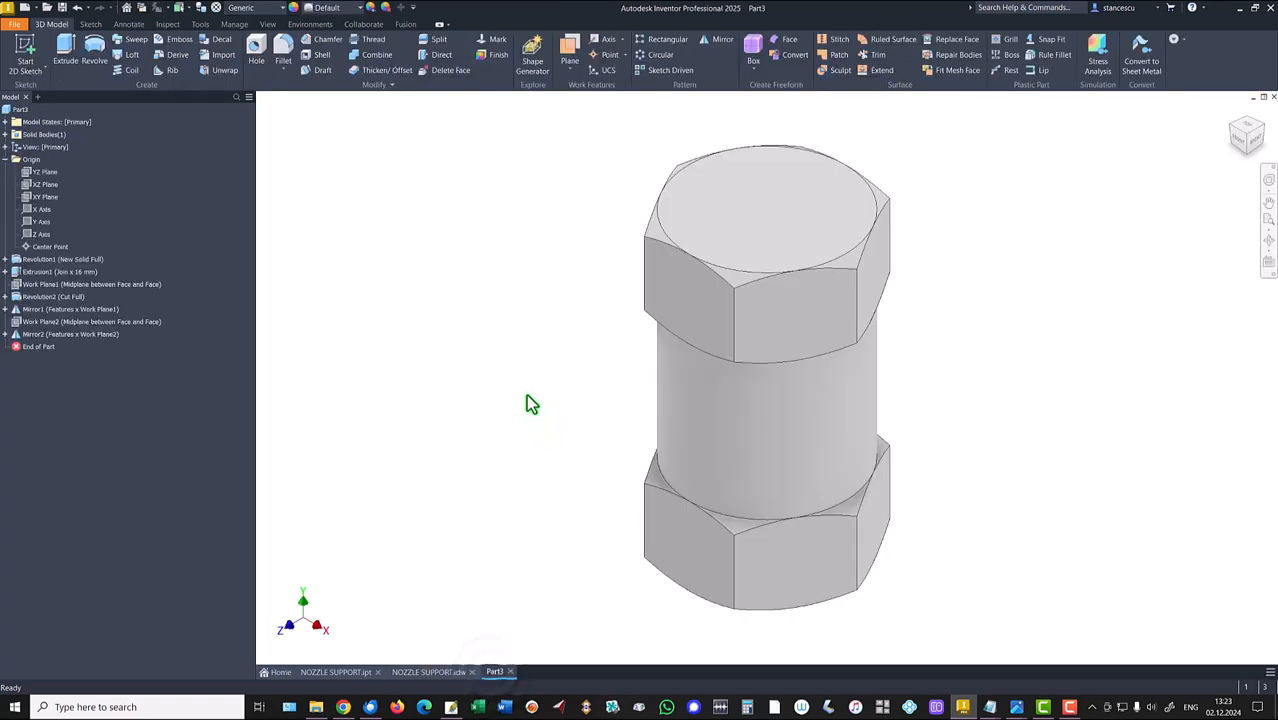
click(44, 196)
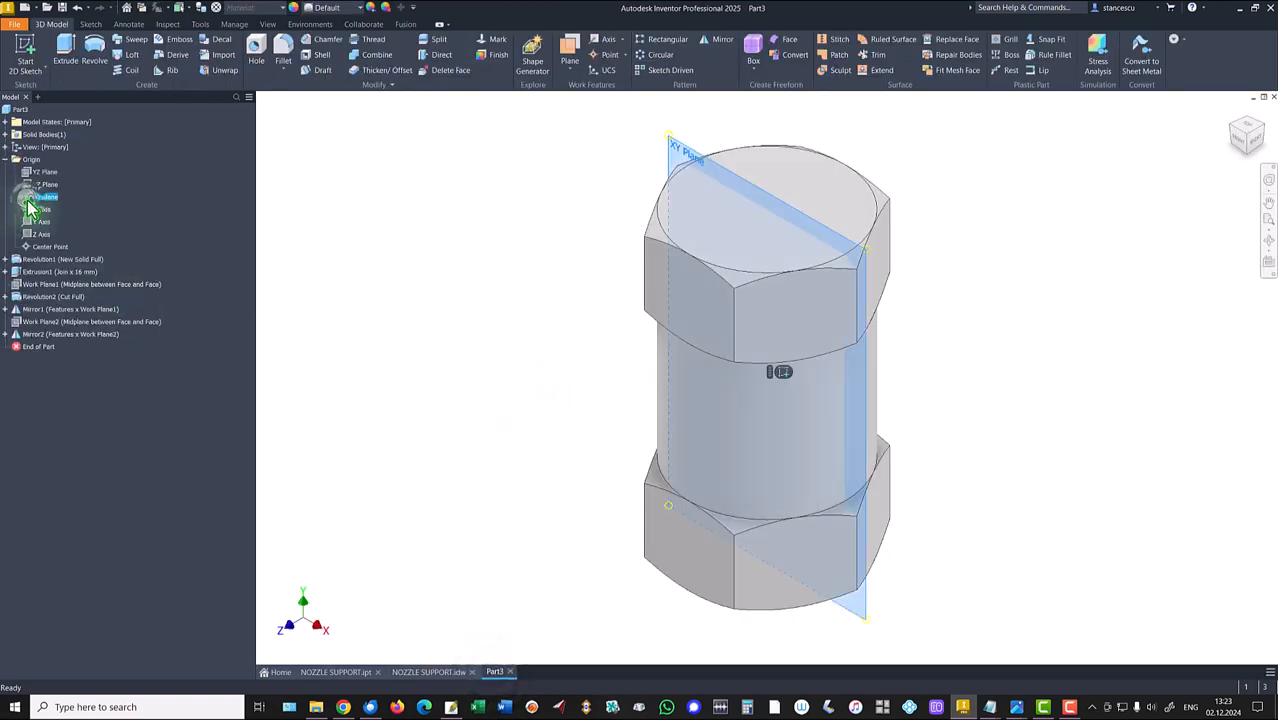
key(Page_Up)
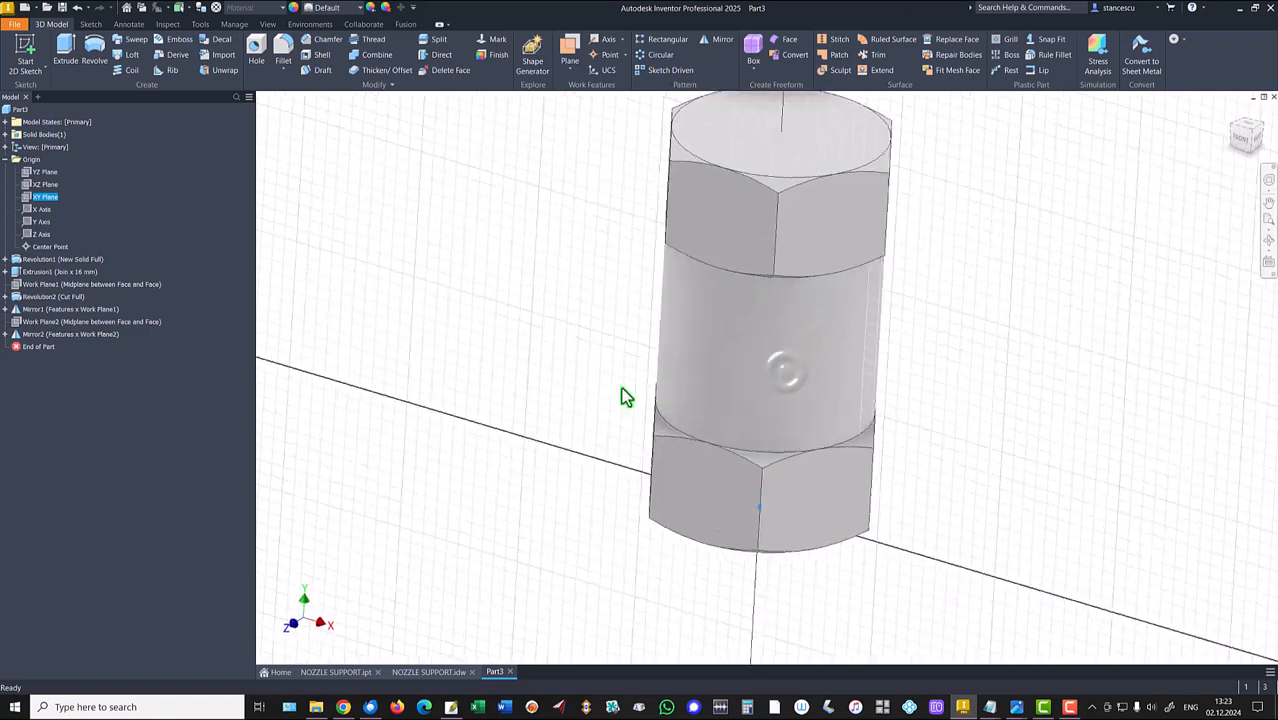
key(s)
key(F7)
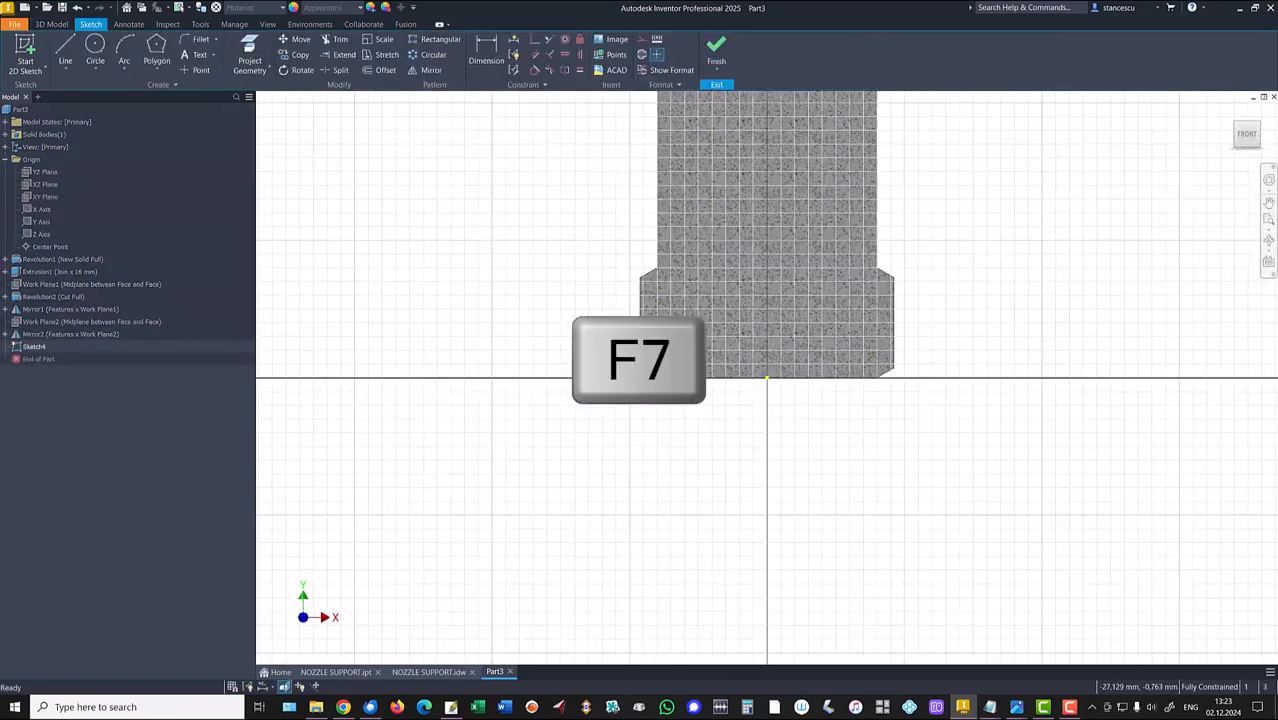
key(Home)
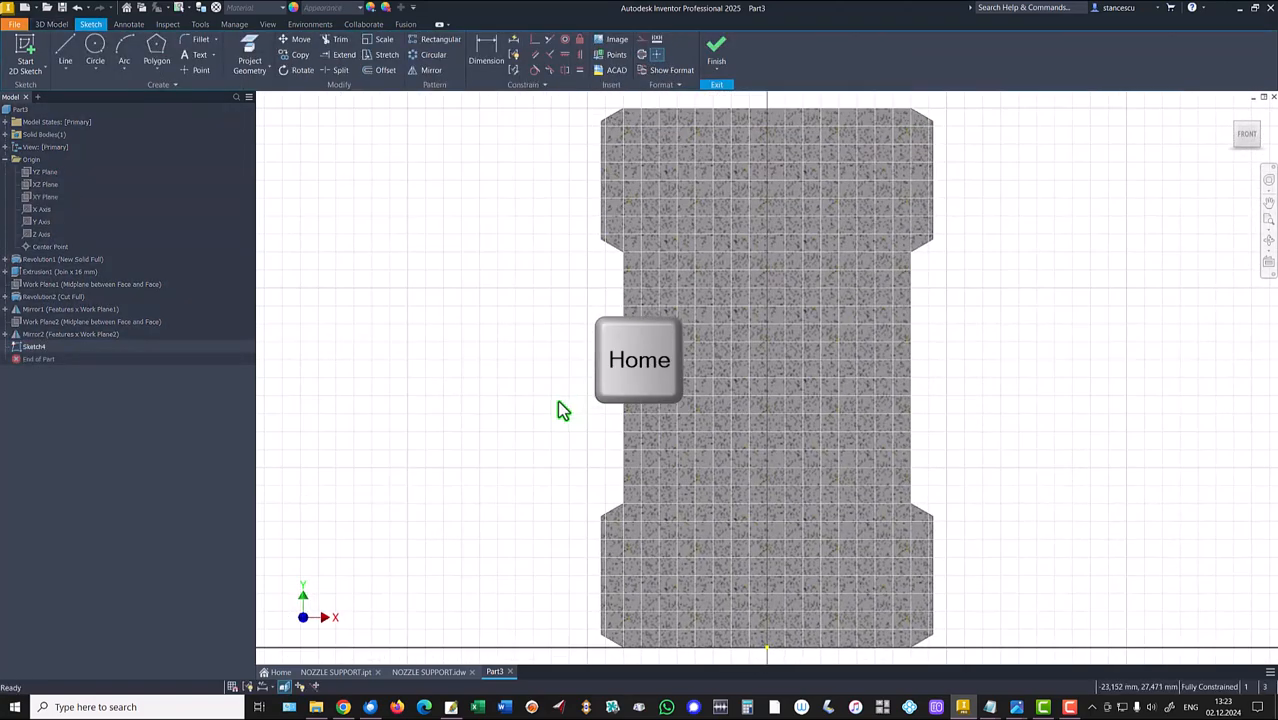
Sketch a three-point rectangle about 48 mm long, inclined from the body's lower centre up past its upper side, for the branch profile.
click(157, 62)
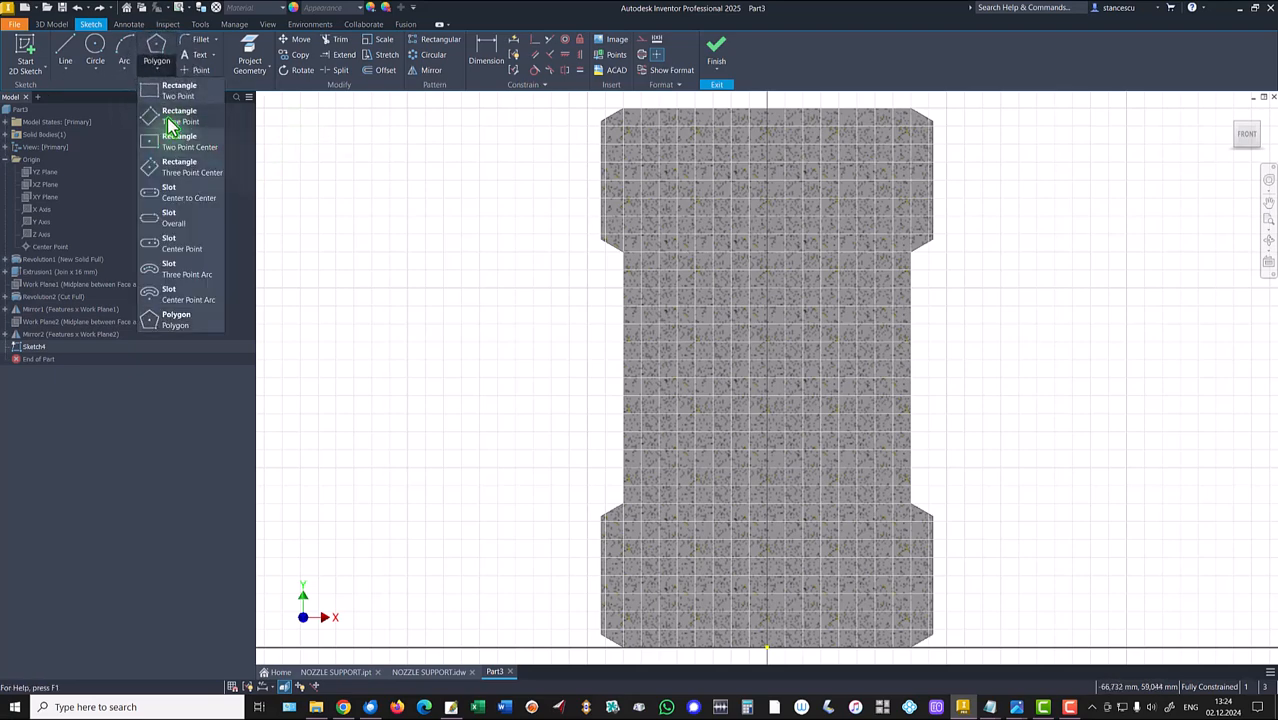
click(172, 118)
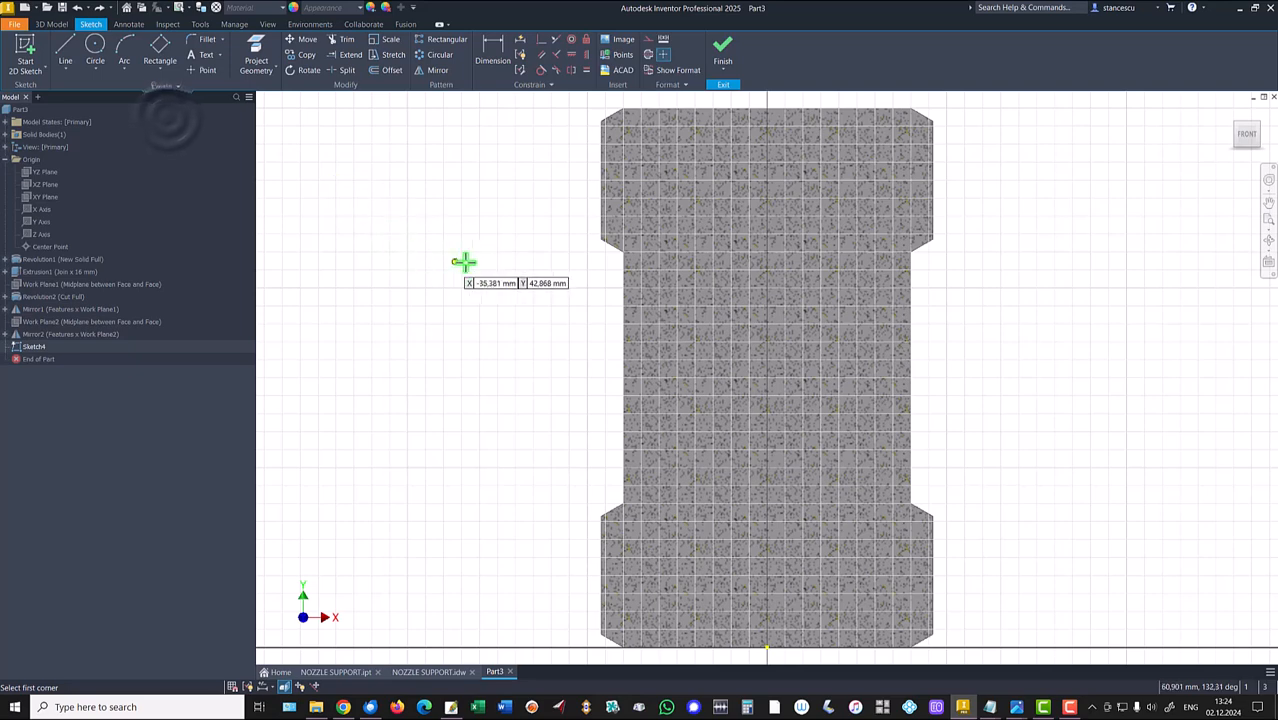
click(470, 218)
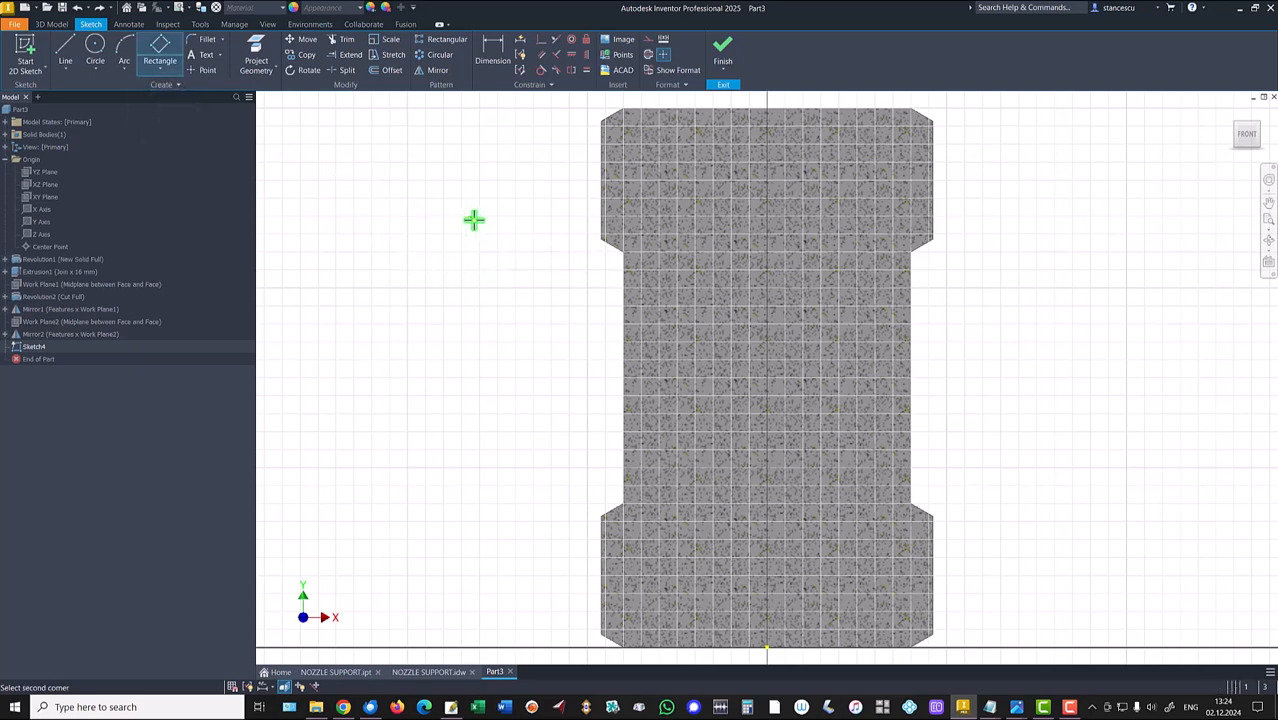
click(765, 535)
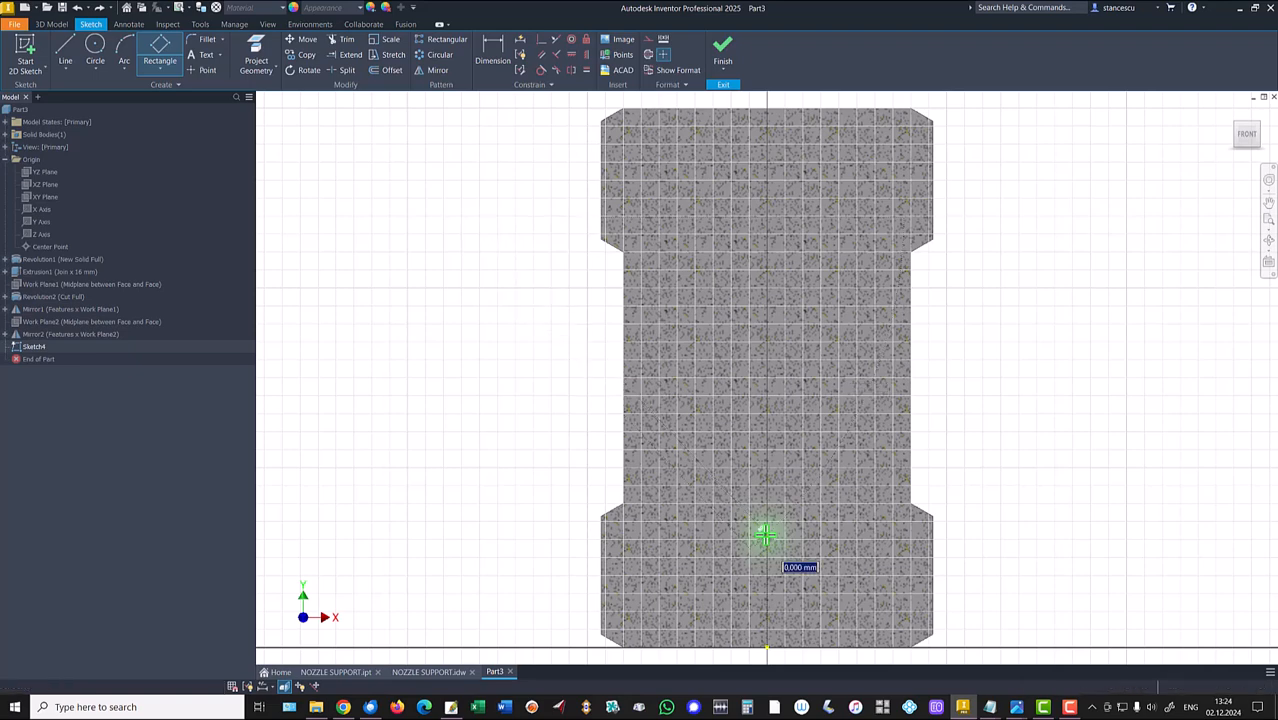
click(644, 570)
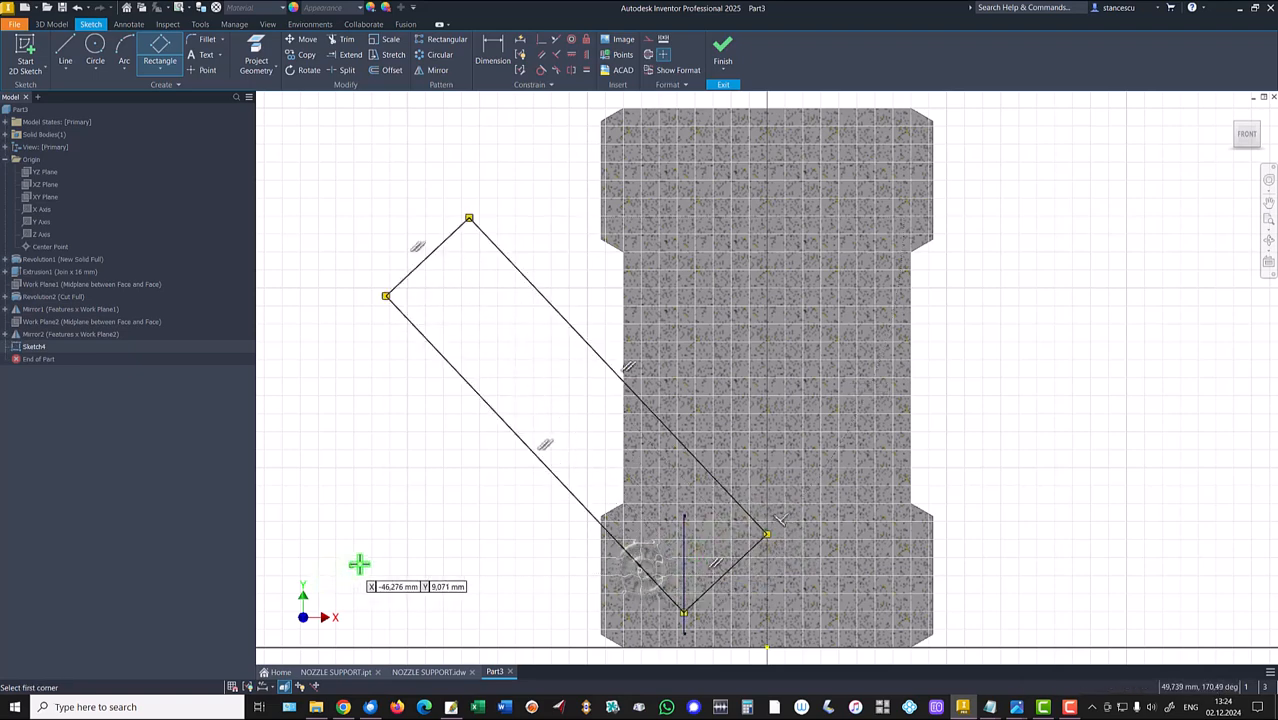
key(Escape)
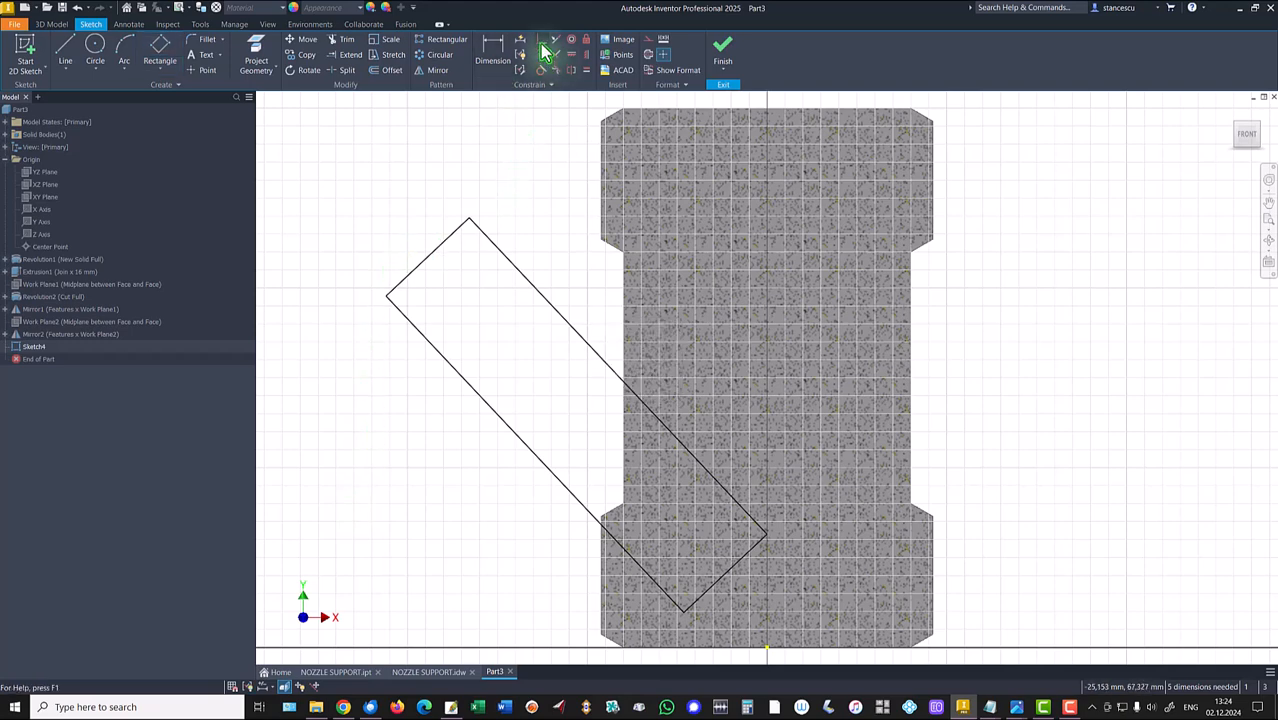
Align the inclined rectangle's inner corner vertically with the sketch origin.
click(586, 56)
click(768, 537)
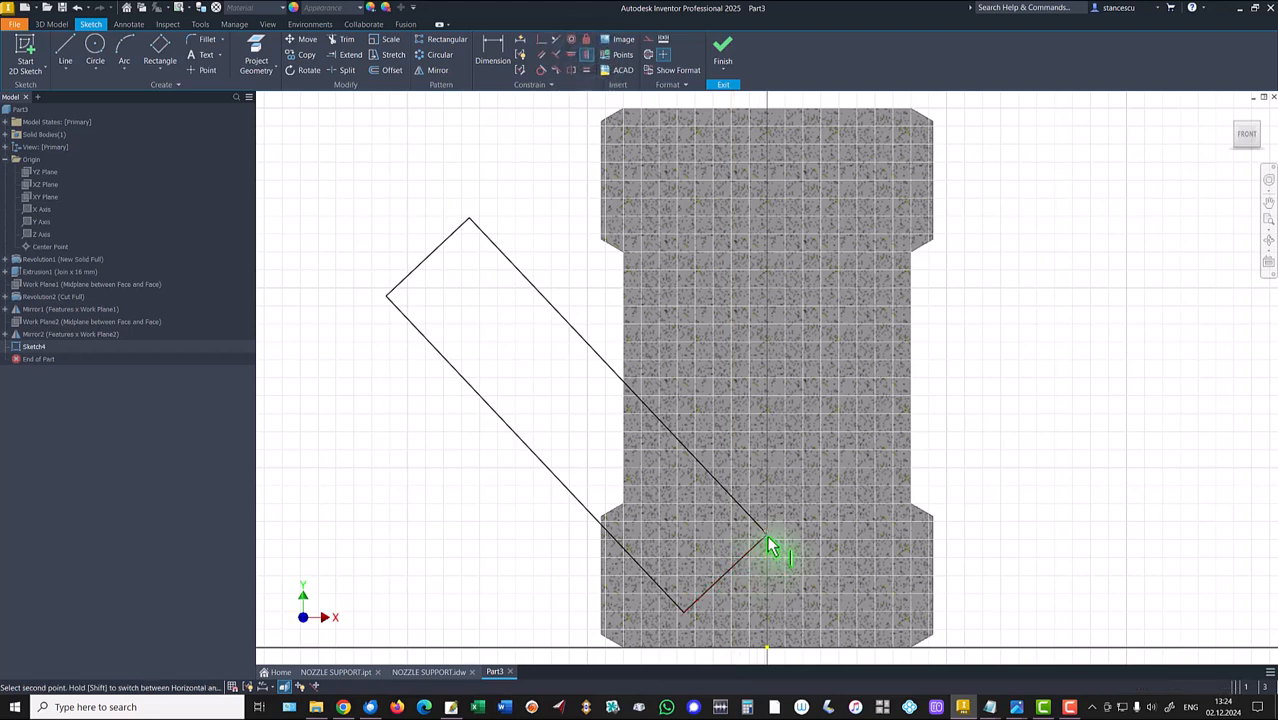
click(768, 648)
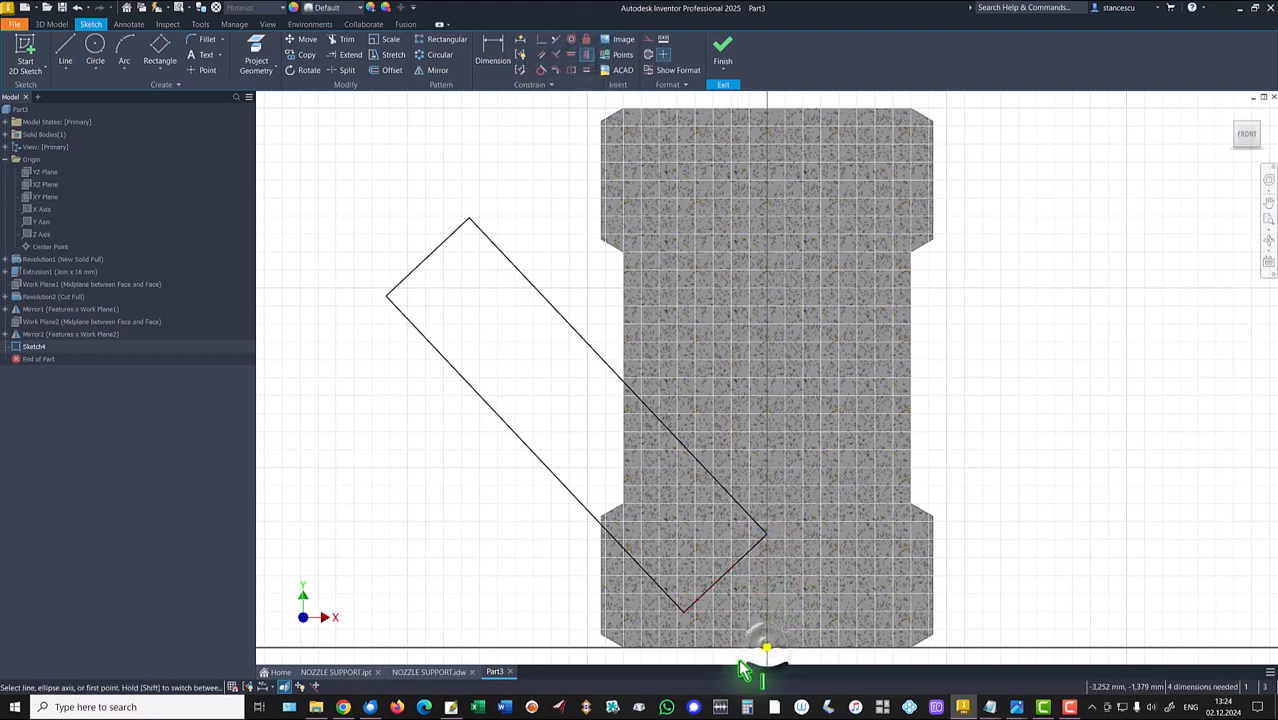
Dimension the height of the rectangle's inner corner above the origin and set it to 15 mm.
click(490, 72)
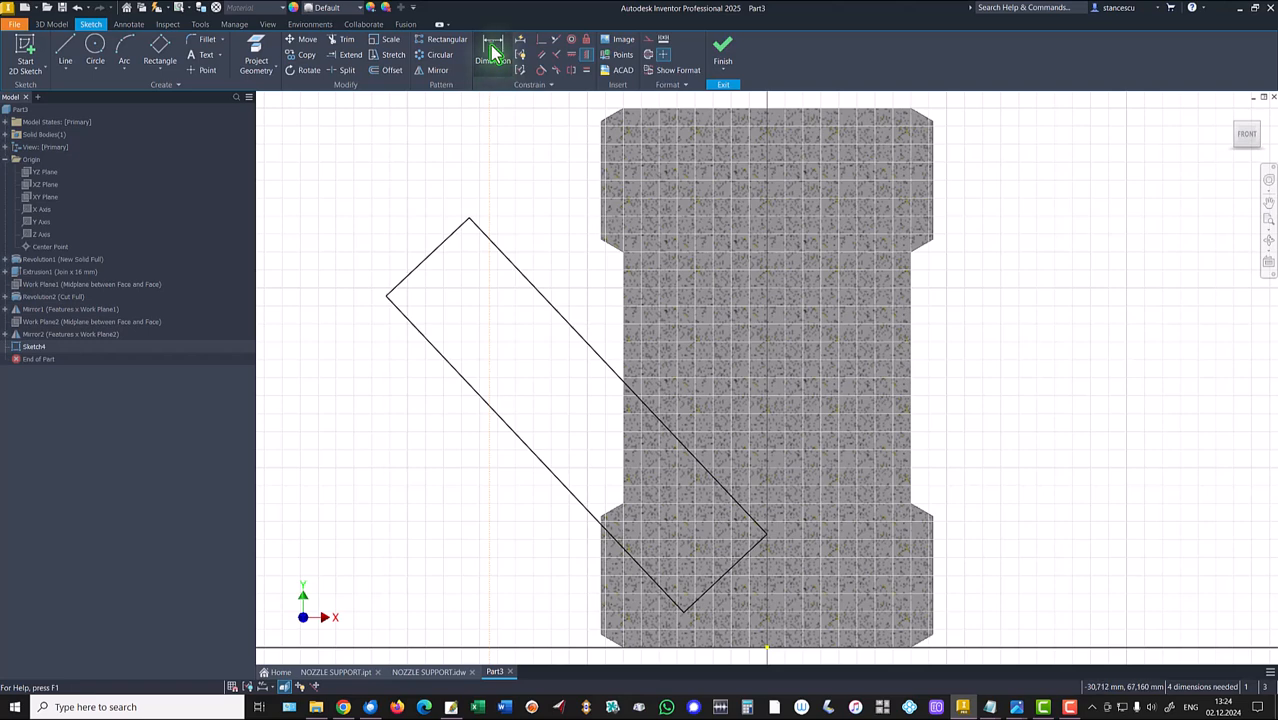
click(766, 536)
click(767, 648)
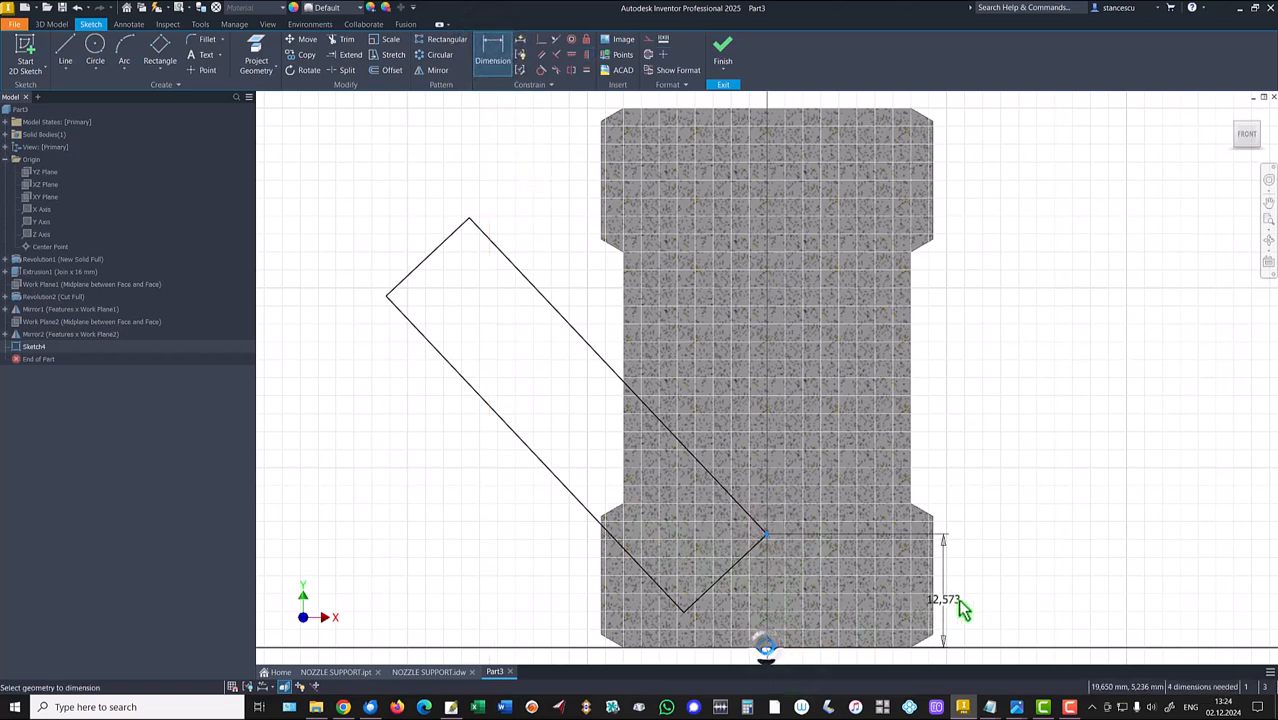
click(985, 591)
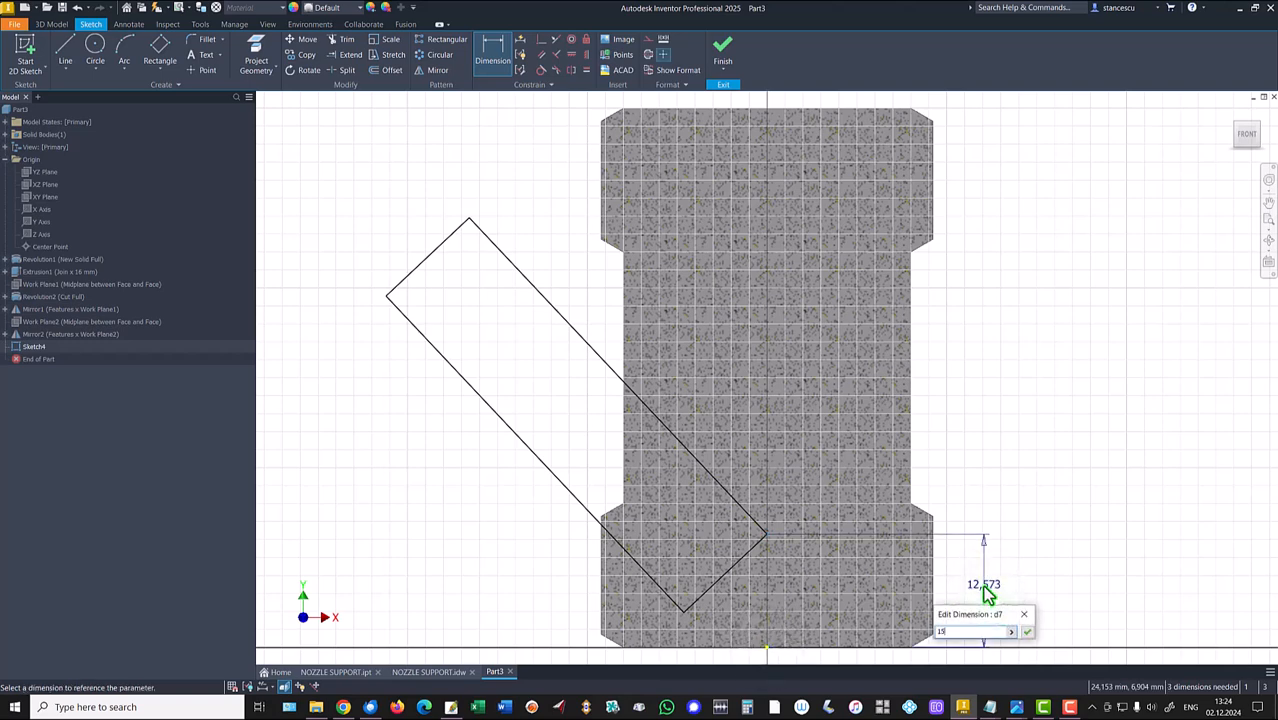
key(Return)
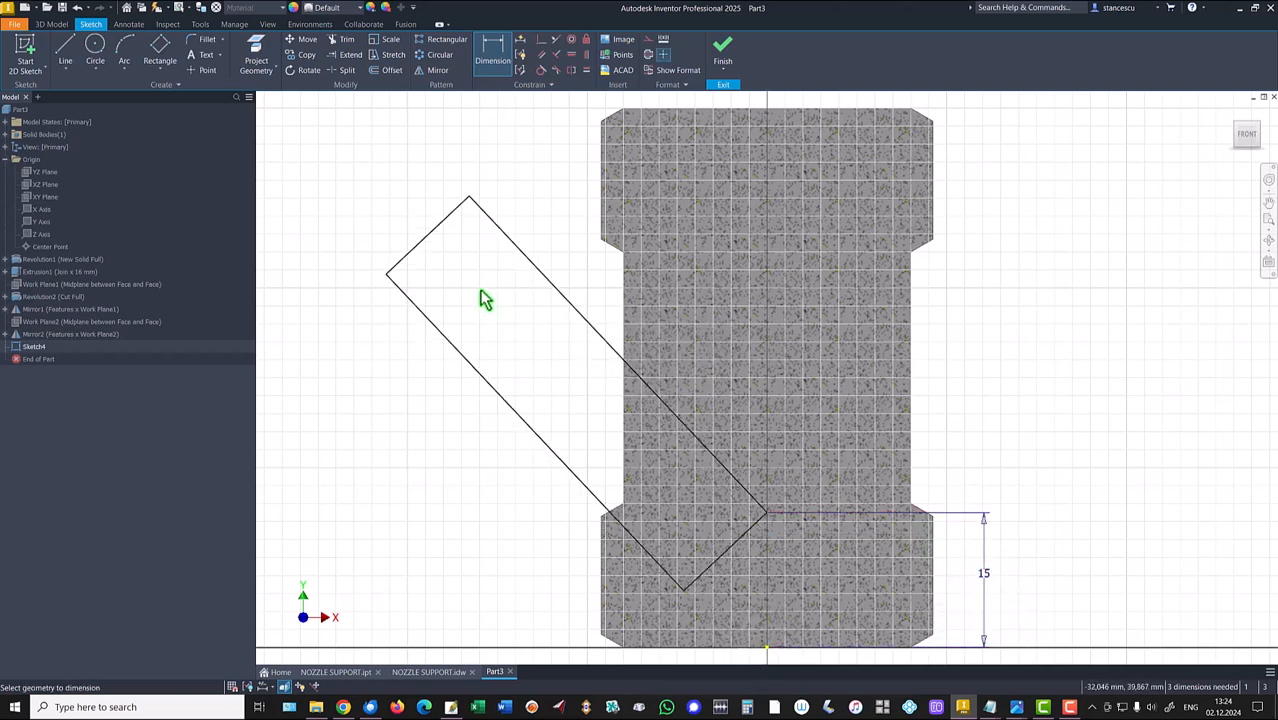
key(Escape)
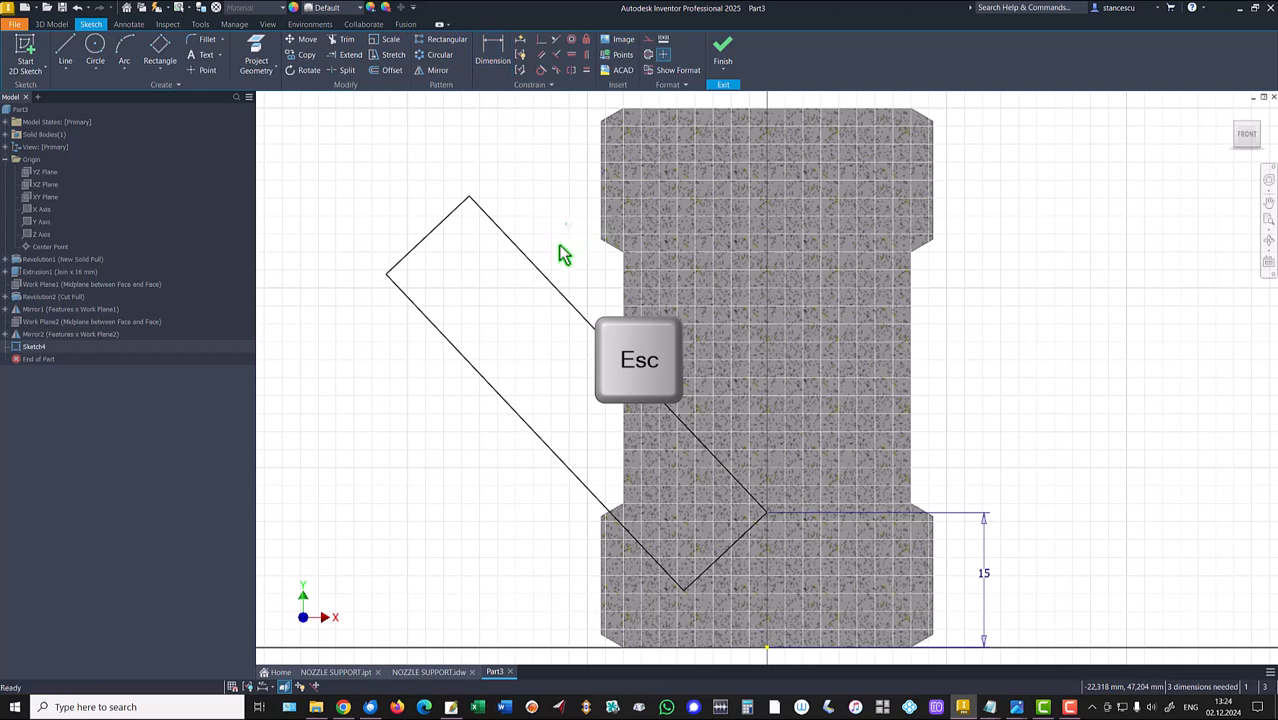
Convert the rectangle's upper long side, nearest the body's upper end, to a centerline.
click(540, 271)
right_click(548, 245)
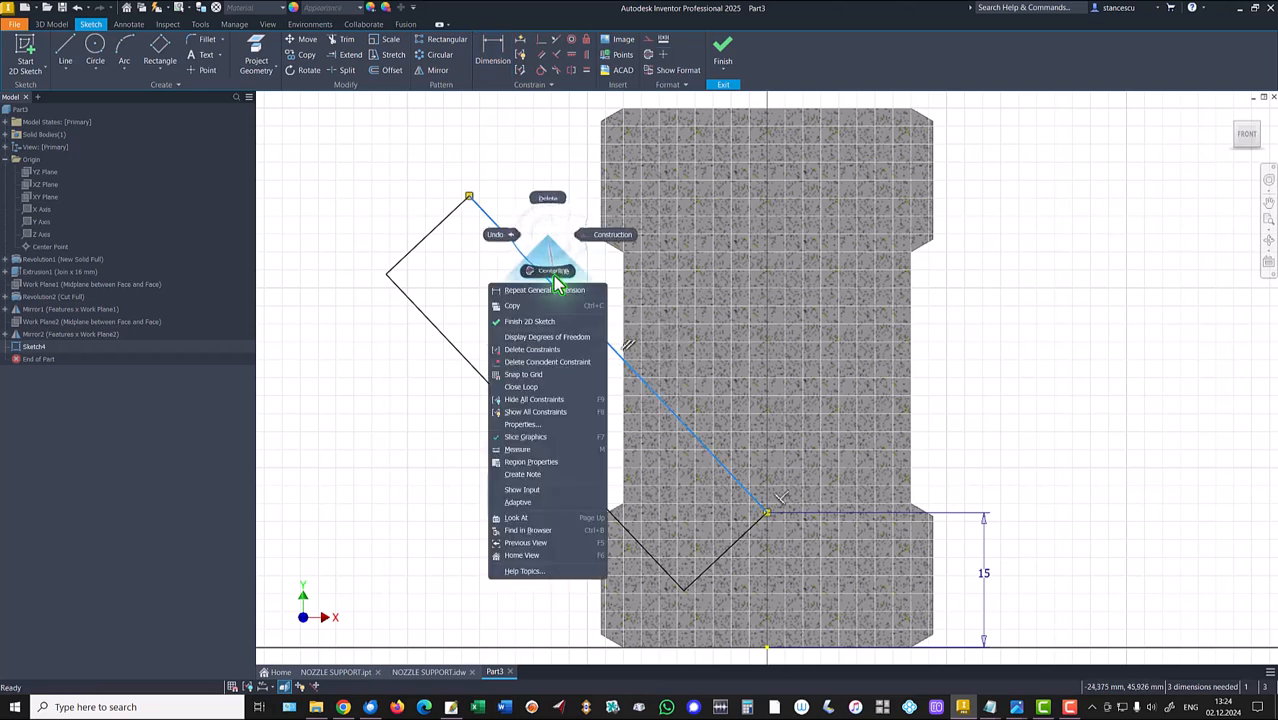
click(545, 272)
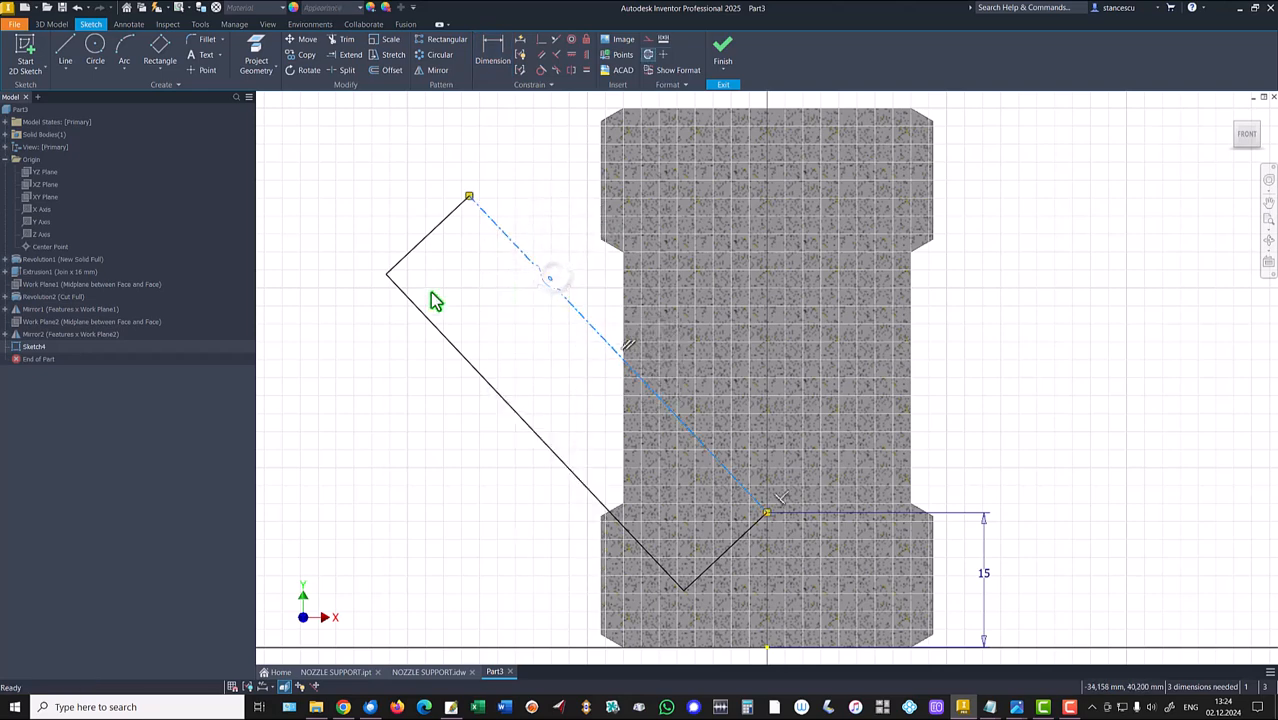
click(505, 62)
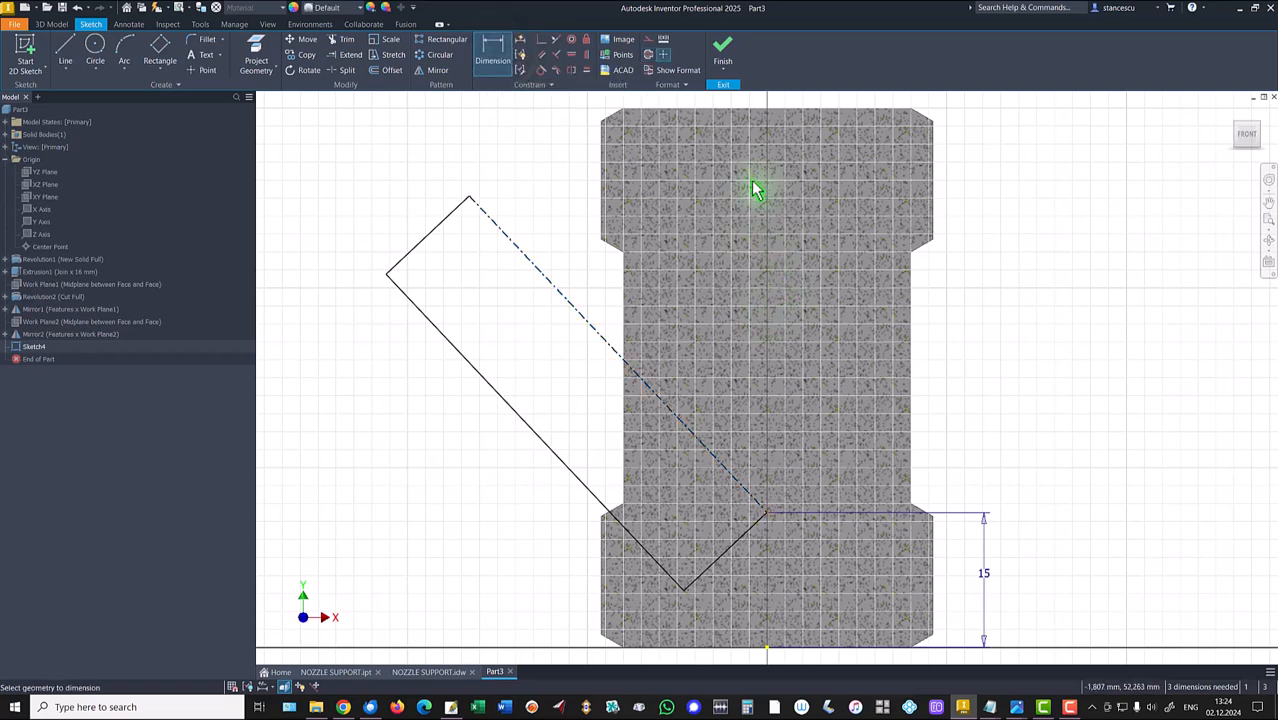
click(608, 350)
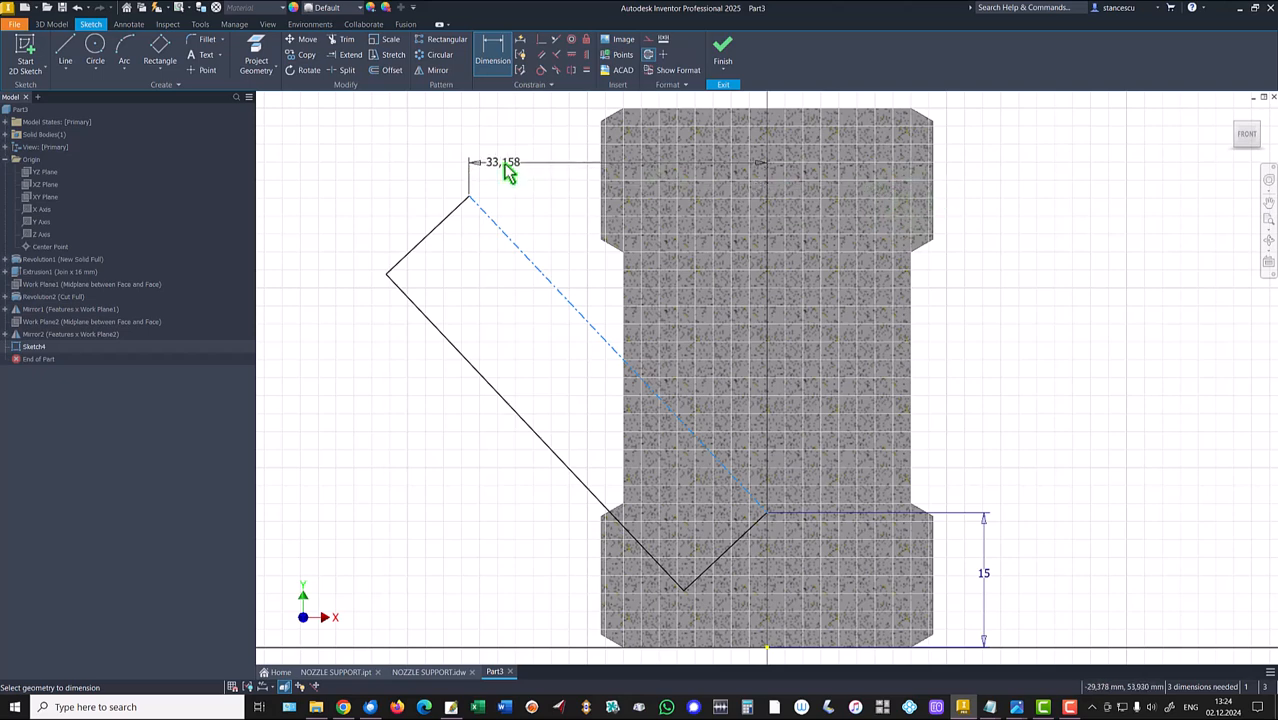
key(Escape)
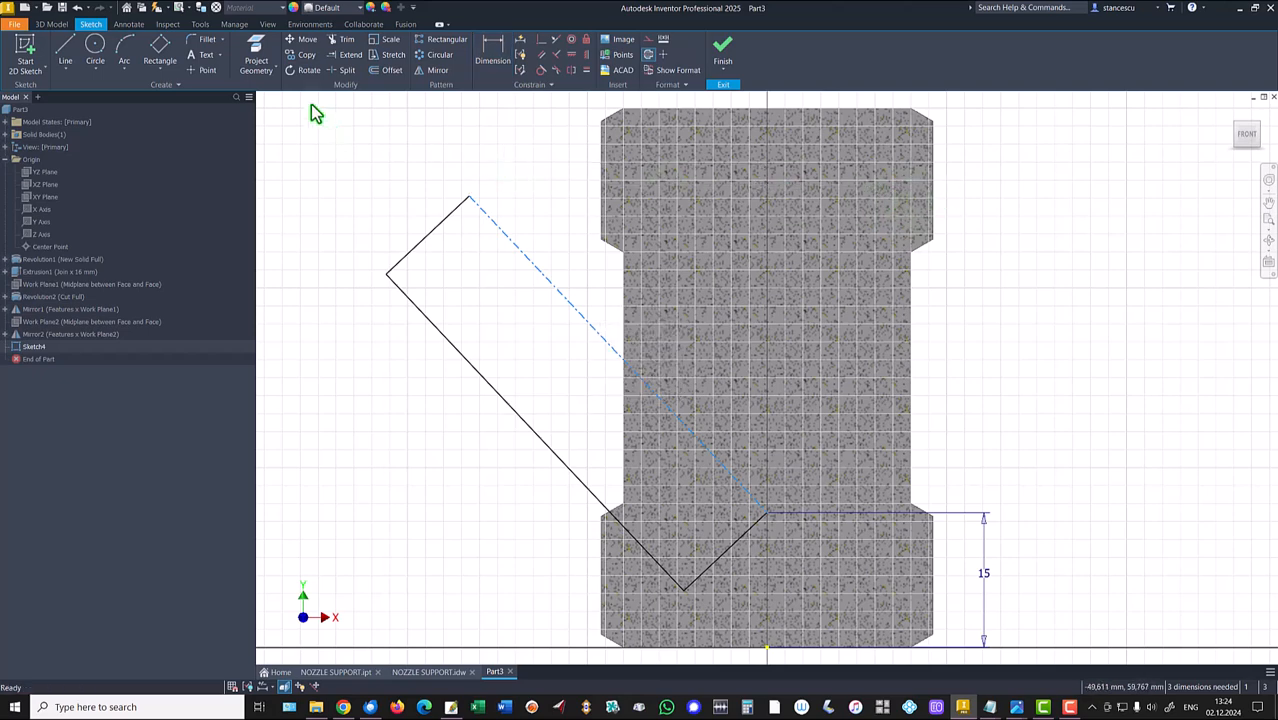
Project the part's Y axis into the branch sketch.
click(252, 50)
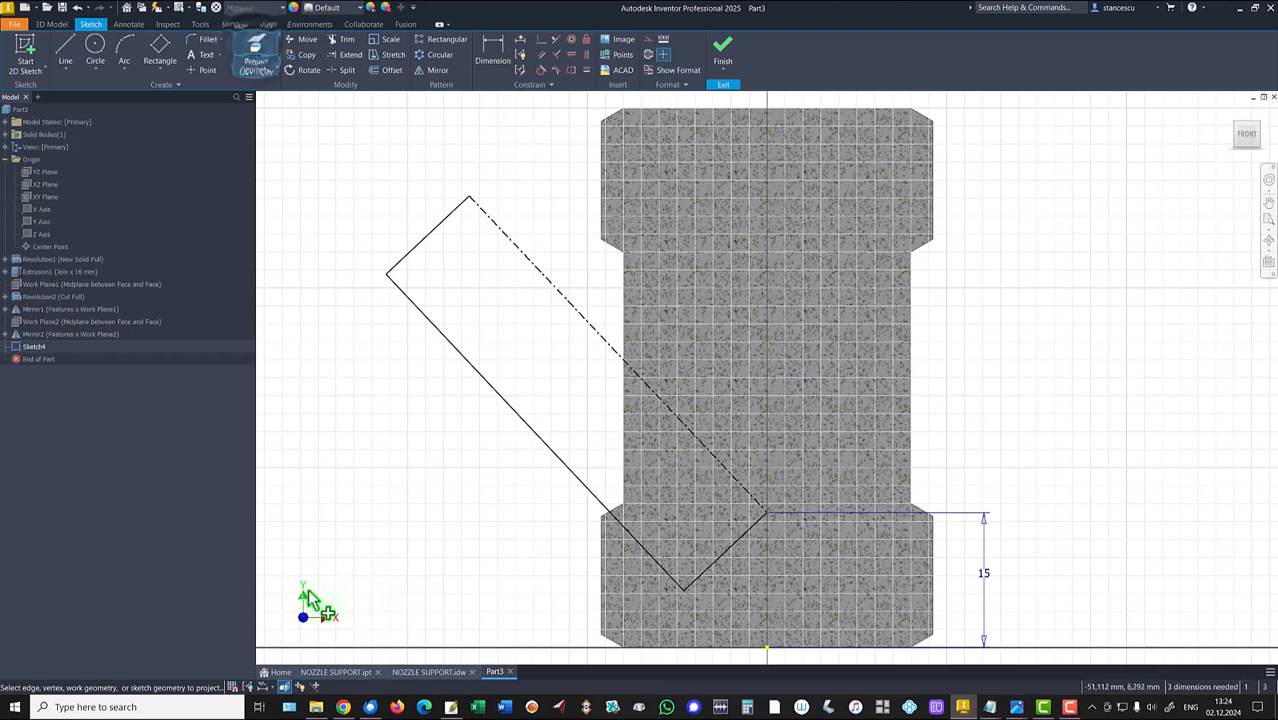
click(31, 222)
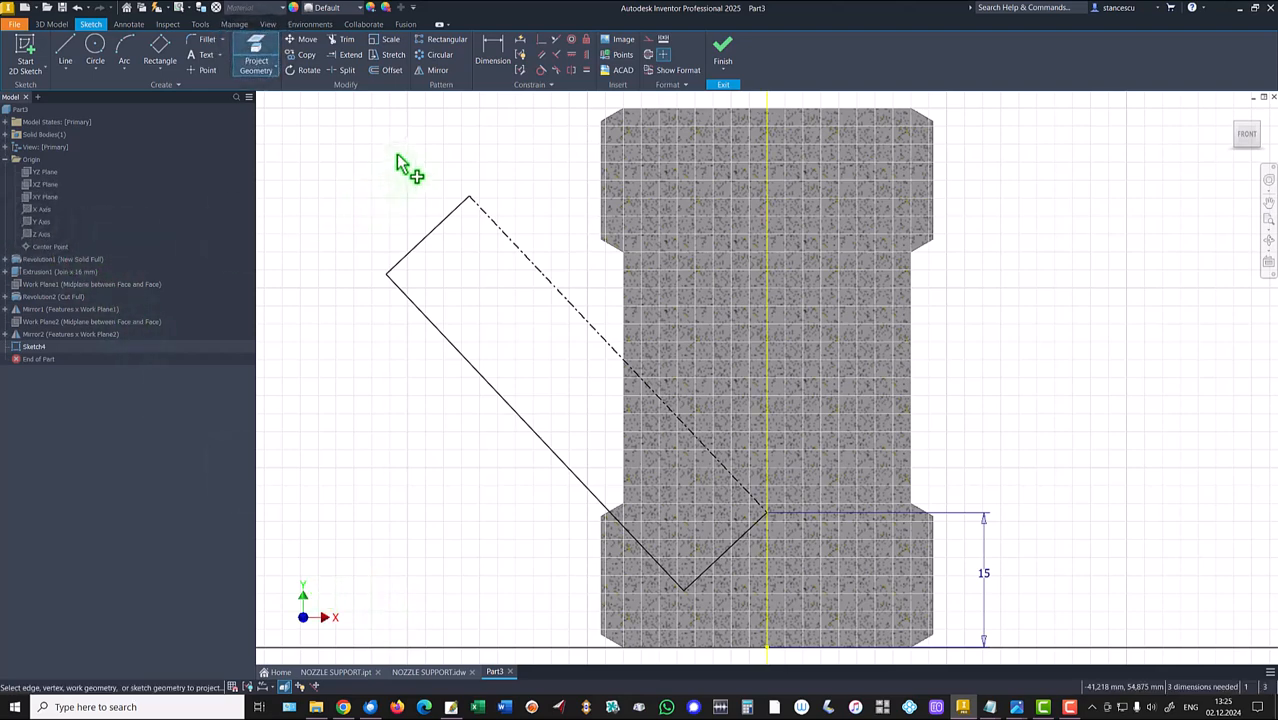
key(Escape)
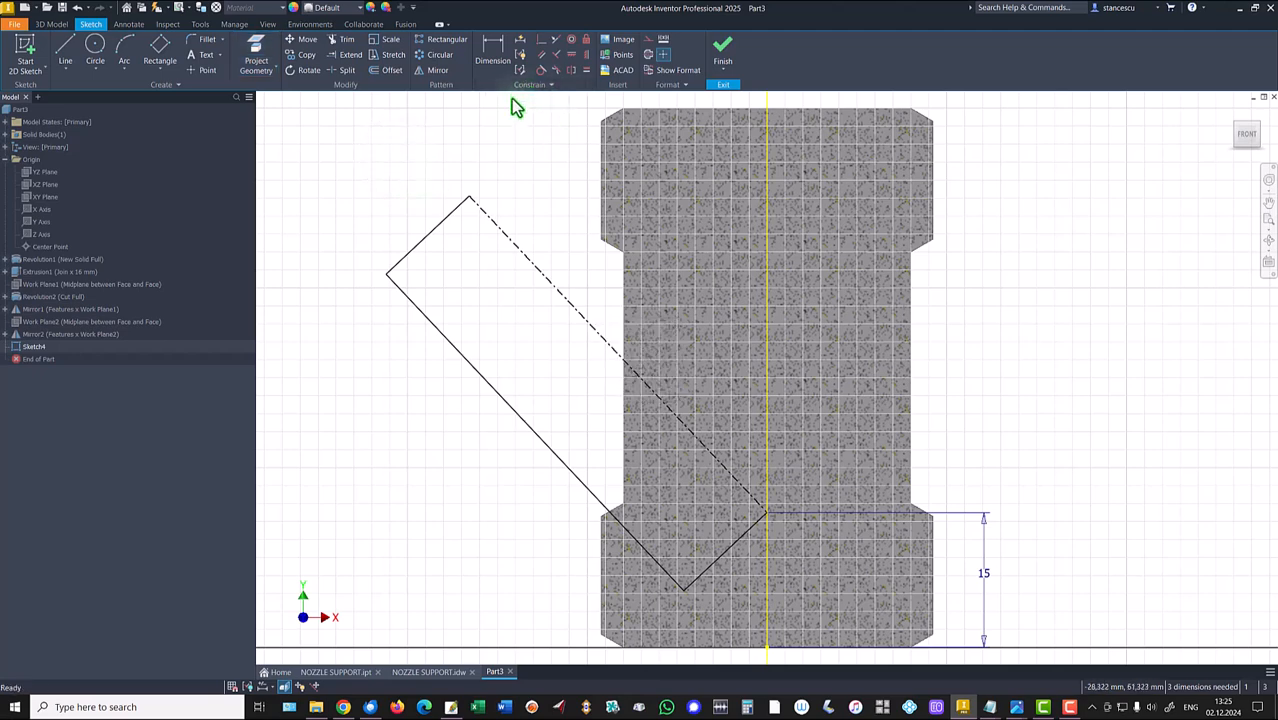
Dimension the angle between the branch centerline and the projected Y axis and set it to 45 degrees.
click(492, 57)
click(520, 261)
click(771, 248)
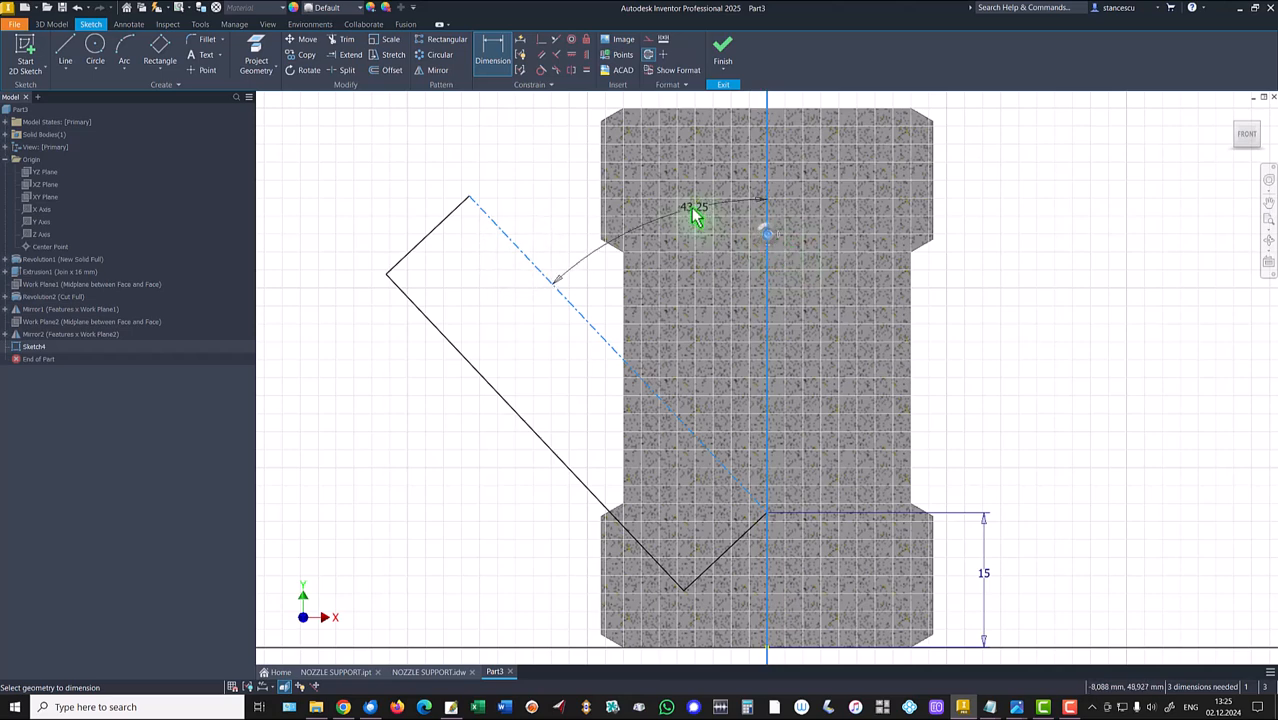
click(567, 174)
text(45)
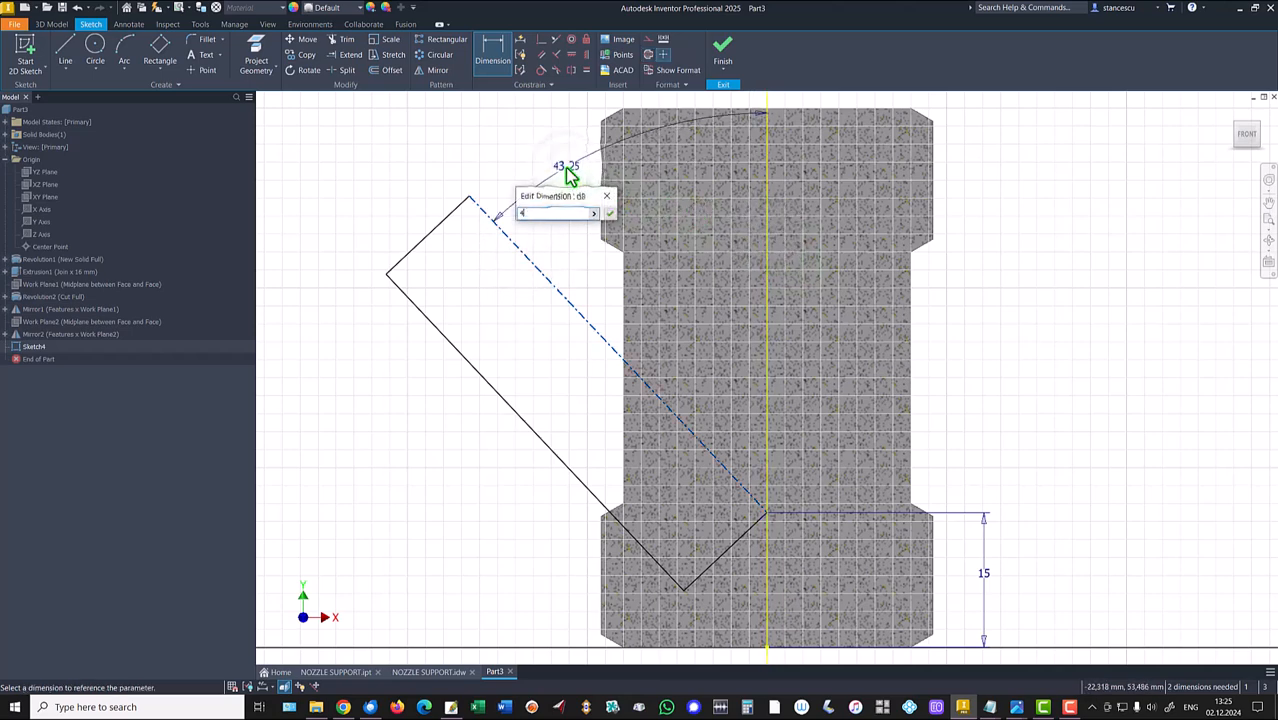
key(Return)
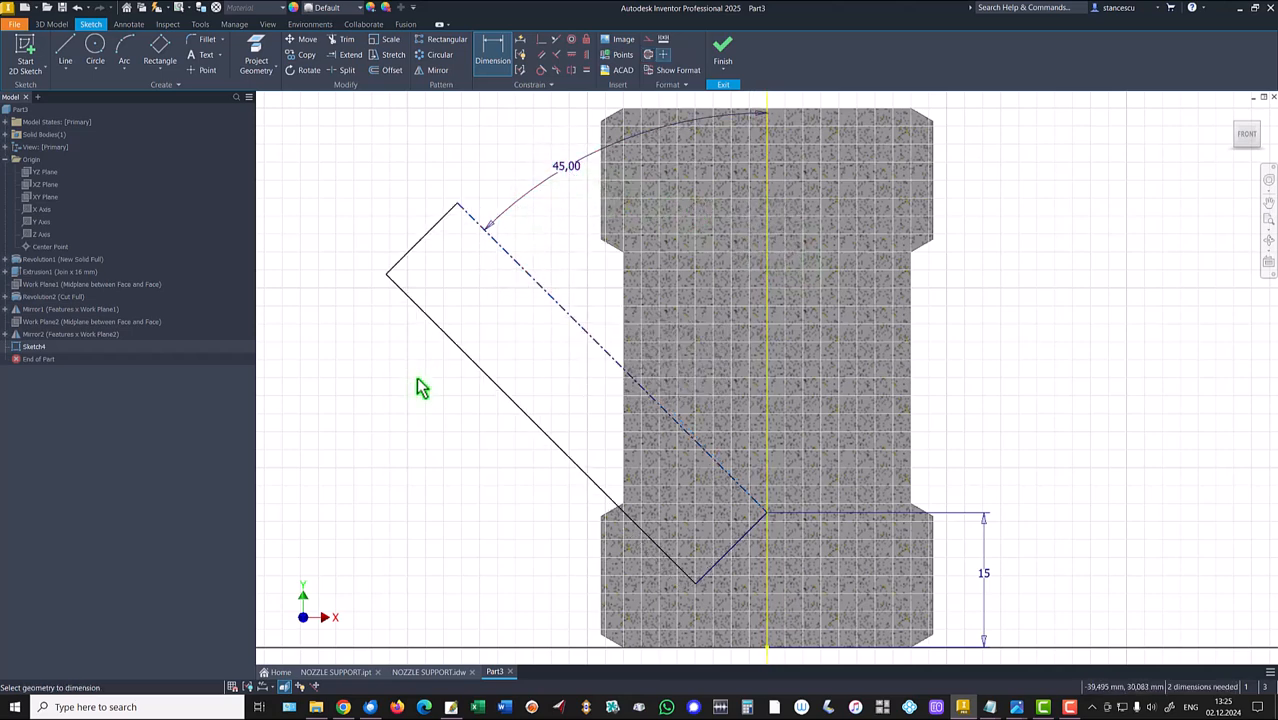
Dimension the rectangle's lower long side and set its length to 42 mm.
click(482, 376)
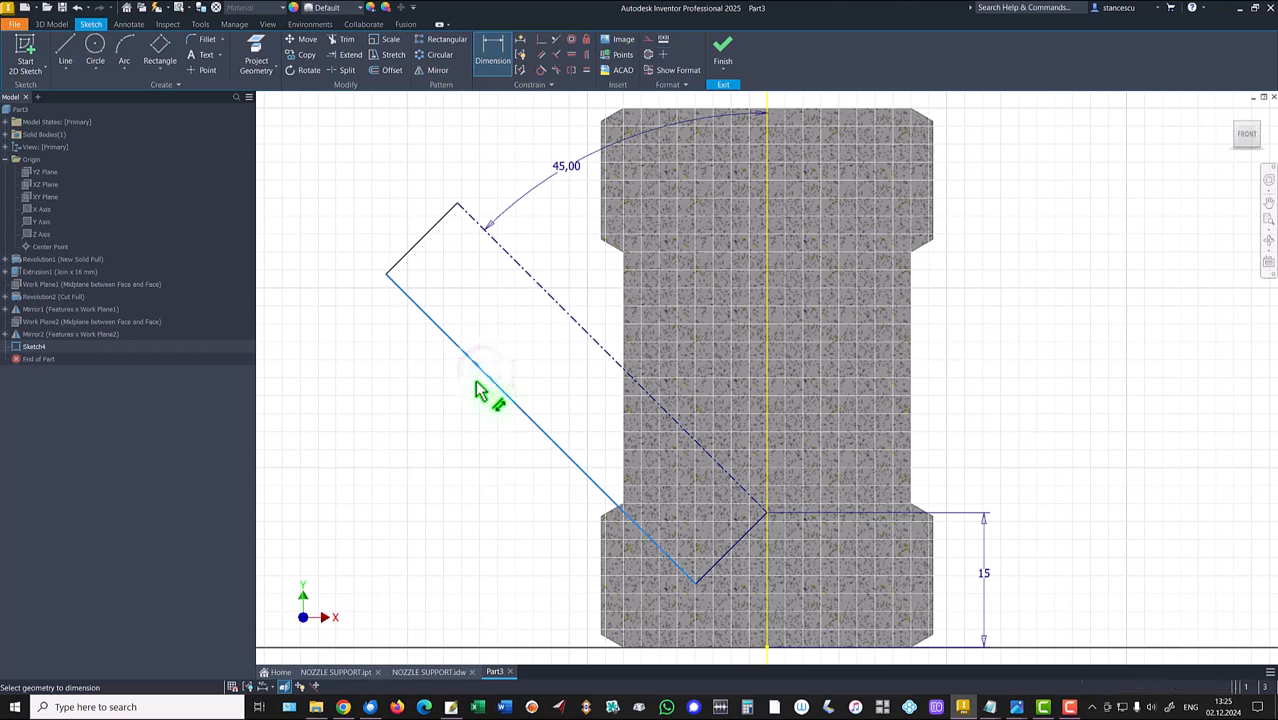
click(416, 450)
text(42)
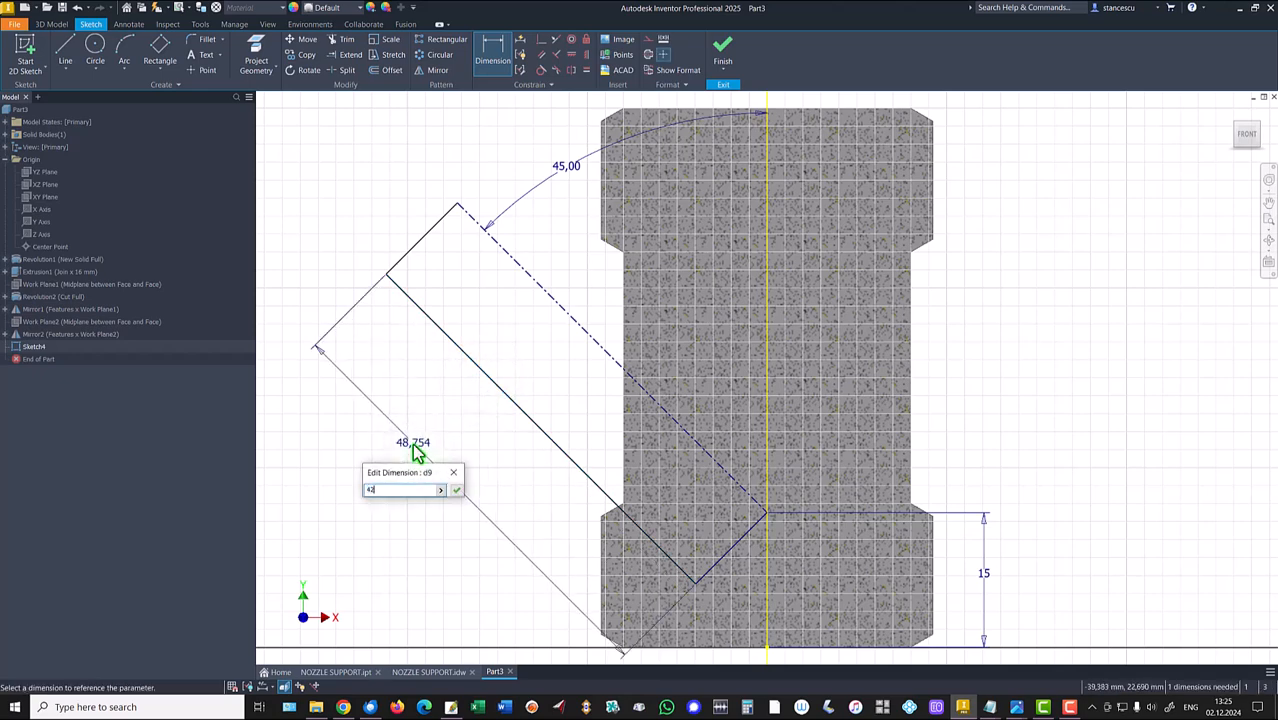
key(Return)
Add a diameter dimension between the branch centerline and the opposite long side and set it to 32 mm.
click(600, 350)
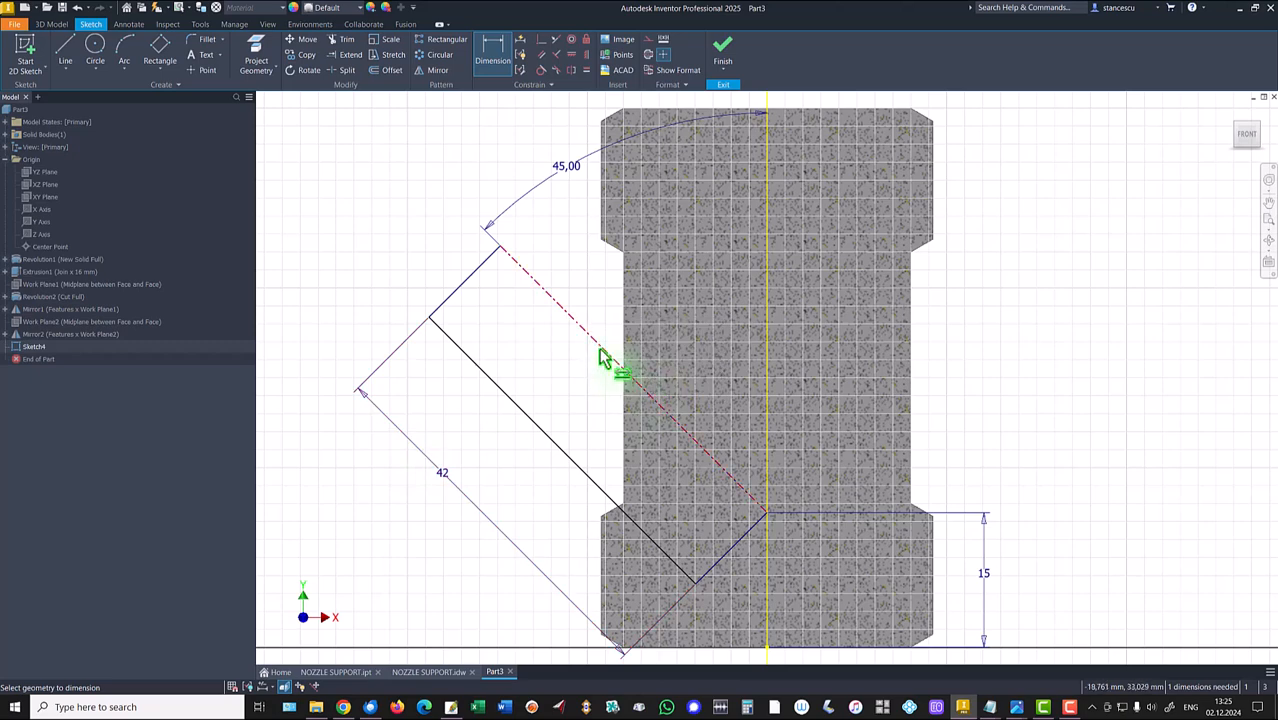
click(538, 428)
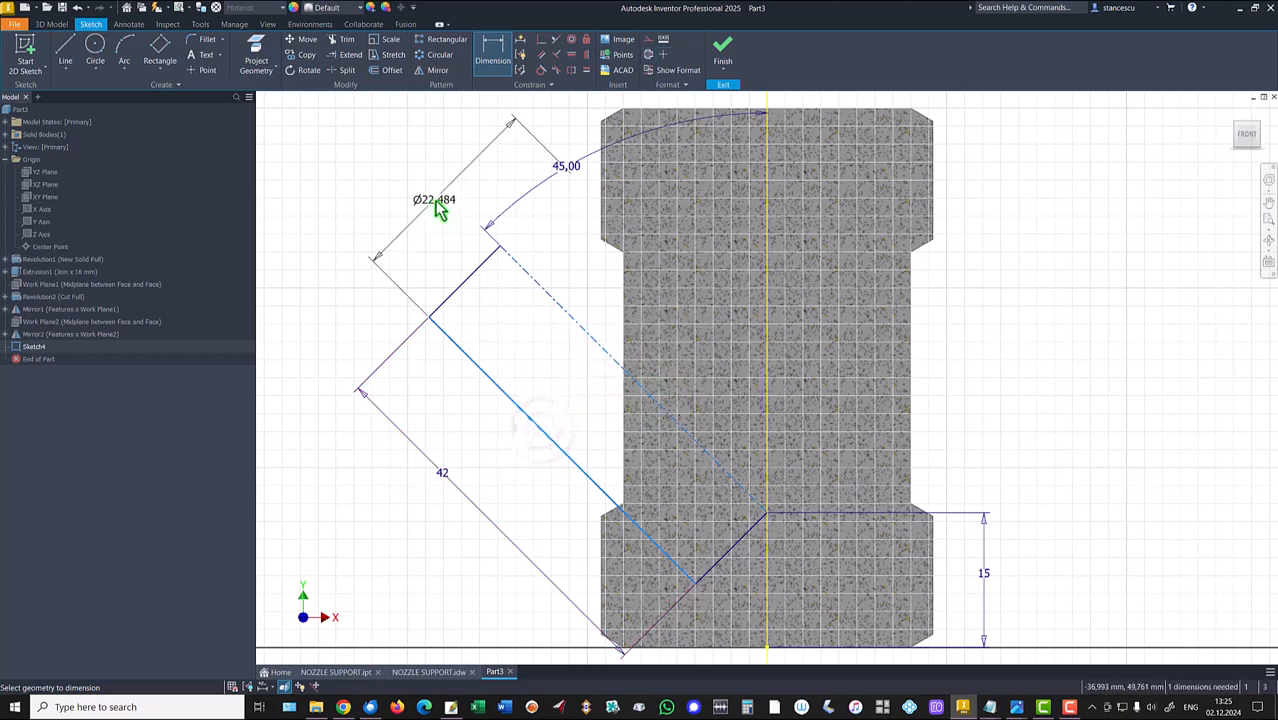
click(436, 205)
text(32)
key(Return)
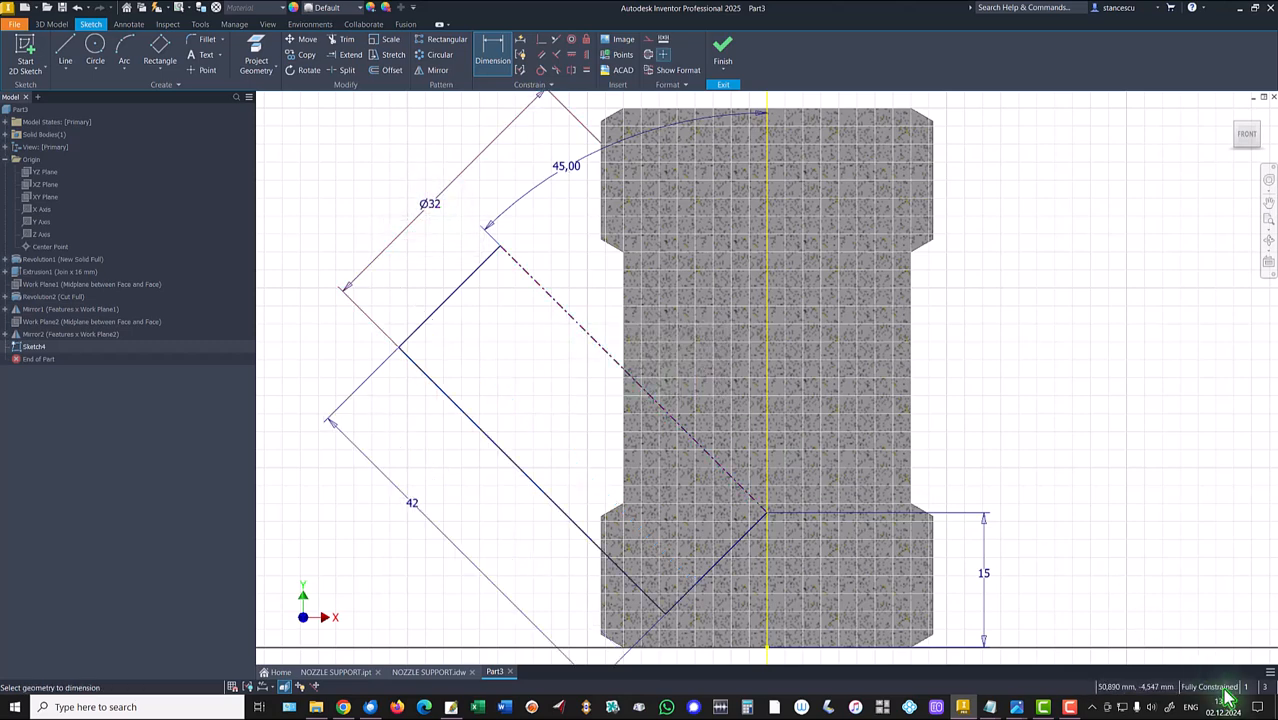
Finish the sketch and revolve the branch profile a full 360 degrees about its centerline, joined to the body.
click(723, 60)
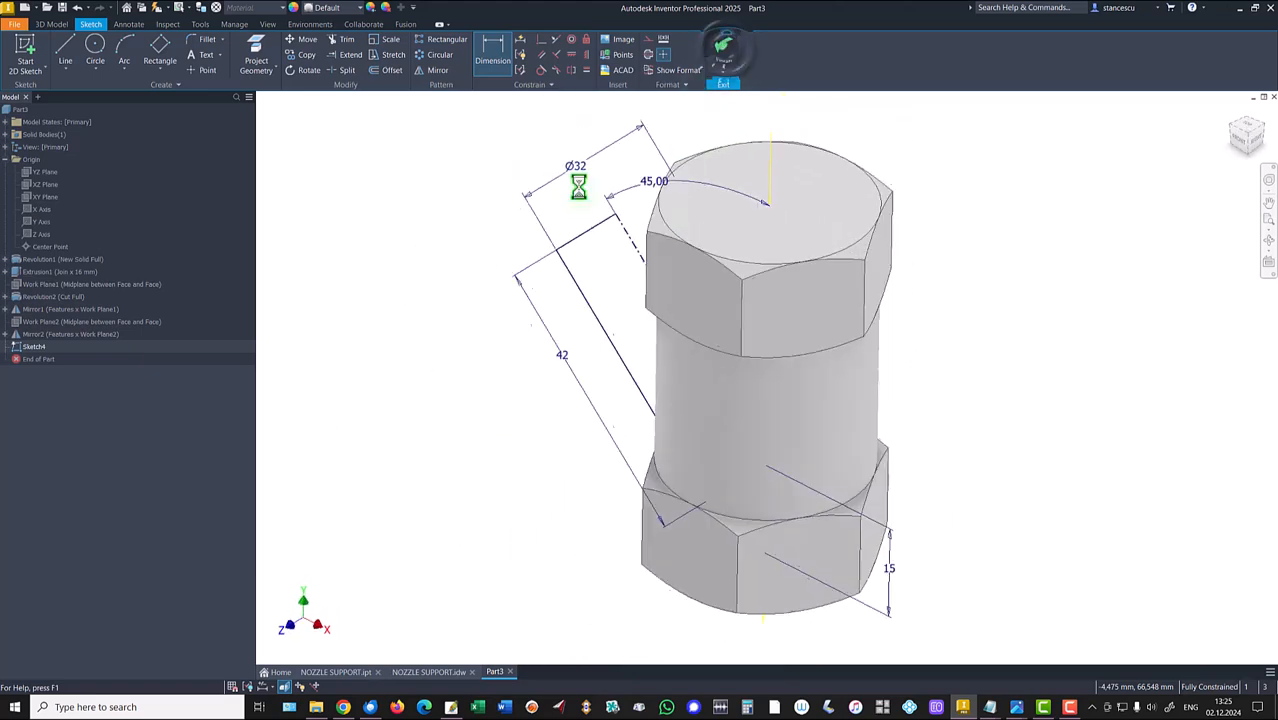
click(93, 52)
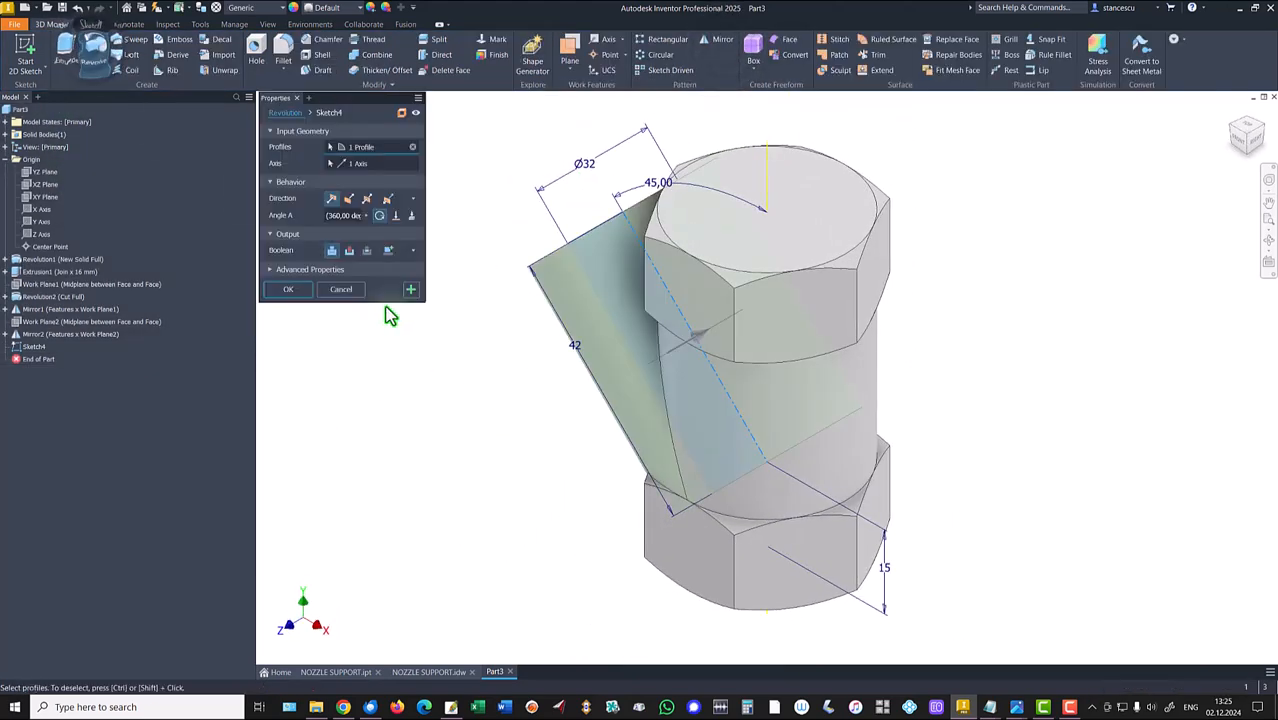
click(287, 293)
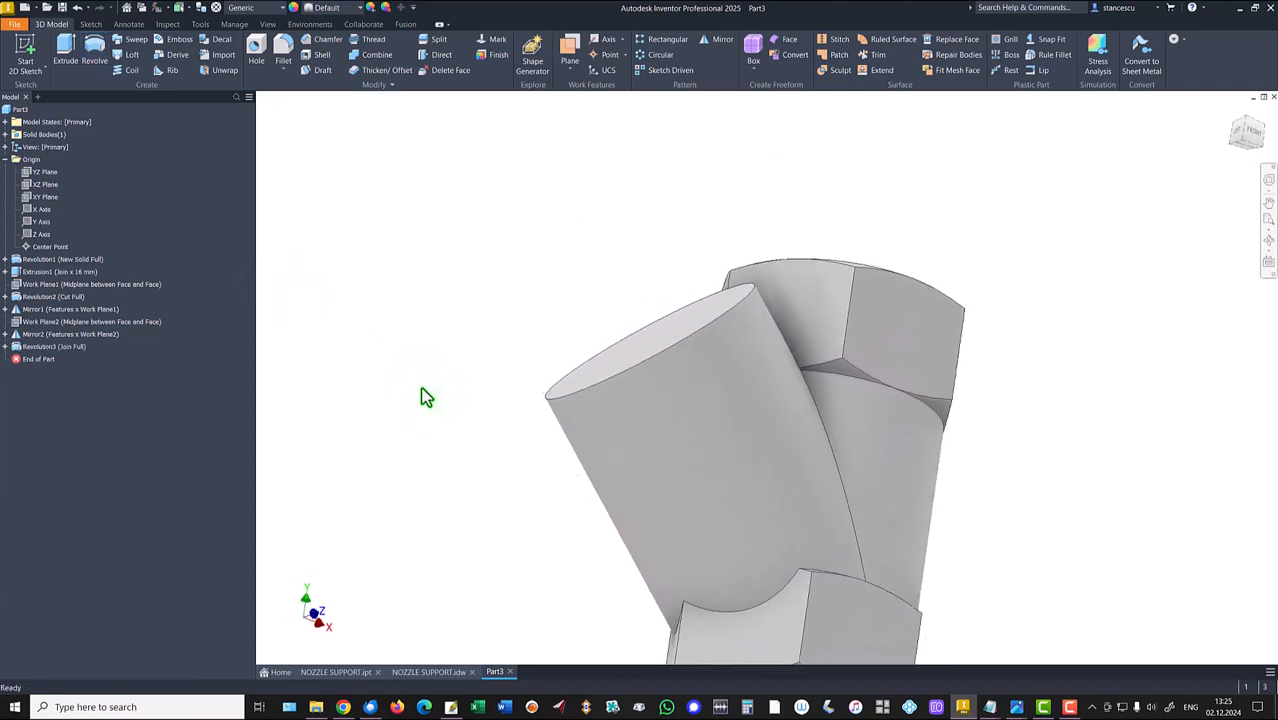
key(F6)
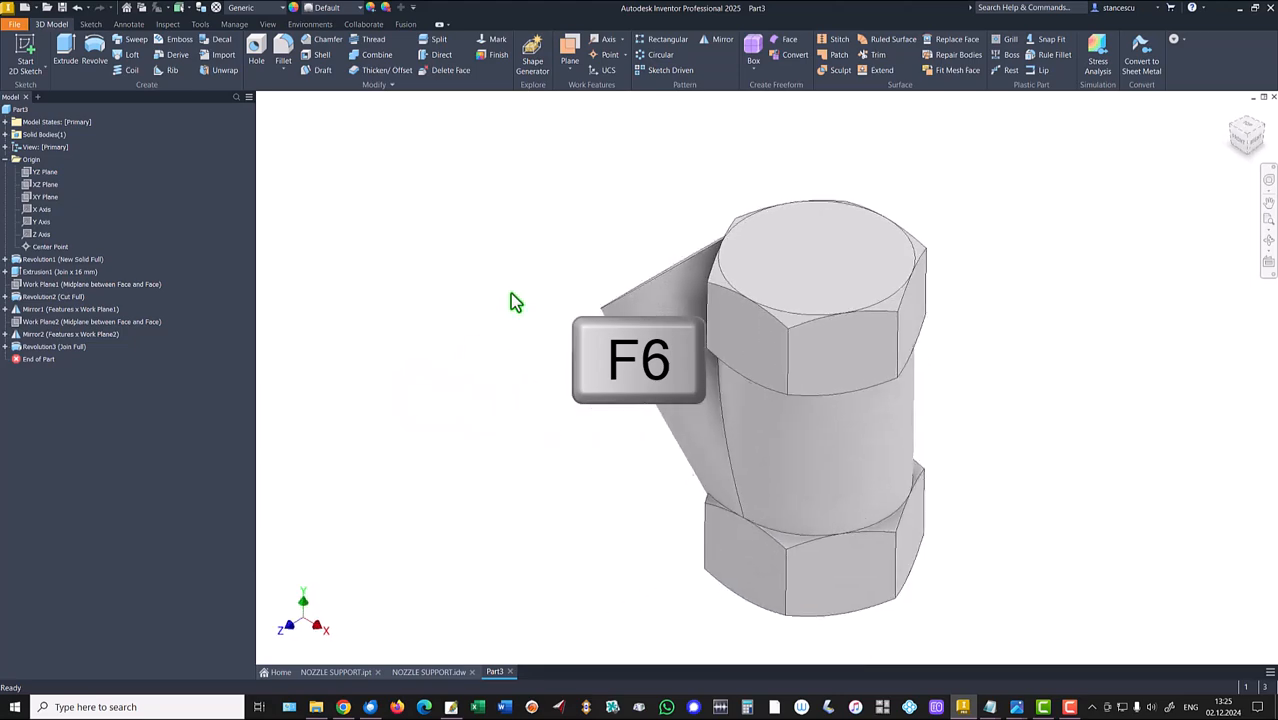
Examine the G 1/2" thread callouts and hole depths in the NOZZLE SUPPORT.idw drawing, and return to the part.
click(438, 673)
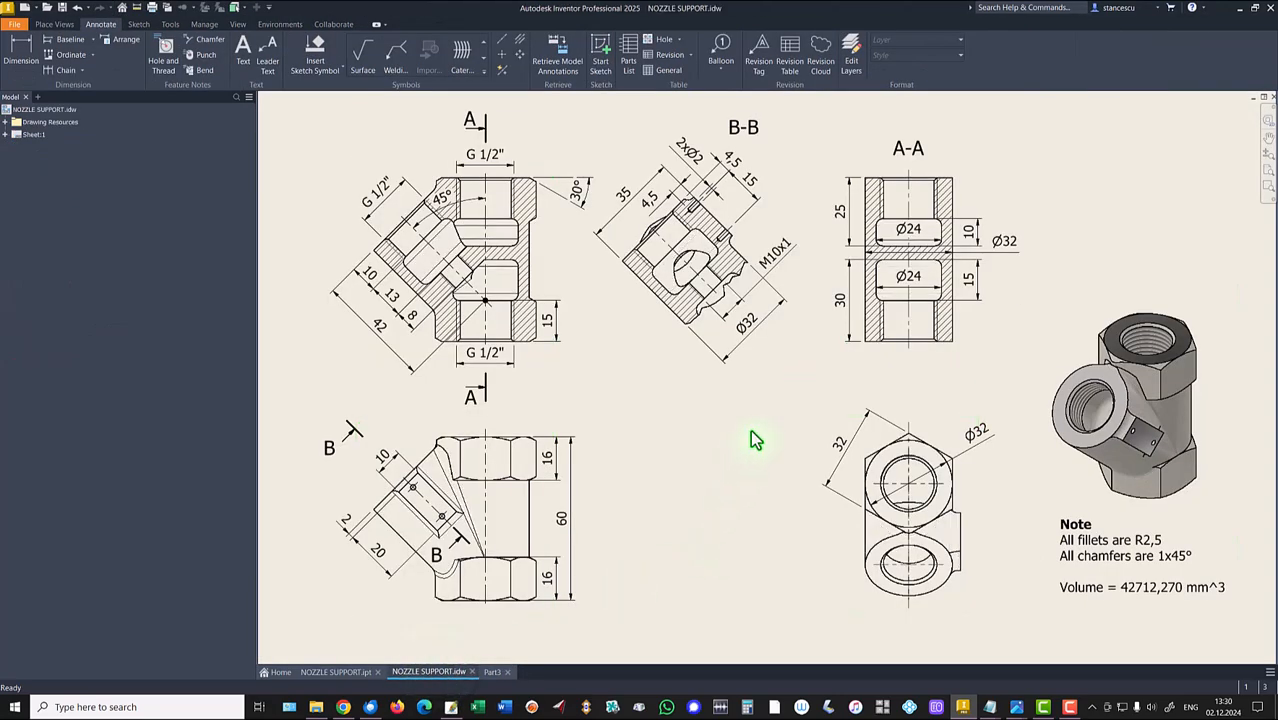
click(549, 330)
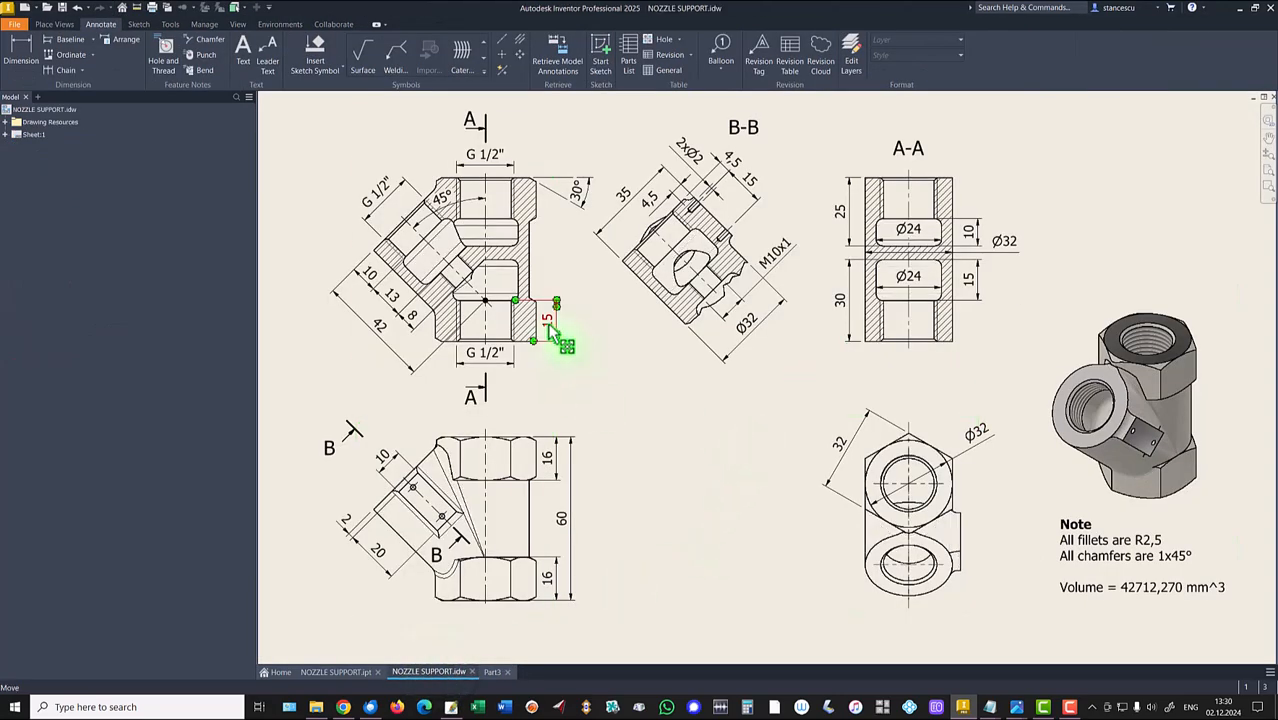
click(614, 340)
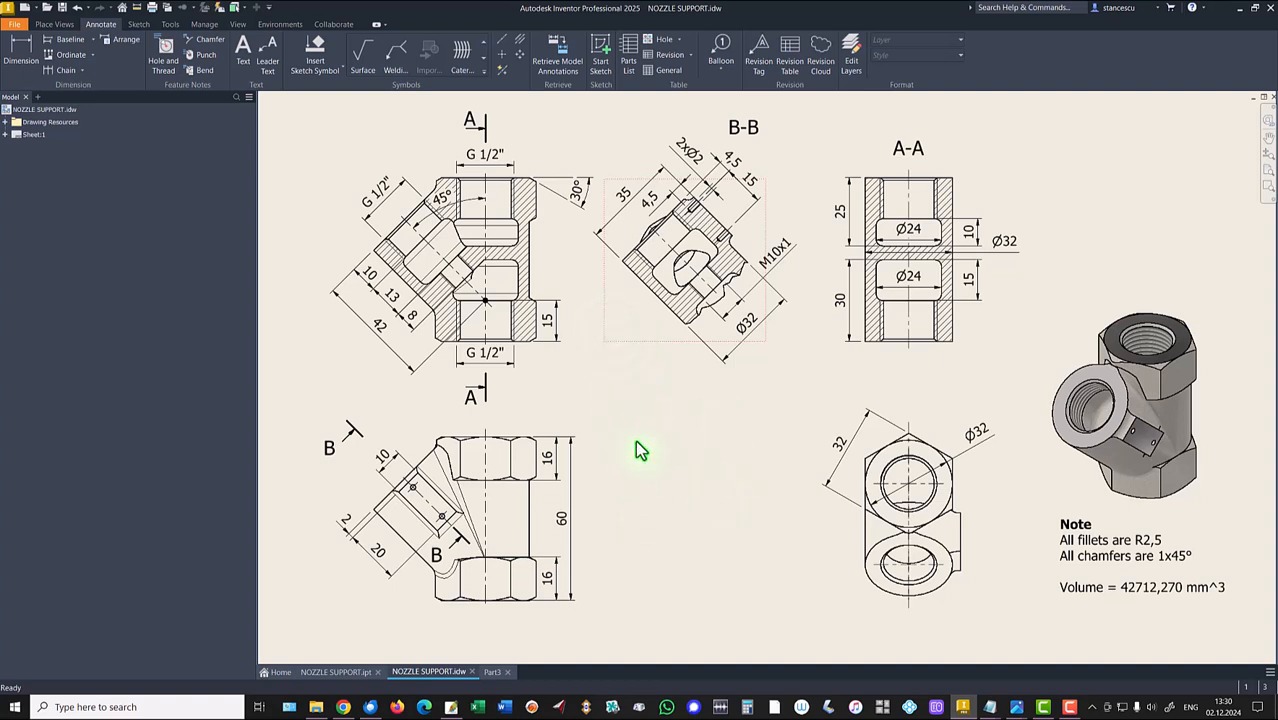
click(497, 166)
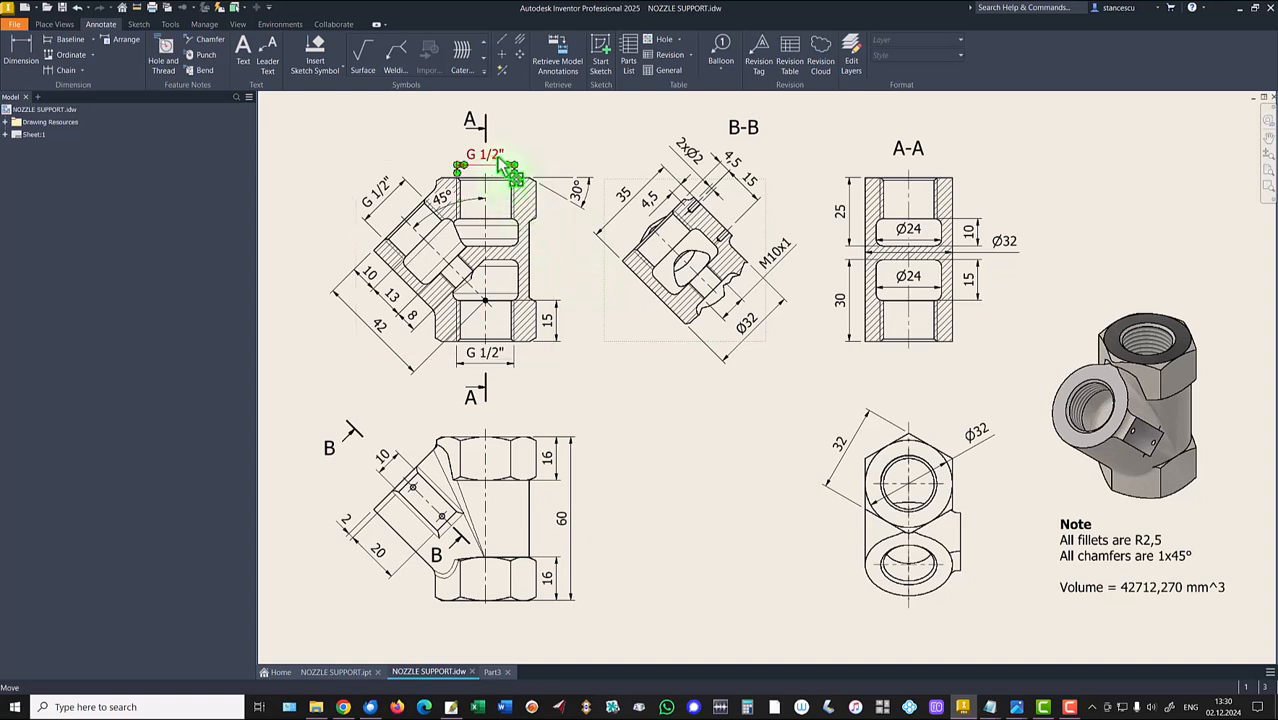
click(495, 366)
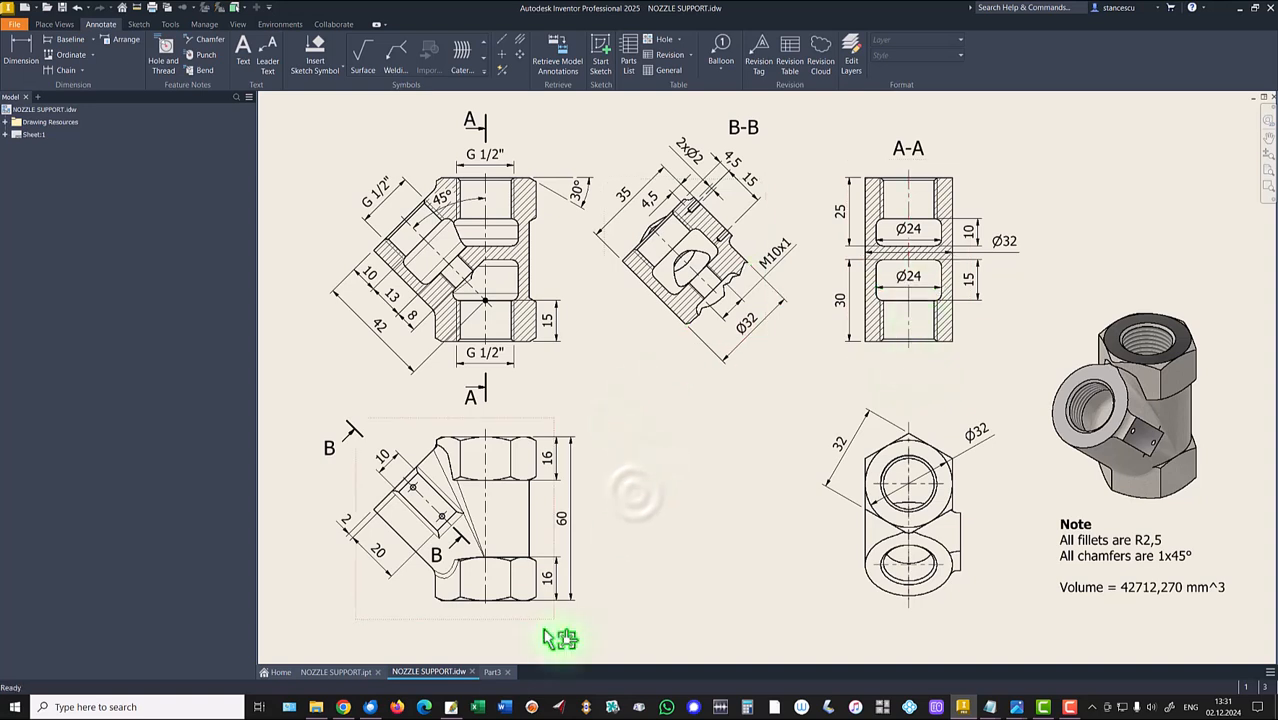
click(494, 672)
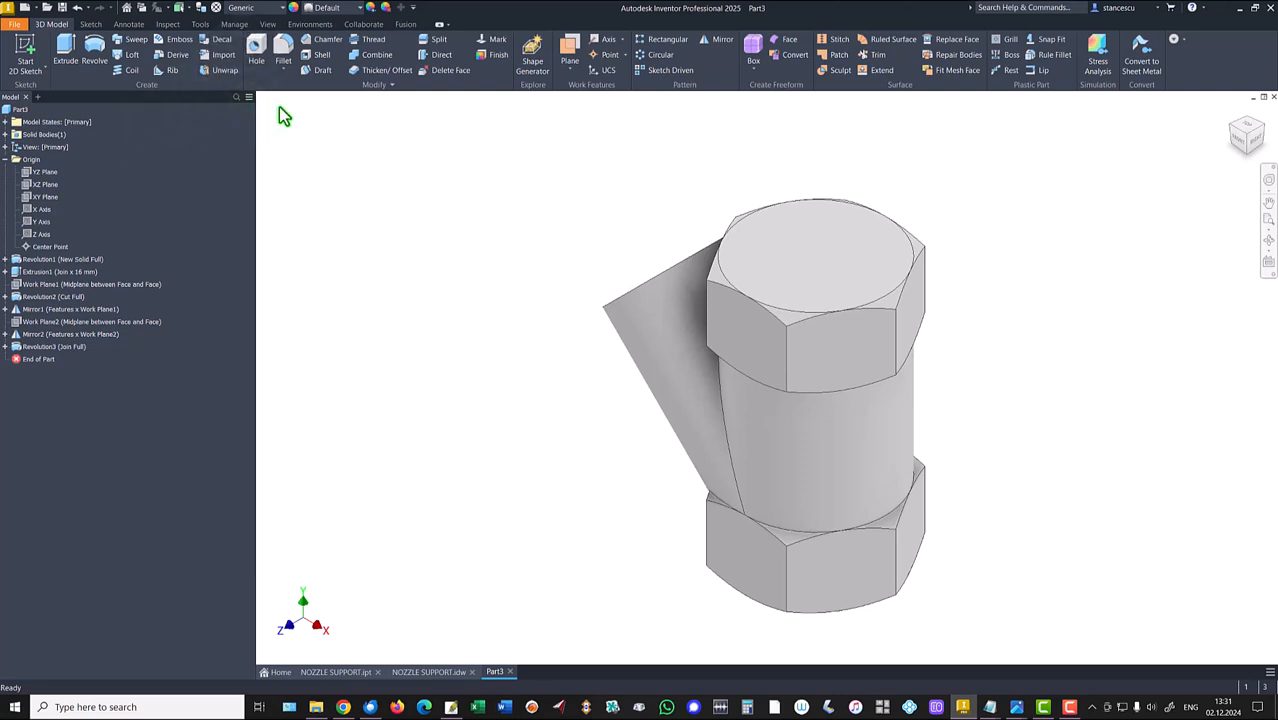
Place a hole on the top face of the upper hexagonal end, concentric with the face's circular edge.
click(258, 56)
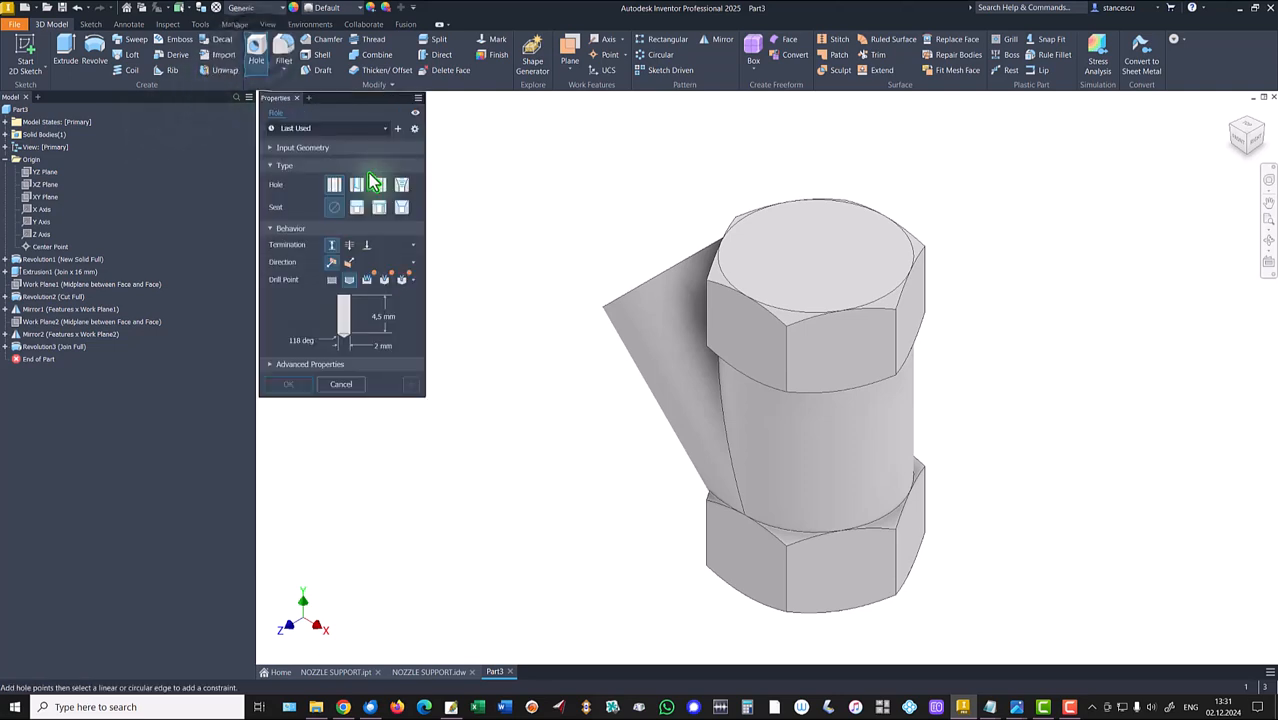
click(765, 219)
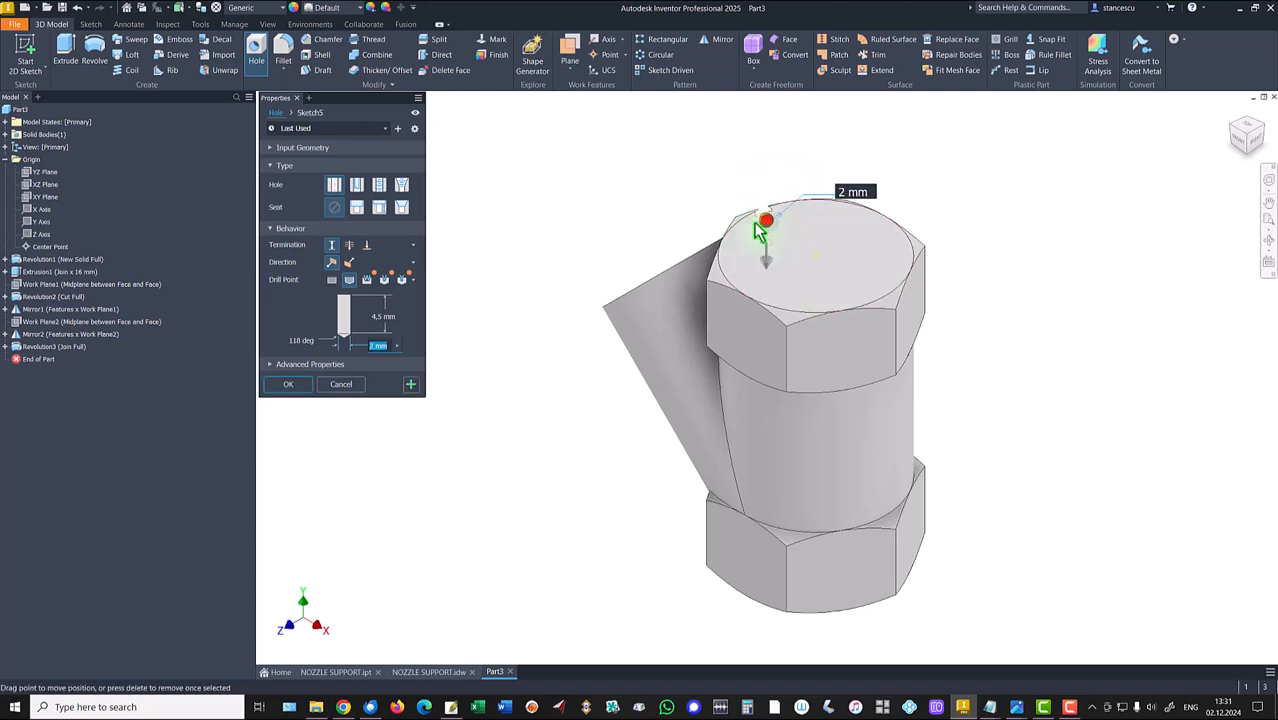
click(744, 220)
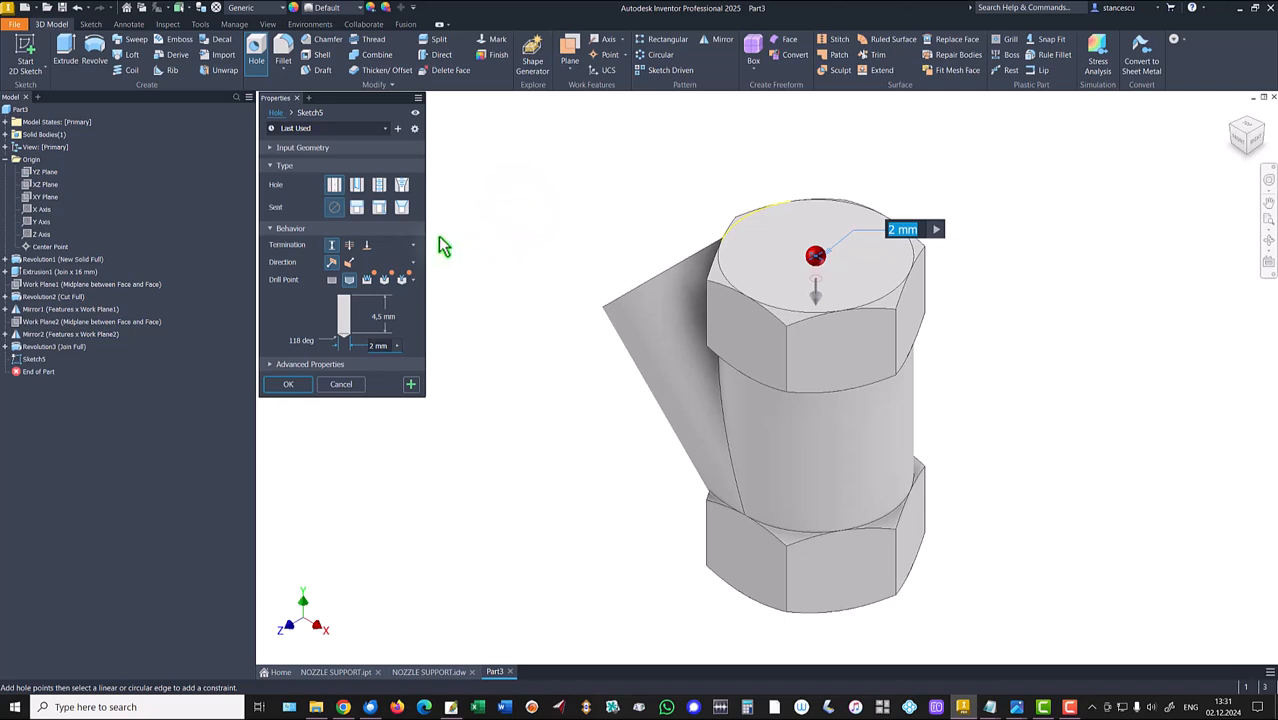
Make the hole tapped with JIS Pipe Threads, size 20,955 (G 1/2).
click(379, 184)
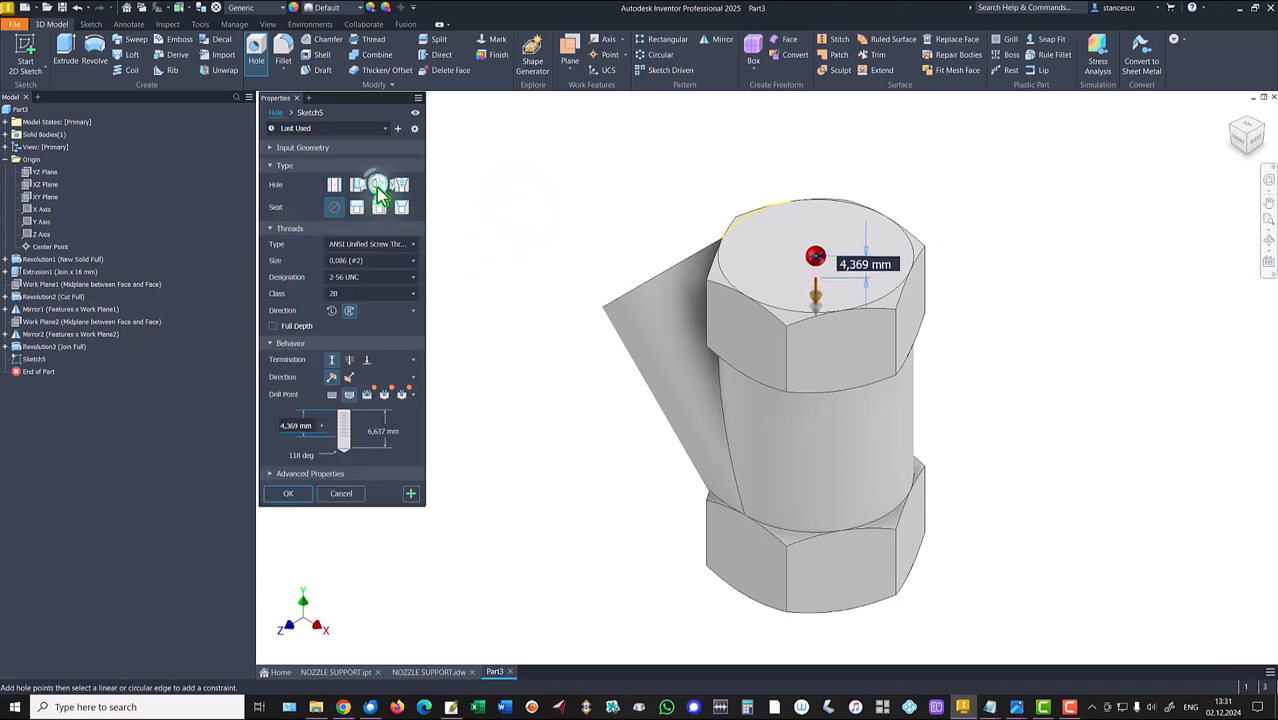
click(366, 249)
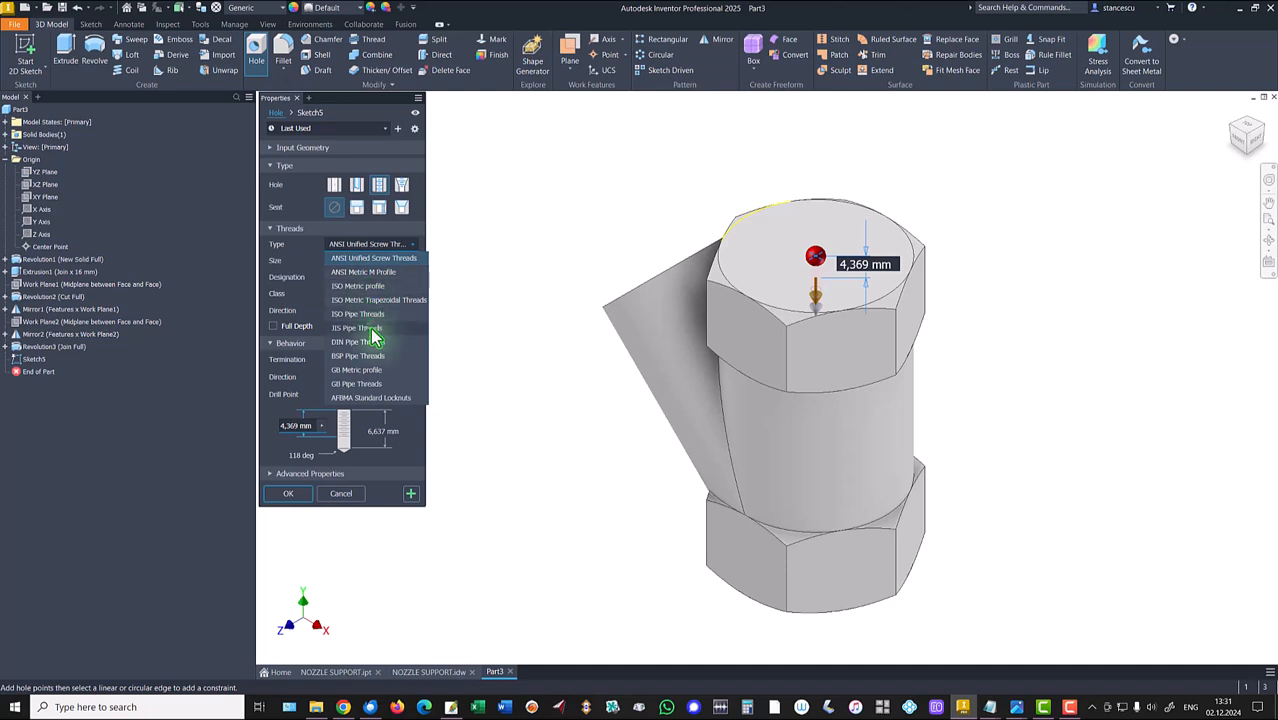
click(372, 328)
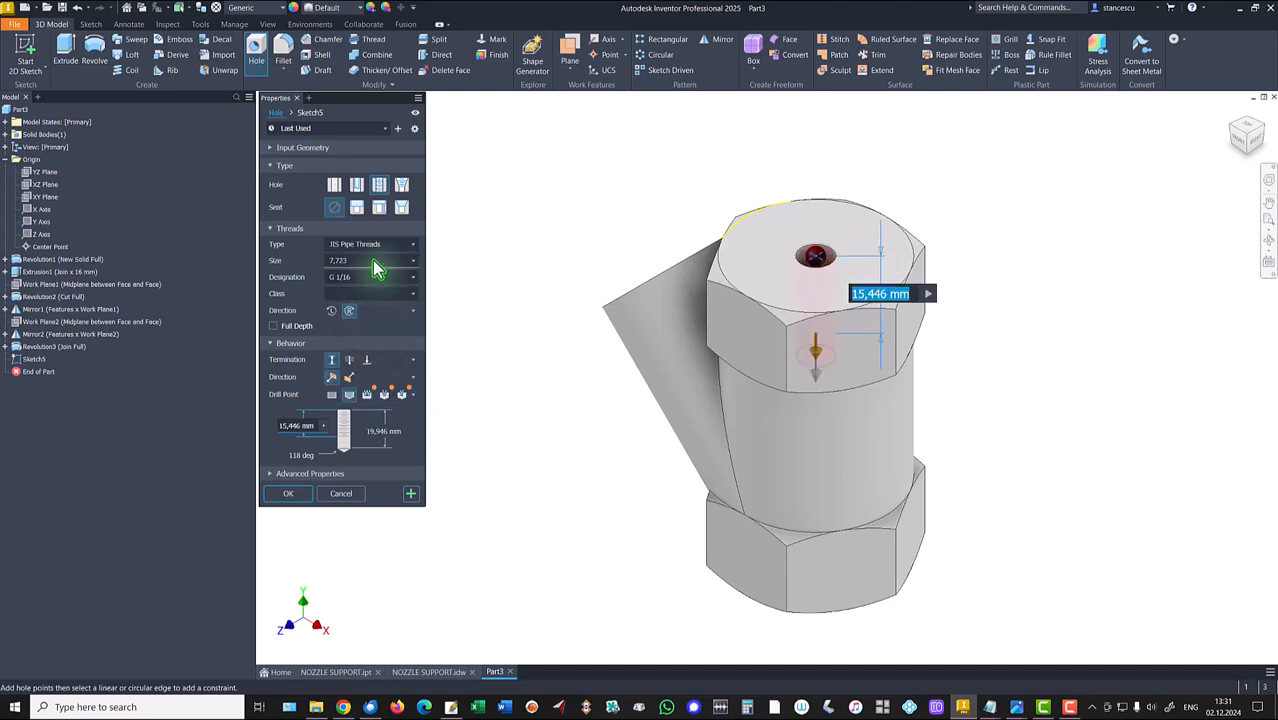
click(375, 266)
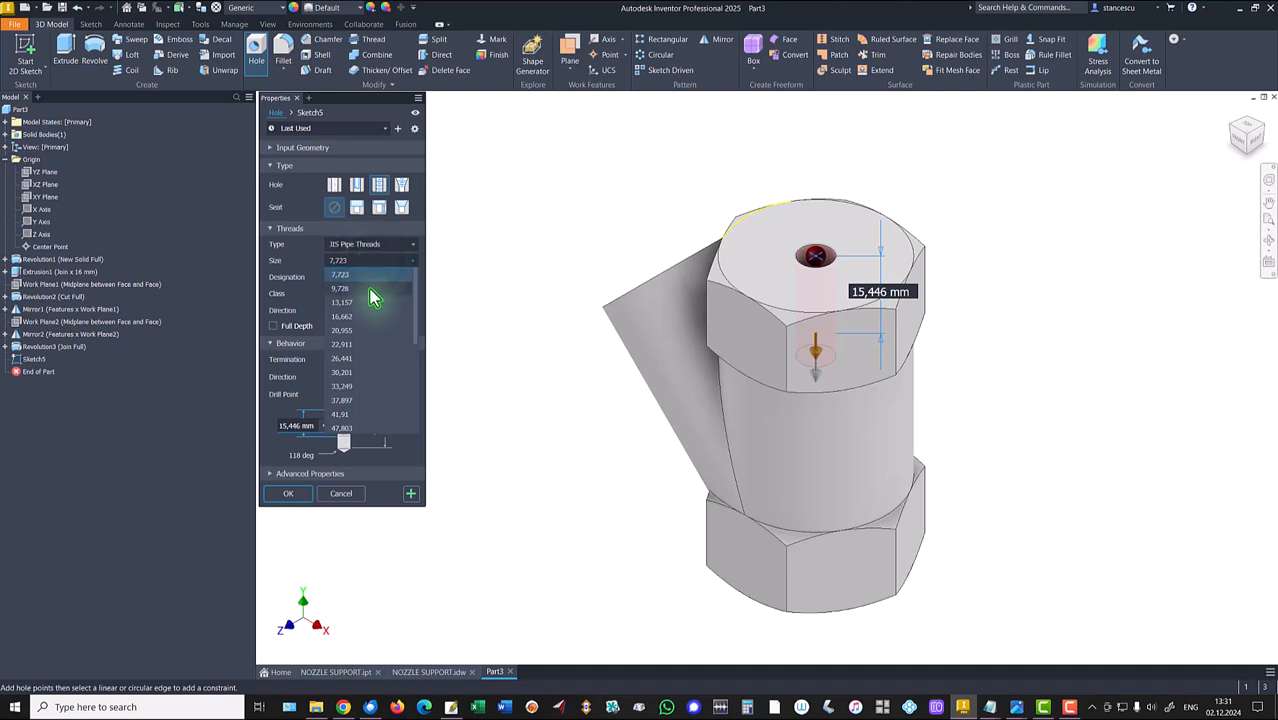
click(360, 331)
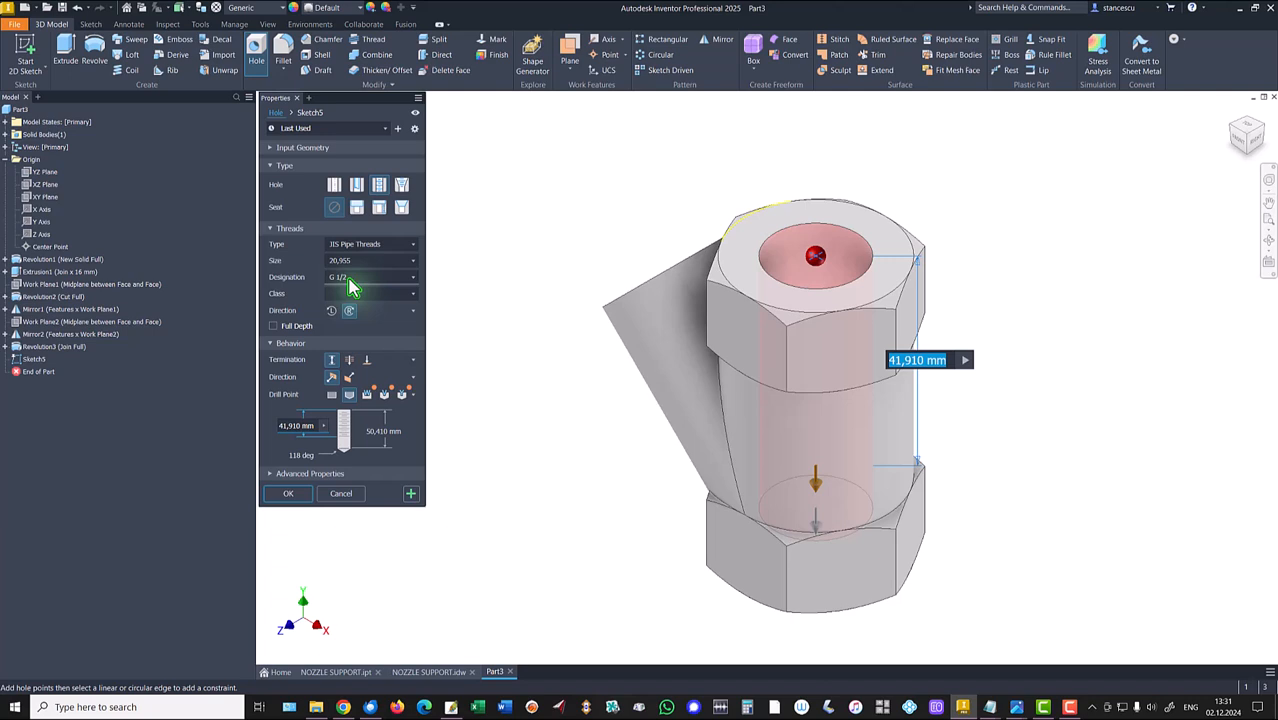
Give the hole a flat drill point, a full-depth thread and a 25 mm depth, and create it while keeping the Hole command open.
click(333, 398)
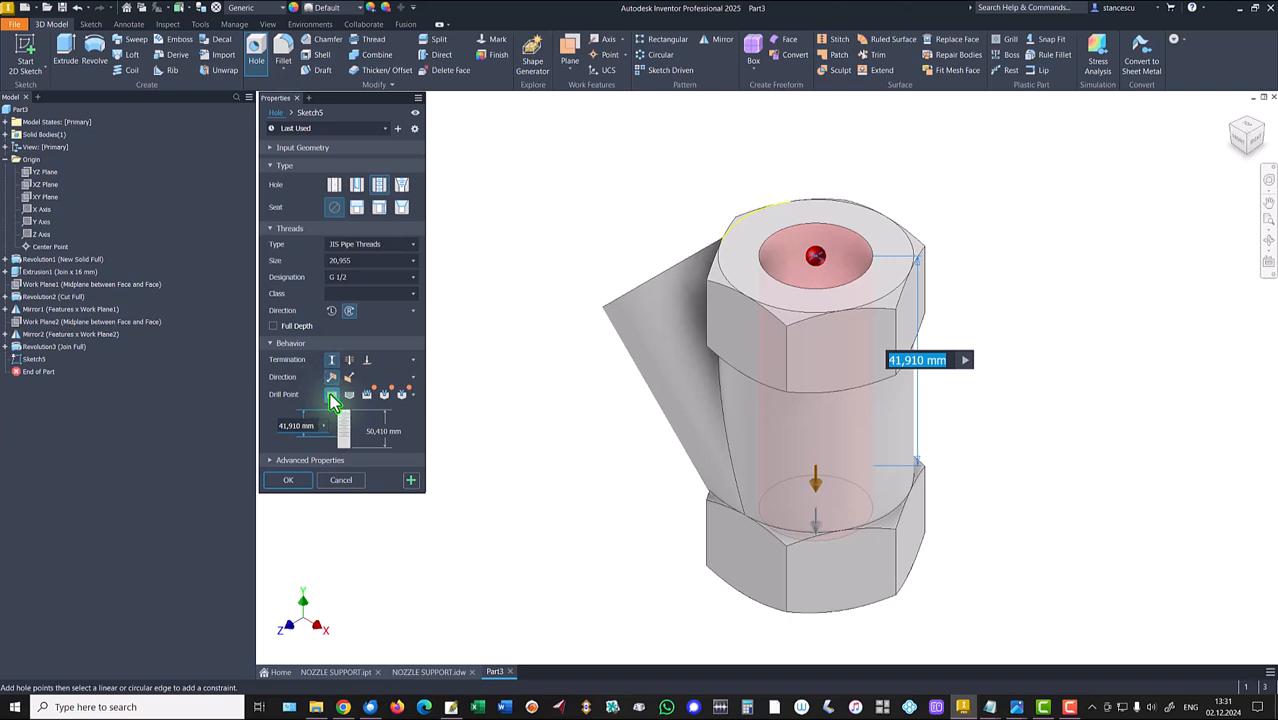
click(274, 327)
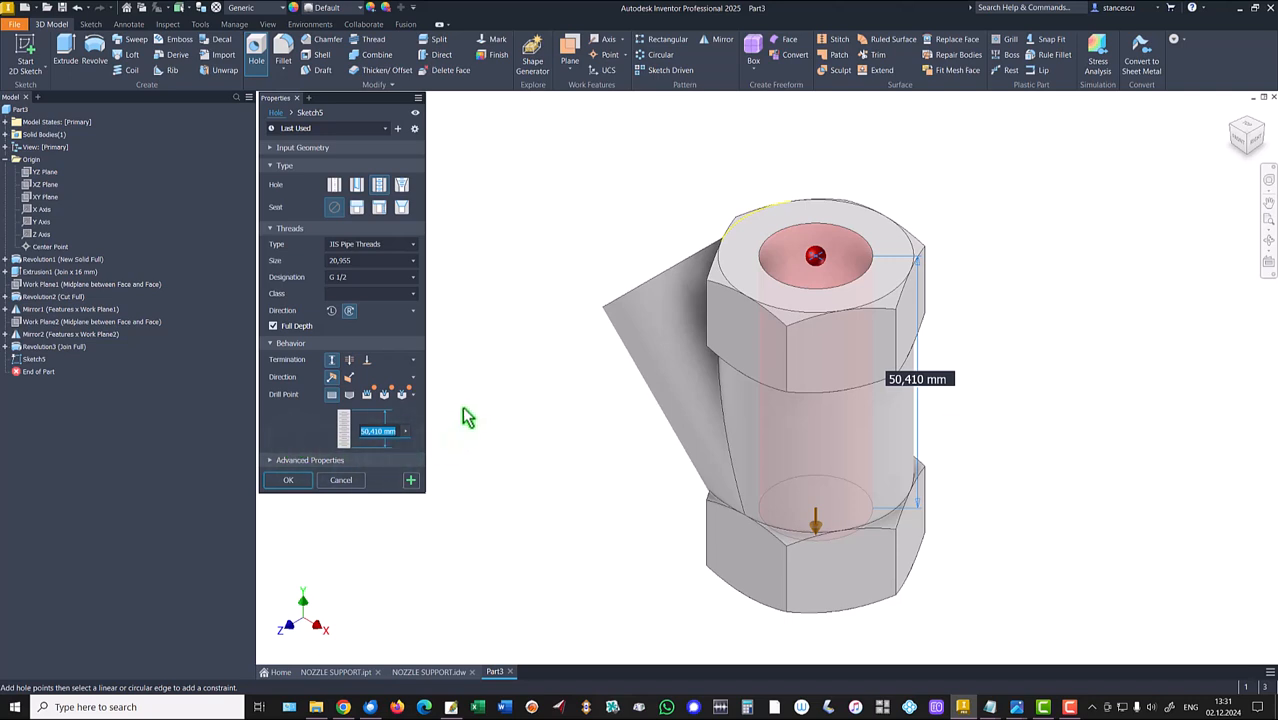
text(25)
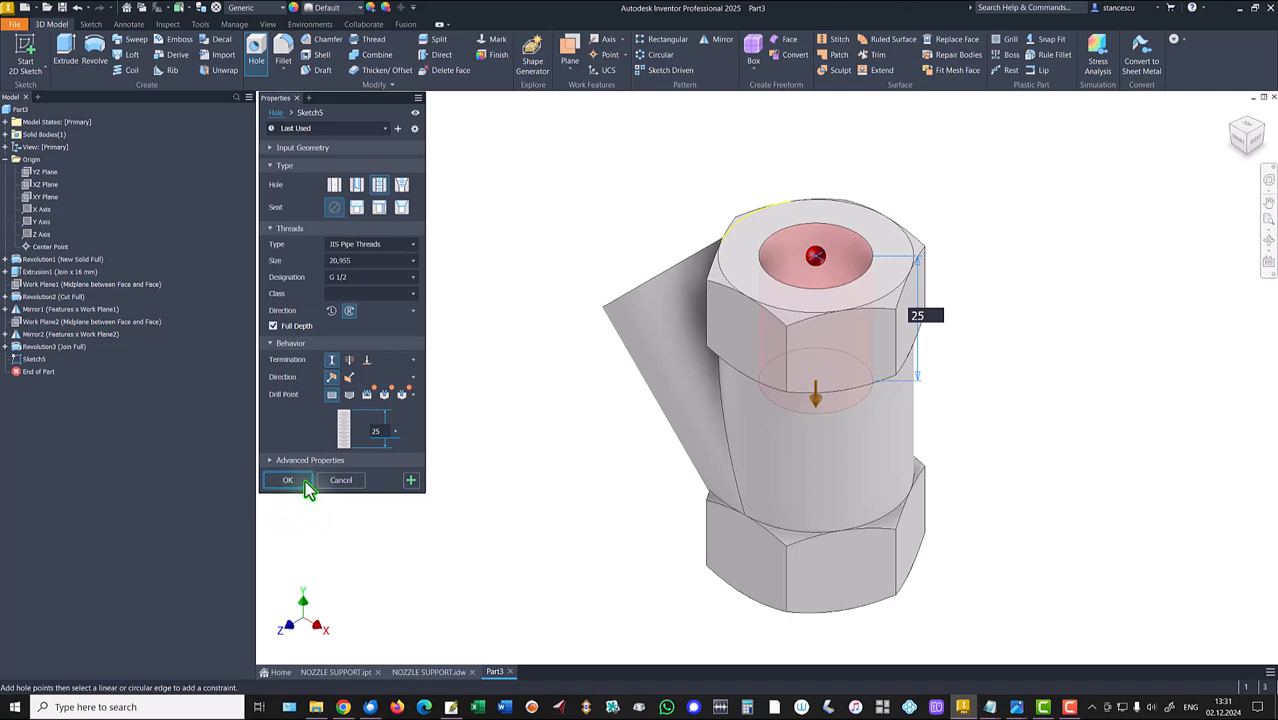
click(410, 480)
Add a matching G 1/2 tapped hole 30 mm deep, concentric on the end face of the lower hexagonal end.
mouse_move(528, 510)
shift+middle_down()
mouse_move(843, 565)
mouse_move(813, 530)
shift+middle_up()
click(815, 533)
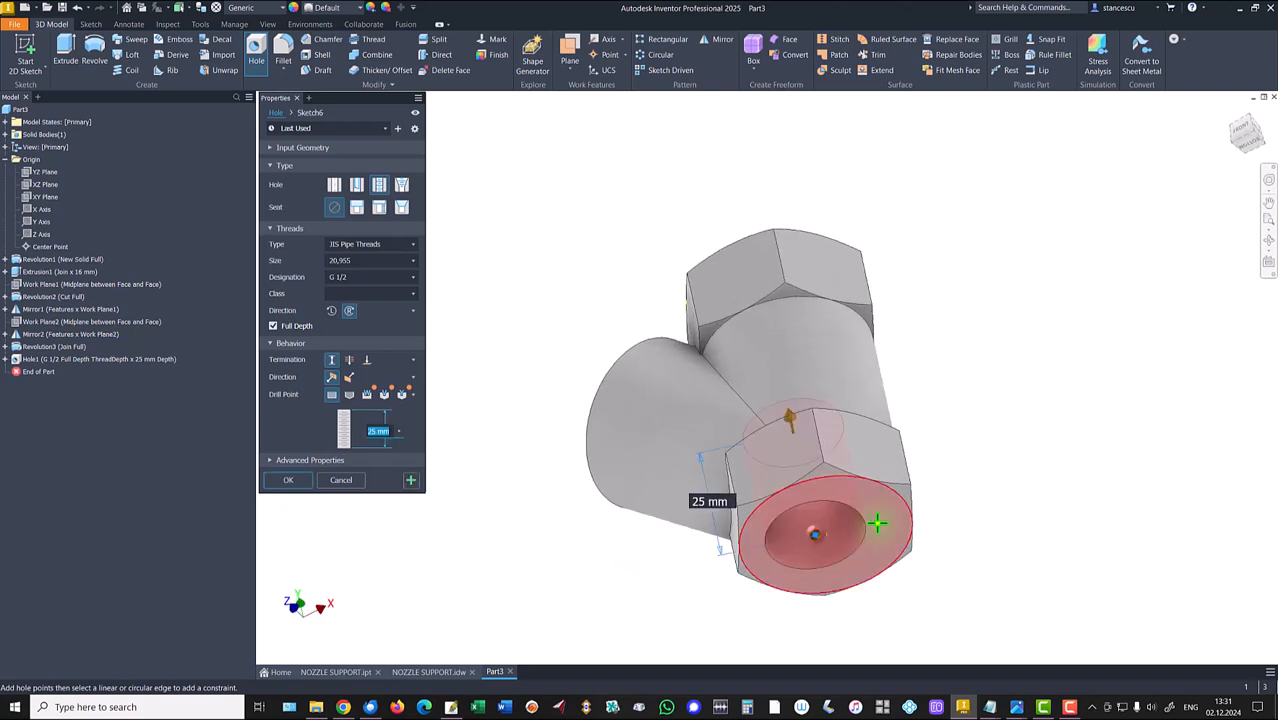
click(906, 514)
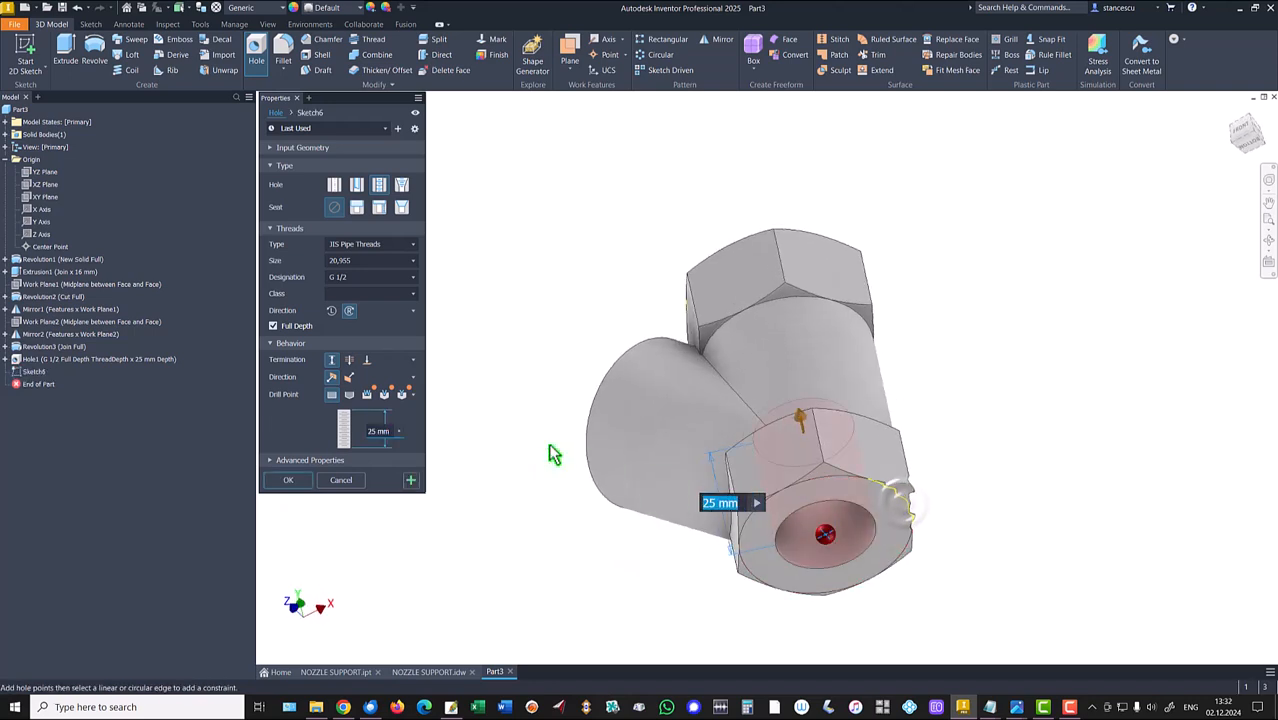
text(30)
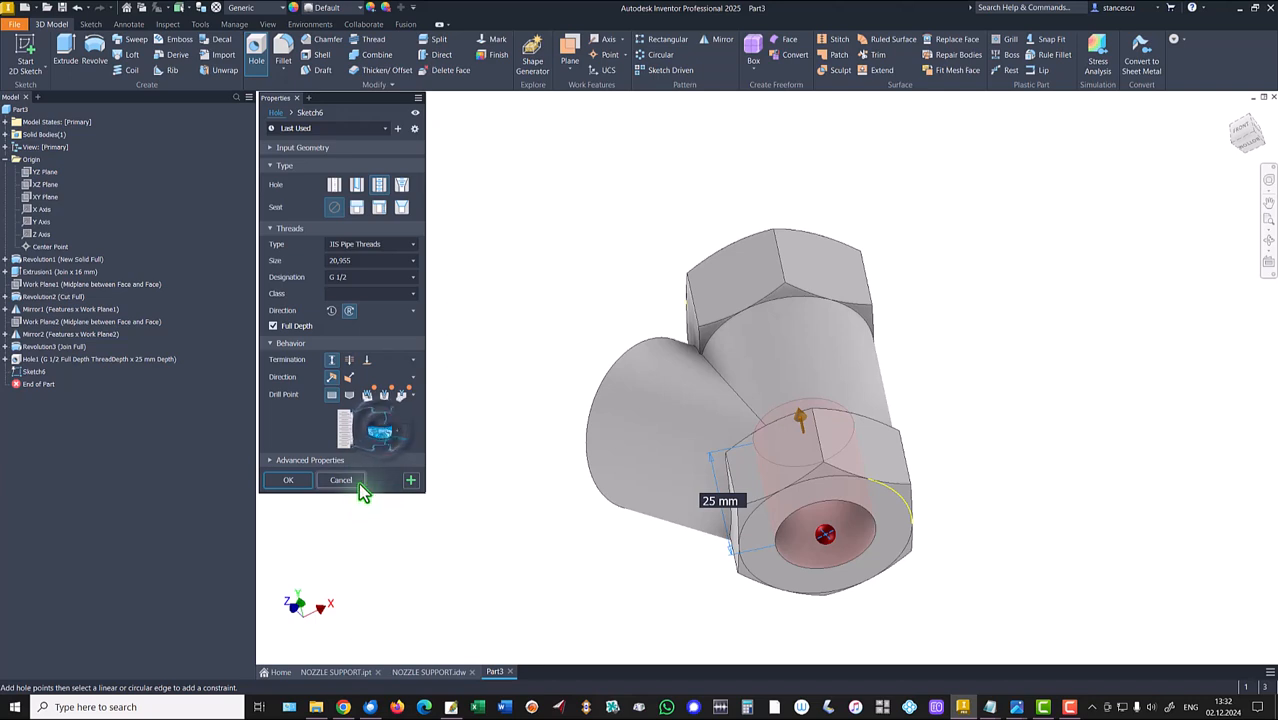
key(Return)
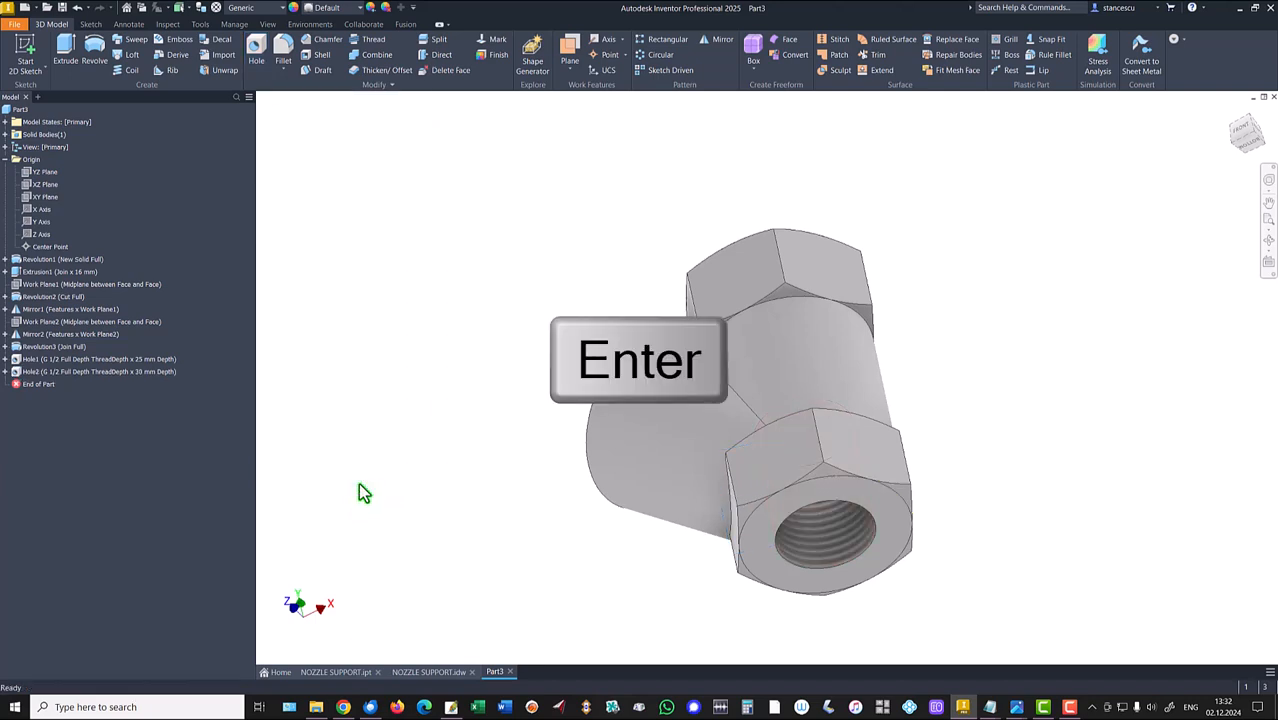
key(F6)
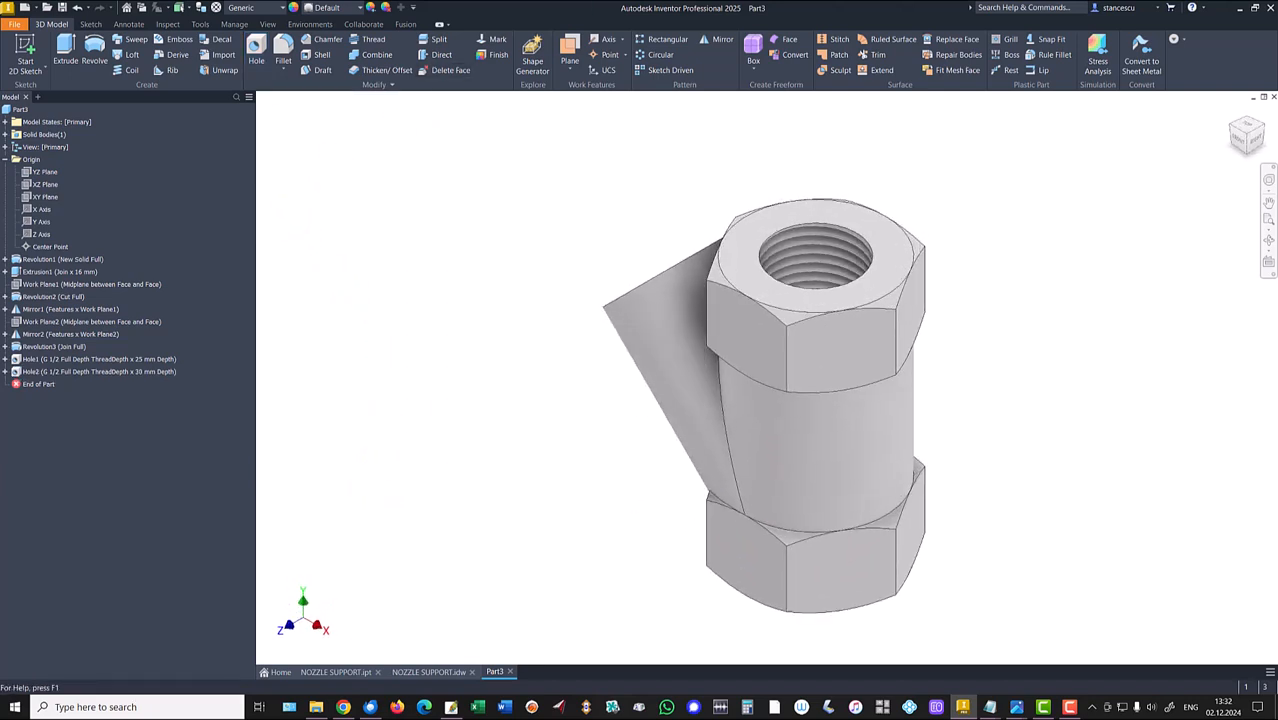
Check the drawing again, then start a sketch on the part's XY plane and slice the model at the sketch plane.
click(428, 672)
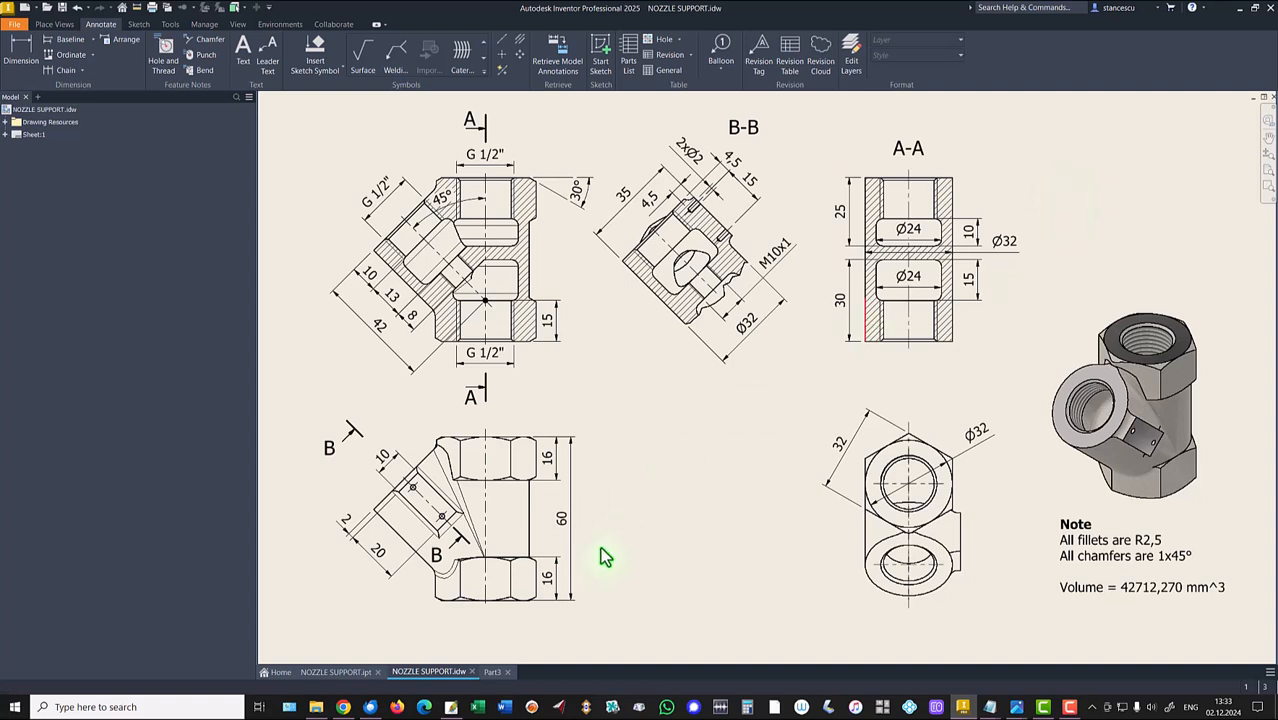
click(493, 673)
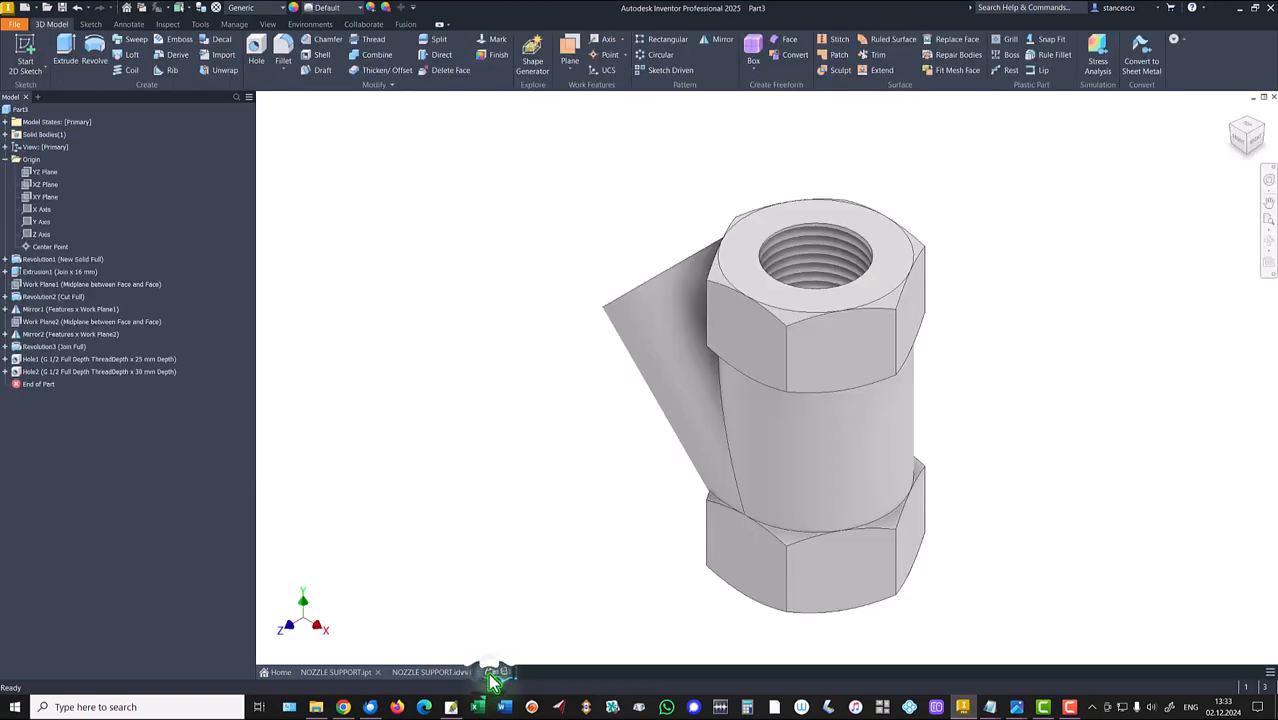
click(40, 197)
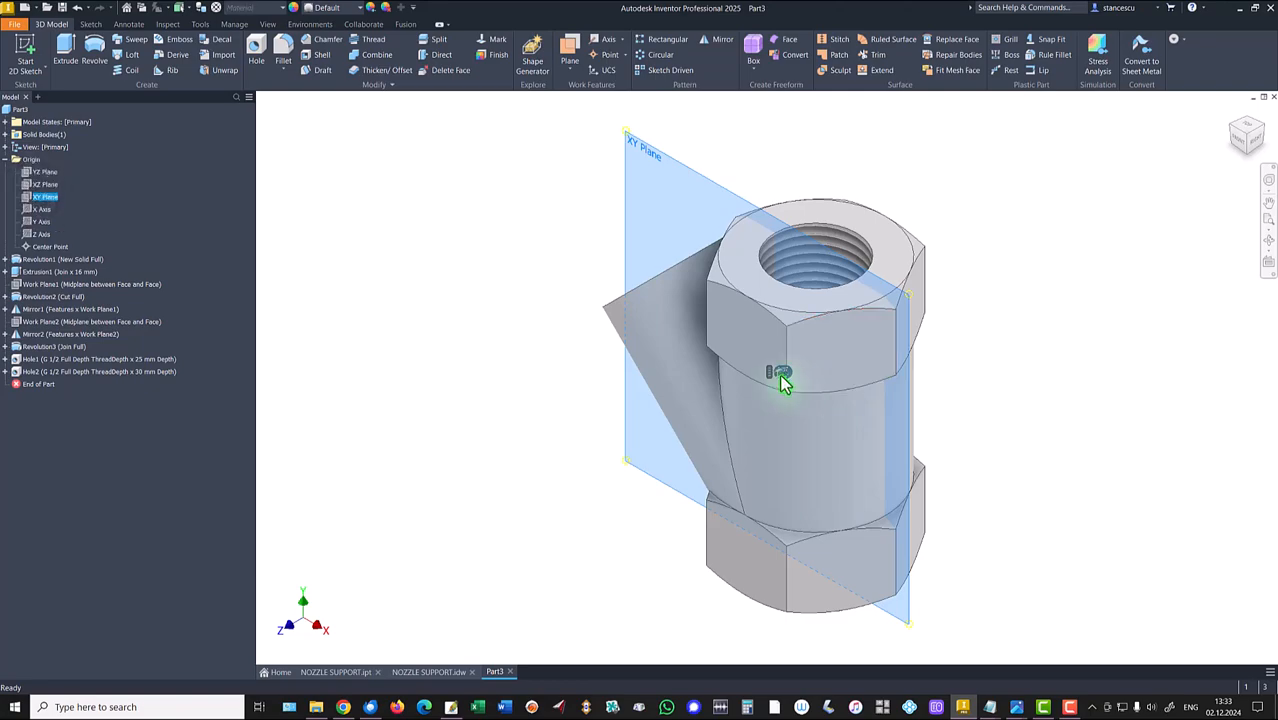
click(779, 373)
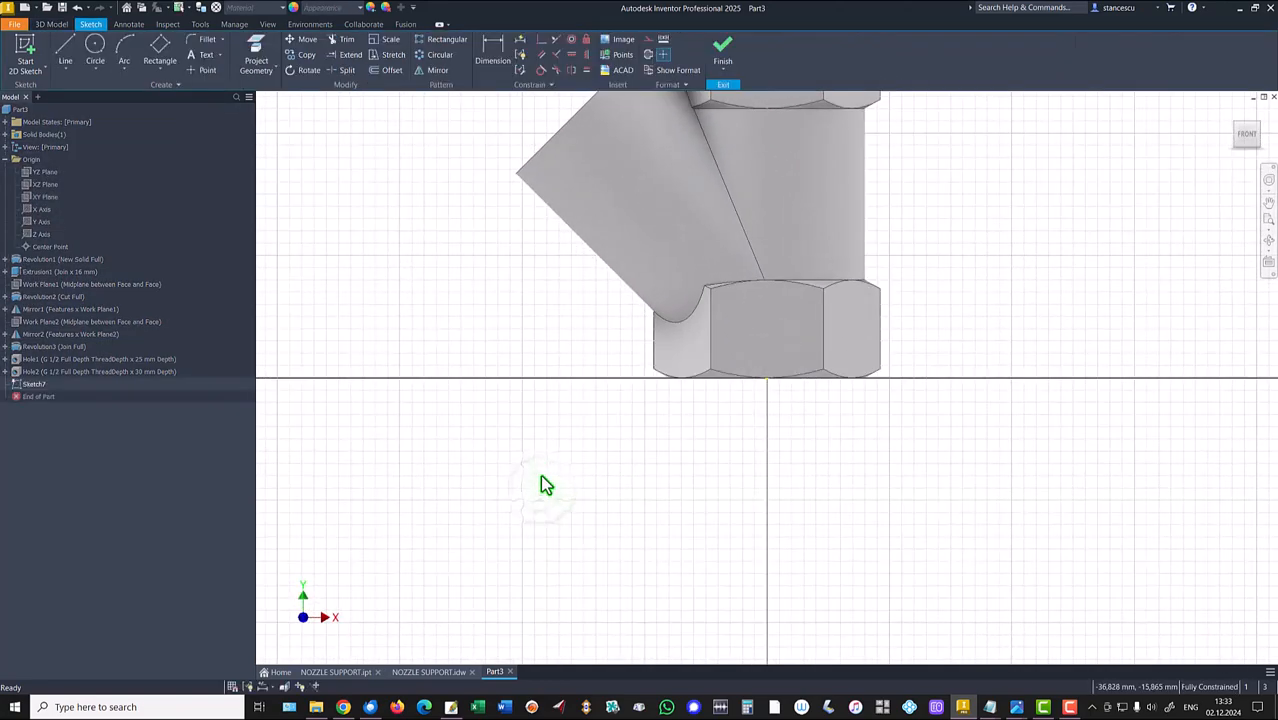
key(Home)
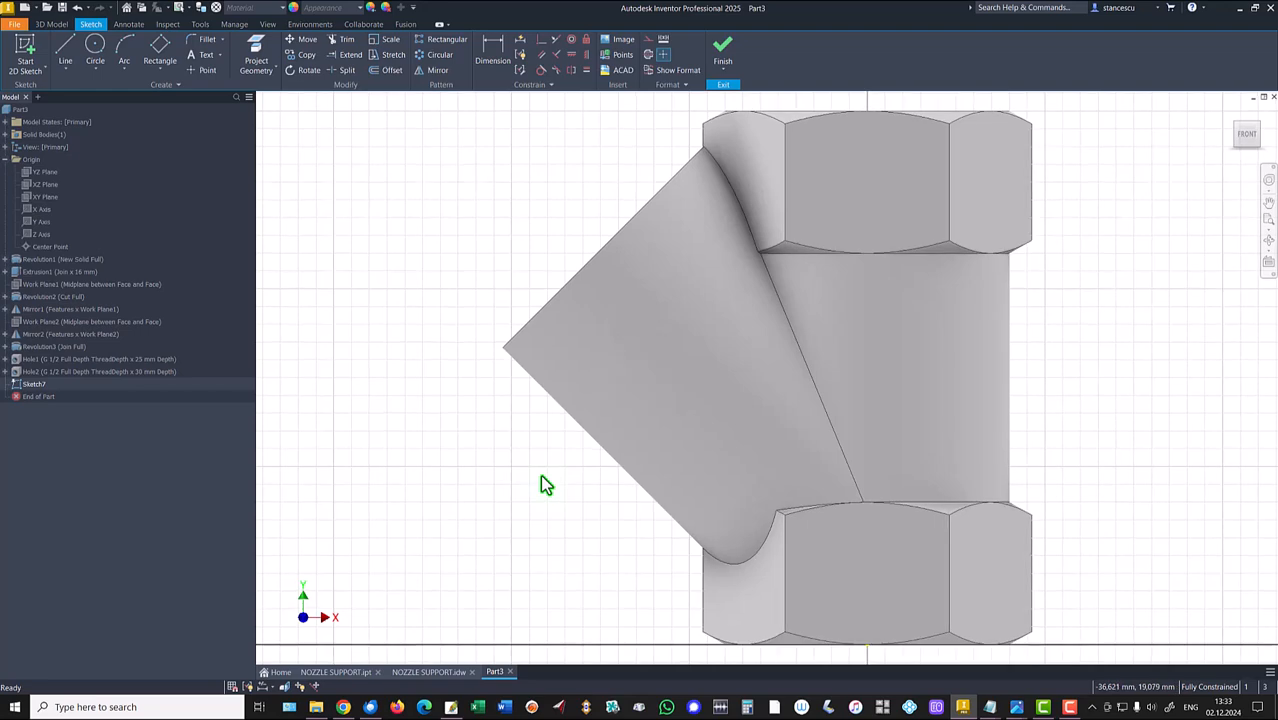
key(F7)
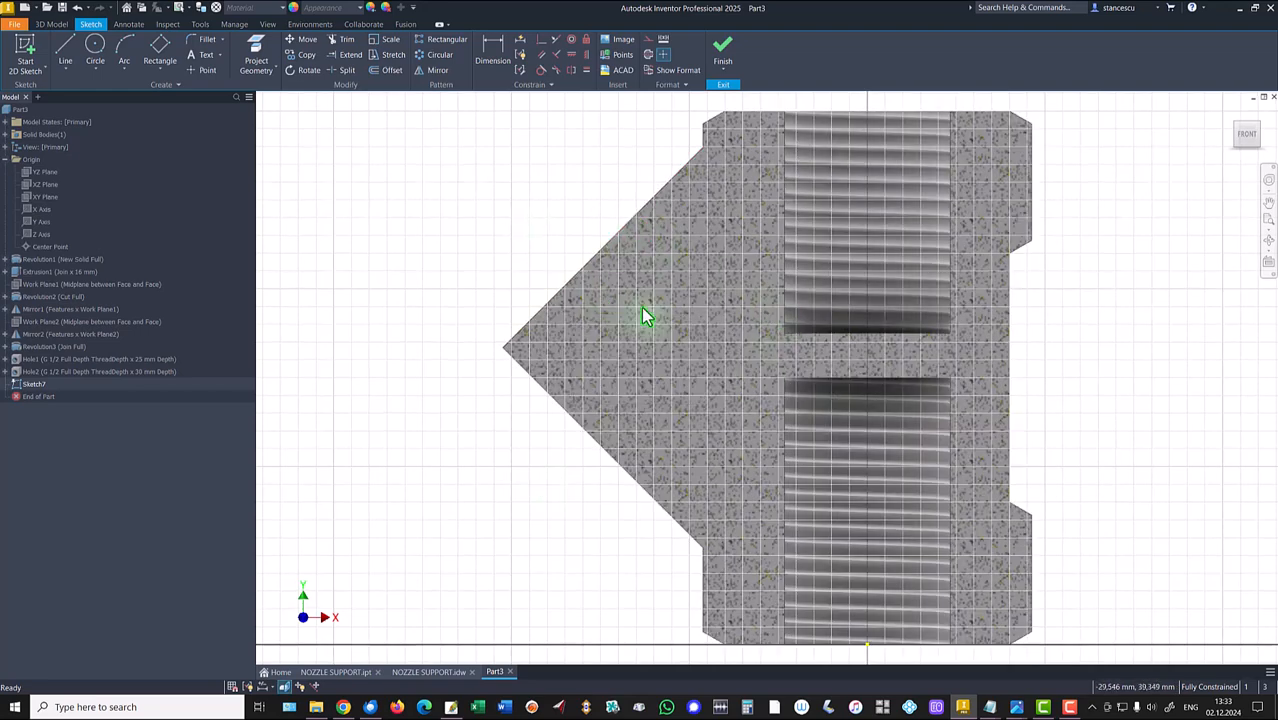
Project the flat bottom edges of the two threaded holes into the sketch.
click(257, 52)
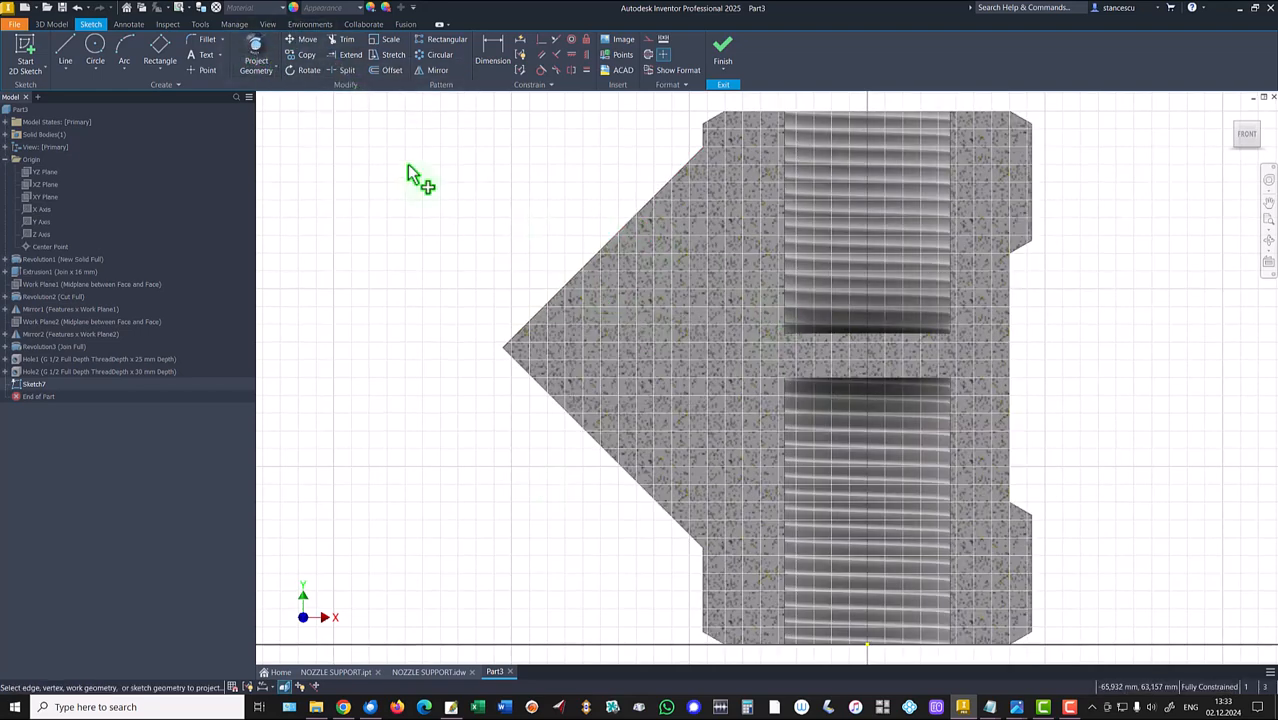
click(822, 334)
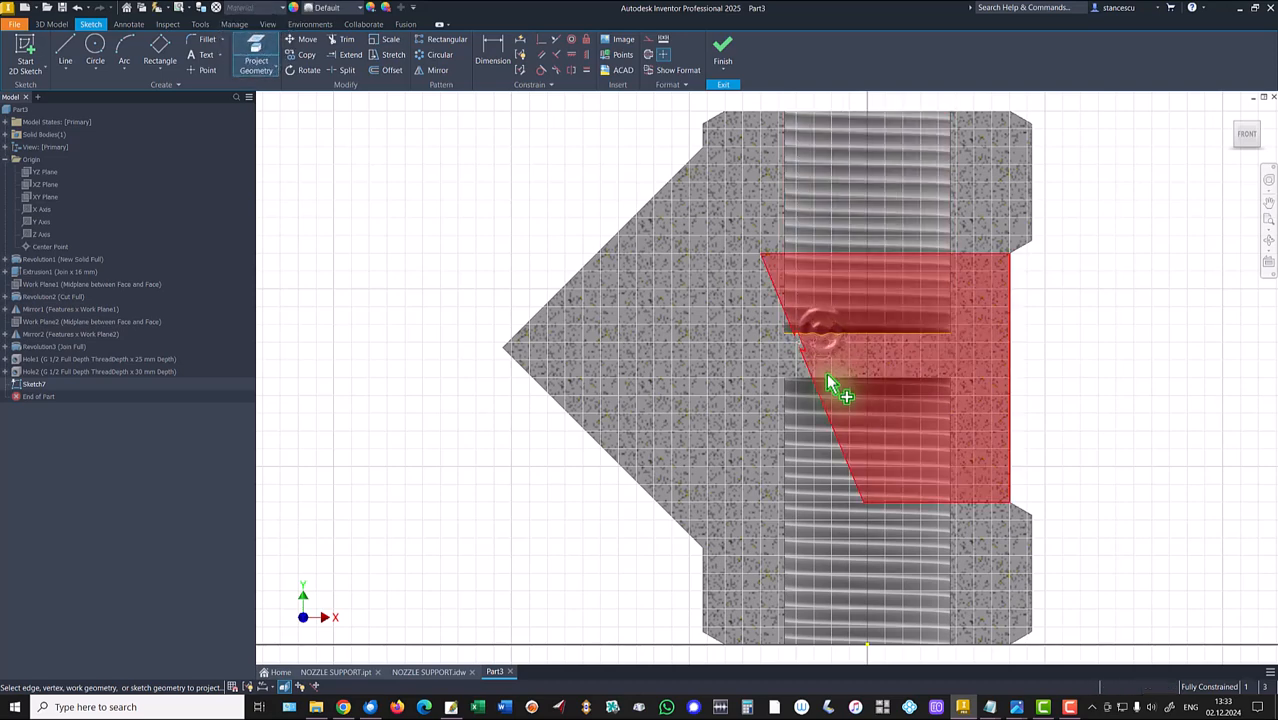
click(833, 378)
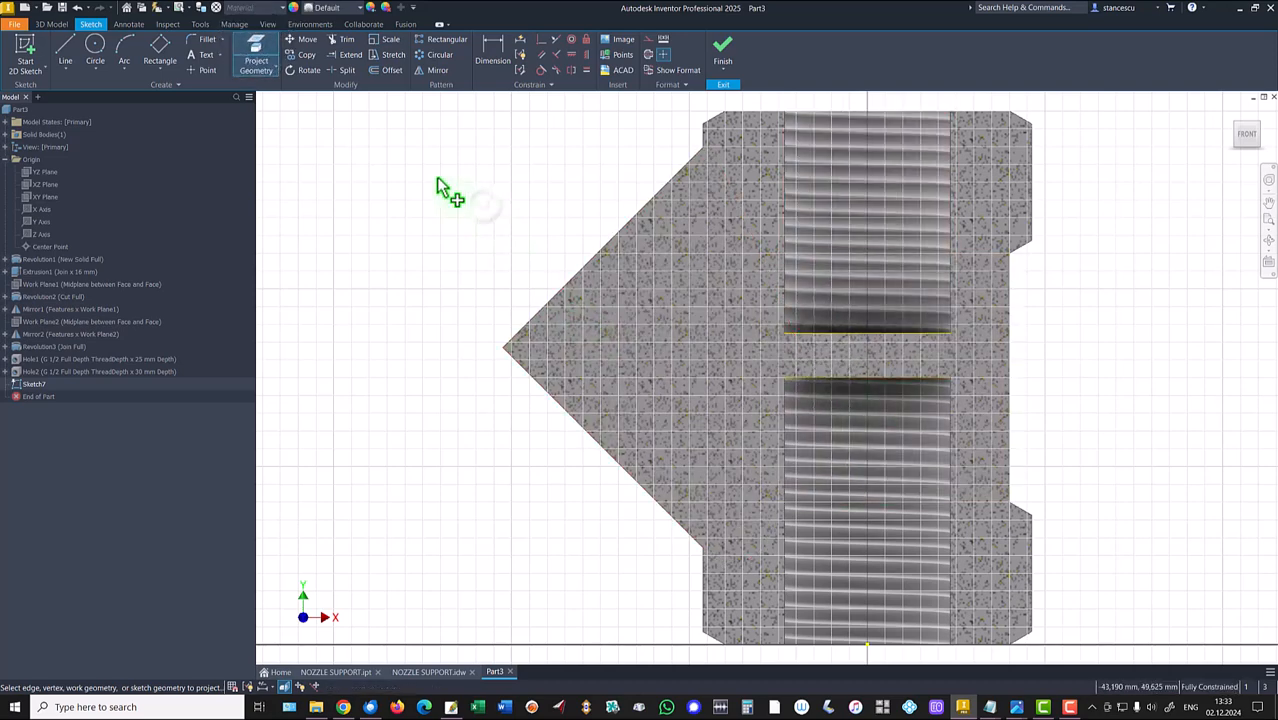
Draw a two-point rectangle from the midpoint of the upper hole's projected bottom edge, extending upward and past the hole's branch-side wall.
click(158, 78)
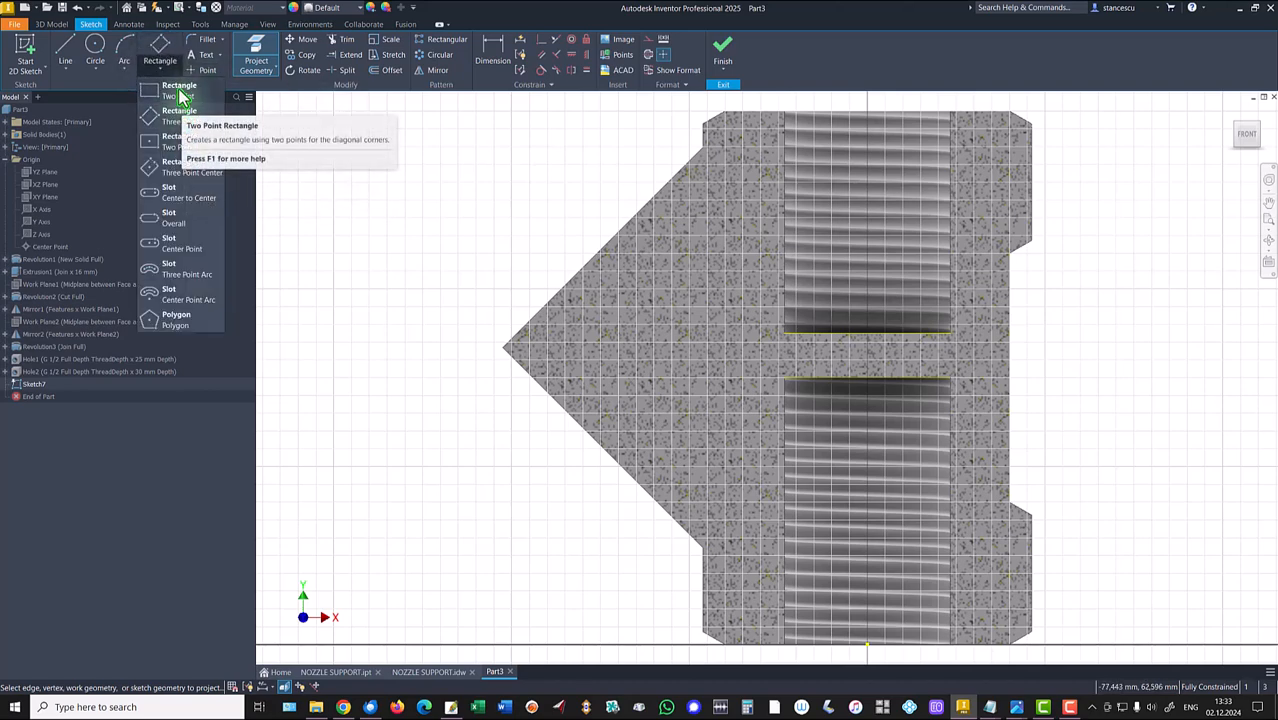
click(180, 92)
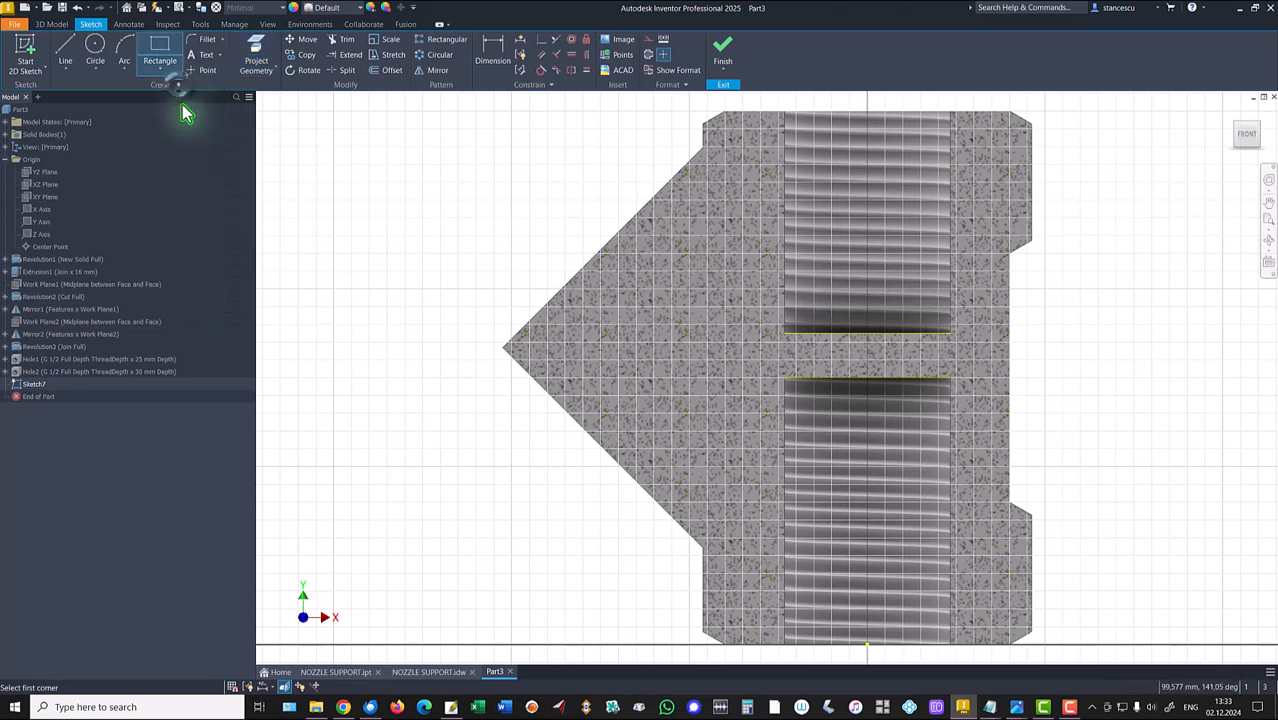
click(866, 333)
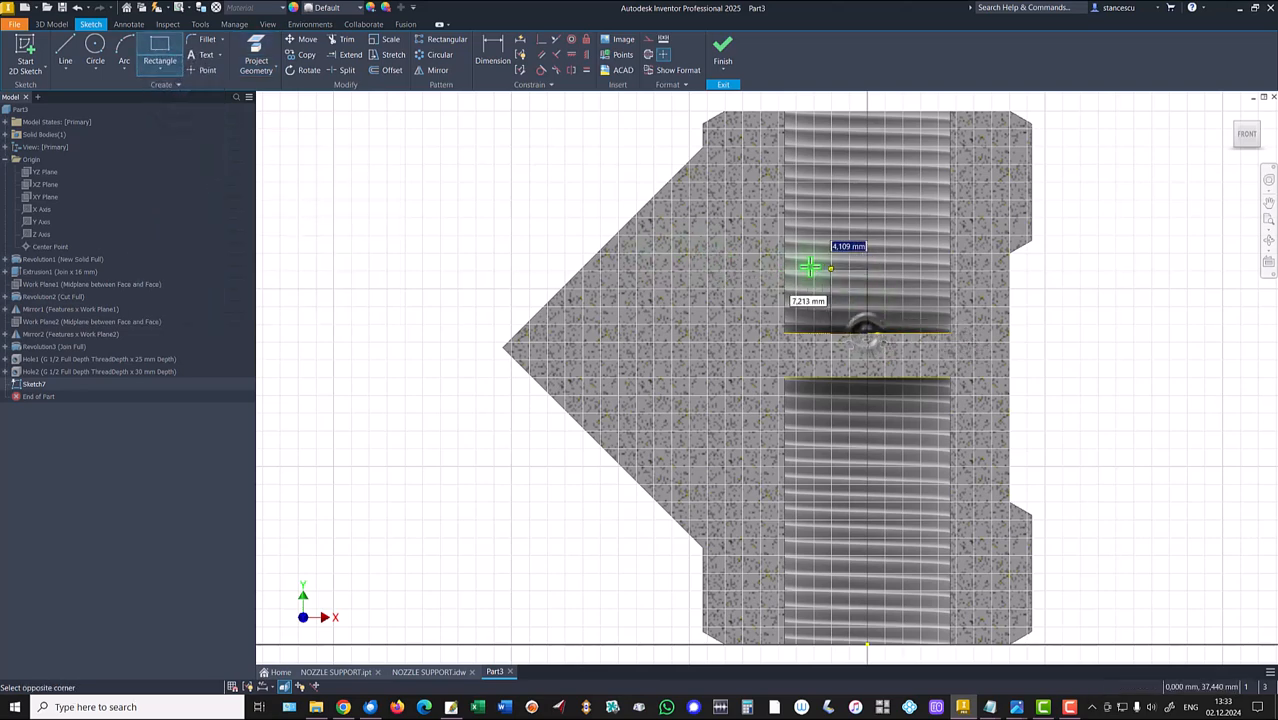
click(762, 238)
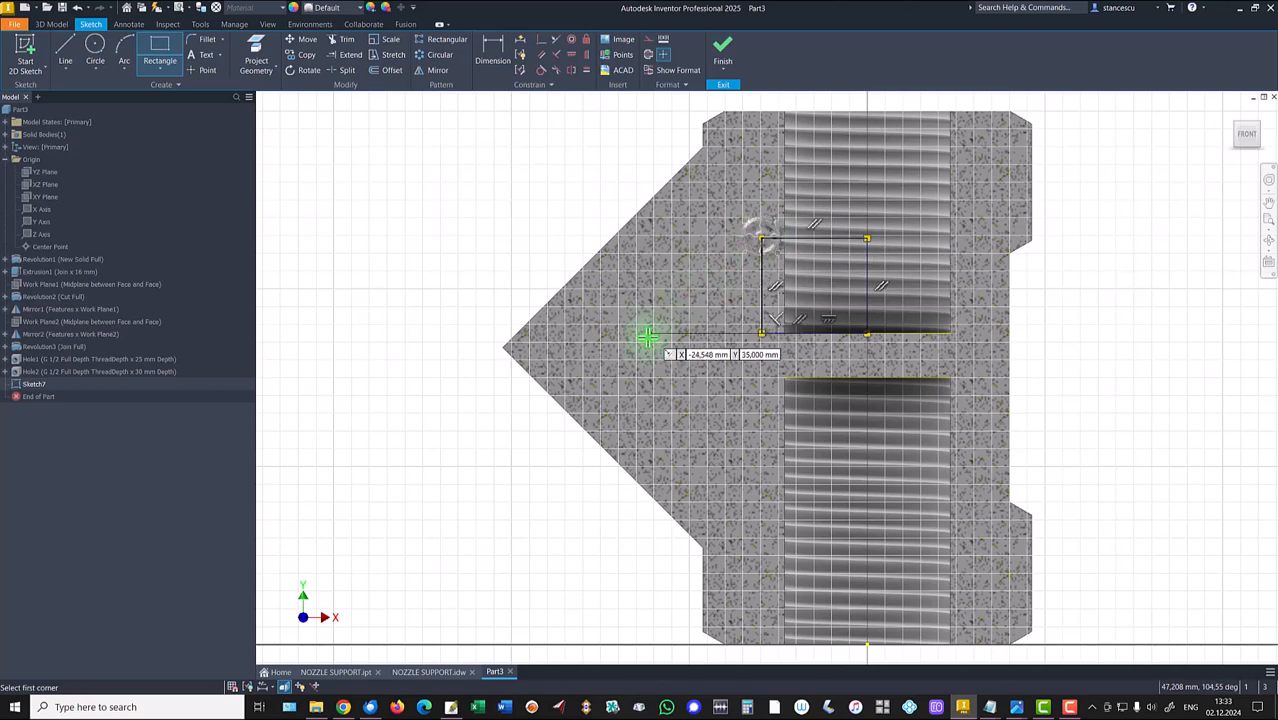
Draw a two-point rectangle from the midpoint of the lower hole's projected edge, extending downward and past the hole's branch-side wall.
click(866, 379)
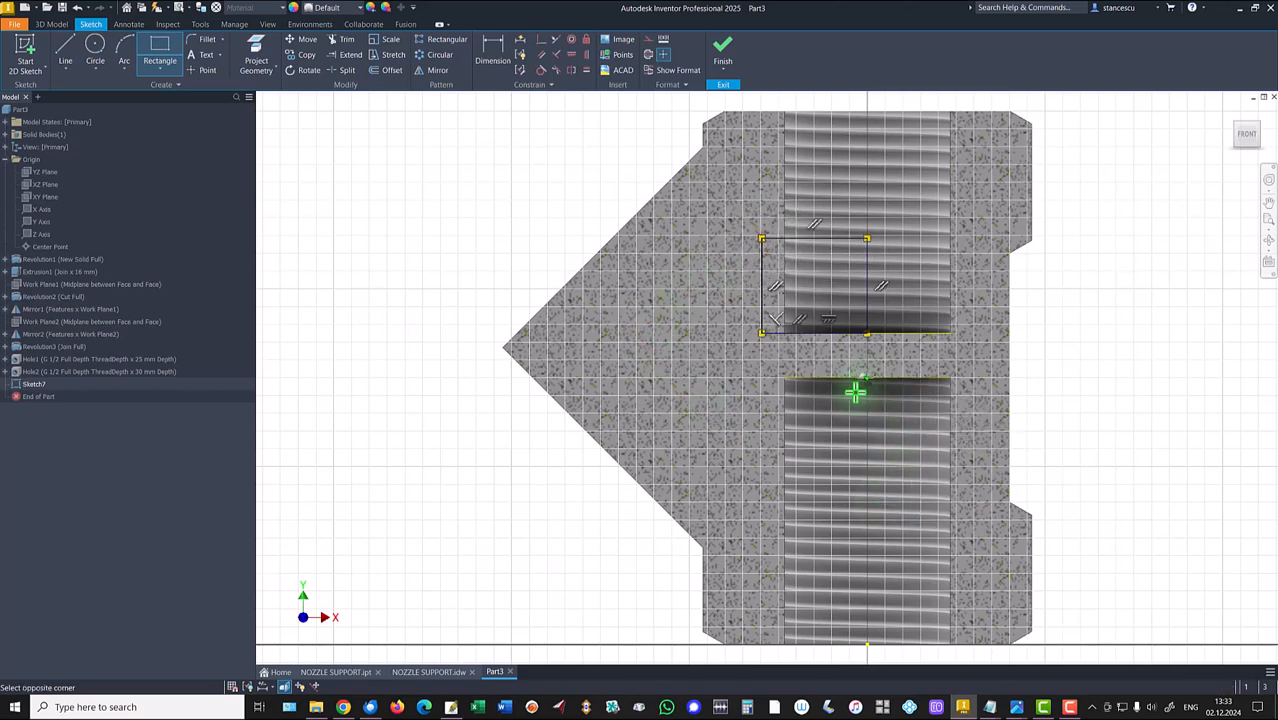
click(760, 515)
key(Escape)
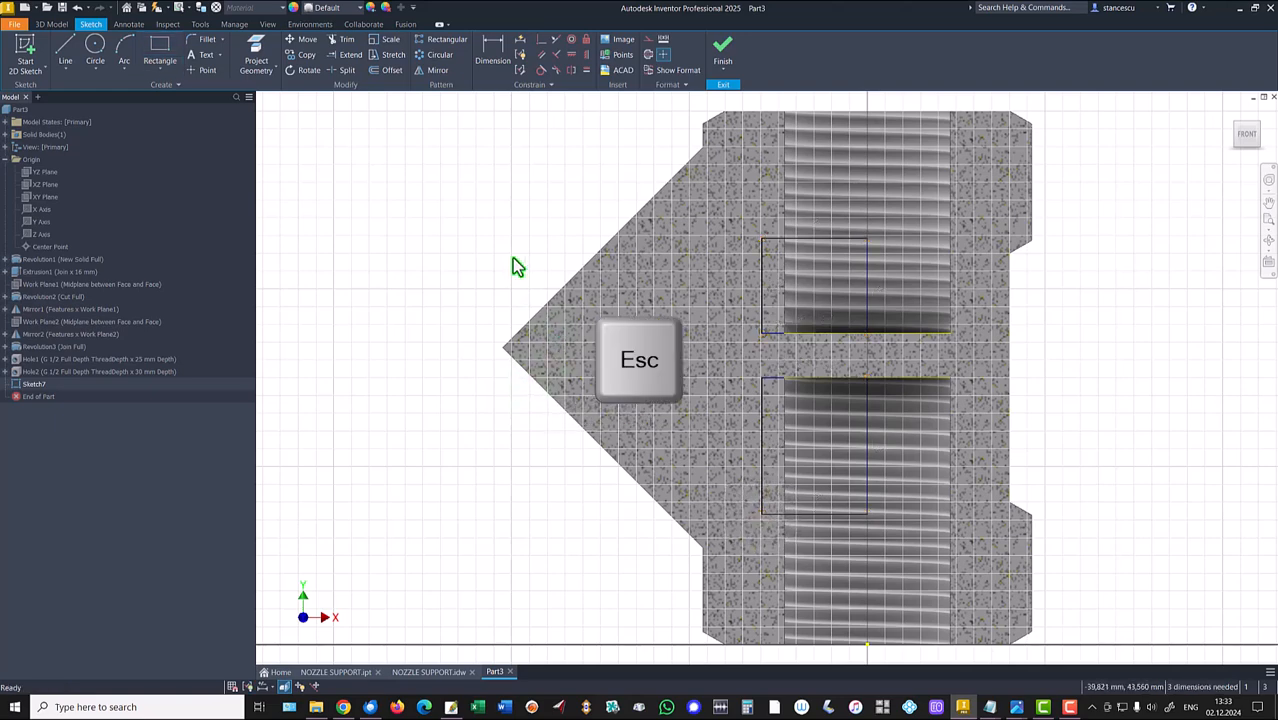
Try to make the branch-side vertical edges of the two rectangles collinear.
click(555, 40)
click(764, 277)
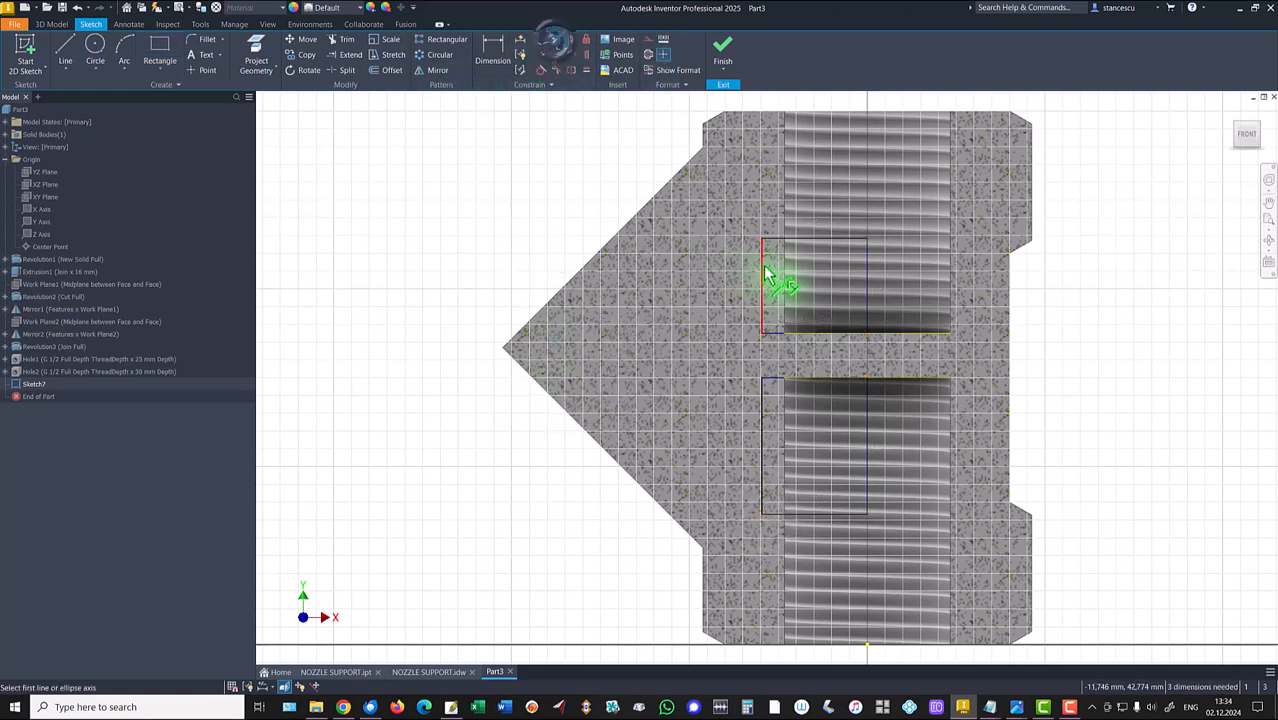
click(764, 405)
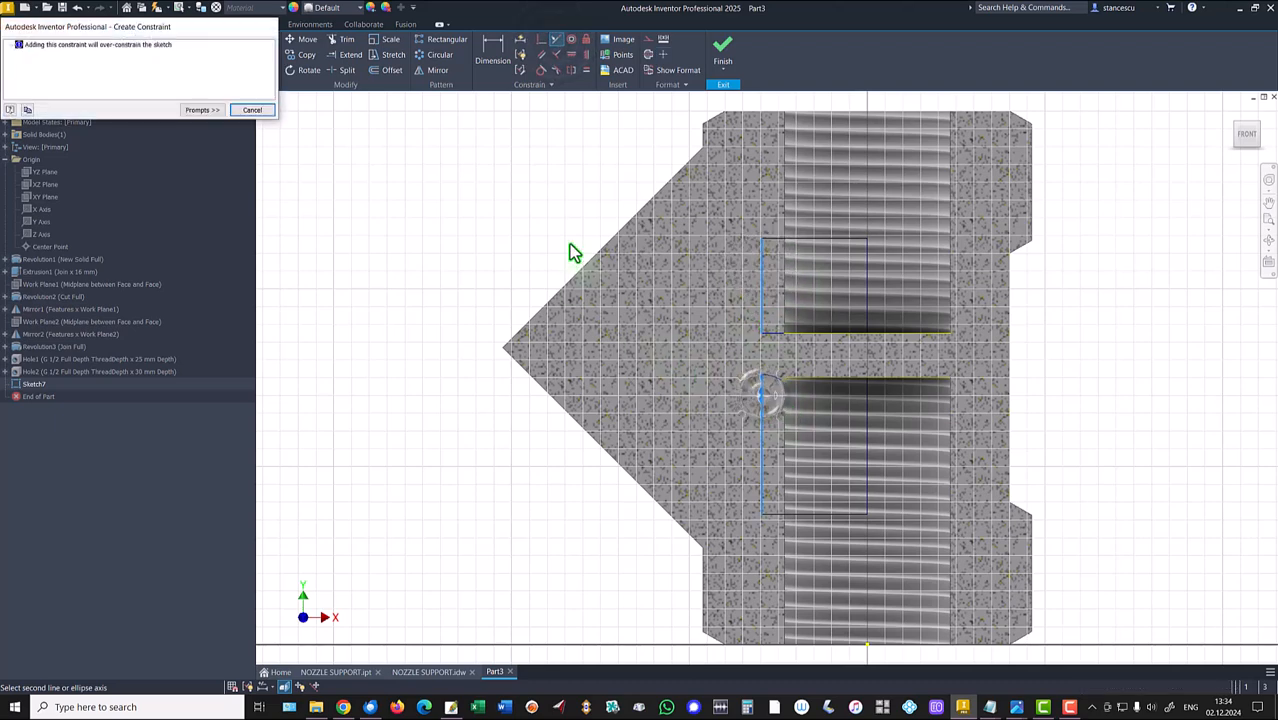
click(250, 112)
Convert both rectangles' edges on the hole axis to centerlines and dimension the upper rectangle's branch-side edge to a 24 mm diameter.
click(872, 445)
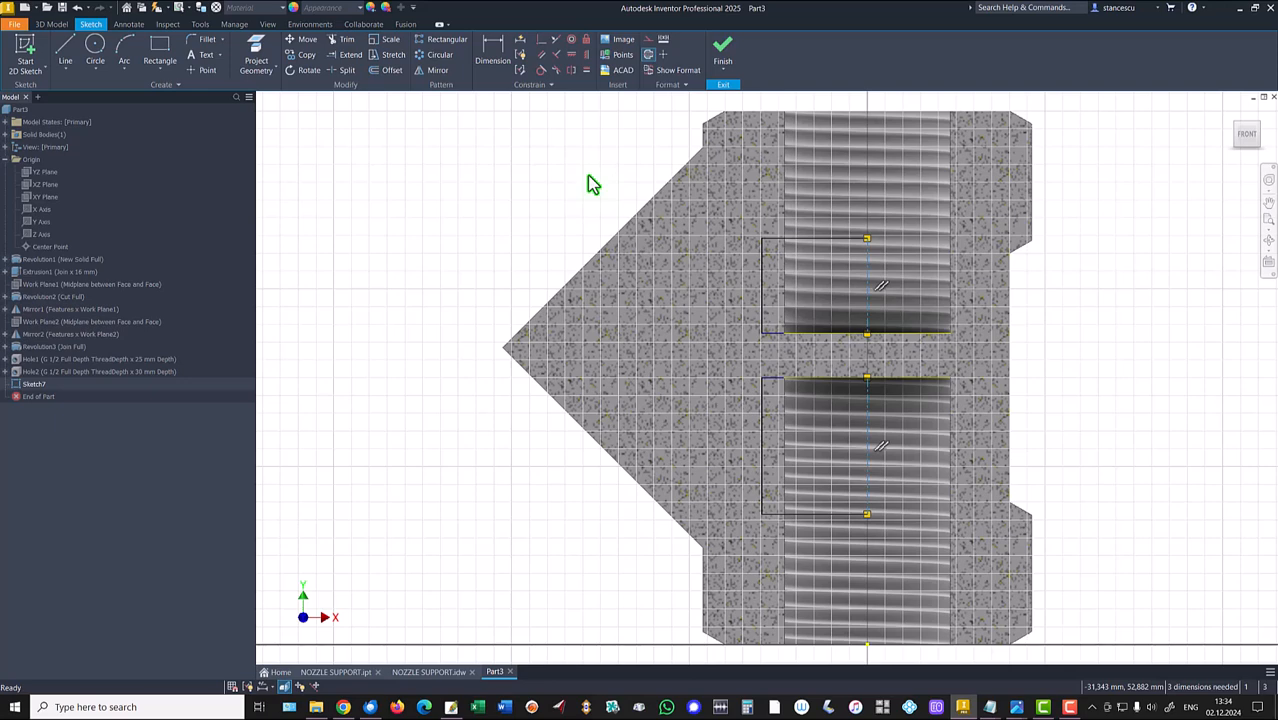
click(494, 50)
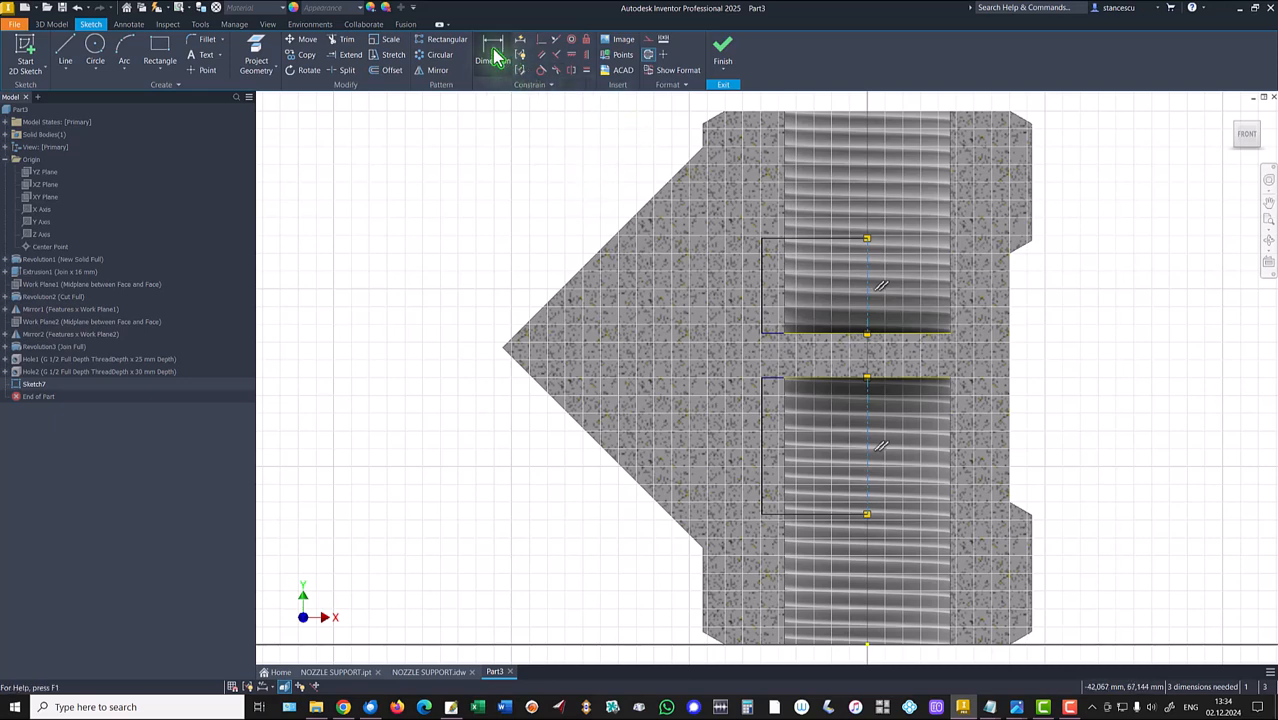
click(765, 272)
click(870, 282)
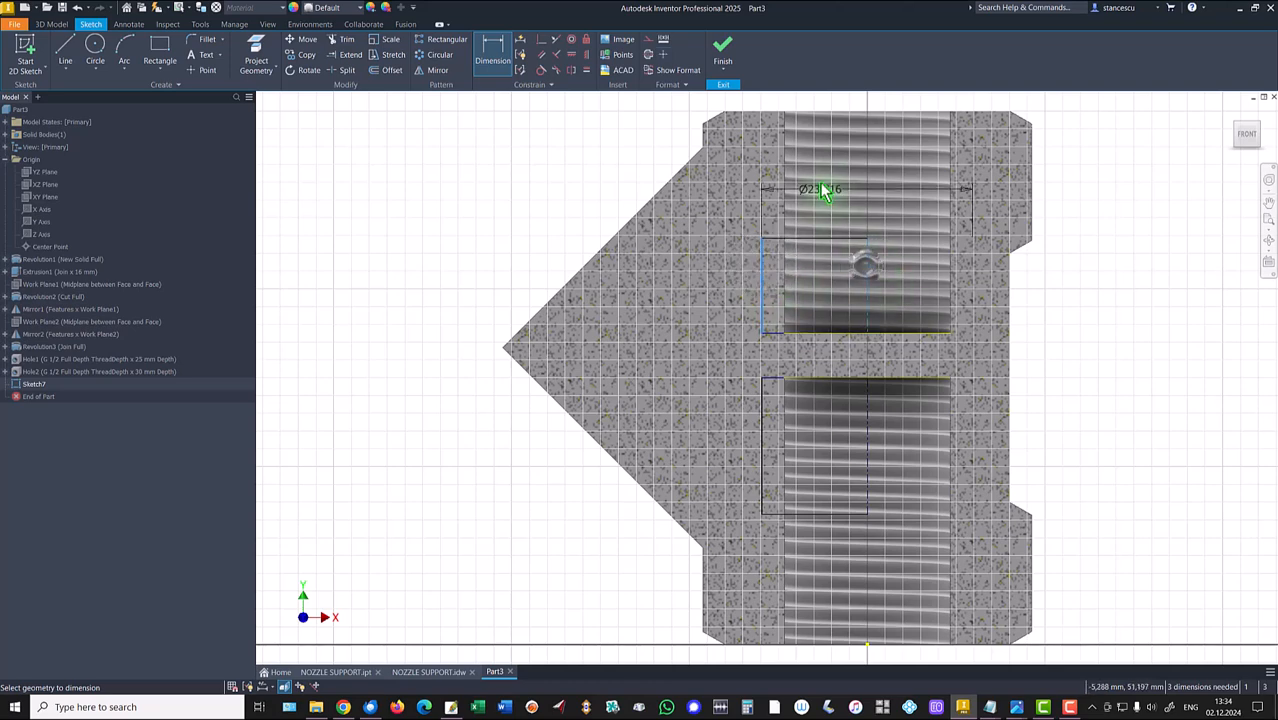
scroll(845, 175, up, 3)
click(843, 118)
text(24)
key(Return)
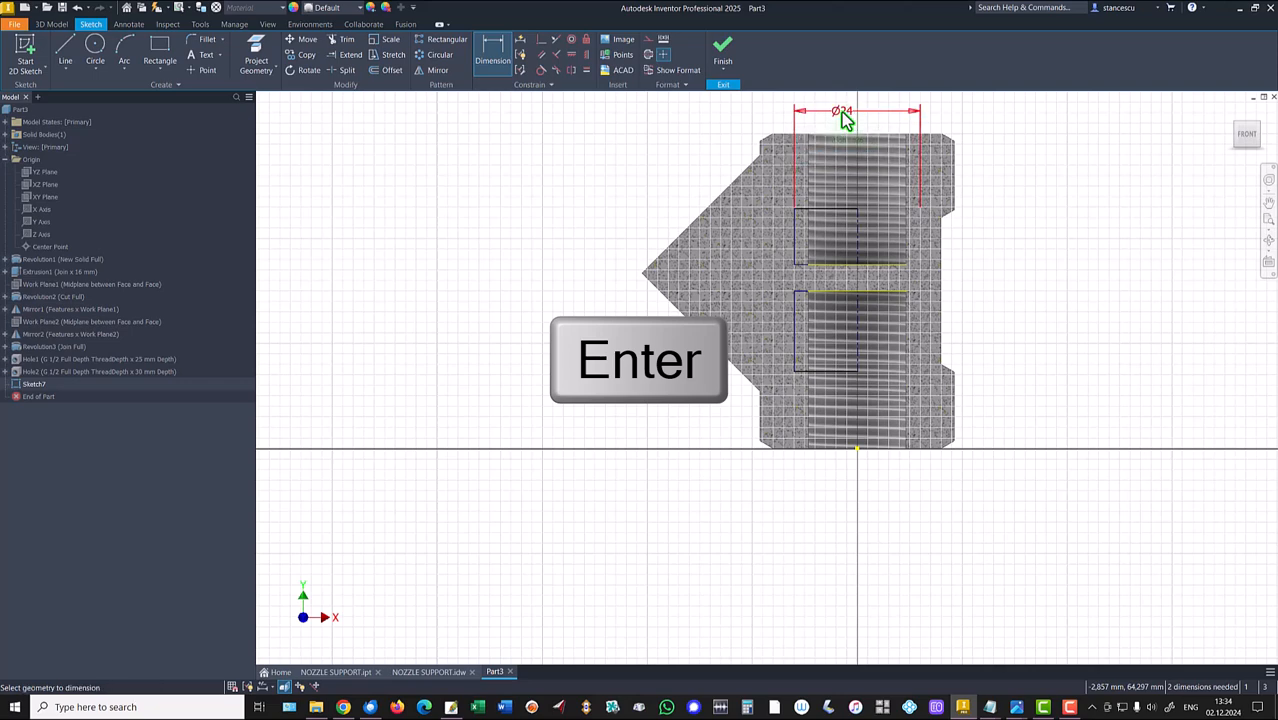
Set the upper rectangle's height to 10 mm and the lower rectangle's to 15 mm, and finish the sketch.
click(797, 232)
click(608, 238)
text(10)
key(Return)
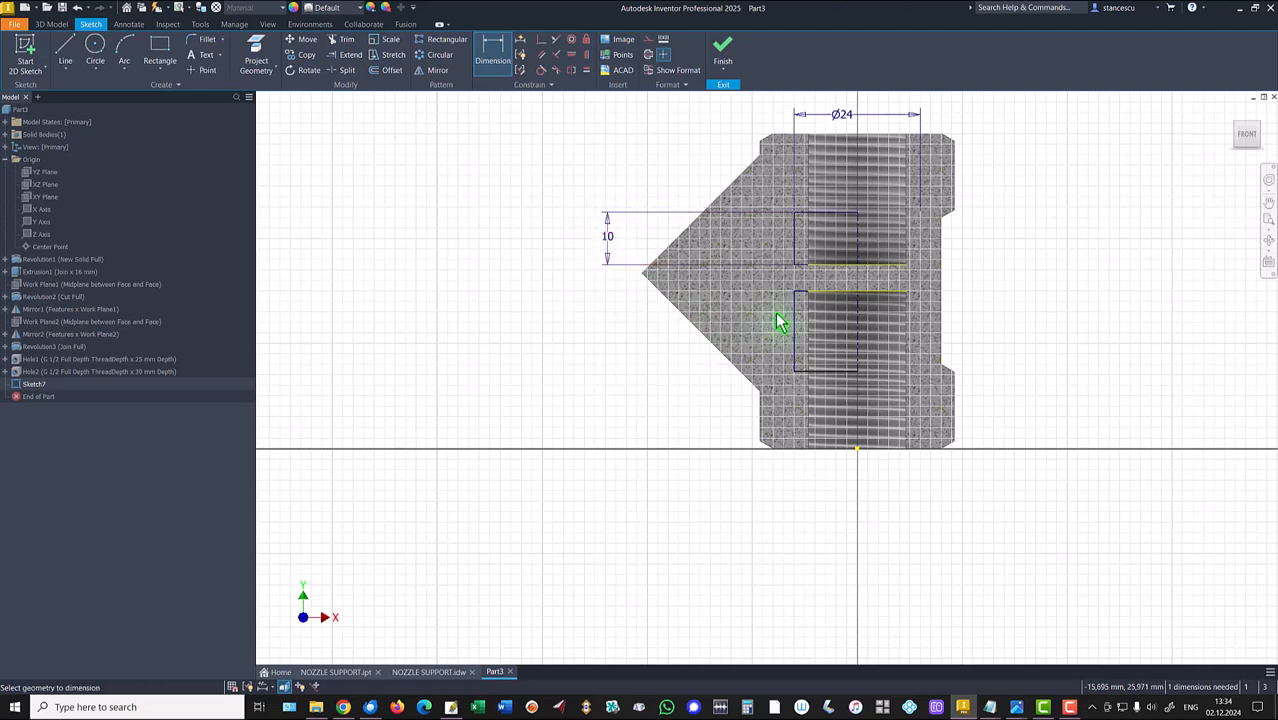
click(797, 332)
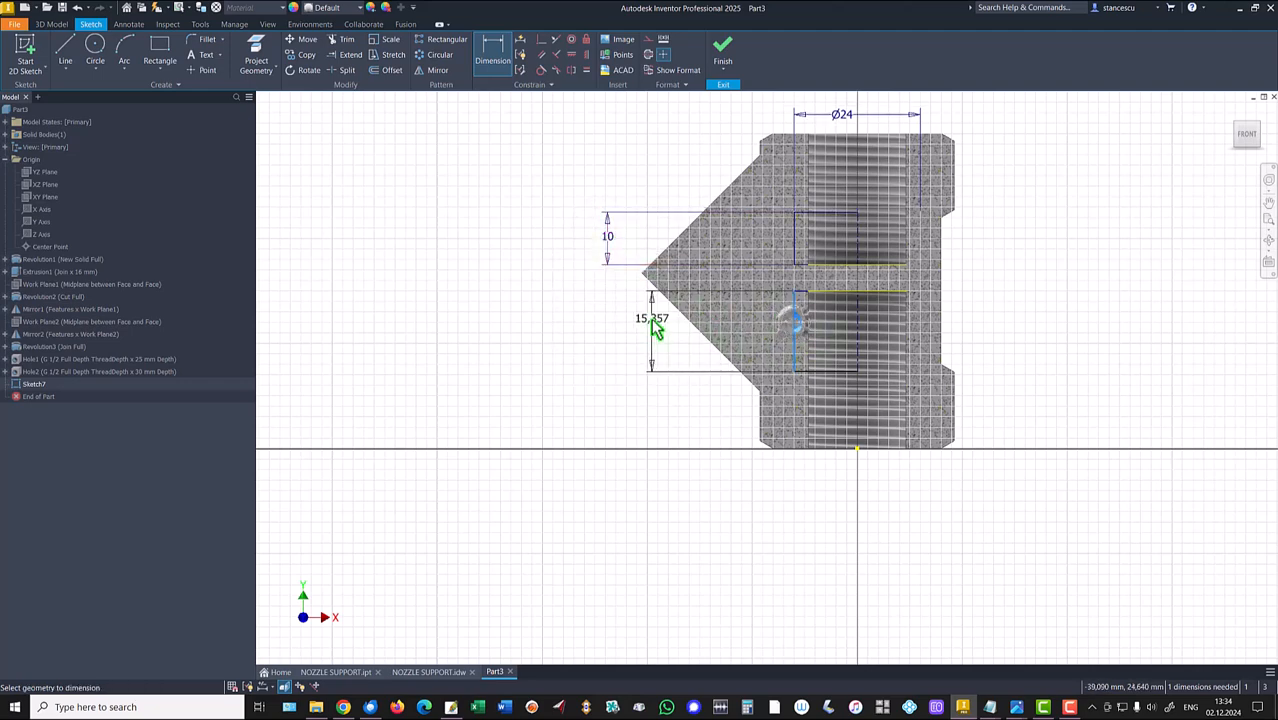
click(612, 315)
text(15)
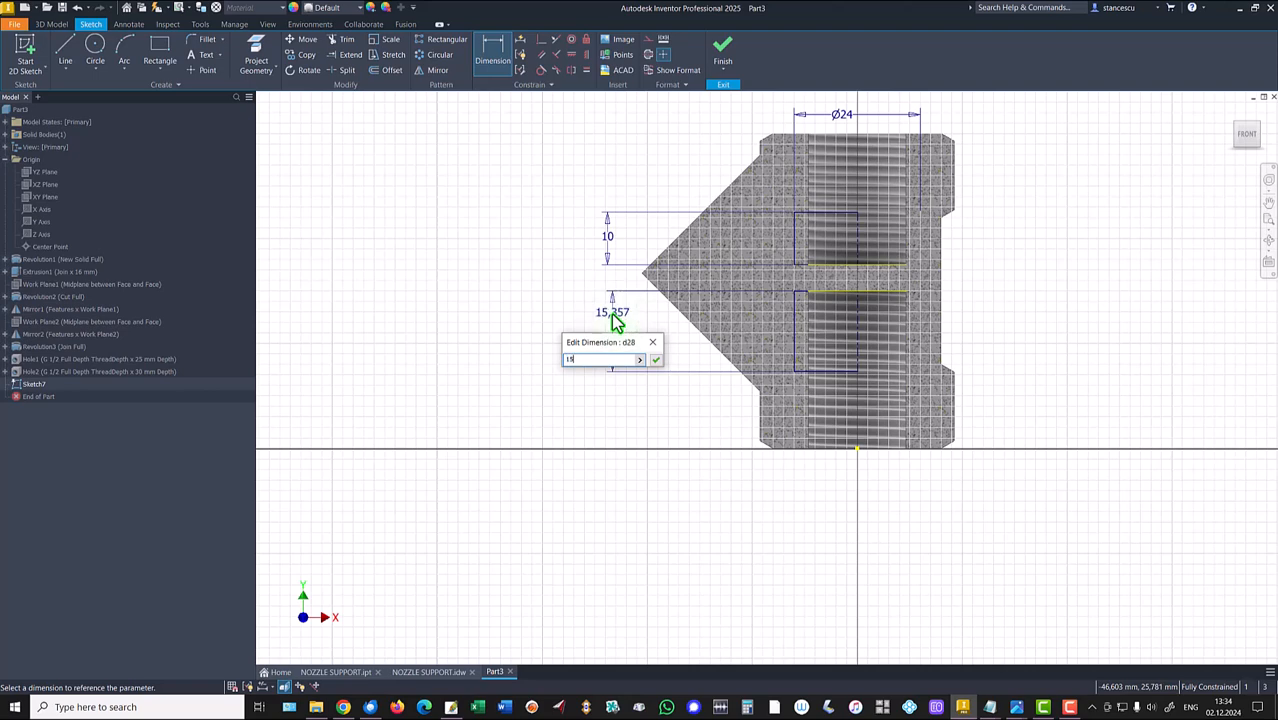
key(Return)
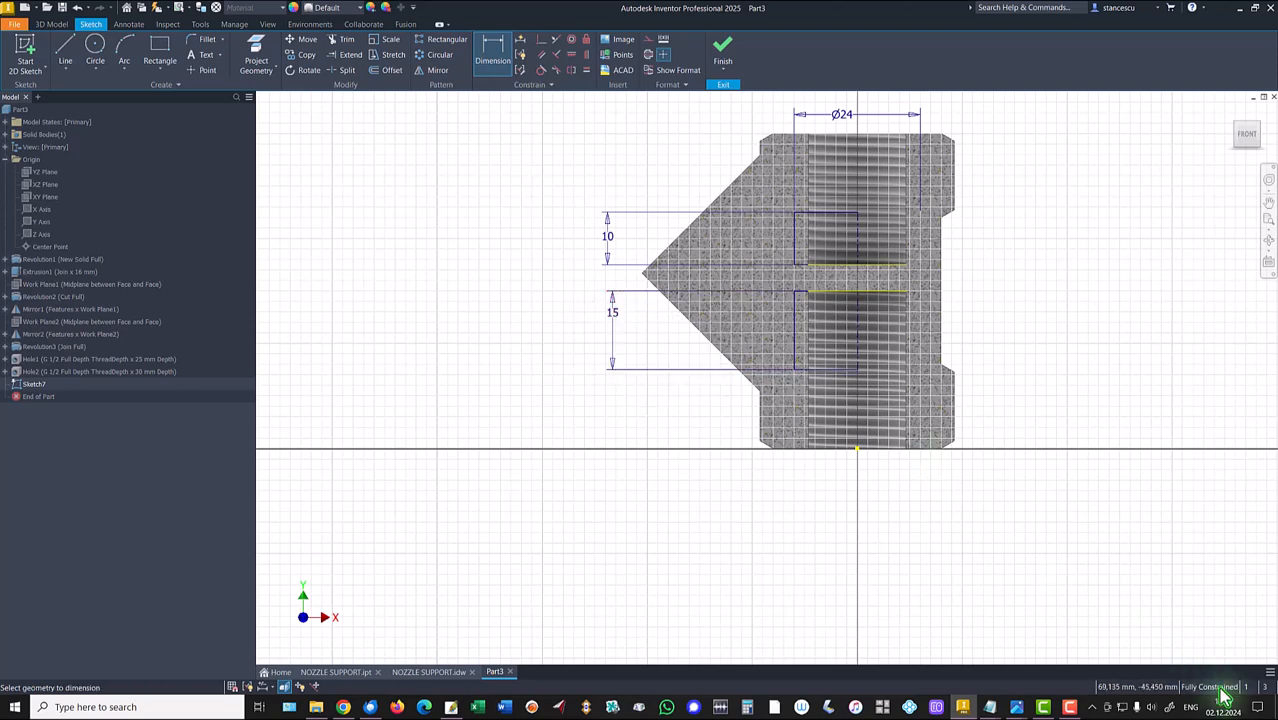
click(722, 60)
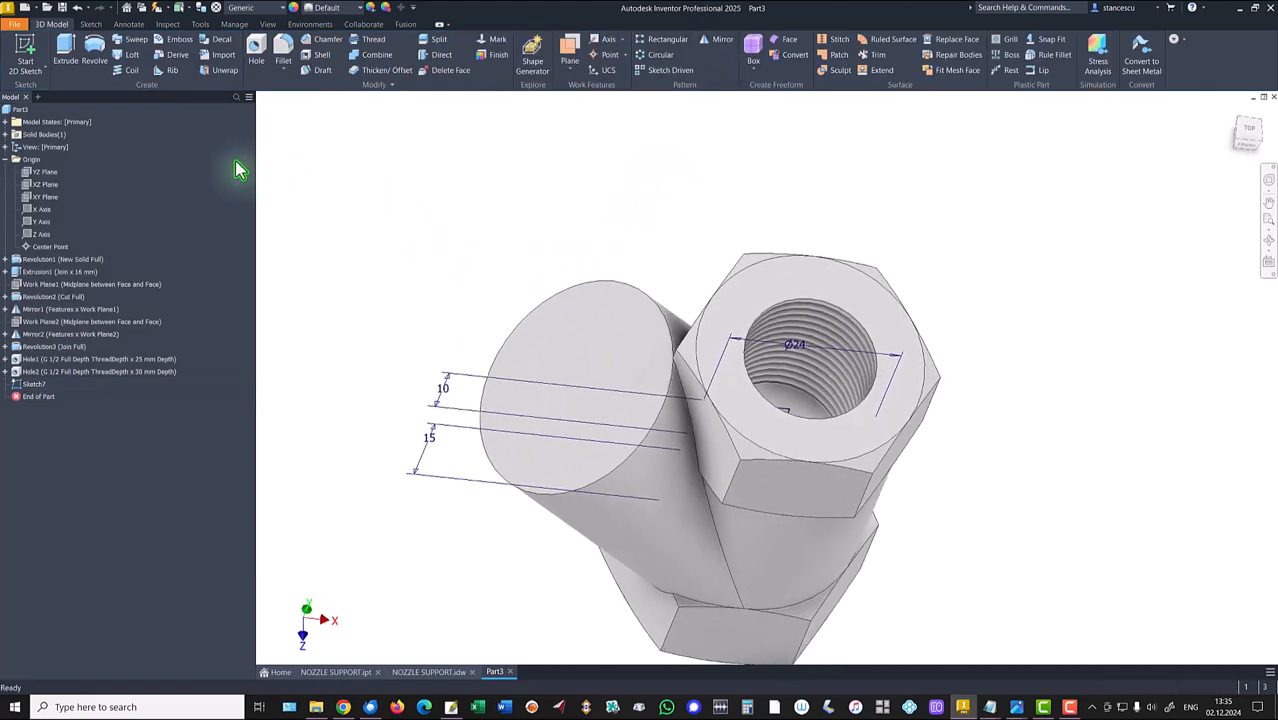
Revolve both rectangles a full 360 degrees around the hole axis as a cut to form the two internal chambers.
click(94, 52)
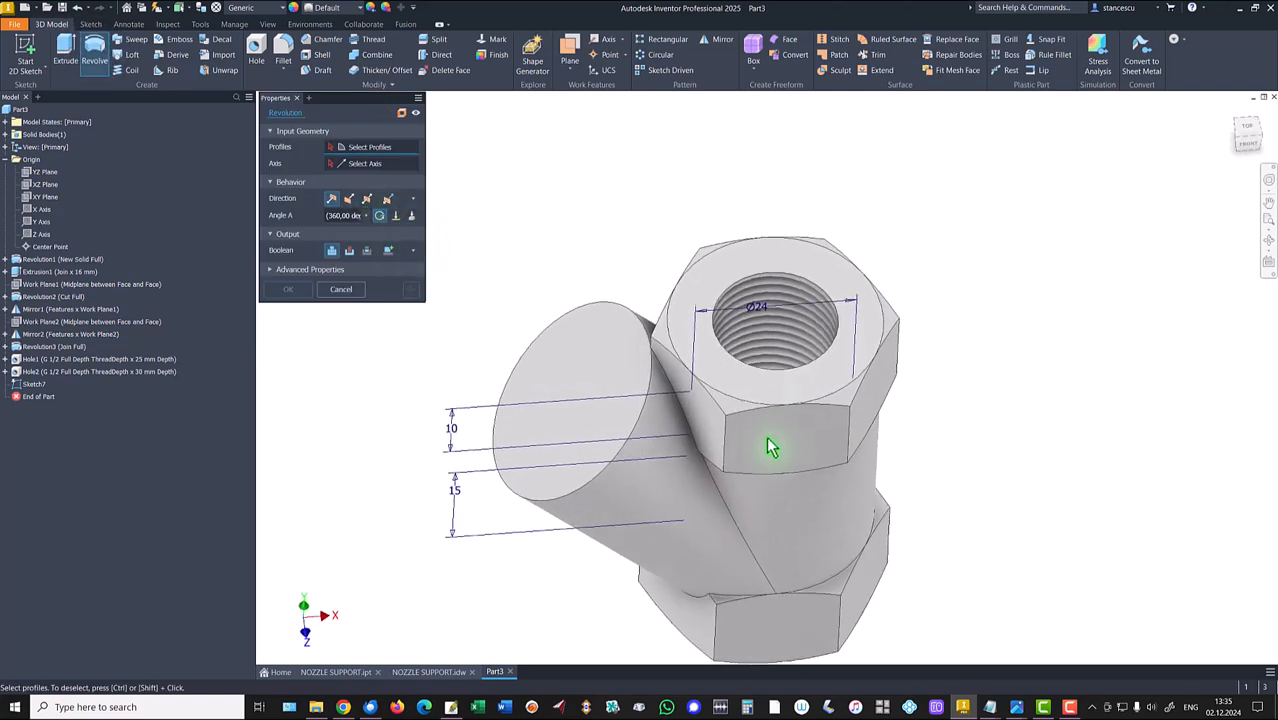
click(751, 466)
scroll(750, 460, down, 4)
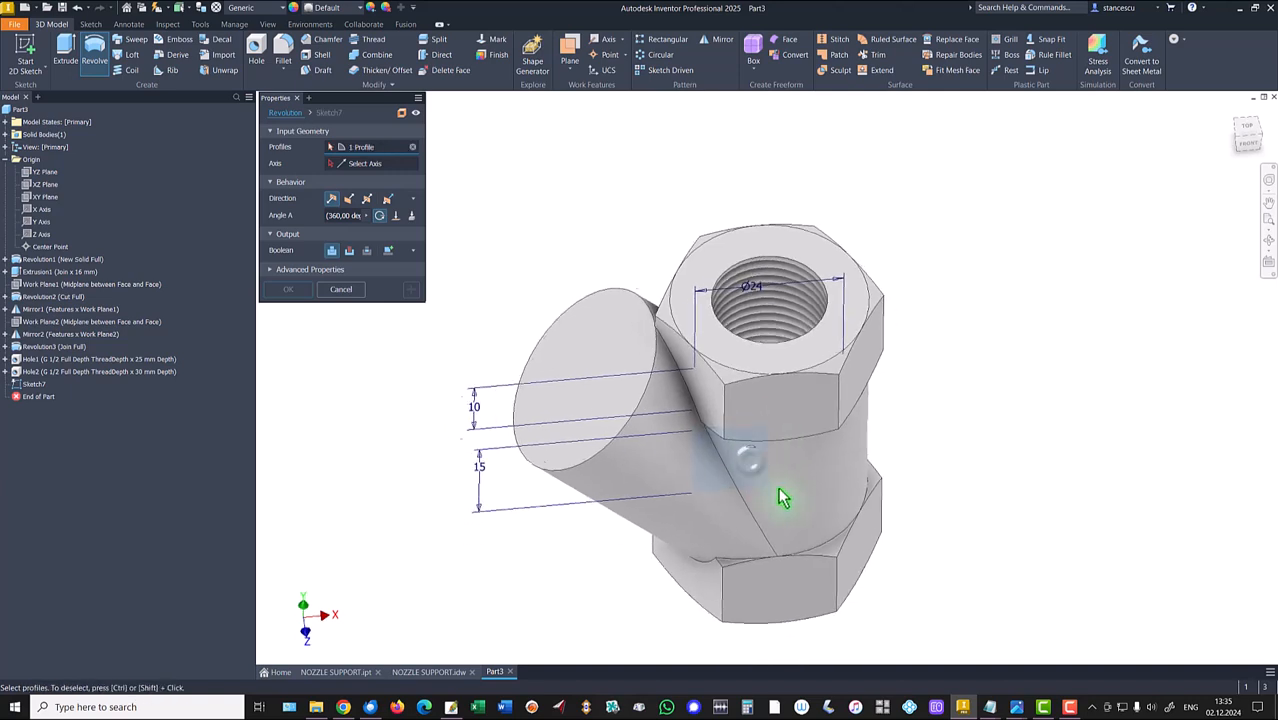
click(745, 347)
click(355, 164)
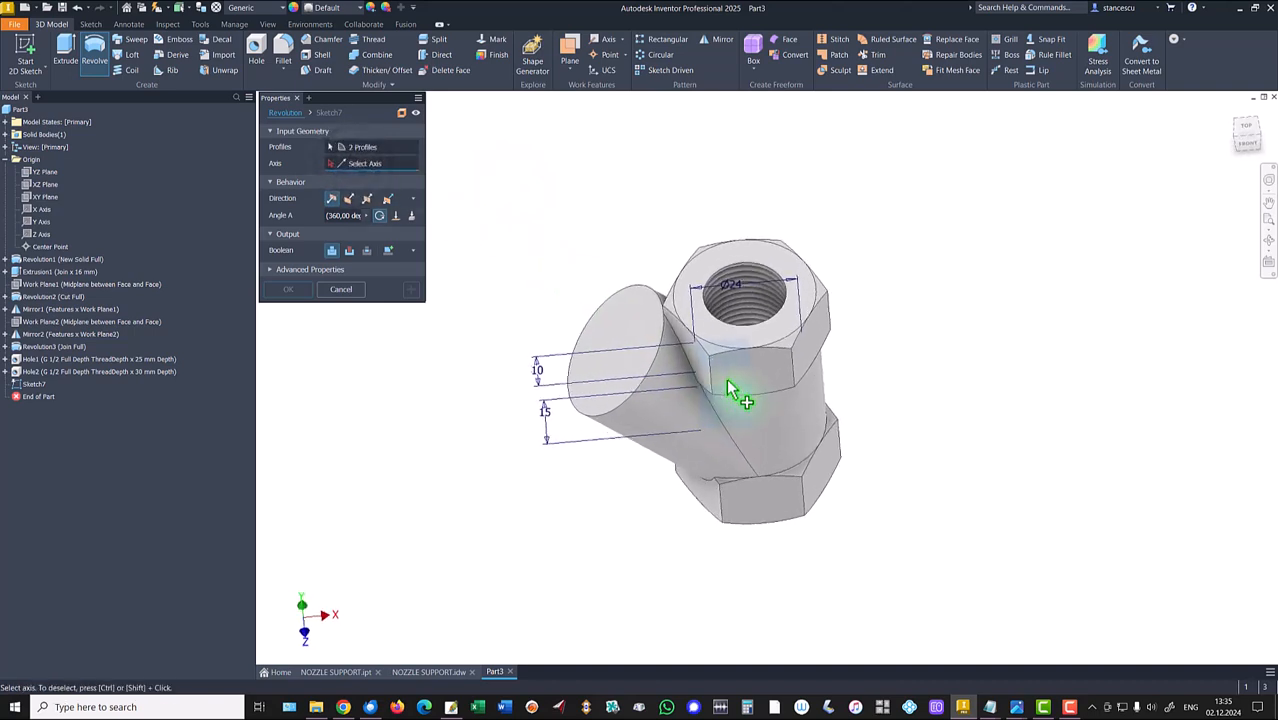
click(748, 356)
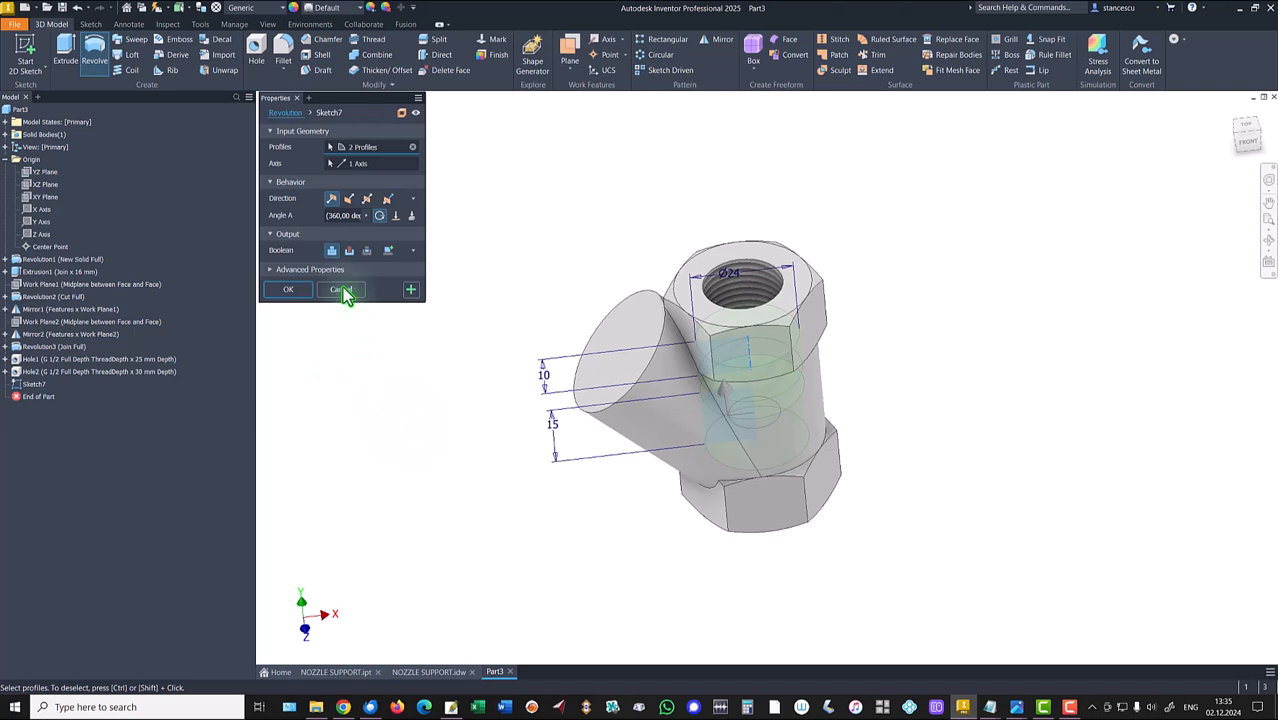
click(349, 251)
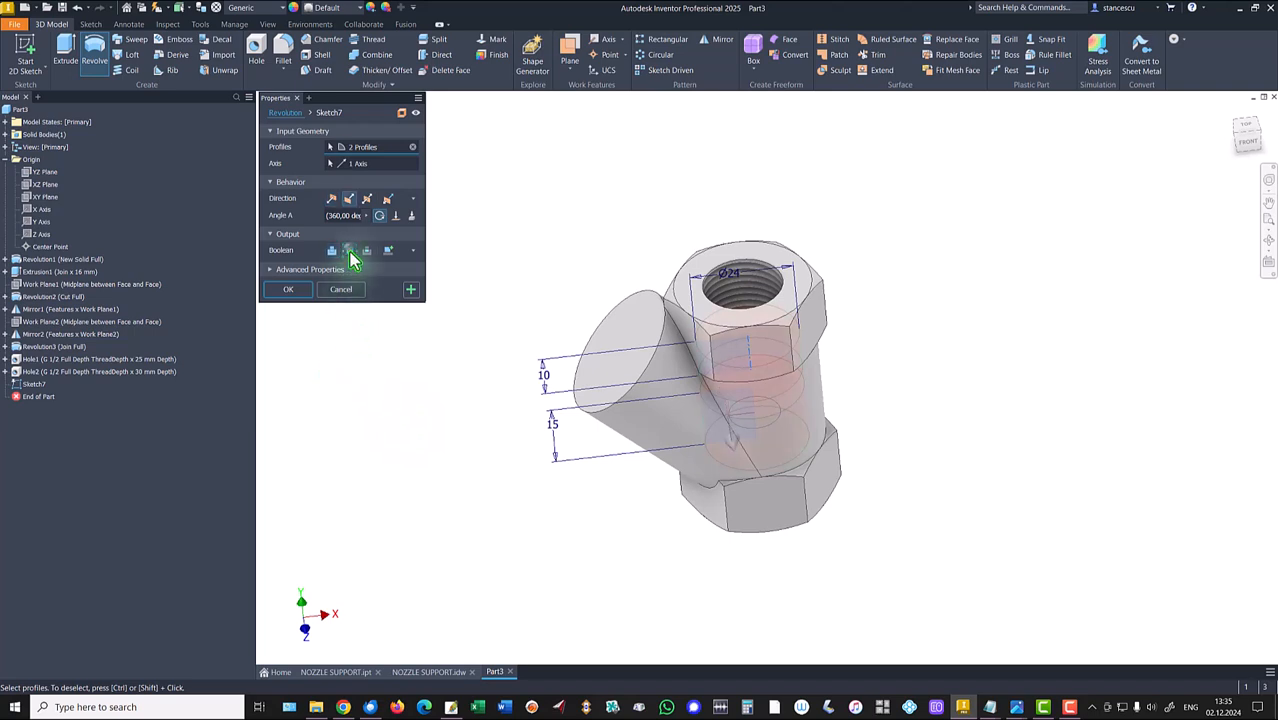
click(297, 289)
scroll(870, 357, up, 5)
shift+middle_drag(820, 364, 975, 325)
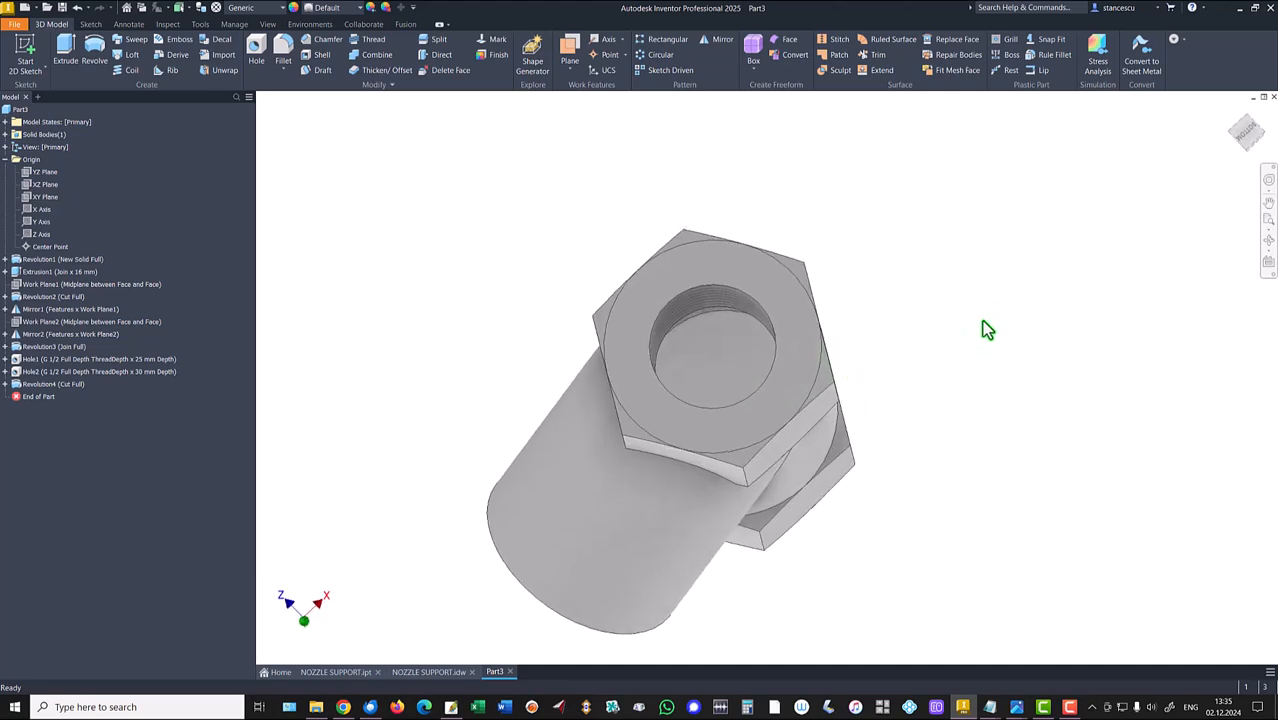
key(F6)
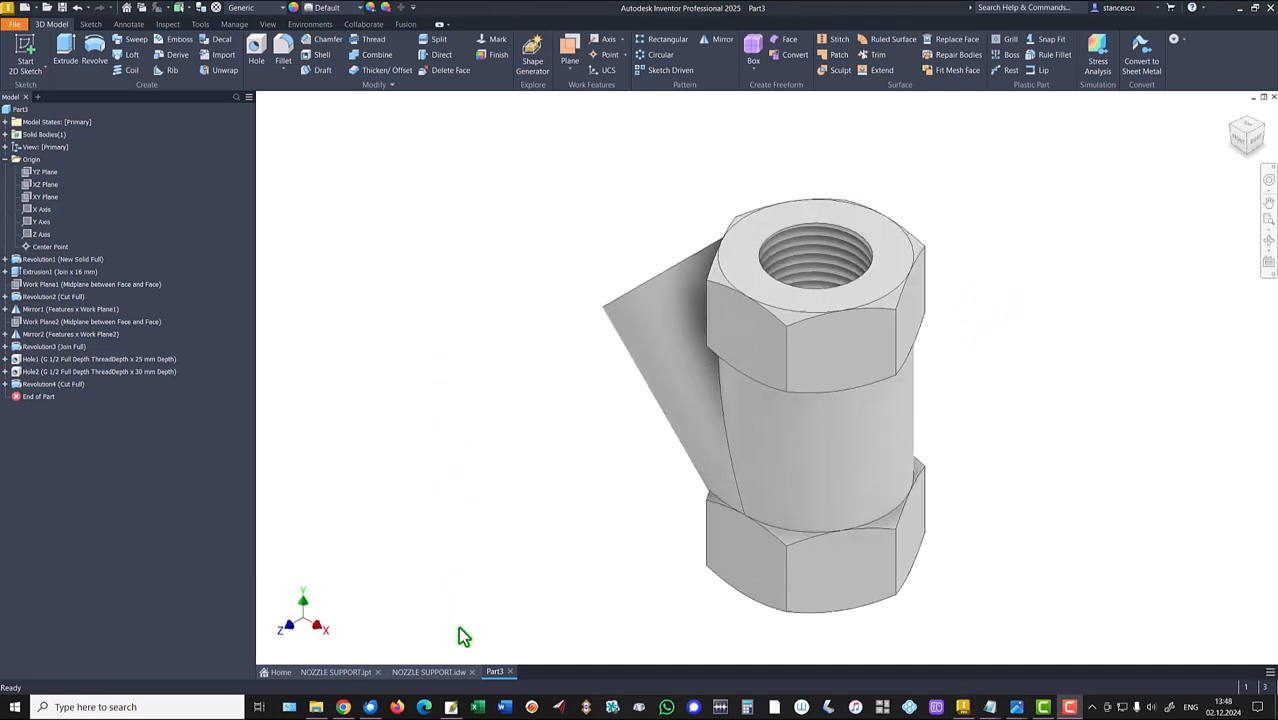
Check the 45-degree branch's bore and depth dimensions in the NOZZLE SUPPORT.idw drawing and return to Part3.
click(428, 672)
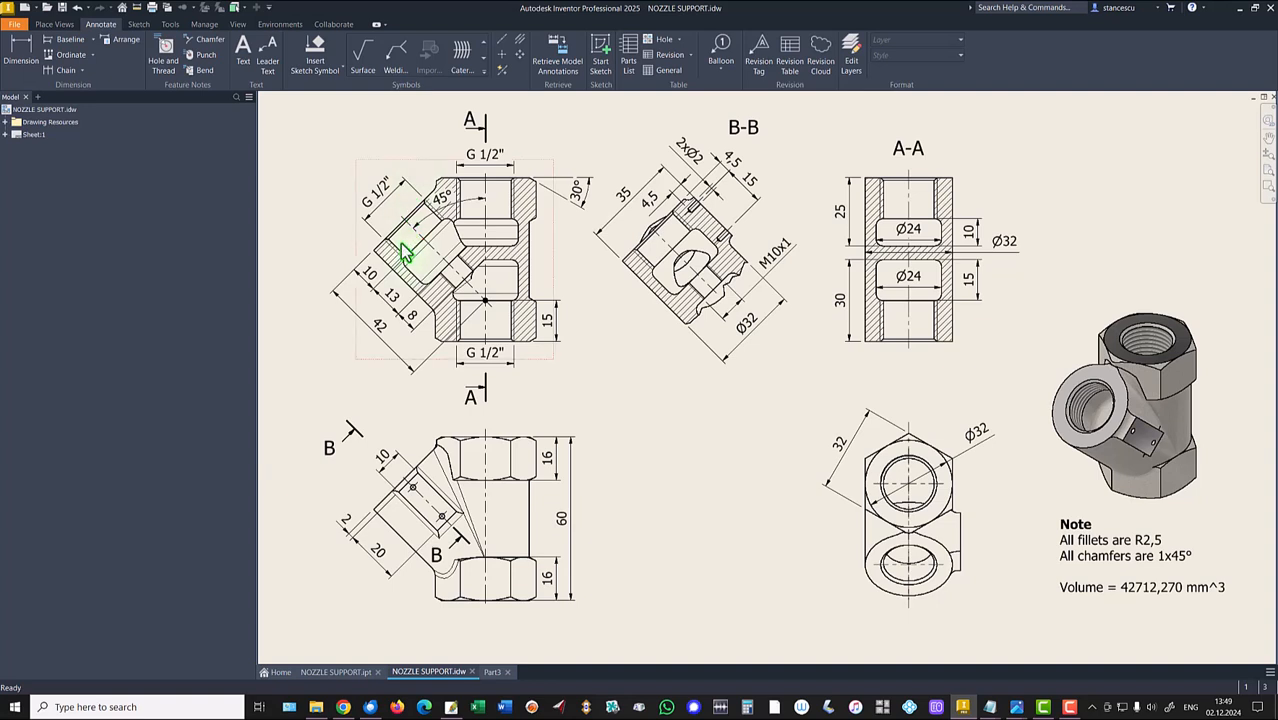
click(357, 276)
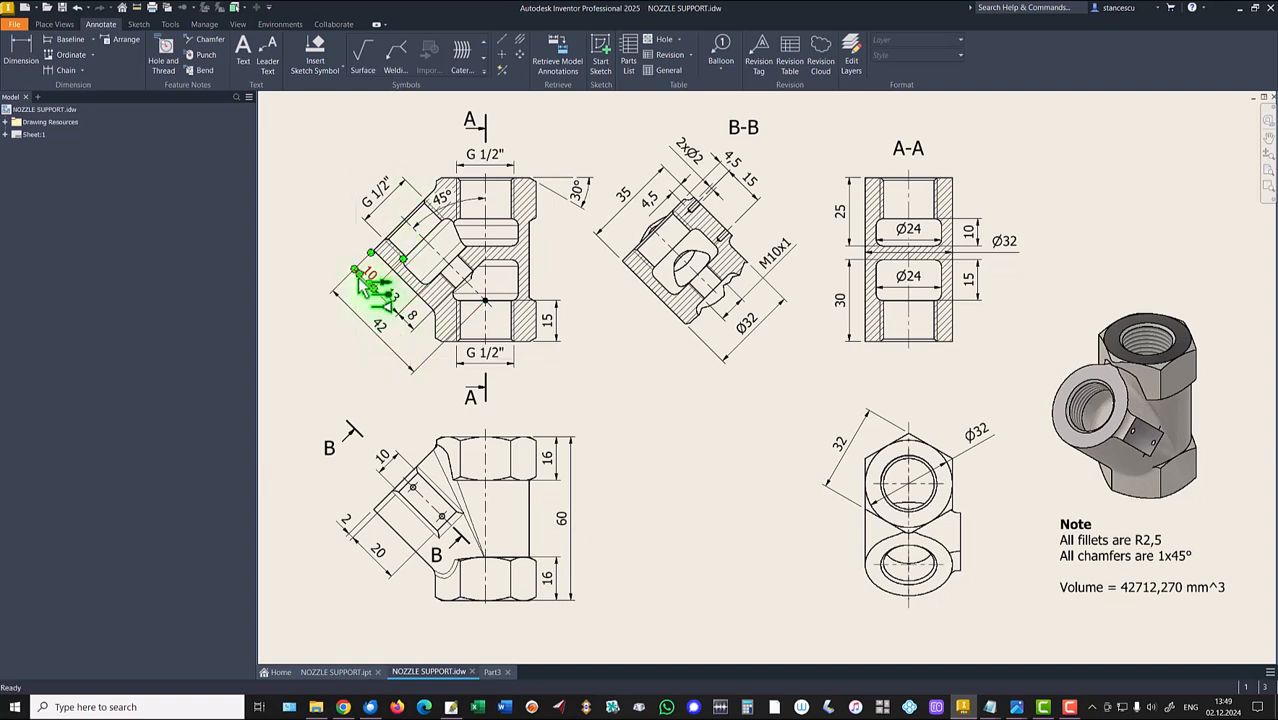
drag(372, 278, 416, 317)
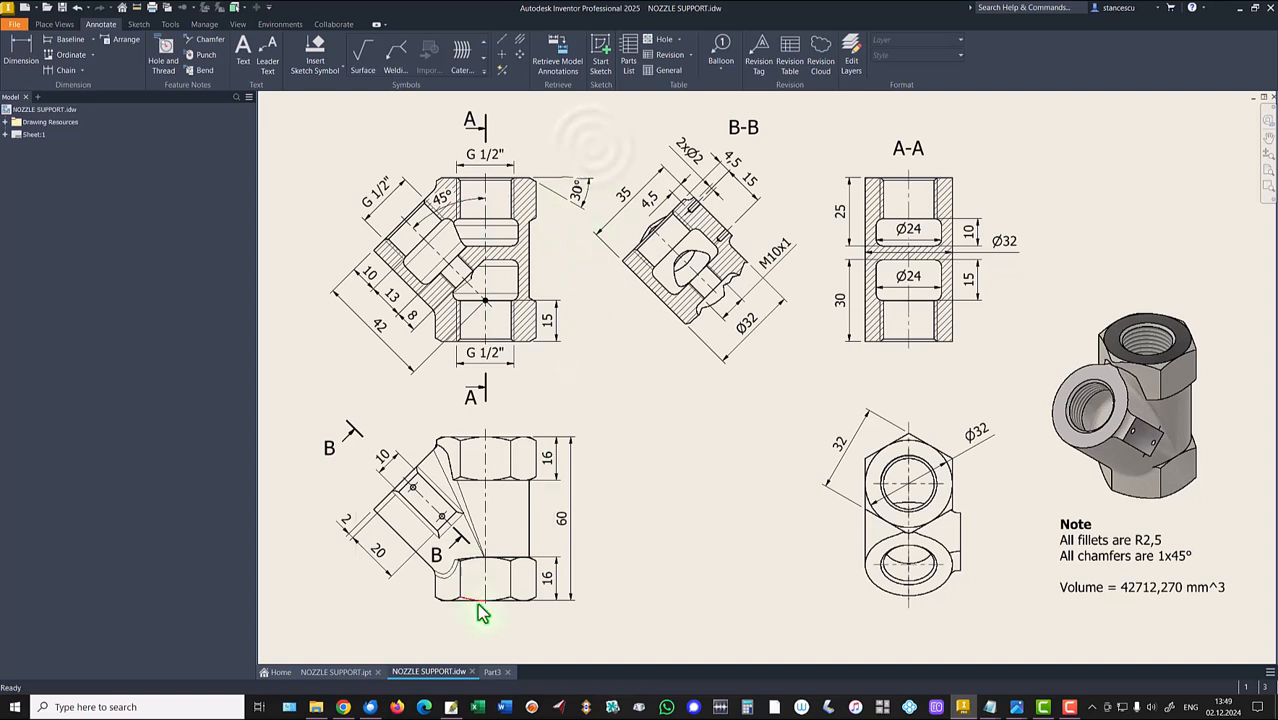
click(493, 670)
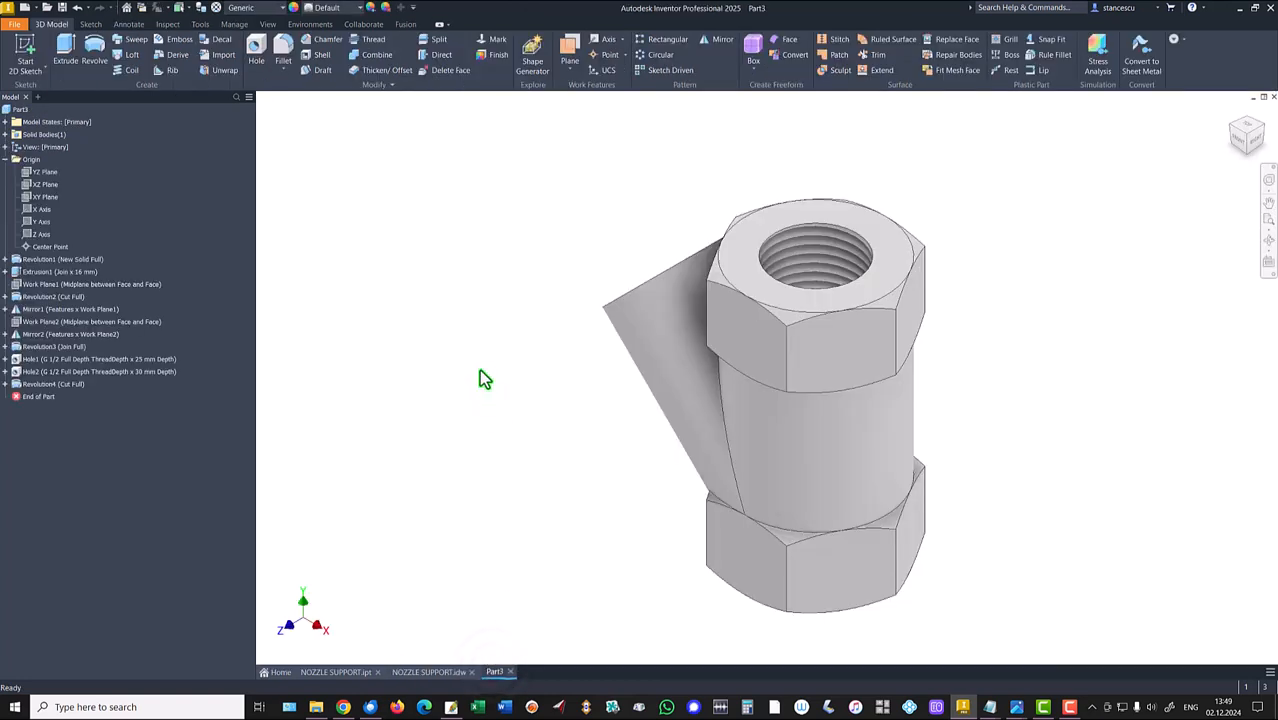
Create a work axis through the cylindrical face of the angled branch.
click(603, 39)
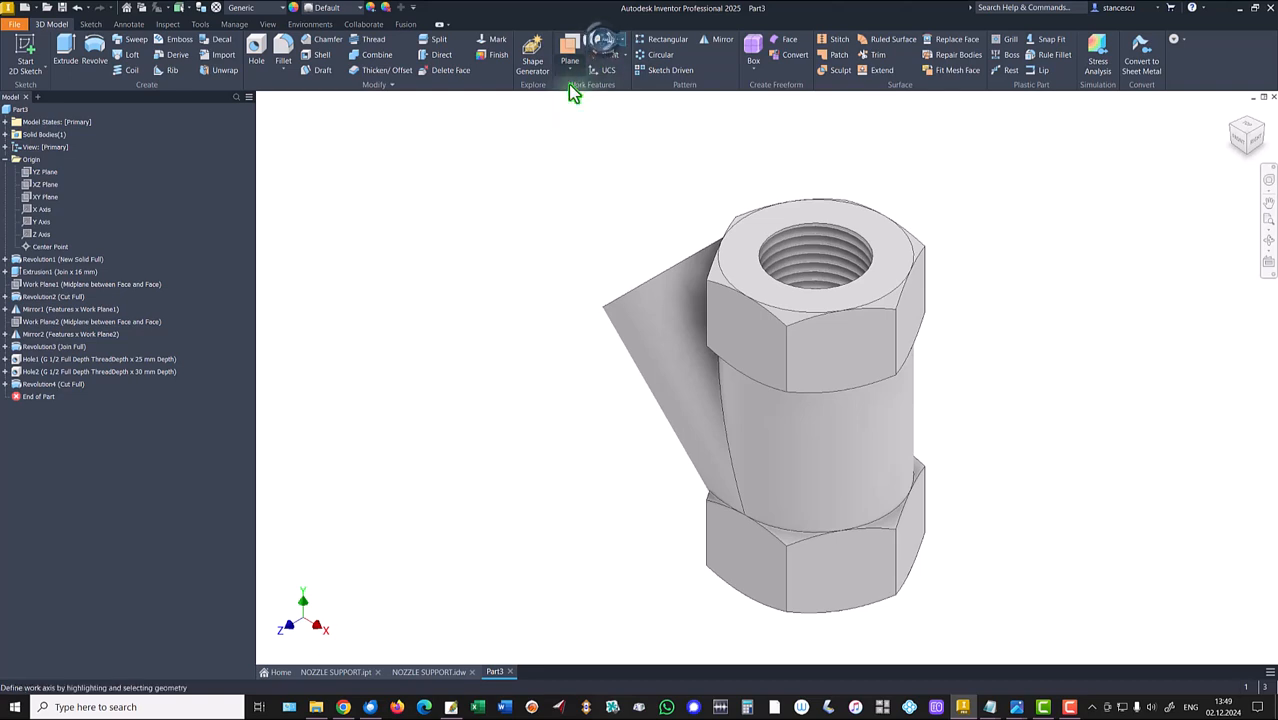
click(563, 314)
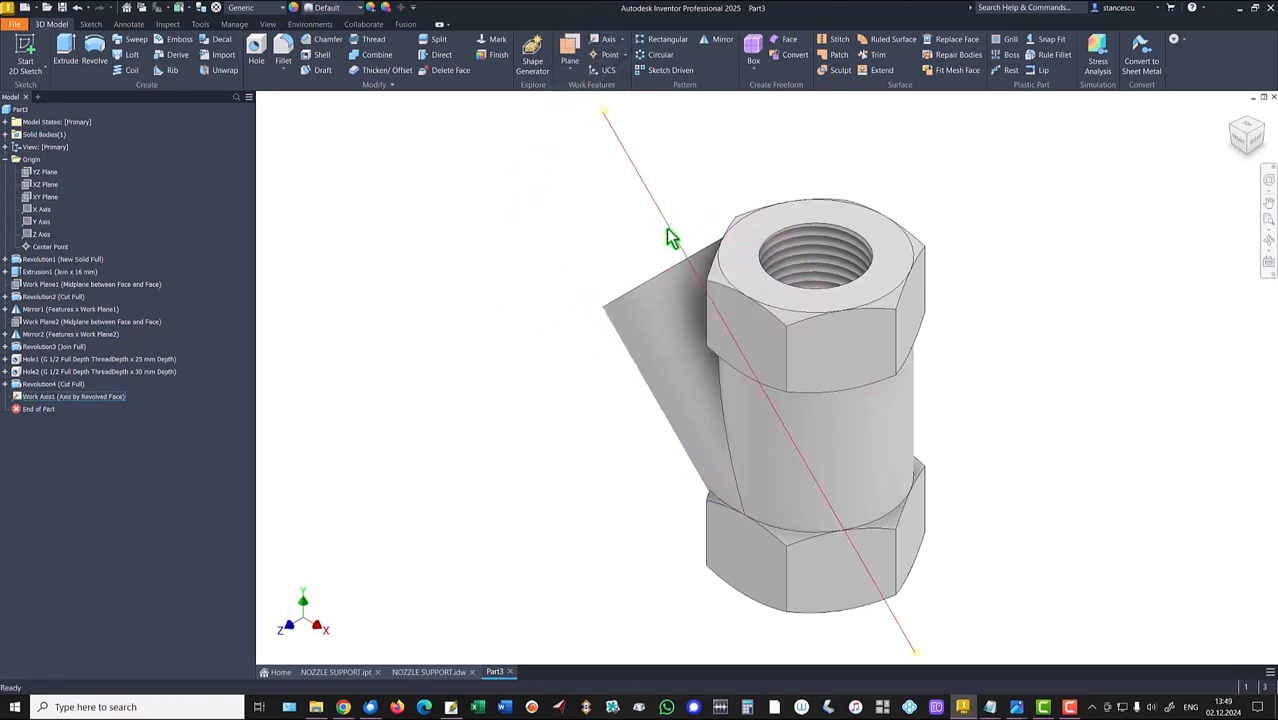
click(558, 238)
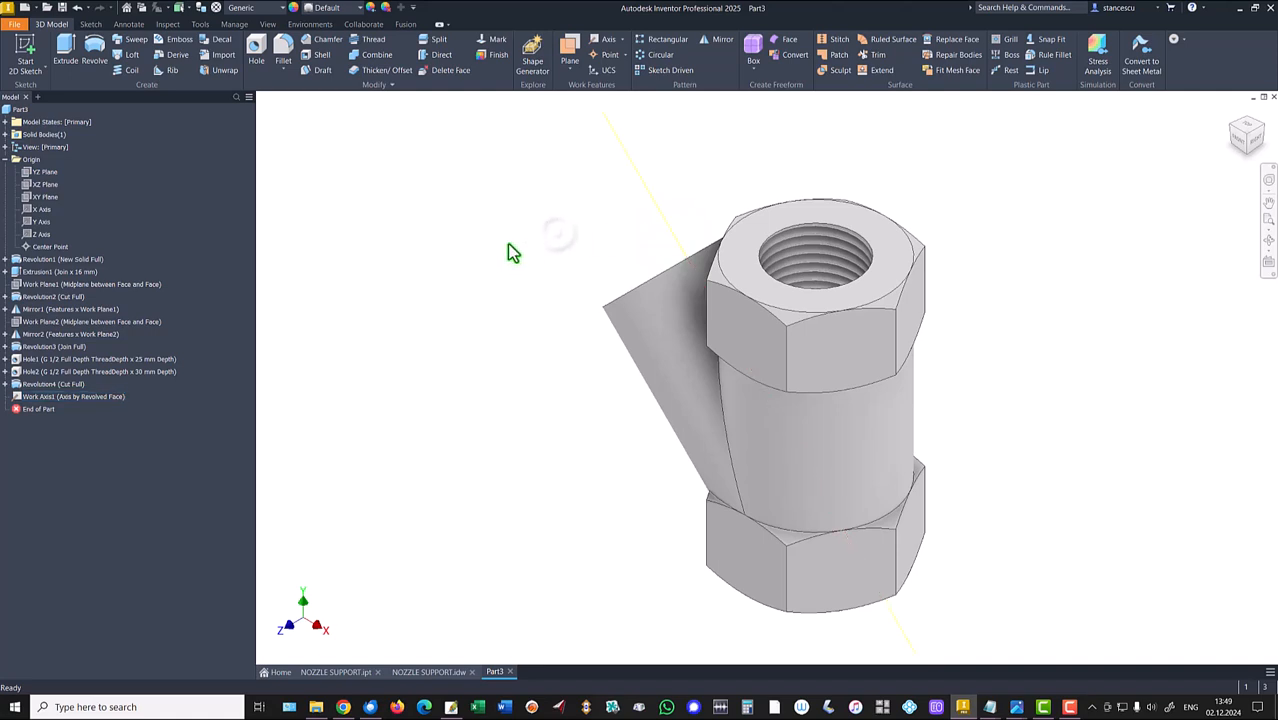
Start a sketch on the part's XY plane and slice the model at the sketch plane.
click(44, 197)
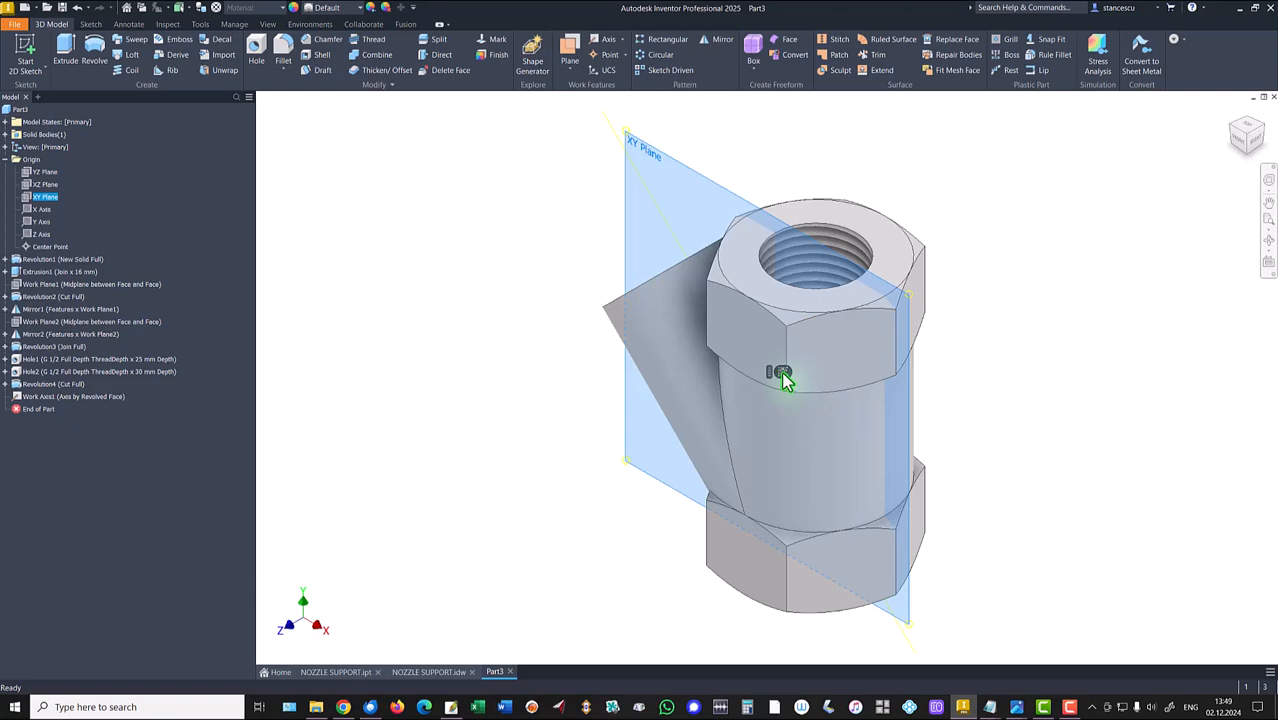
click(779, 372)
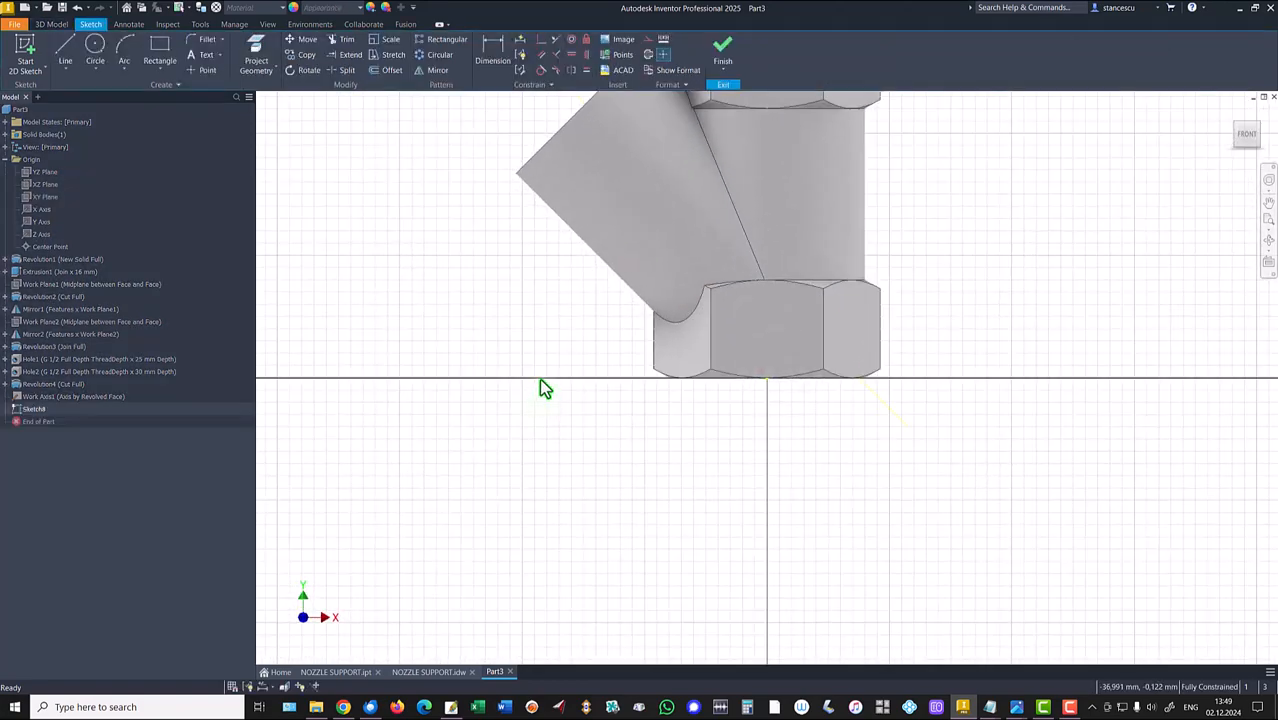
key(F7)
key(Home)
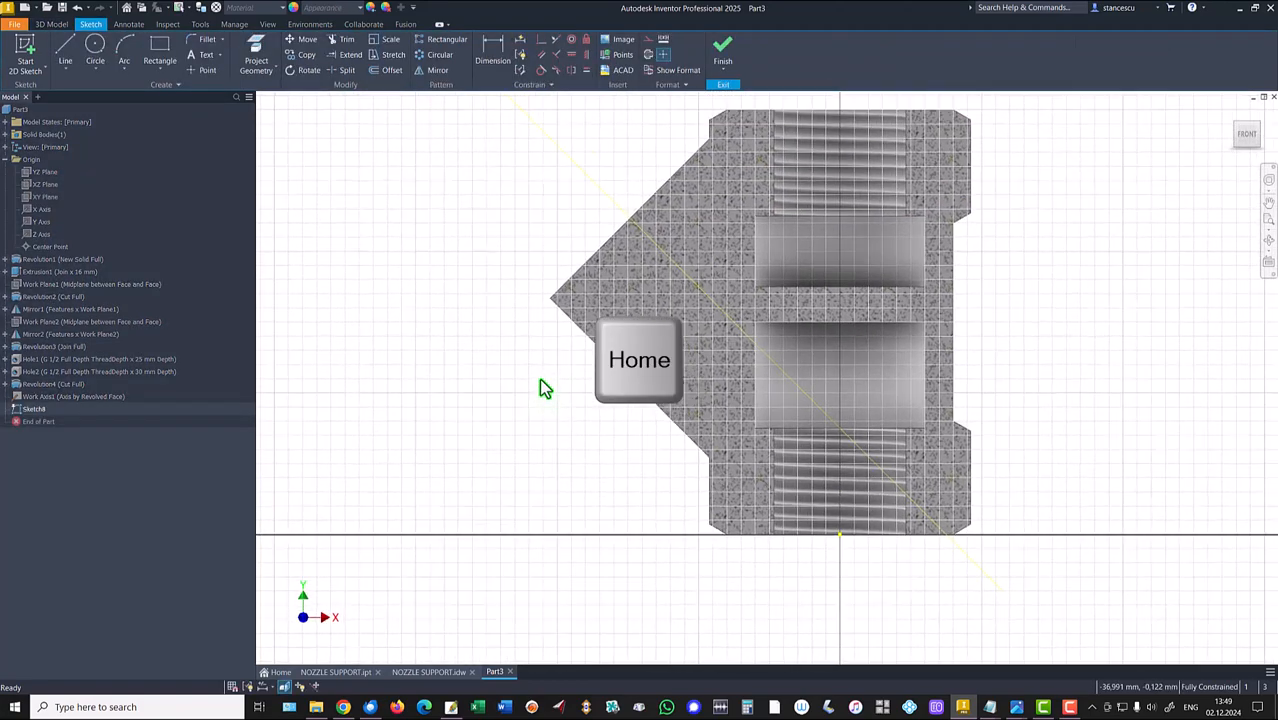
Project the branch's work axis into the sketch and hide the original work axis.
click(256, 52)
click(627, 240)
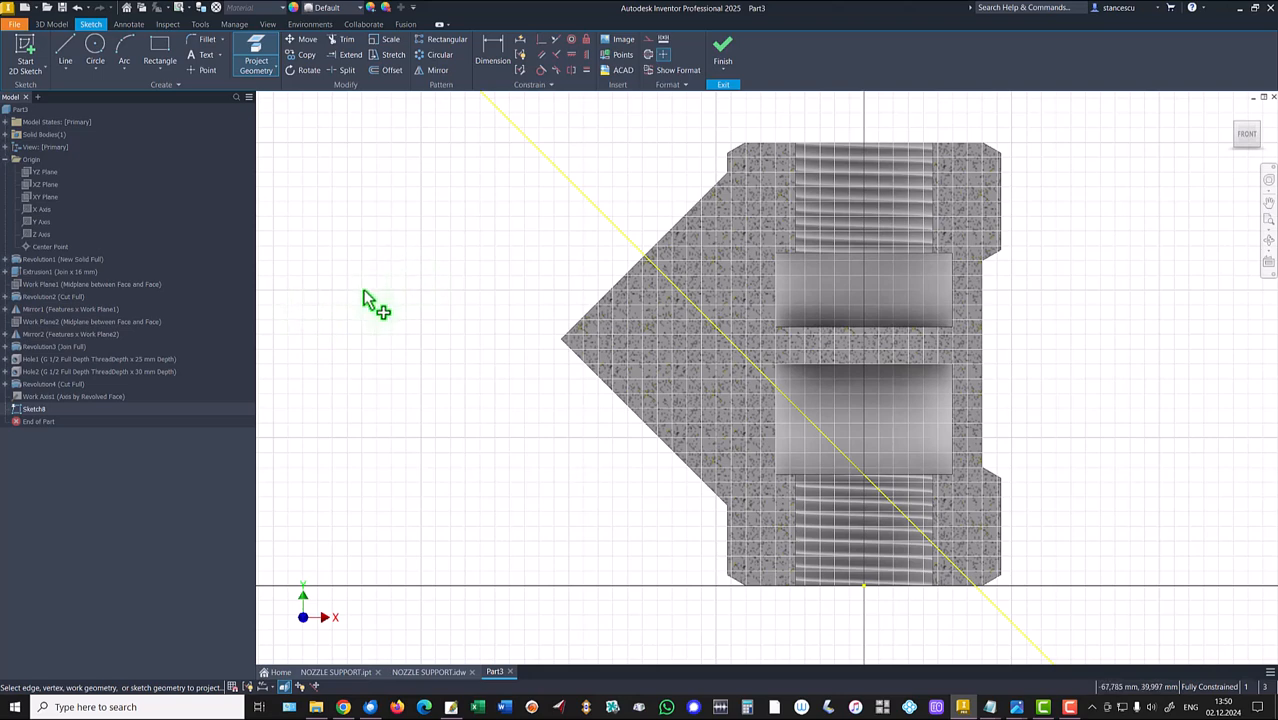
key(Escape)
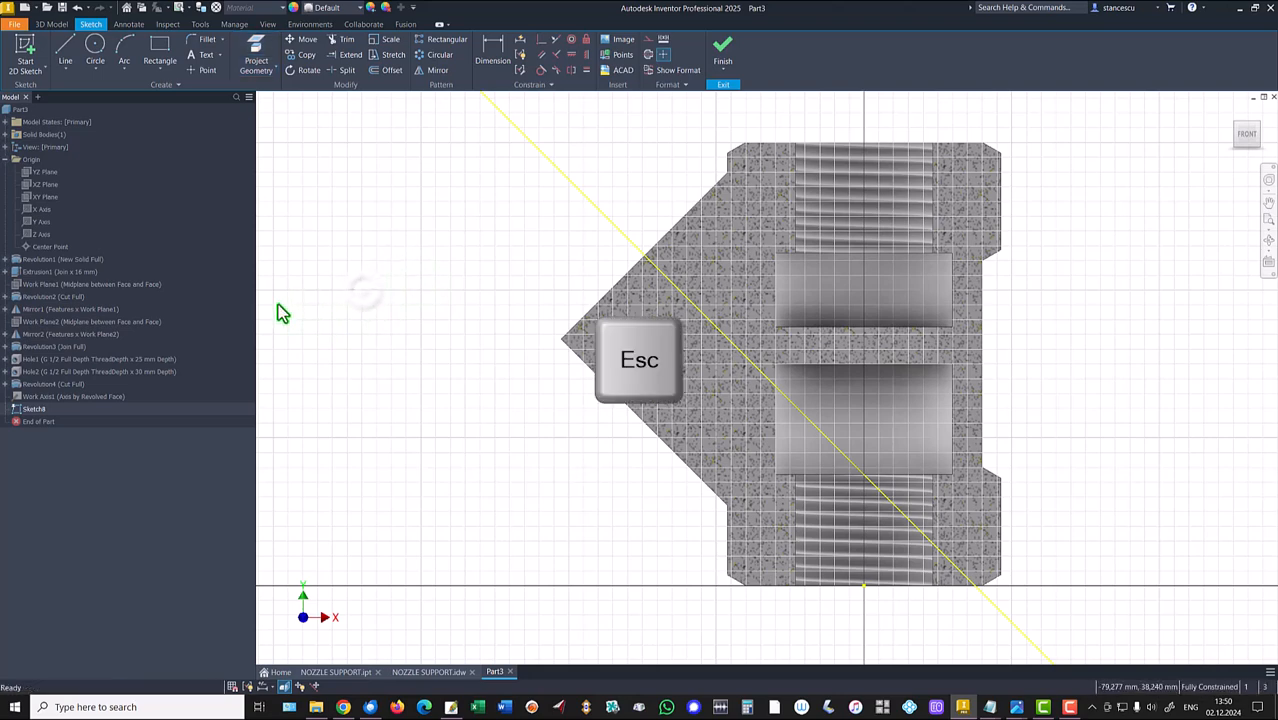
right_click(47, 397)
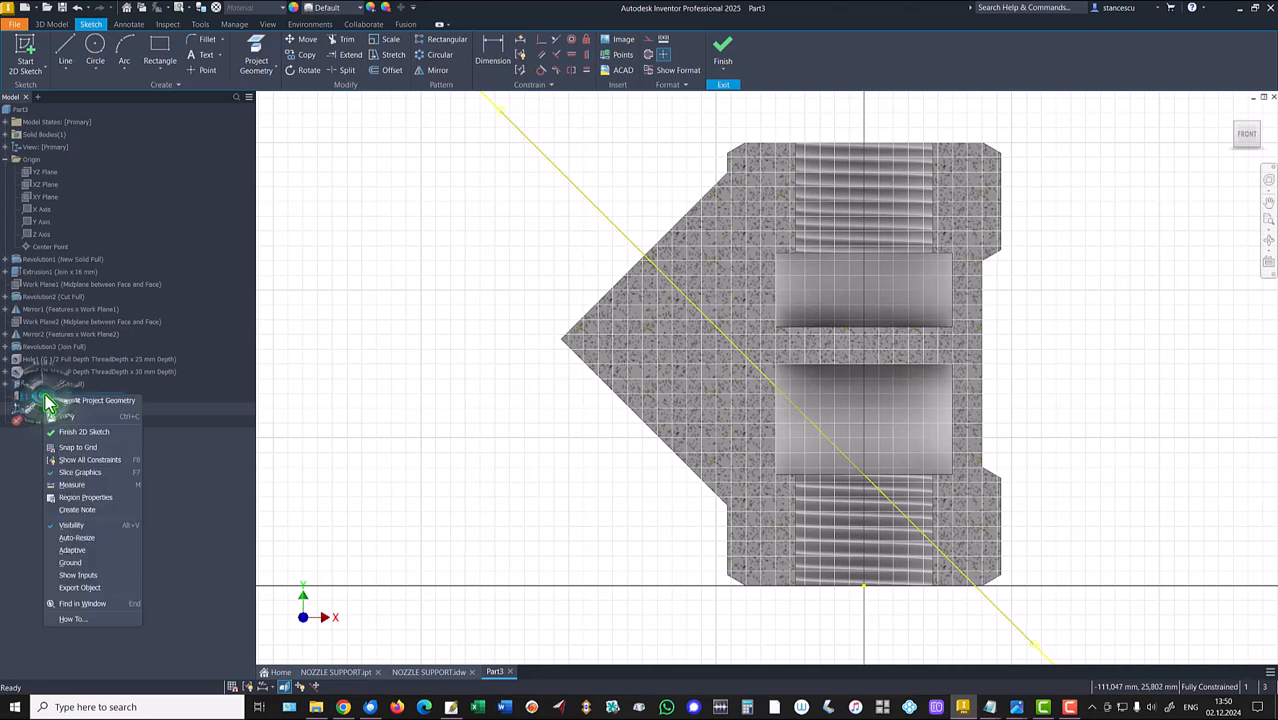
click(80, 527)
click(437, 331)
Convert the projected branch axis line to a centerline.
drag(632, 186, 561, 231)
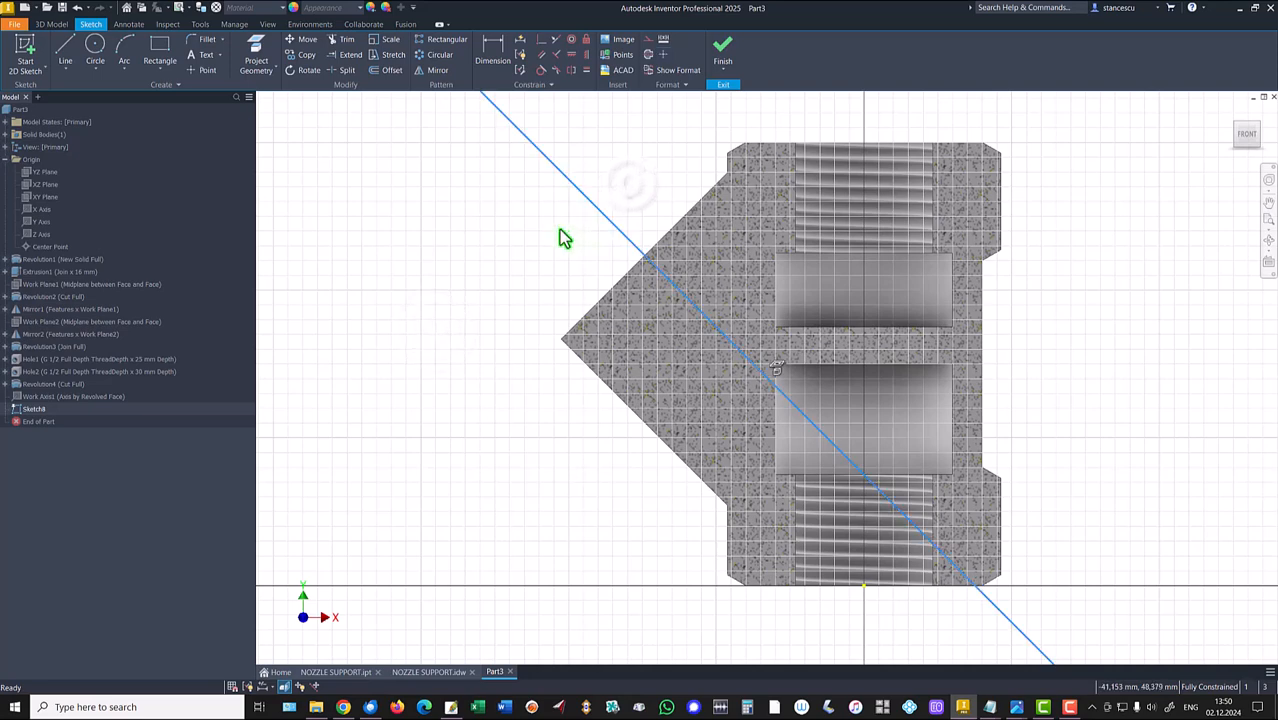
click(648, 57)
click(446, 234)
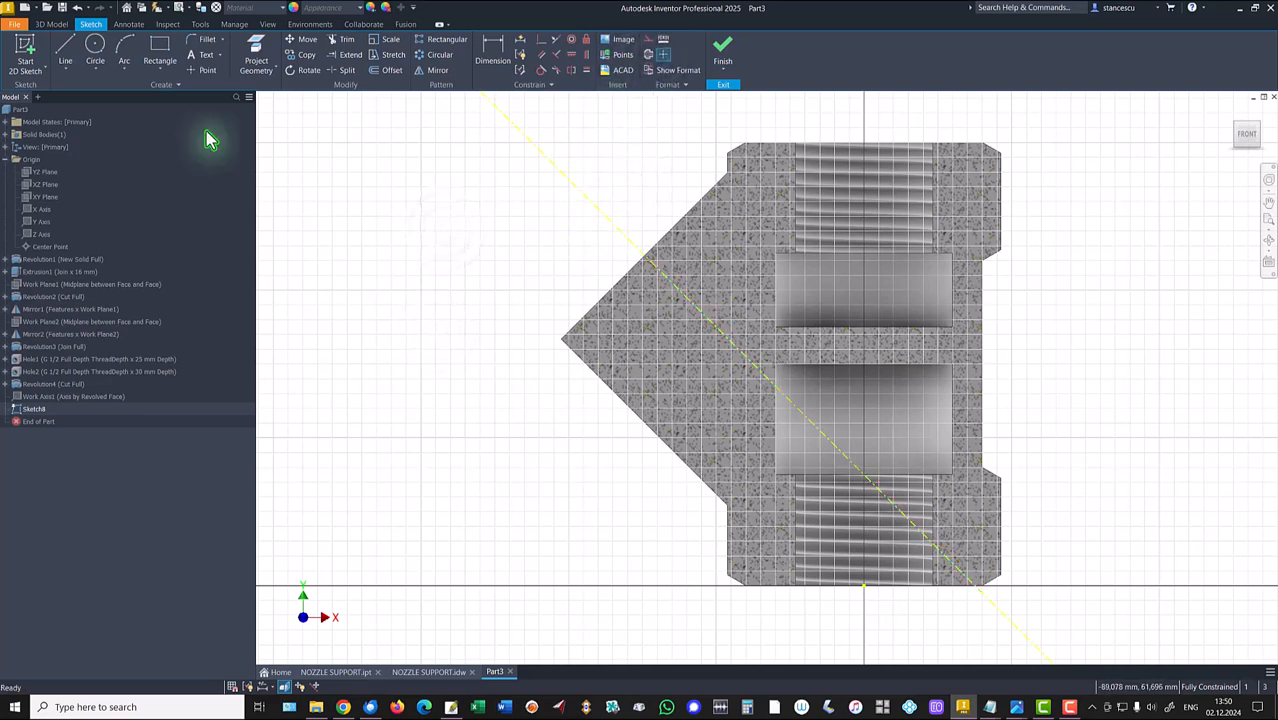
Project the branch's sloped end-face edge into the sketch for use with a three-point rectangle.
click(166, 74)
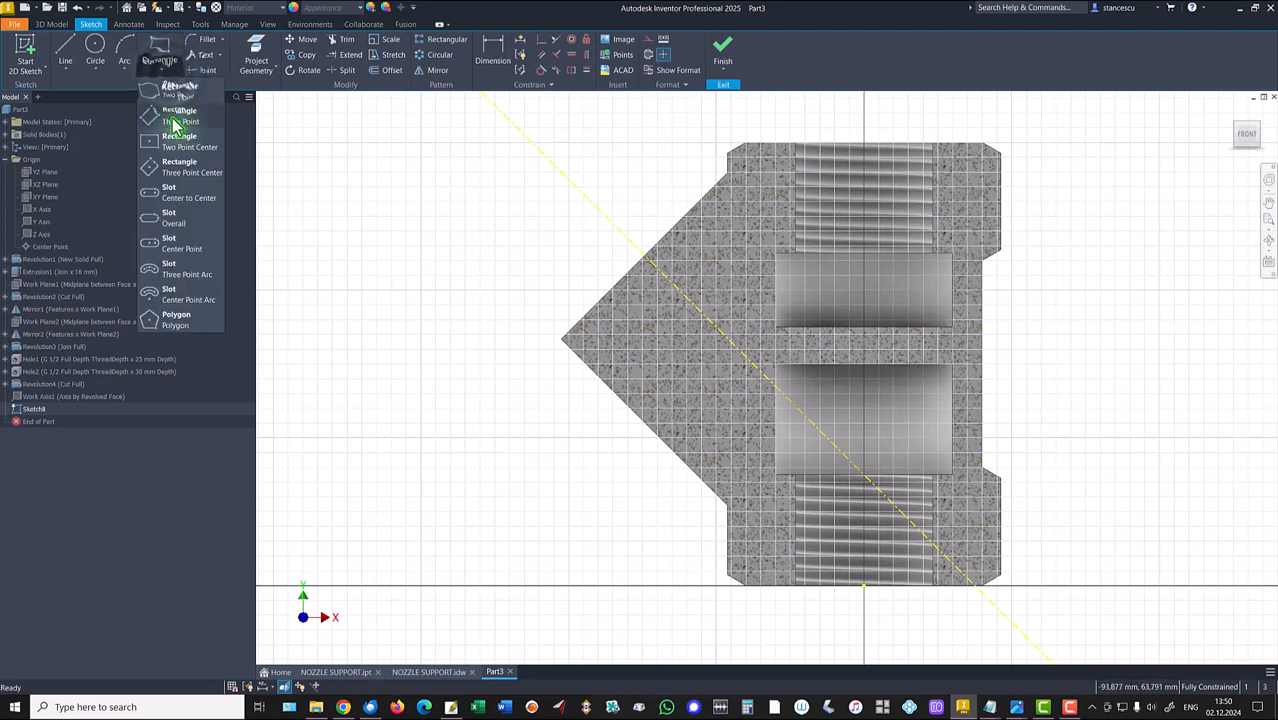
click(174, 121)
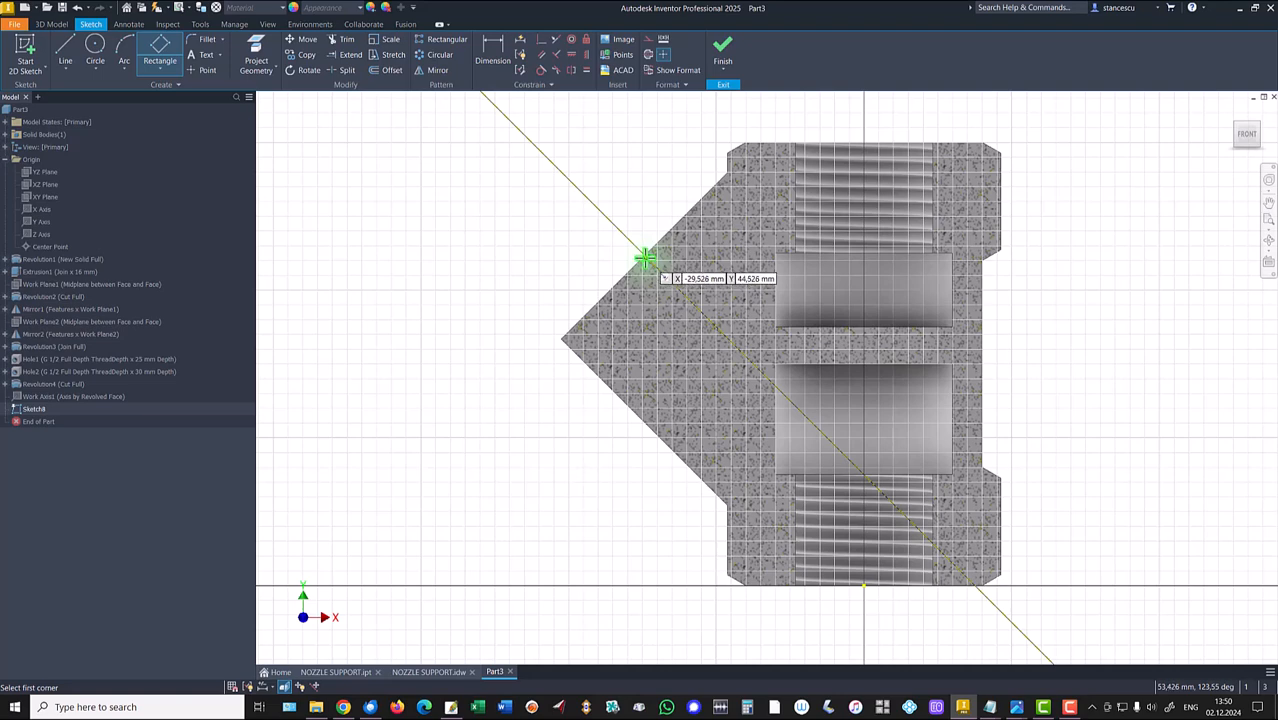
click(260, 44)
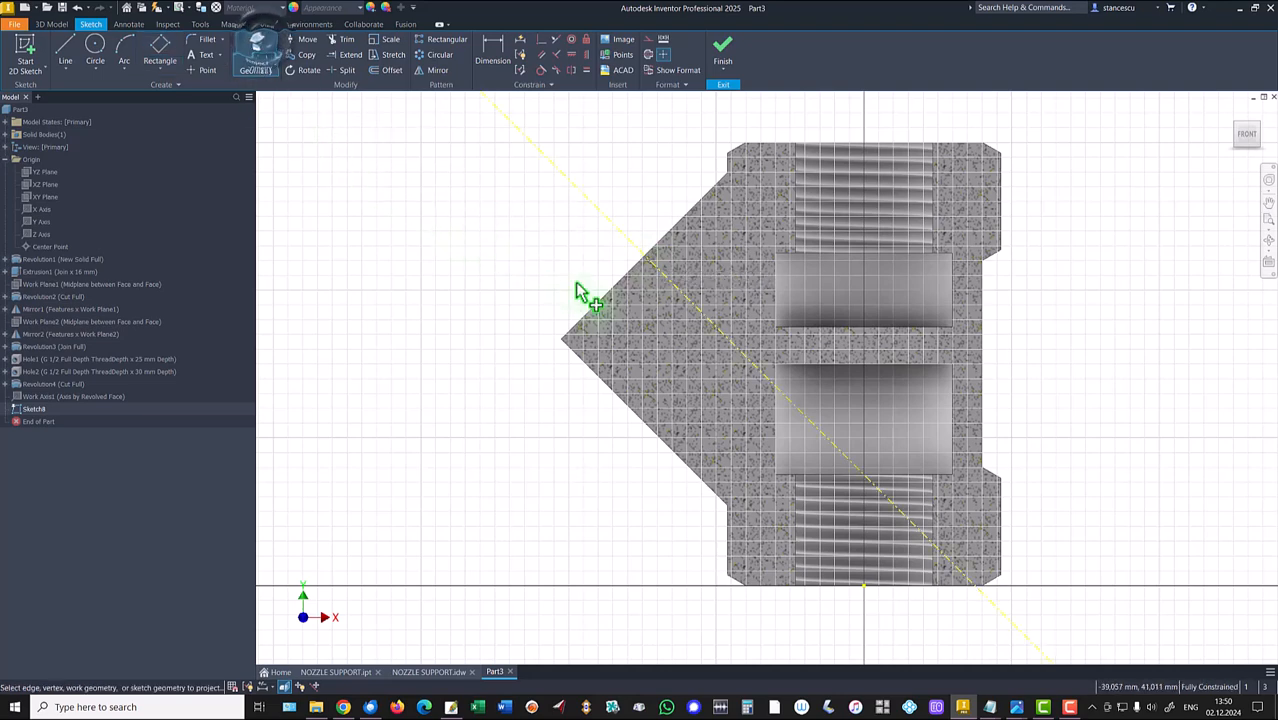
click(590, 312)
Draw a three-point rectangle about 33.6 mm long along the branch centerline, starting where the centerline meets the projected end edge.
click(157, 55)
click(647, 258)
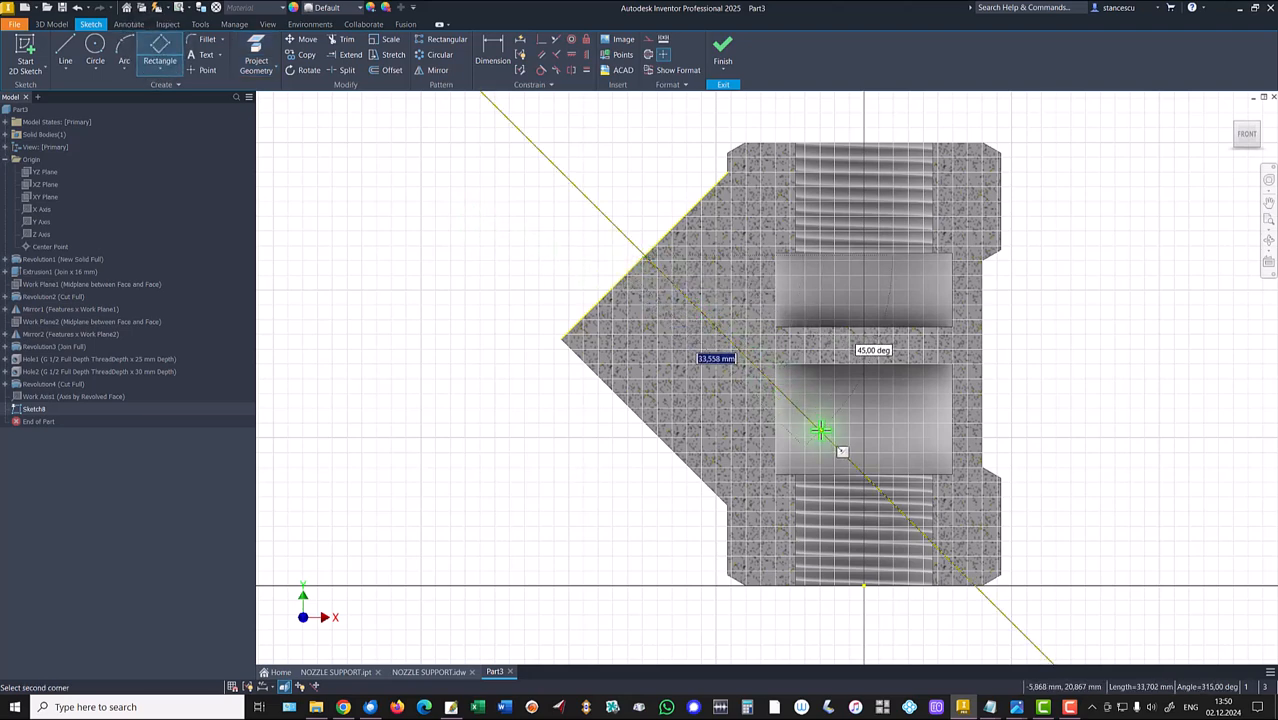
click(820, 430)
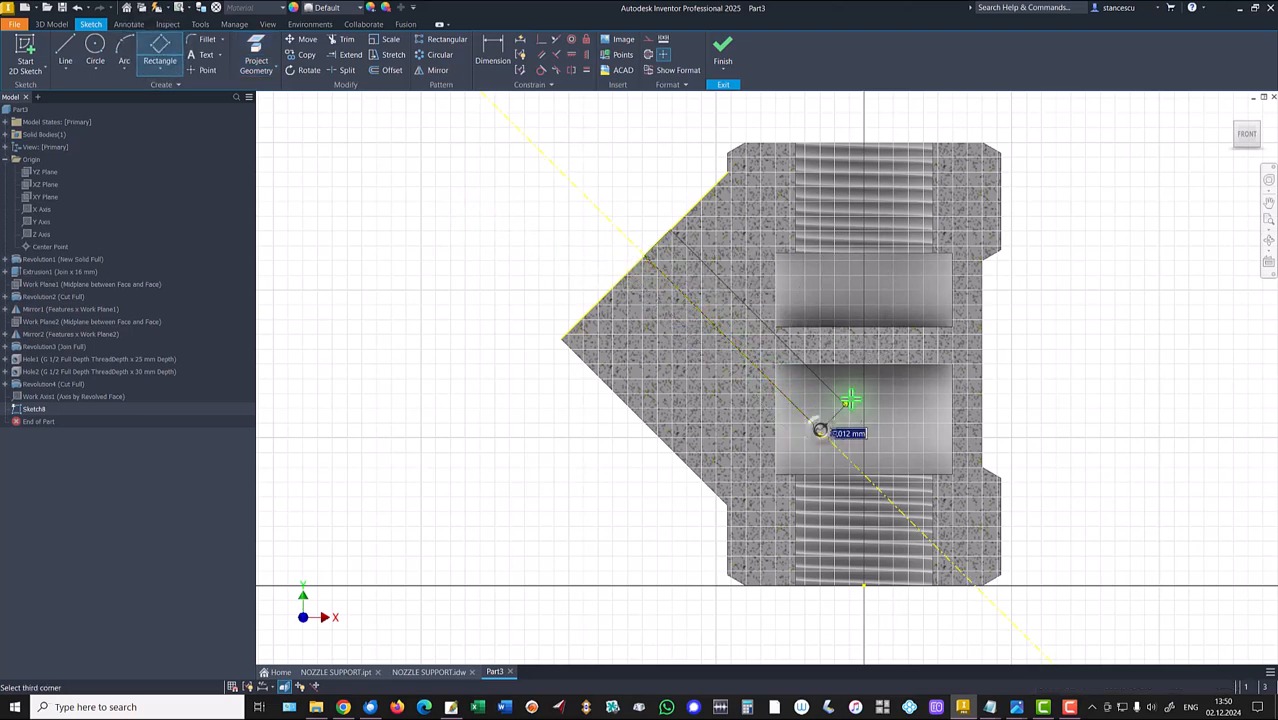
click(896, 356)
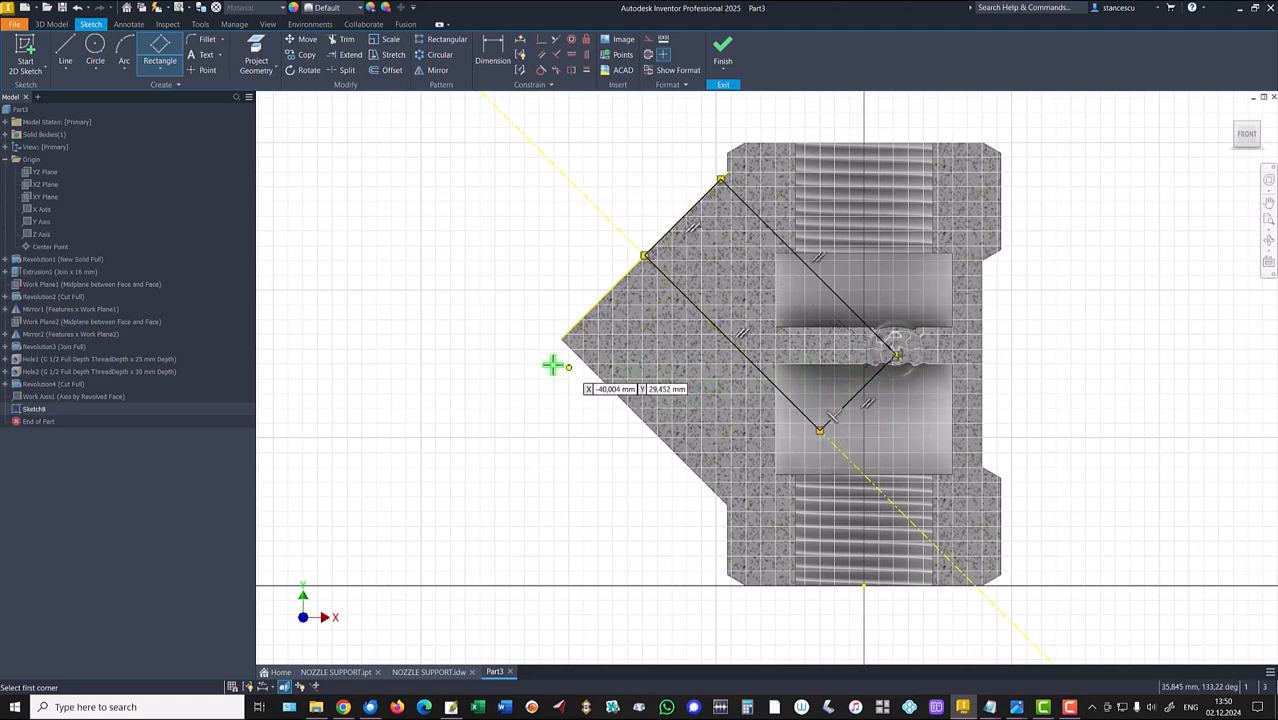
key(Escape)
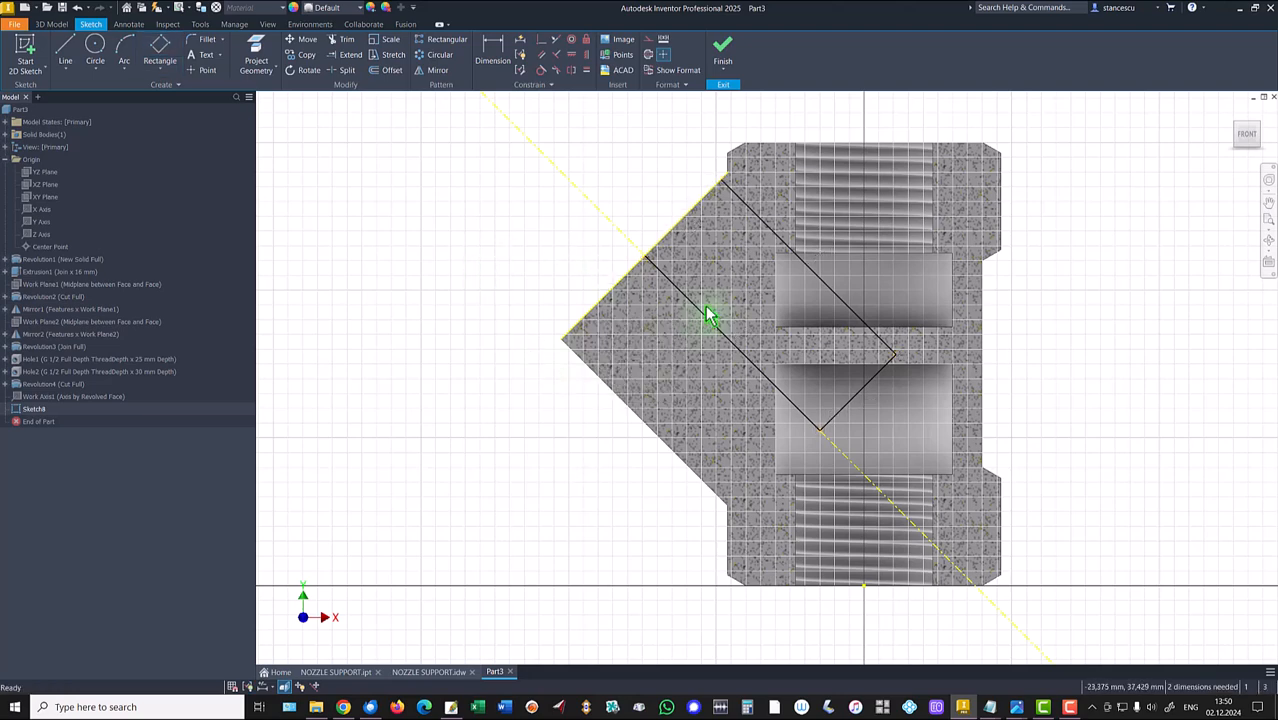
Align the rectangle's free inner corner vertically with the sketch origin point using a Vertical constraint.
click(588, 58)
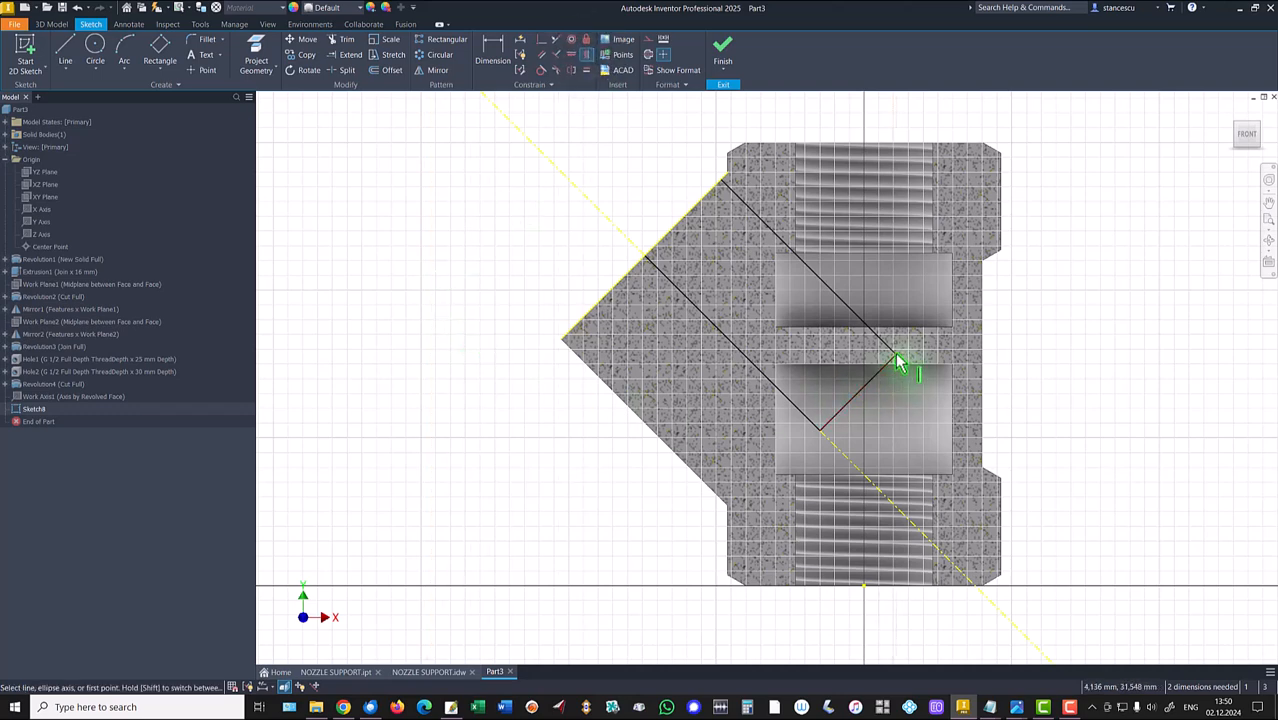
click(864, 586)
key(Escape)
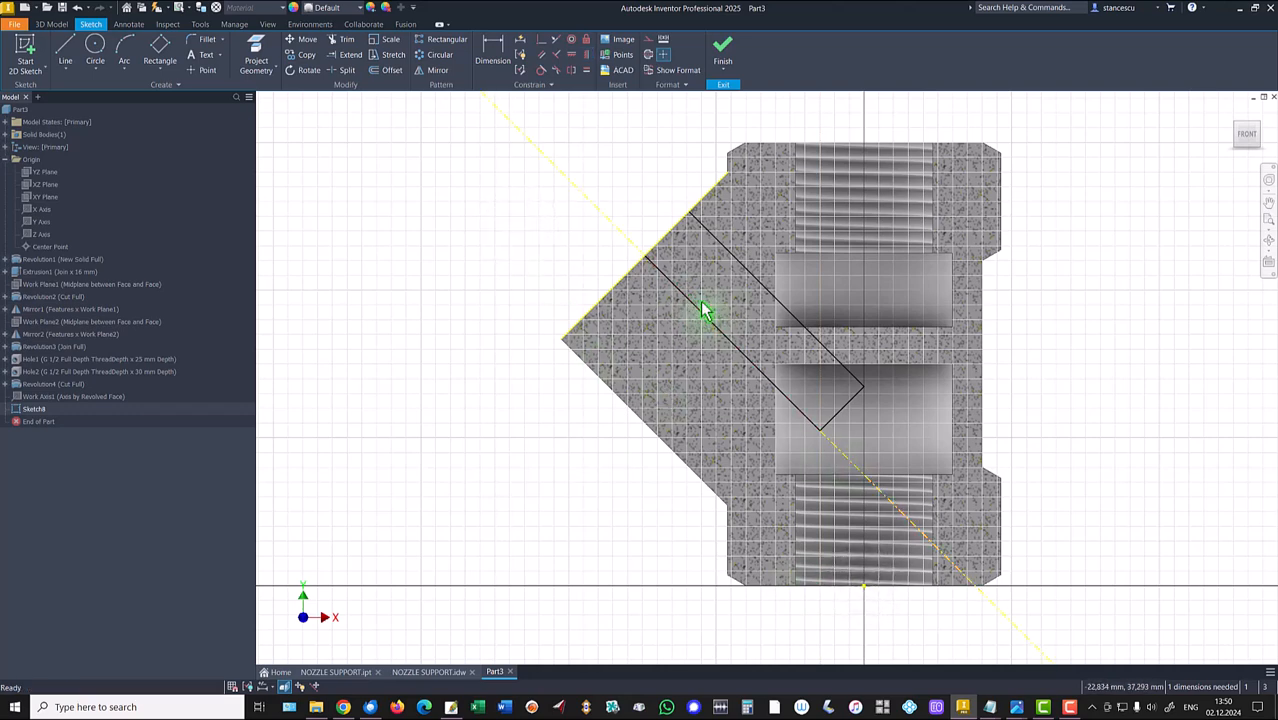
Dimension the rectangle's long side lying on the branch centerline.
click(519, 240)
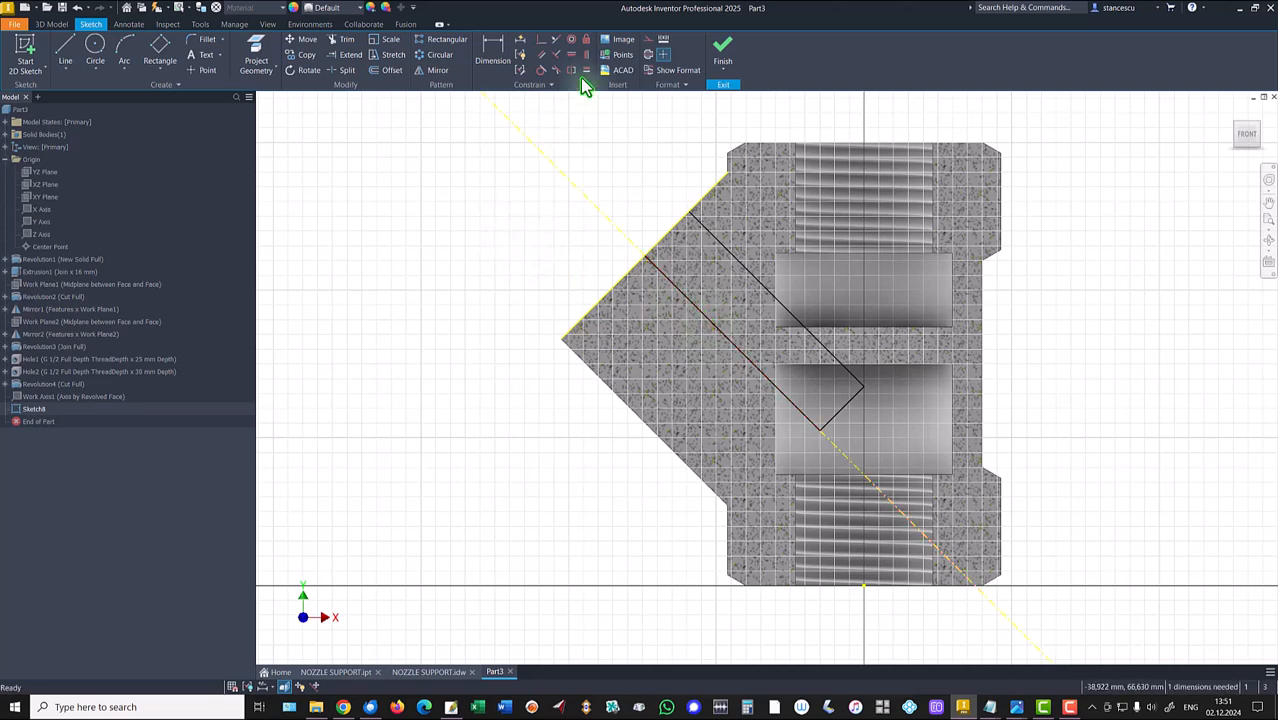
click(492, 50)
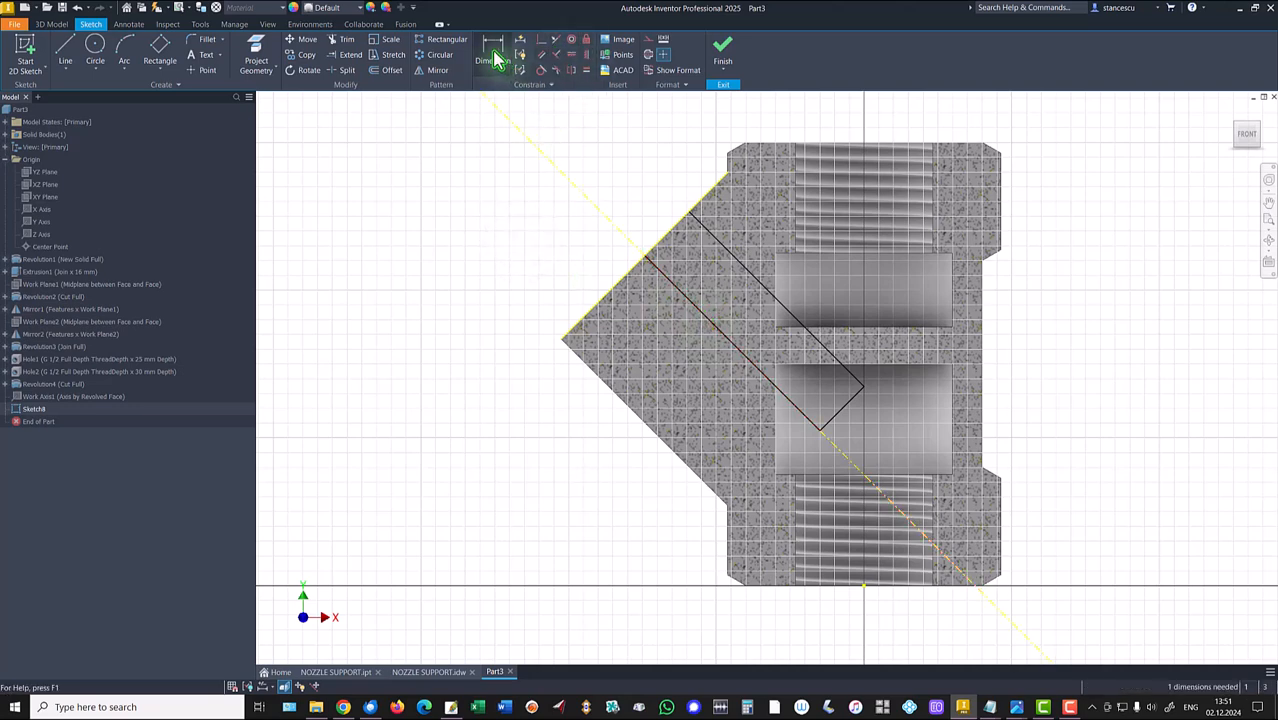
click(714, 326)
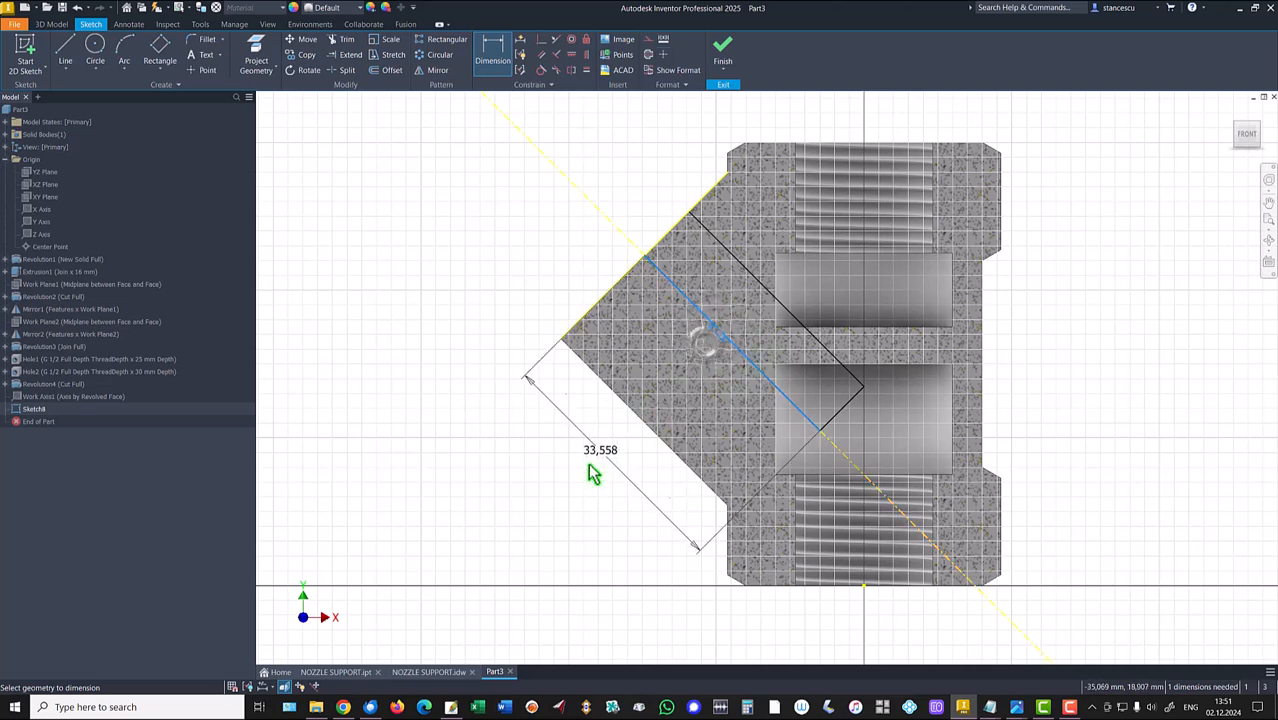
Dimension the rectangle's far edge from the branch's end face as 10+13+8 mm and finish the sketch.
click(566, 490)
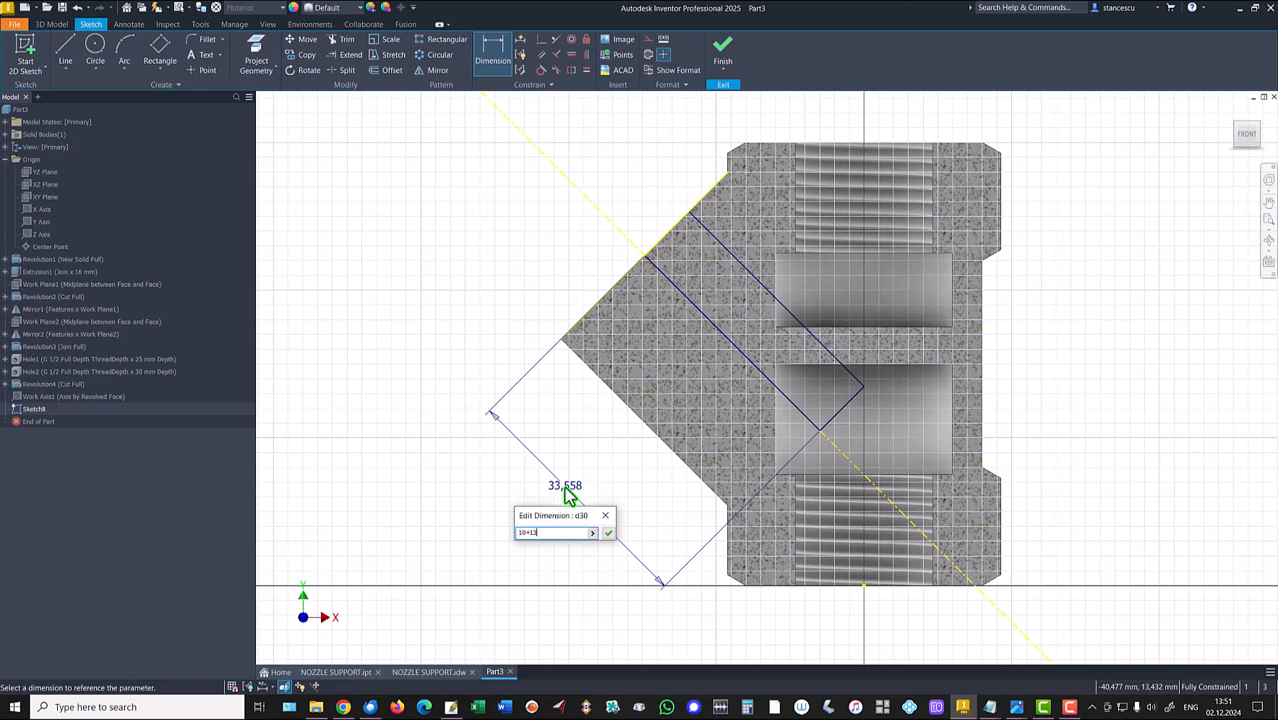
key(Return)
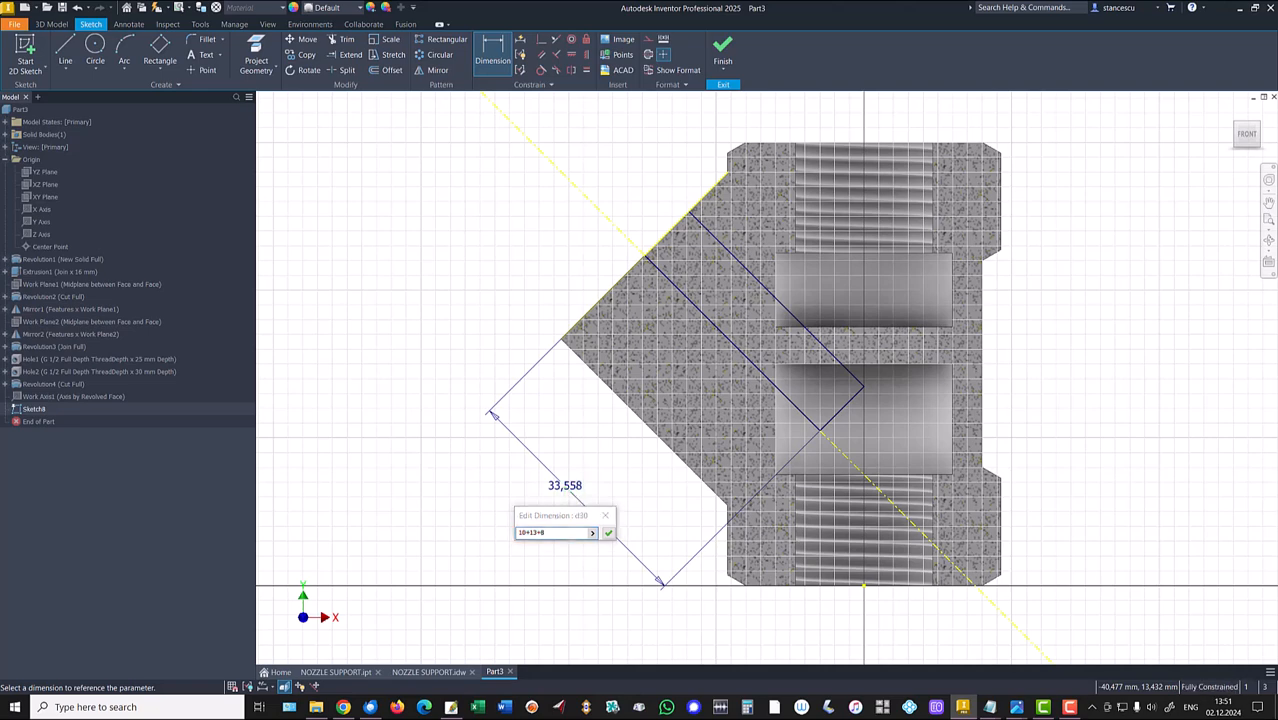
click(608, 532)
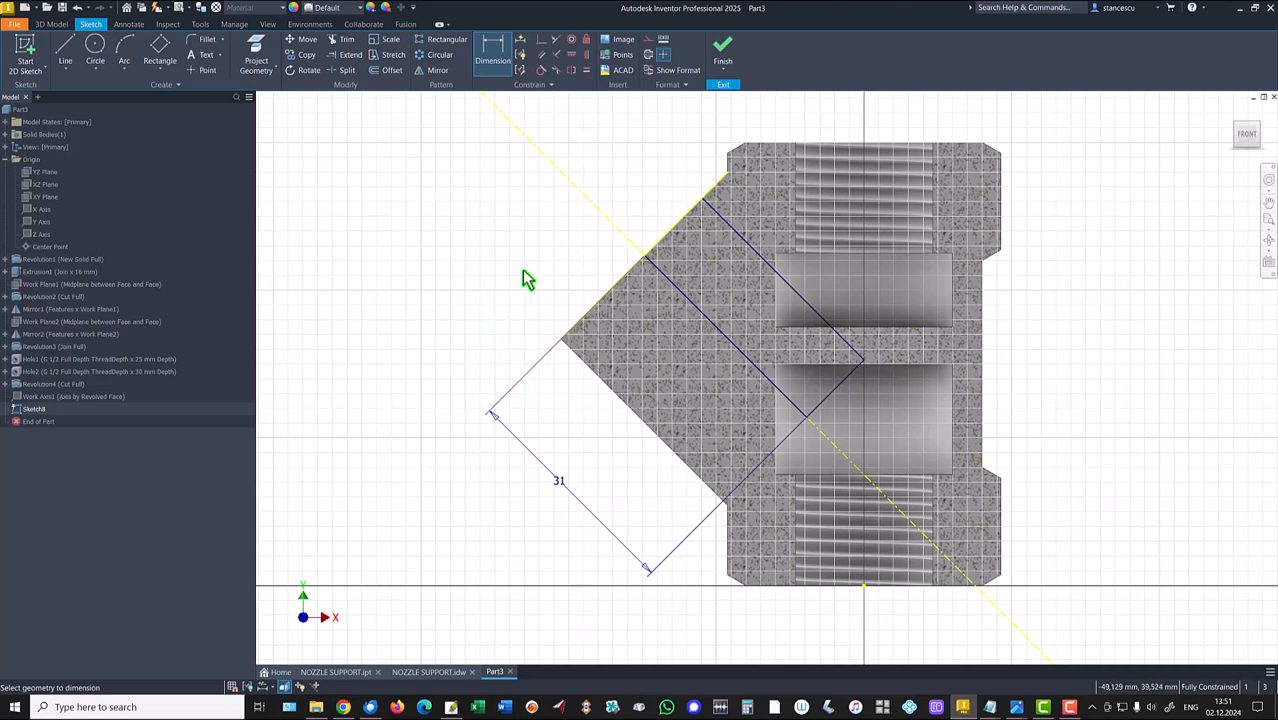
click(723, 45)
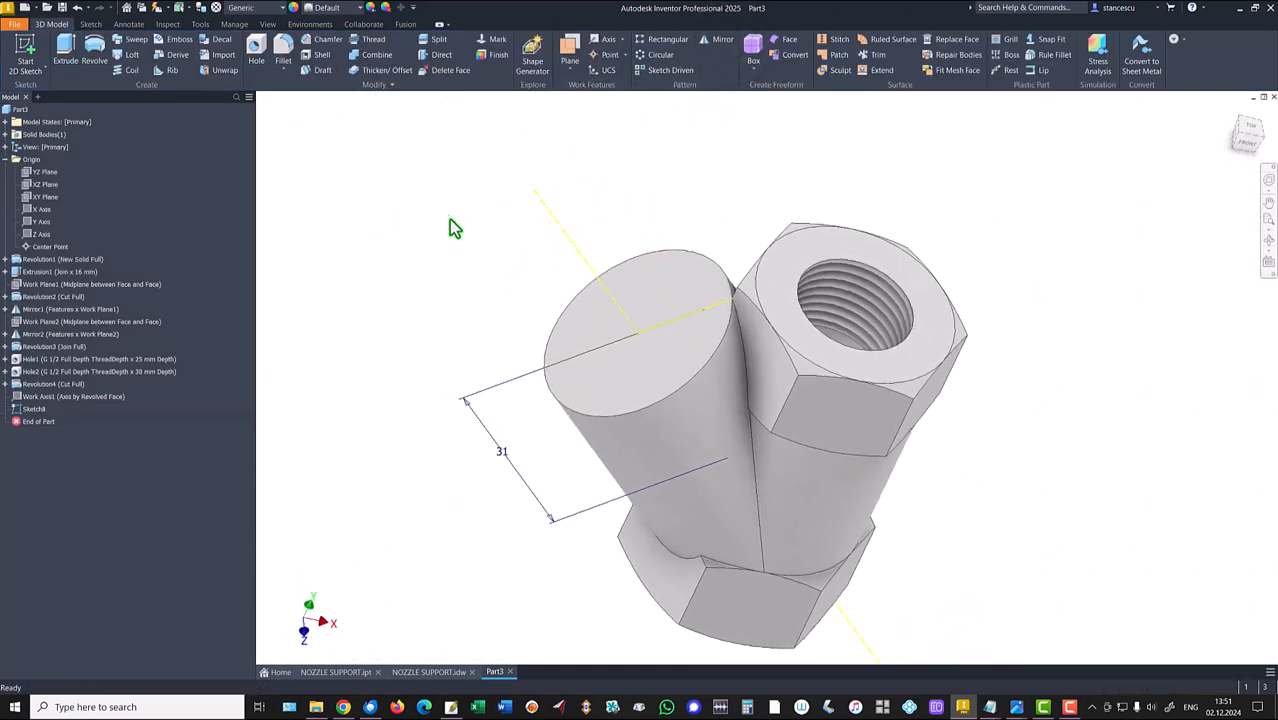
Revolve the rectangular profile a full 360° about the branch's sloped centerline, joining it to the body.
click(94, 45)
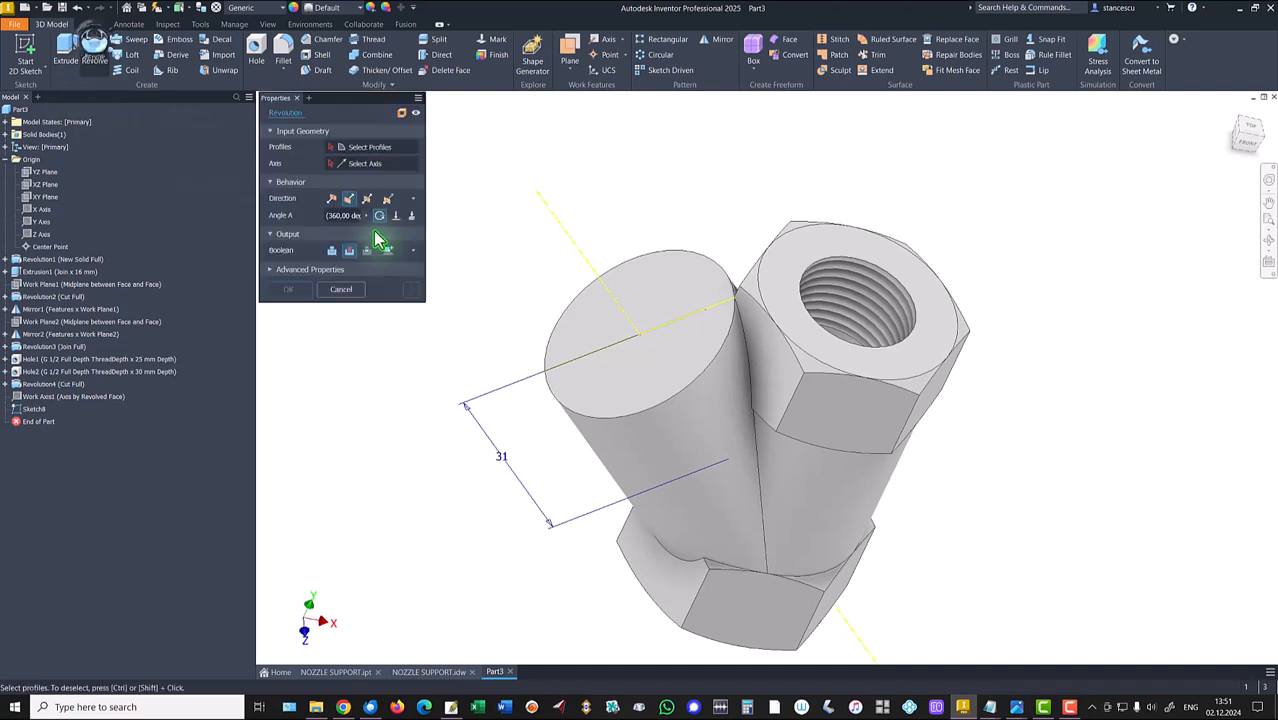
click(688, 355)
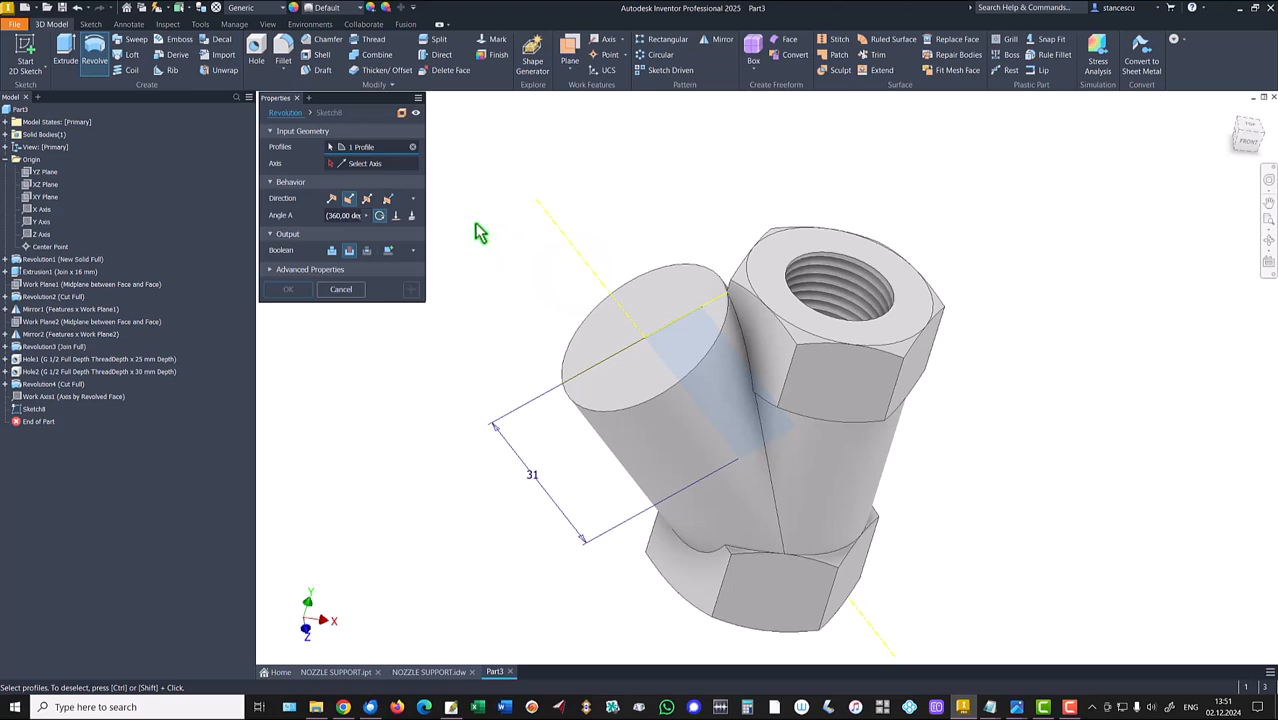
click(572, 246)
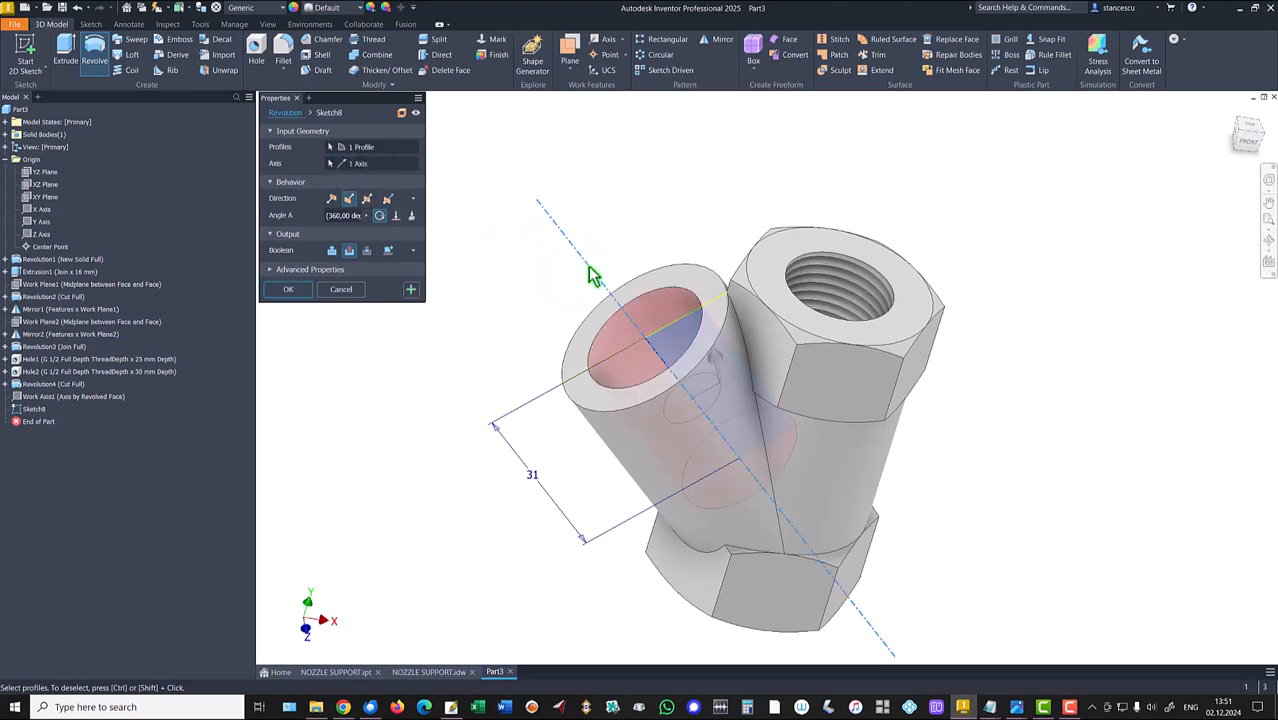
shift+middle_drag(579, 262, 847, 377)
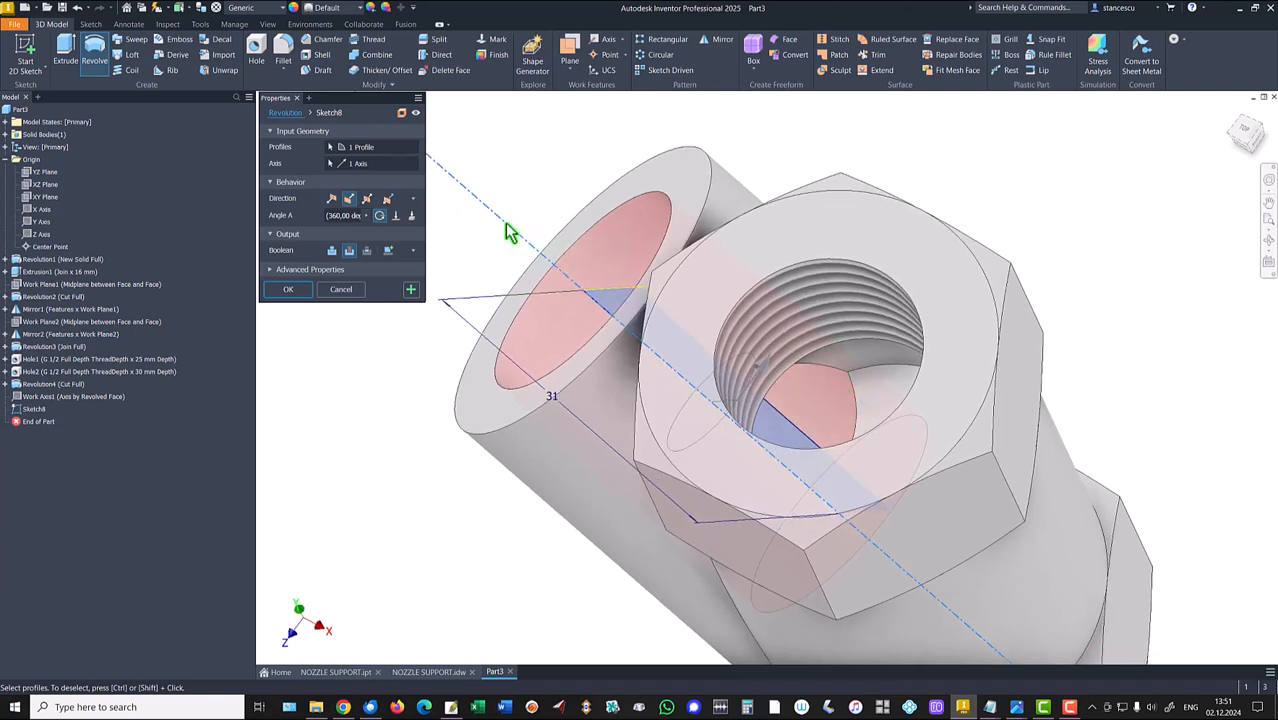
click(331, 252)
shift+middle_drag(640, 440, 902, 392)
click(290, 292)
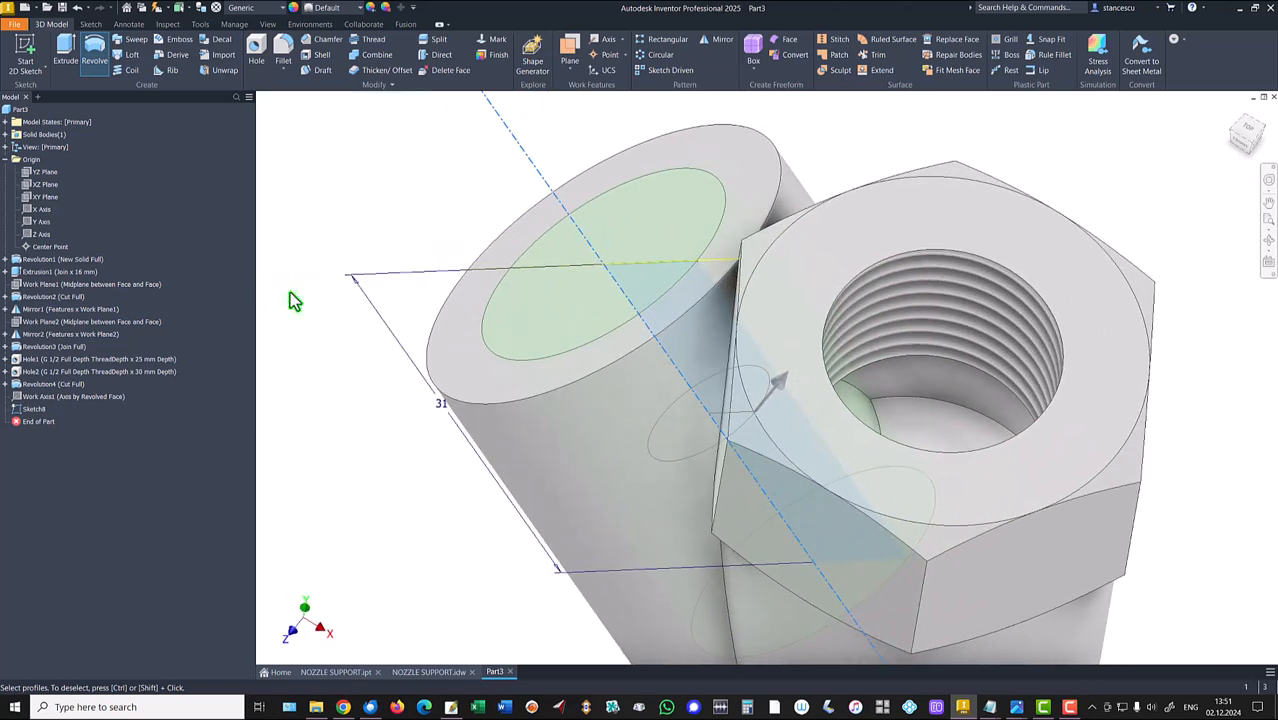
key(F6)
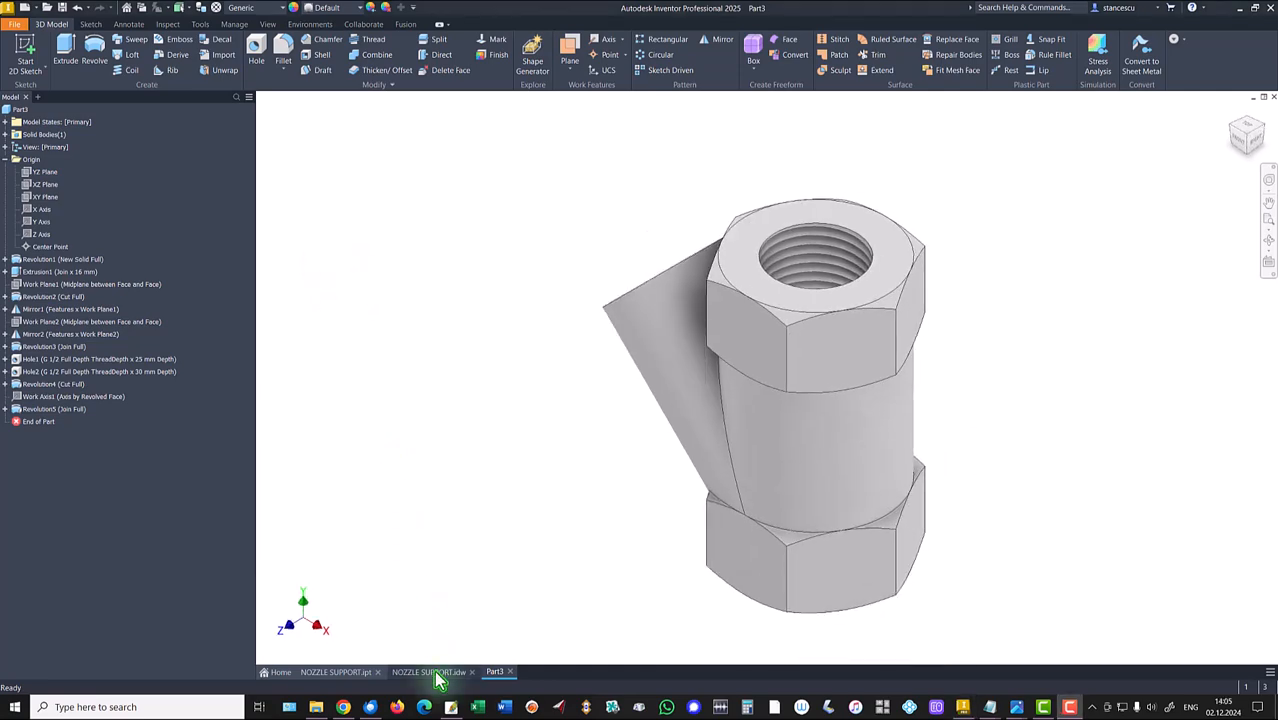
Check the angled branch's bore dimensions on NOZZLE SUPPORT.idw and start a sliced sketch on the XY plane of Part3.
click(436, 674)
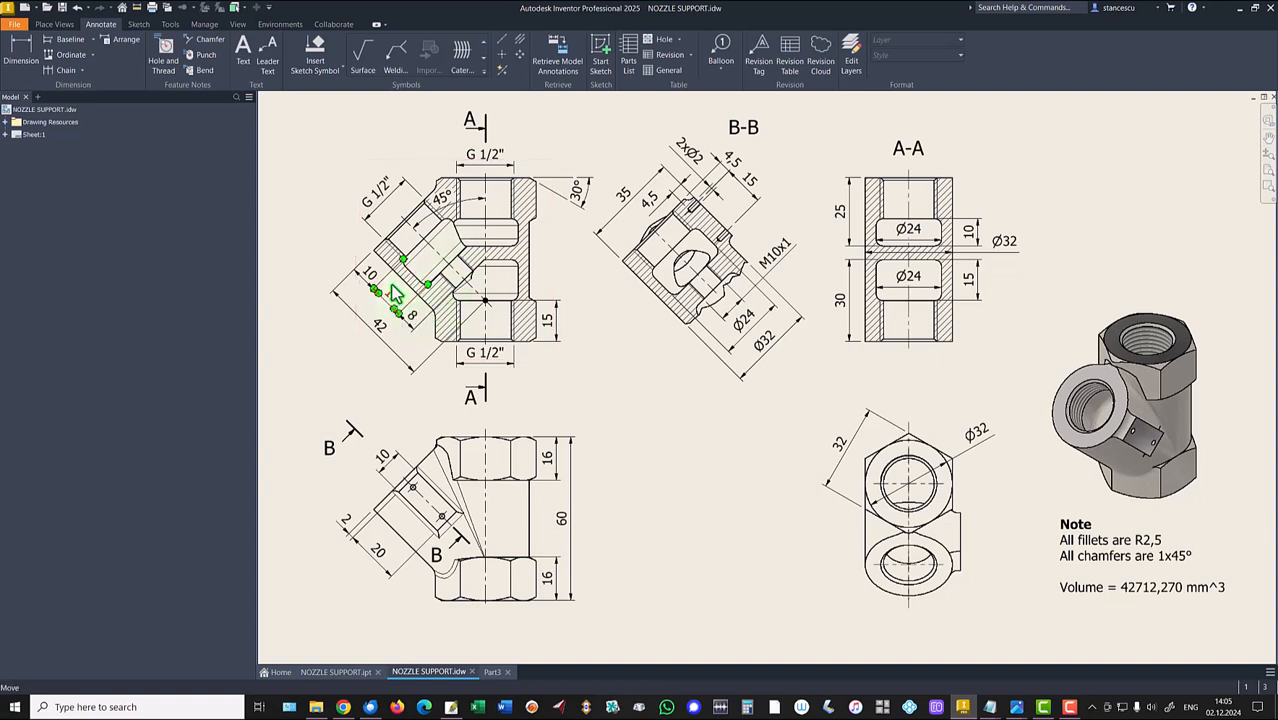
drag(392, 282, 399, 304)
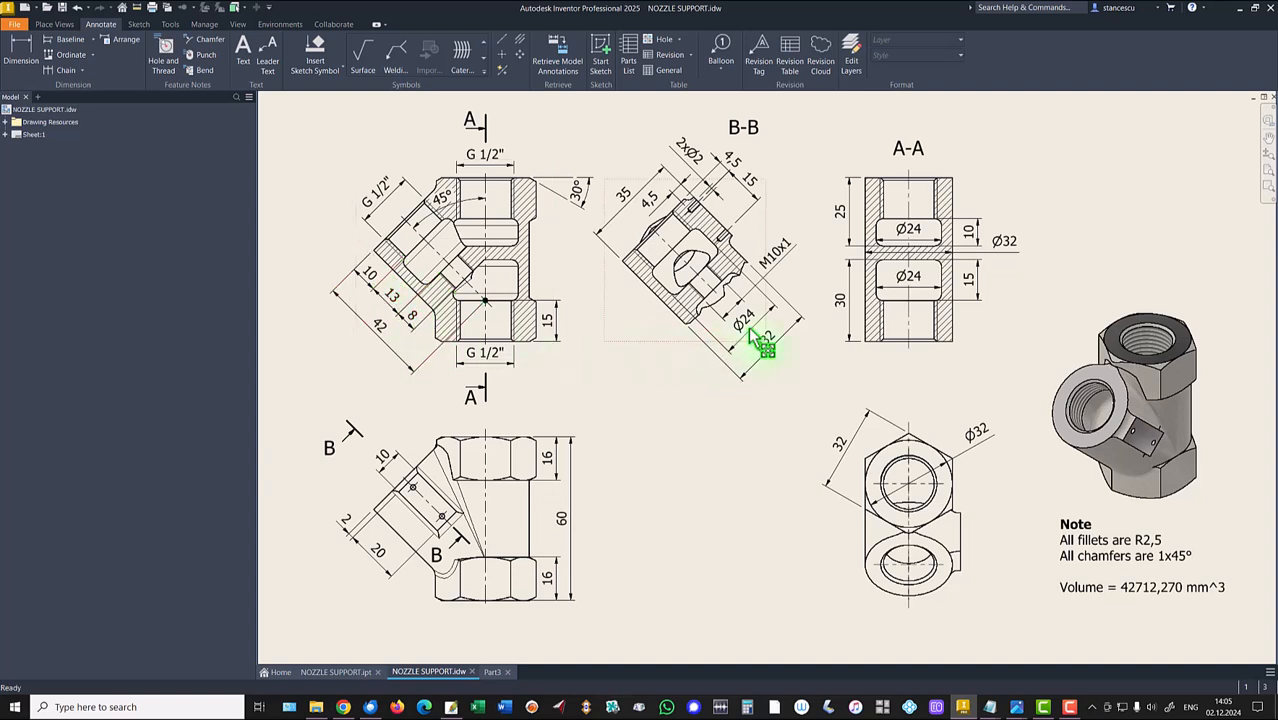
drag(757, 322, 755, 318)
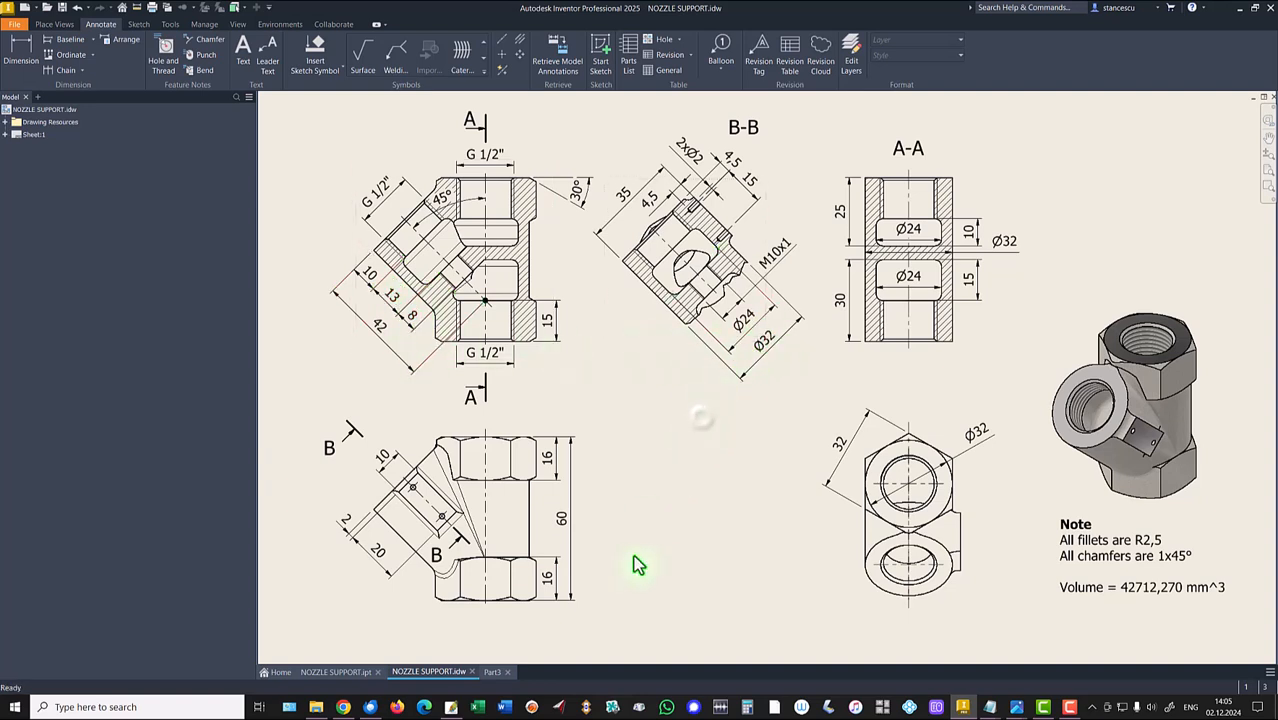
click(493, 674)
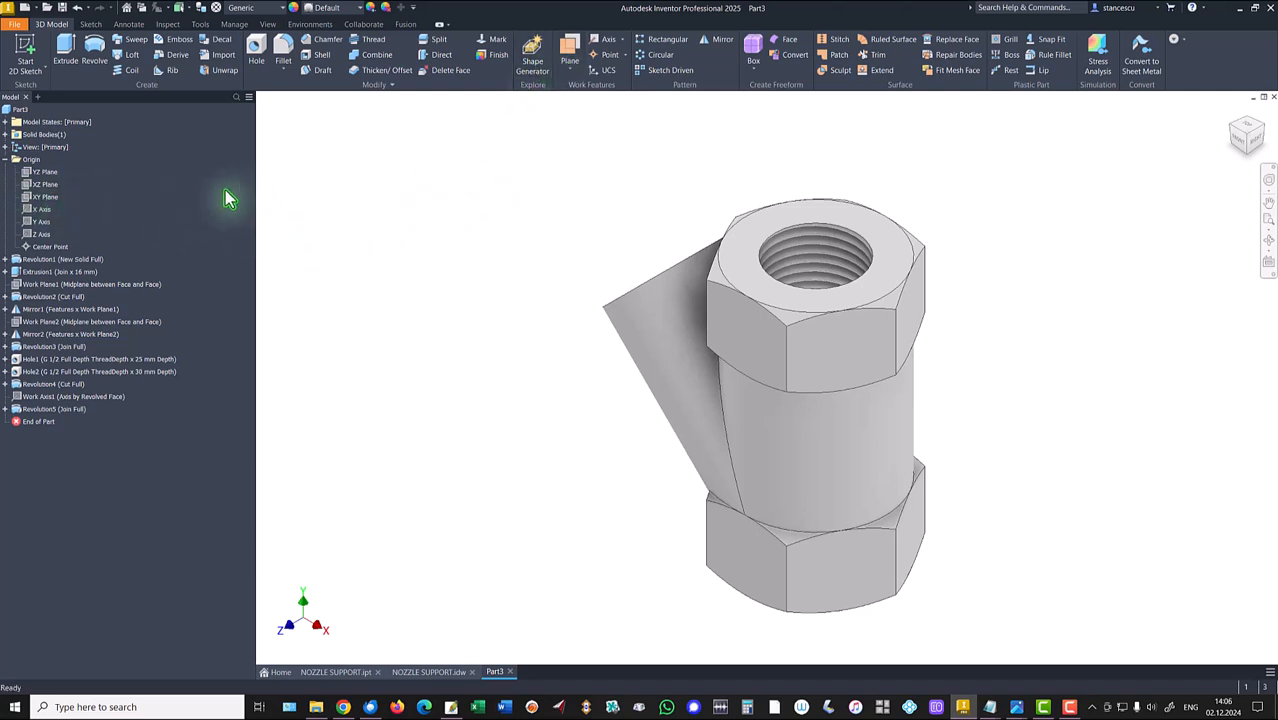
click(38, 198)
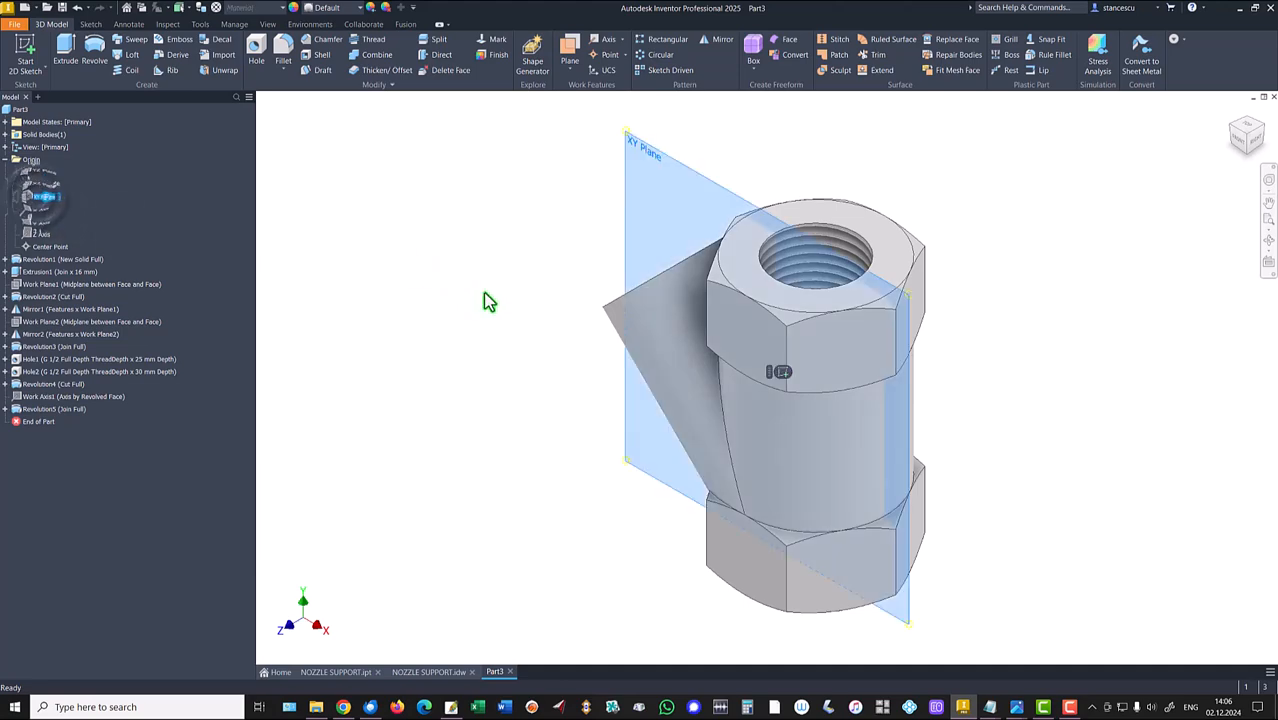
click(778, 374)
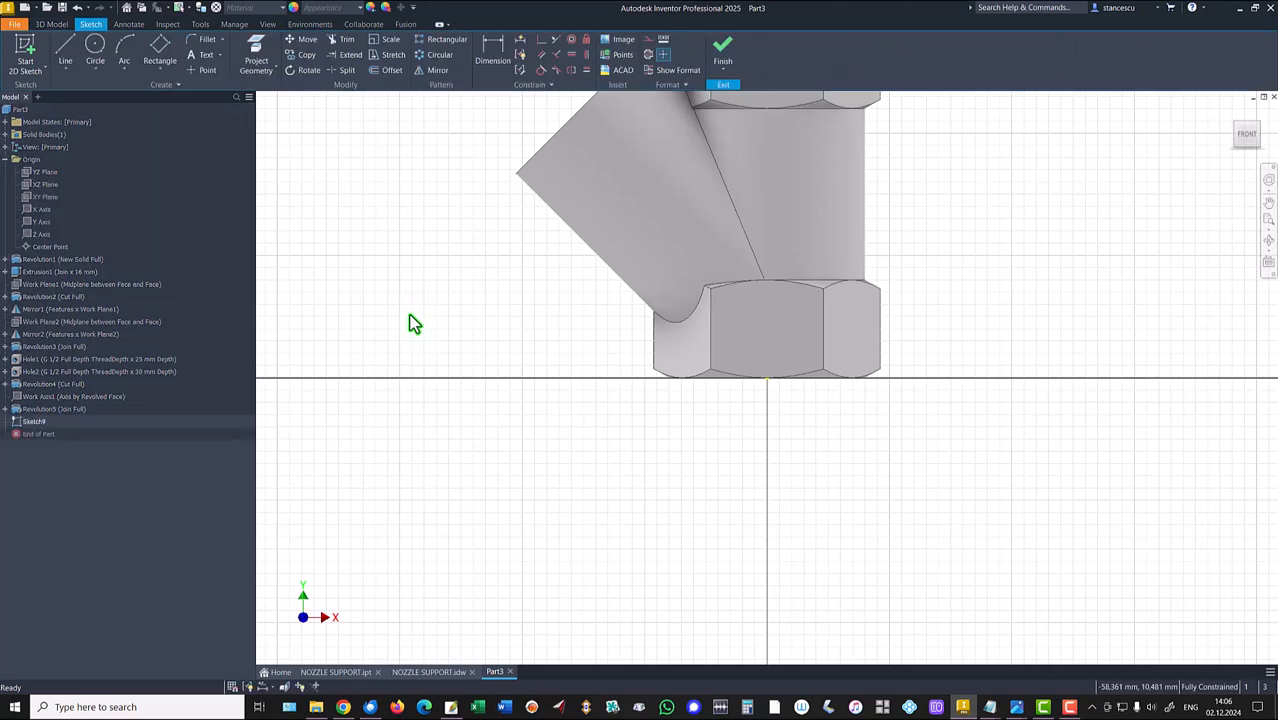
key(Home)
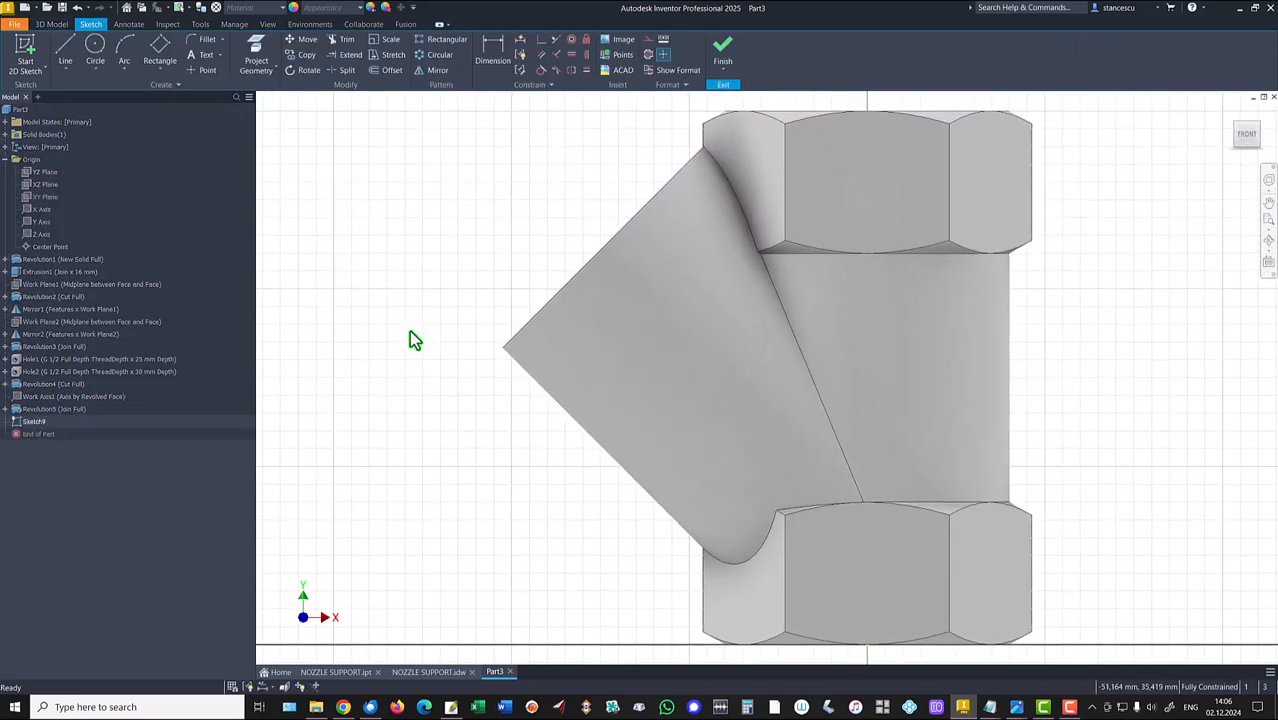
key(F7)
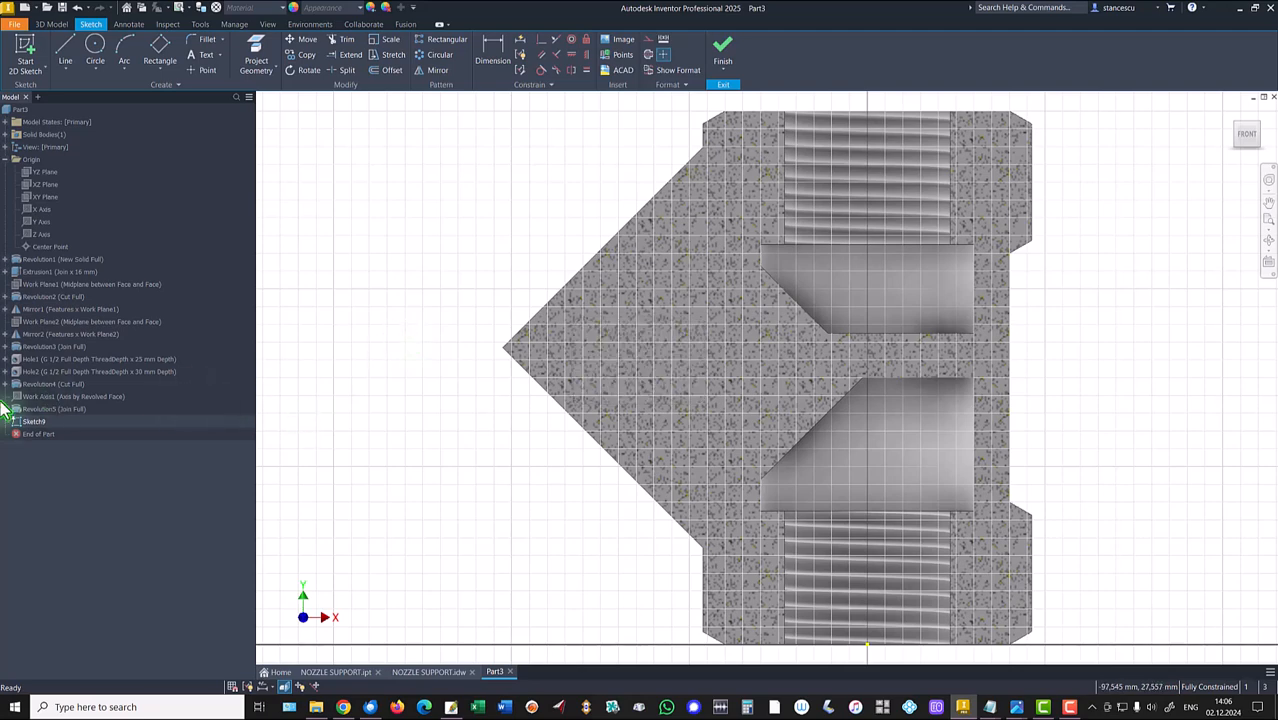
Show the angled branch's work axis and project it into the sketch.
click(17, 399)
right_click(17, 399)
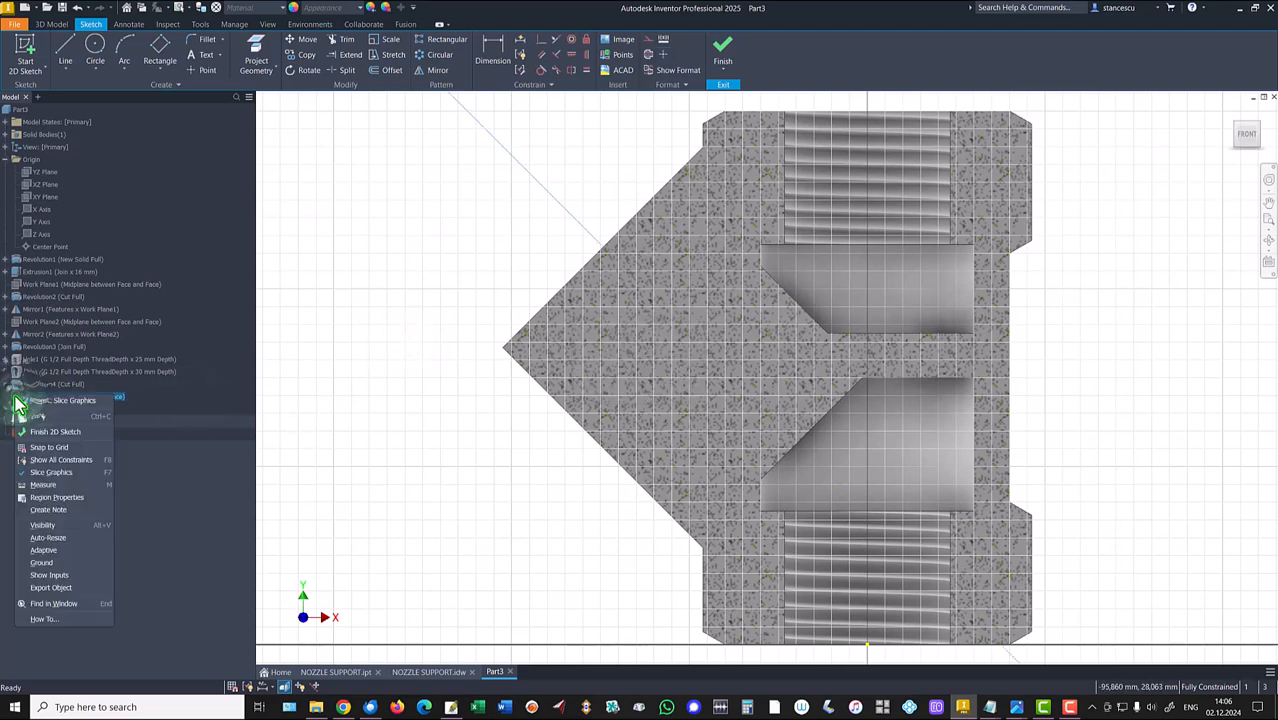
click(47, 511)
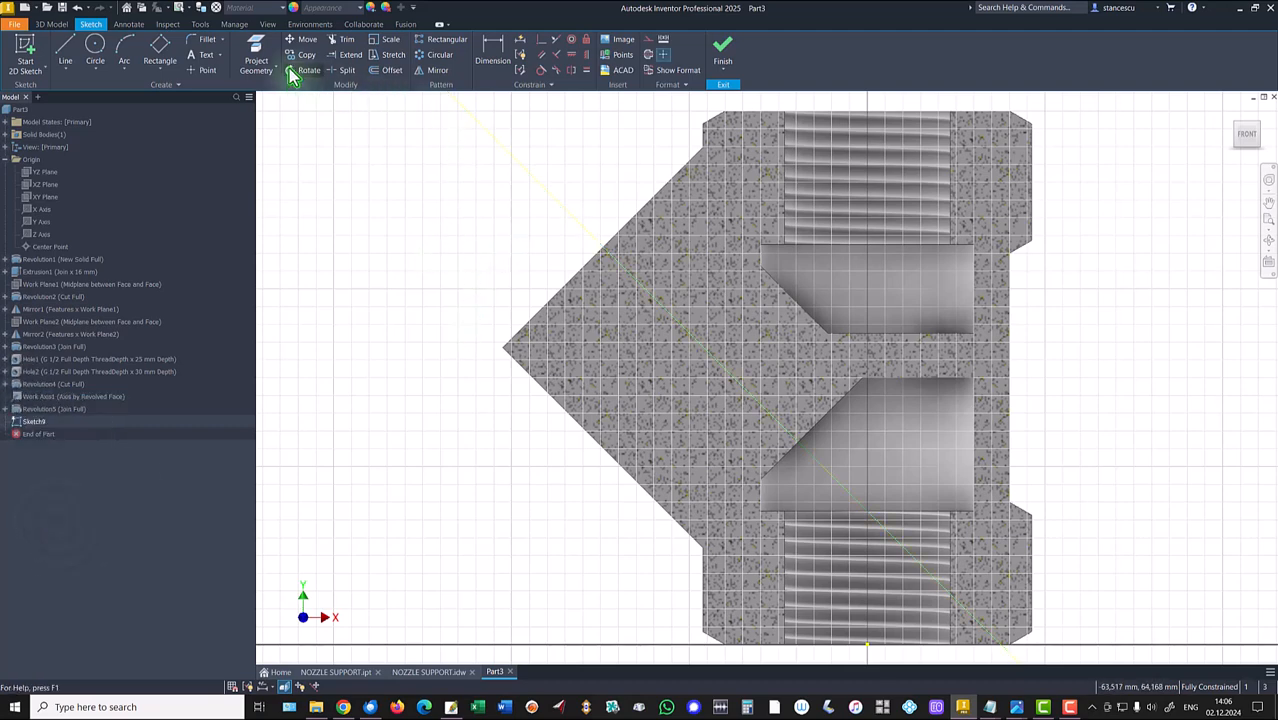
click(260, 55)
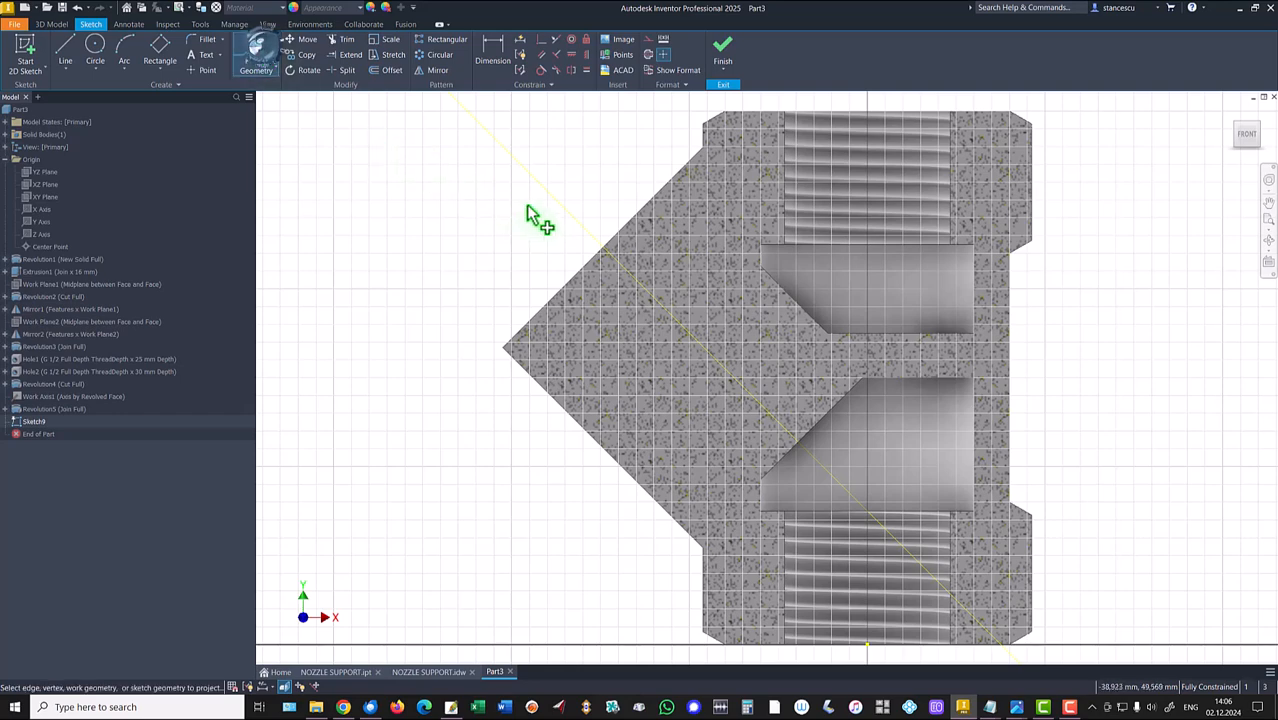
click(586, 236)
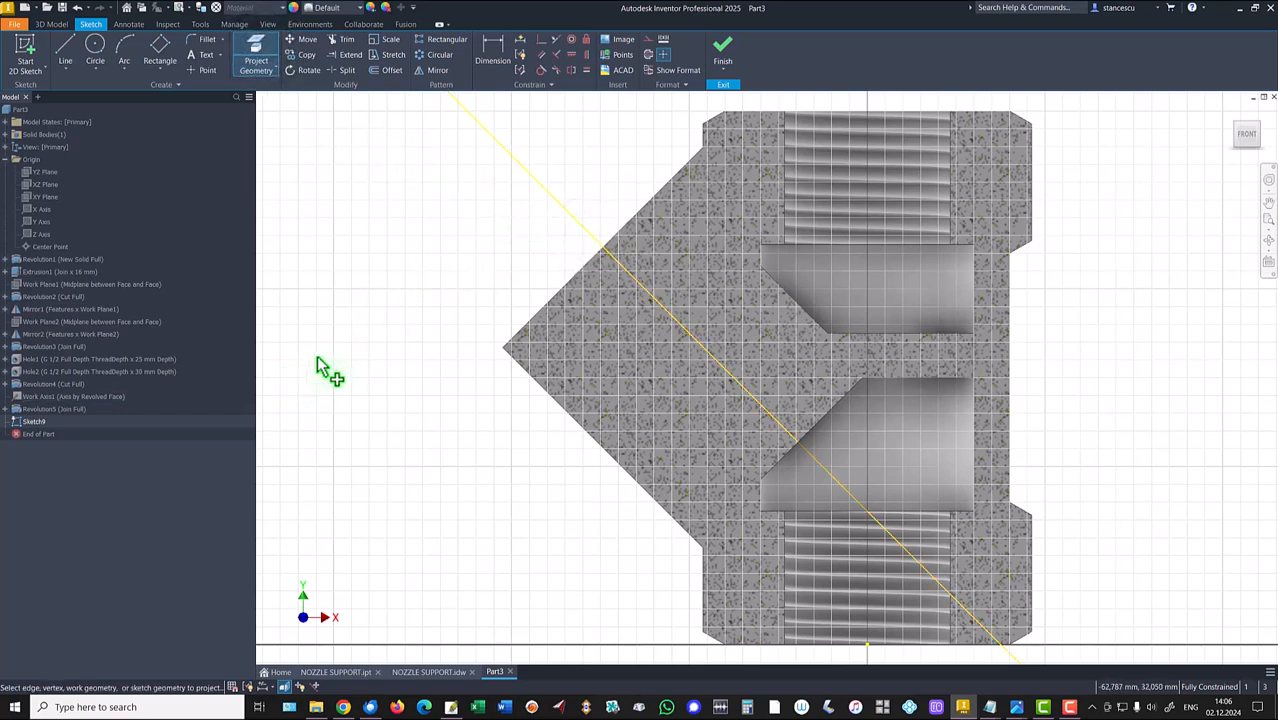
key(Escape)
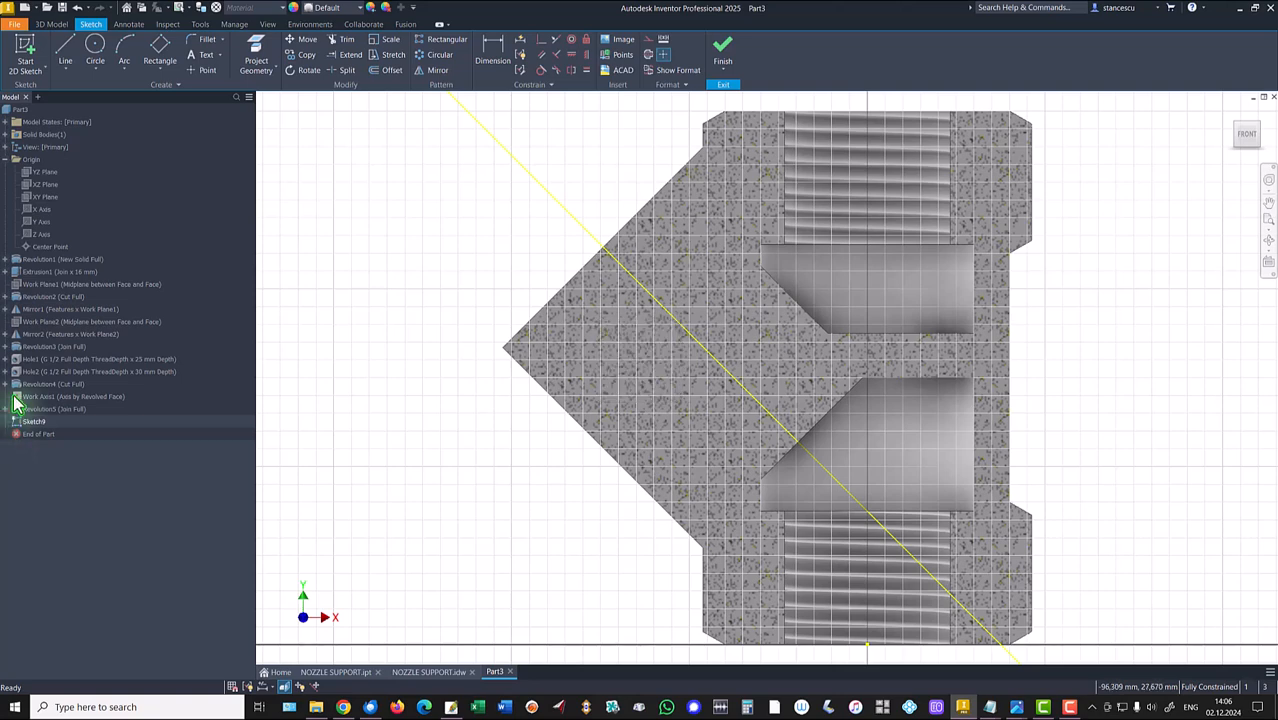
Hide the work axis and convert its projected line to a centerline.
right_click(24, 397)
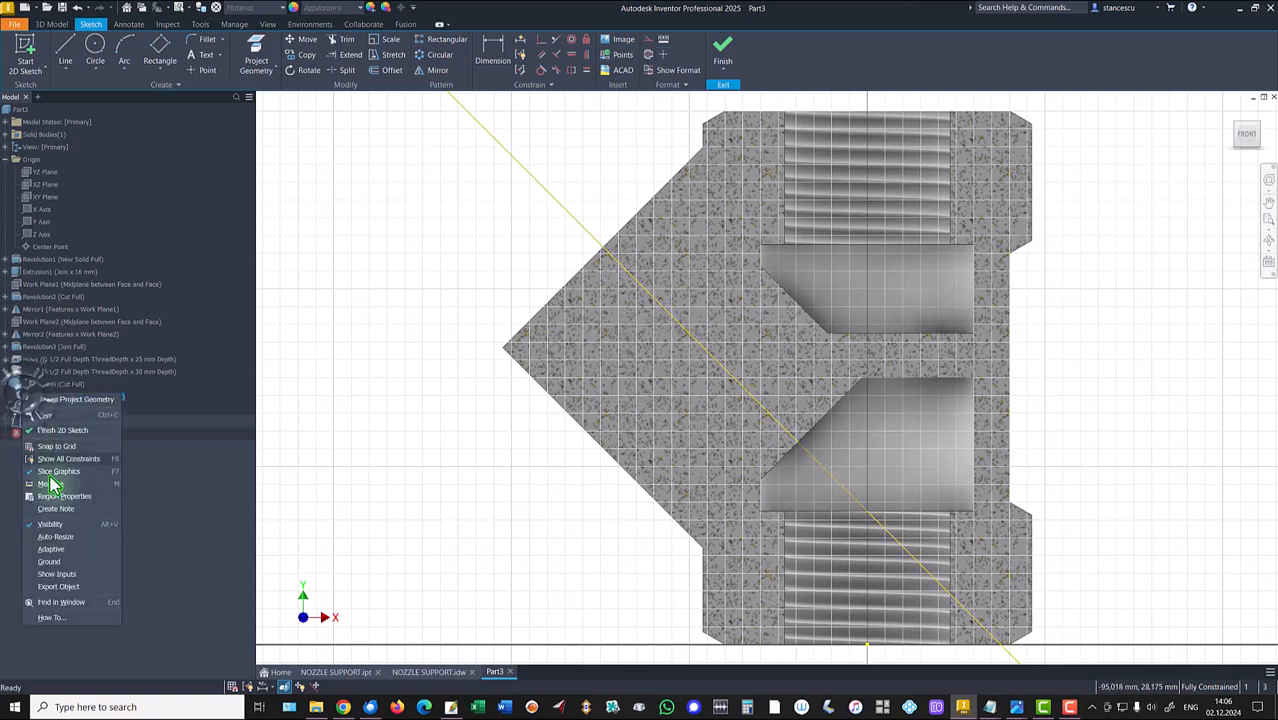
click(50, 549)
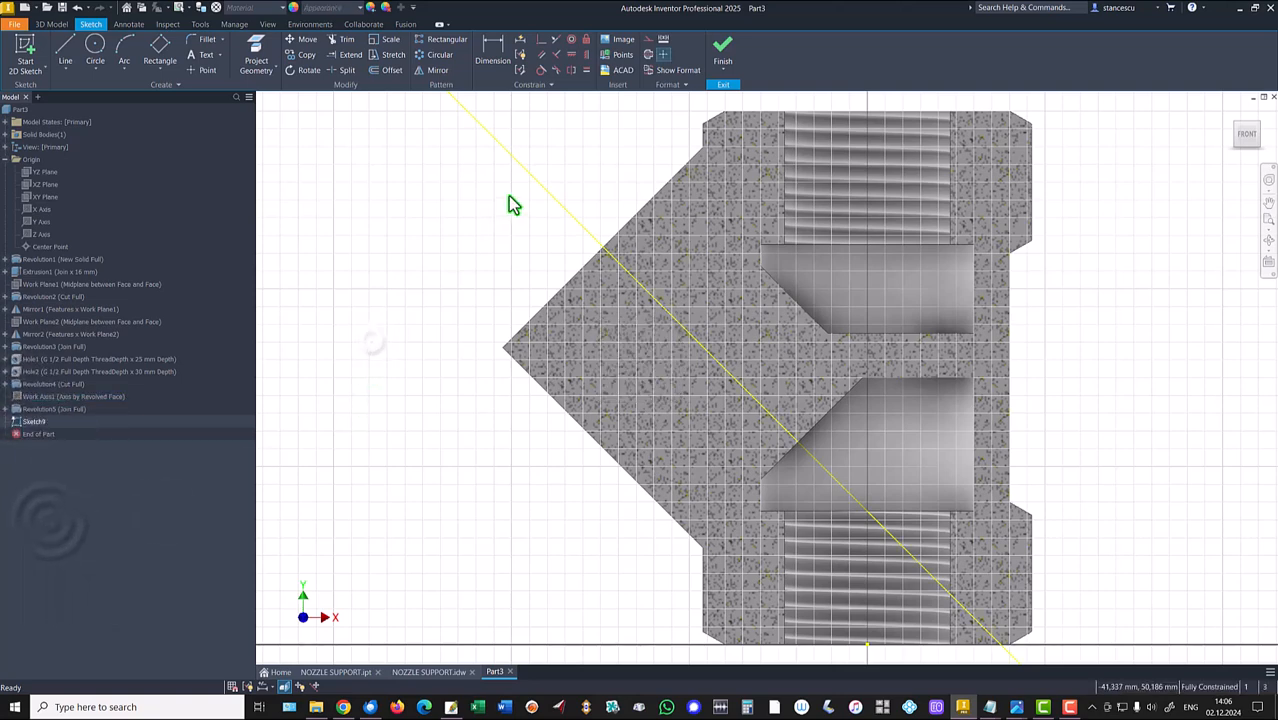
drag(548, 155, 509, 205)
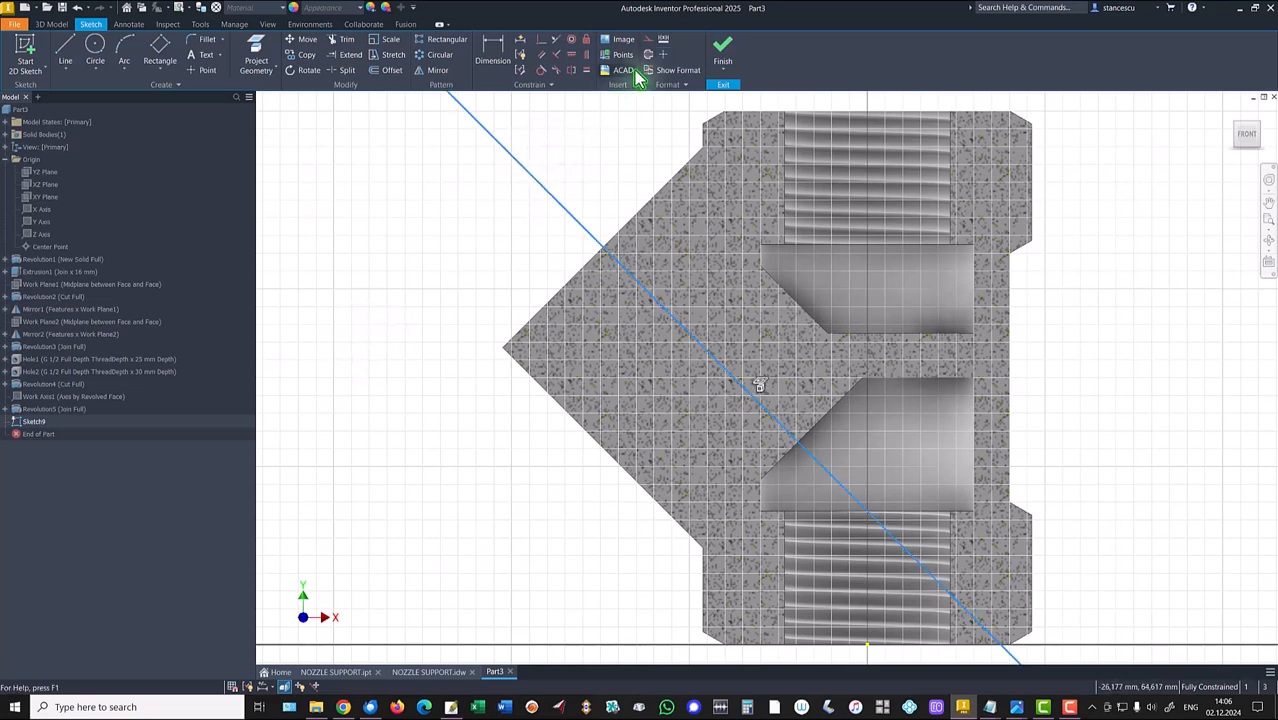
click(648, 54)
click(598, 133)
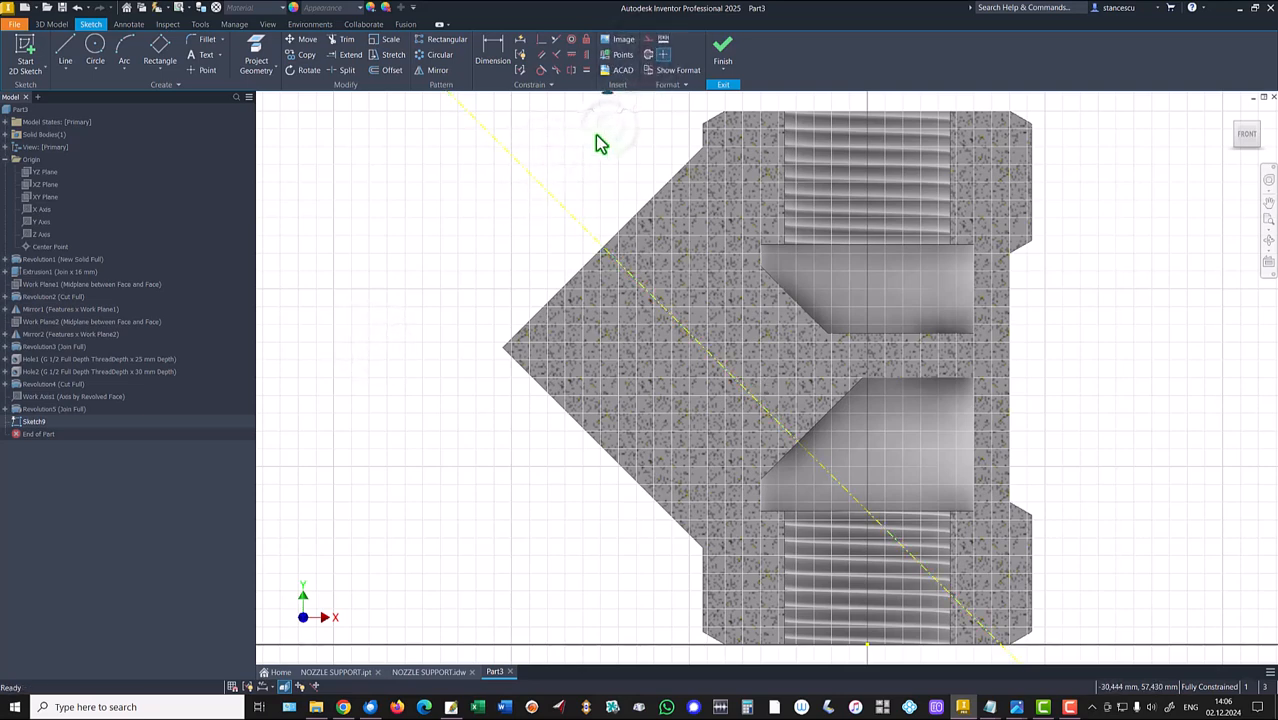
Sketch a three-point rectangle inside the branch with one side on the centerline, extending about 12 mm from it.
click(166, 46)
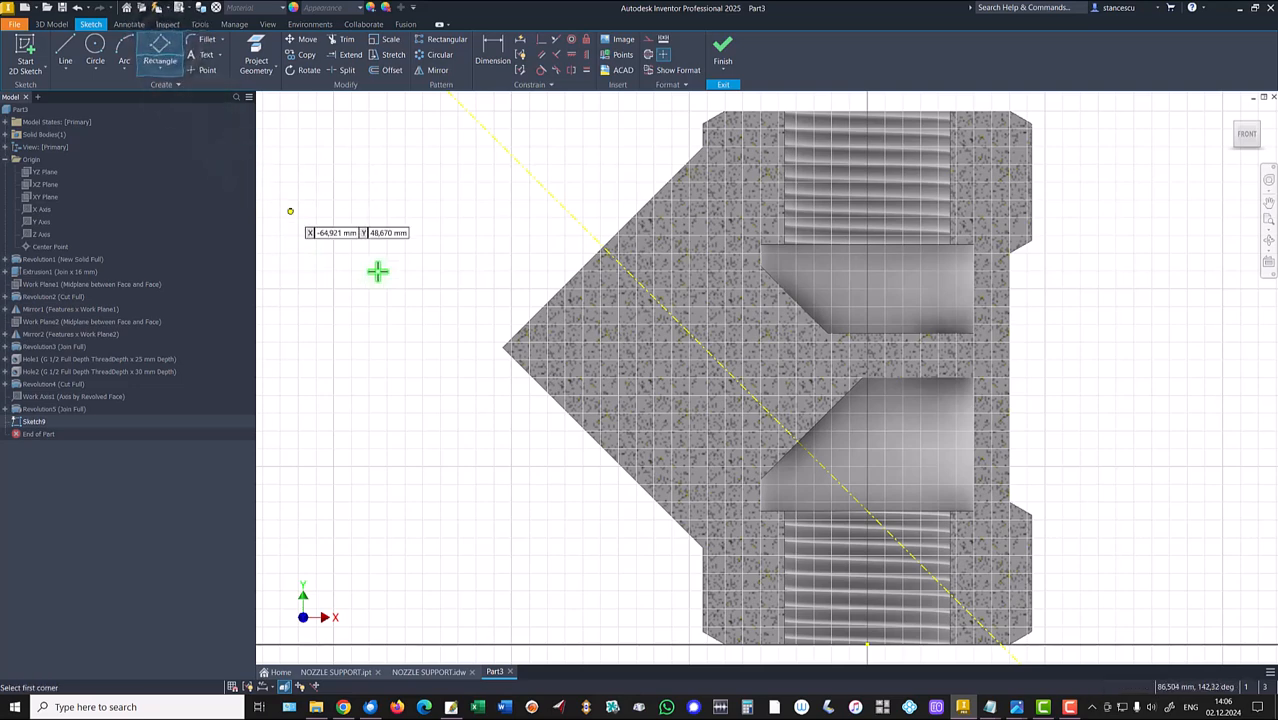
click(659, 303)
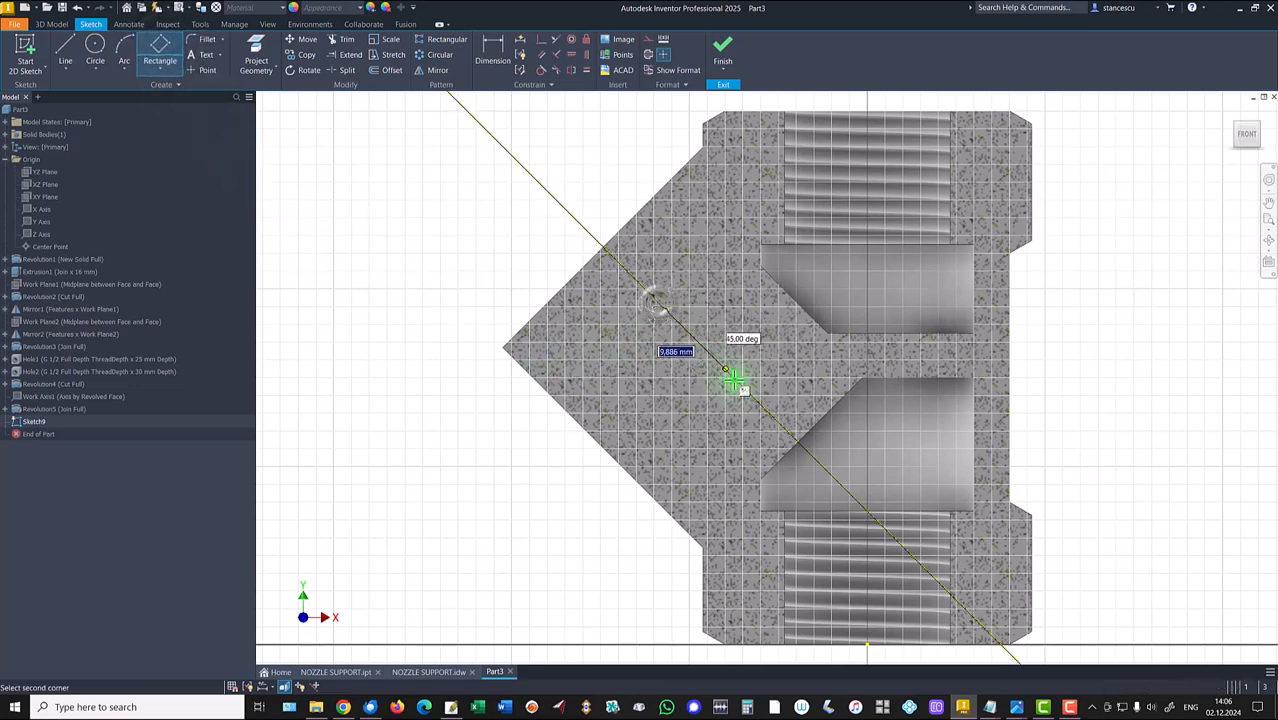
click(746, 388)
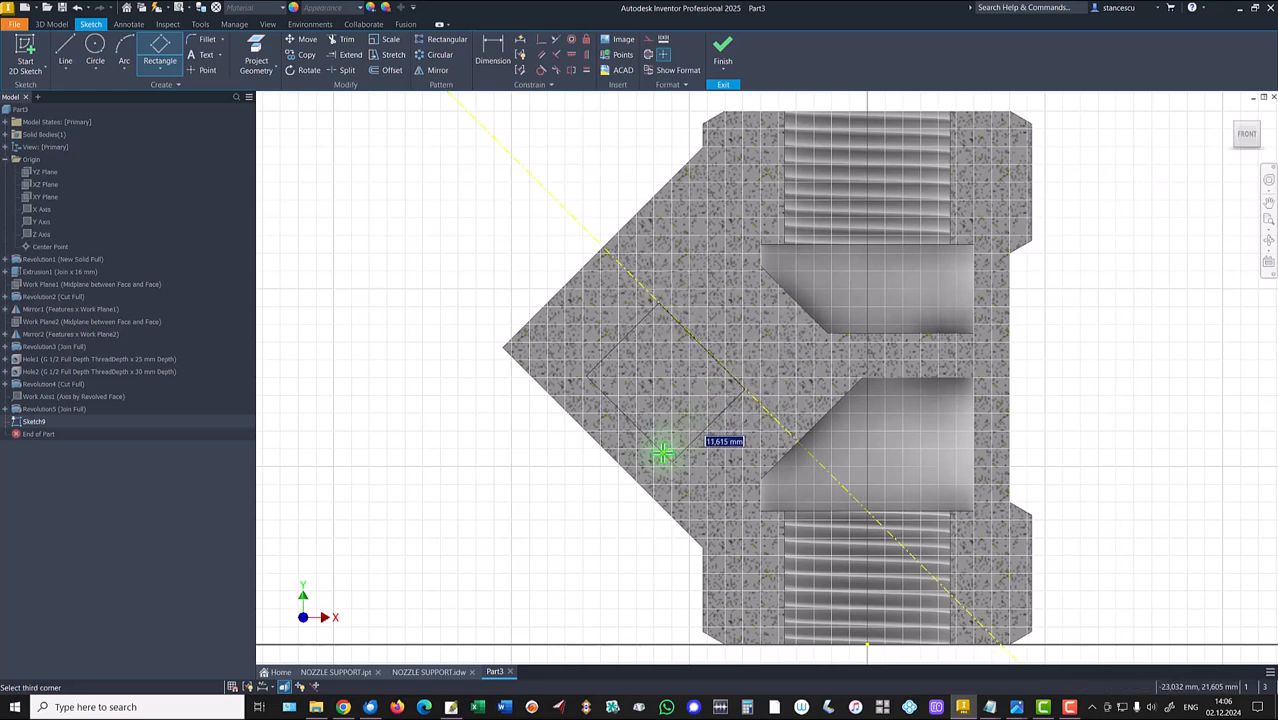
click(670, 459)
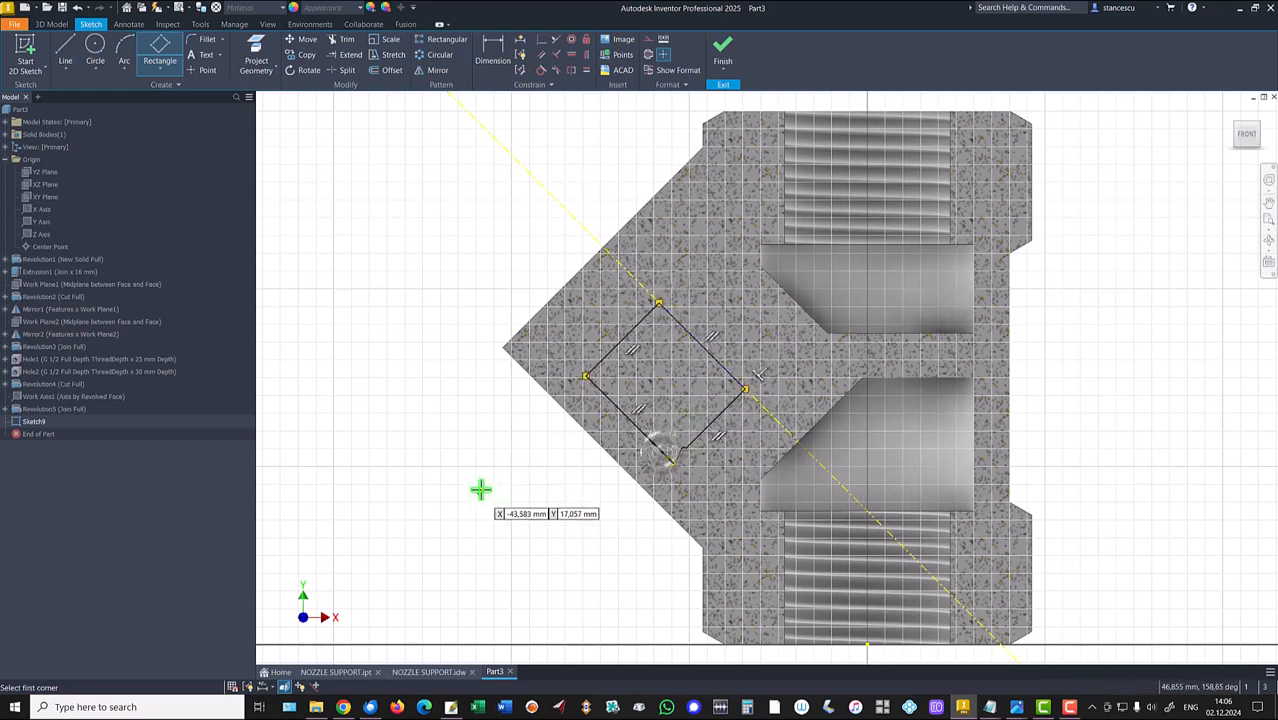
key(Escape)
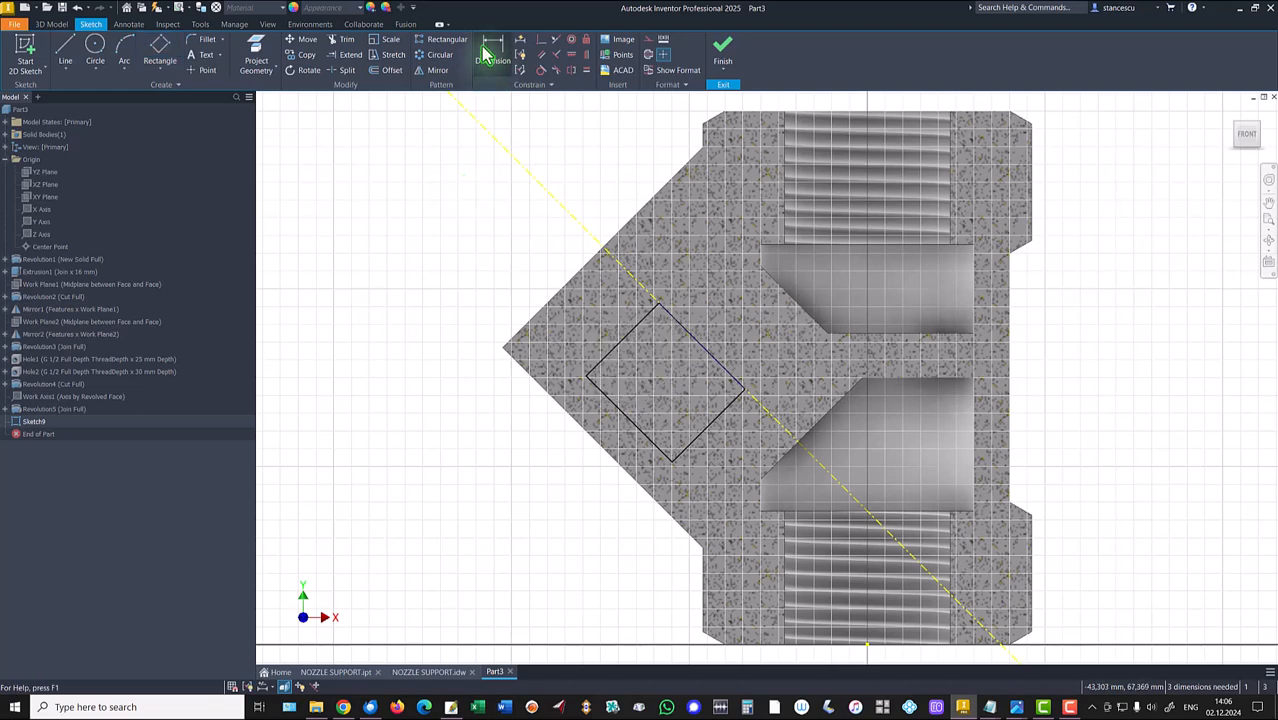
Dimension the rectangle's near edge 10 mm from the branch's sloped end face.
click(490, 50)
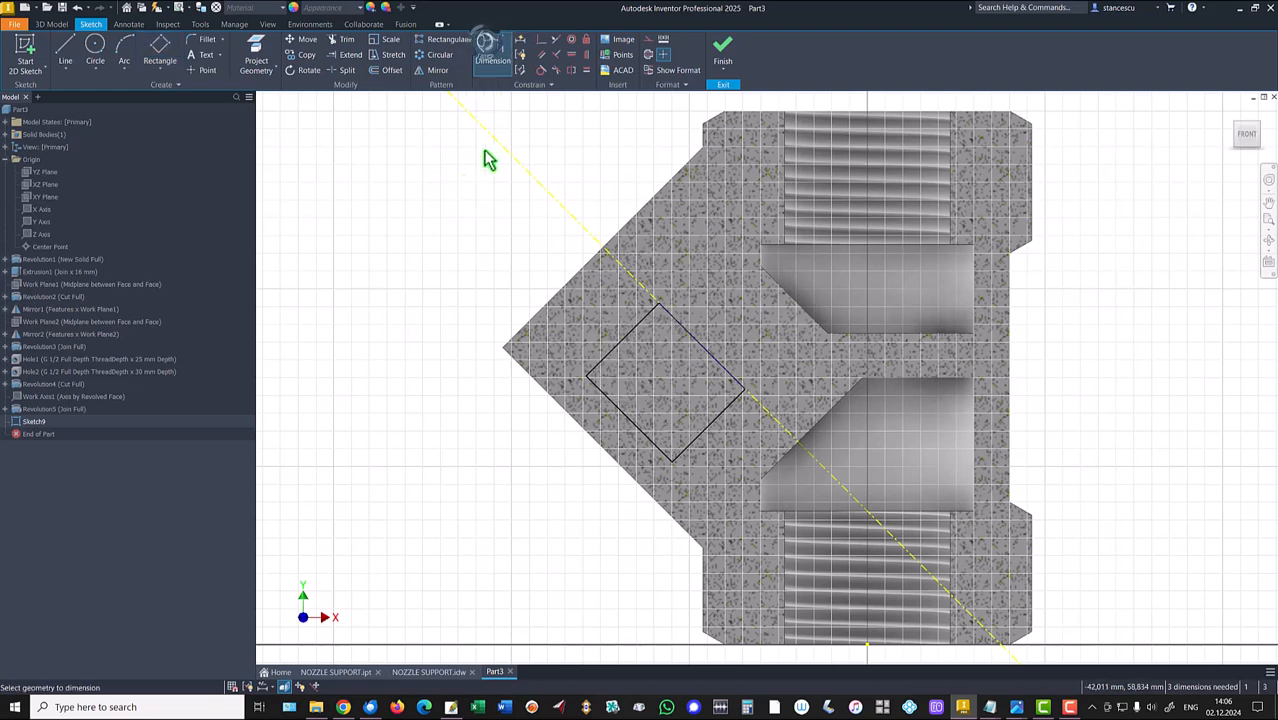
click(636, 337)
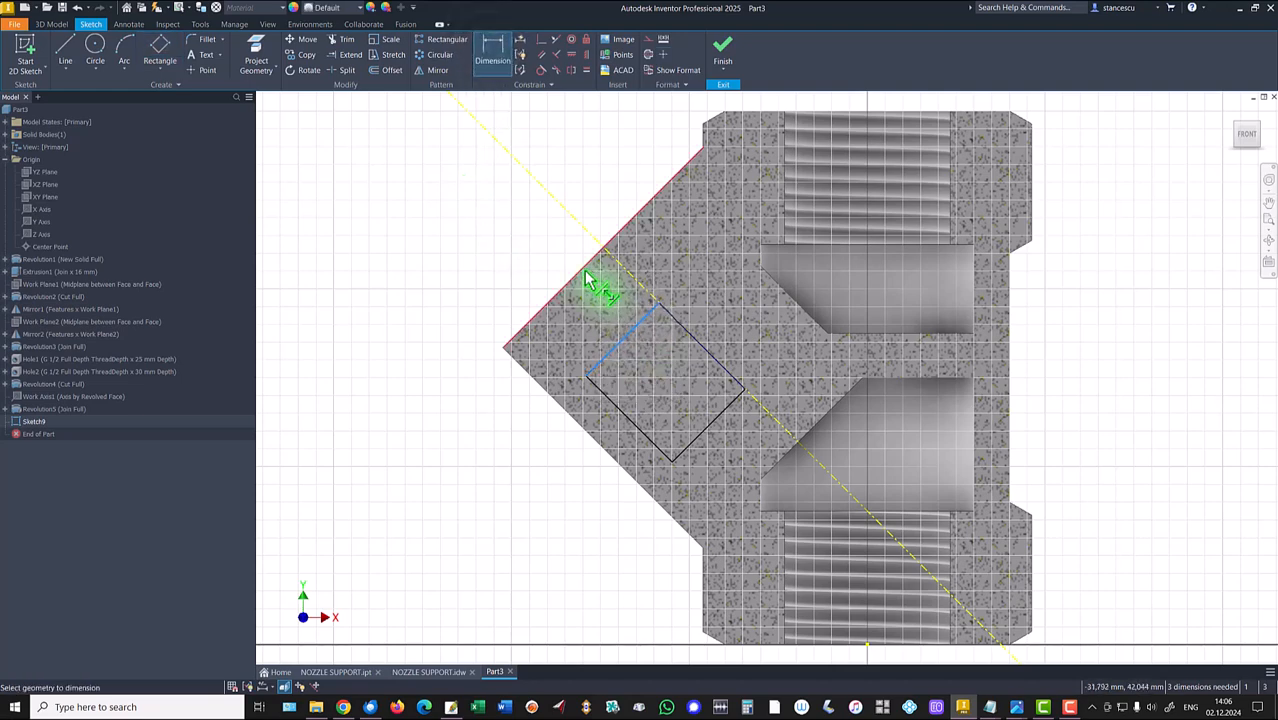
click(483, 424)
text(10)
key(Return)
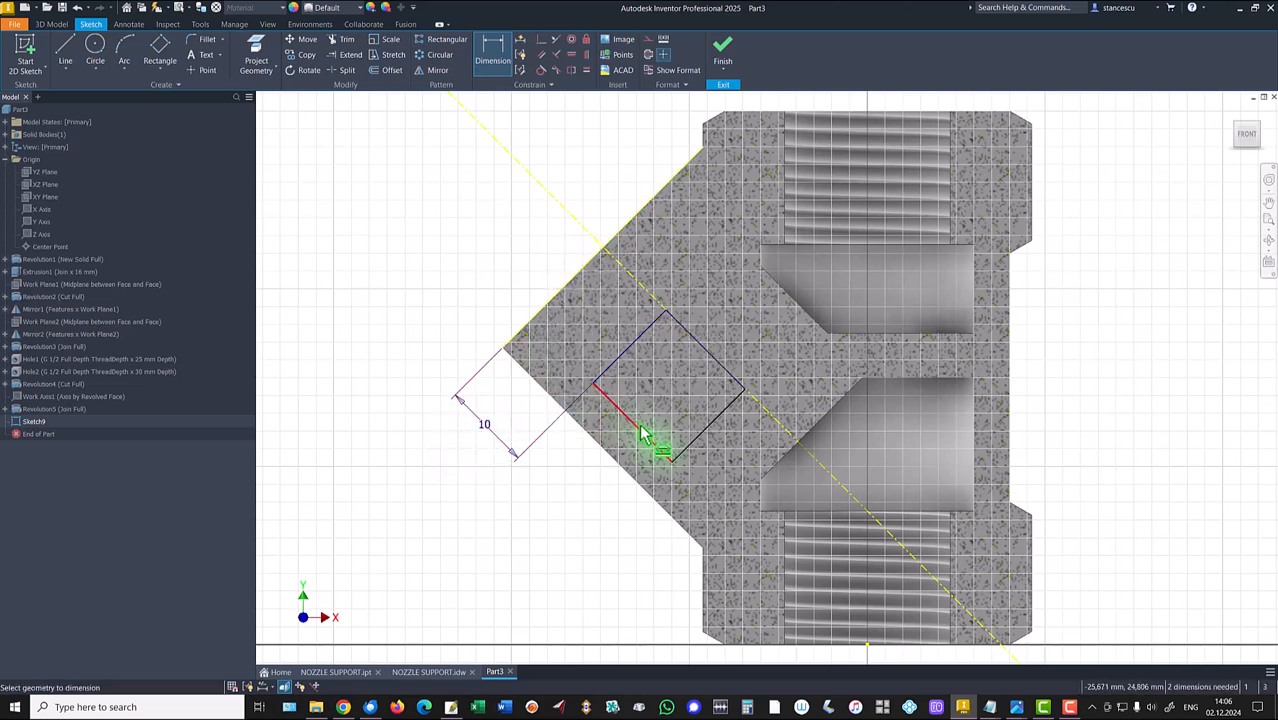
Dimension the rectangle's side parallel to the branch axis at 13 mm.
click(652, 446)
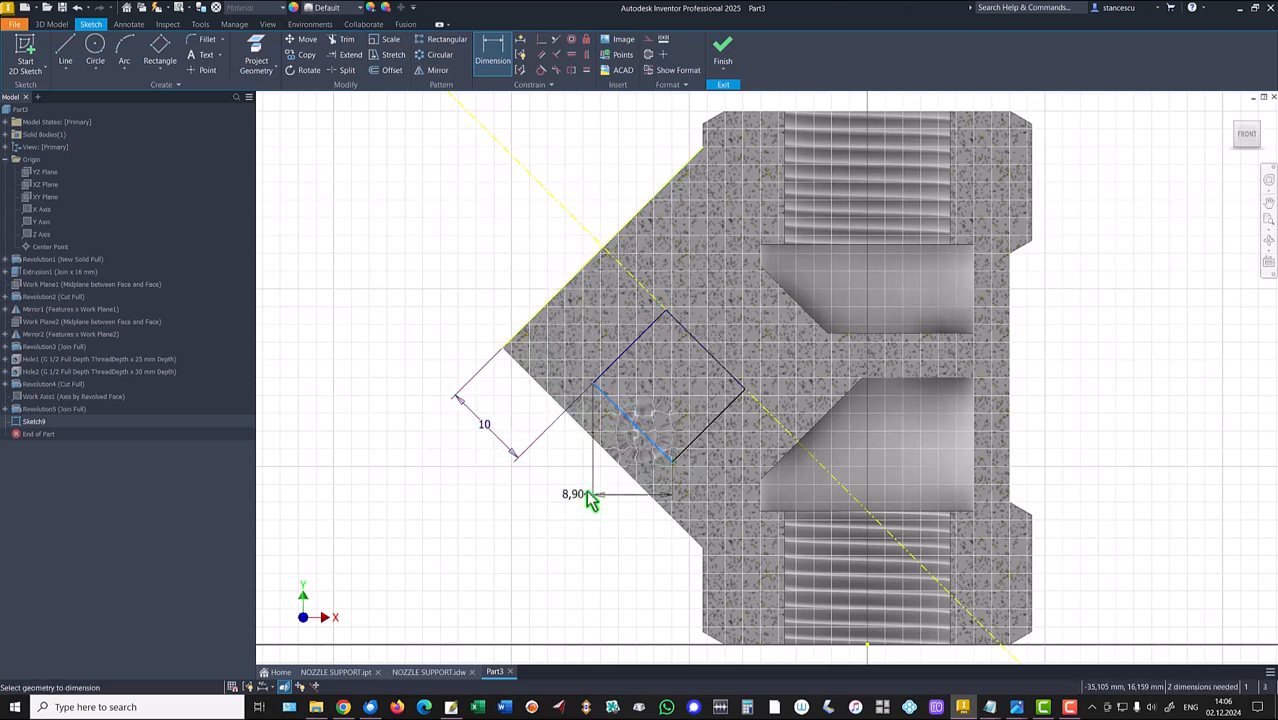
click(619, 452)
click(550, 491)
text(13)
key(Return)
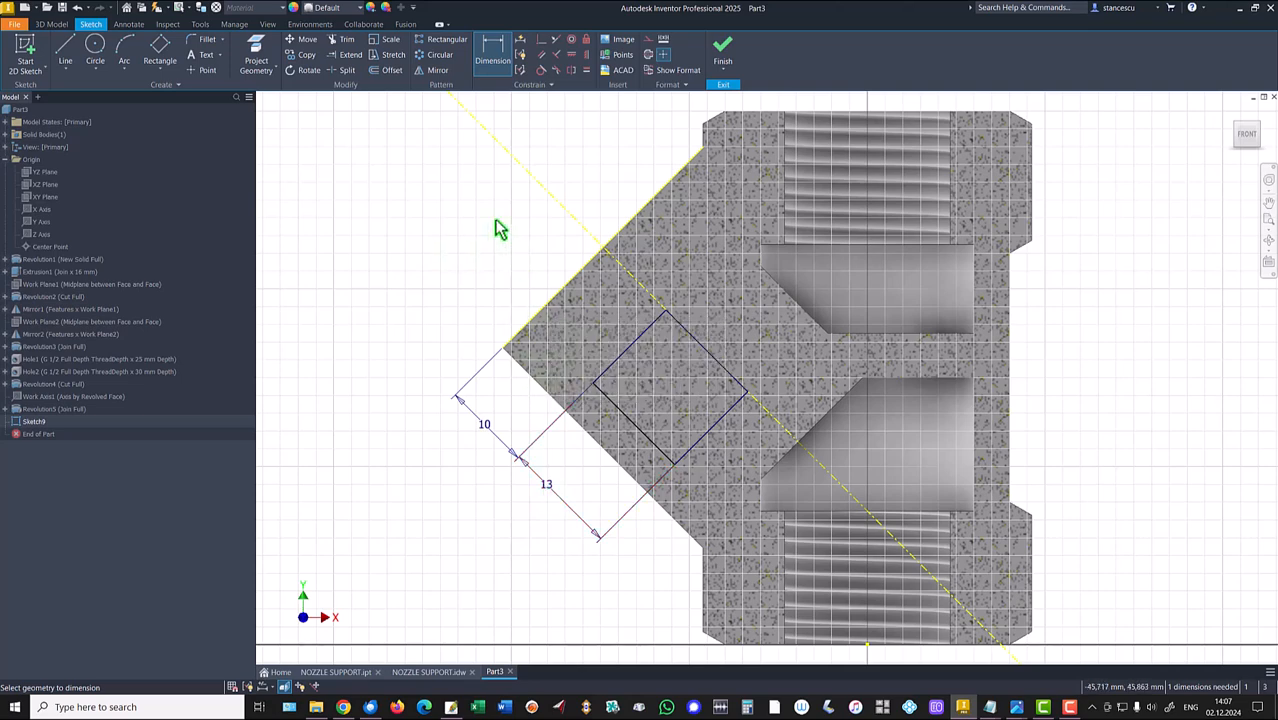
Dimension the rectangle's outer side to the centerline as a 24 mm diameter.
click(613, 405)
click(647, 291)
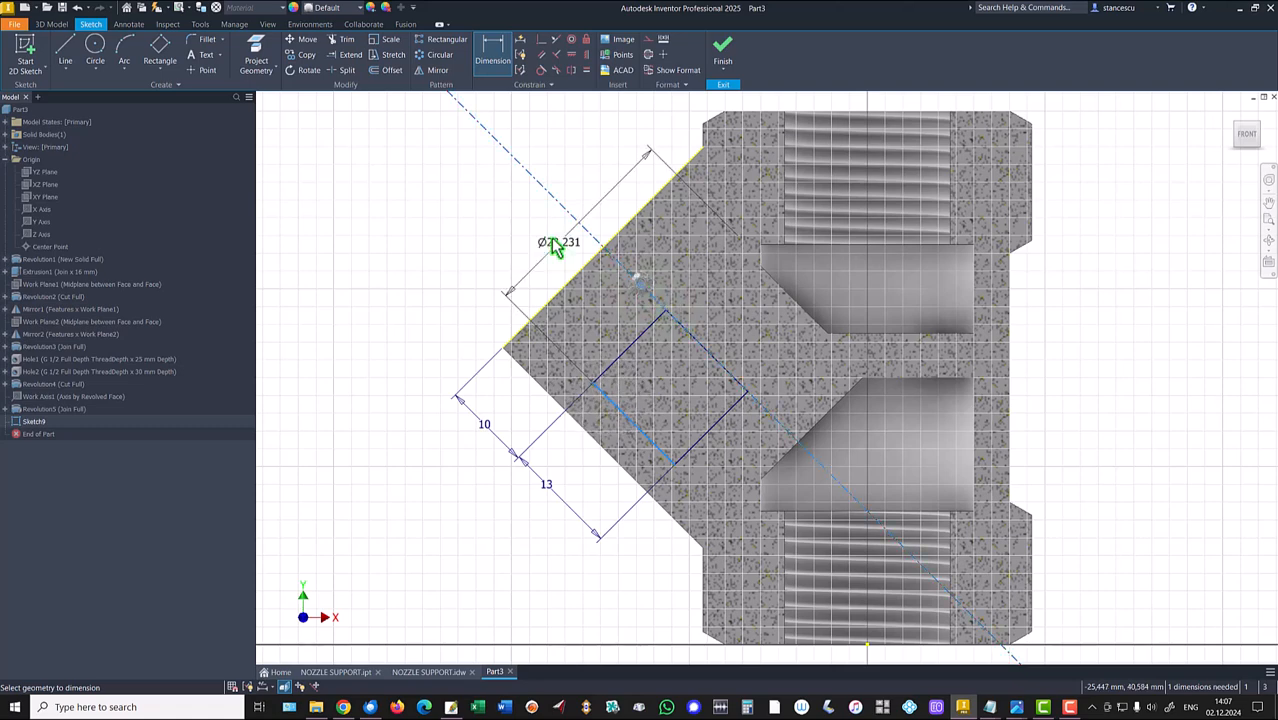
click(530, 232)
text(24)
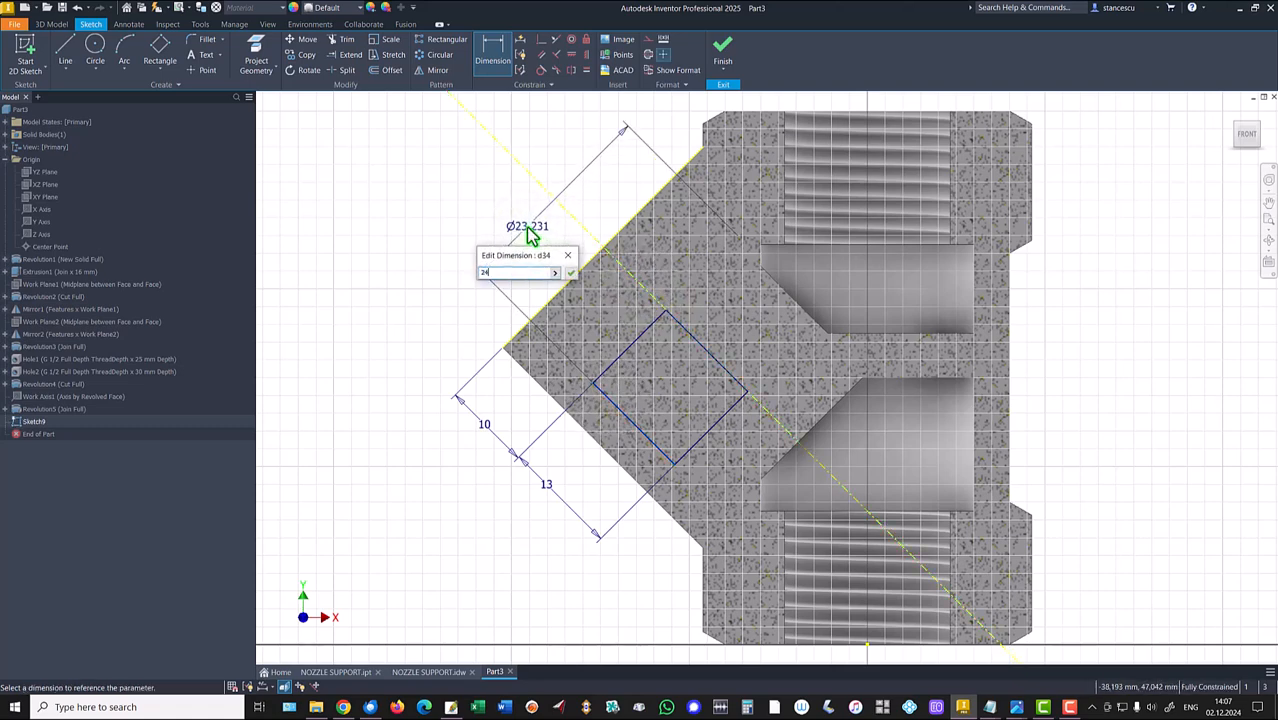
key(Return)
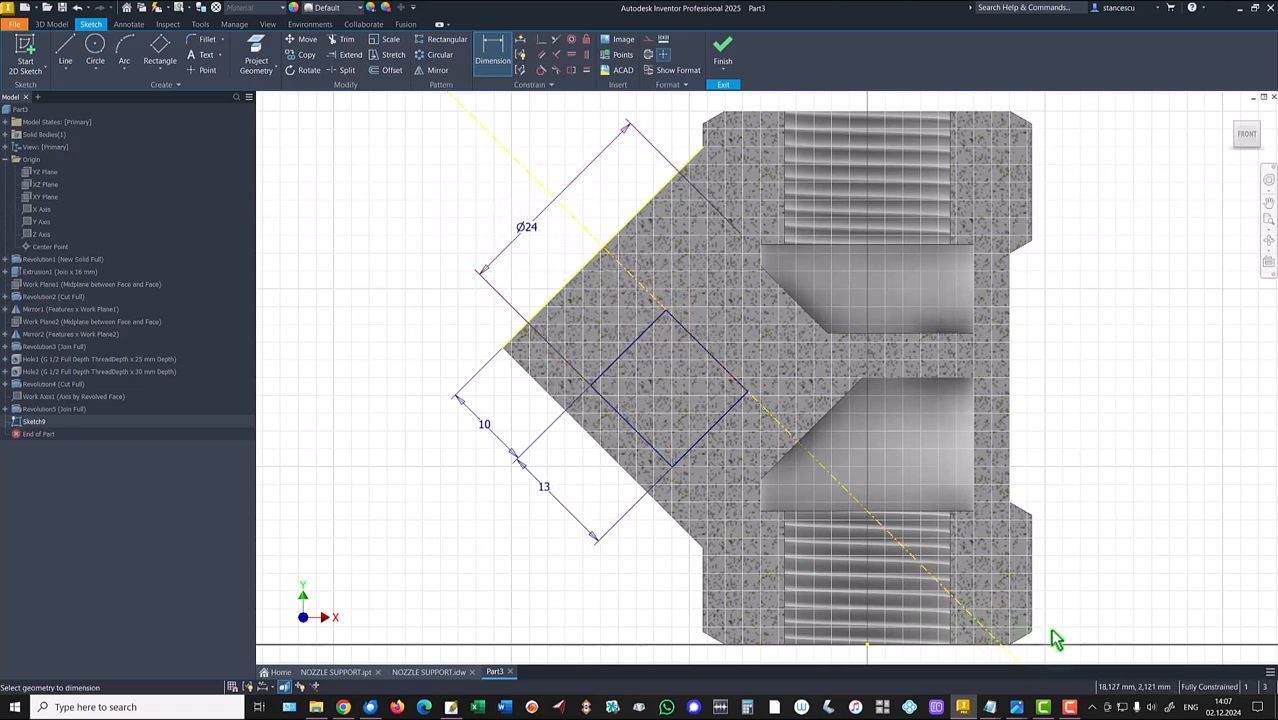
Finish the sketch and revolve the rectangle a full 360° around the centerline as a cut inside the branch.
click(724, 55)
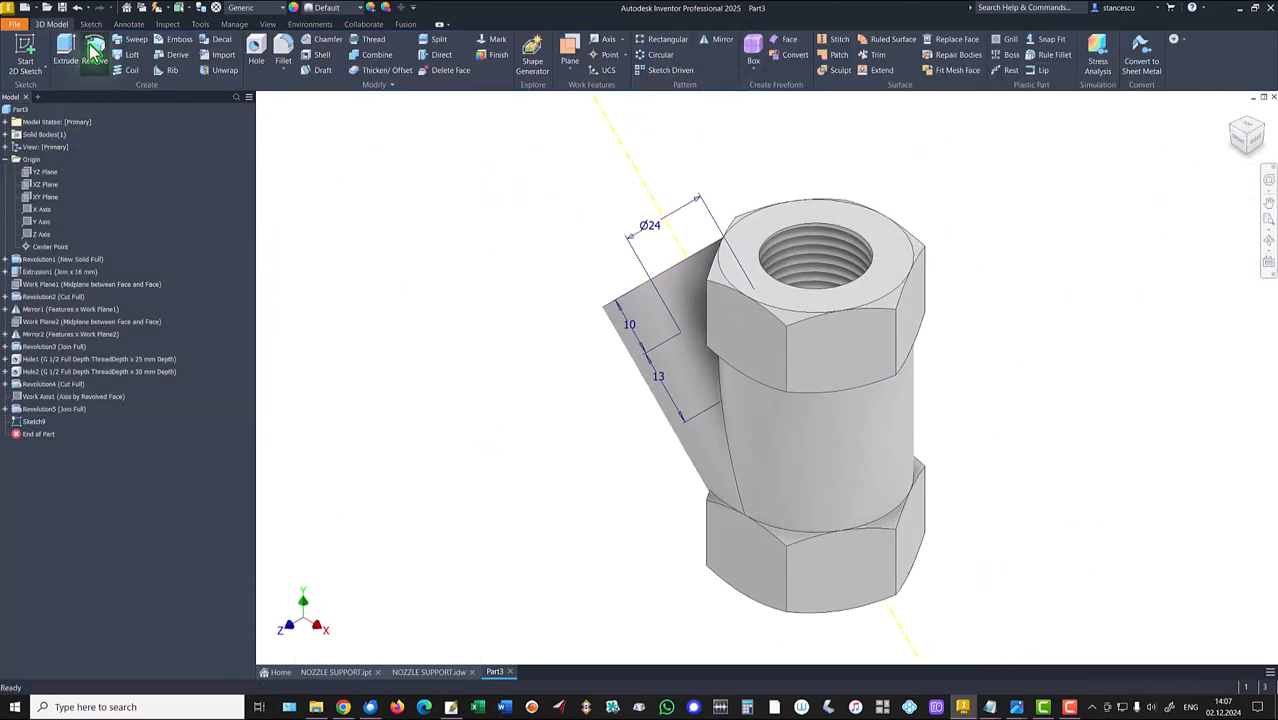
click(93, 50)
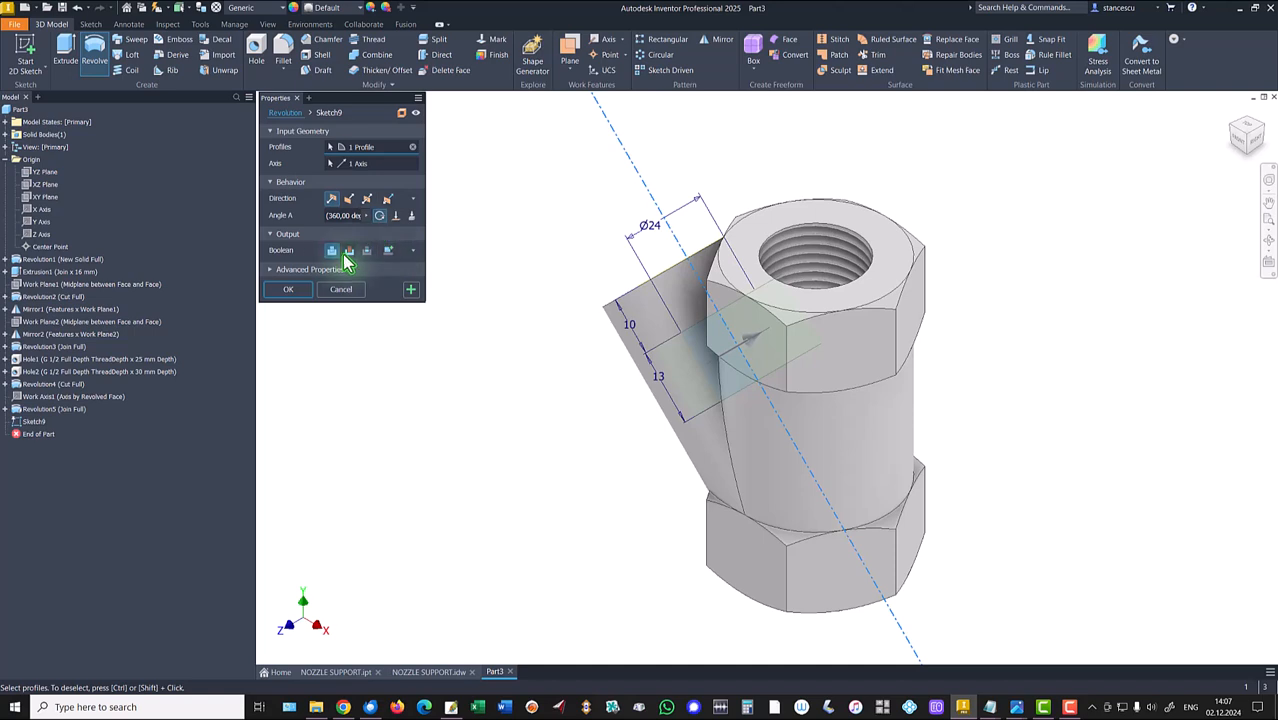
click(348, 251)
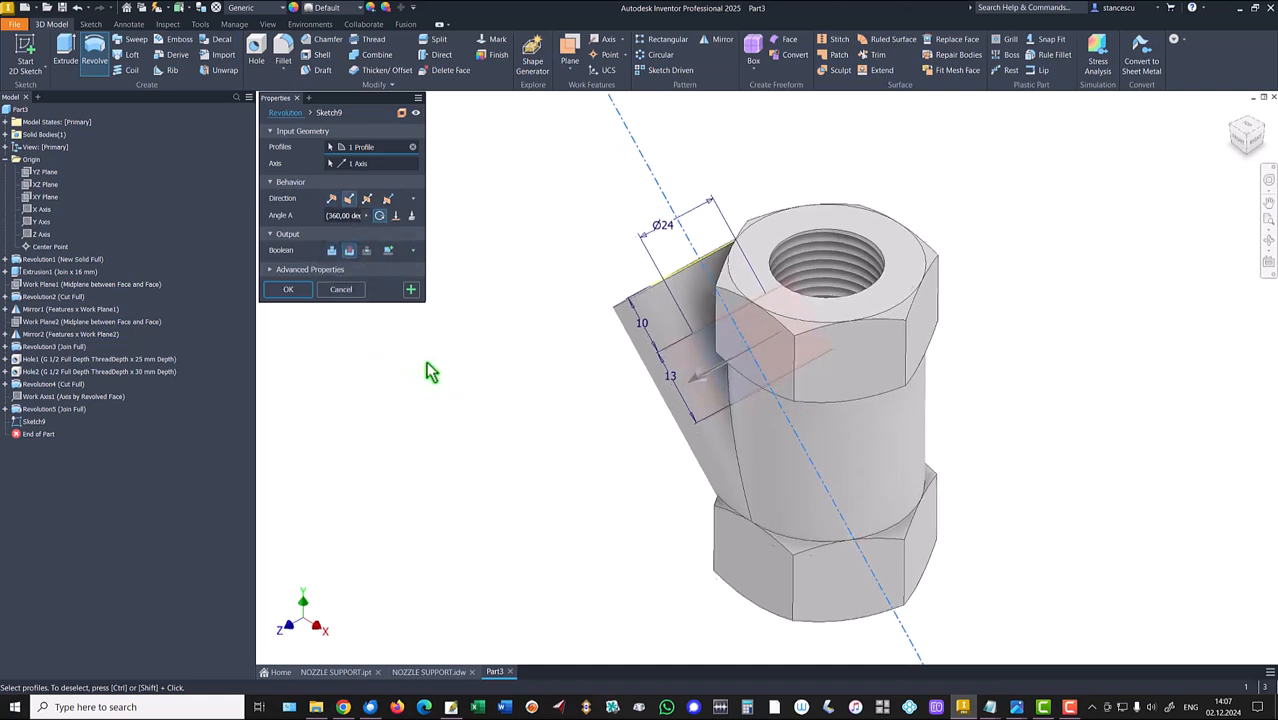
click(283, 290)
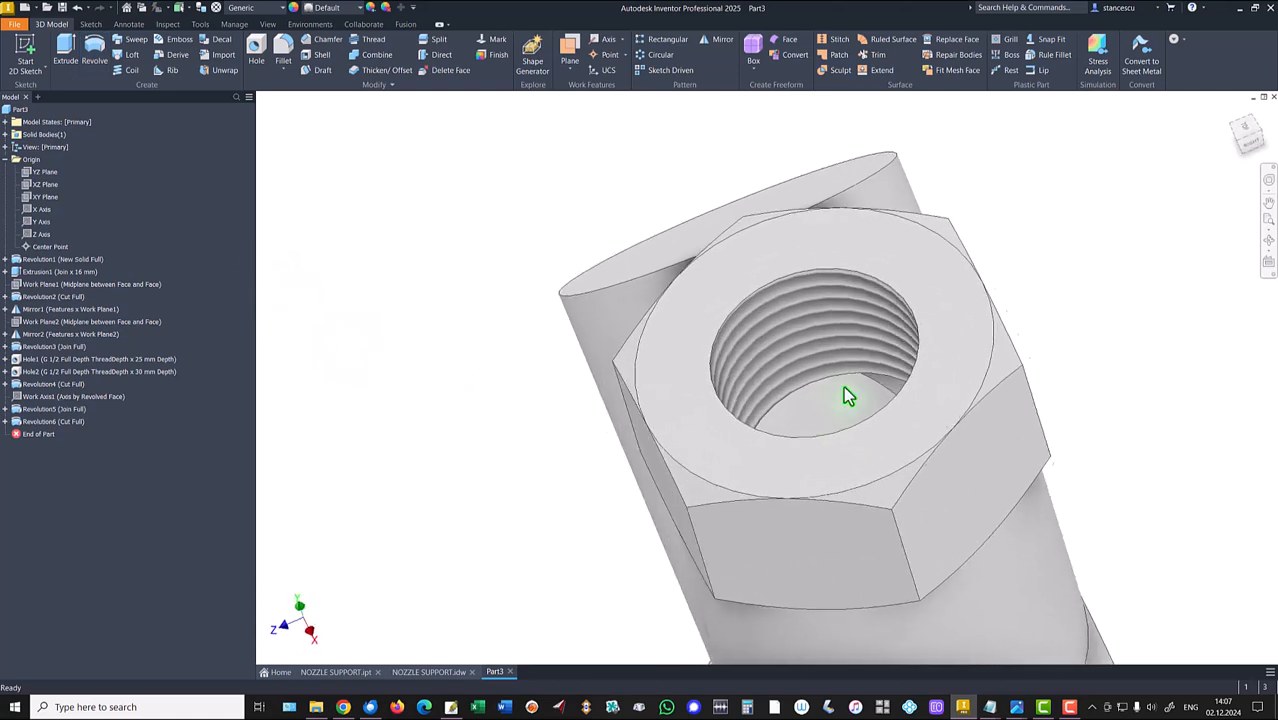
key(F6)
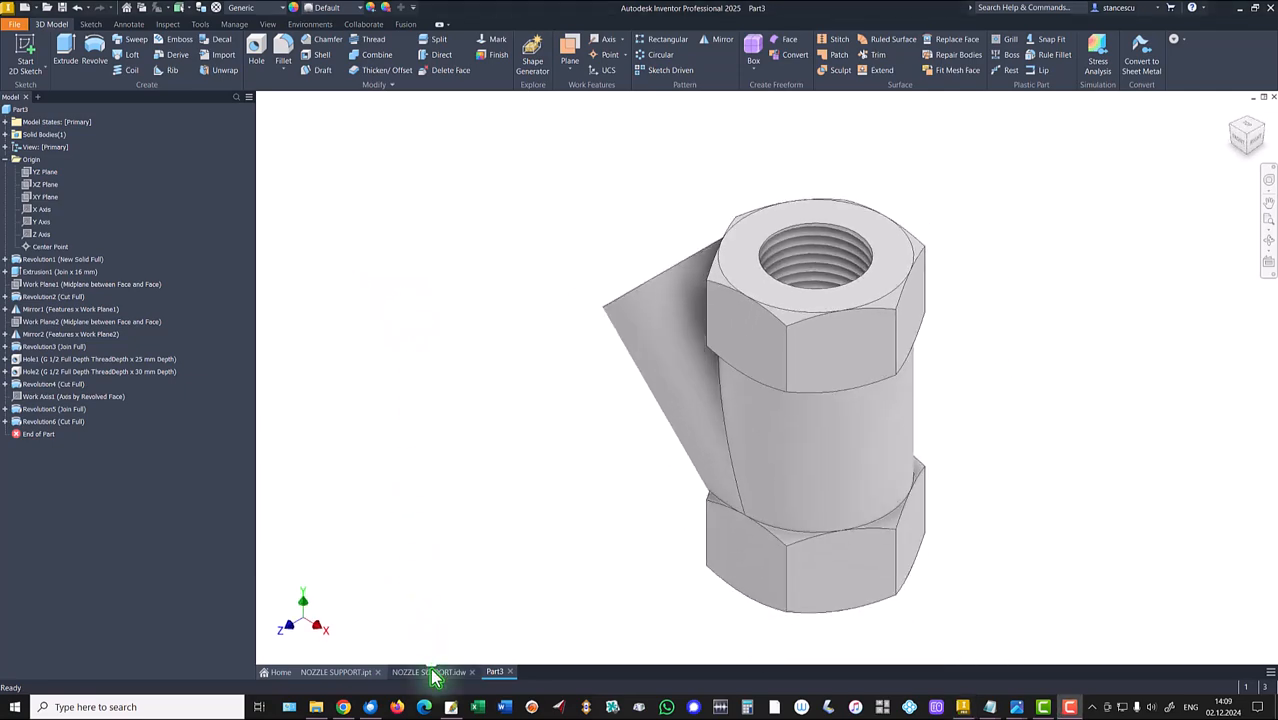
Check the angled branch's thread and depth dimensions in the NOZZLE SUPPORT.idw drawing and return to Part3.
click(433, 677)
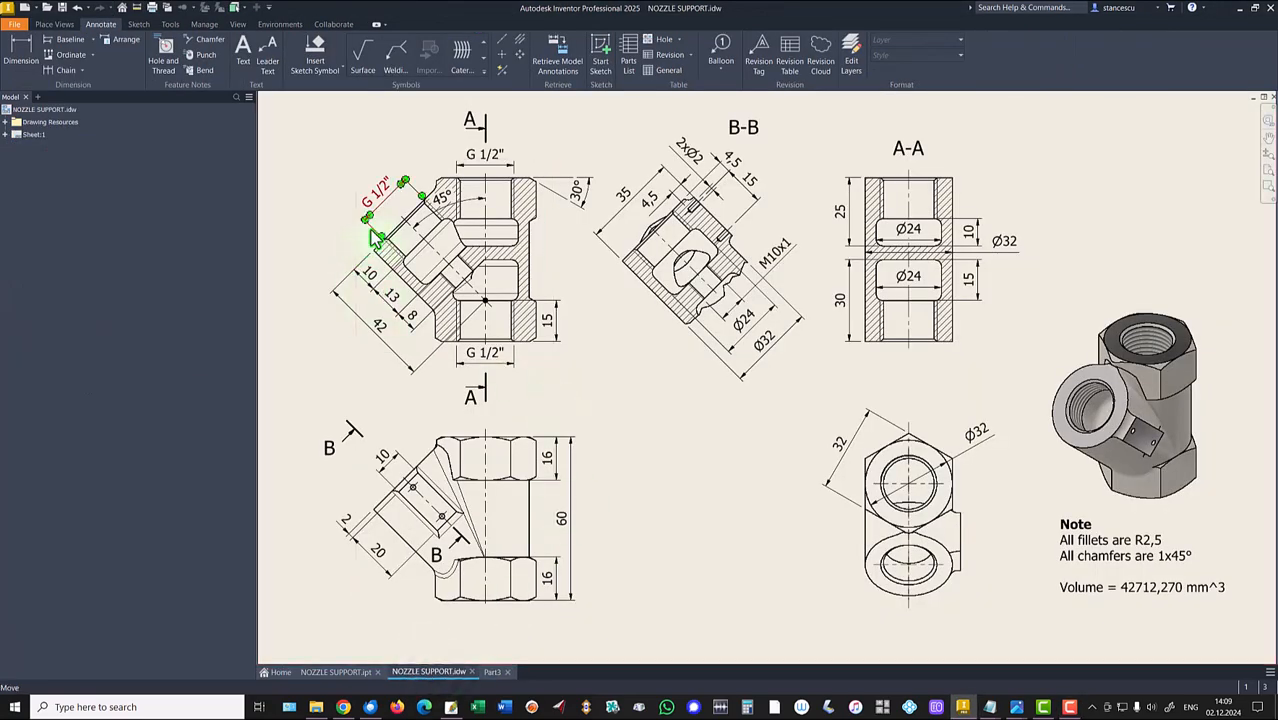
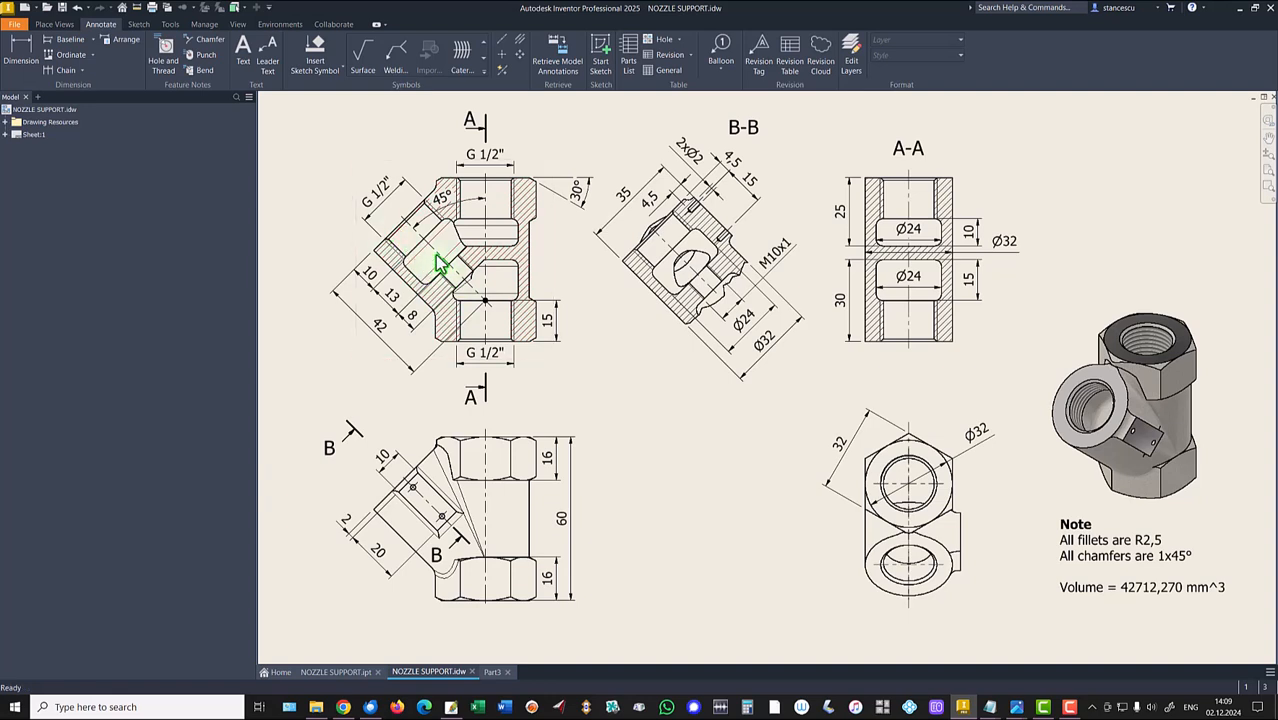
click(600, 355)
click(493, 673)
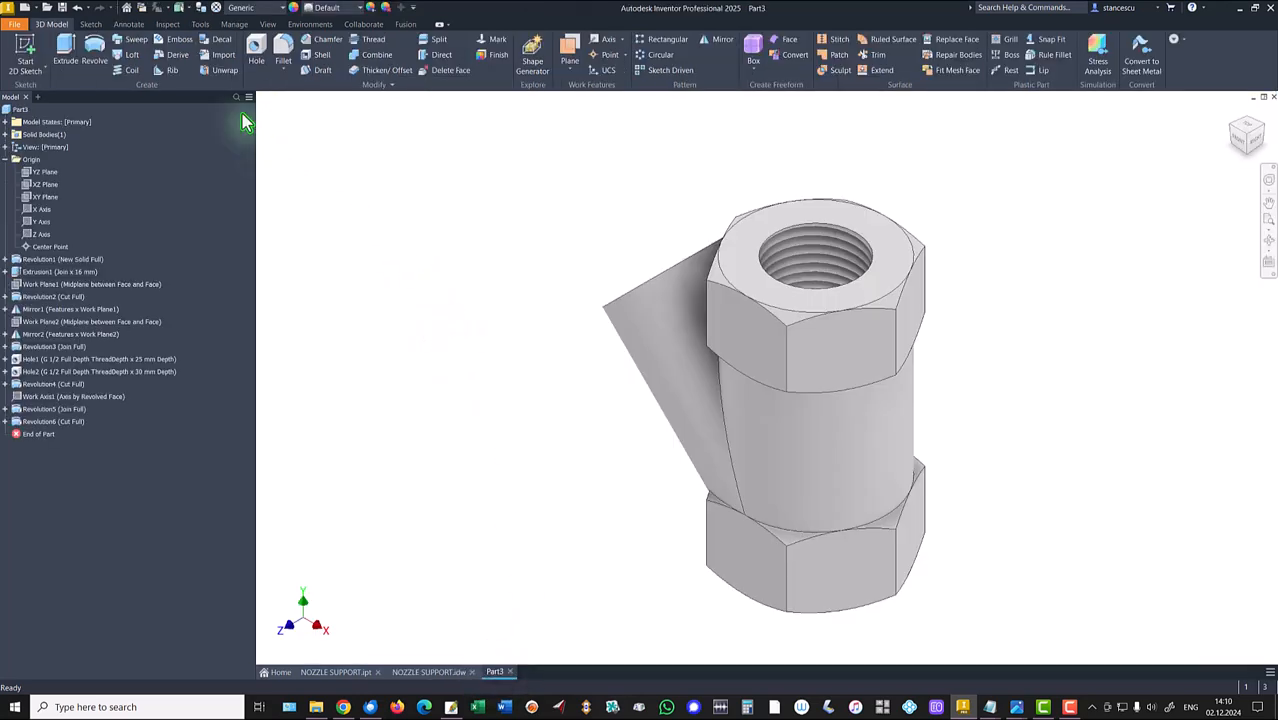
Place a full-depth G 1/2 JIS pipe threaded hole on the branch's sloped end face with a depth of 10 mm.
click(256, 50)
shift+middle_drag(535, 273, 576, 329)
scroll(576, 329, up, 2)
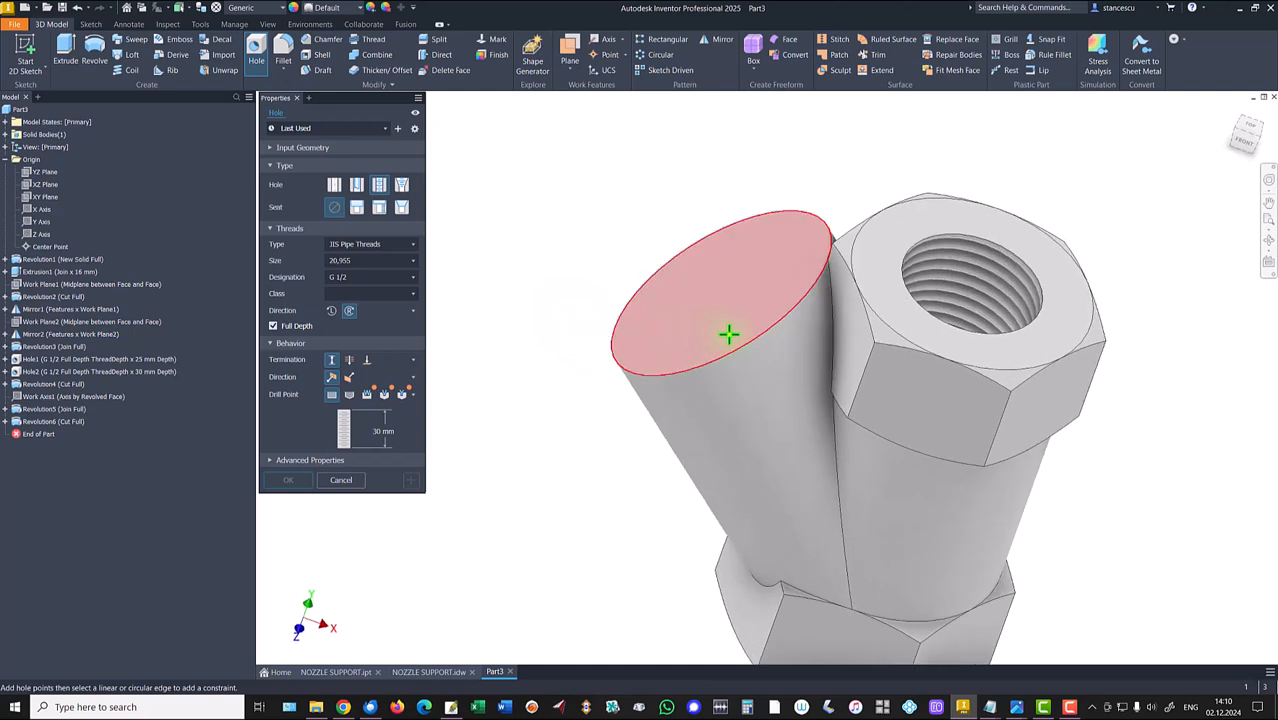
click(728, 335)
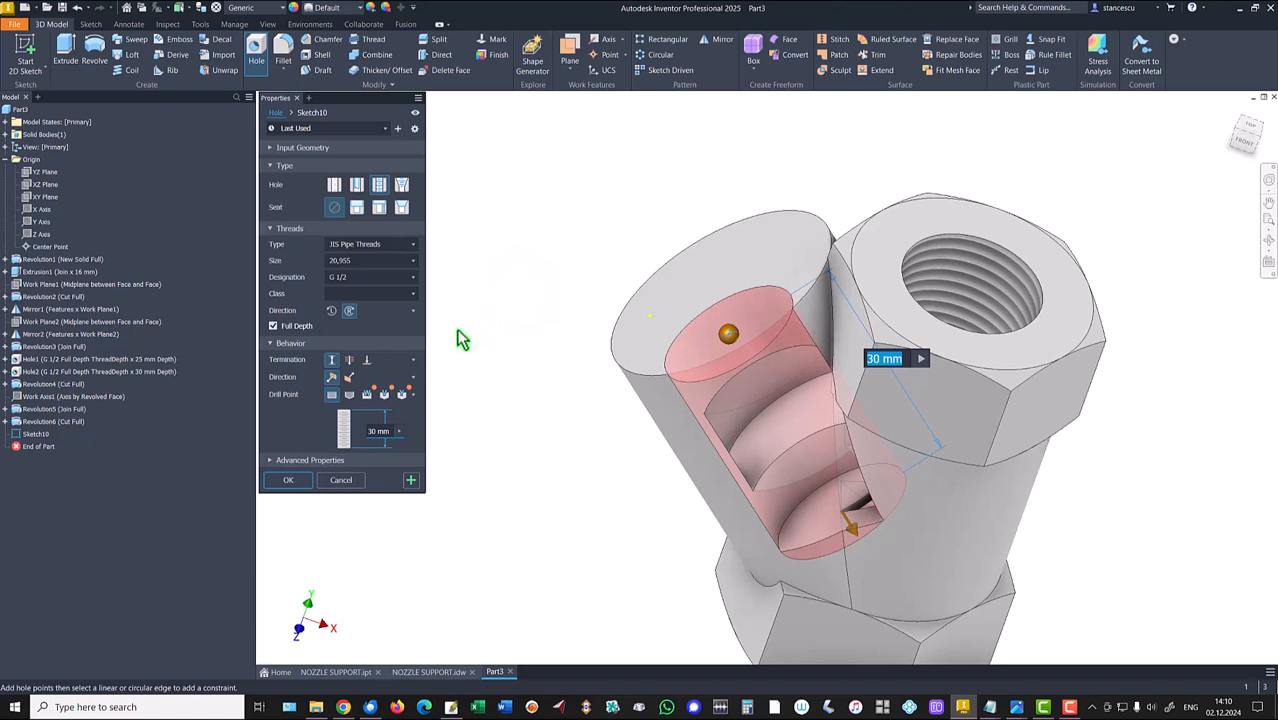
click(382, 431)
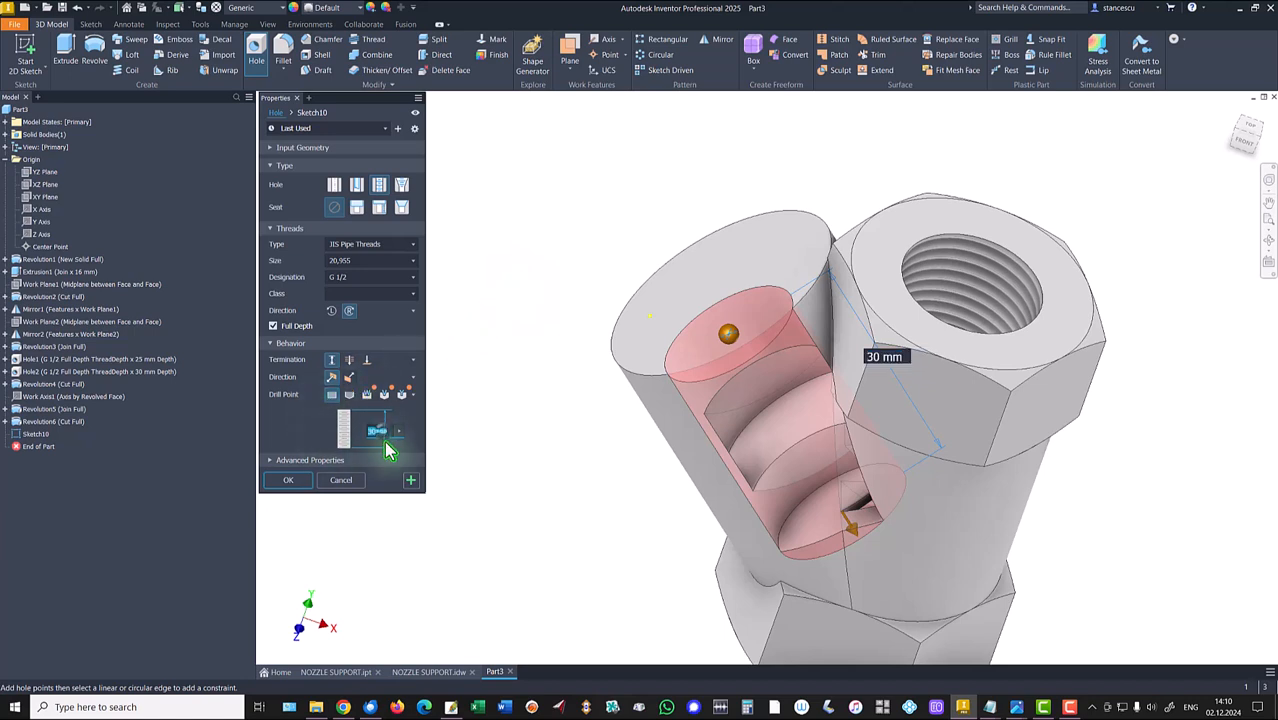
text(10)
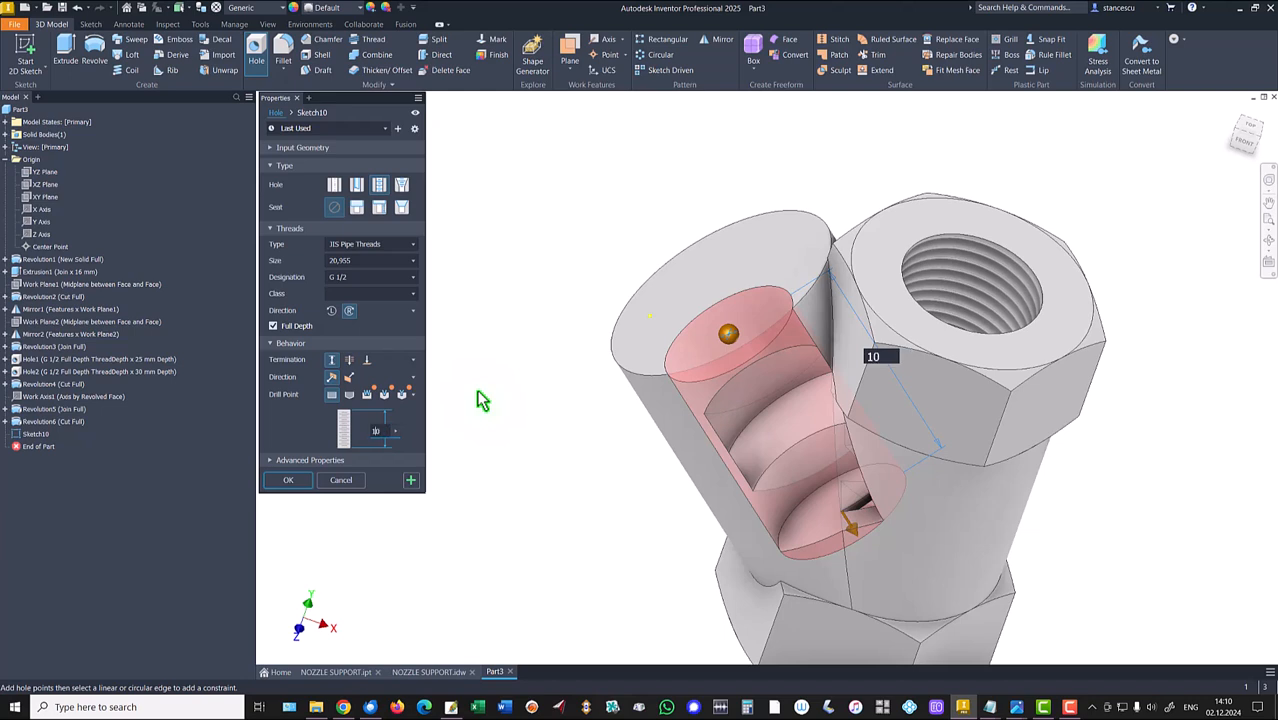
Make the G 1/2 hole concentric with the end face's circular edge and create it.
shift+middle_drag(478, 392, 428, 467)
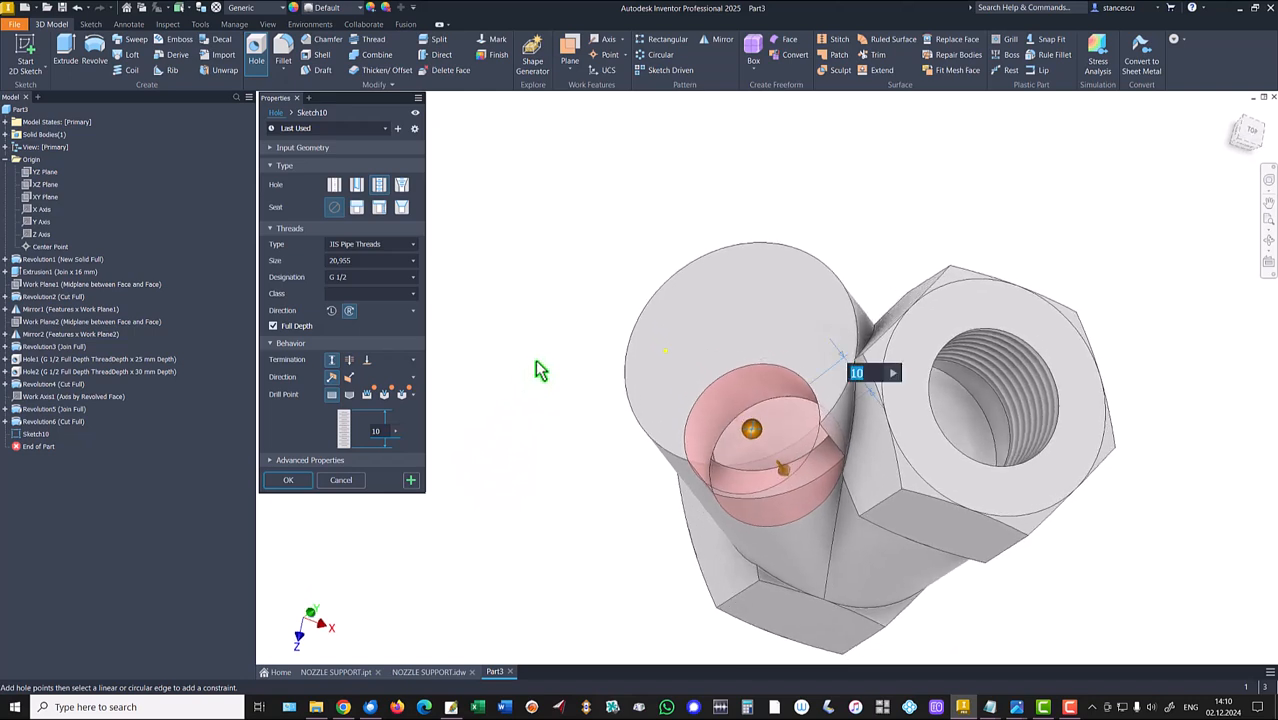
click(633, 334)
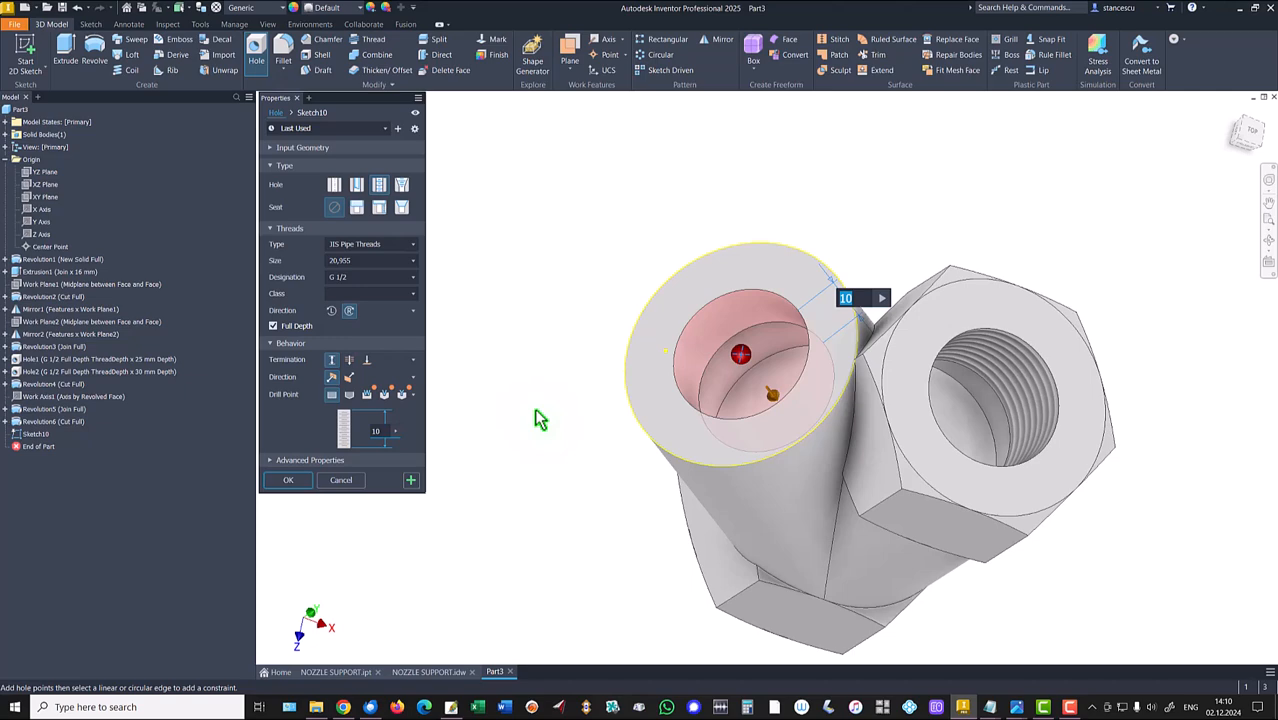
click(288, 480)
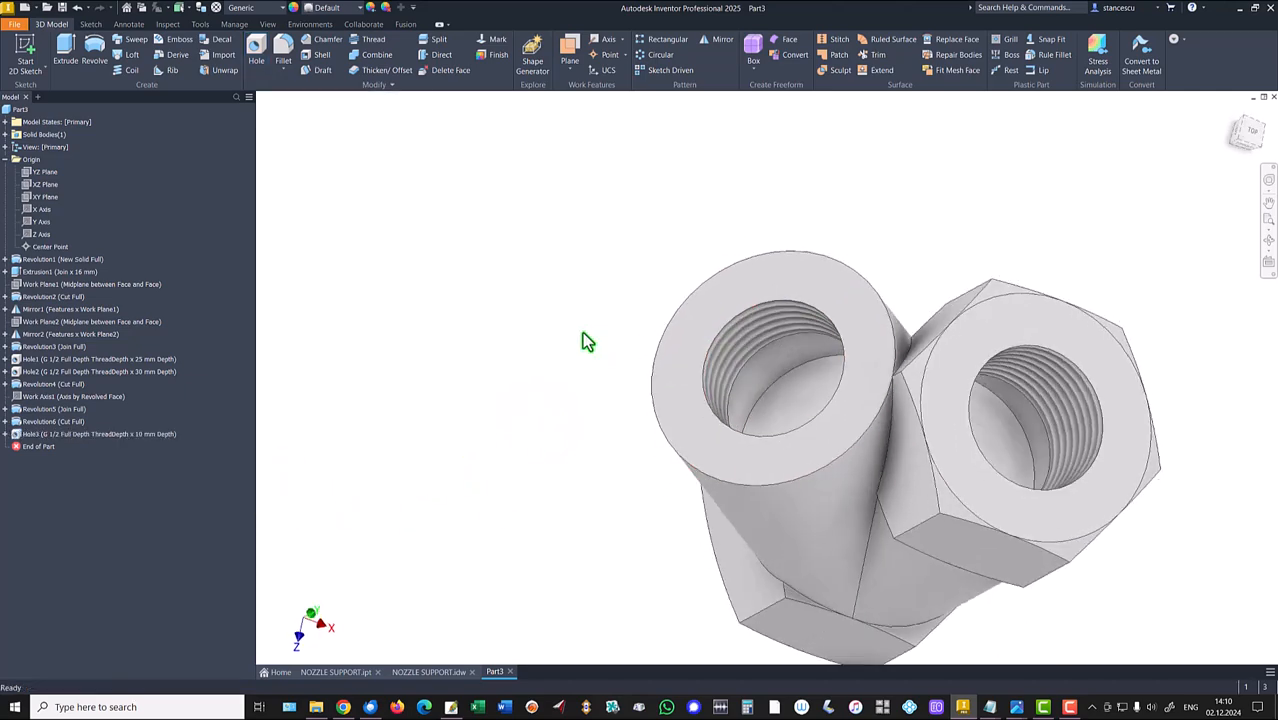
Start another threaded hole with the ISO Metric profile thread type, size 10 and designation M10x1.
click(259, 50)
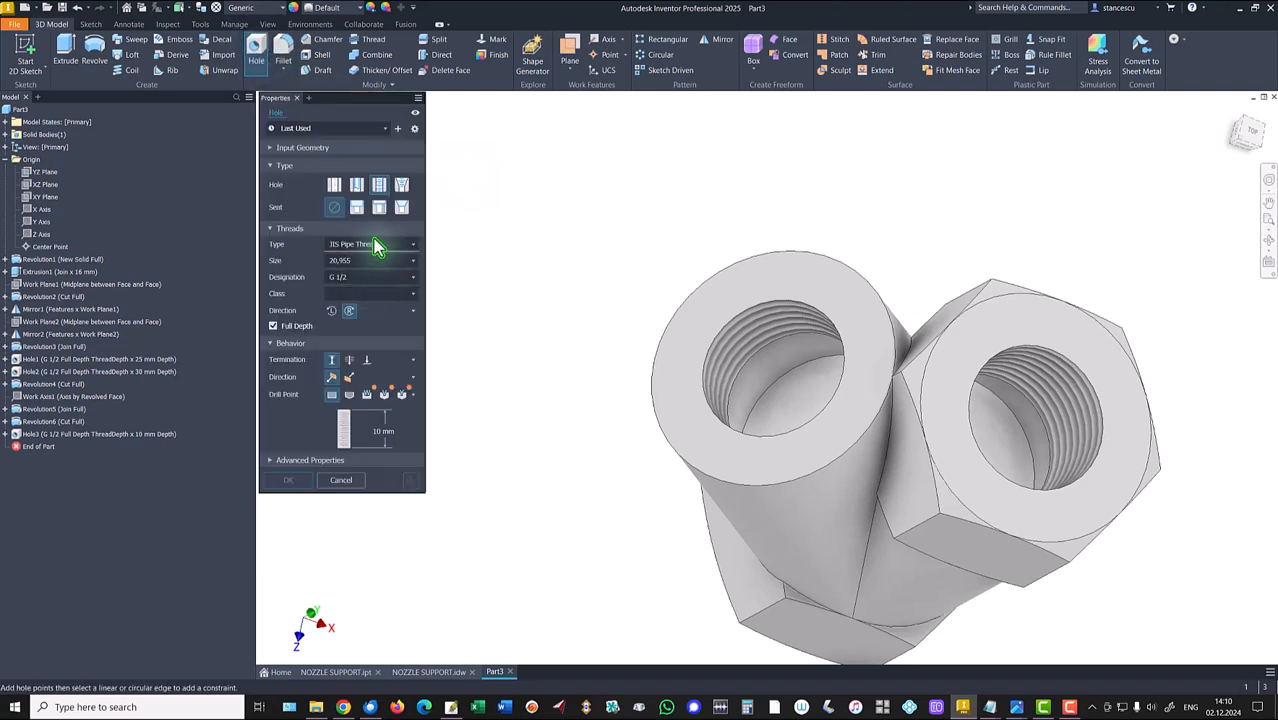
click(372, 248)
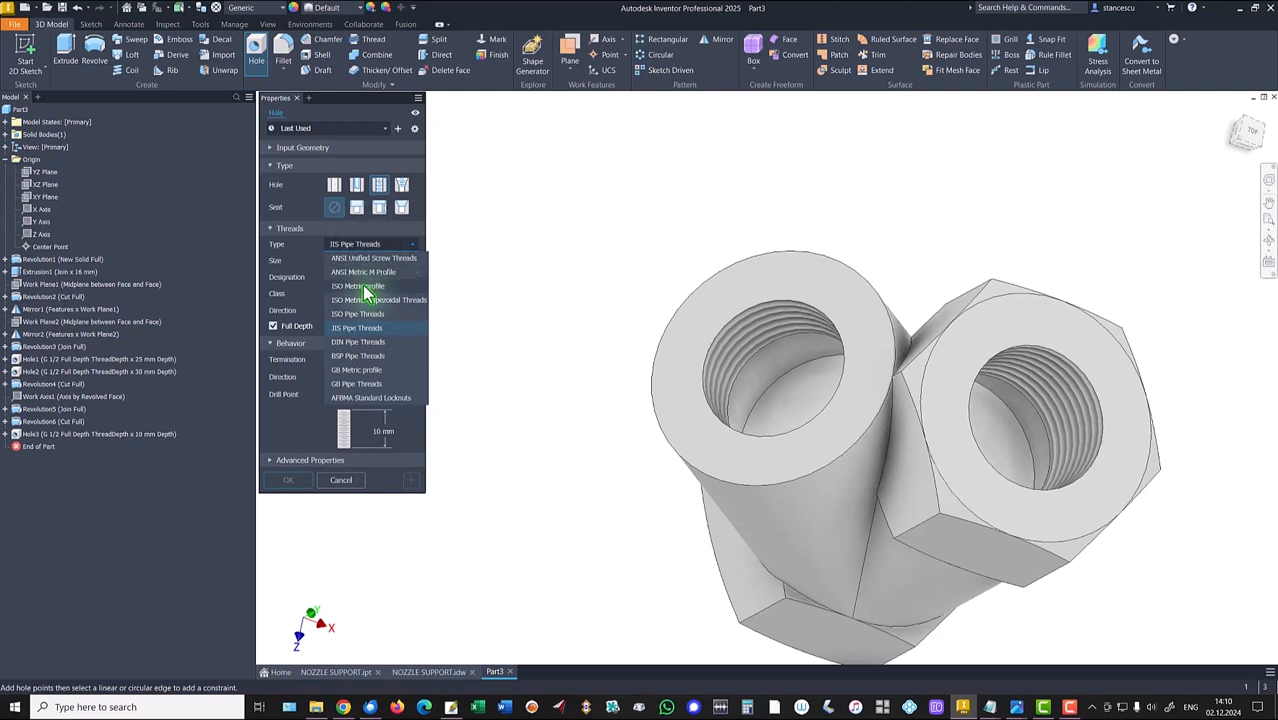
click(363, 286)
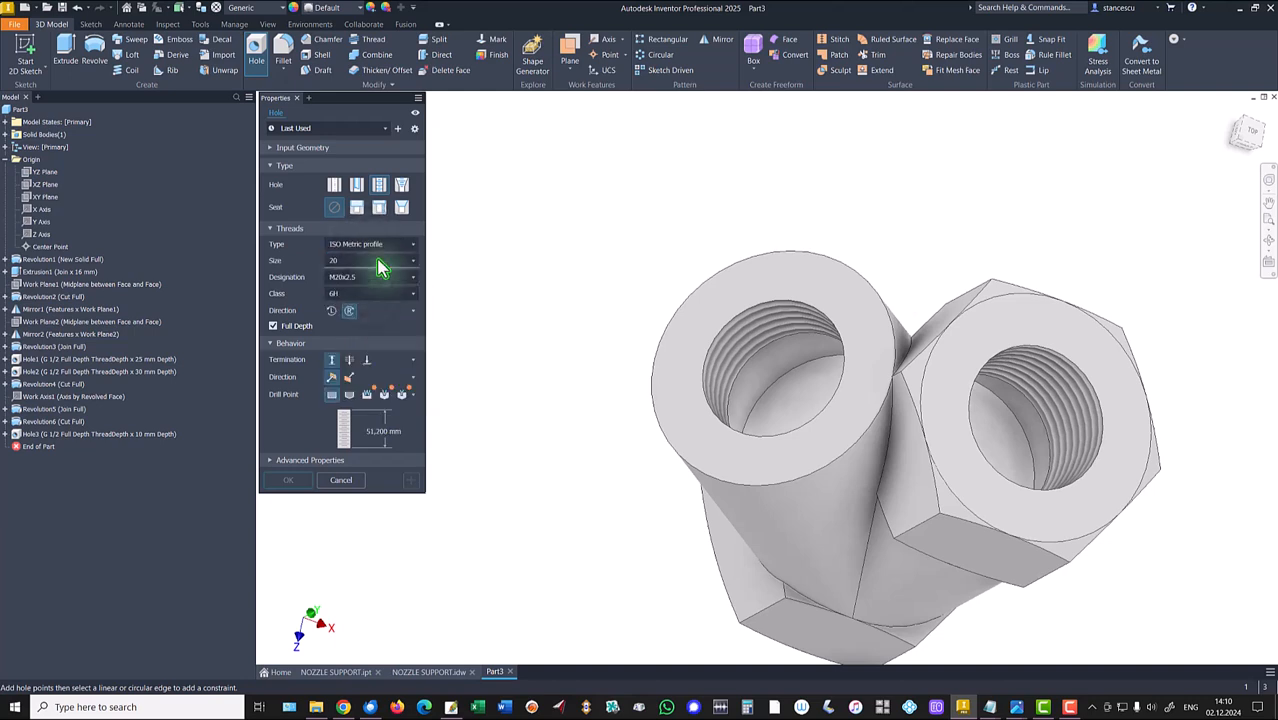
click(376, 261)
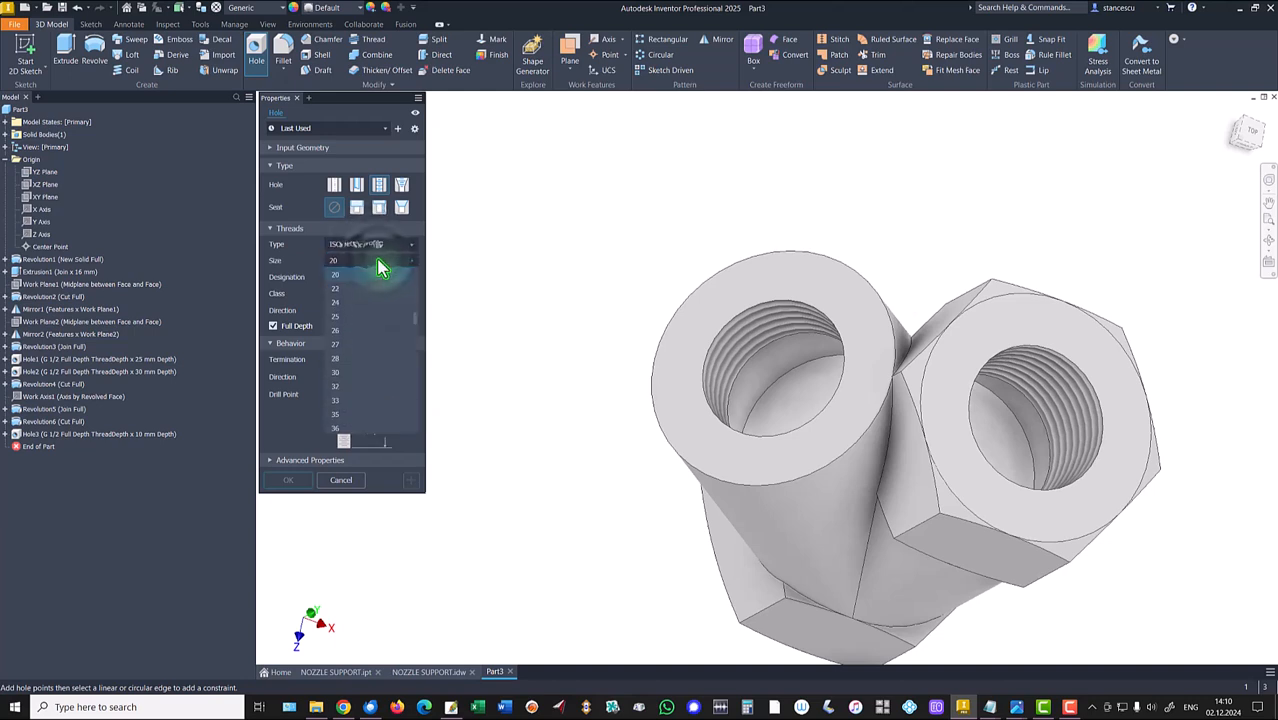
scroll(365, 350, up, 2)
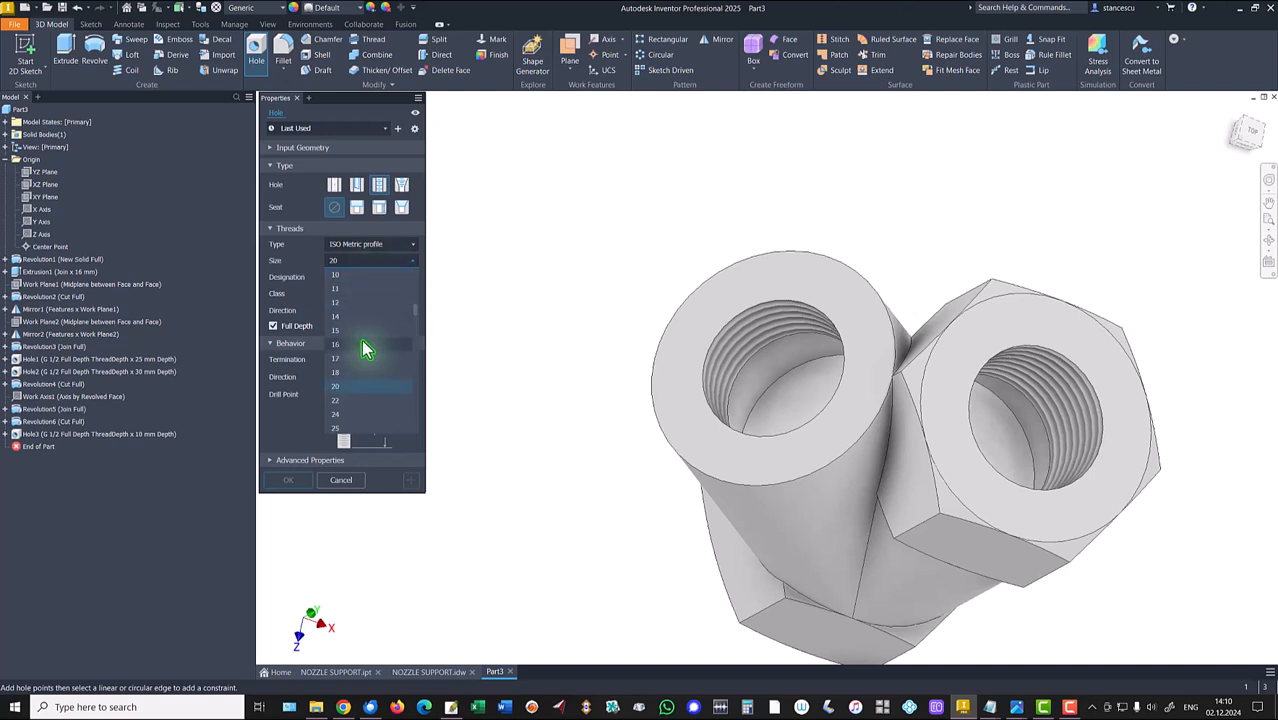
click(340, 276)
click(414, 278)
click(340, 333)
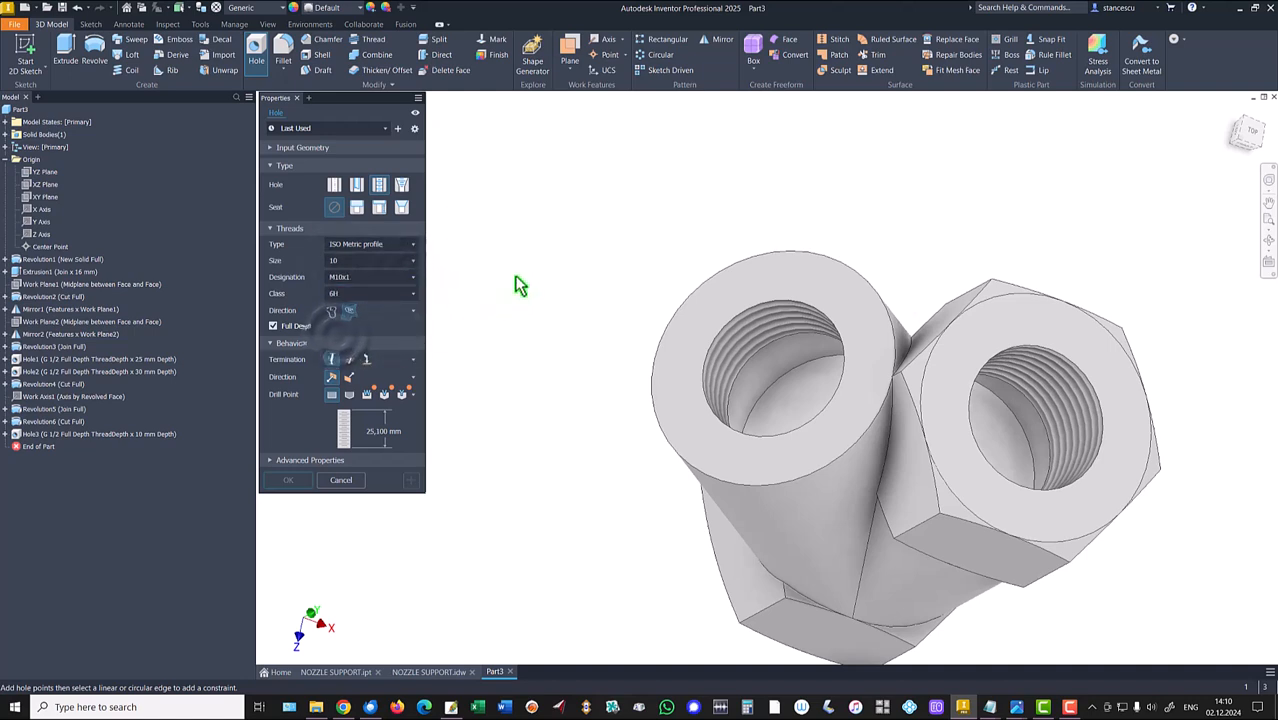
Place the M10x1 hole concentric with the branch's end face edge and create it with a depth of 10+13+8 mm.
click(703, 300)
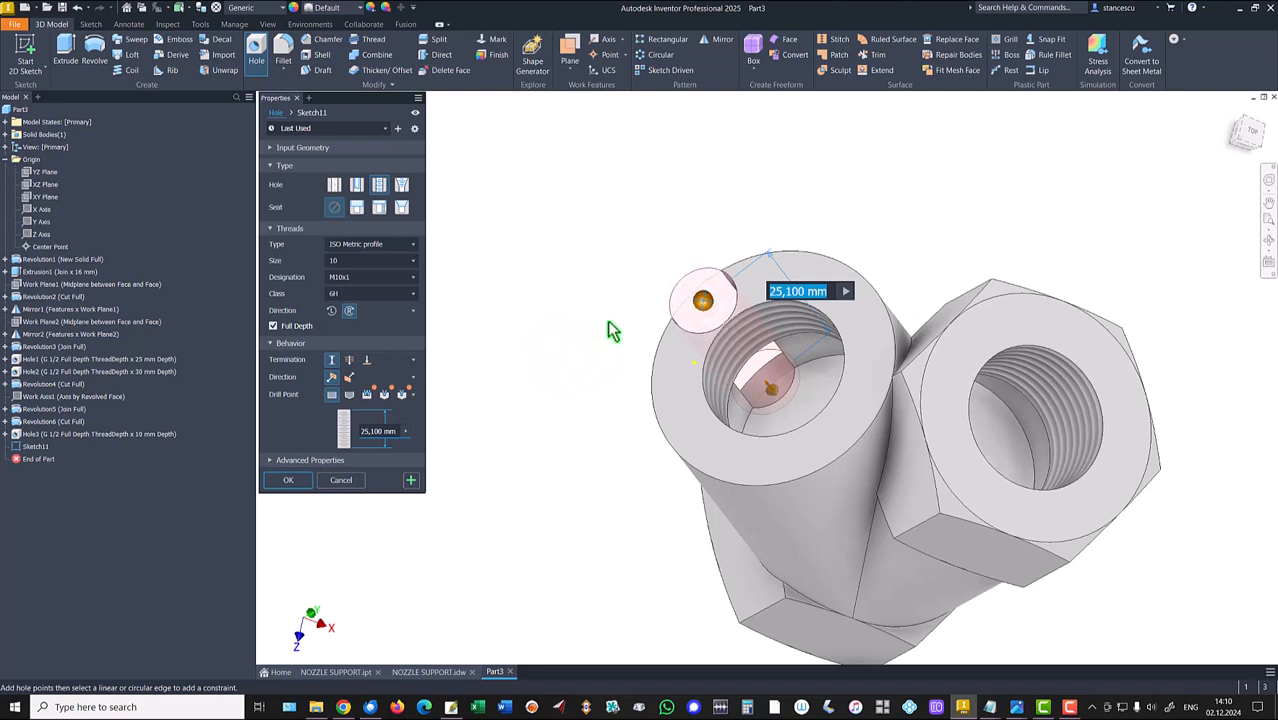
click(676, 452)
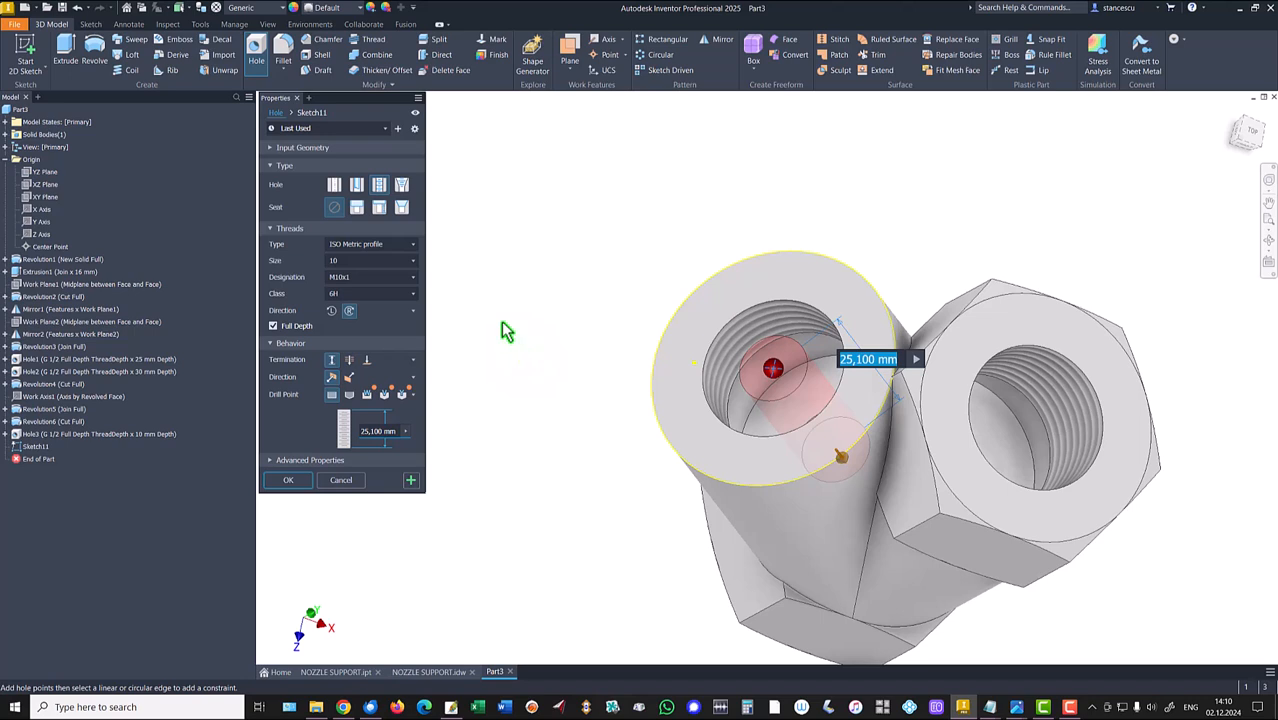
click(384, 432)
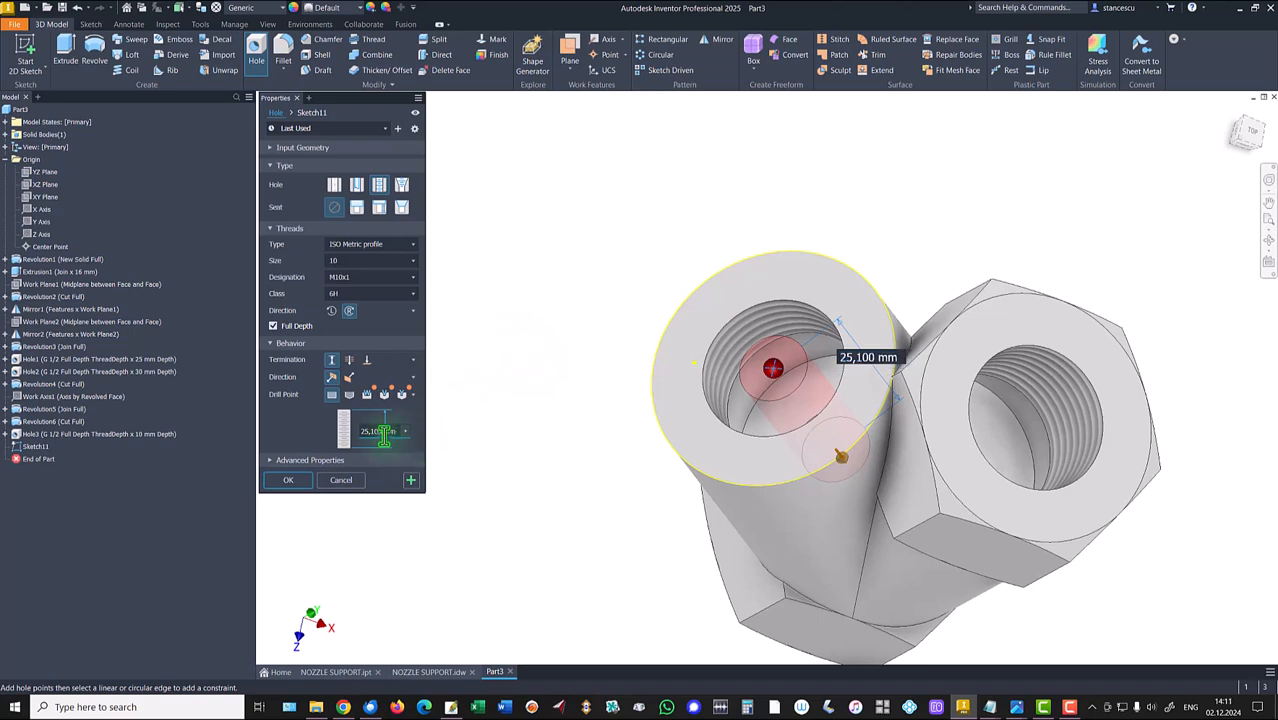
key(ctrl+a)
text(10)
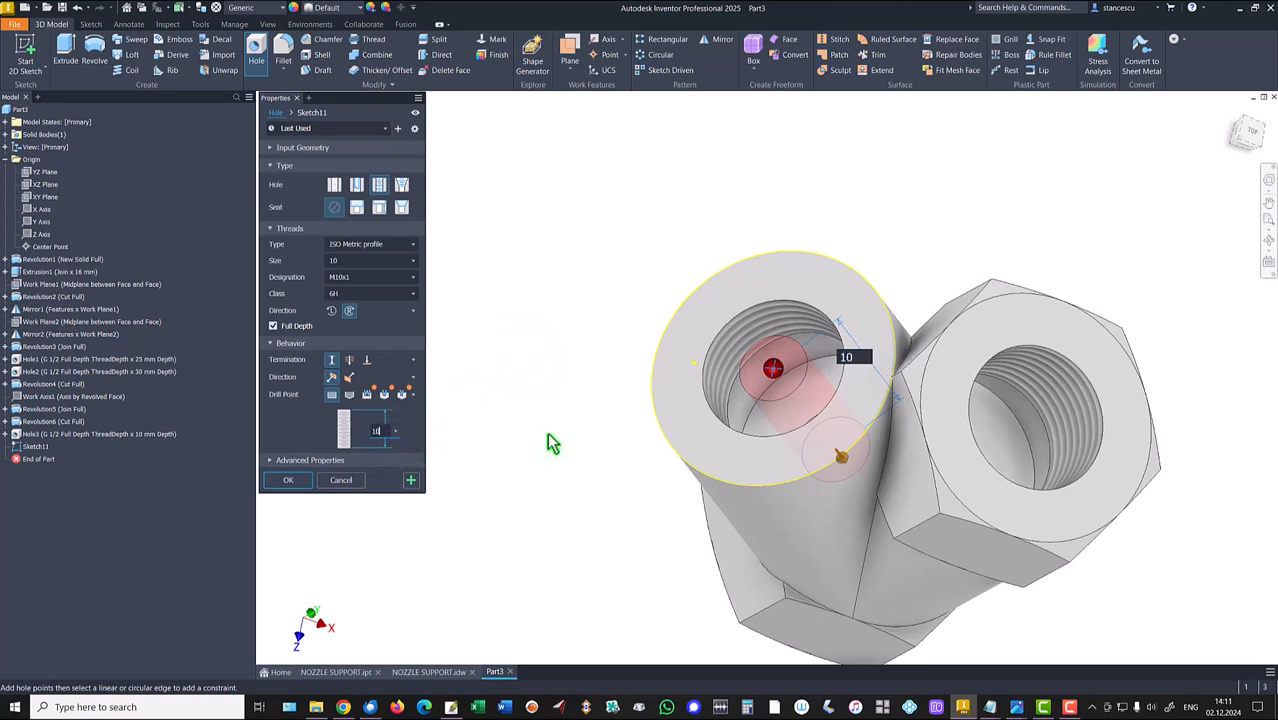
text(+)
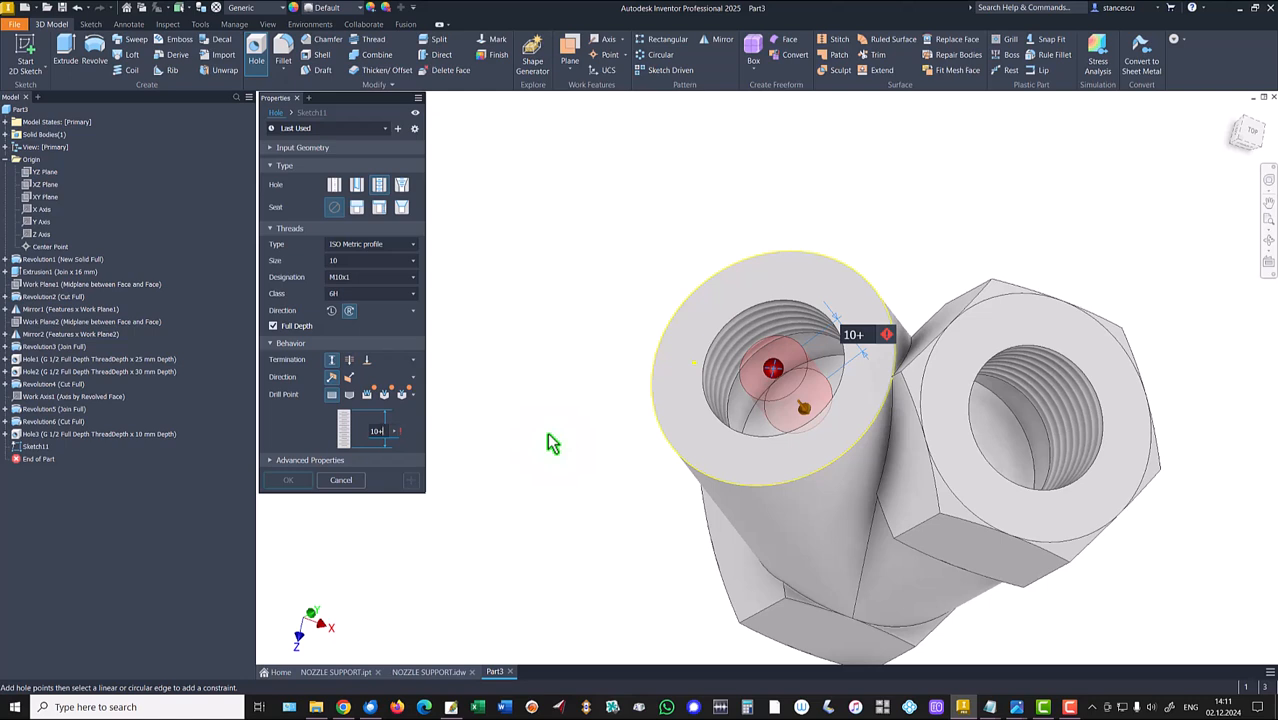
text(13)
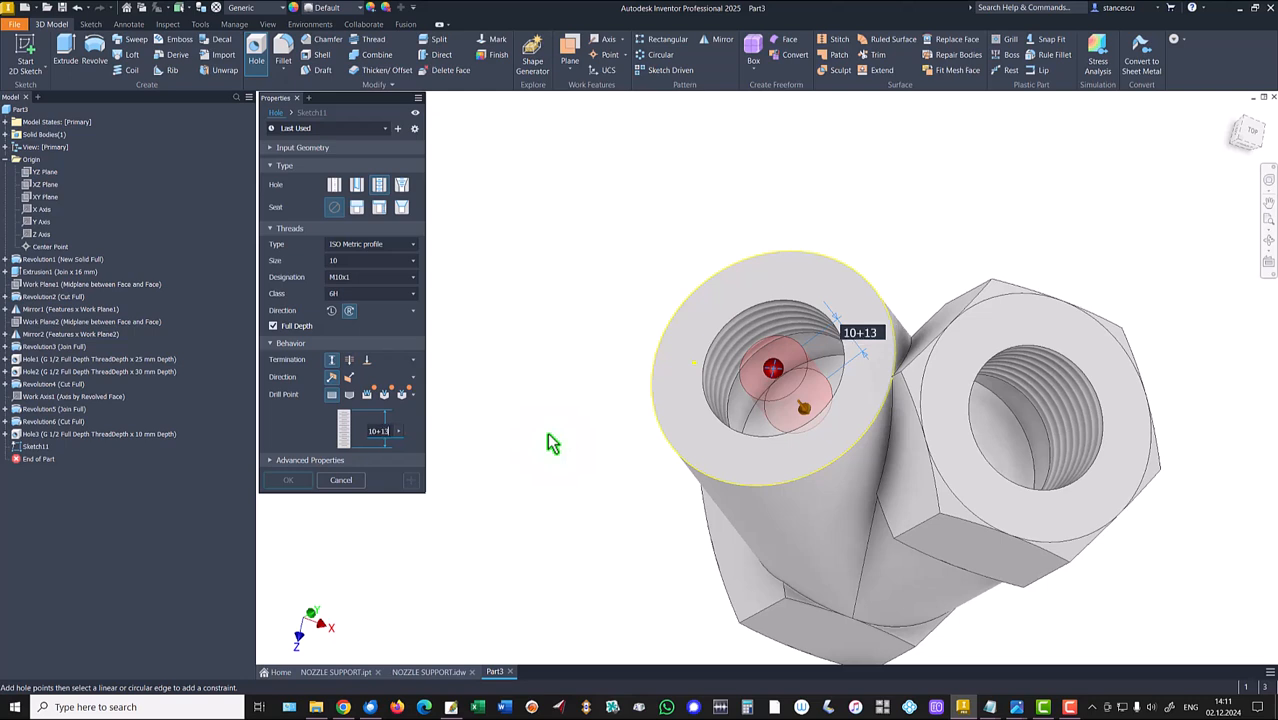
text(+)
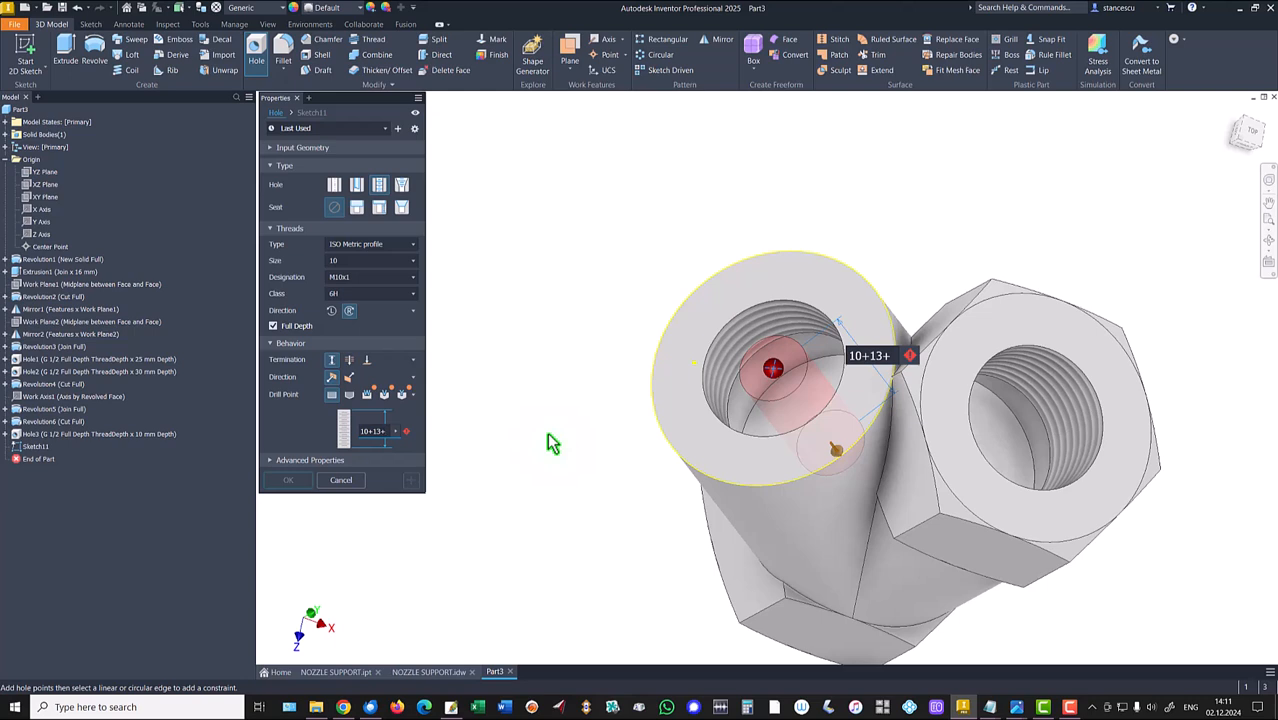
text(8)
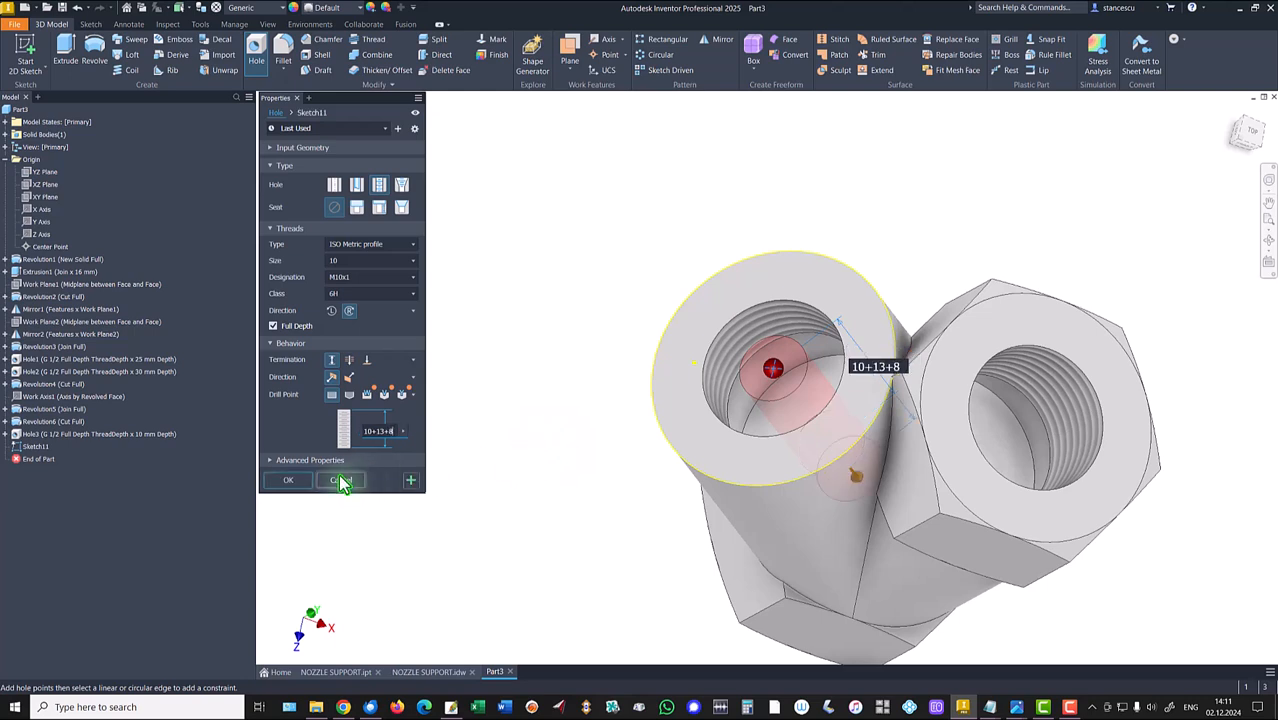
click(293, 481)
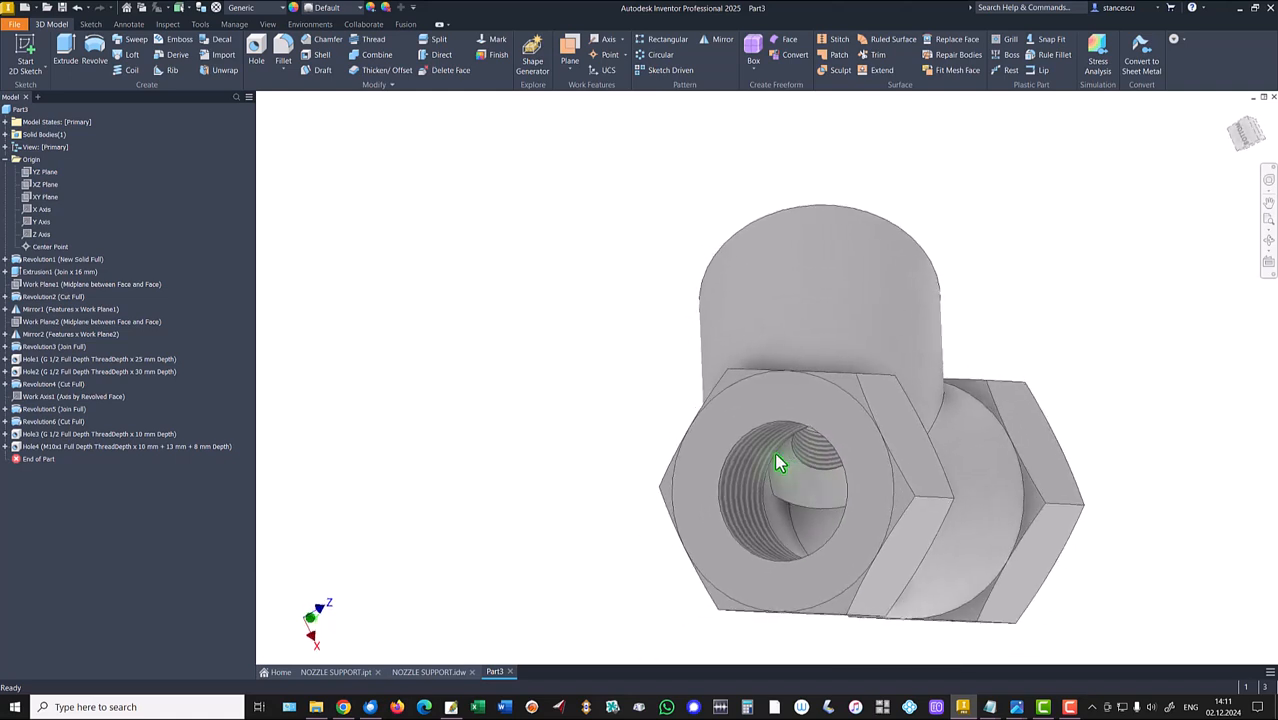
Examine the drawing and the finished reference part for the branch's raised pad and its two small holes, returning to Part3.
key(F6)
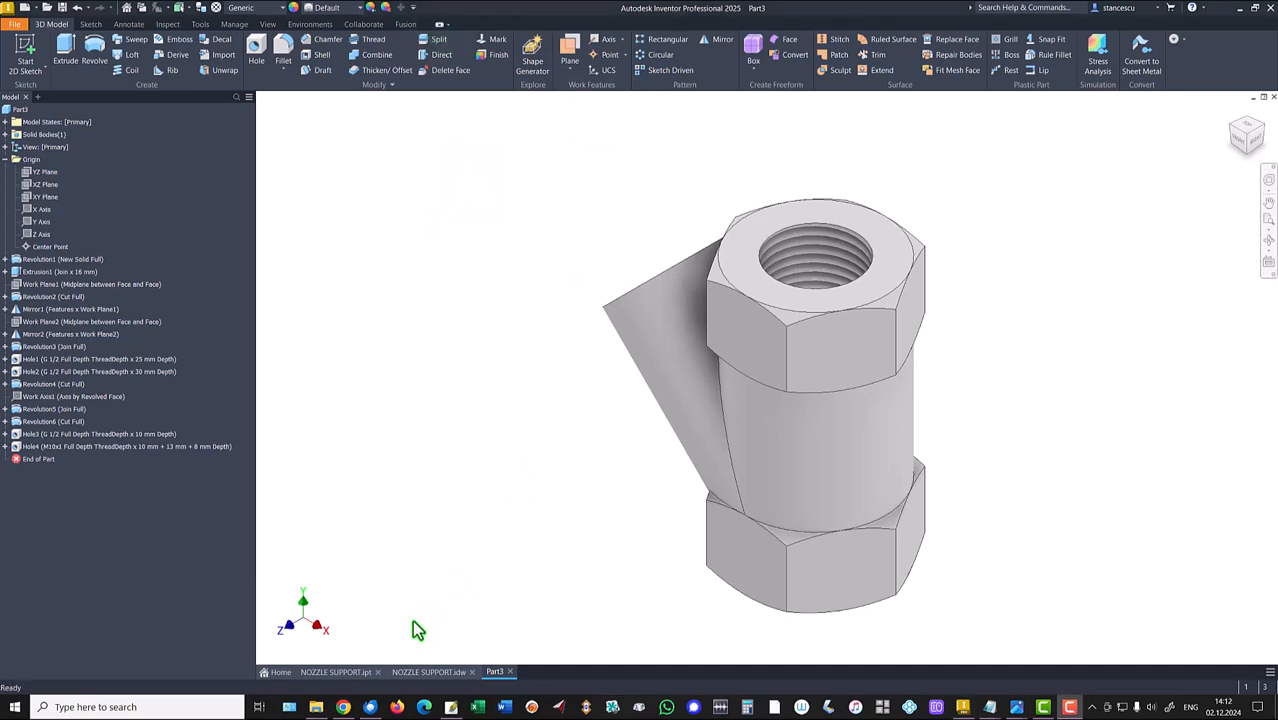
click(424, 674)
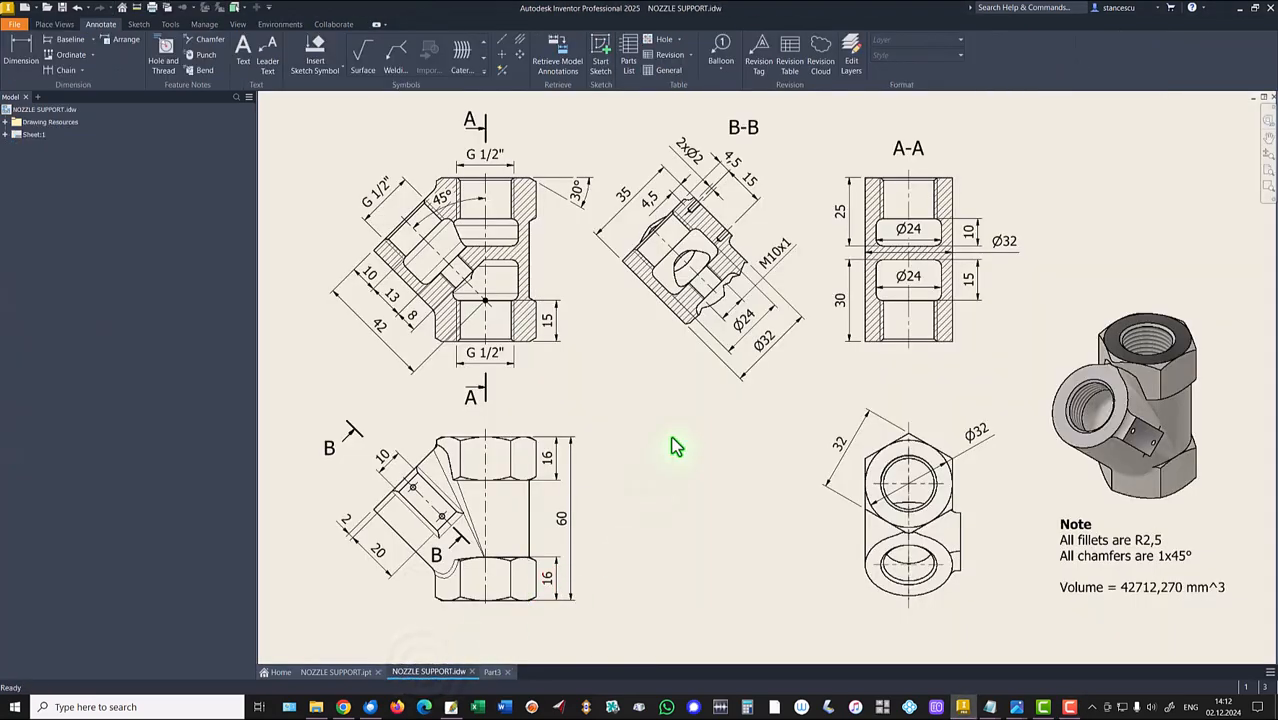
click(335, 672)
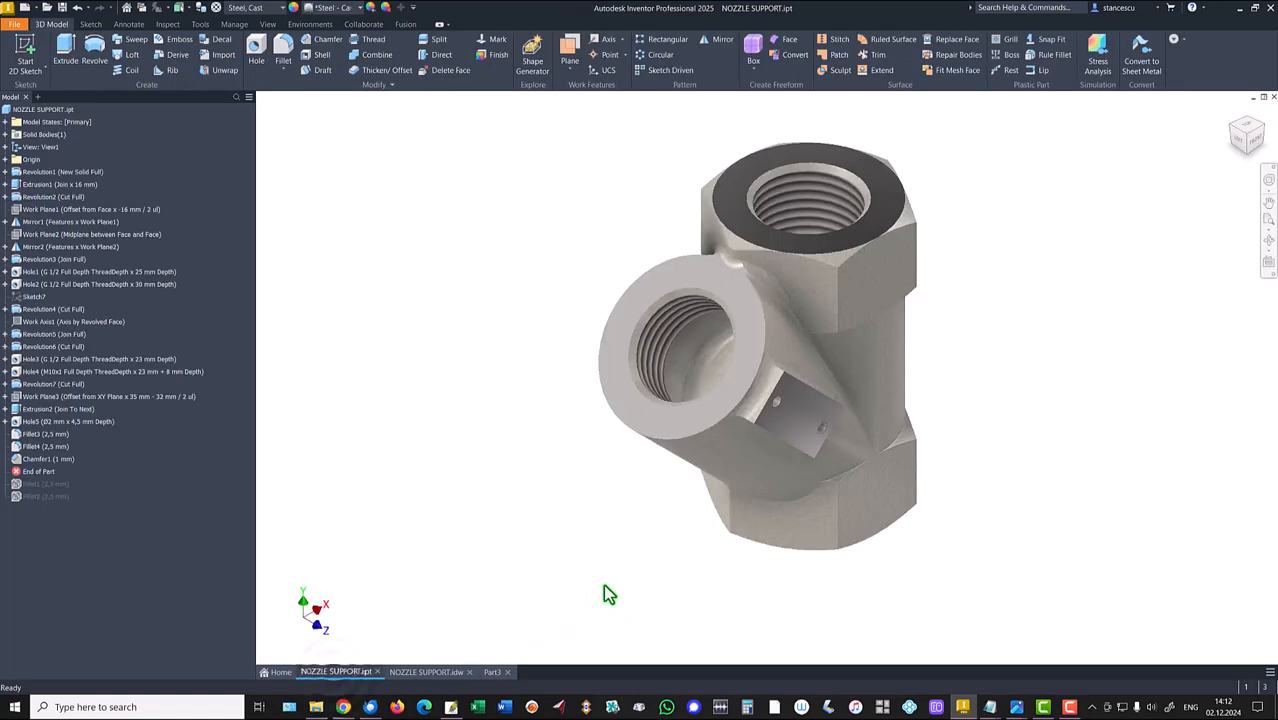
scroll(887, 530, up, 5)
shift+middle_drag(887, 530, 828, 414)
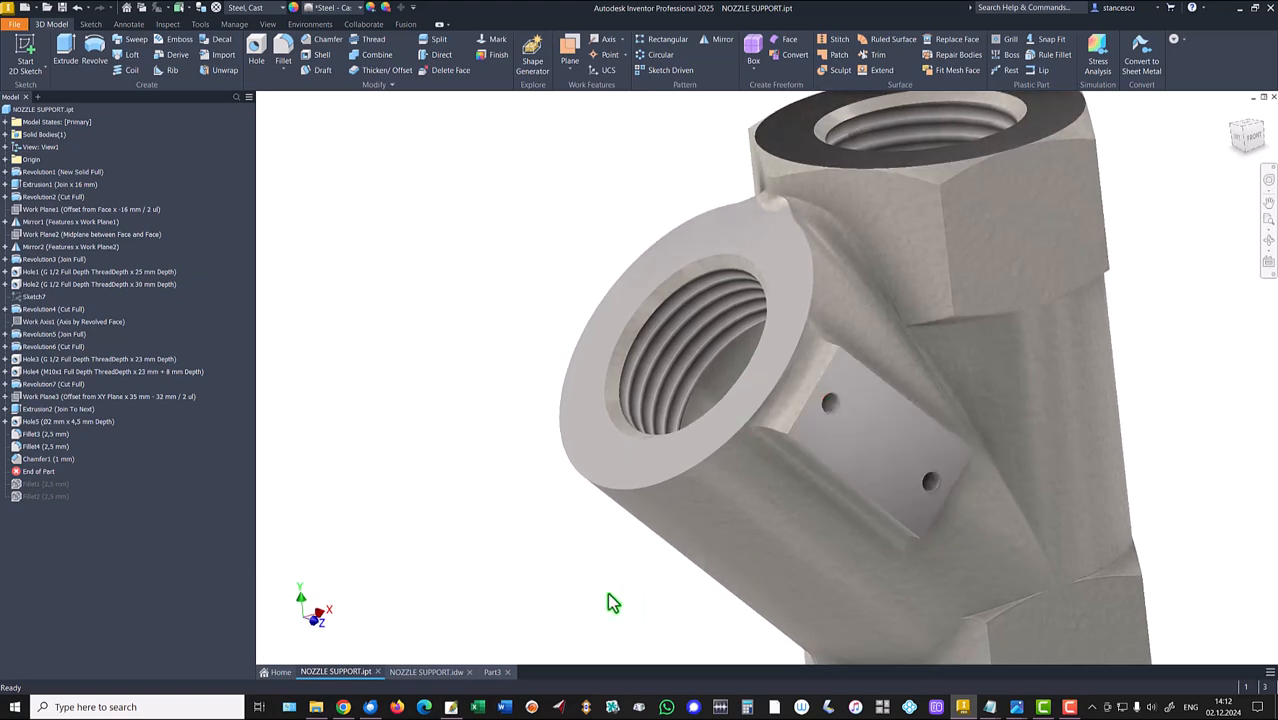
key(F6)
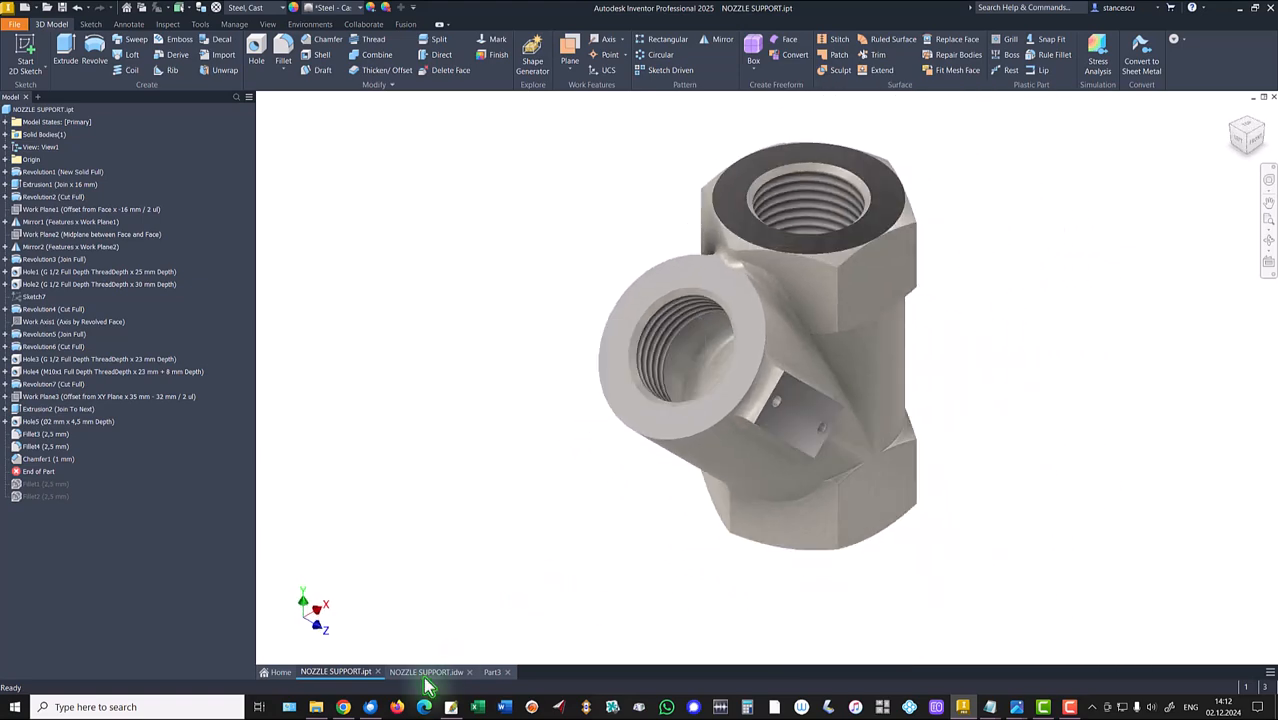
click(425, 675)
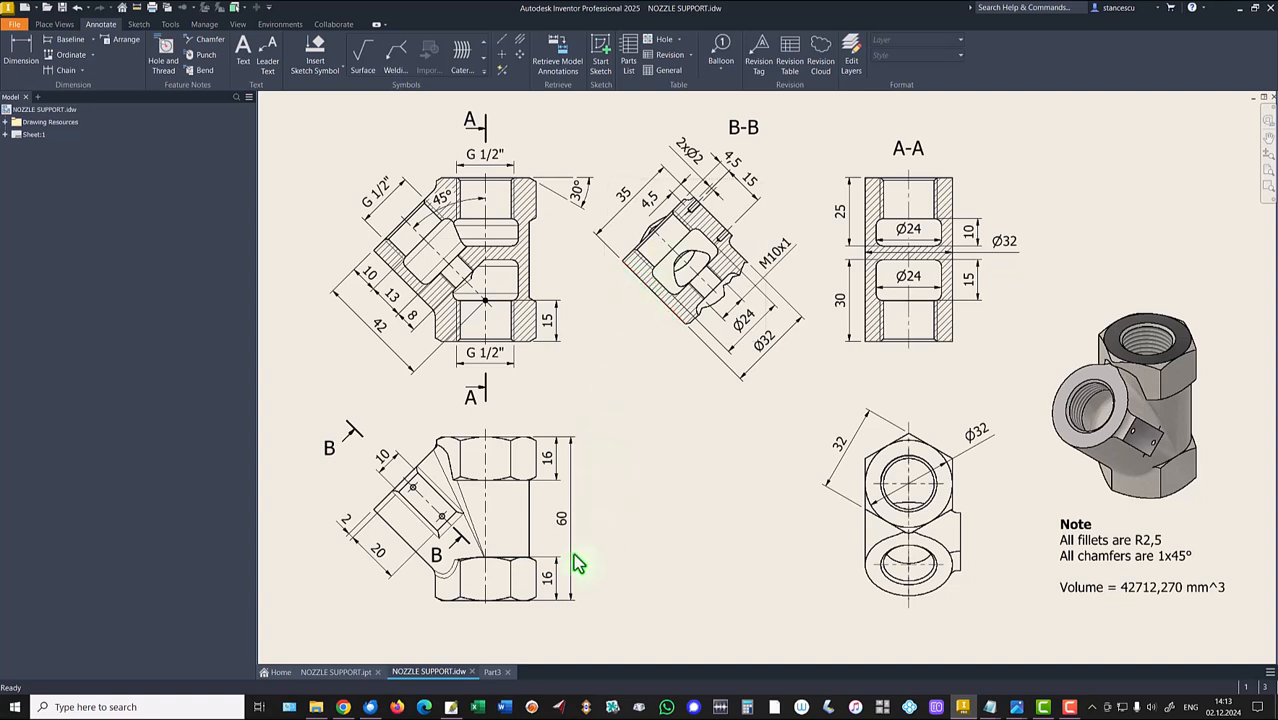
click(492, 672)
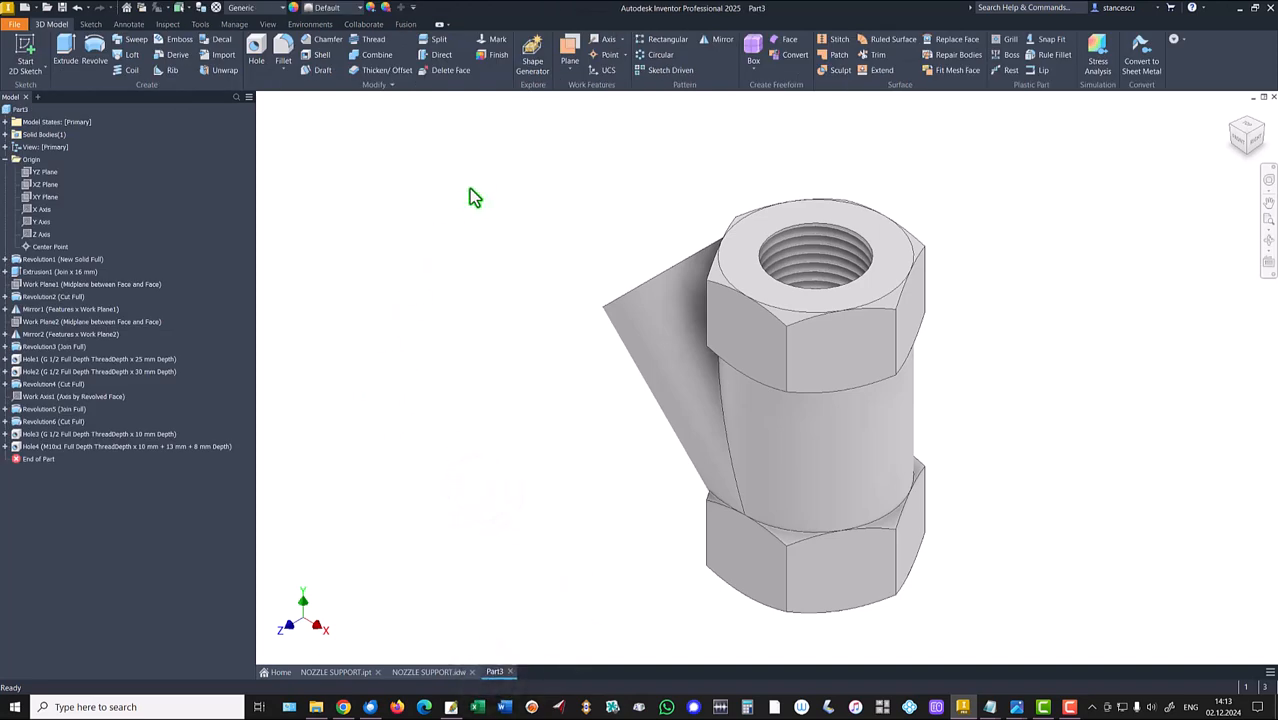
Create a work plane offset from the XY Plane by 35-32/2 mm, on the side of the raised pad.
click(568, 58)
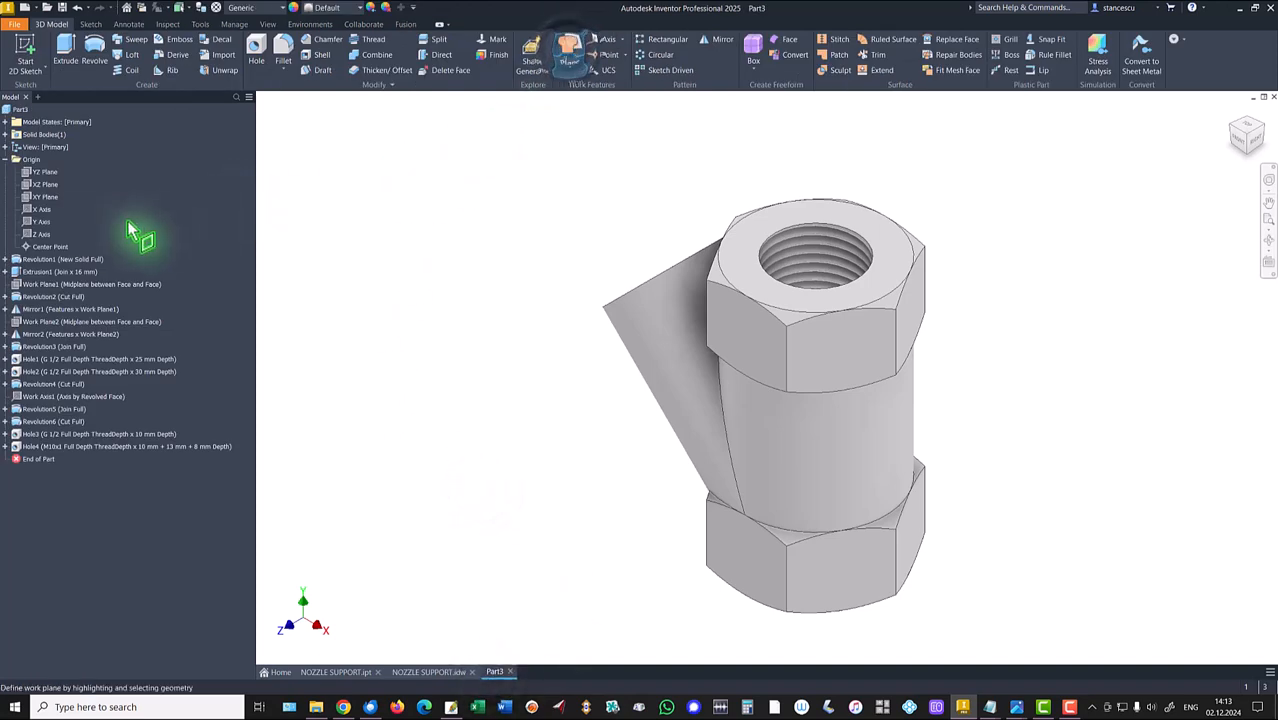
click(43, 197)
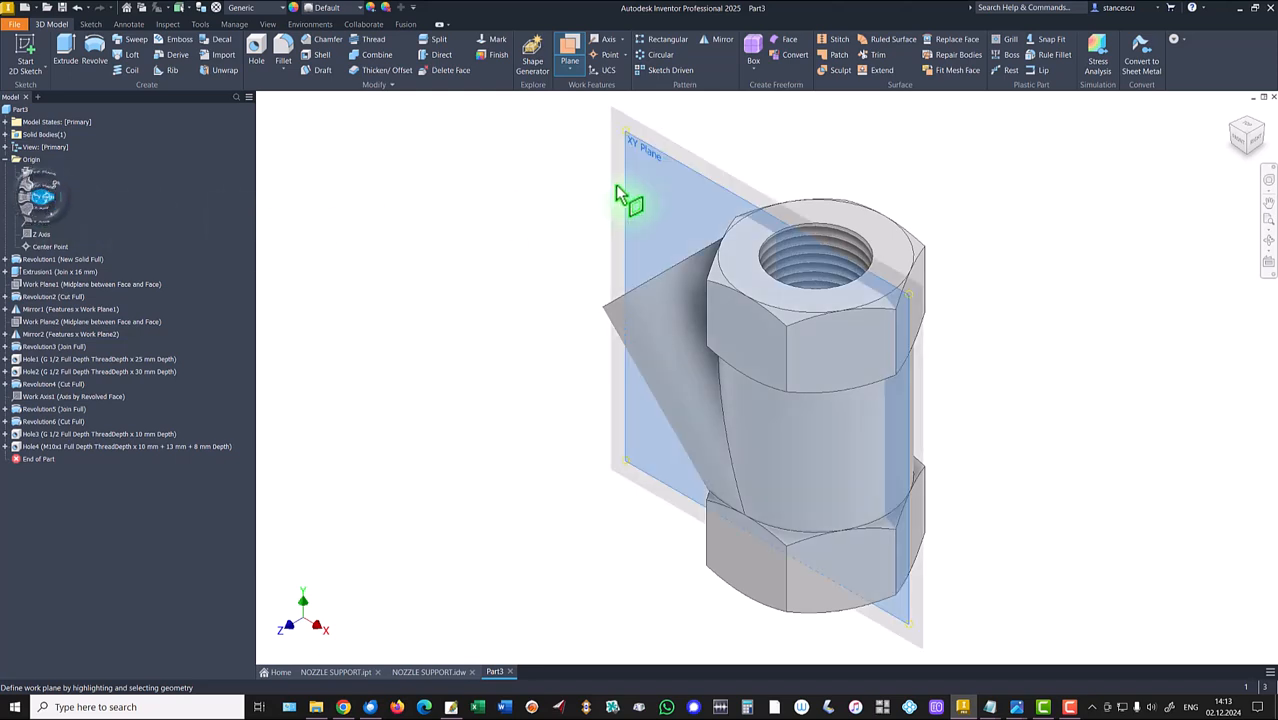
drag(703, 185, 665, 214)
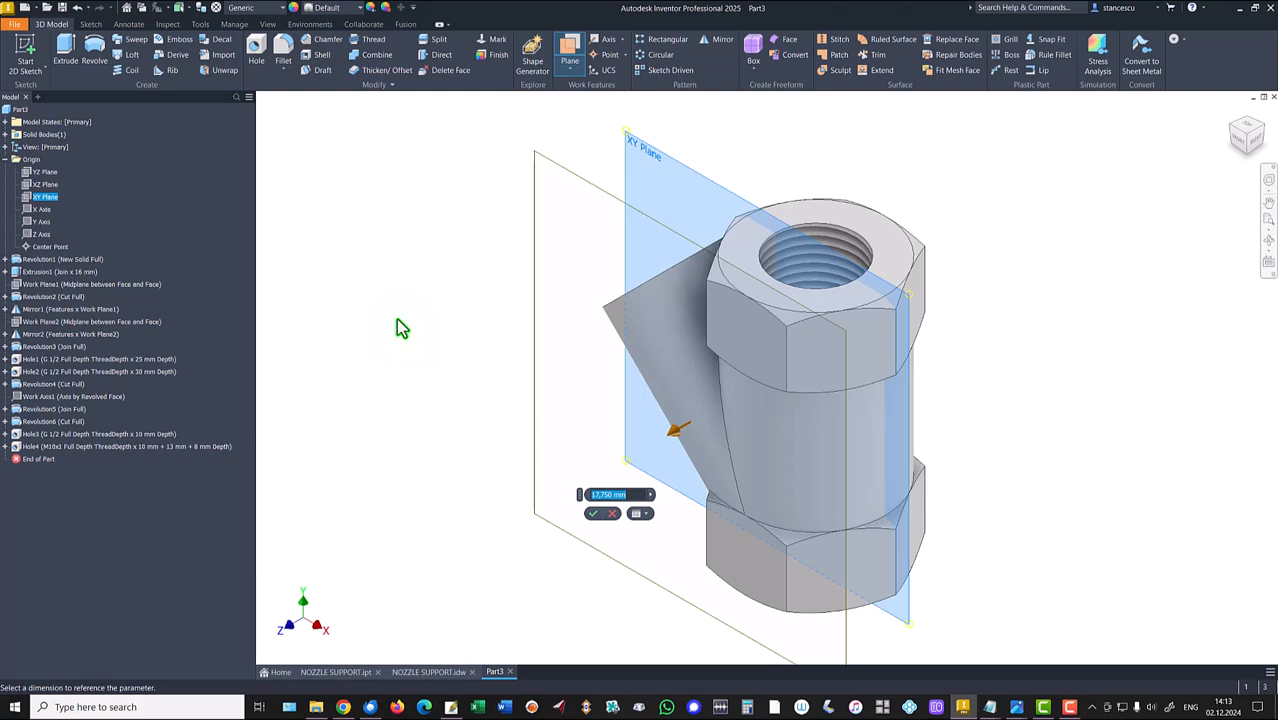
text(35-32/2)
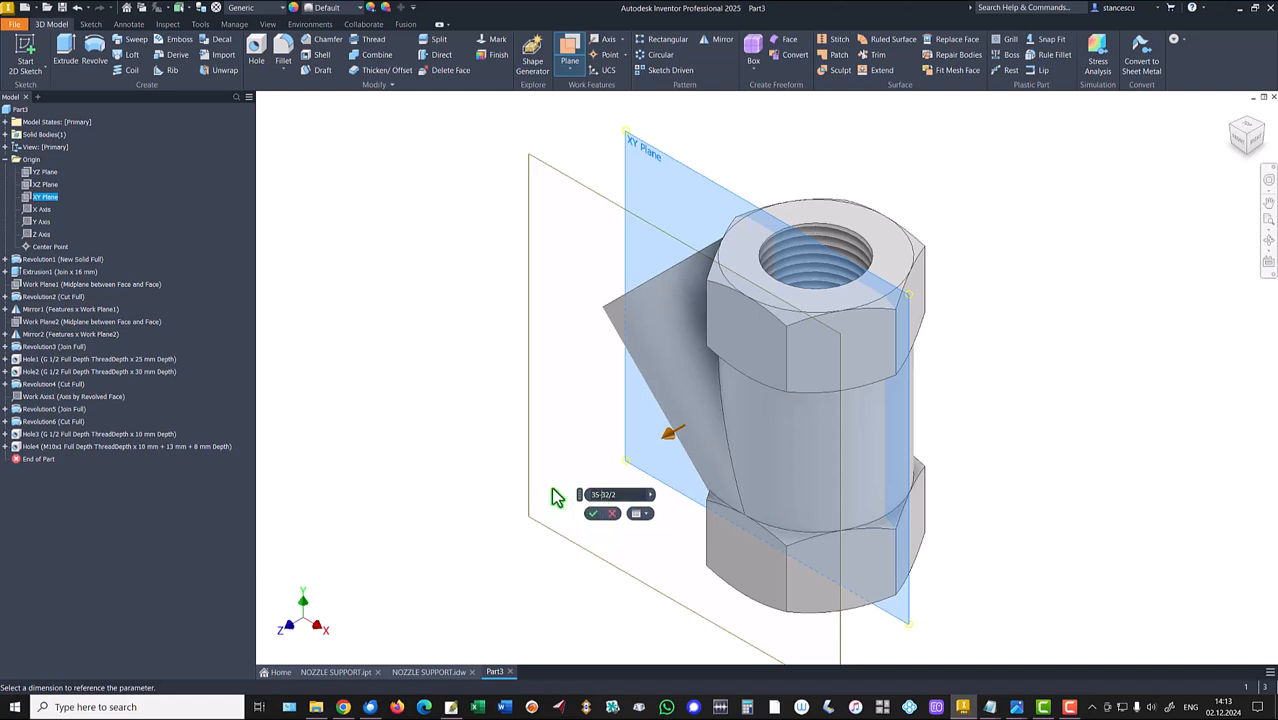
click(594, 516)
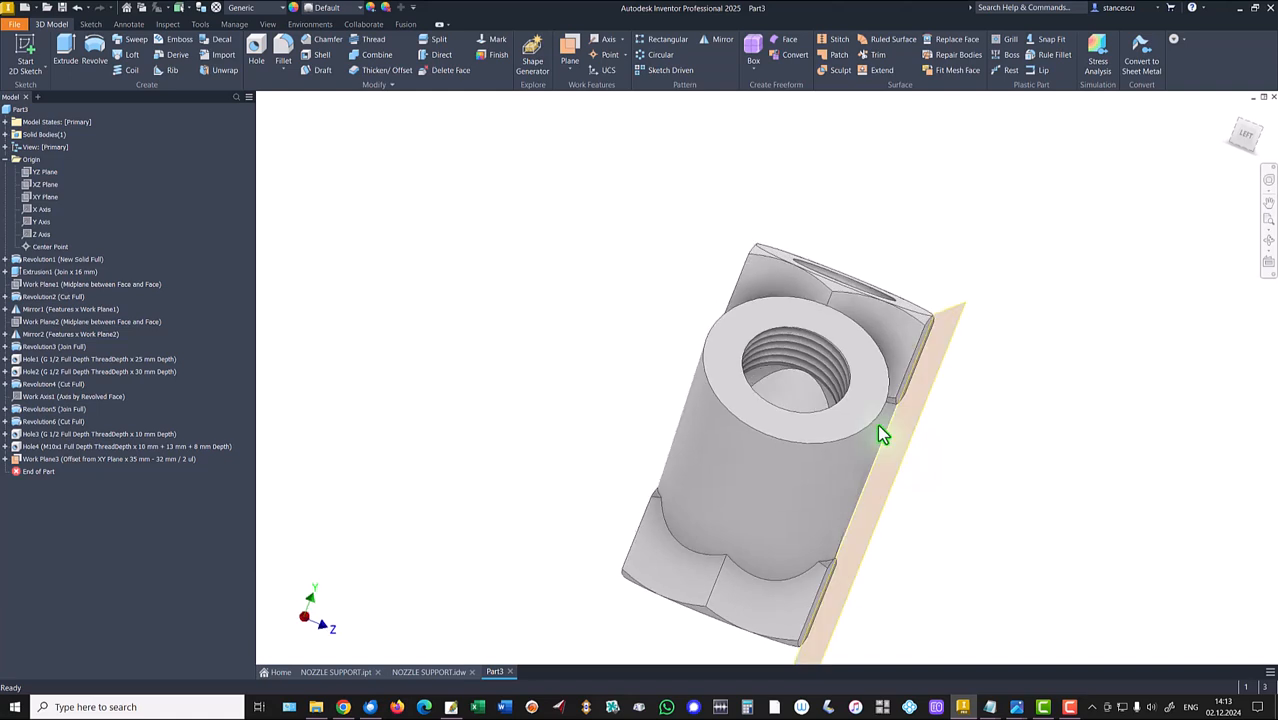
Start a 2D sketch on the offset work plane, viewed face-on.
key(F6)
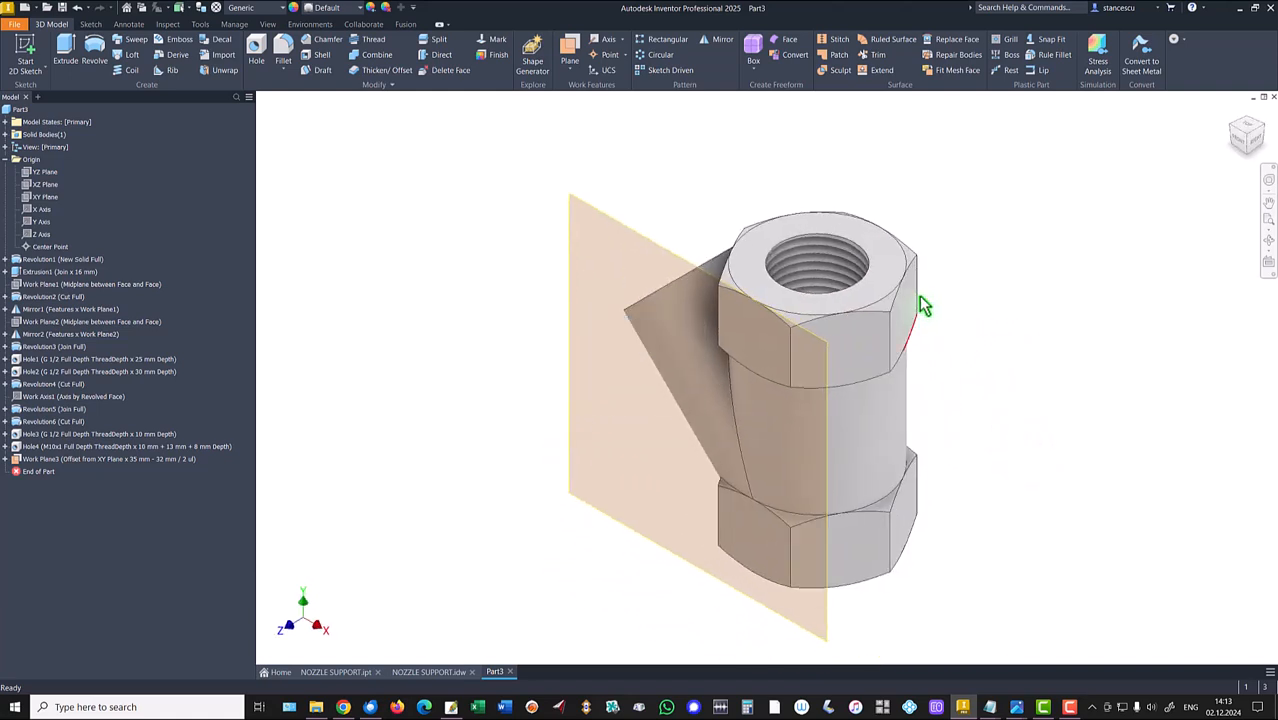
click(625, 236)
key(s)
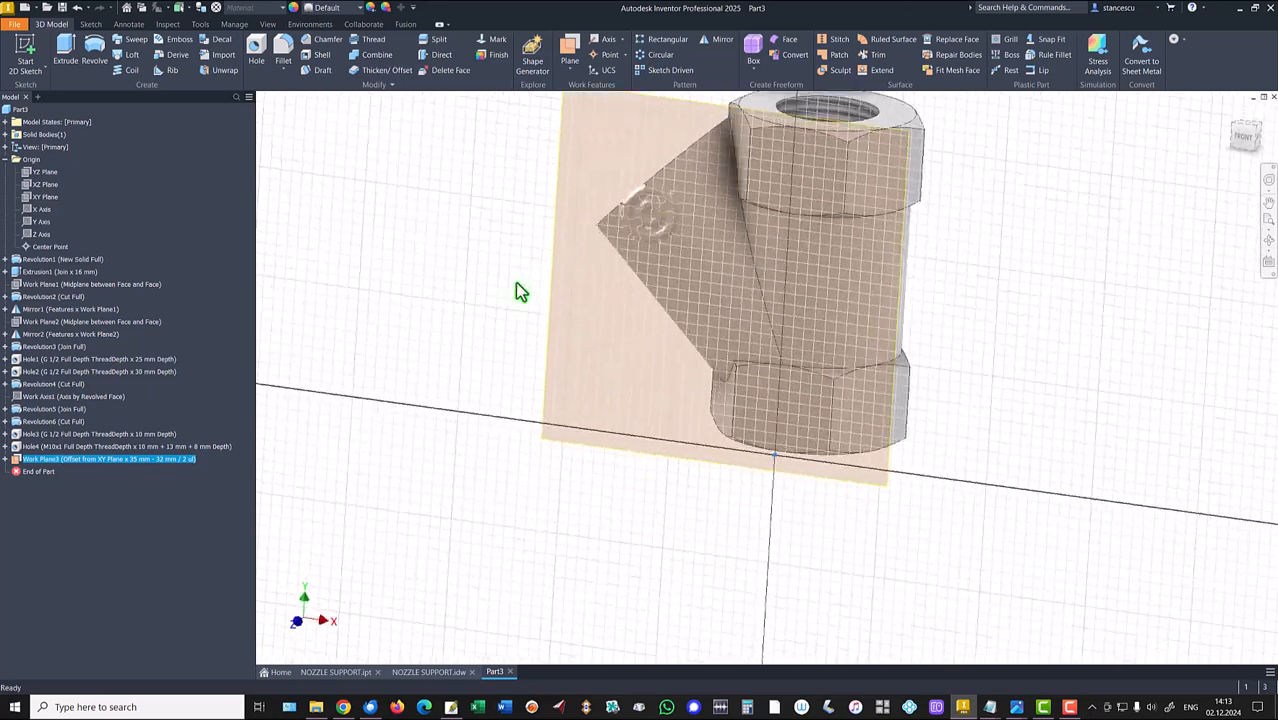
key(Home)
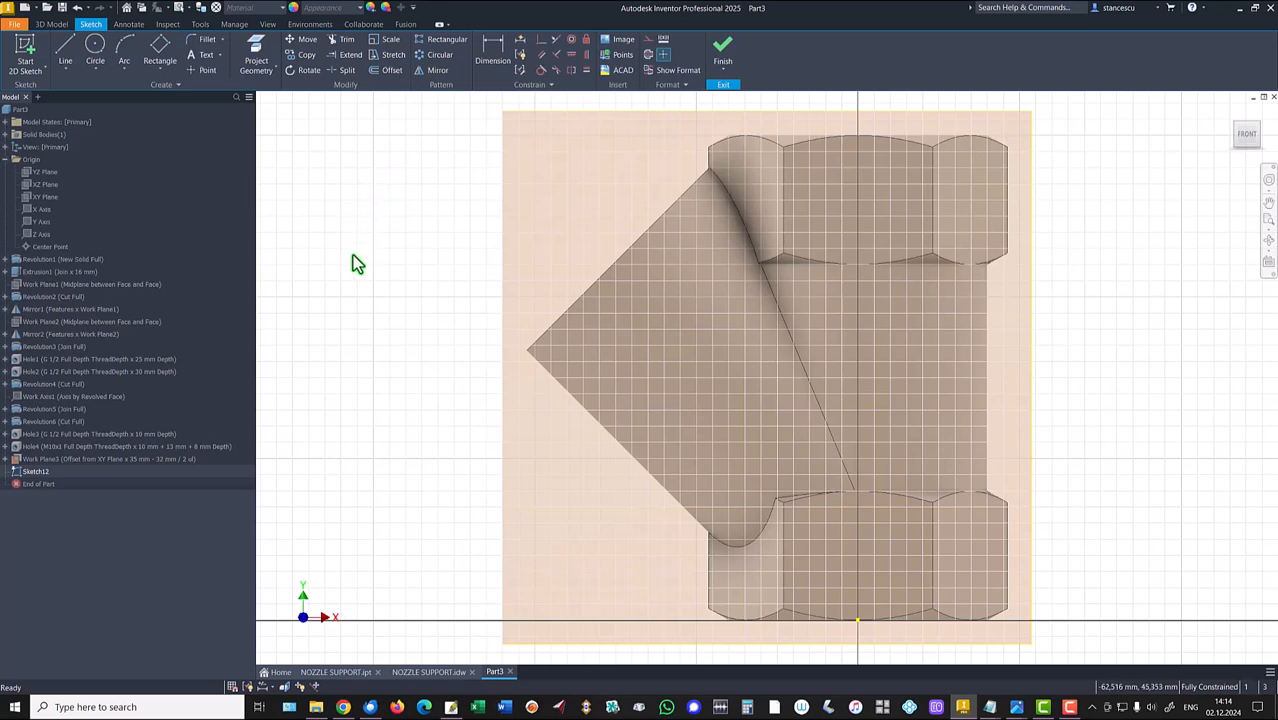
Show the branch's work axis, project it into the sketch, and hide the work axis again.
click(43, 400)
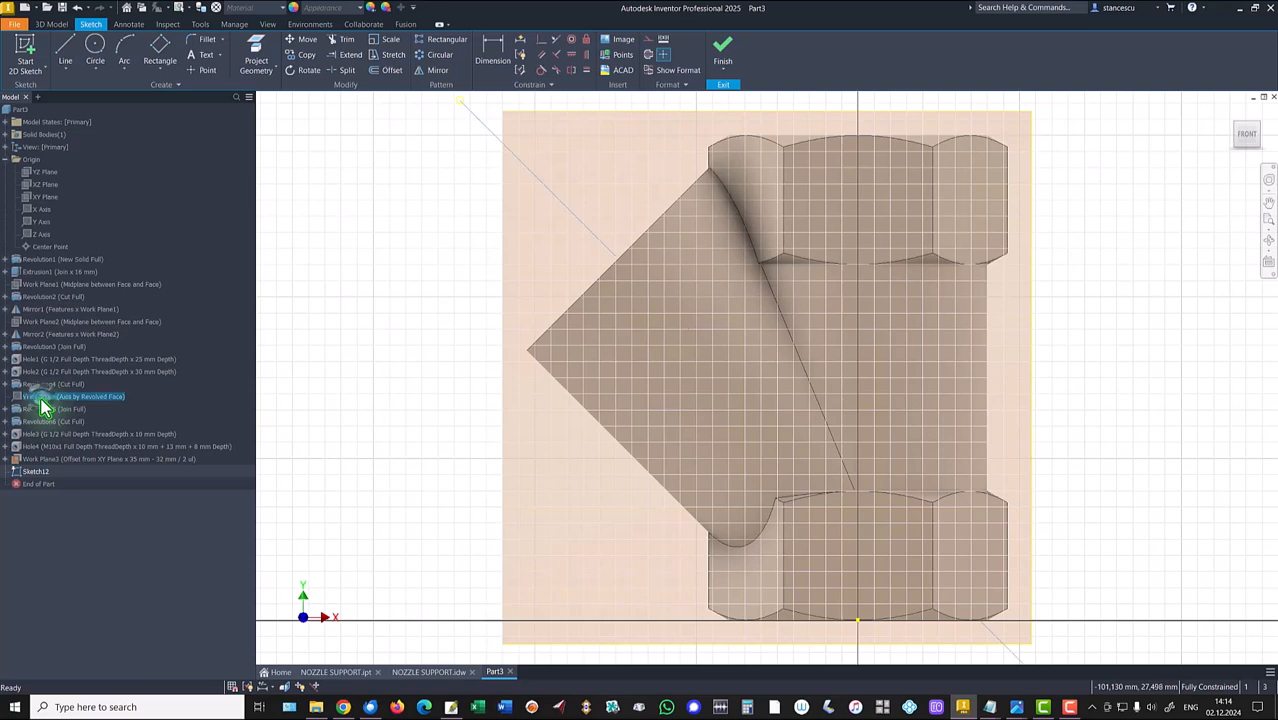
right_click(46, 400)
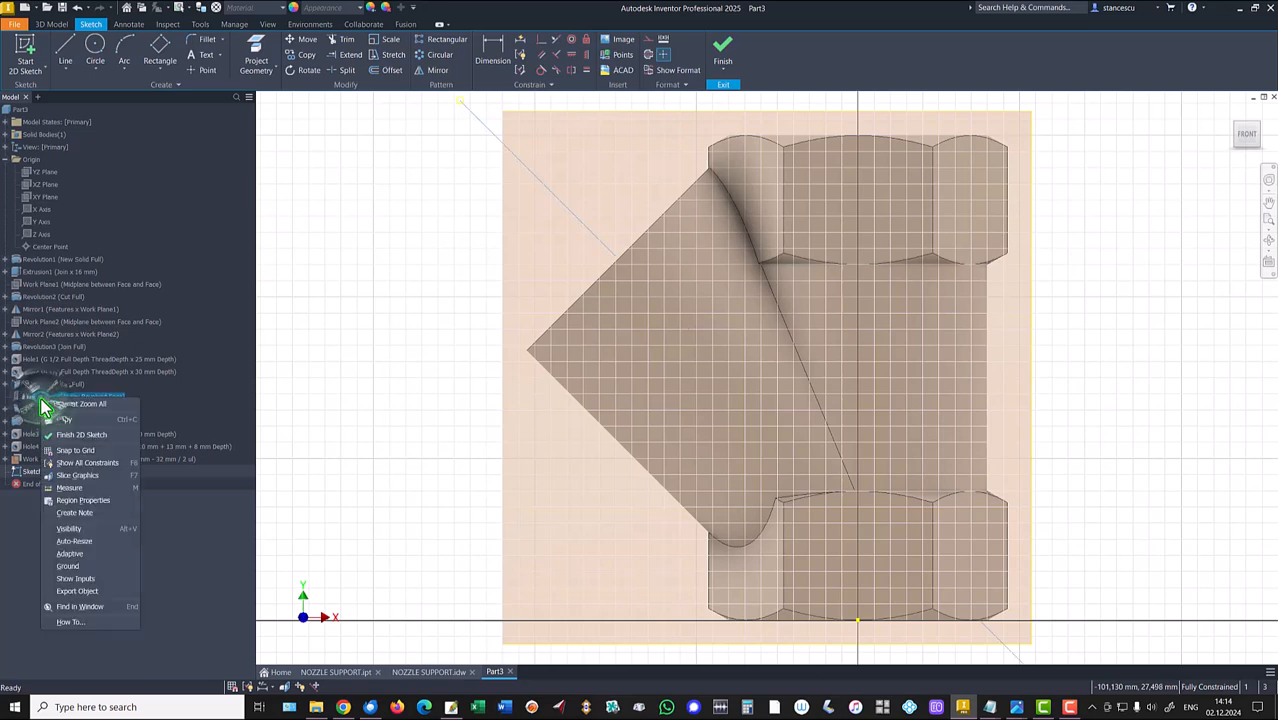
click(68, 528)
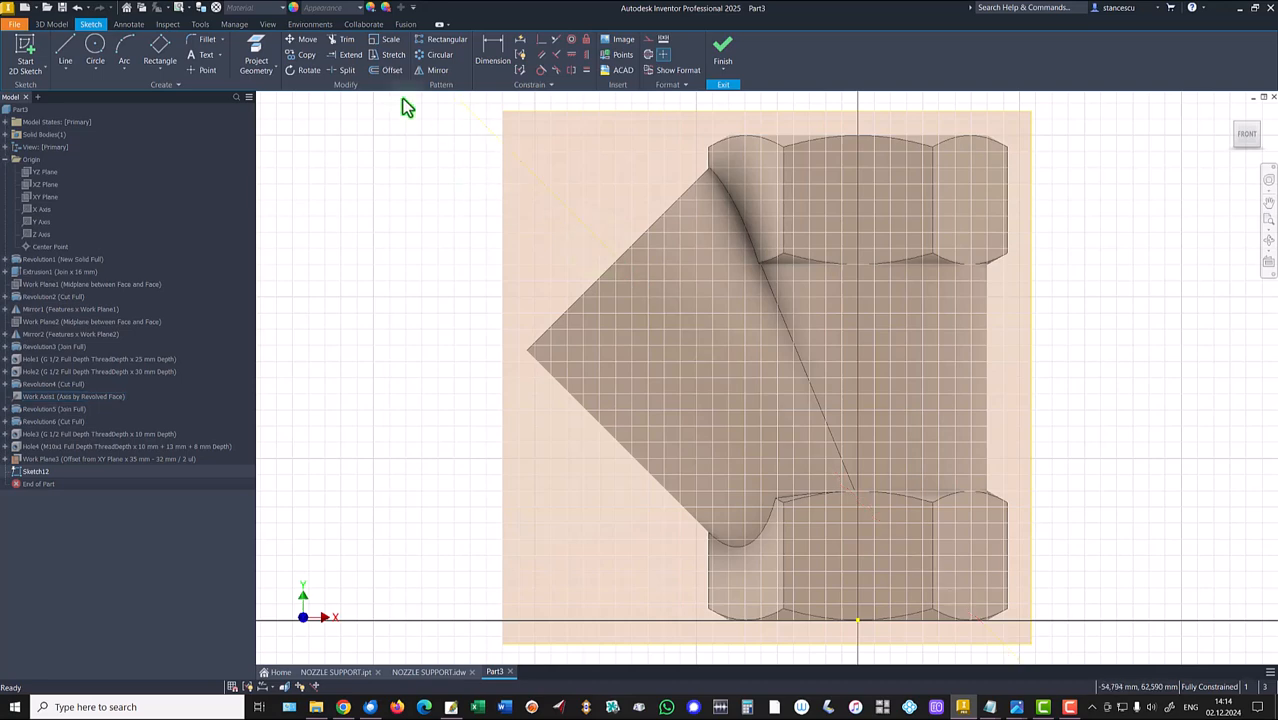
click(258, 52)
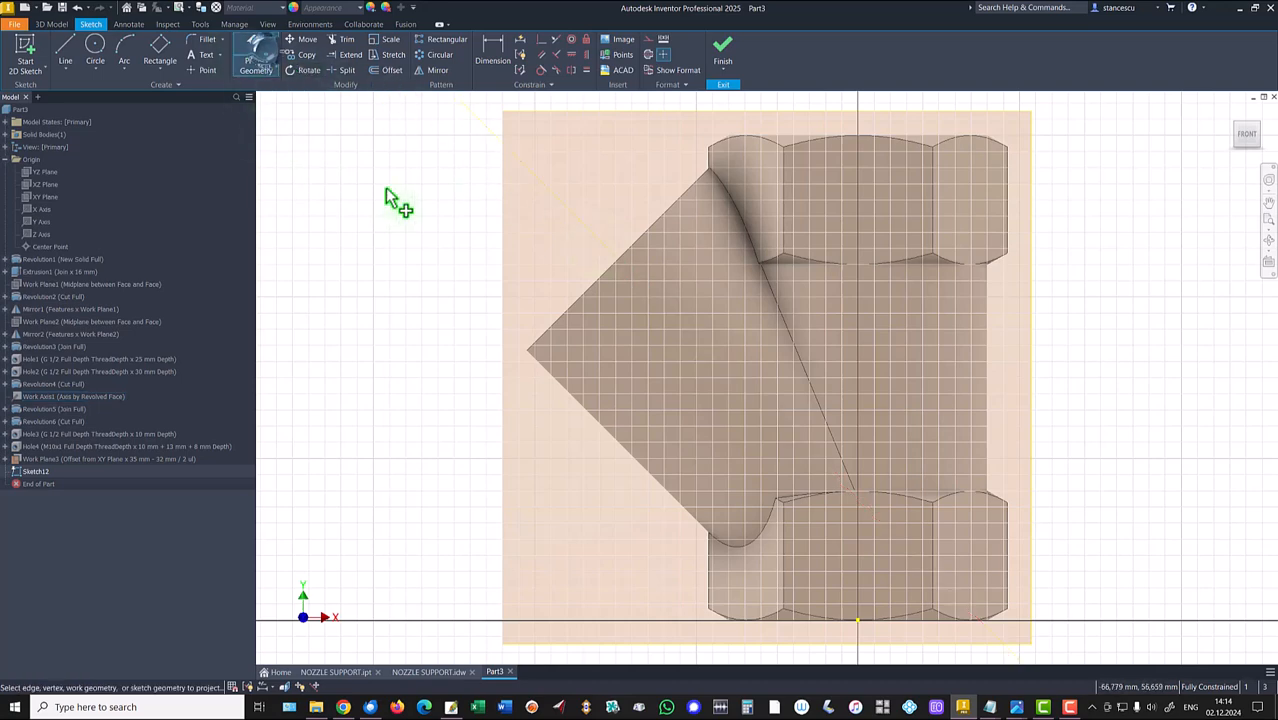
click(592, 243)
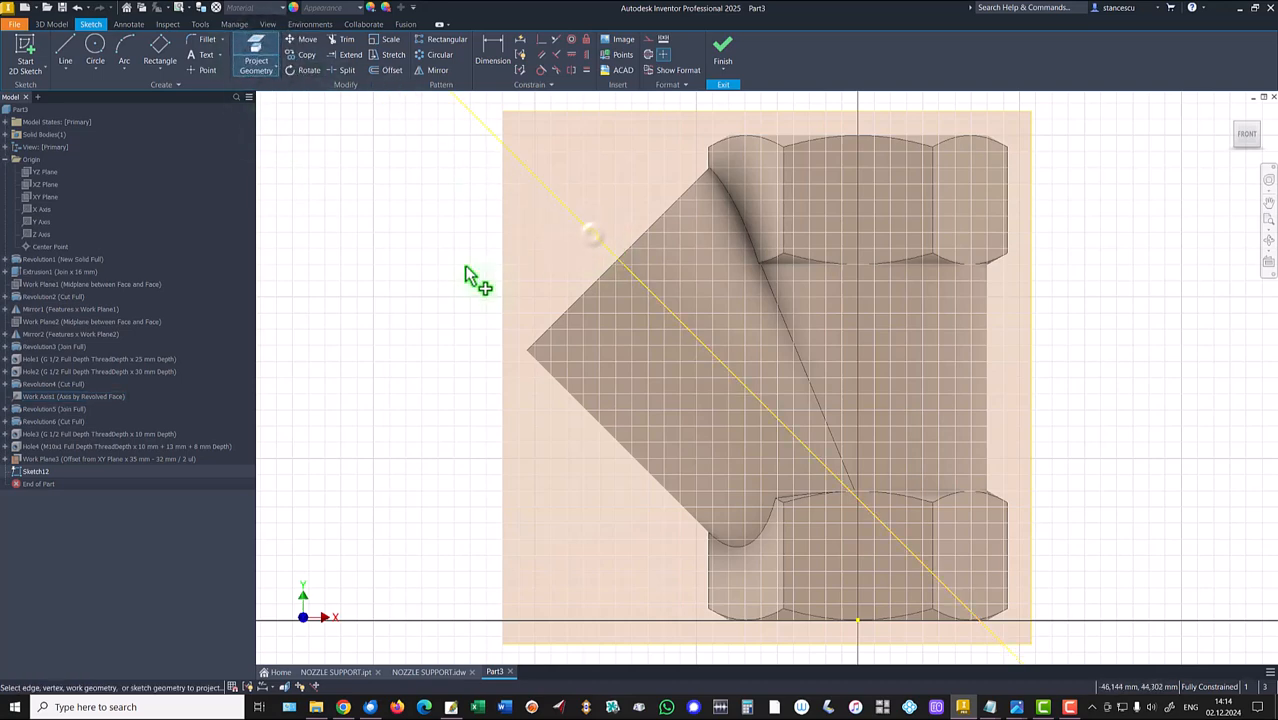
key(Escape)
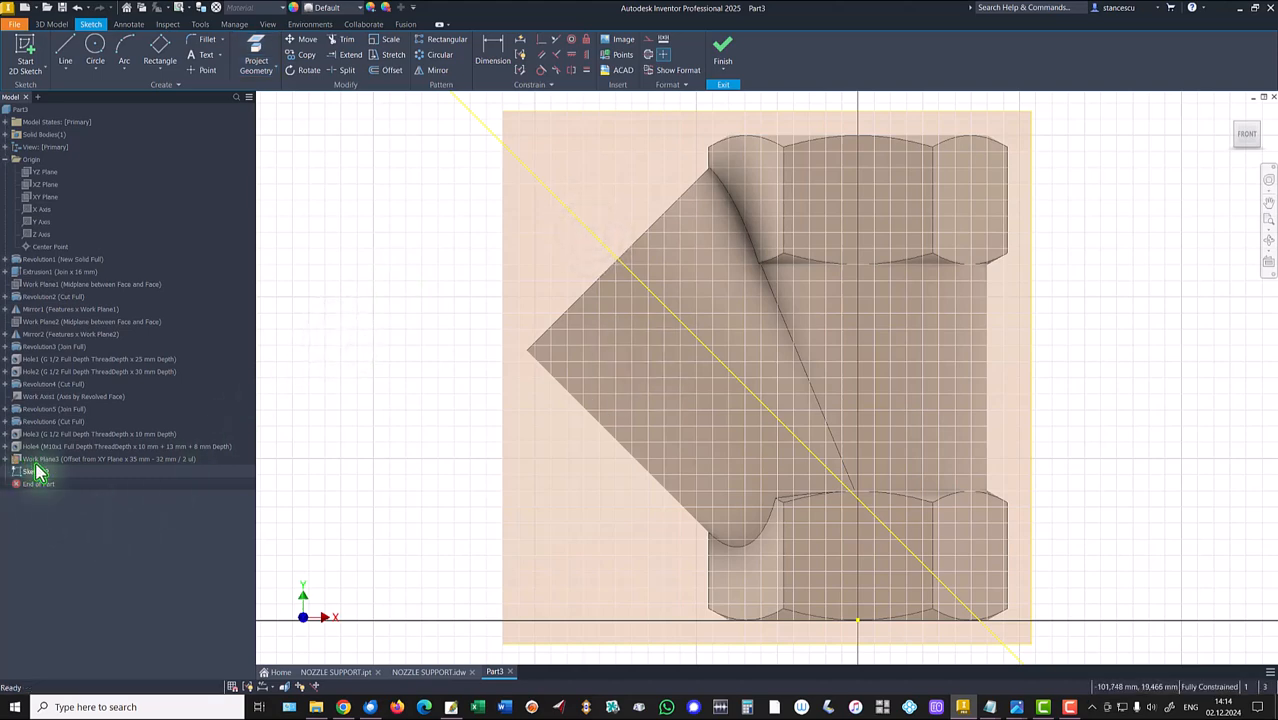
right_click(43, 399)
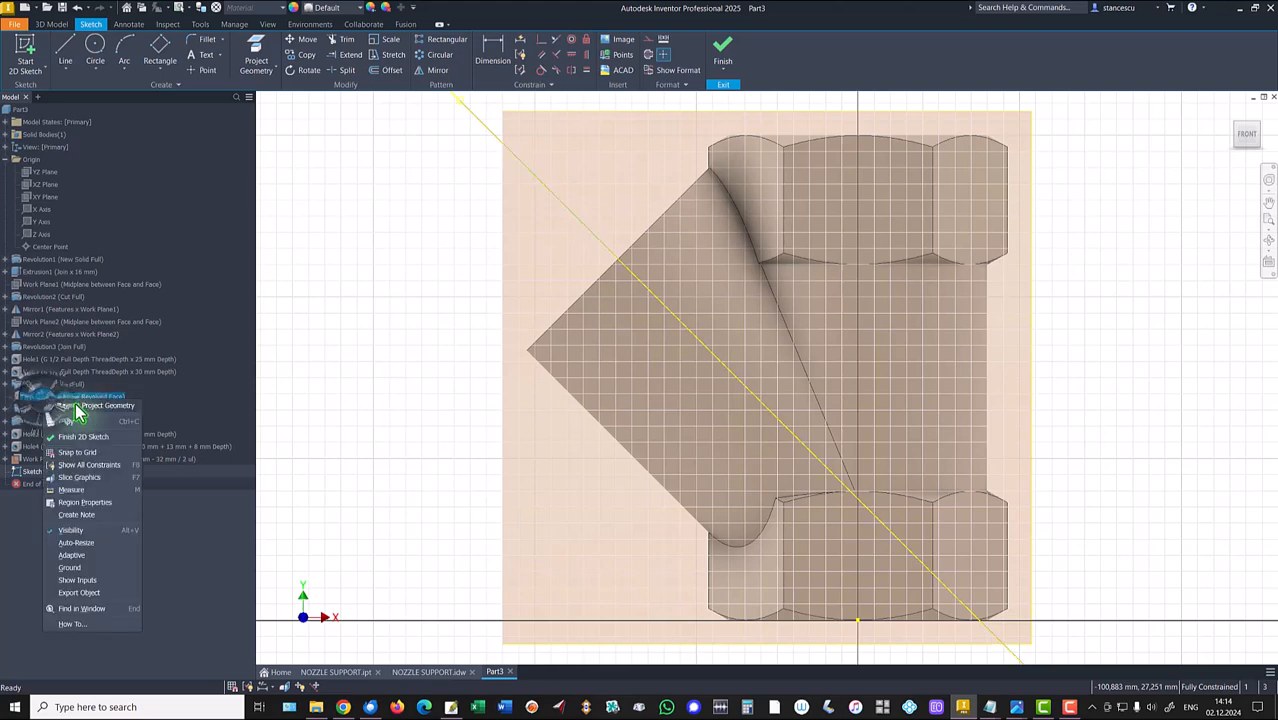
click(71, 531)
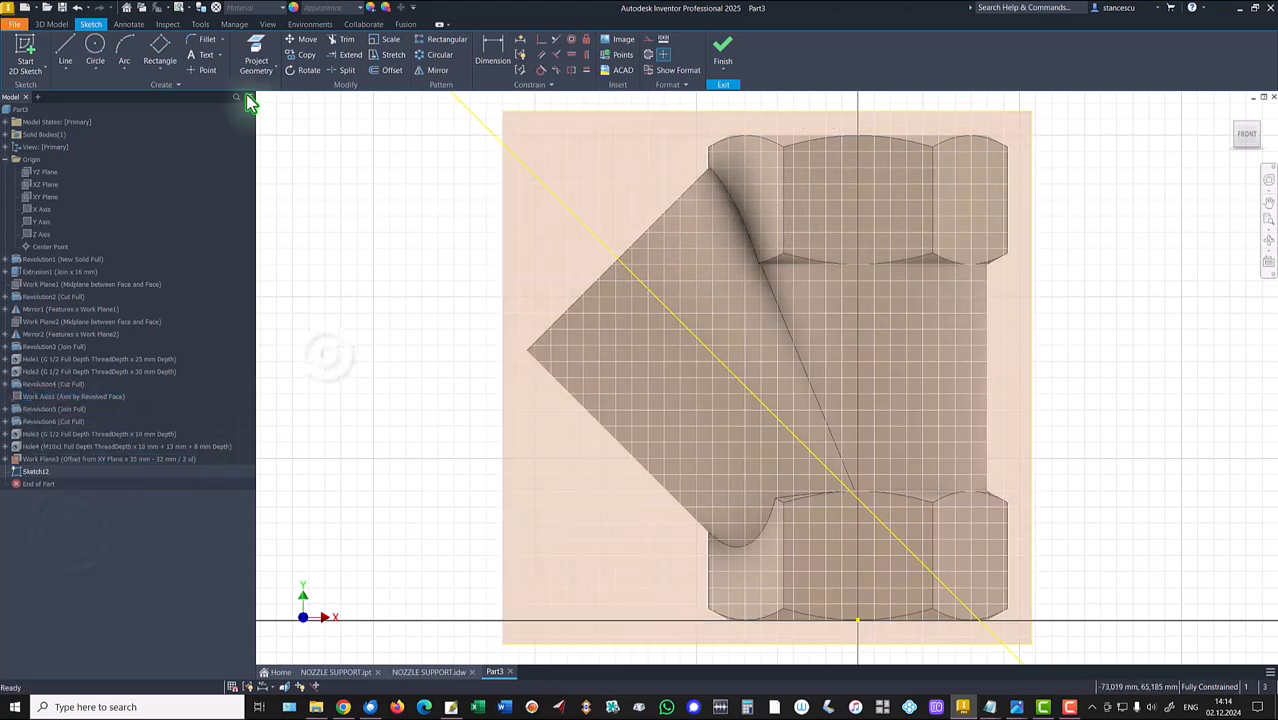
Sketch a three-point rectangle about 8.5 mm wide and 20 mm long, running parallel to the projected branch axis.
click(159, 48)
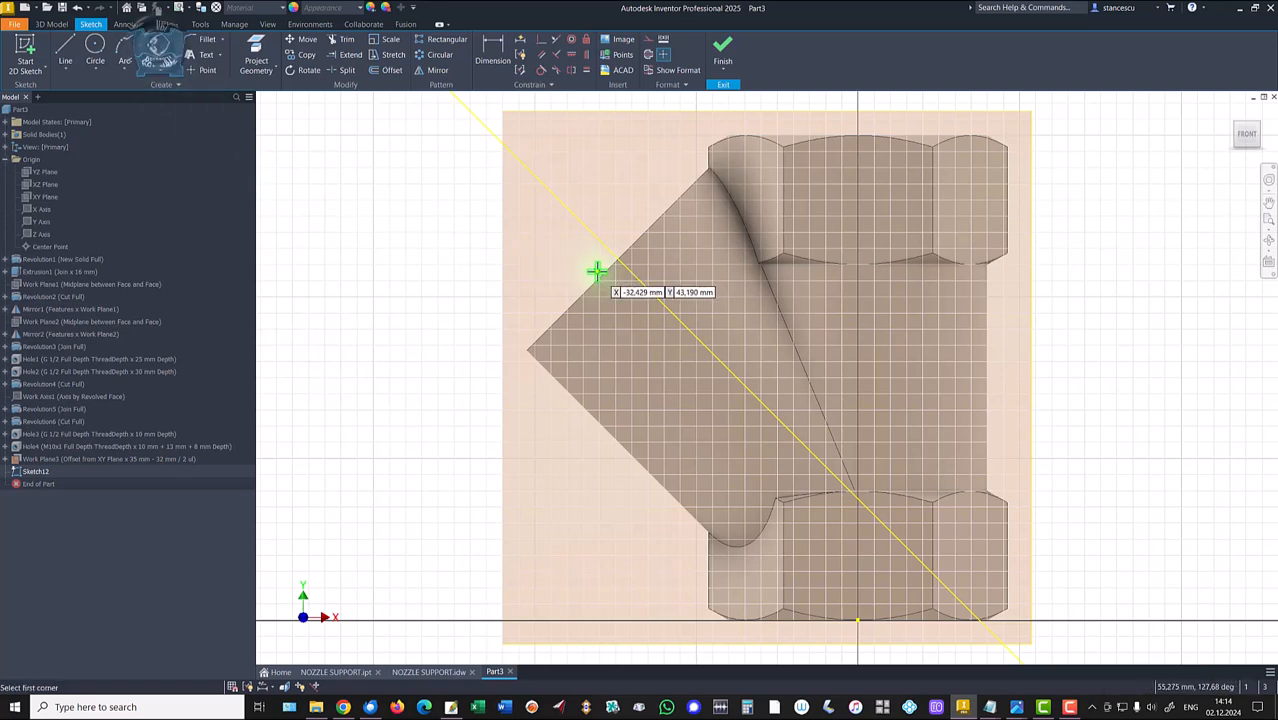
click(628, 282)
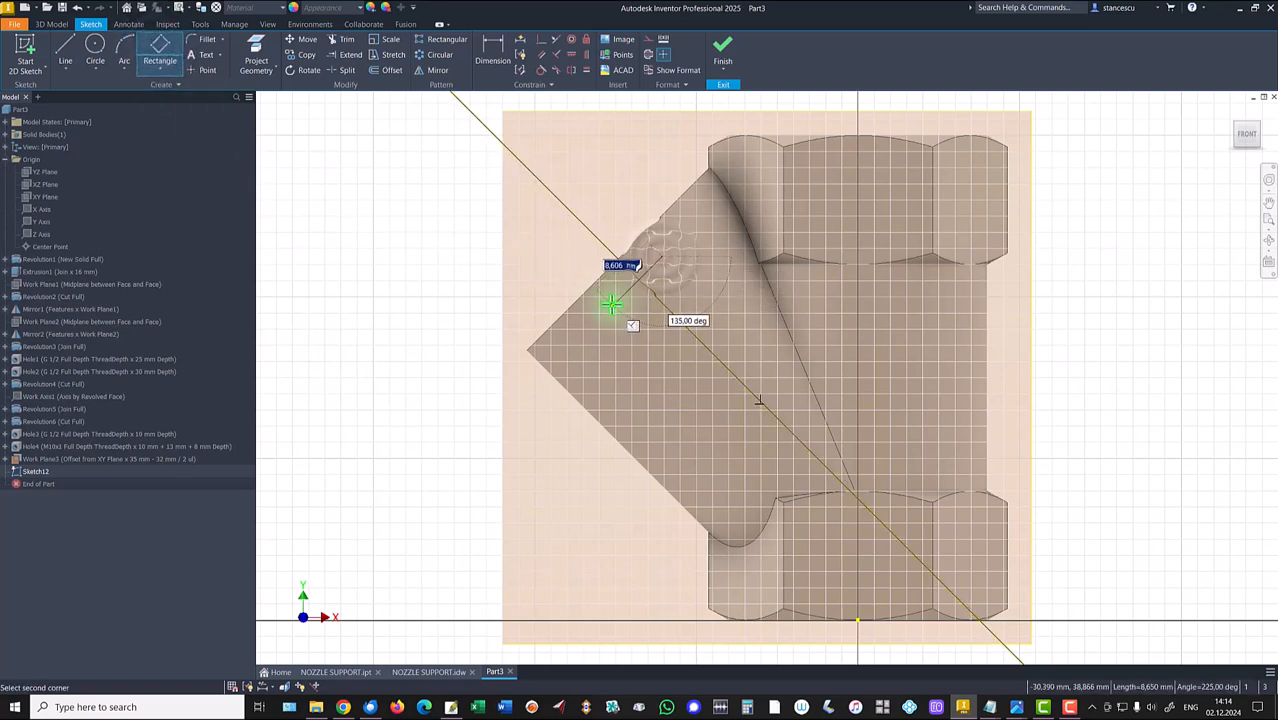
click(612, 297)
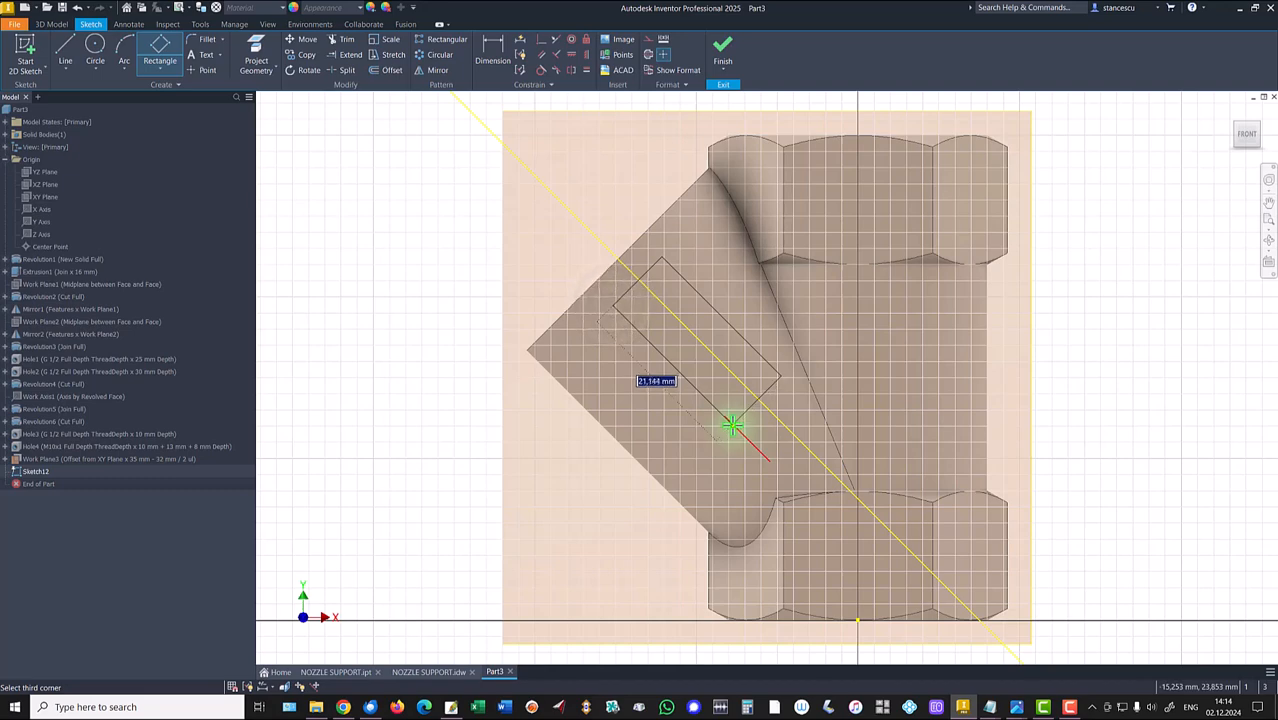
click(723, 418)
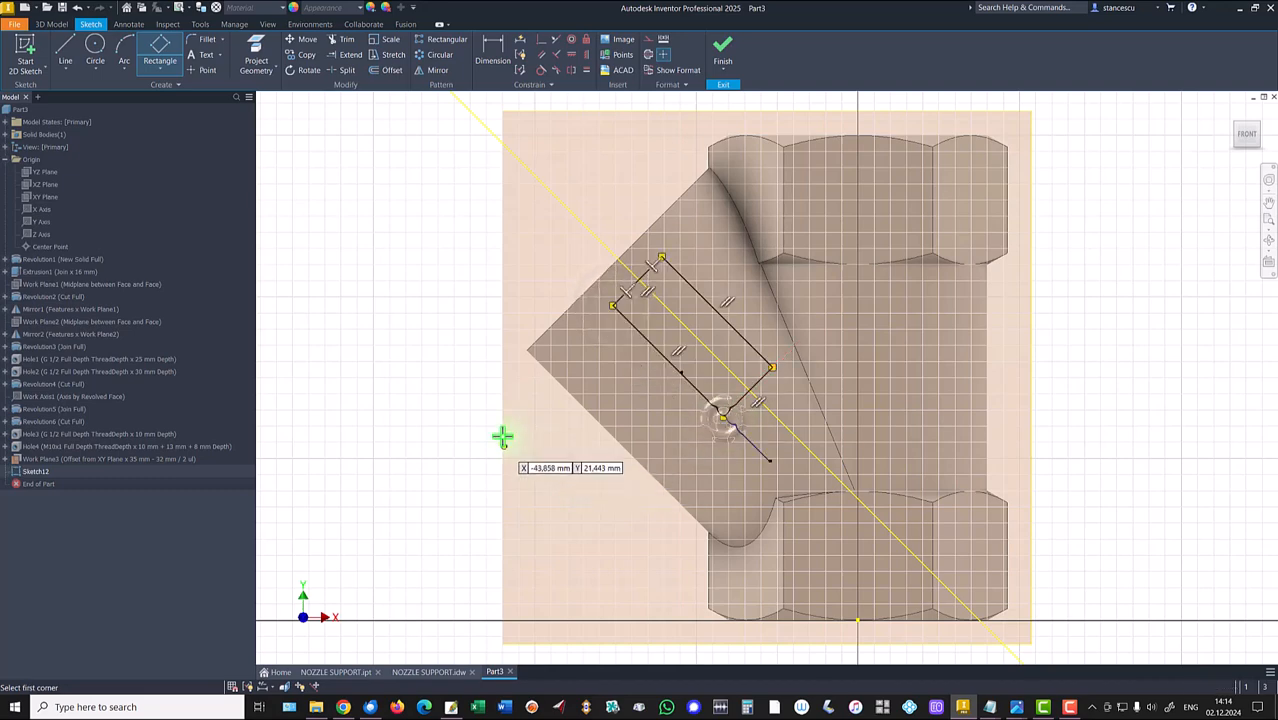
Constrain the midpoint of the rectangle's short side near the branch end to be coincident with the projected axis.
click(497, 57)
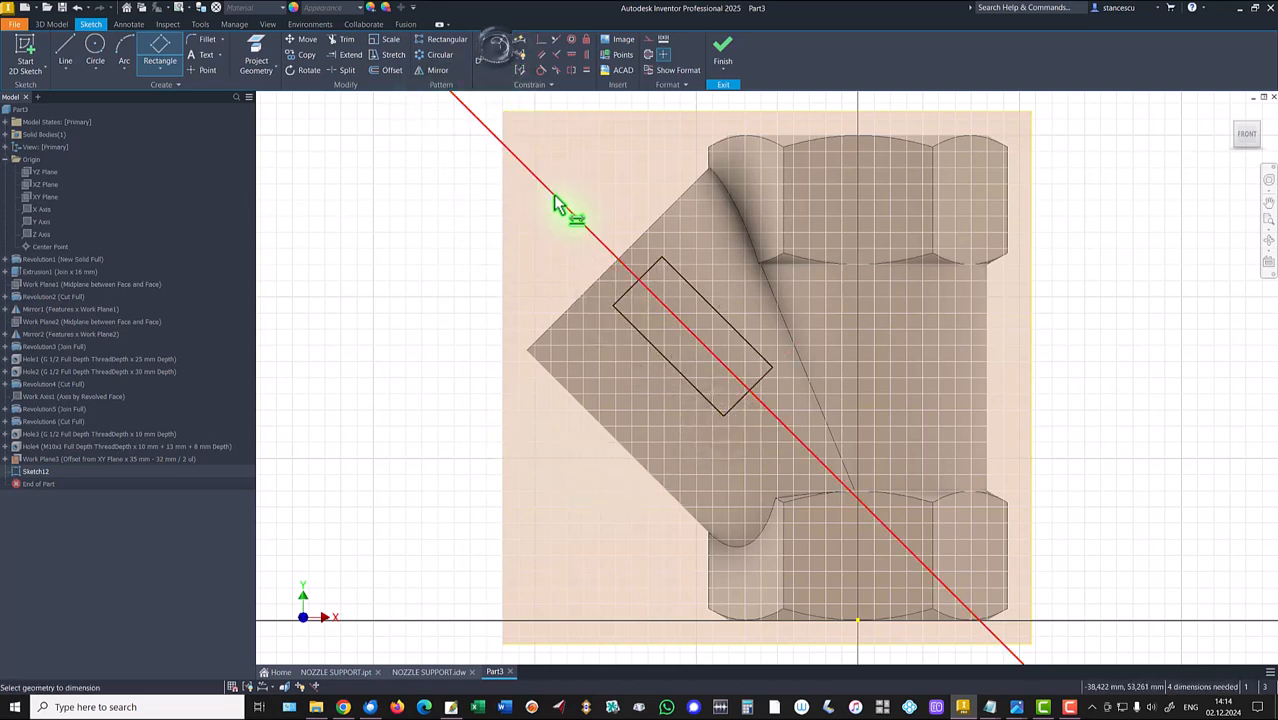
click(541, 40)
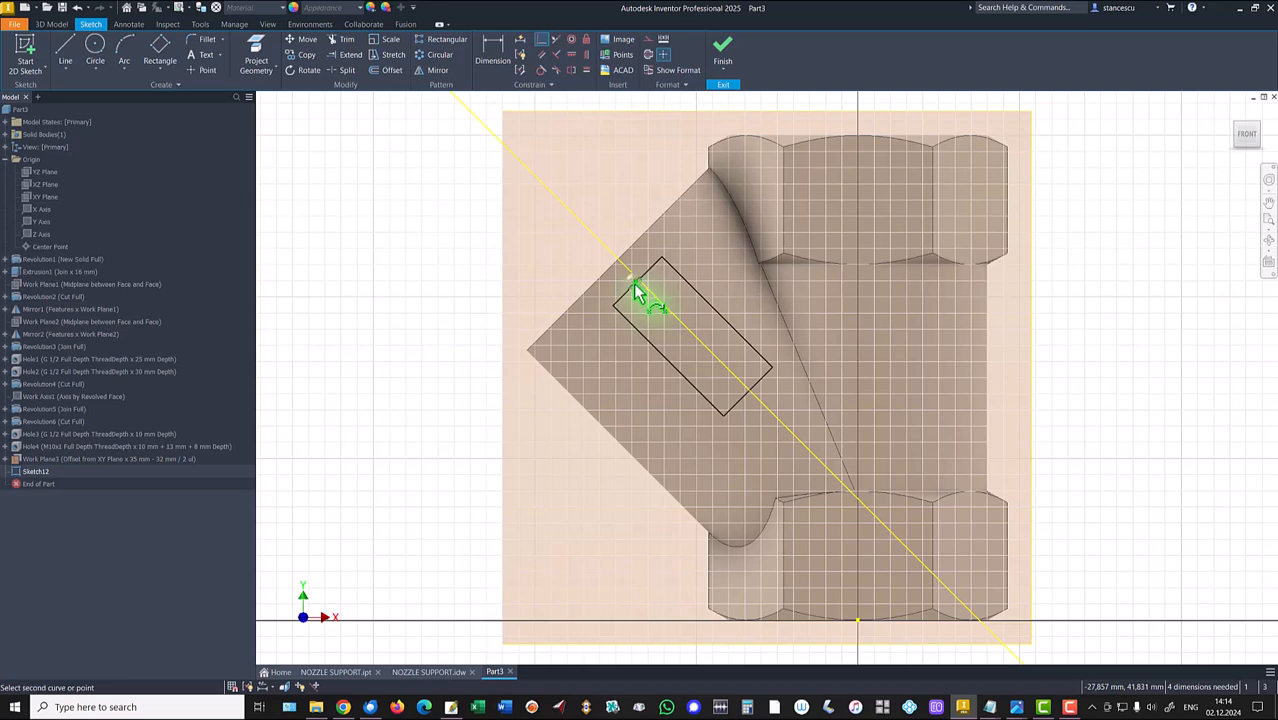
click(655, 297)
click(657, 298)
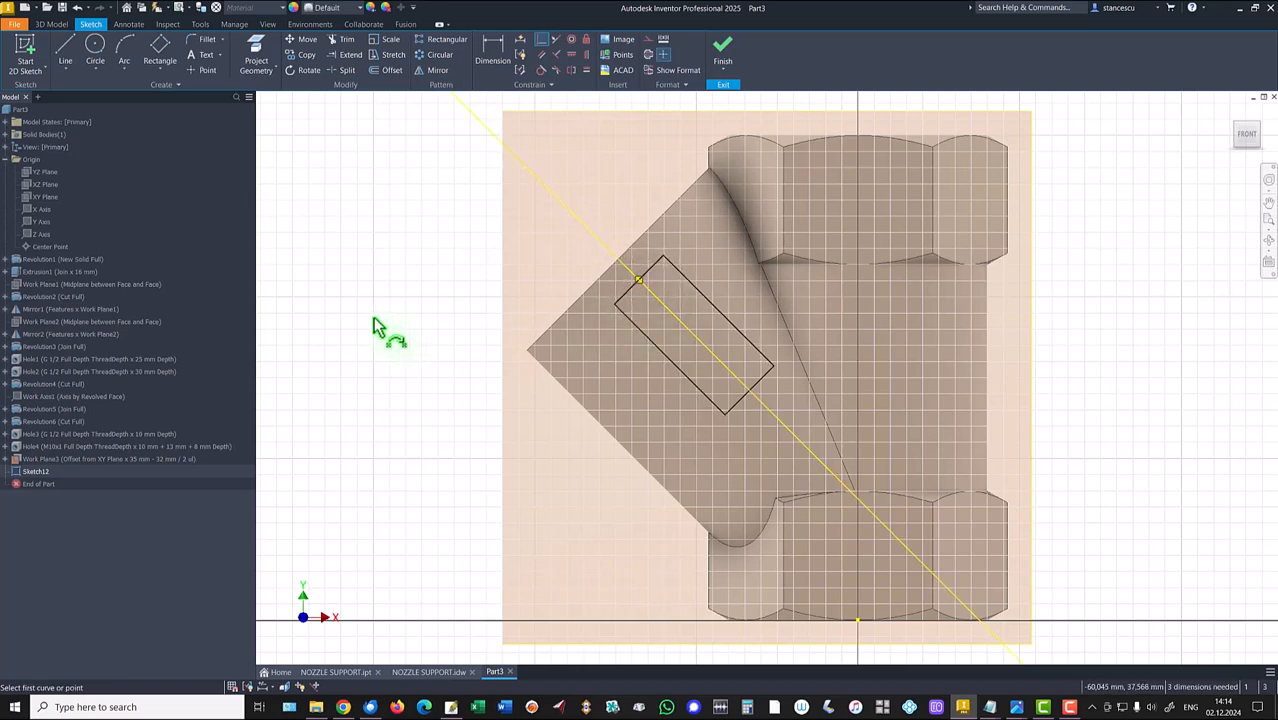
key(Escape)
Convert the projected axis line to construction geometry.
drag(598, 174, 538, 214)
right_click(473, 214)
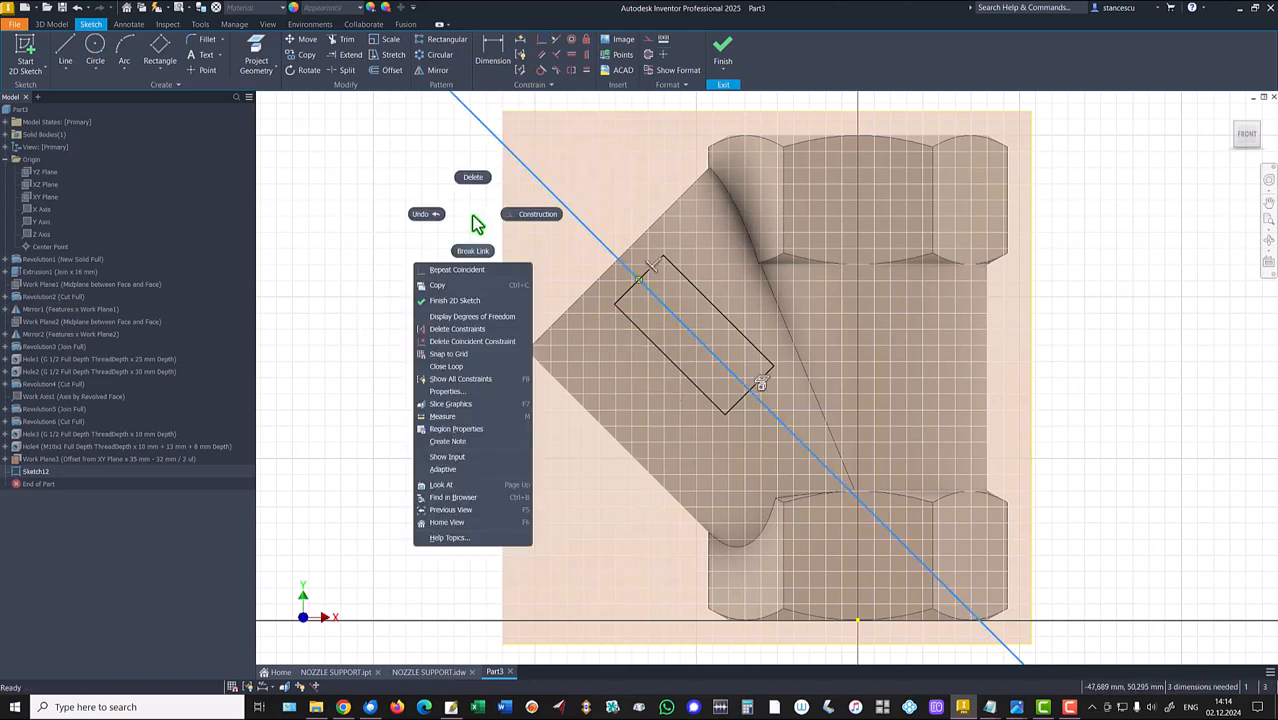
click(533, 216)
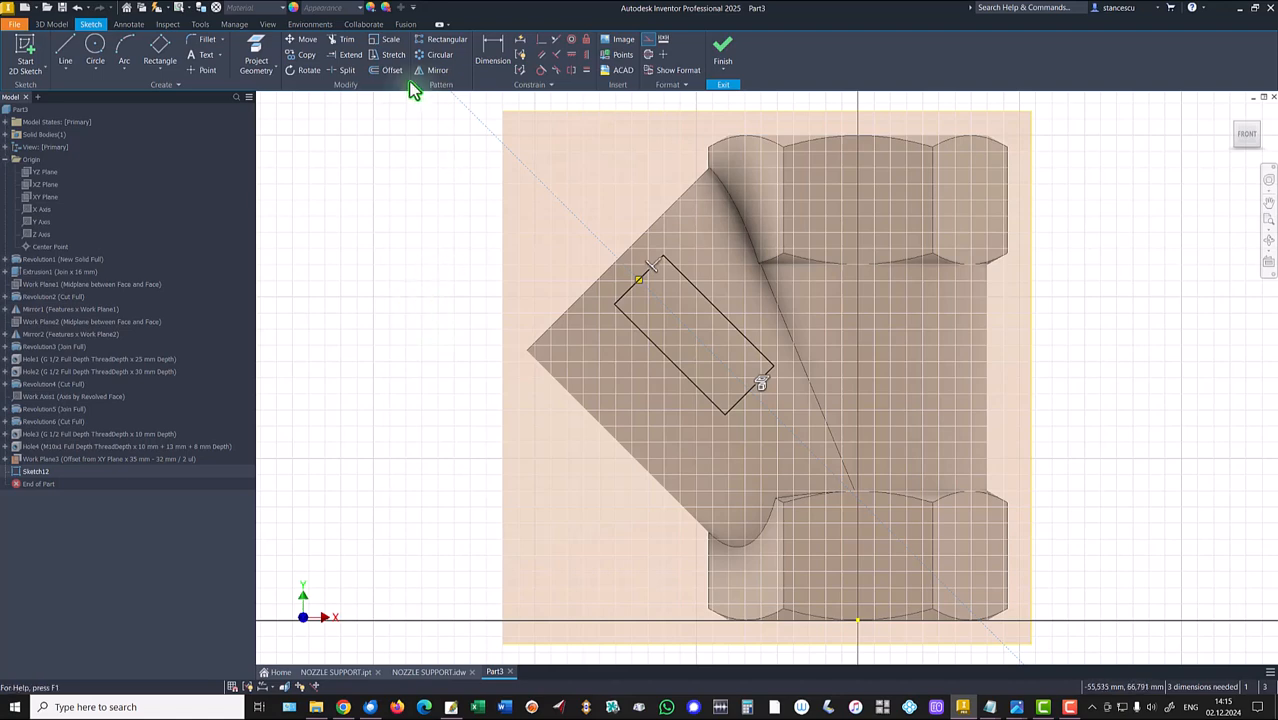
Dimension the distance between the branch's end face edge and the rectangle's nearest short side as 2 mm.
click(497, 72)
click(630, 290)
click(585, 294)
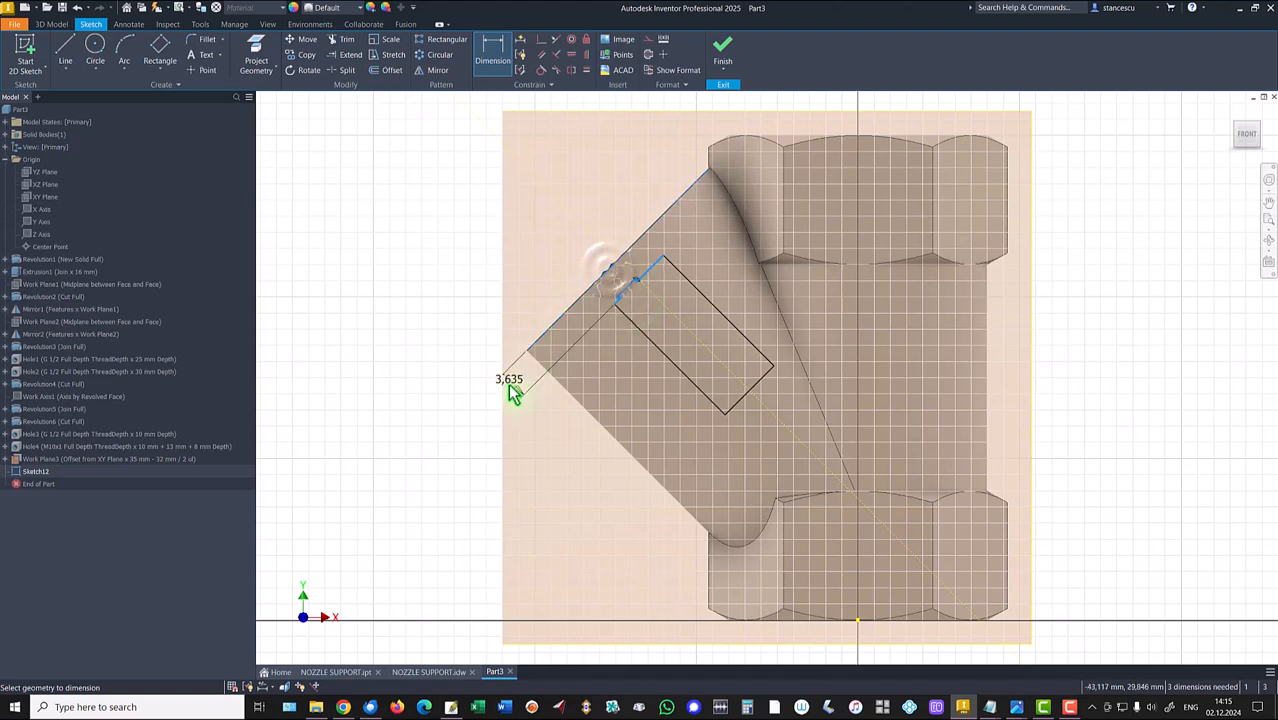
click(500, 400)
text(2)
key(Return)
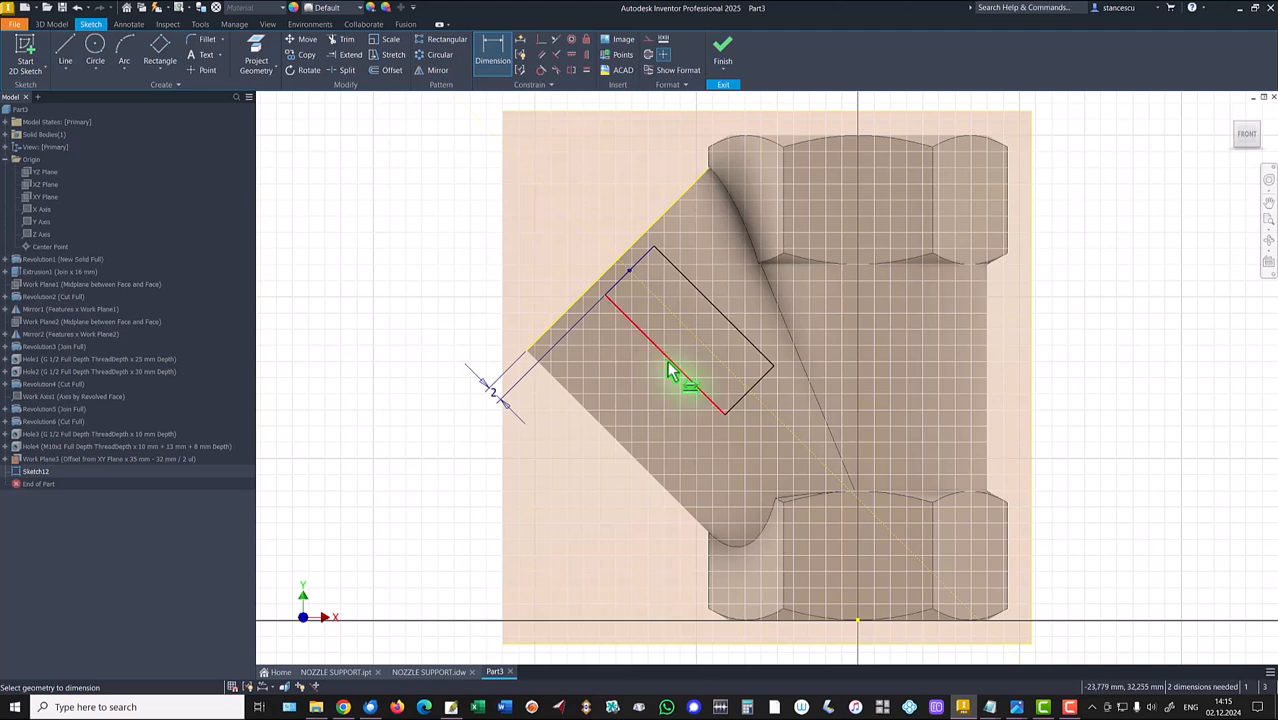
Dimension the rectangle's long side as 20 mm and its short side as 10 mm, and finish the sketch.
click(677, 376)
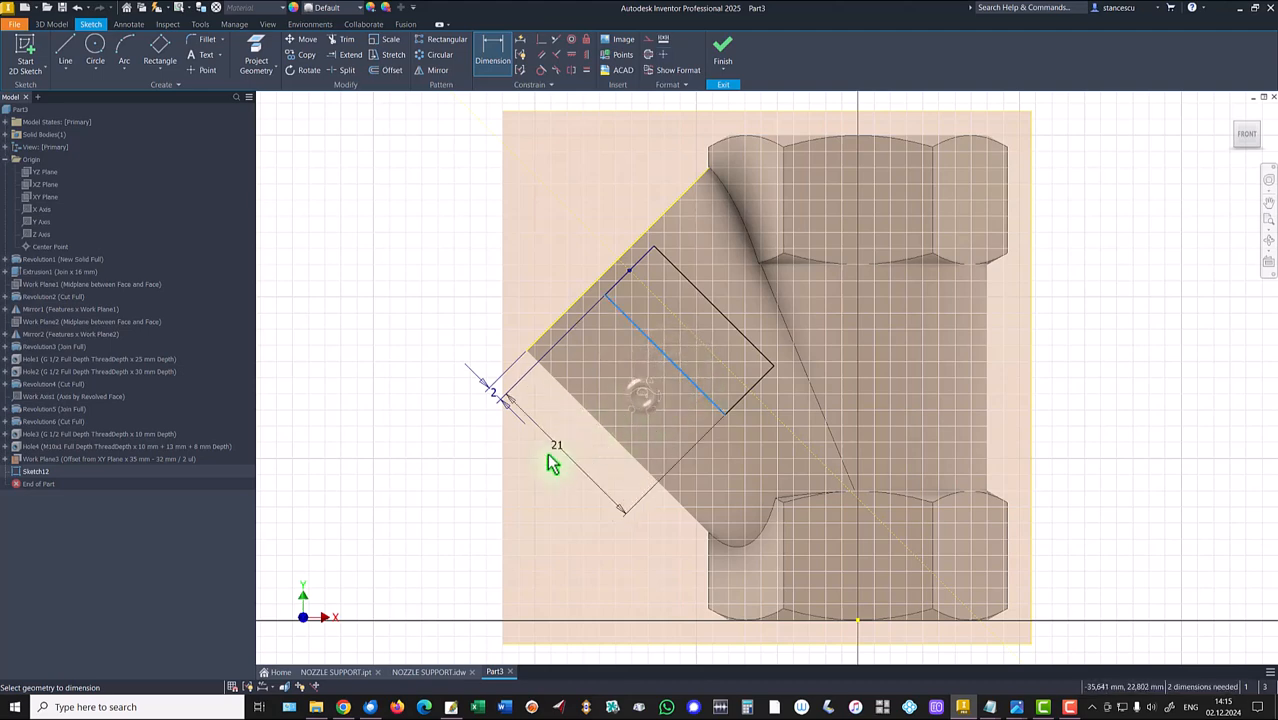
click(573, 455)
text(20)
key(Return)
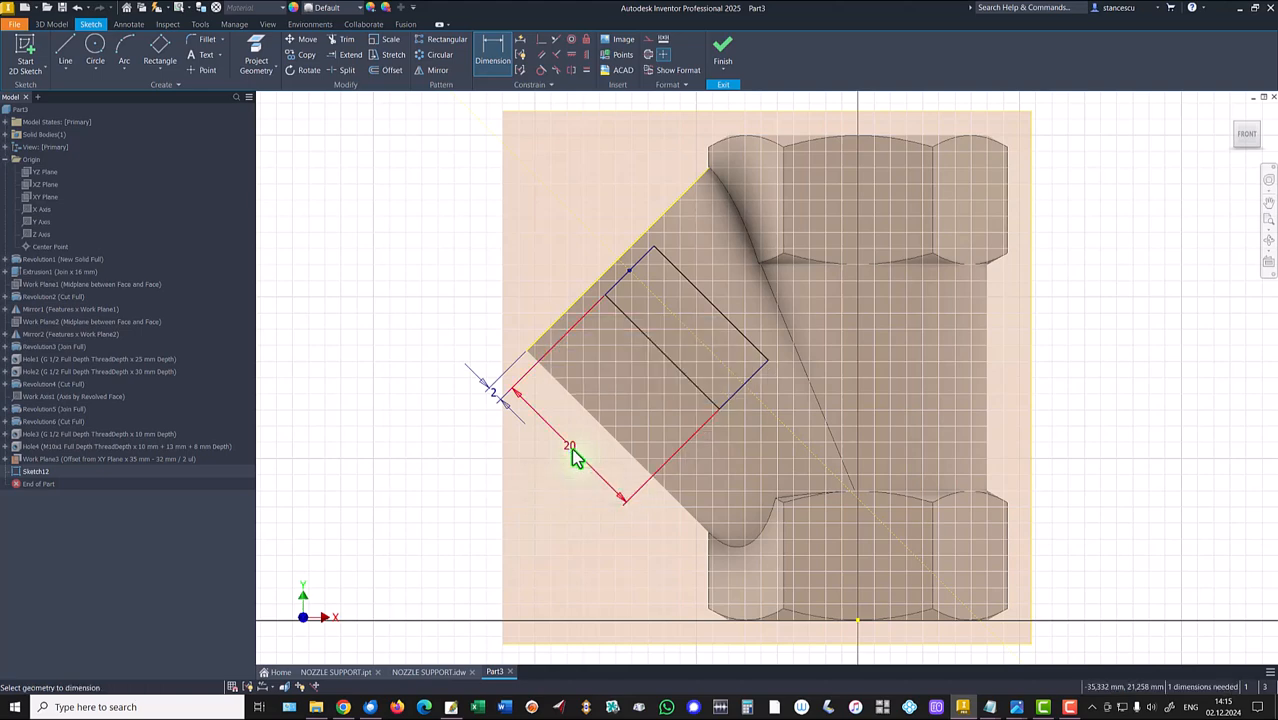
click(630, 266)
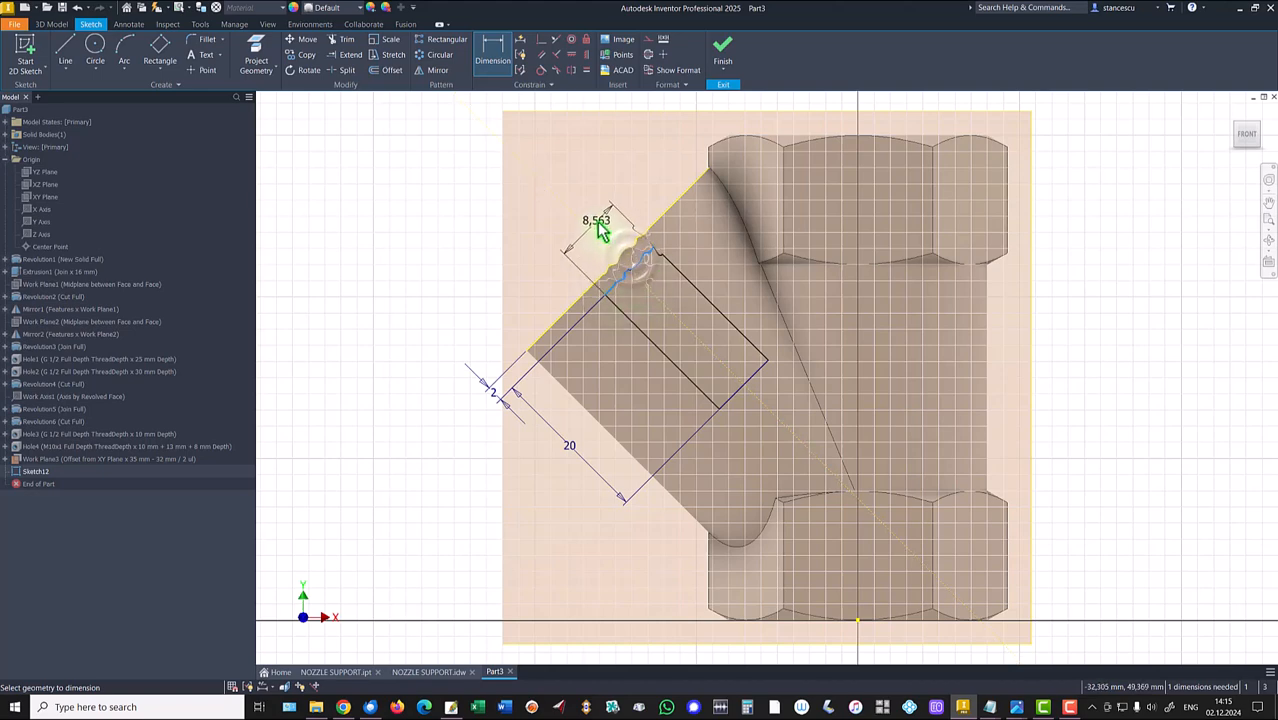
click(596, 222)
text(10)
key(Return)
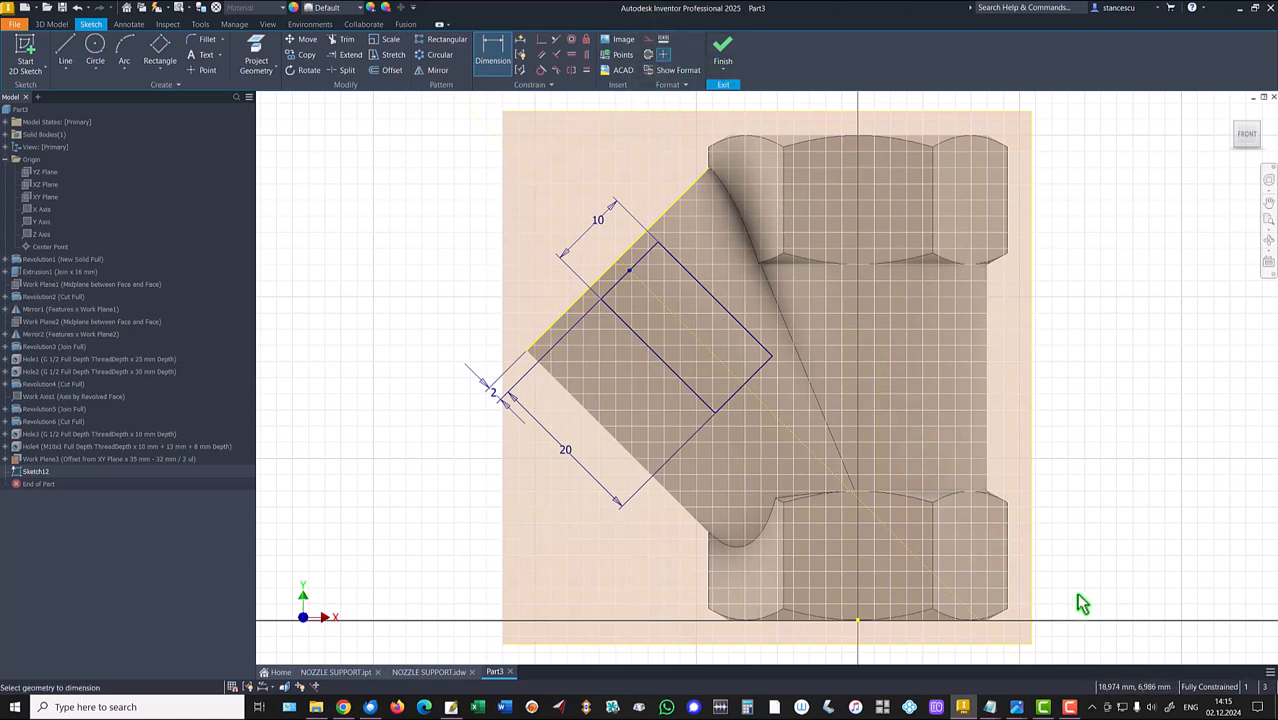
click(730, 53)
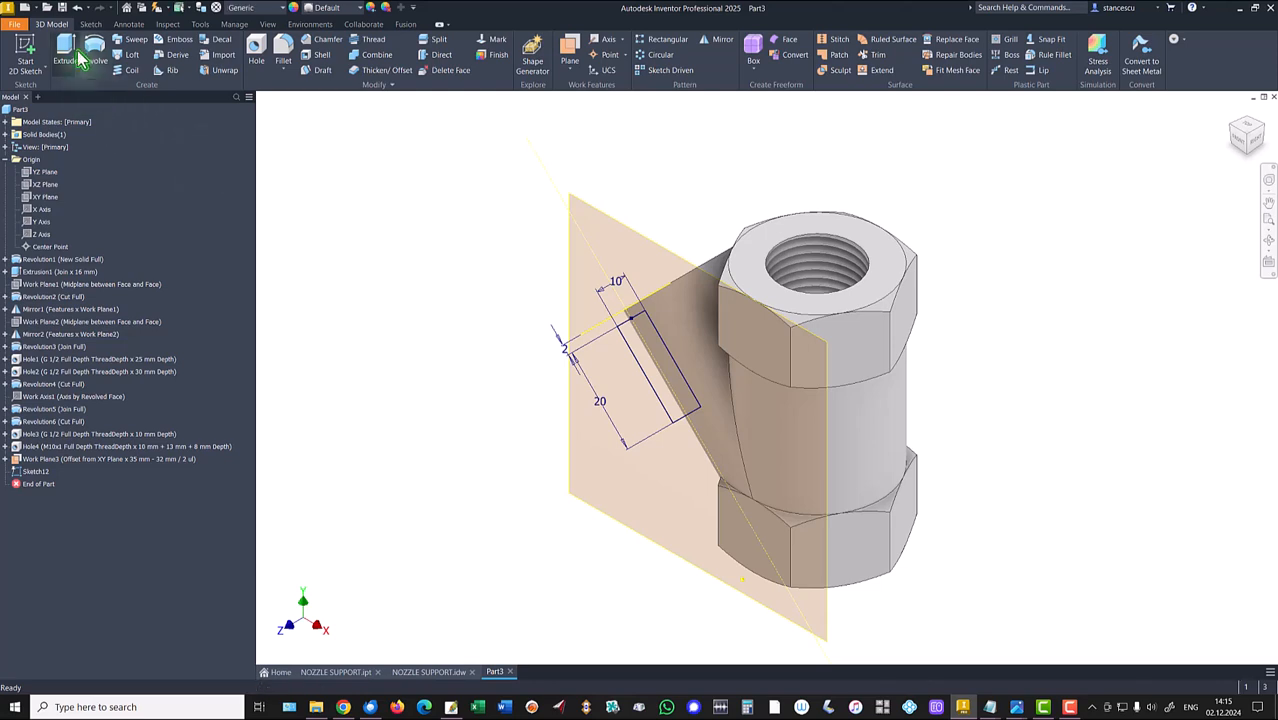
Extrude the rectangle with the To Next option so the pad joins the angled branch.
click(68, 50)
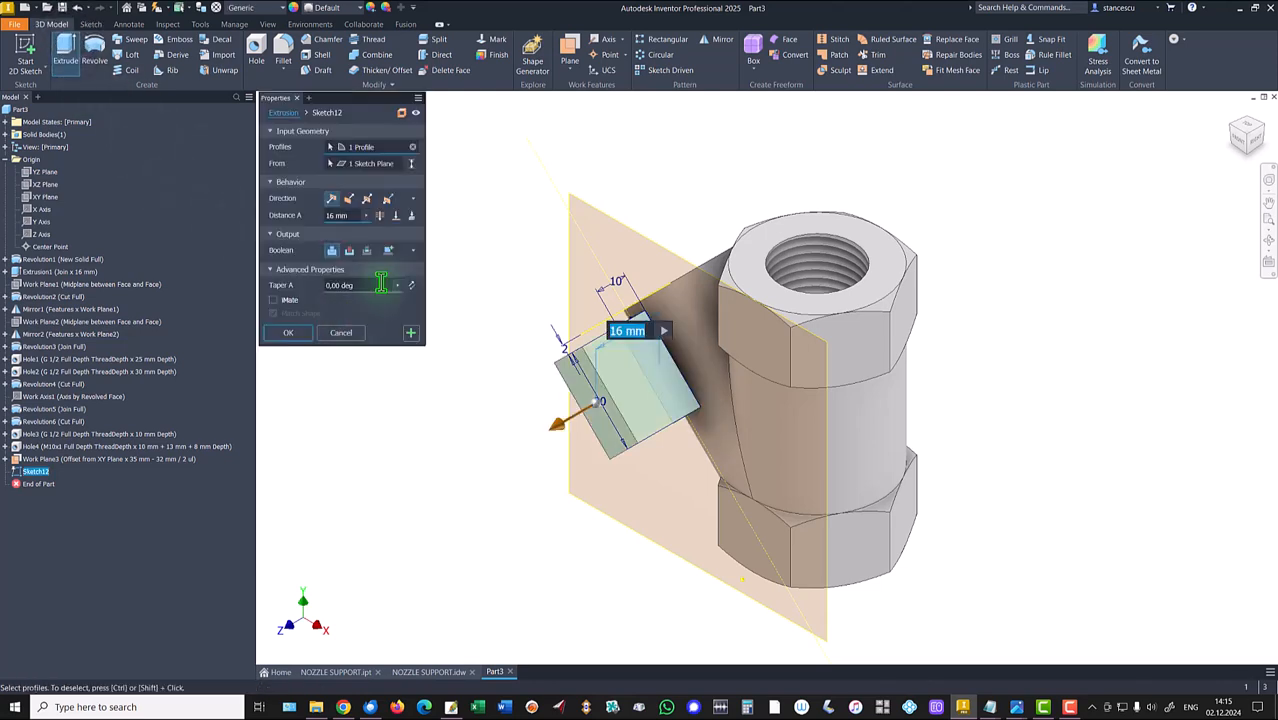
click(411, 215)
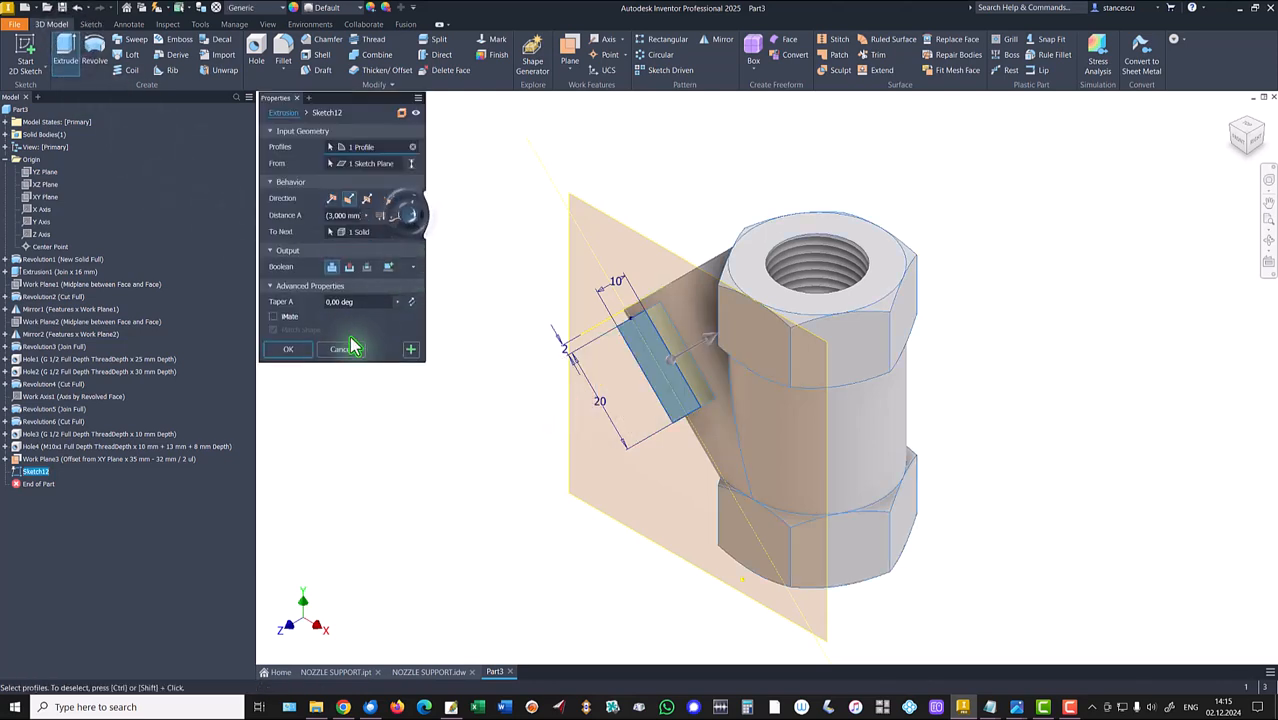
click(287, 352)
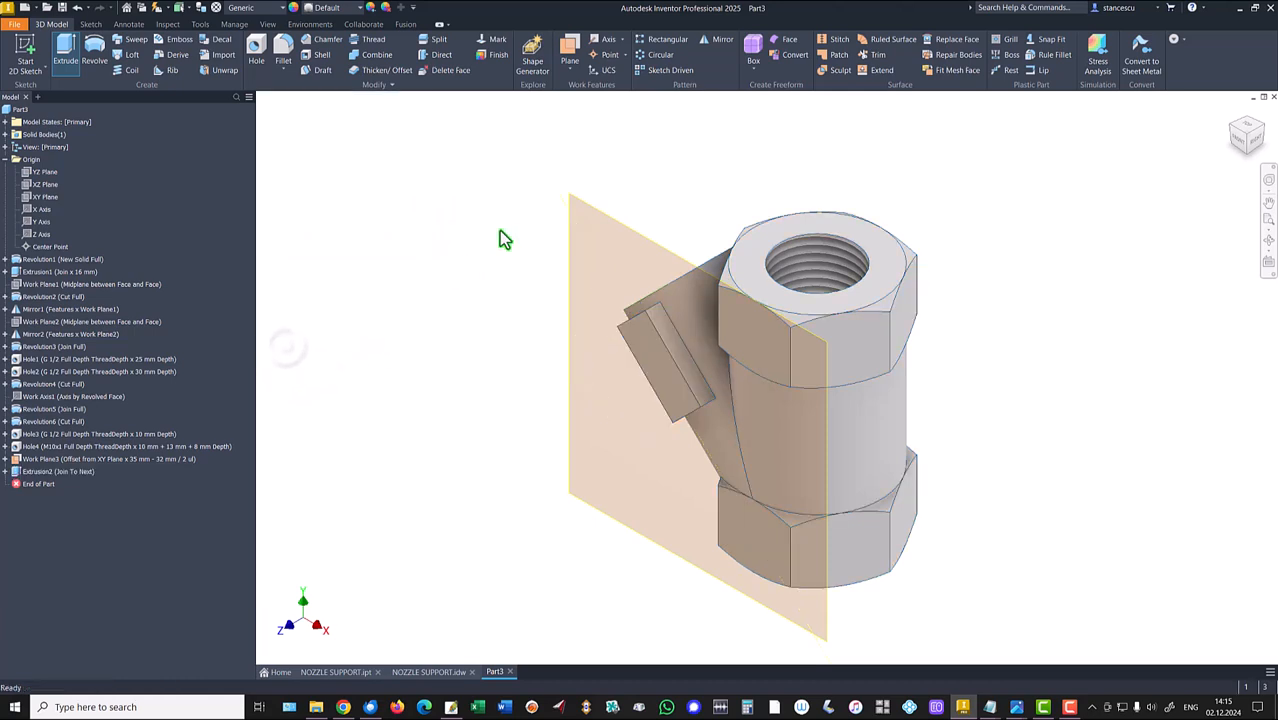
Hide the offset work plane that holds the pad's sketch and inspect the pad on the branch.
right_click(564, 205)
click(602, 223)
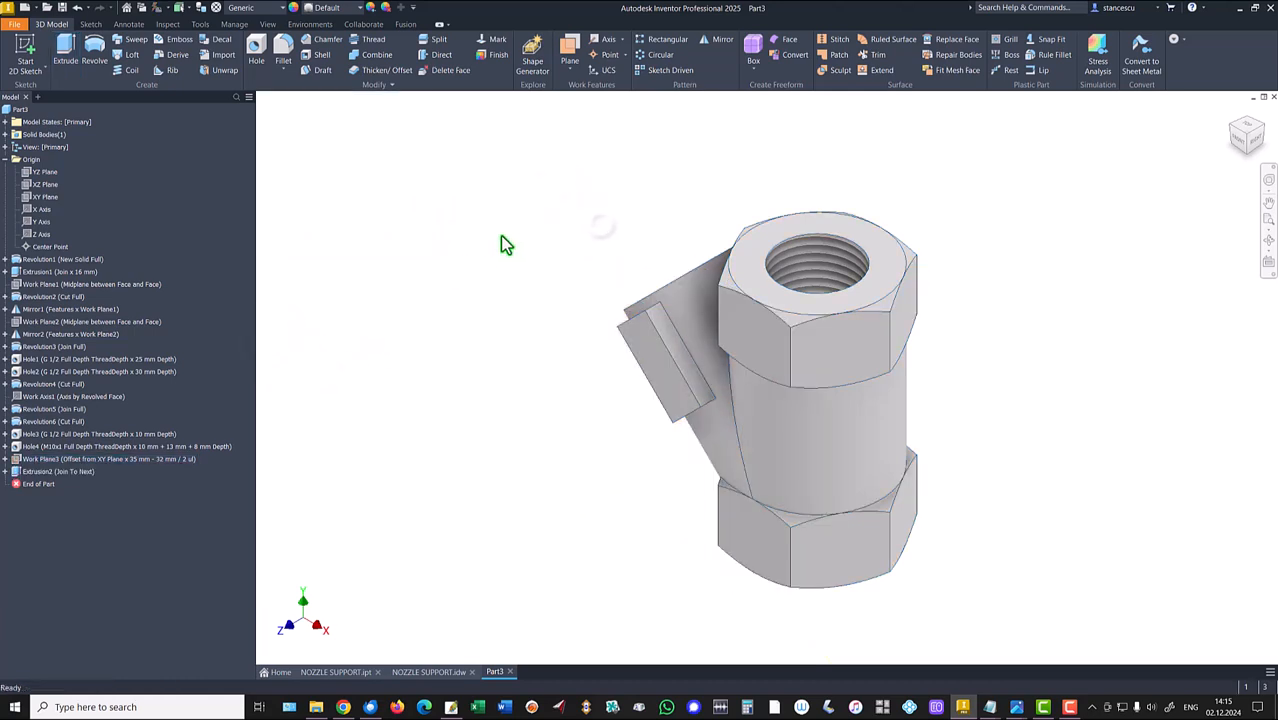
shift+middle_drag(498, 240, 475, 249)
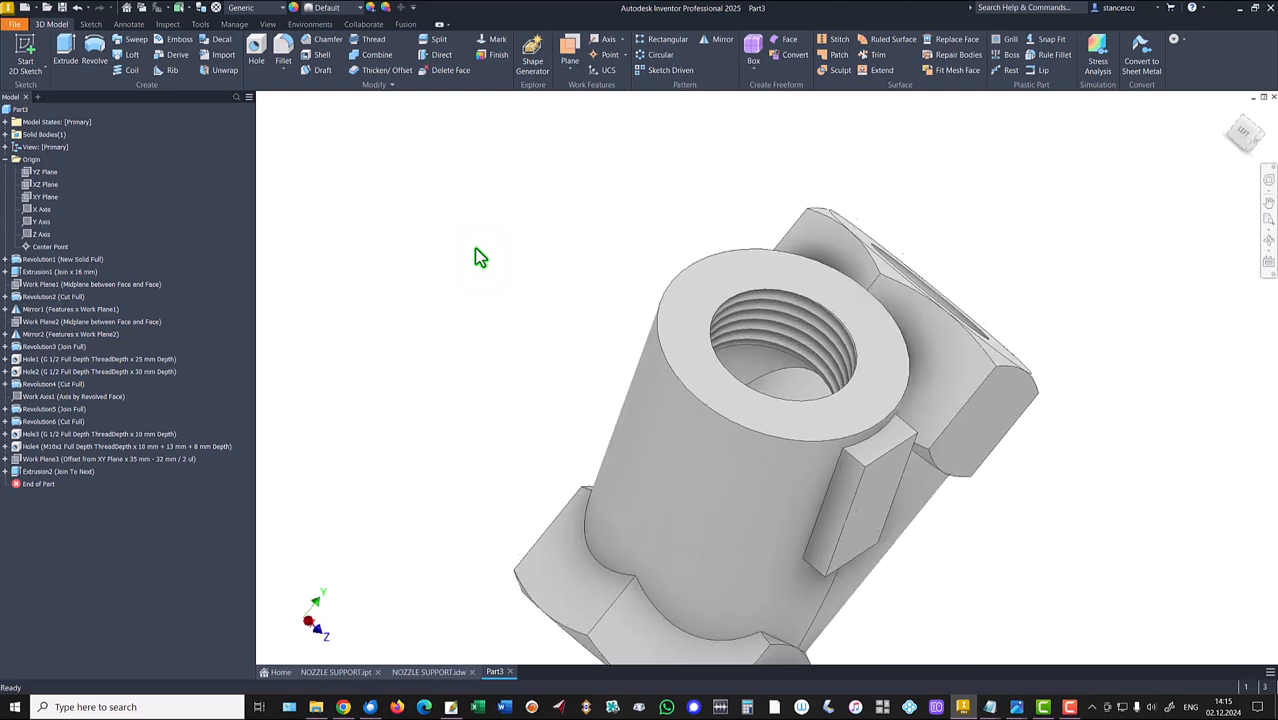
key(F6)
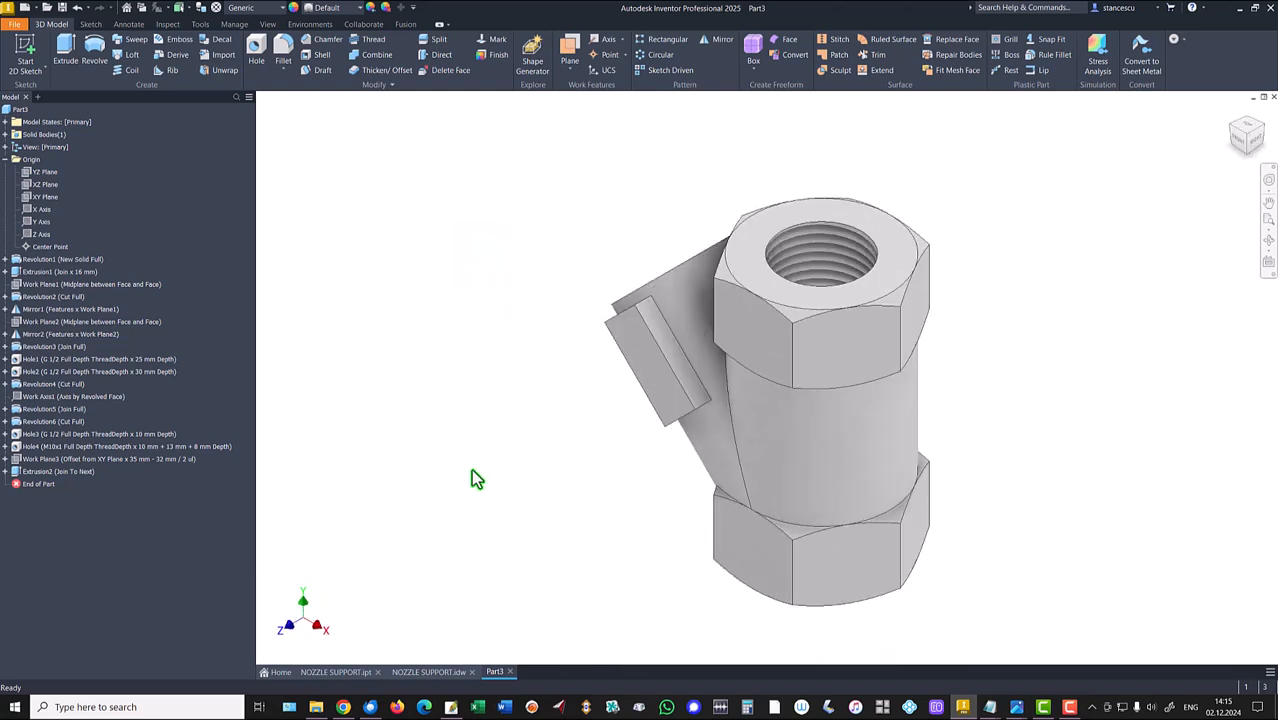
Check the NOZZLE SUPPORT.idw drawing, return to Part3 and start a sketch on the rectangular pad's outer face.
click(428, 670)
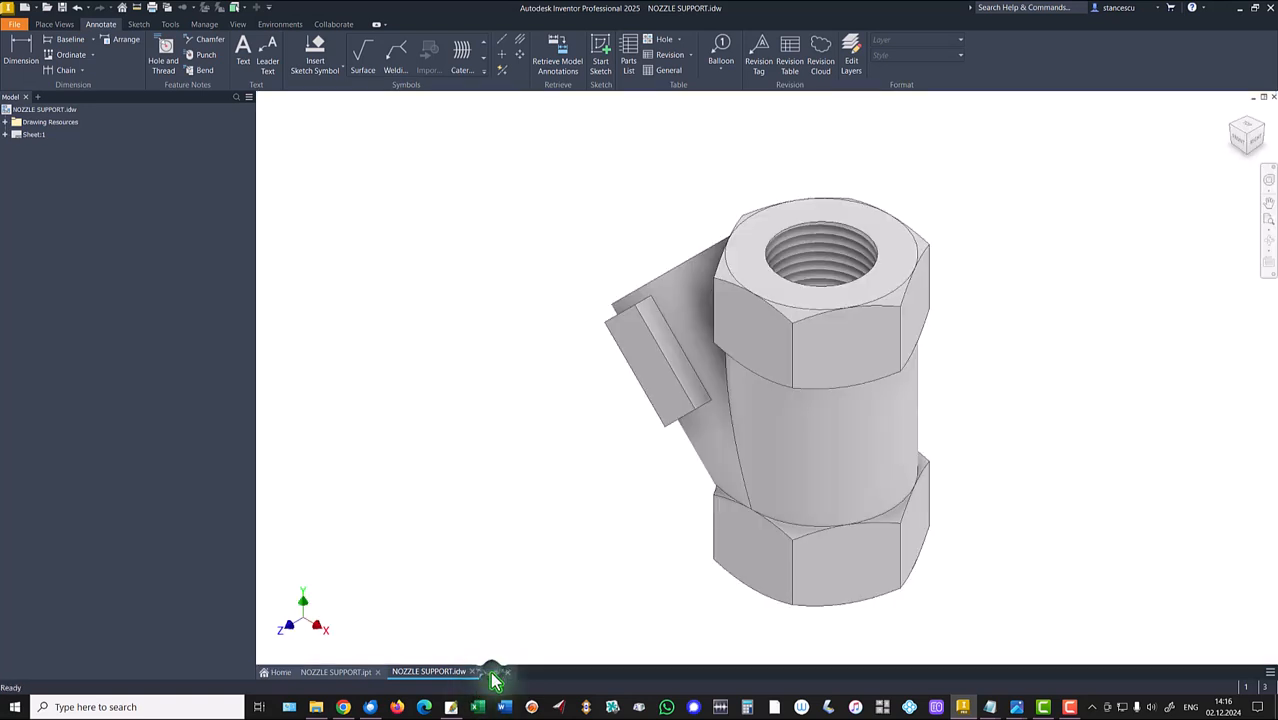
click(492, 672)
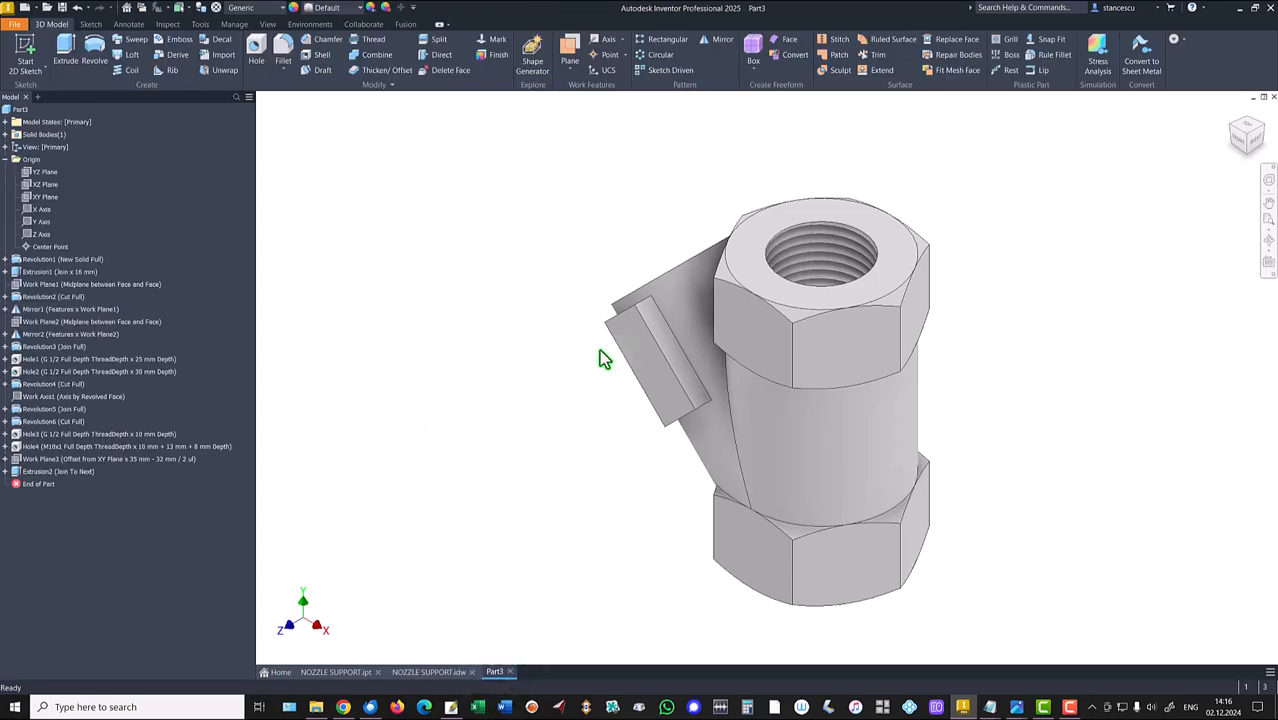
click(640, 355)
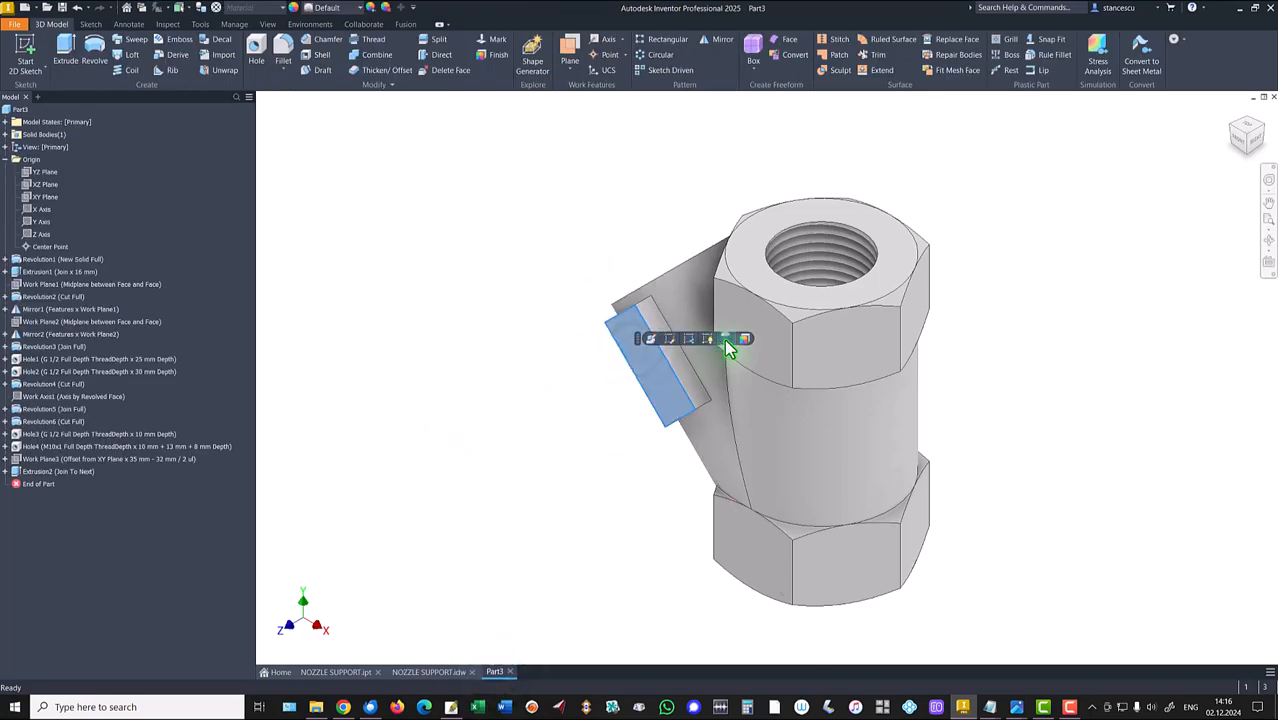
click(727, 340)
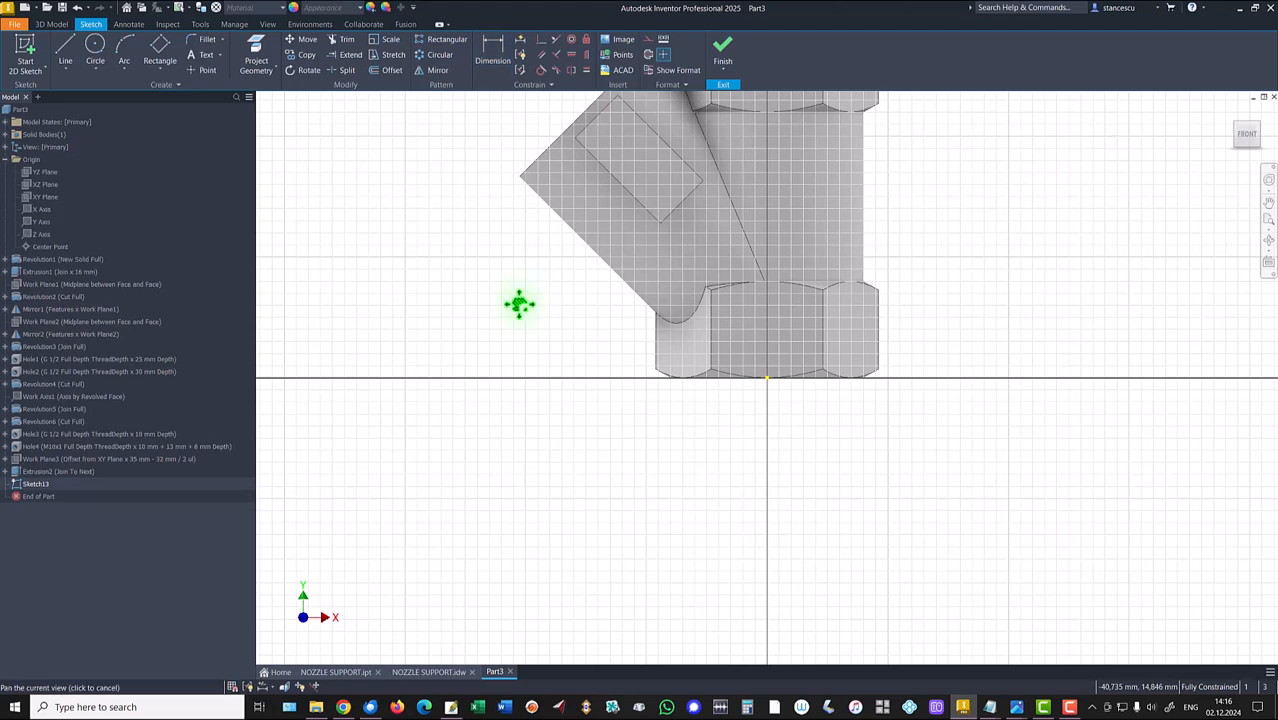
middle_drag(520, 293, 494, 434)
Sketch a slanted line about 11 mm long inside the pad face, running roughly along its length.
click(67, 55)
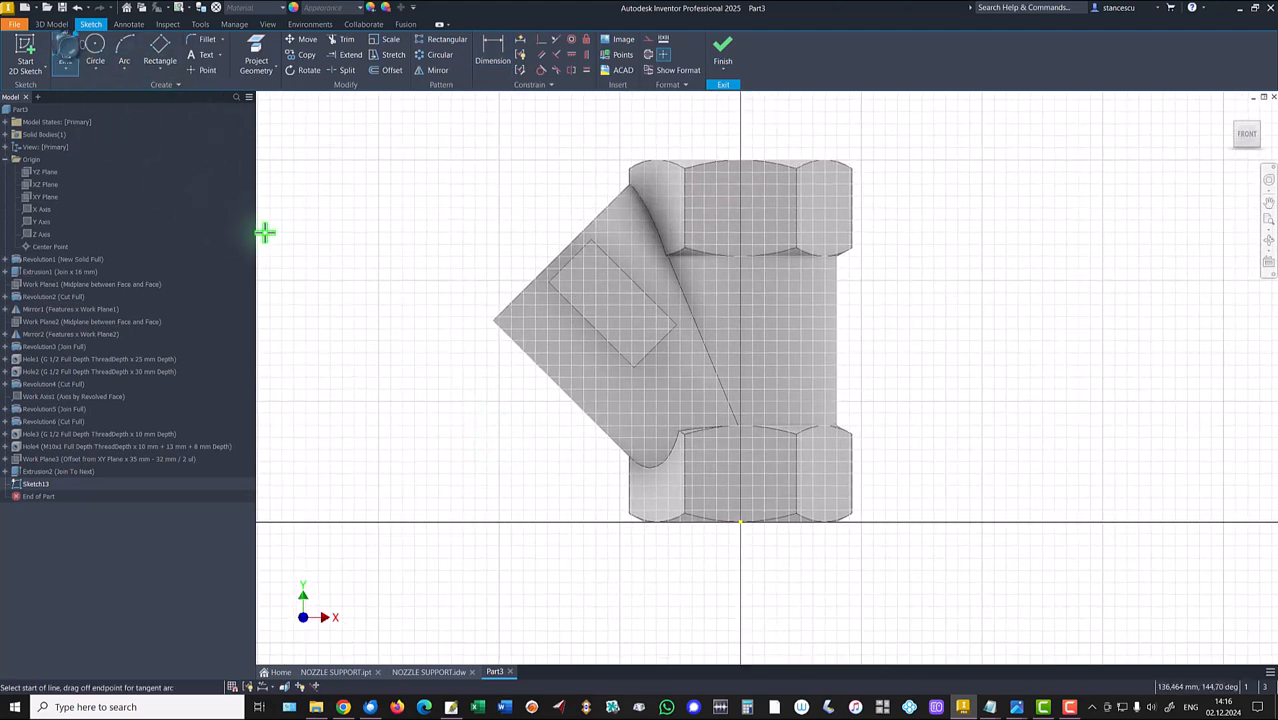
click(588, 279)
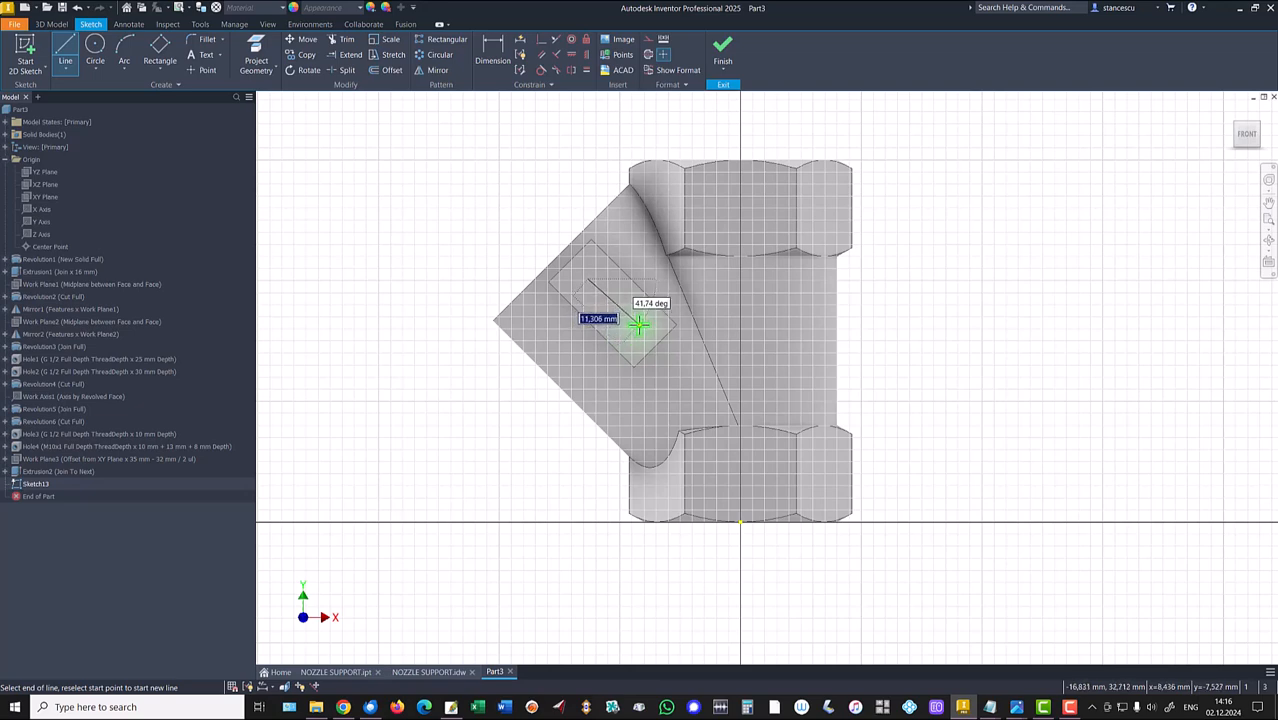
click(636, 327)
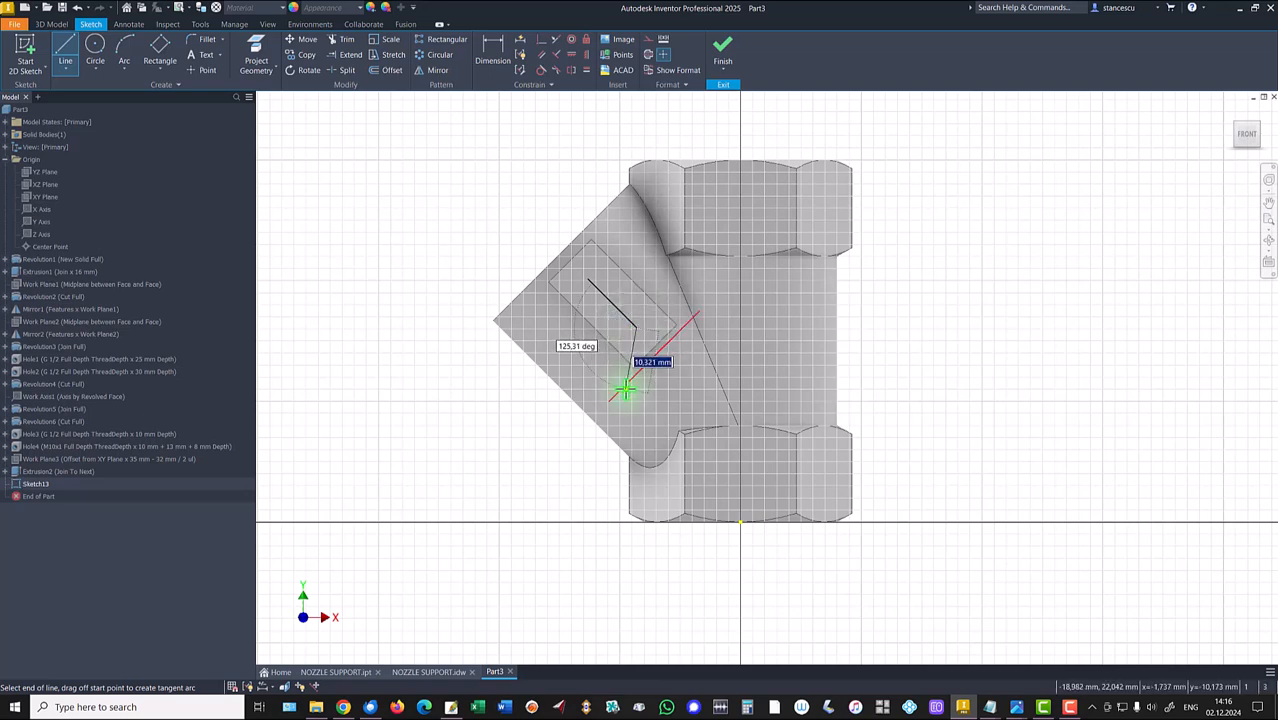
key(Escape)
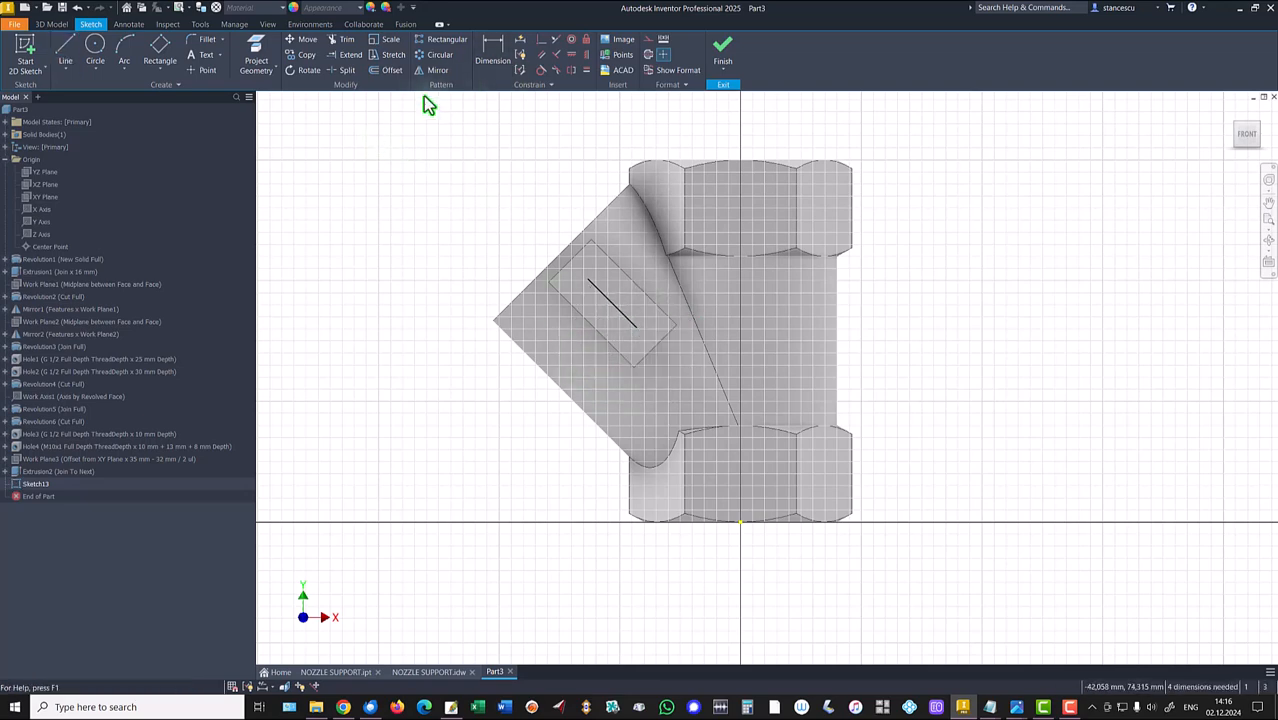
Project the pad's short edge near the branch end and constrain the sketched line perpendicular to it.
click(260, 57)
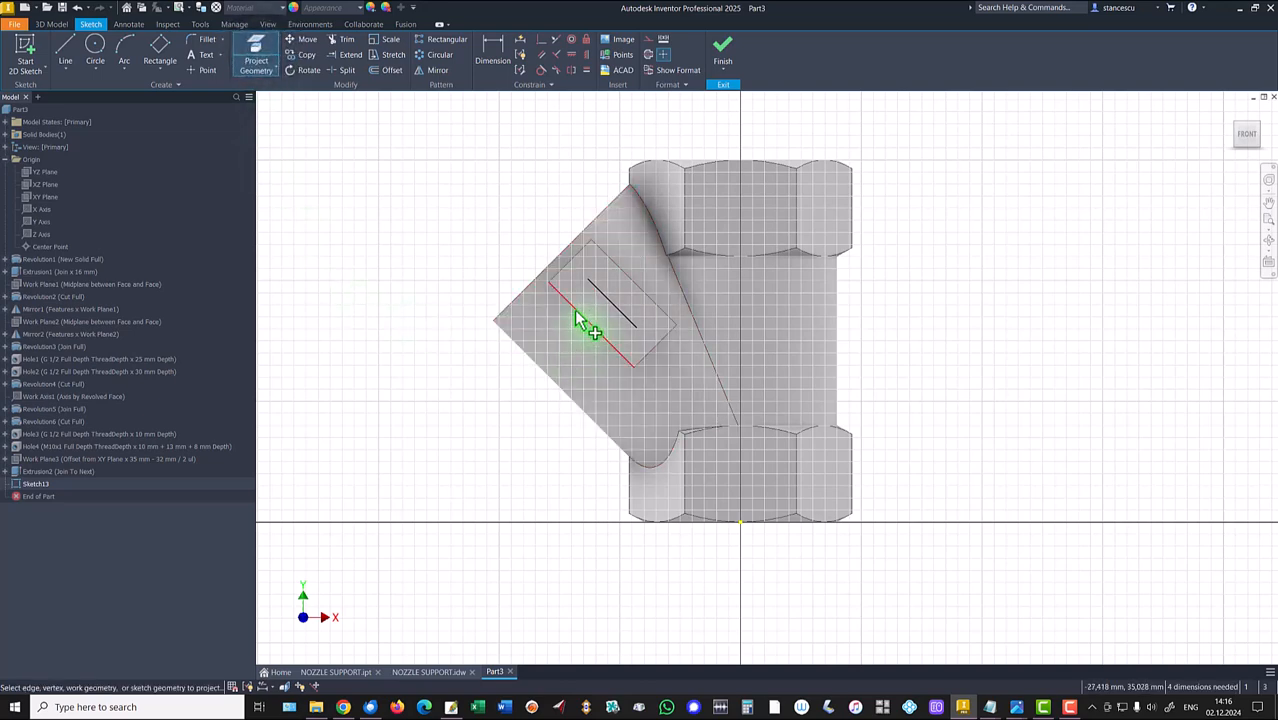
click(565, 268)
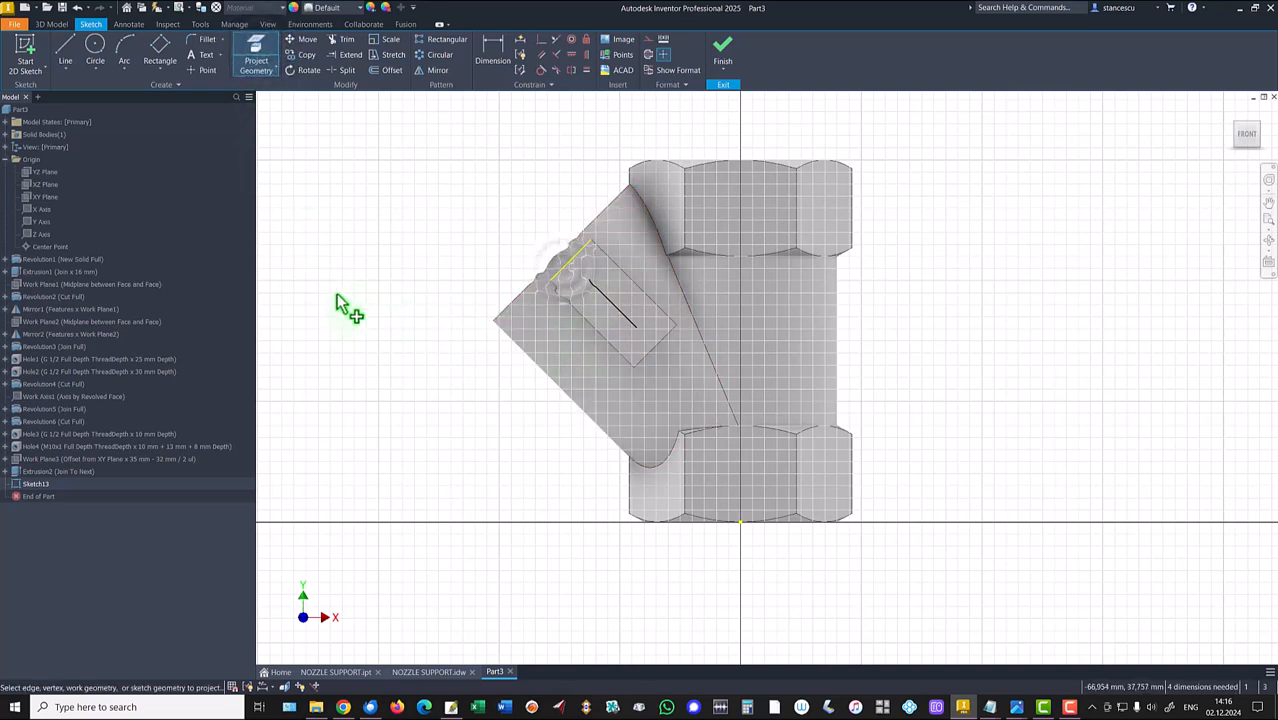
click(559, 55)
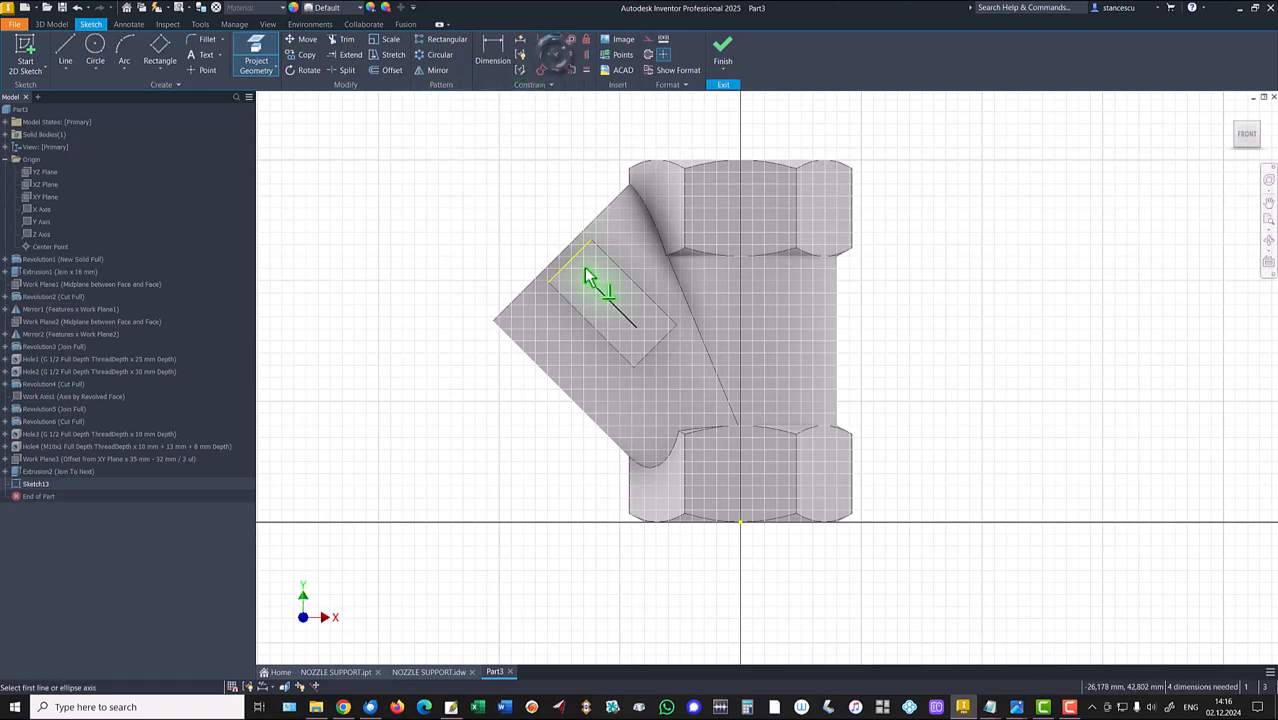
click(605, 294)
click(573, 268)
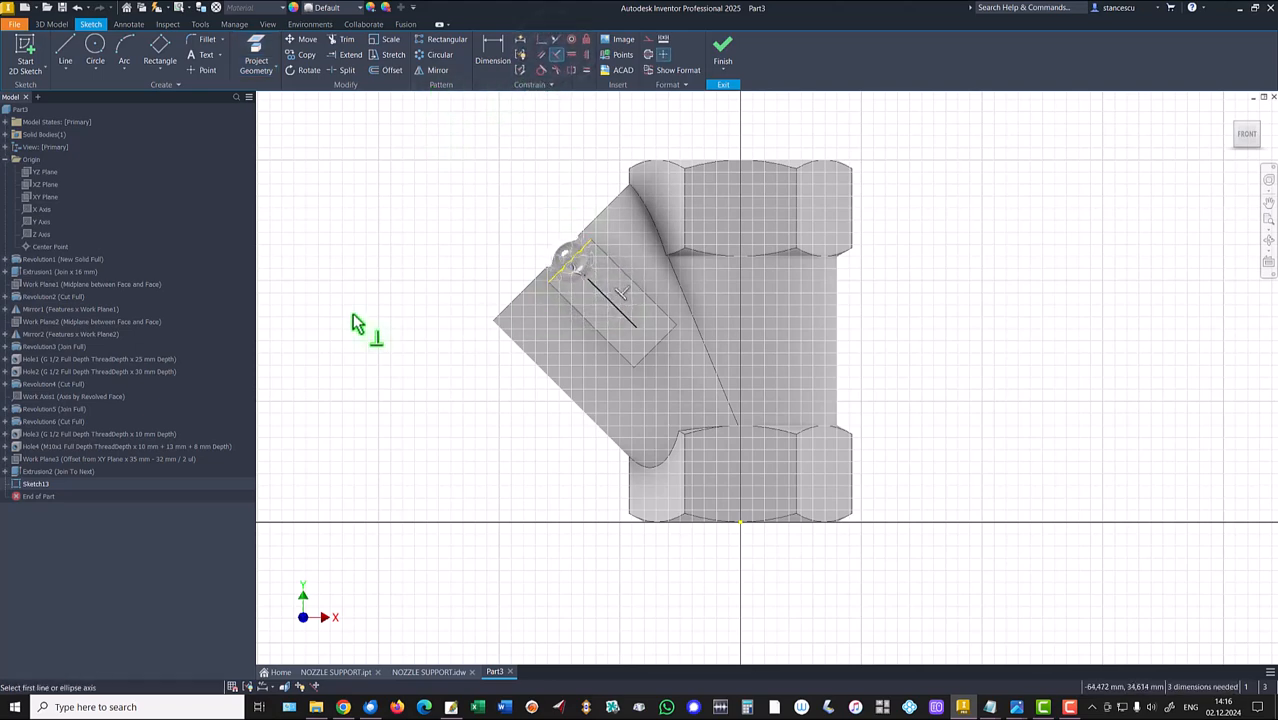
Constrain the sketched line to be coincident with the midpoint of the projected short edge.
click(543, 39)
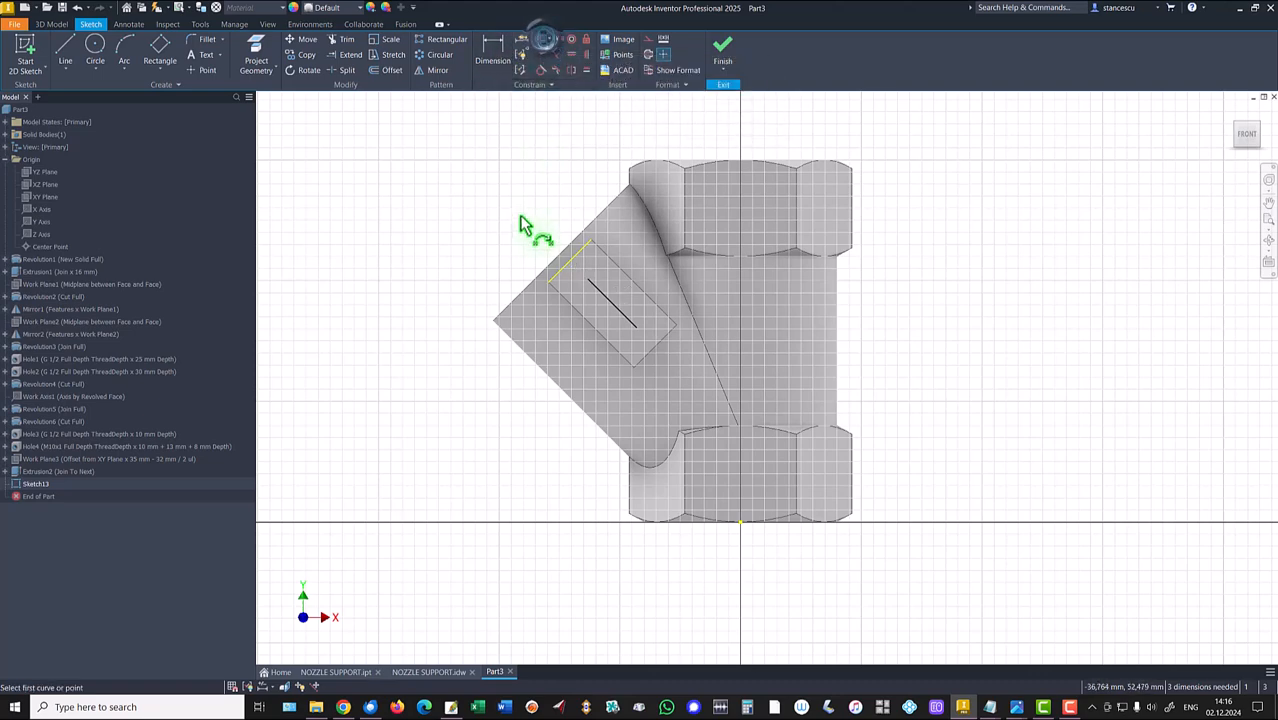
click(598, 294)
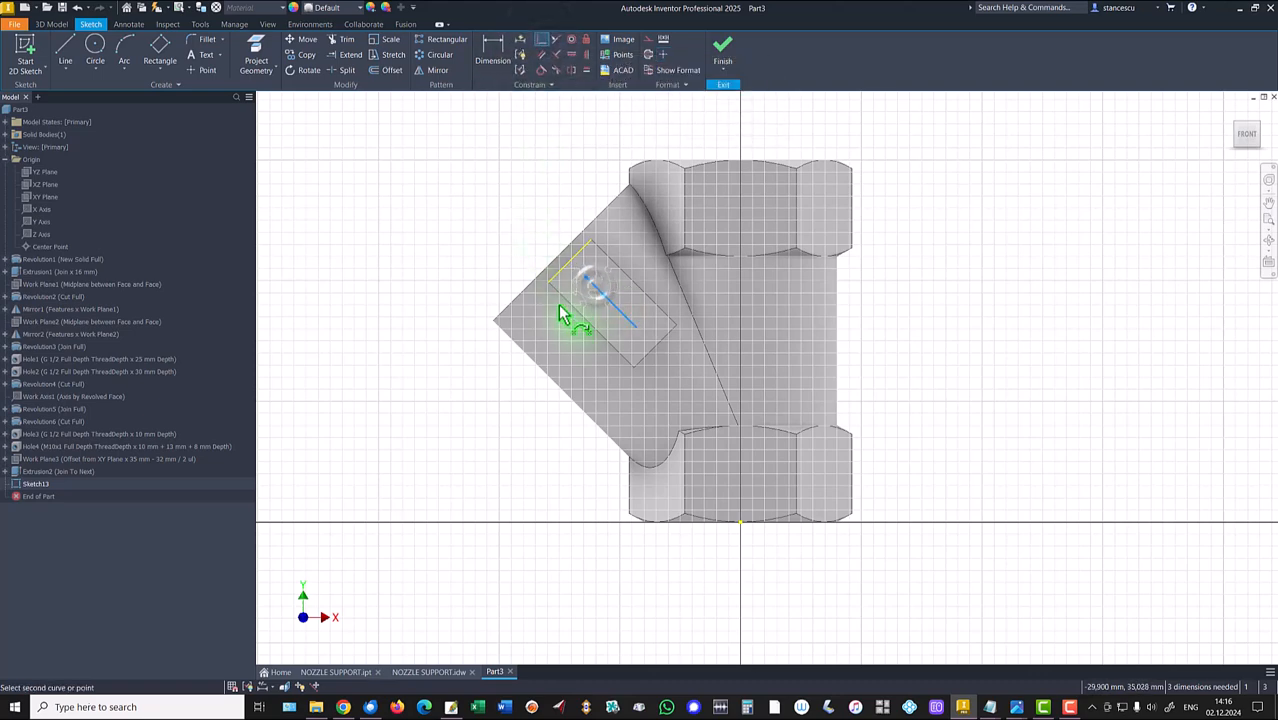
click(570, 260)
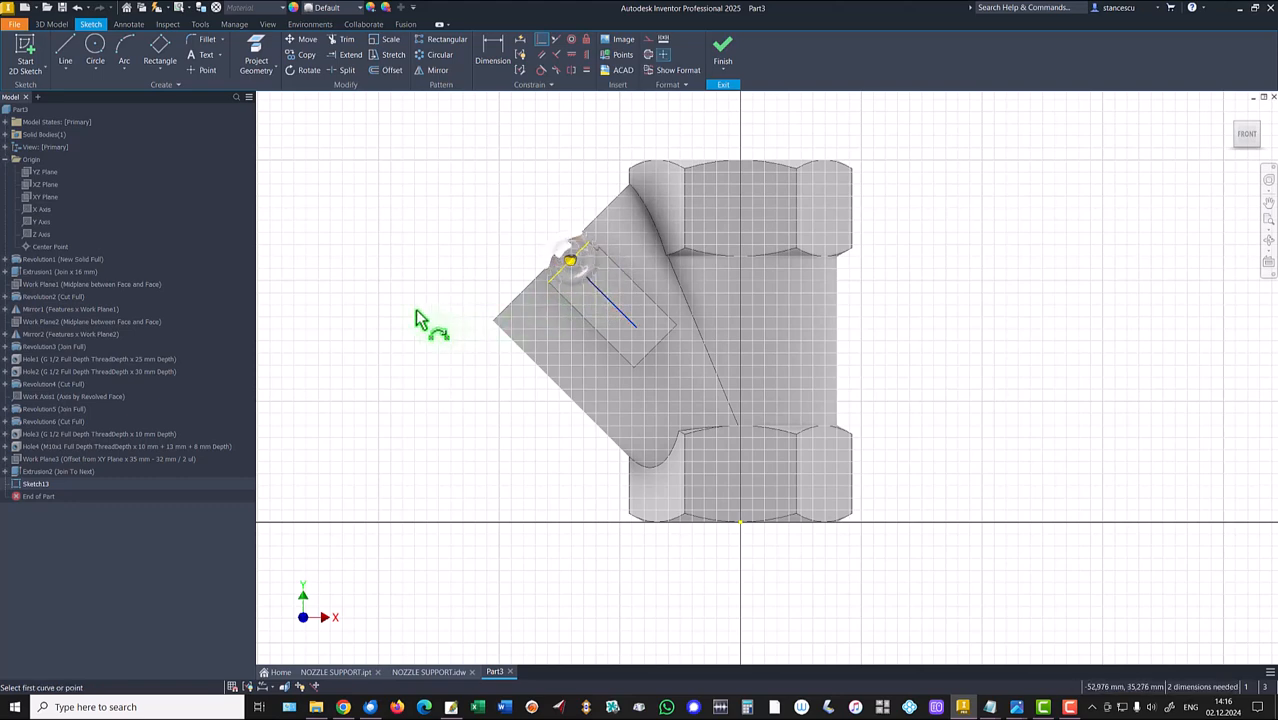
Dimension the distance between the pad's projected short edge and the line's nearest endpoint as 4.5 mm.
click(492, 52)
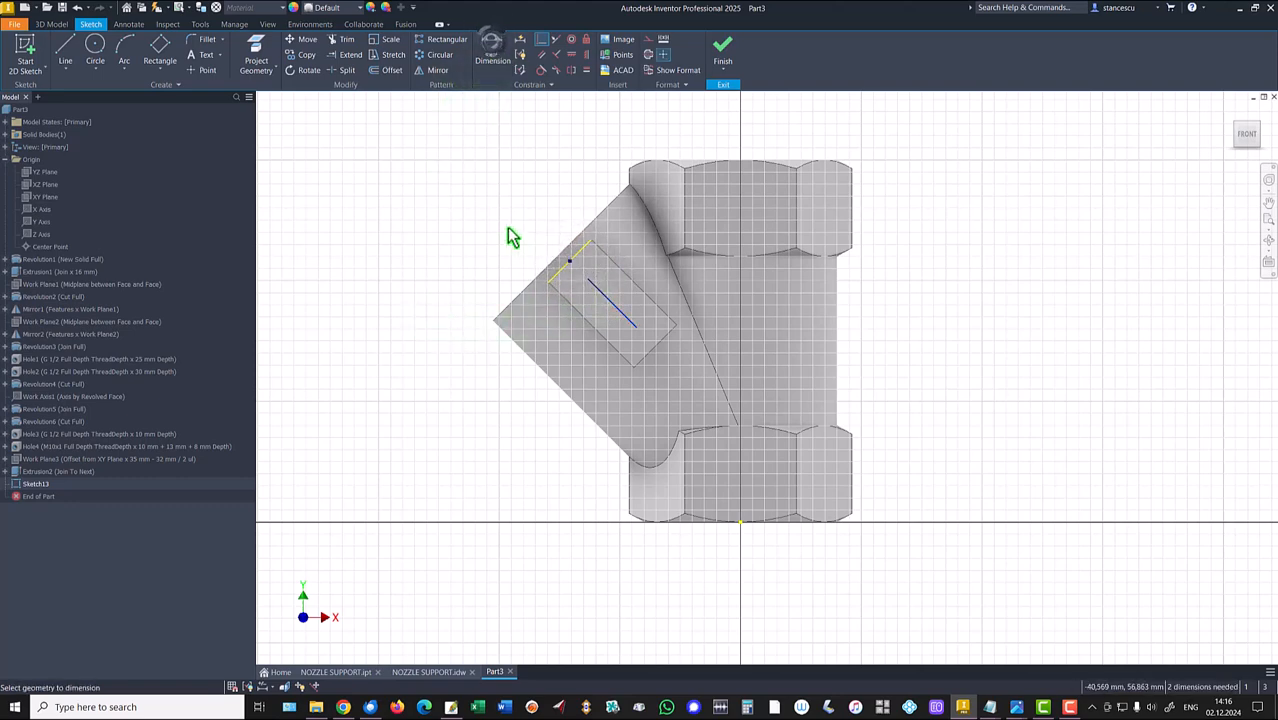
click(570, 262)
click(455, 393)
text(4,5)
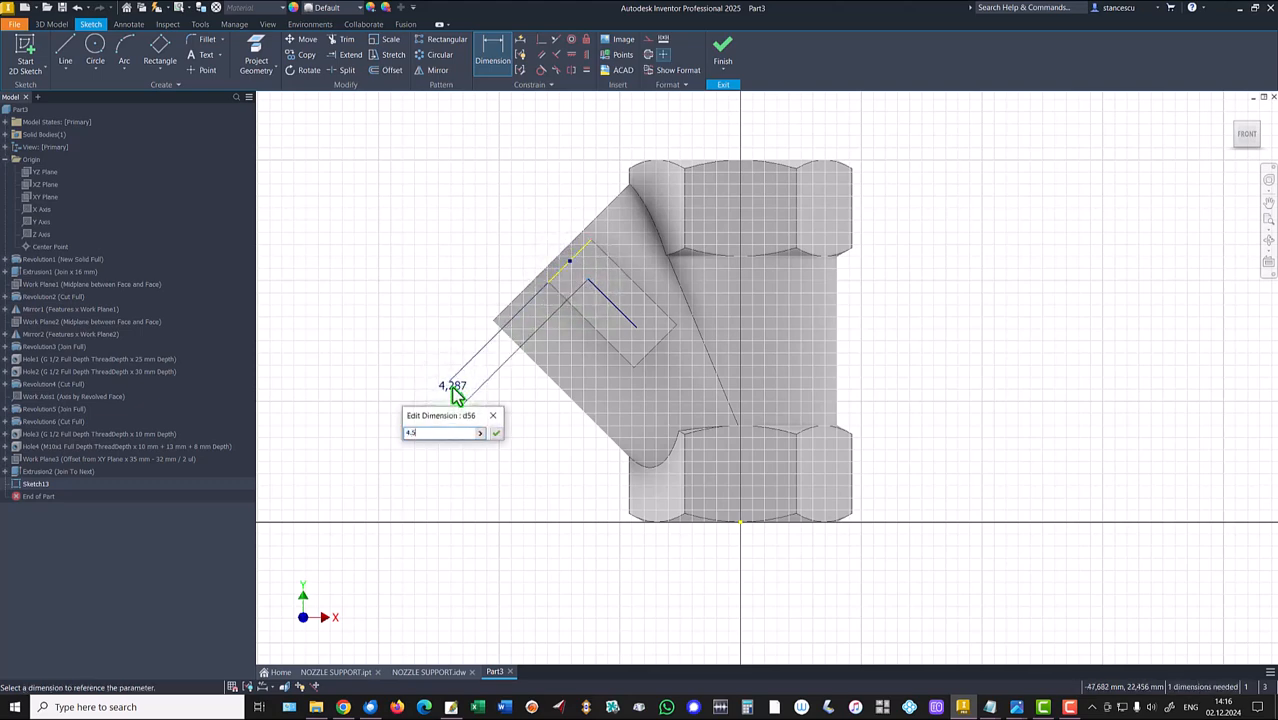
key(Return)
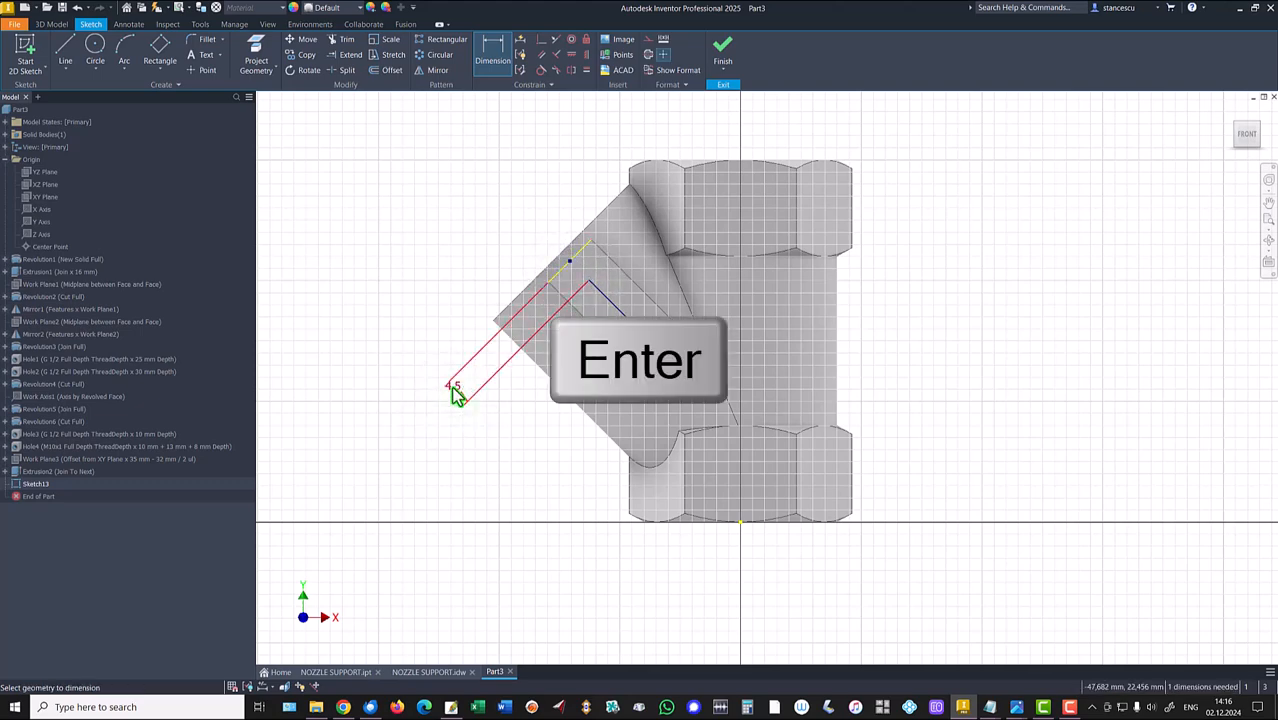
Dimension the length of the sketched line on the pad as 15 mm.
click(612, 311)
click(466, 428)
text(15)
key(Return)
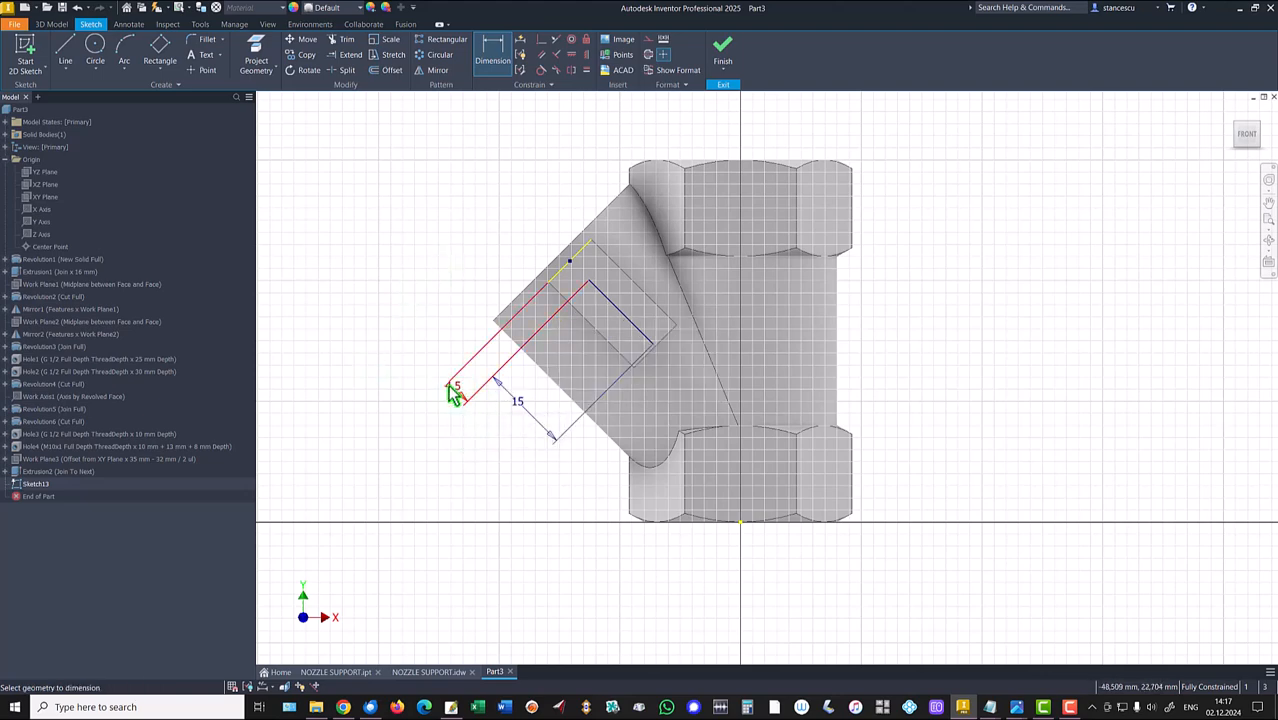
Delete the 4.5 mm dimension between the pad's short edge and the line's endpoint.
key(Escape)
click(447, 386)
key(Delete)
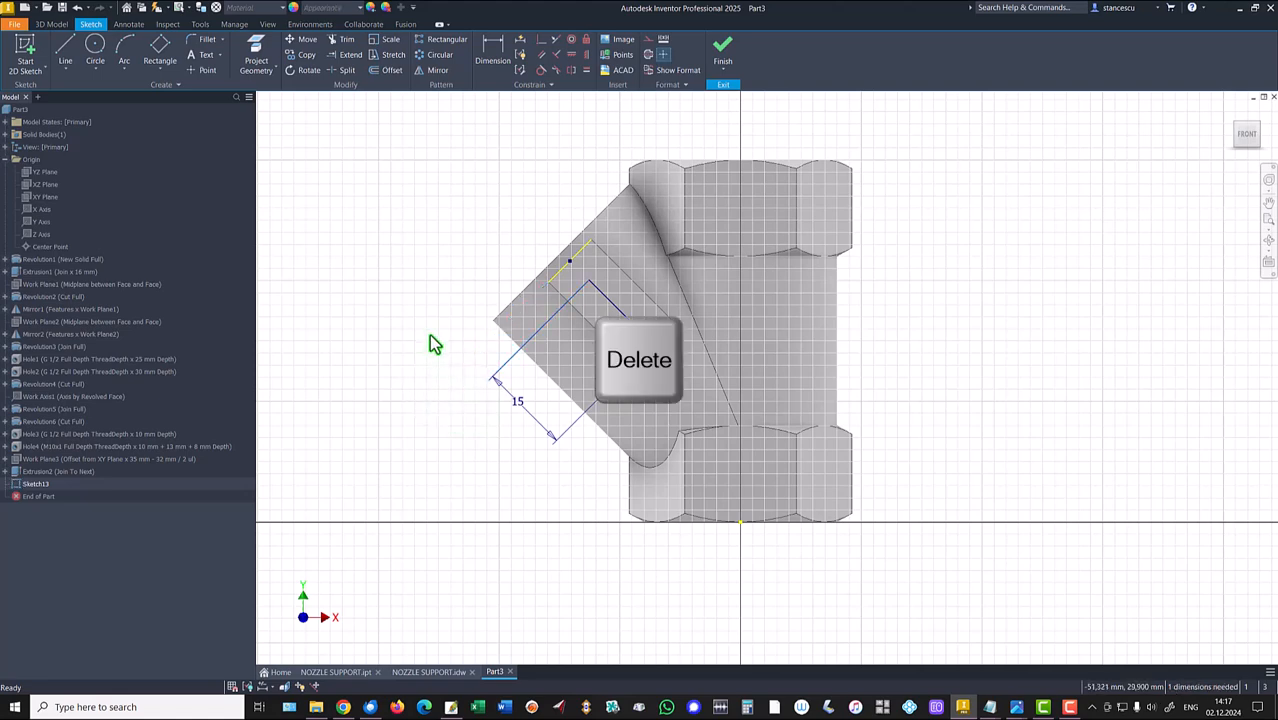
Dimension the distance between the branch's end face edge and the line's nearest endpoint as 4.5 mm, and finish the sketch.
click(498, 62)
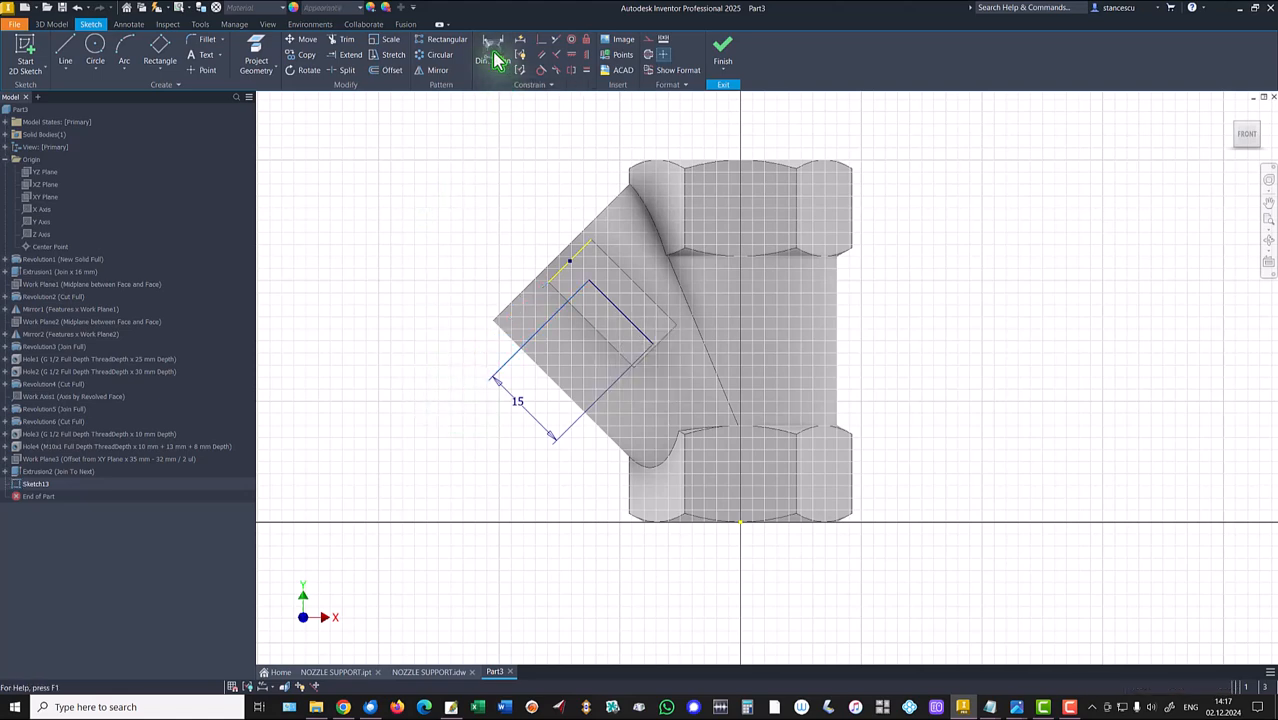
click(554, 275)
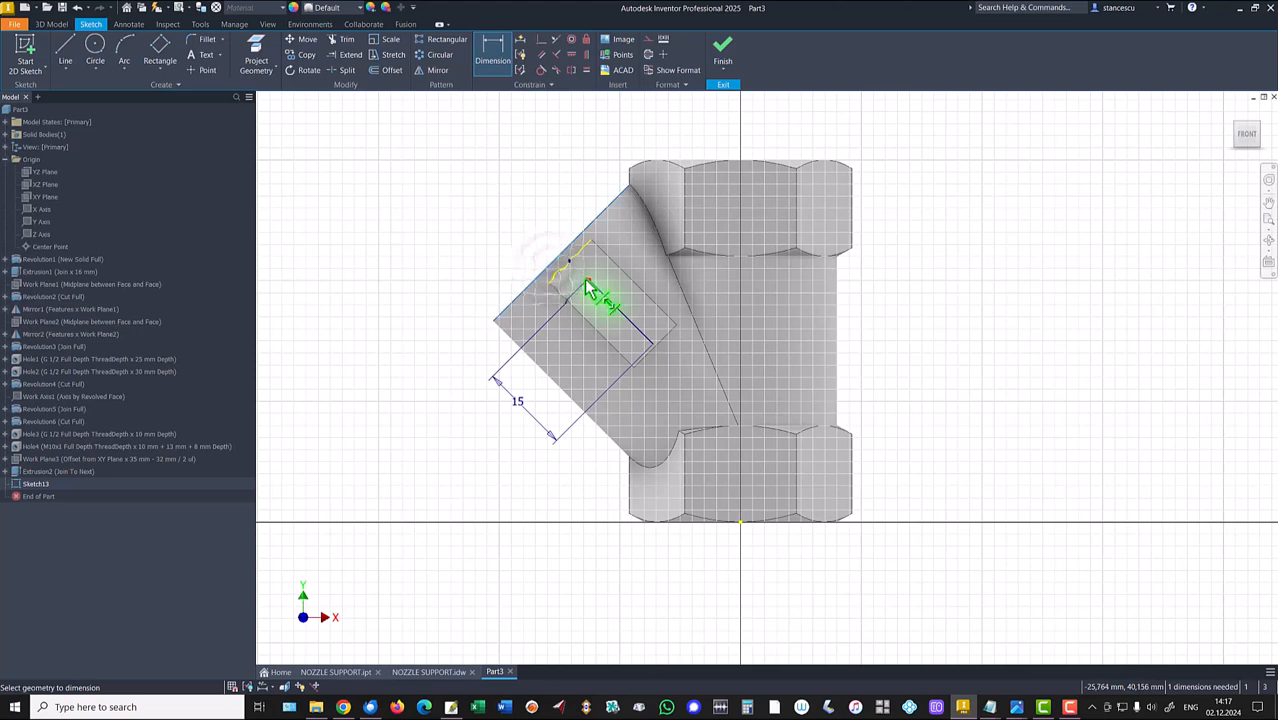
click(486, 347)
text(4,5)
key(Return)
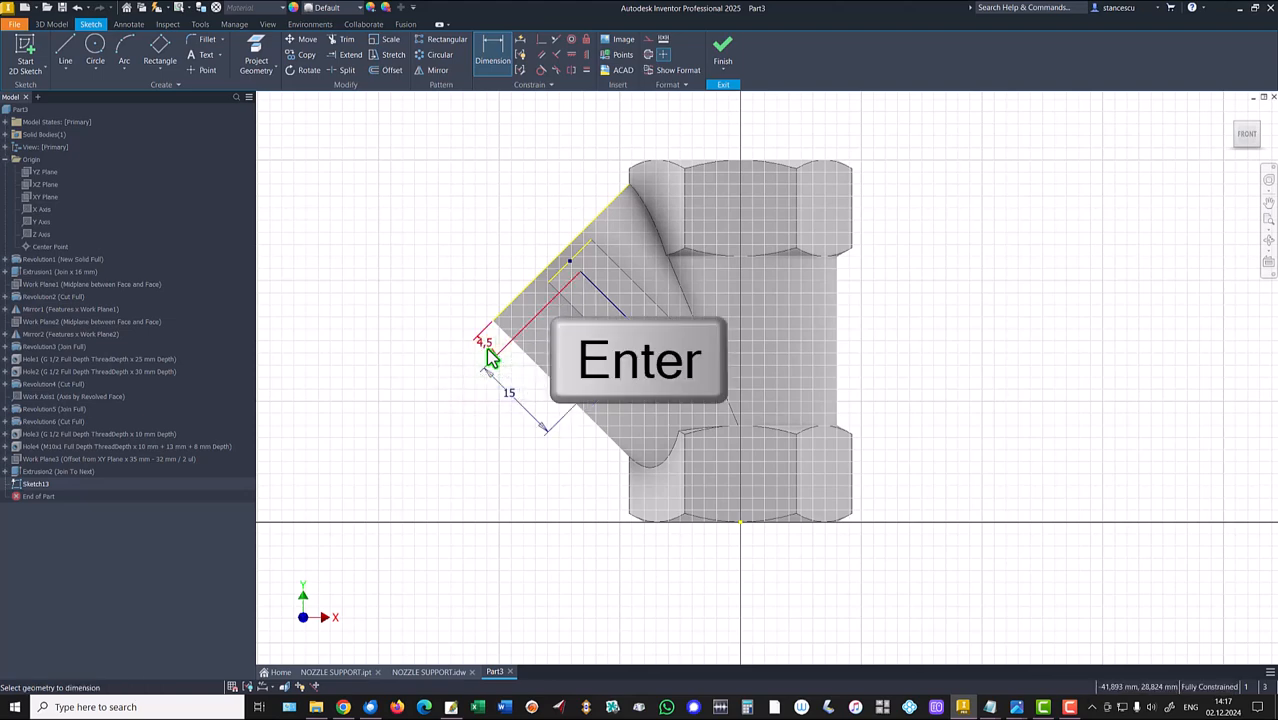
click(722, 52)
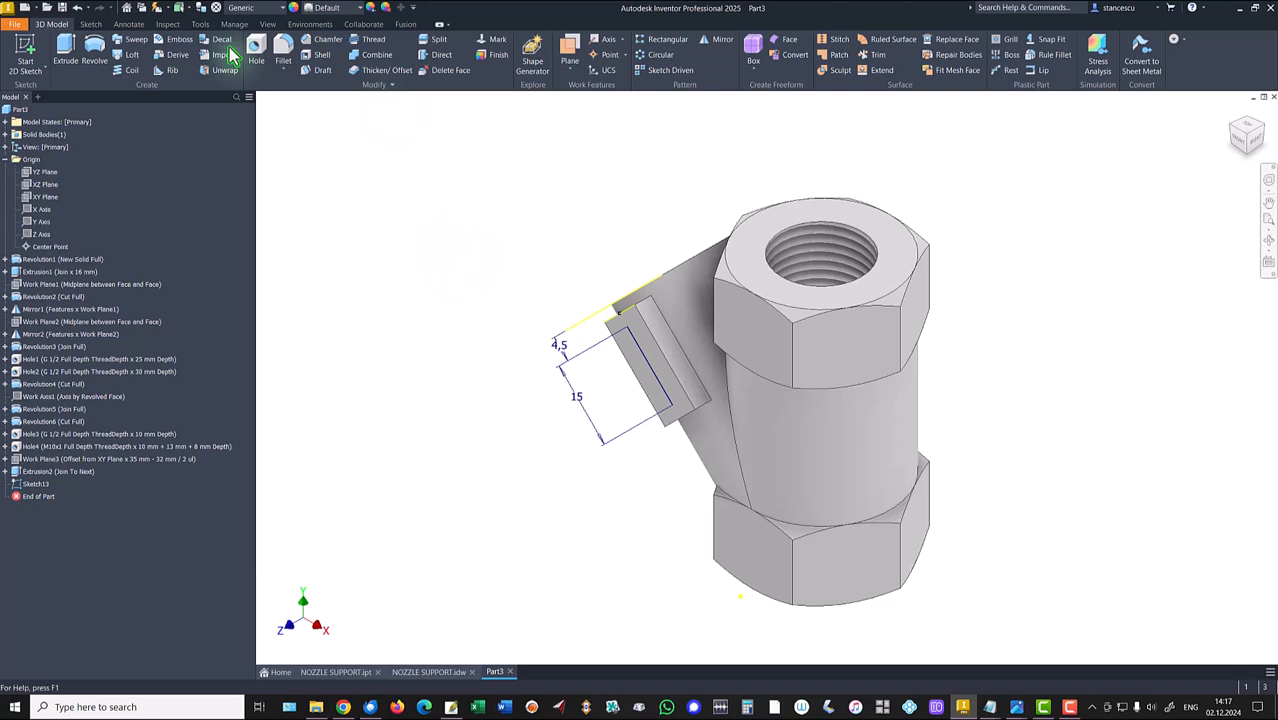
Create two simple holes at the sketched line's endpoints on the pad, 2 mm diameter and 4.5 mm deep with an angled drill point.
click(256, 50)
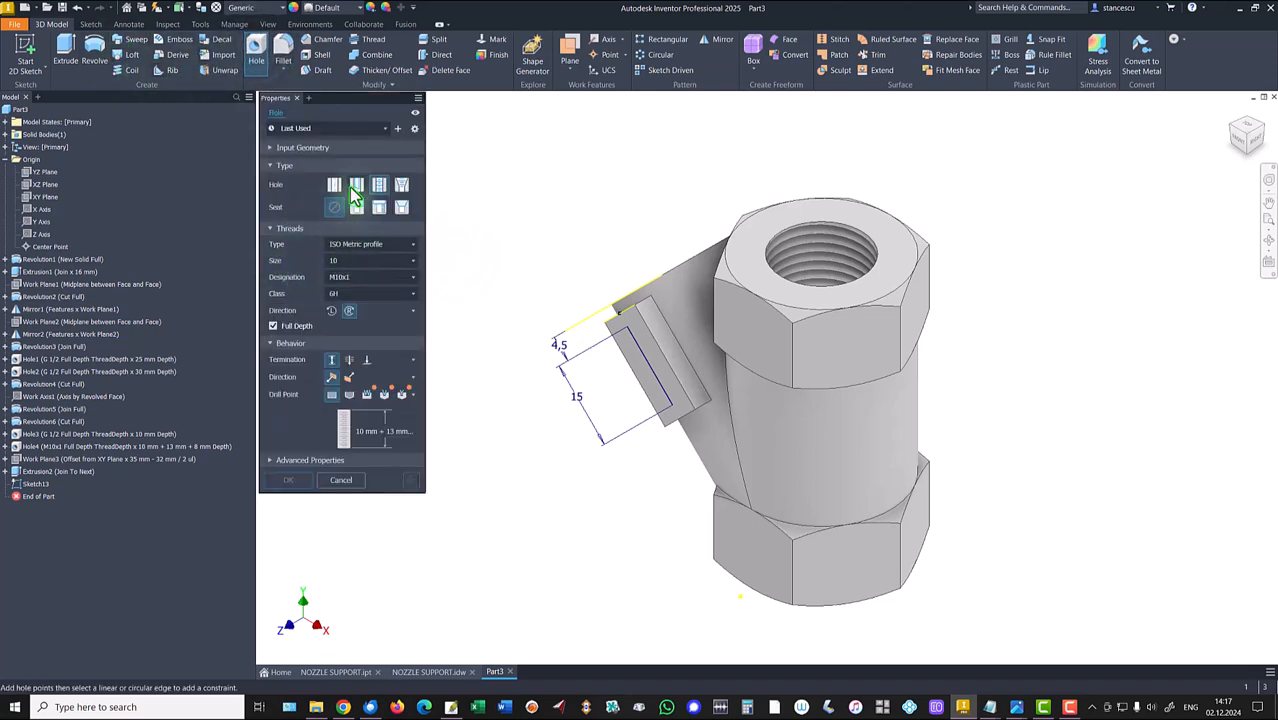
click(335, 188)
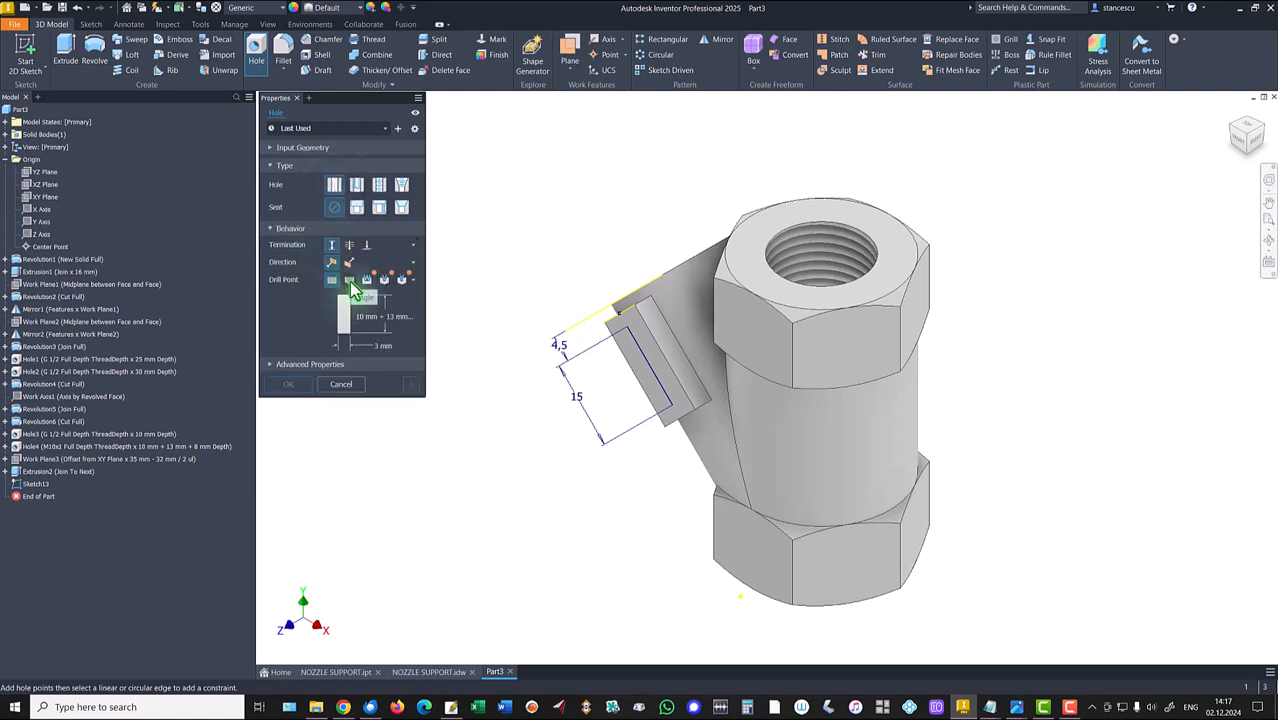
click(392, 318)
text(2)
click(630, 338)
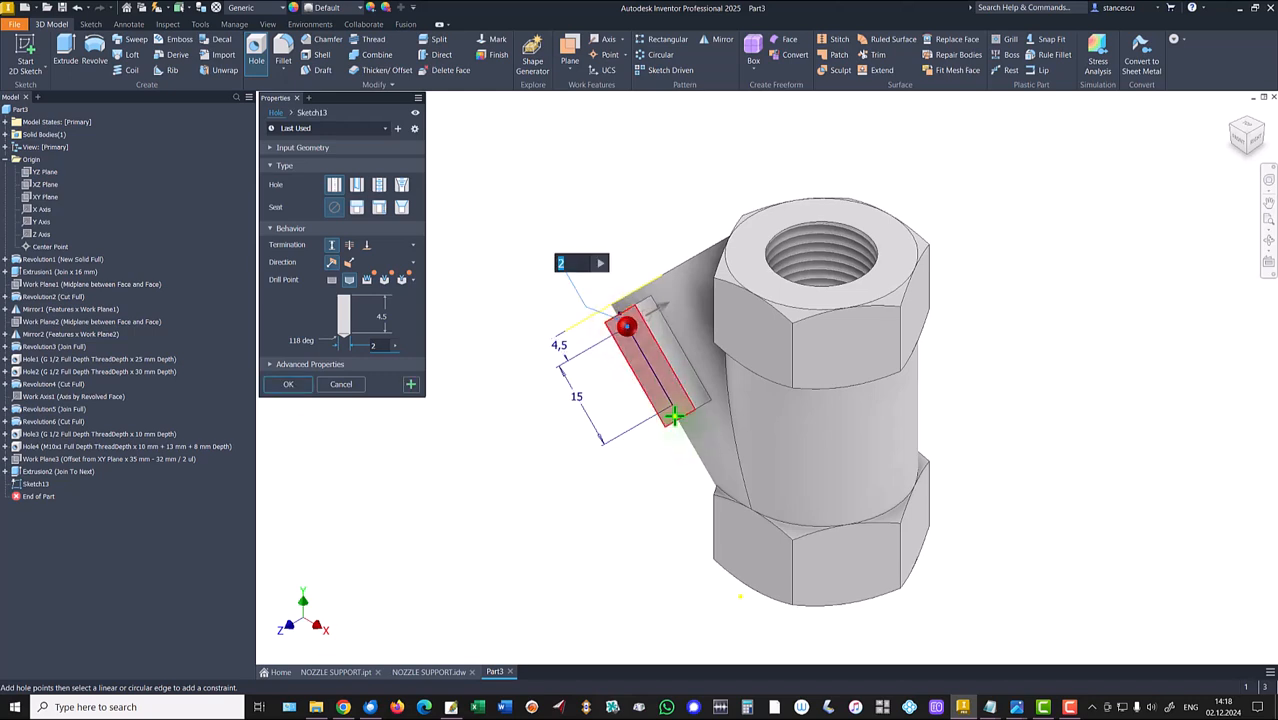
click(674, 408)
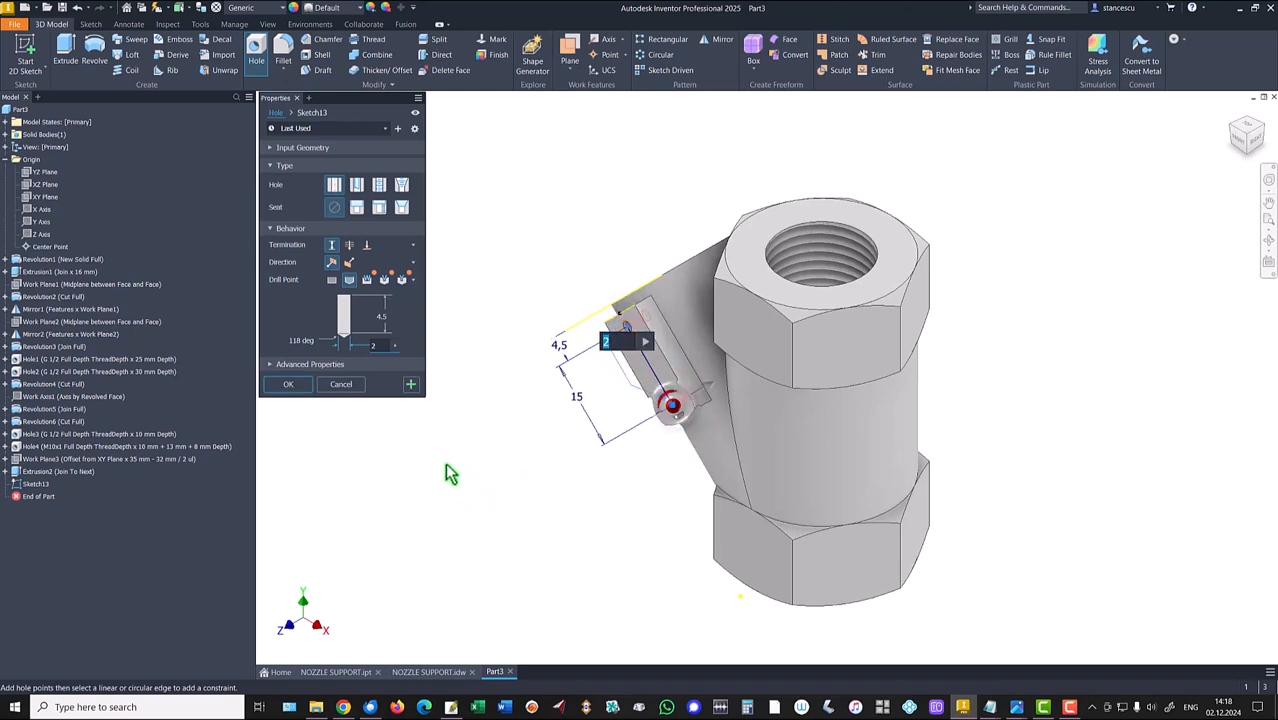
click(289, 384)
shift+middle_drag(473, 446, 516, 369)
key(F6)
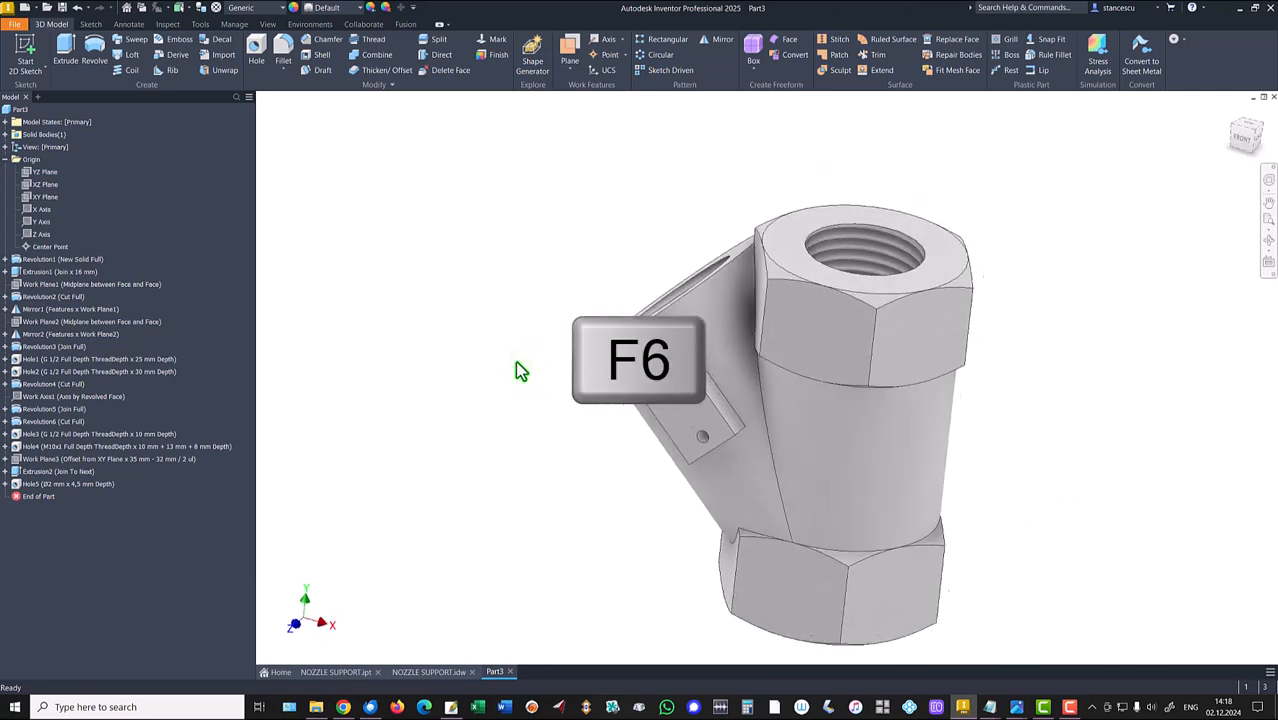
Check the chamfer note in the NOZZLE SUPPORT drawing and chamfer the mouth edges of the three G 1/2 threaded holes in Part3 by 1 mm.
click(433, 673)
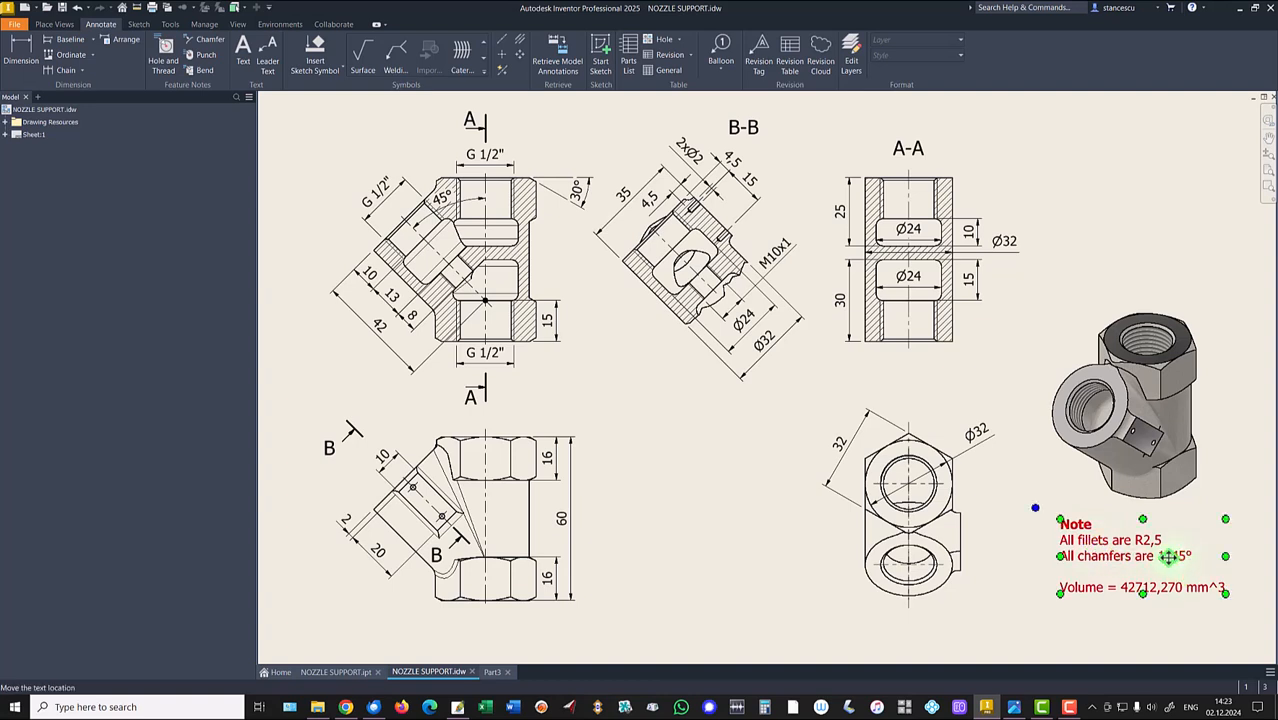
click(494, 672)
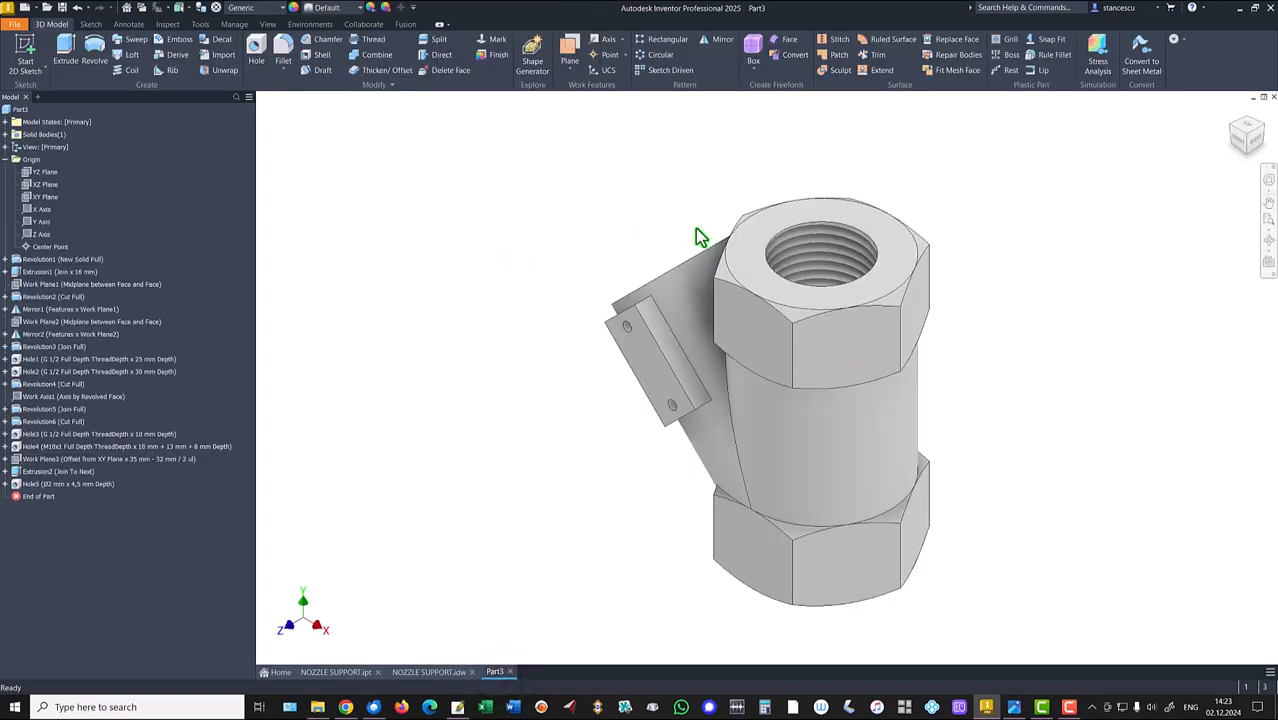
click(840, 225)
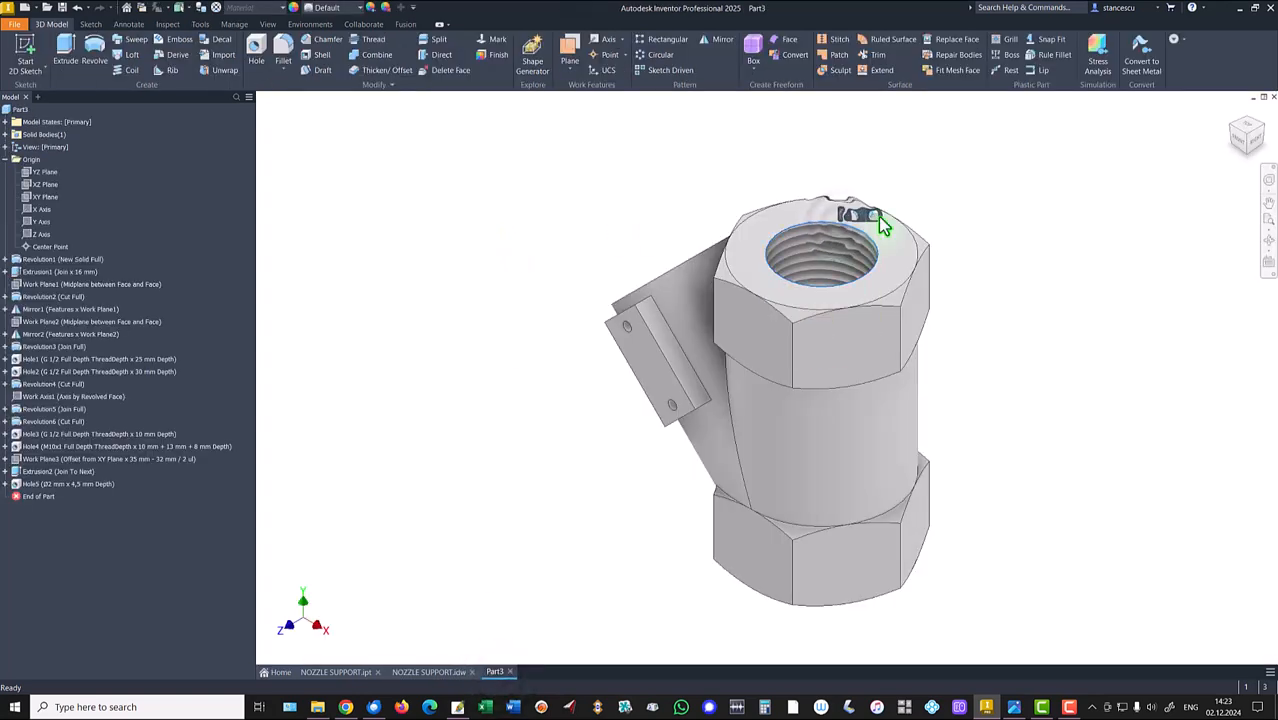
click(874, 217)
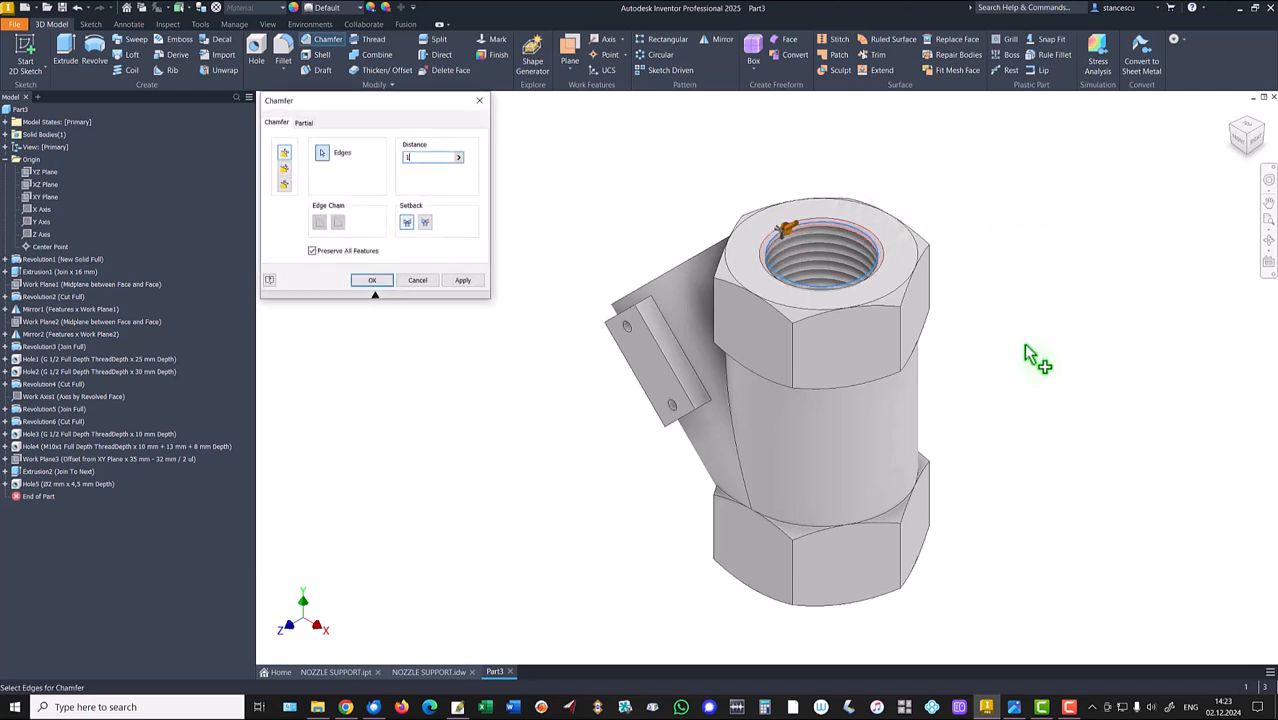
shift+middle_drag(1008, 333, 733, 400)
click(733, 398)
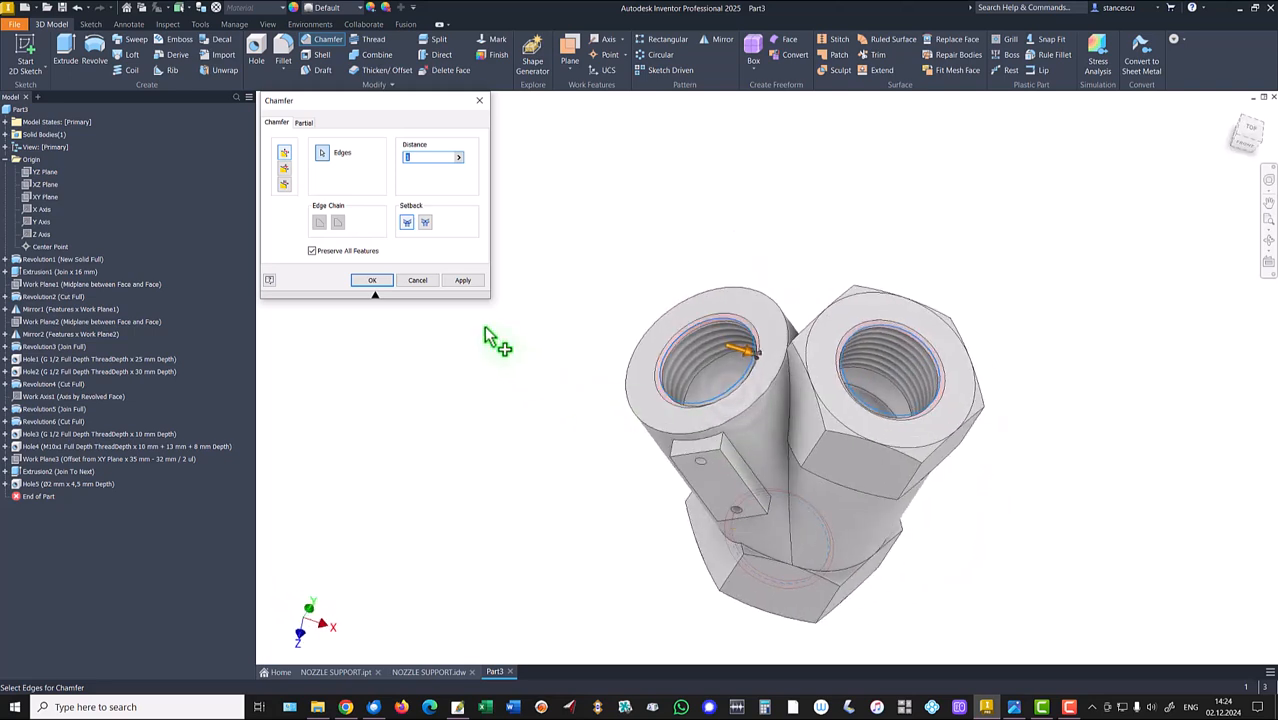
click(369, 281)
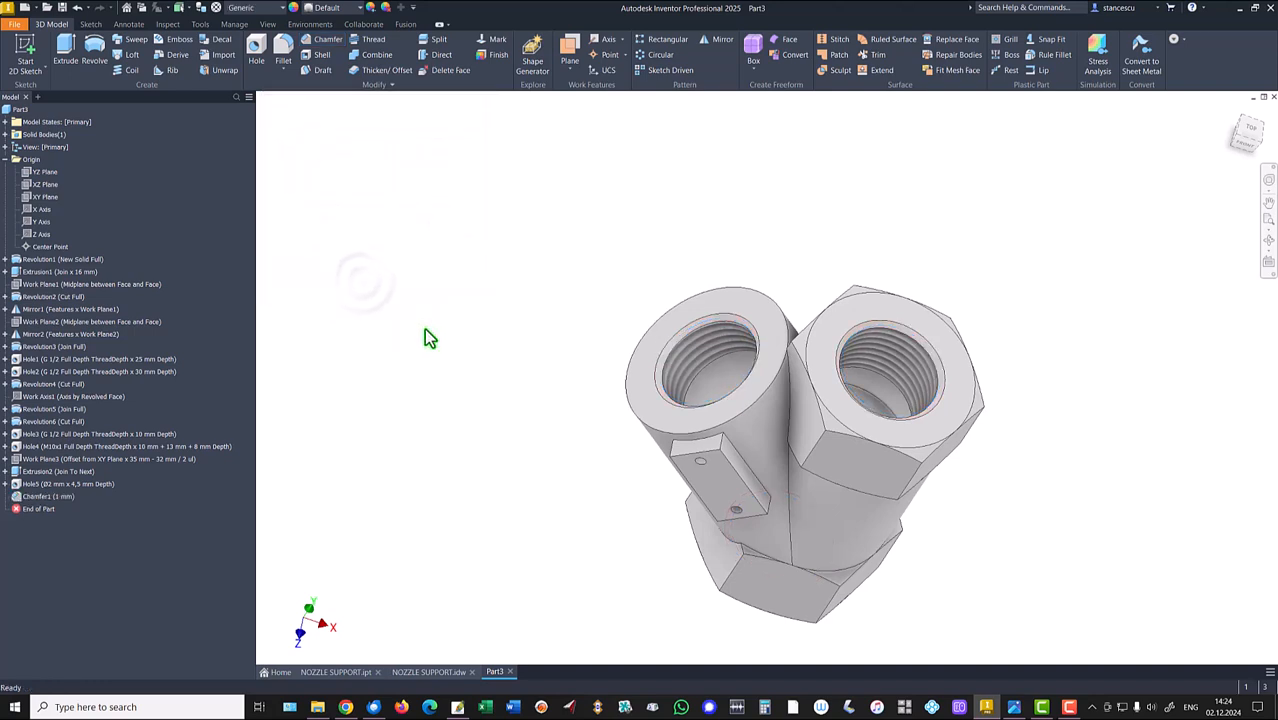
key(F6)
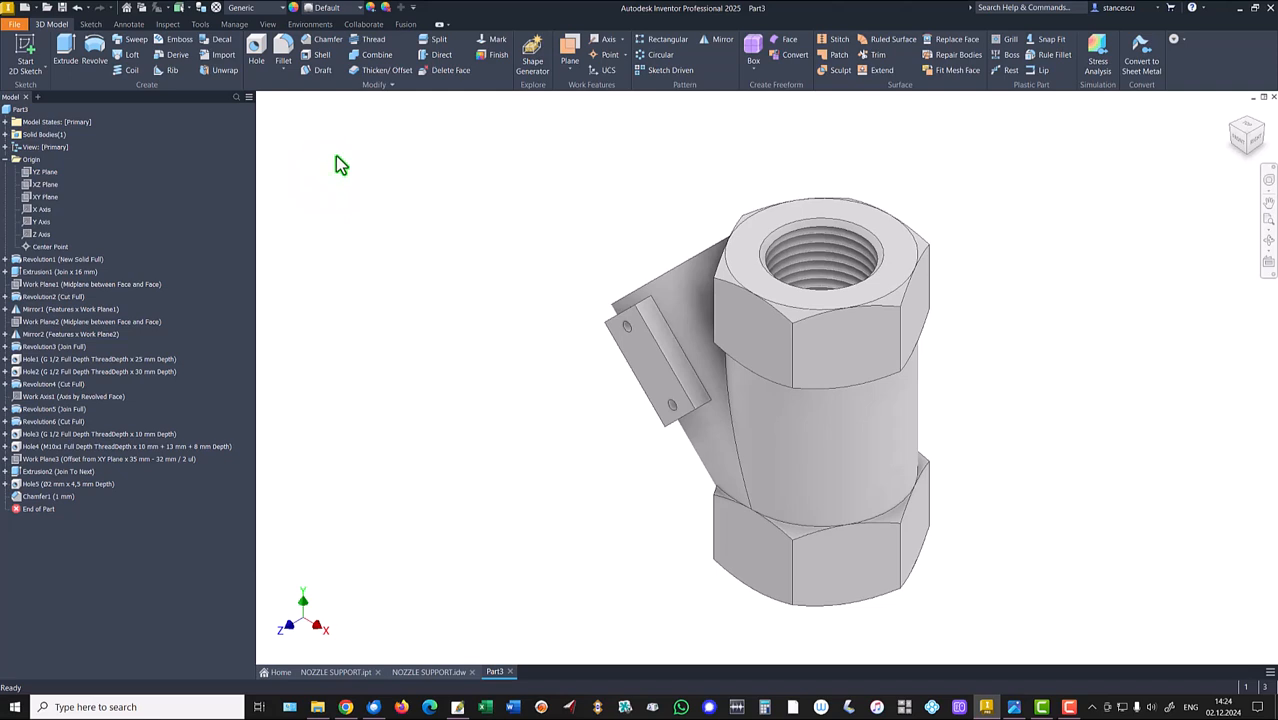
Cut the display of the part with a half section view through the XY plane.
click(268, 26)
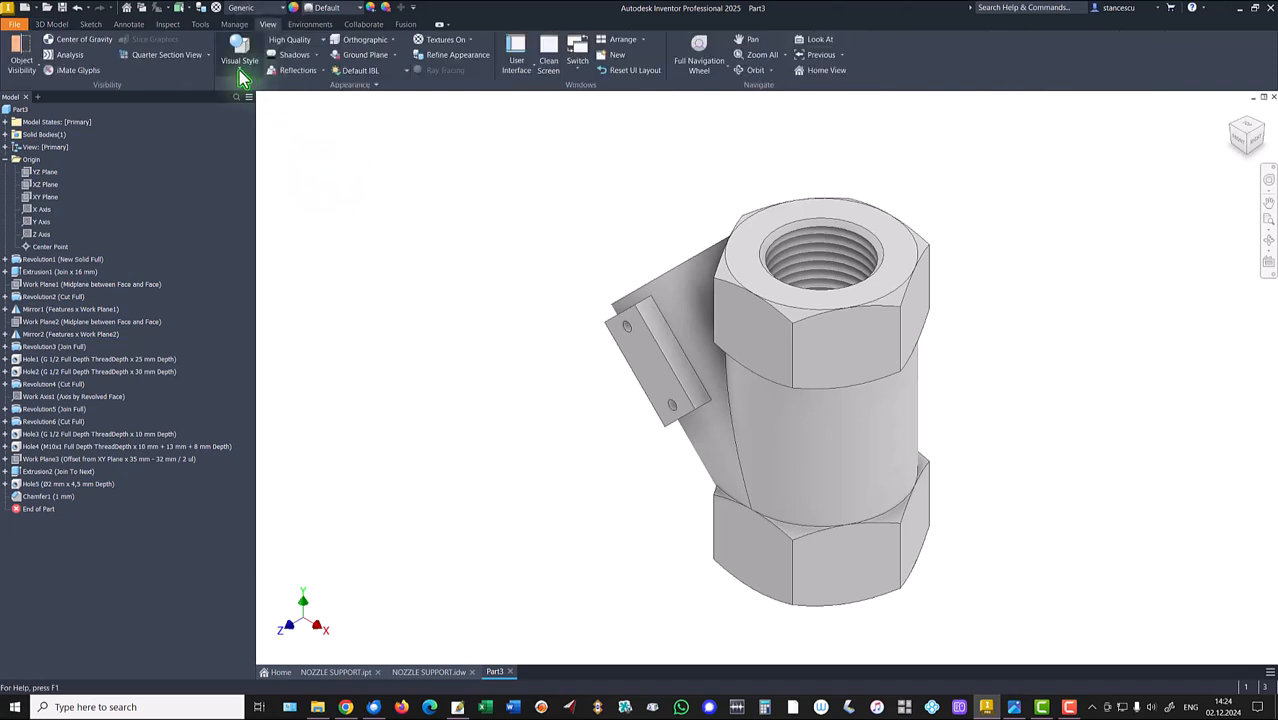
click(181, 58)
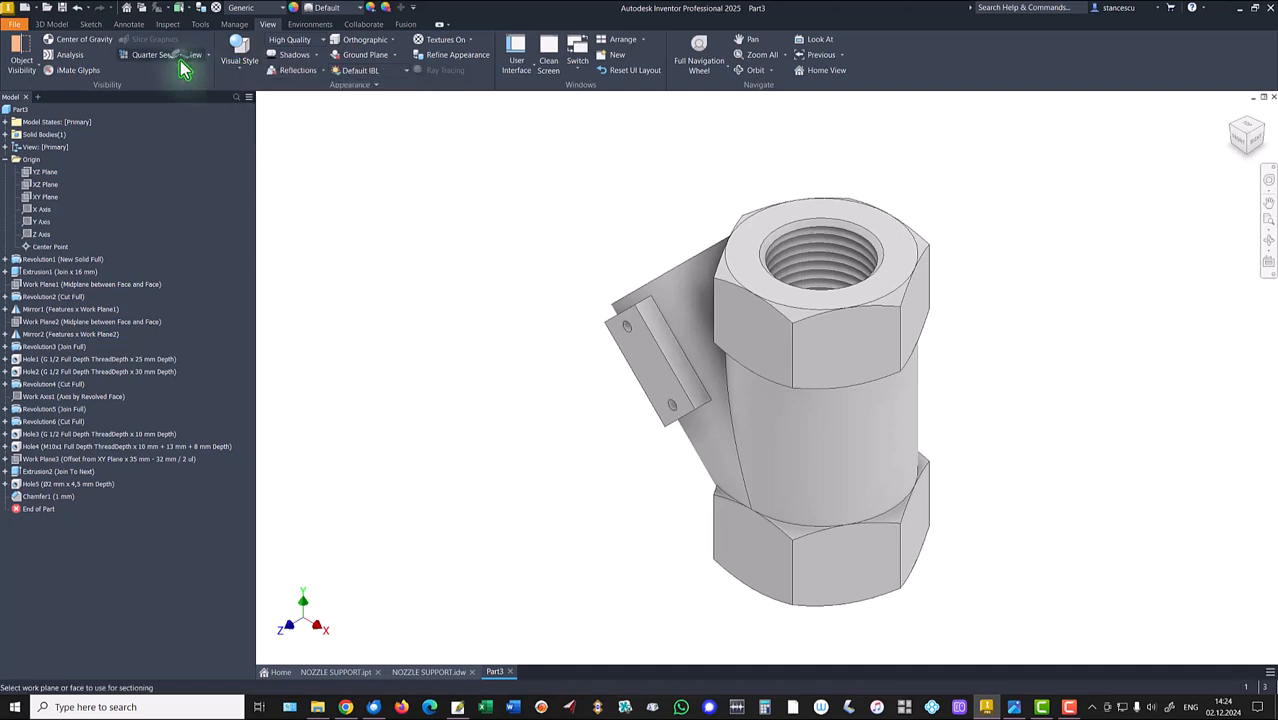
click(208, 55)
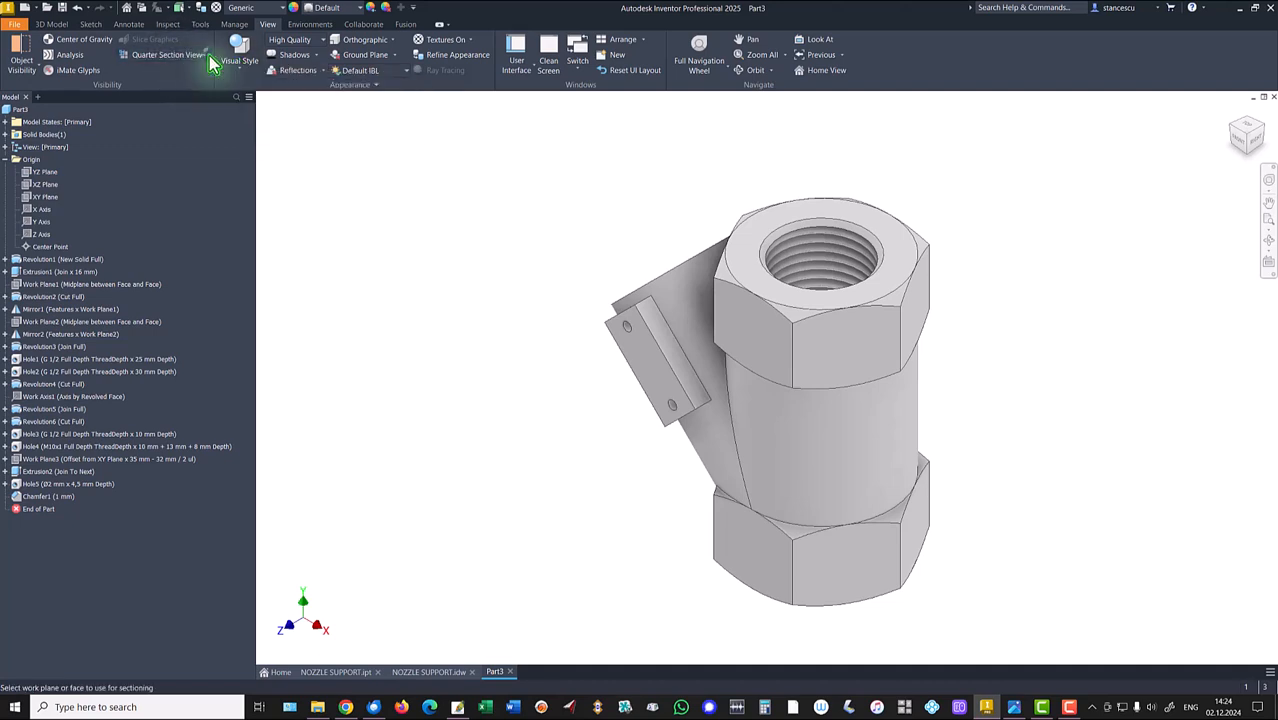
click(170, 100)
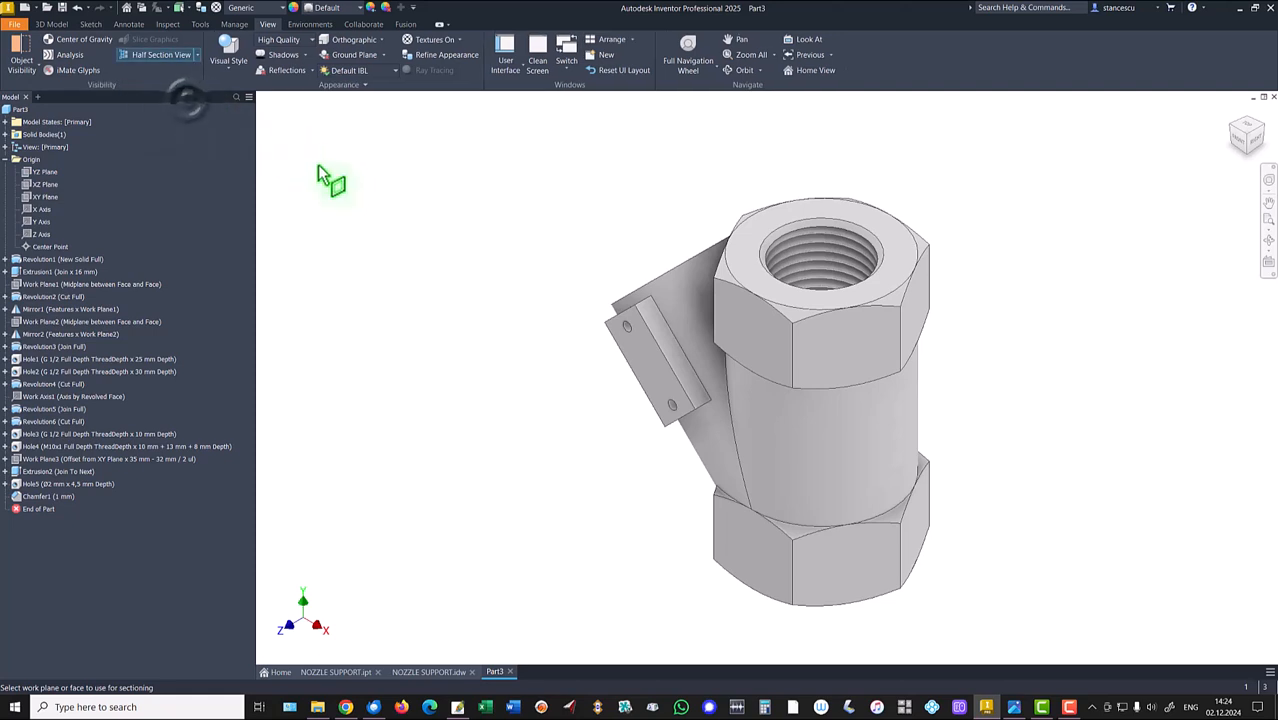
click(44, 198)
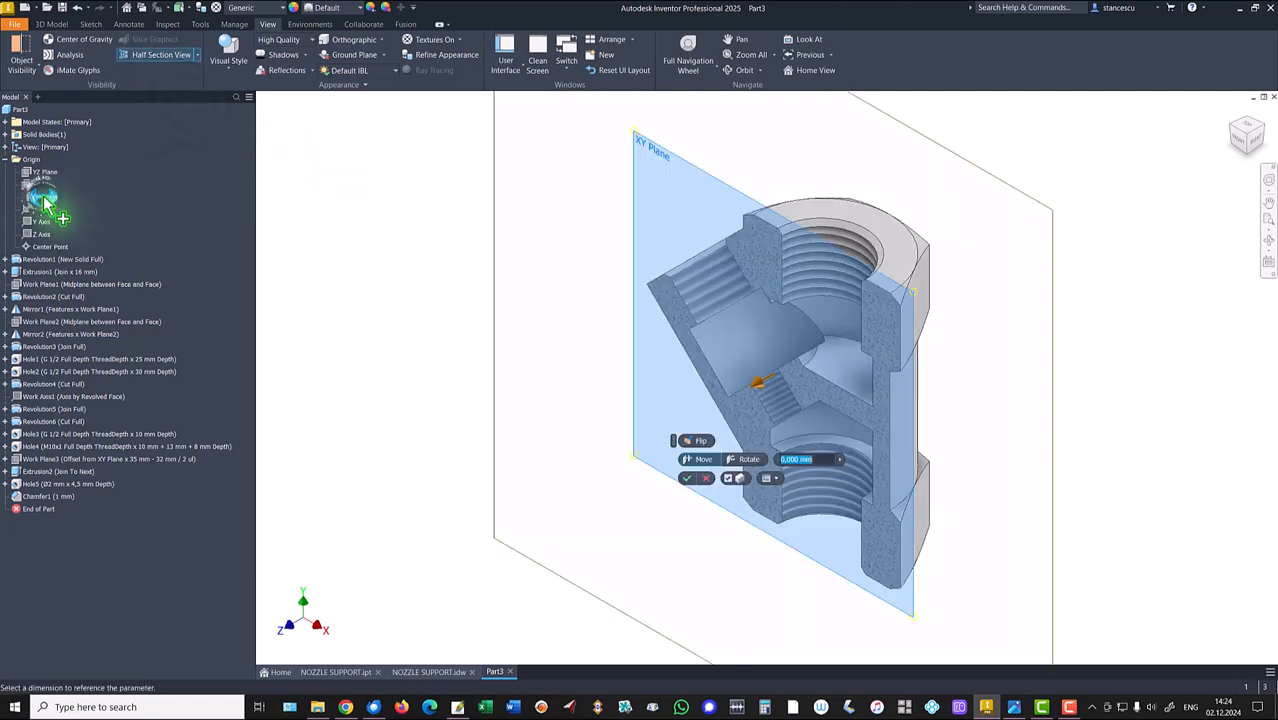
click(690, 480)
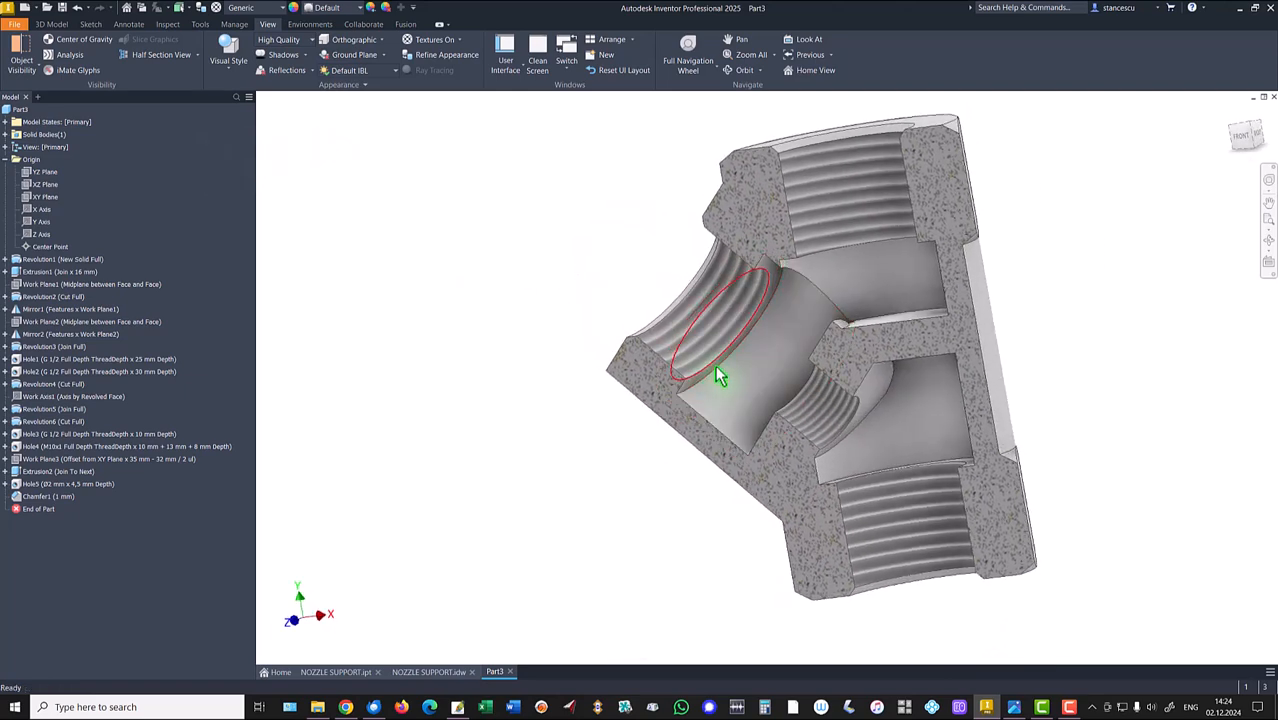
Fillet the seven internal edges of the branch, upper and lower chambers with a 2.5 mm radius.
click(717, 369)
click(731, 362)
text(.5)
shift+middle_drag(760, 352, 1009, 265)
scroll(1009, 265, up, 3)
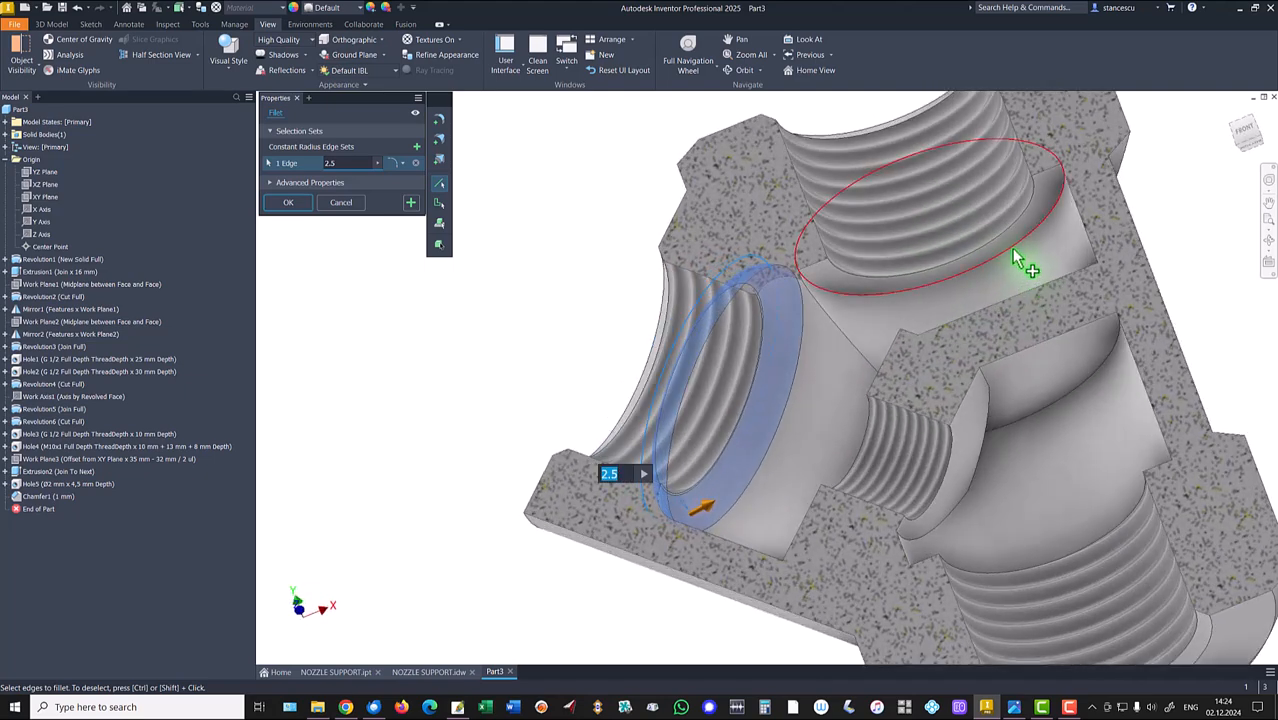
click(1015, 250)
click(1076, 399)
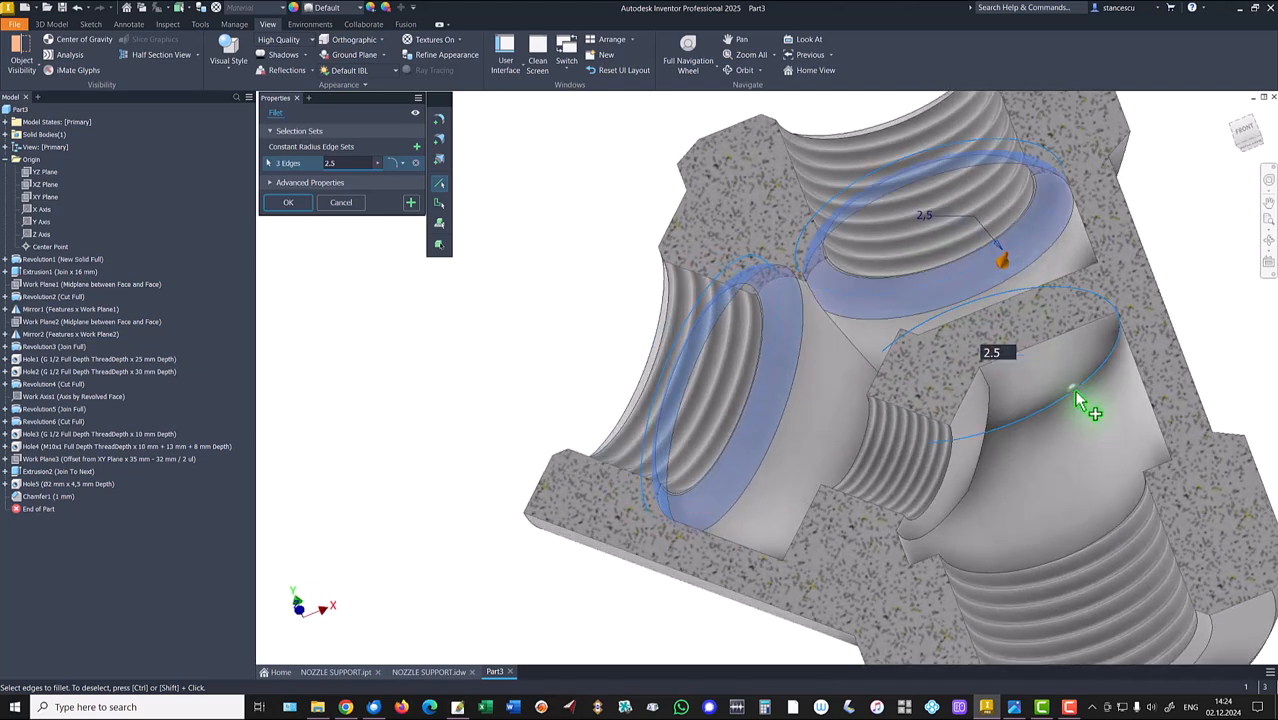
click(966, 520)
shift+middle_drag(1019, 496, 1052, 508)
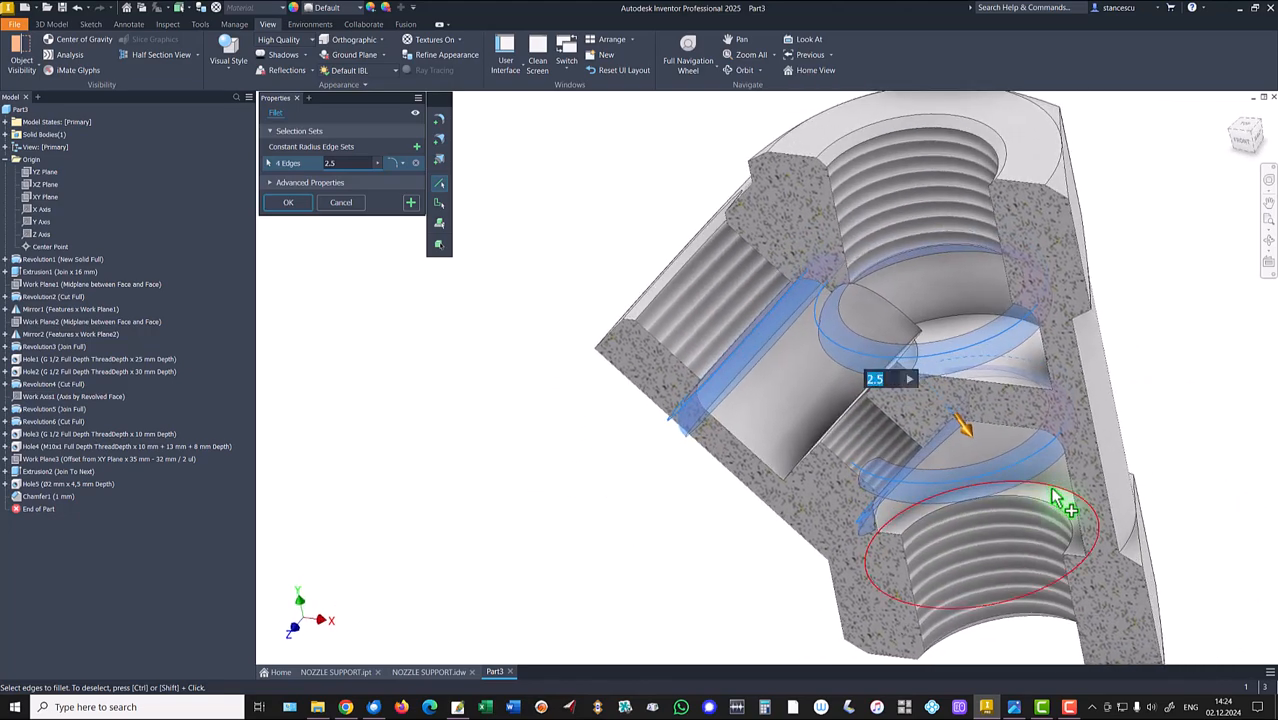
click(1048, 480)
click(966, 325)
shift+middle_drag(956, 316, 836, 401)
click(837, 404)
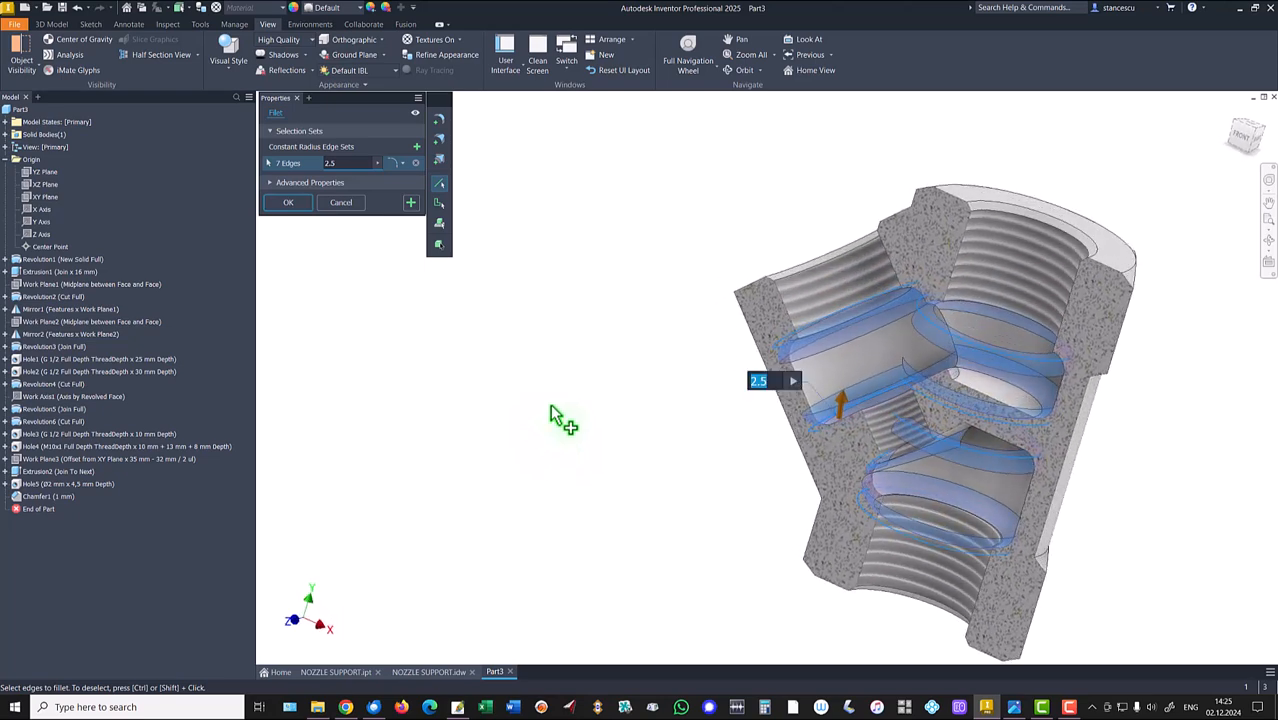
click(288, 202)
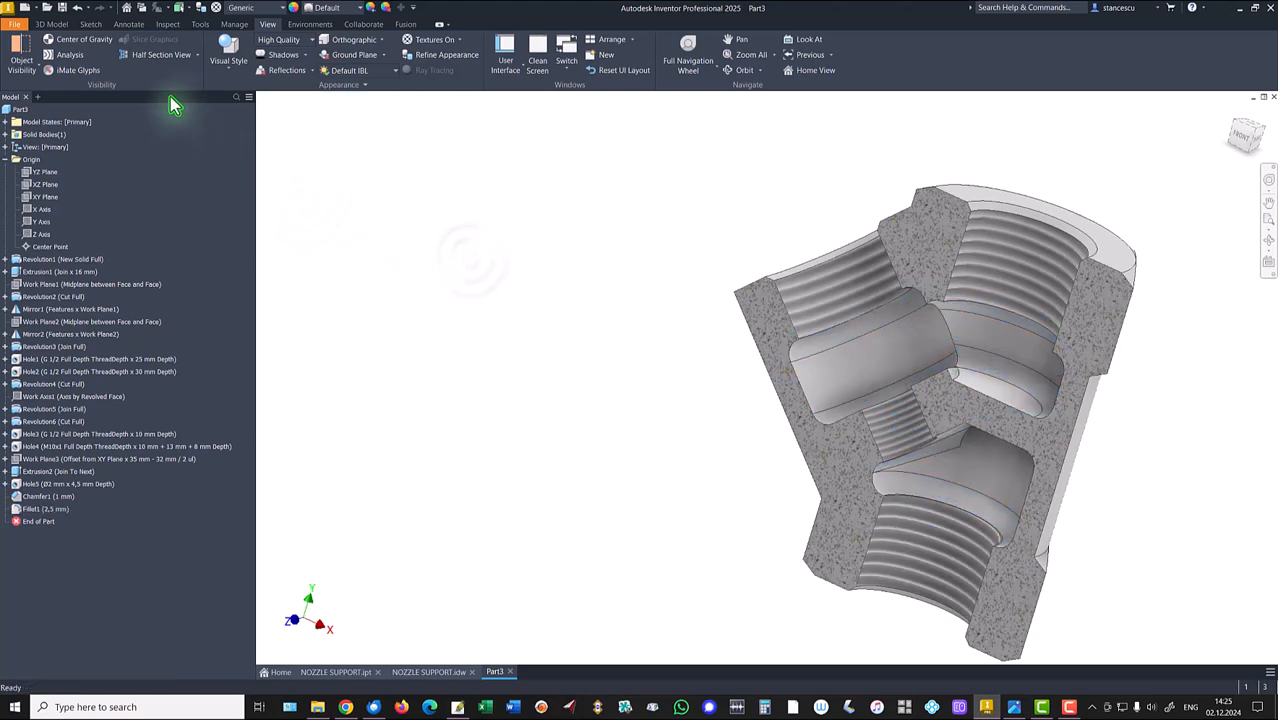
Delete the section view and return the whole part to the home view.
click(196, 59)
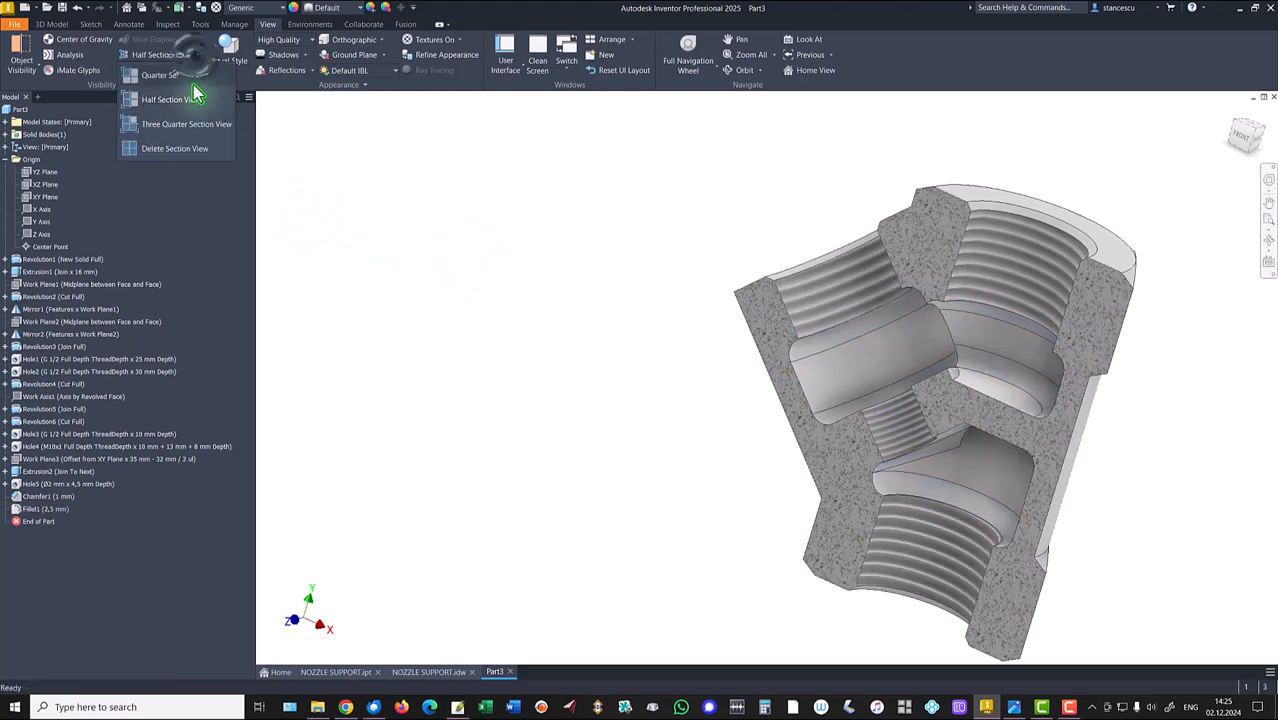
click(178, 149)
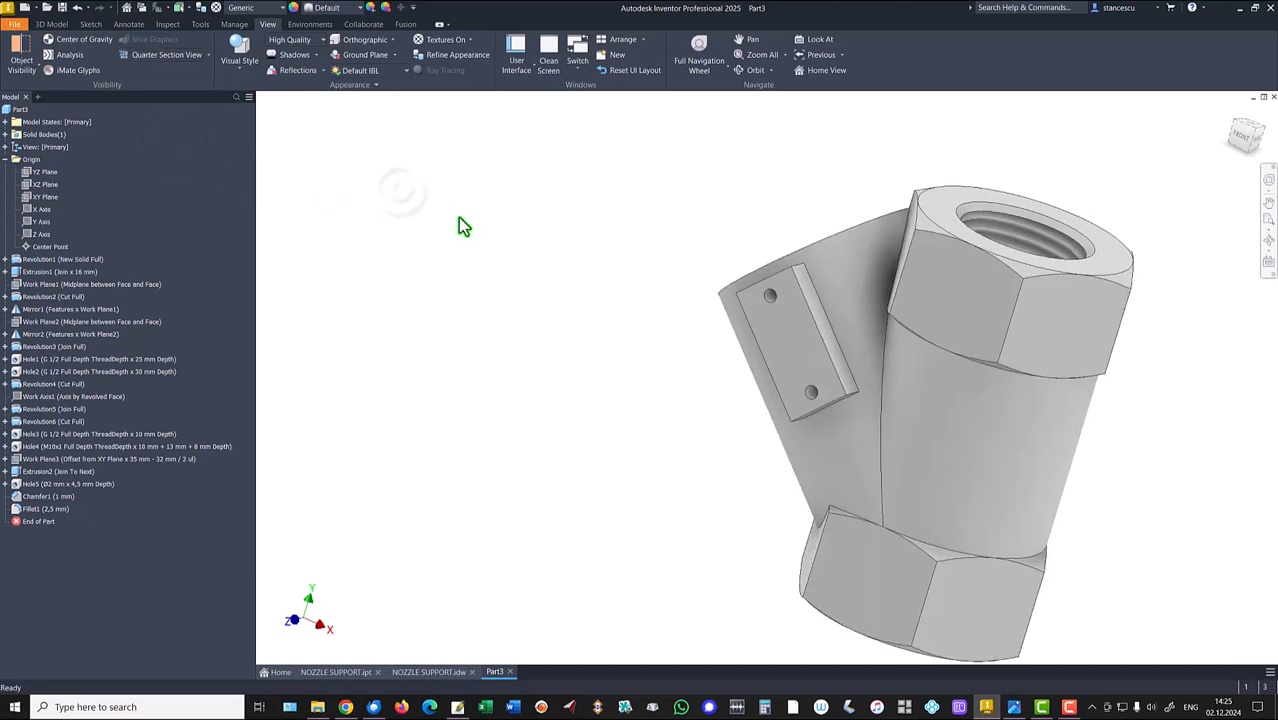
key(F6)
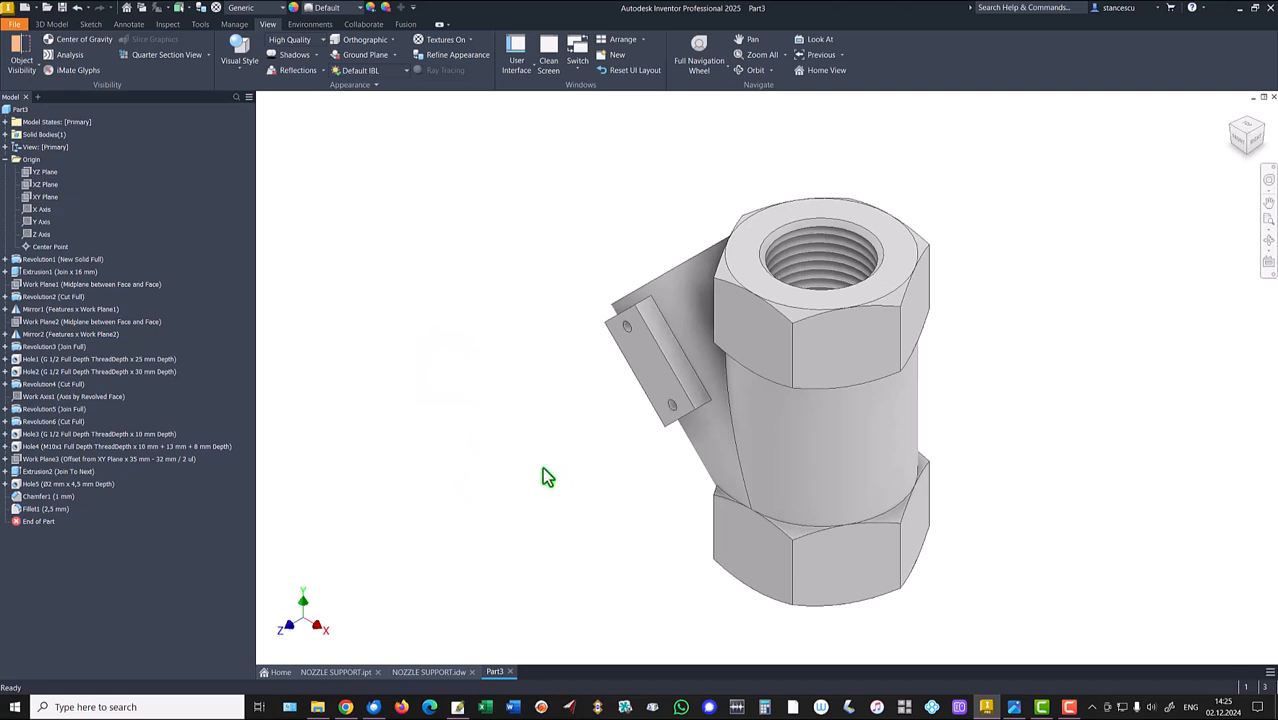
Fillet the edges where the angled branch joins the body and the base edges of the rectangular pad with a 2.5 mm radius.
click(750, 438)
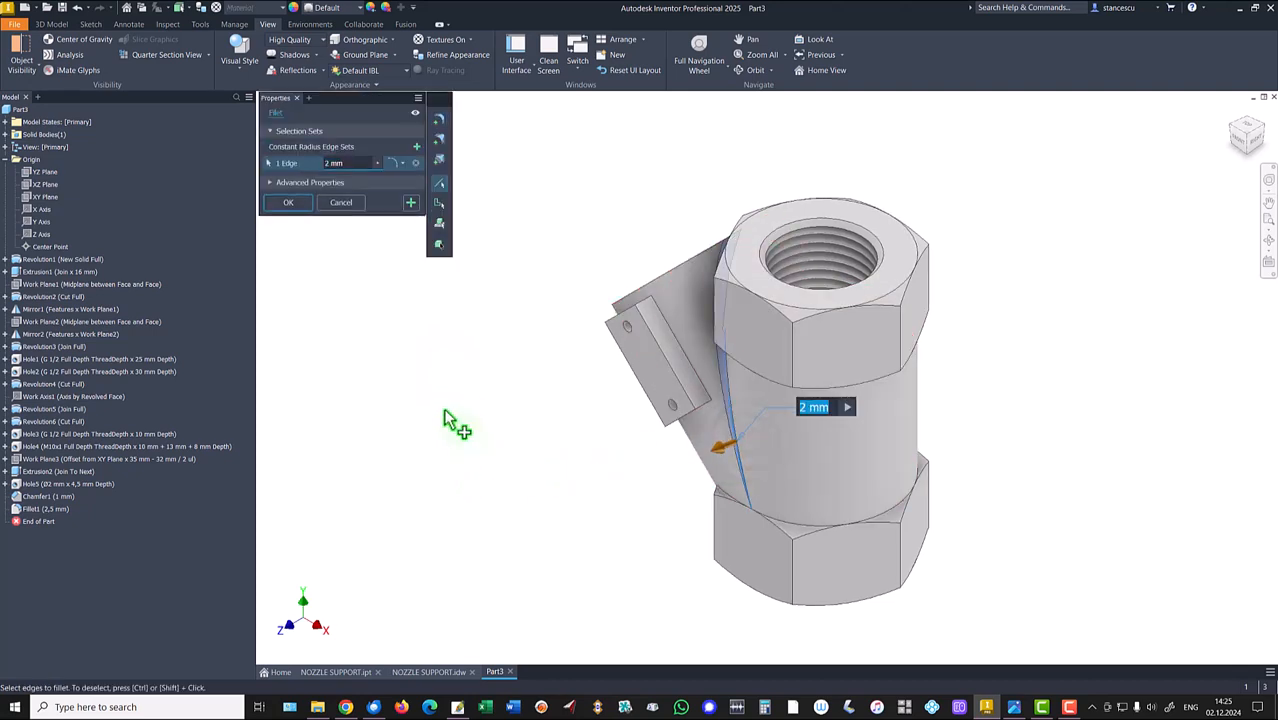
shift+middle_drag(452, 422, 627, 370)
click(627, 370)
shift+middle_drag(458, 412, 956, 404)
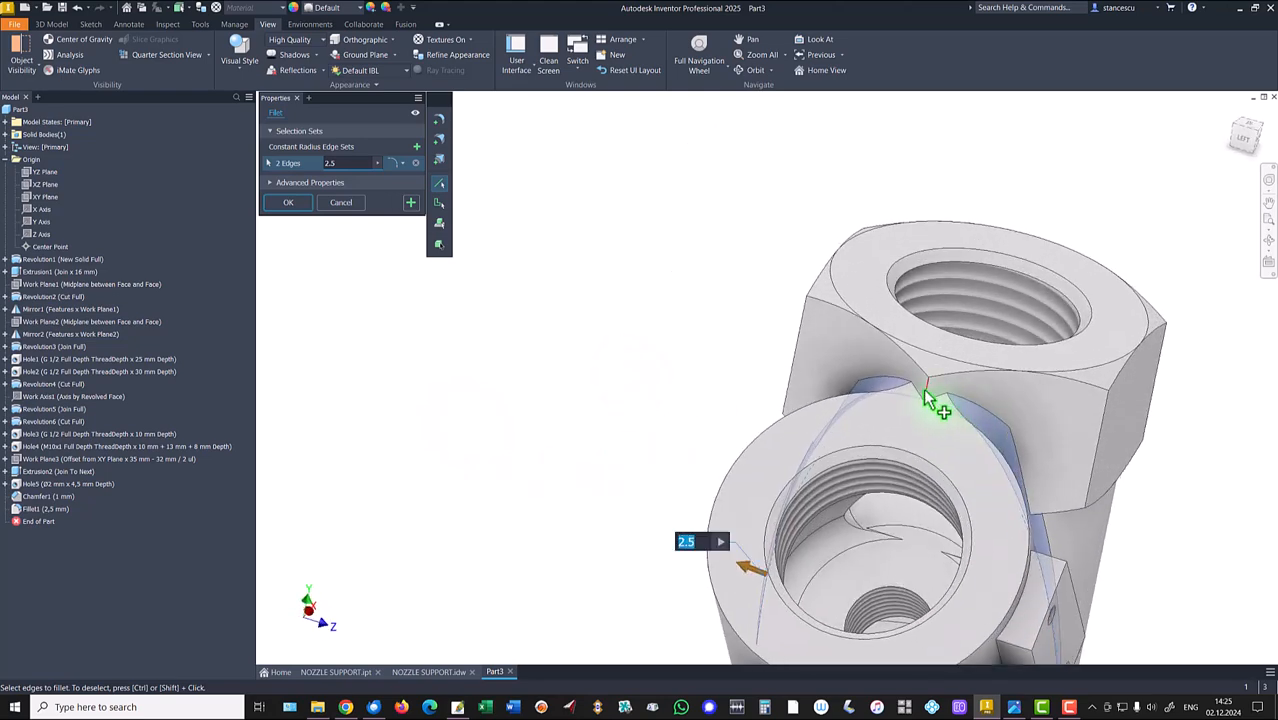
click(929, 393)
shift+middle_drag(836, 448, 808, 481)
click(840, 588)
click(815, 533)
click(893, 532)
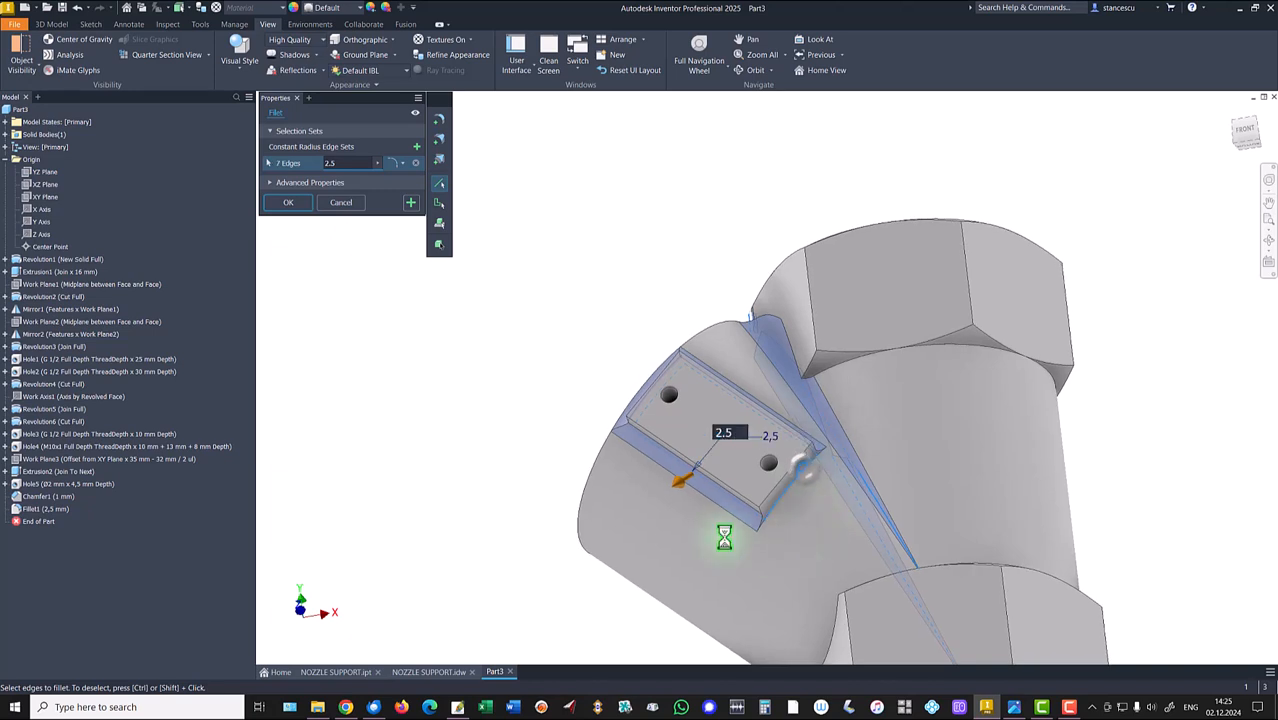
click(768, 525)
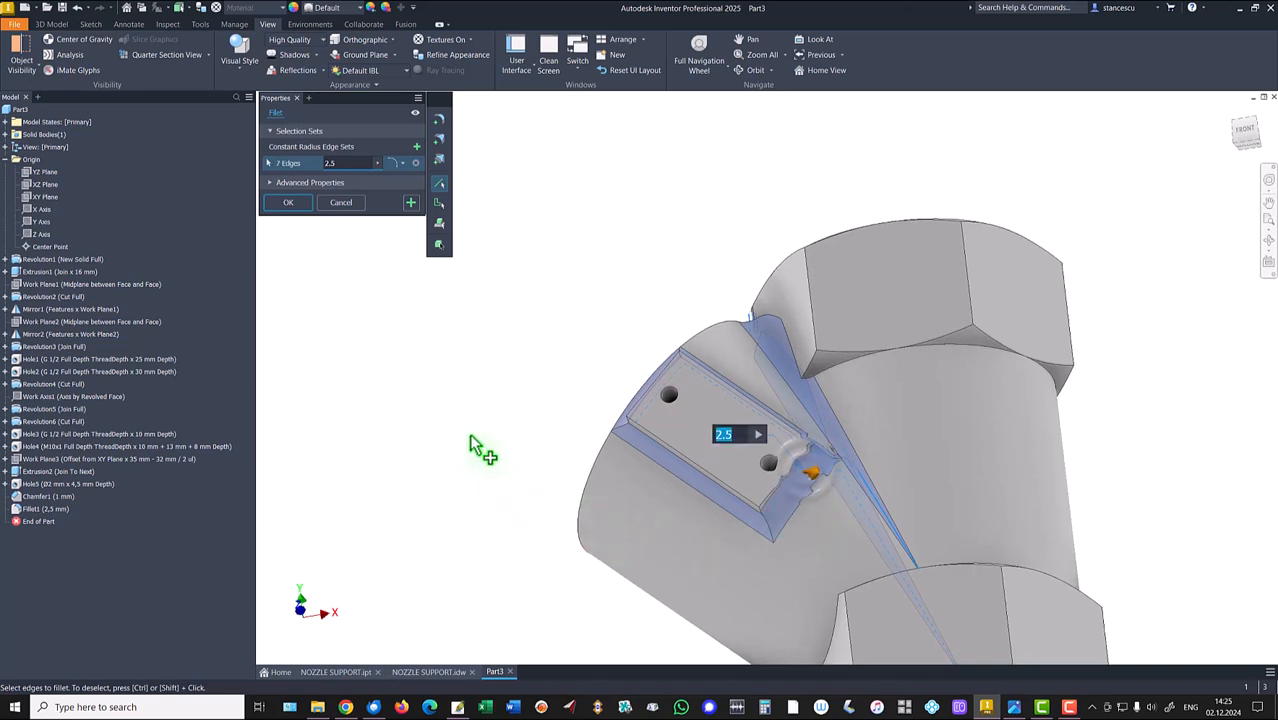
click(410, 203)
Fillet the four remaining edges where the branch meets the upper and lower hexagonal ends with a 2.5 mm radius.
shift+middle_drag(494, 274, 858, 395)
click(858, 395)
shift+middle_drag(508, 408, 836, 528)
click(868, 517)
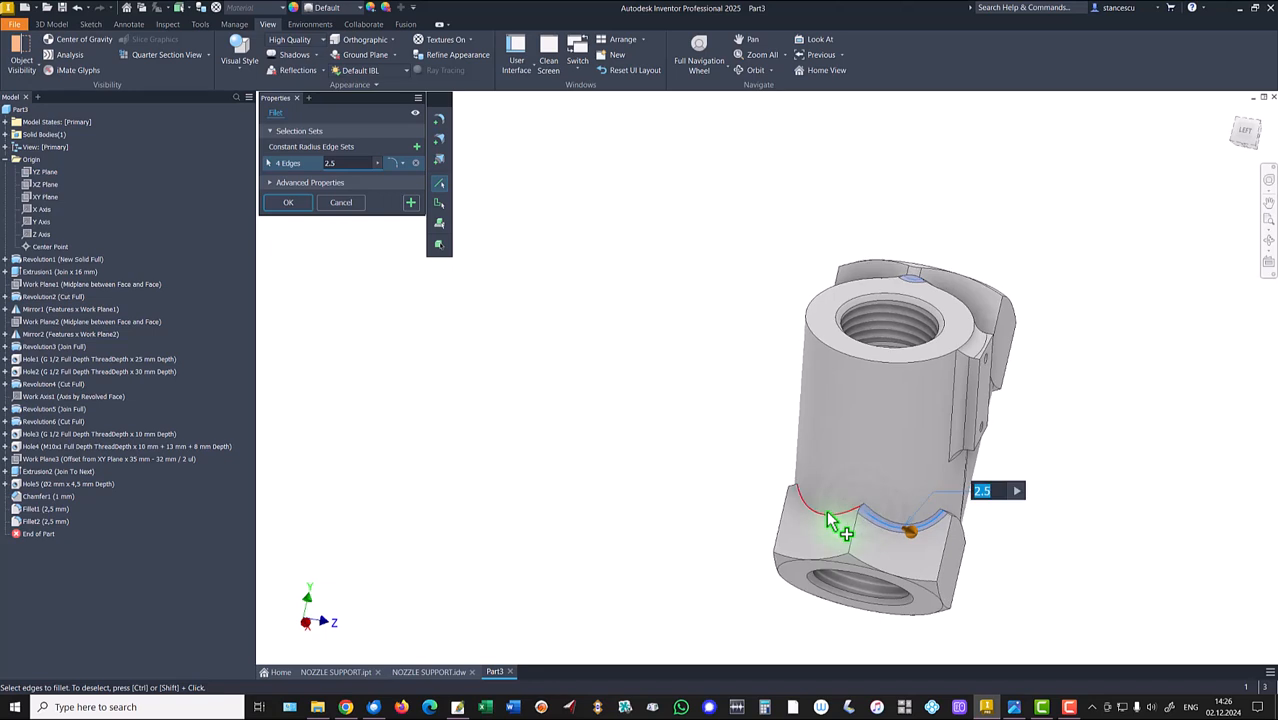
click(296, 204)
key(F6)
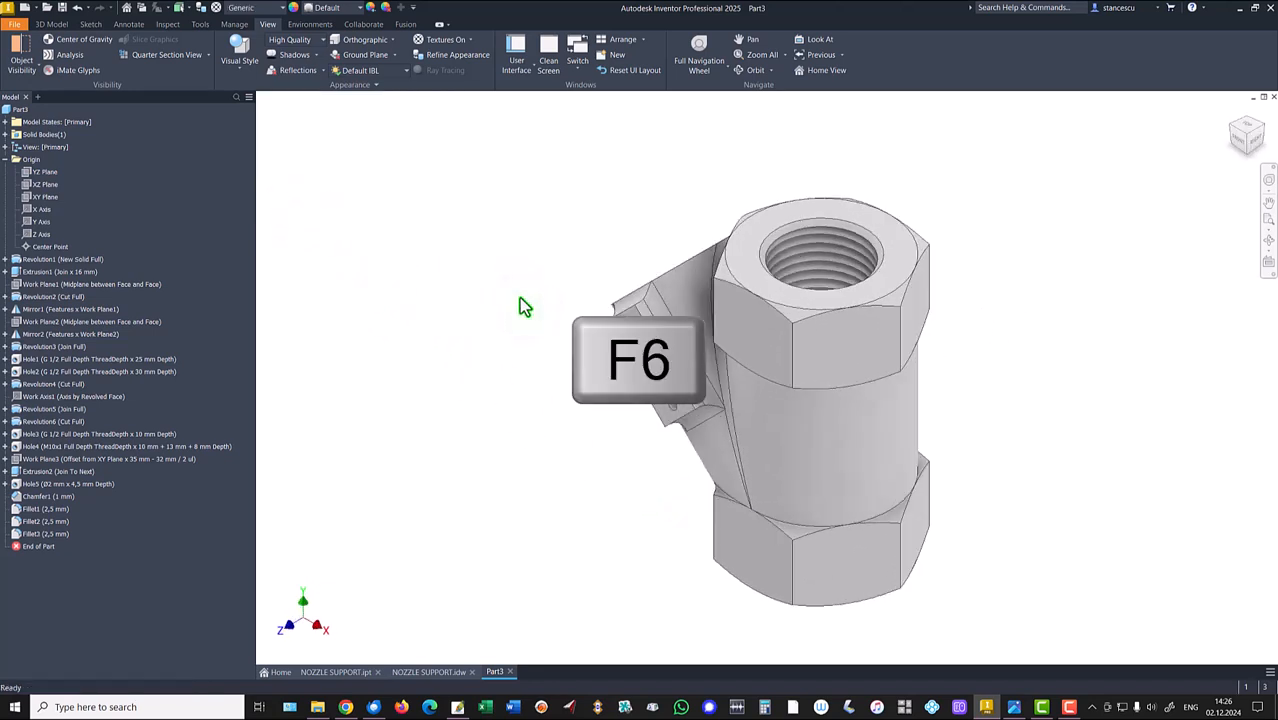
Update the physical properties in the part's iProperties and check its volume.
right_click(16, 116)
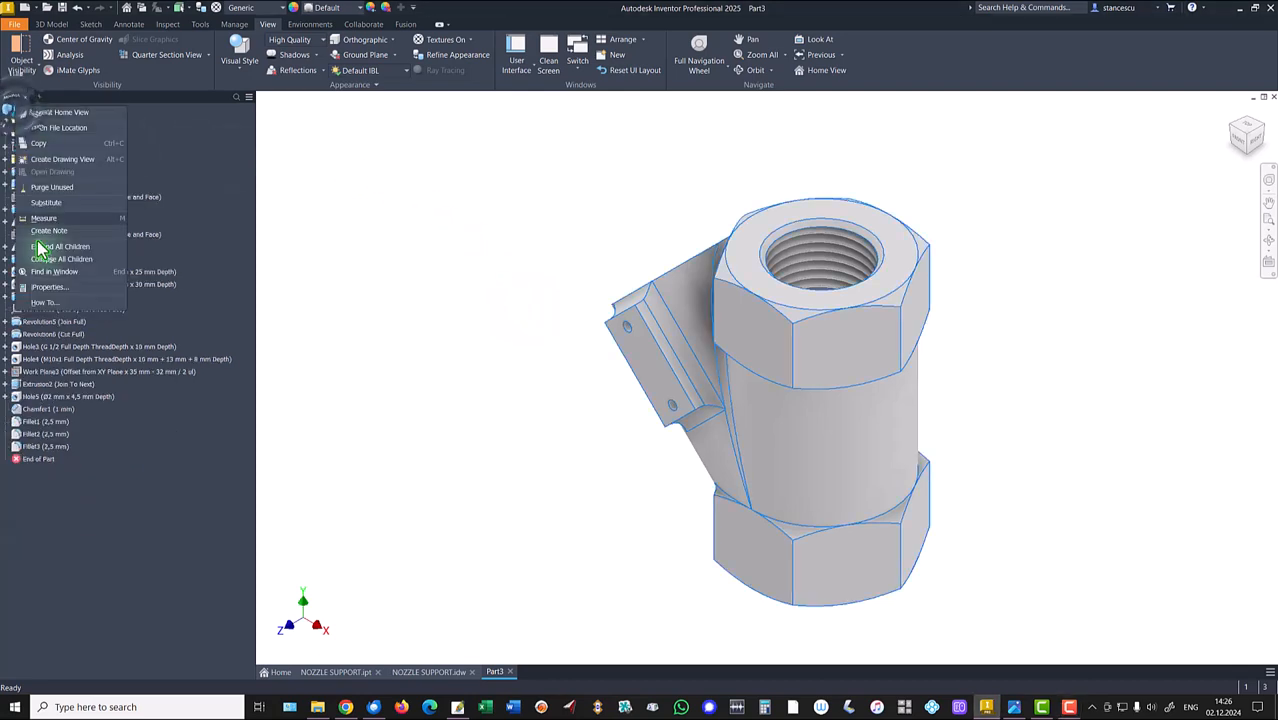
click(50, 290)
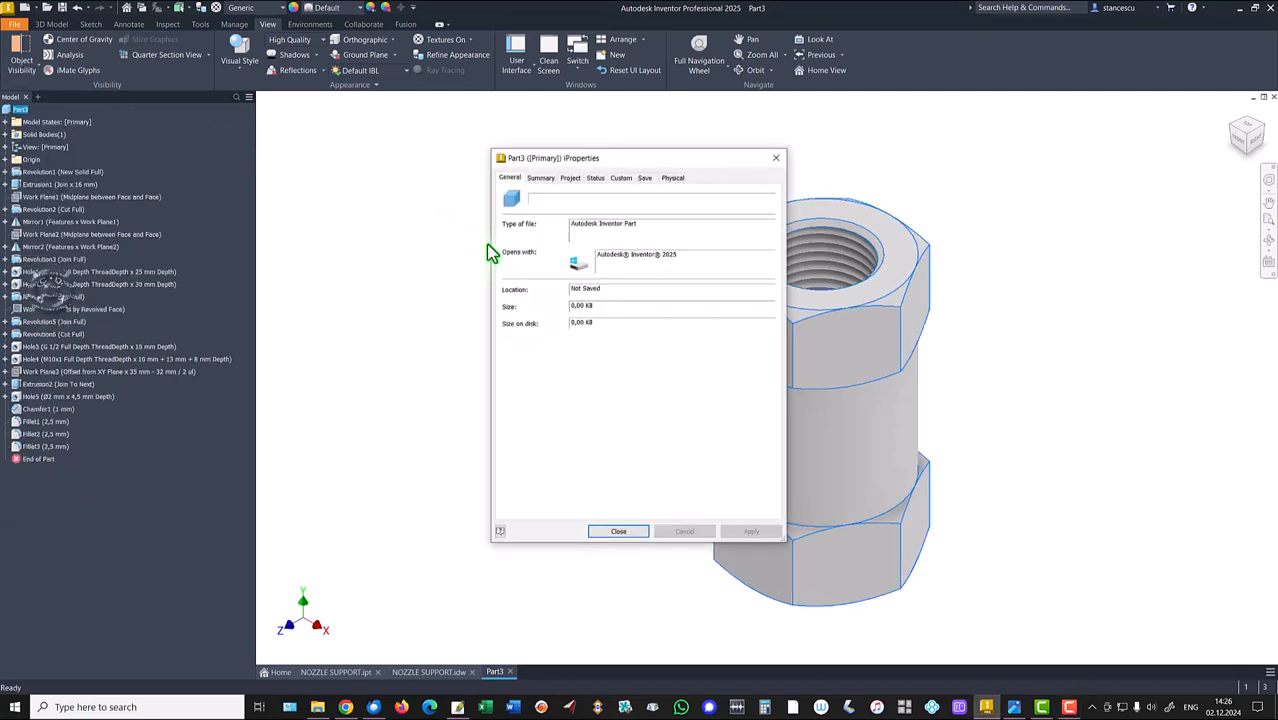
click(677, 178)
click(740, 206)
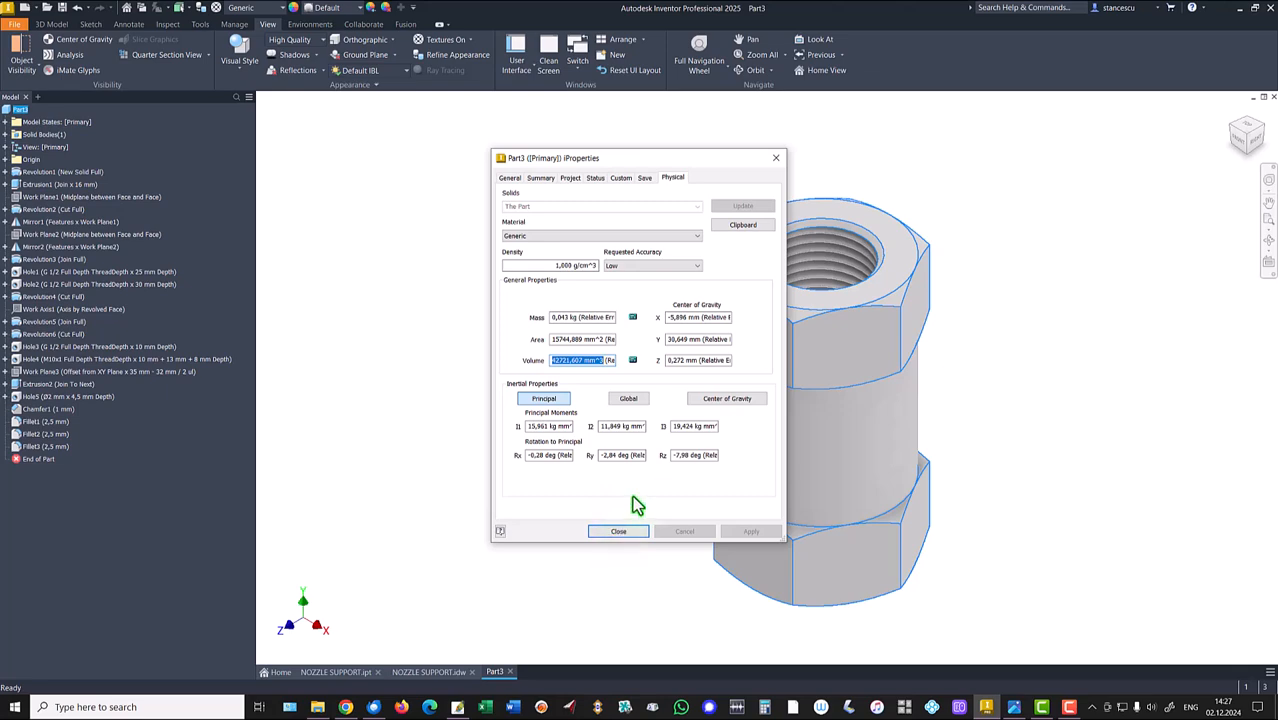
Replace the volume value in the NOZZLE SUPPORT.idw note with 42721,607 mm^3, copied from Part3's iProperties.
key(ctrl+c)
click(618, 531)
click(429, 672)
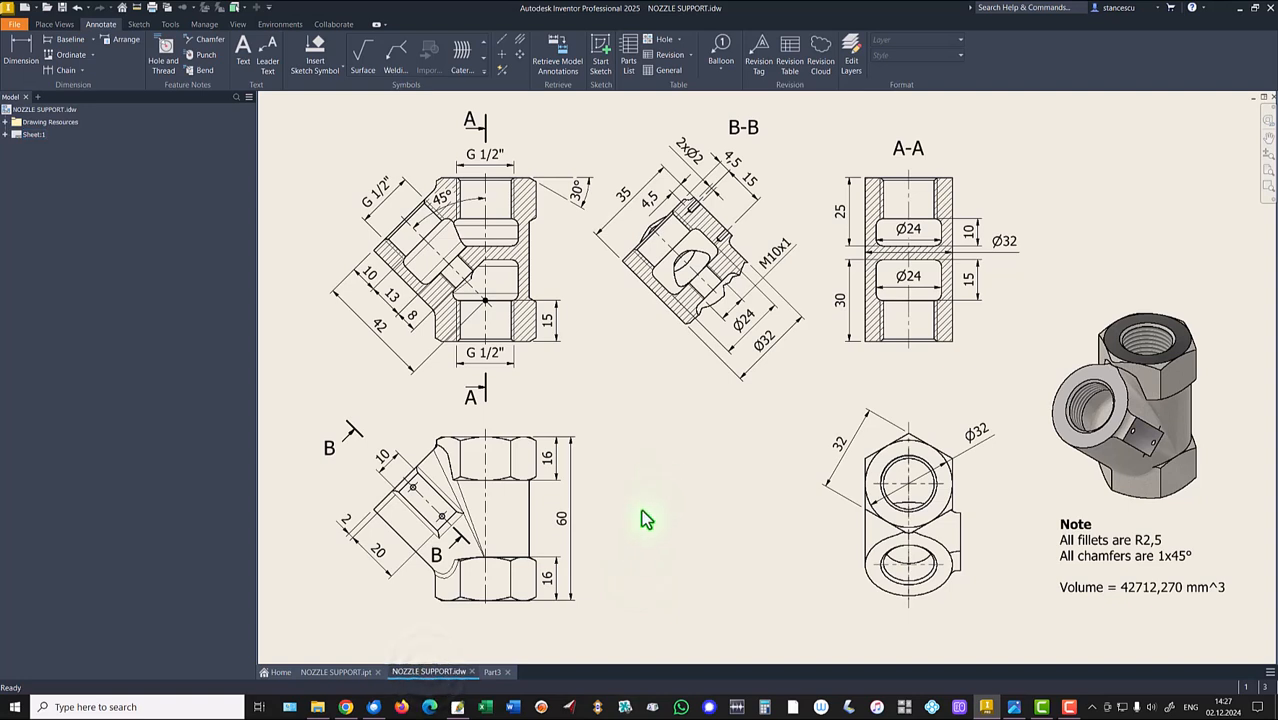
click(1070, 556)
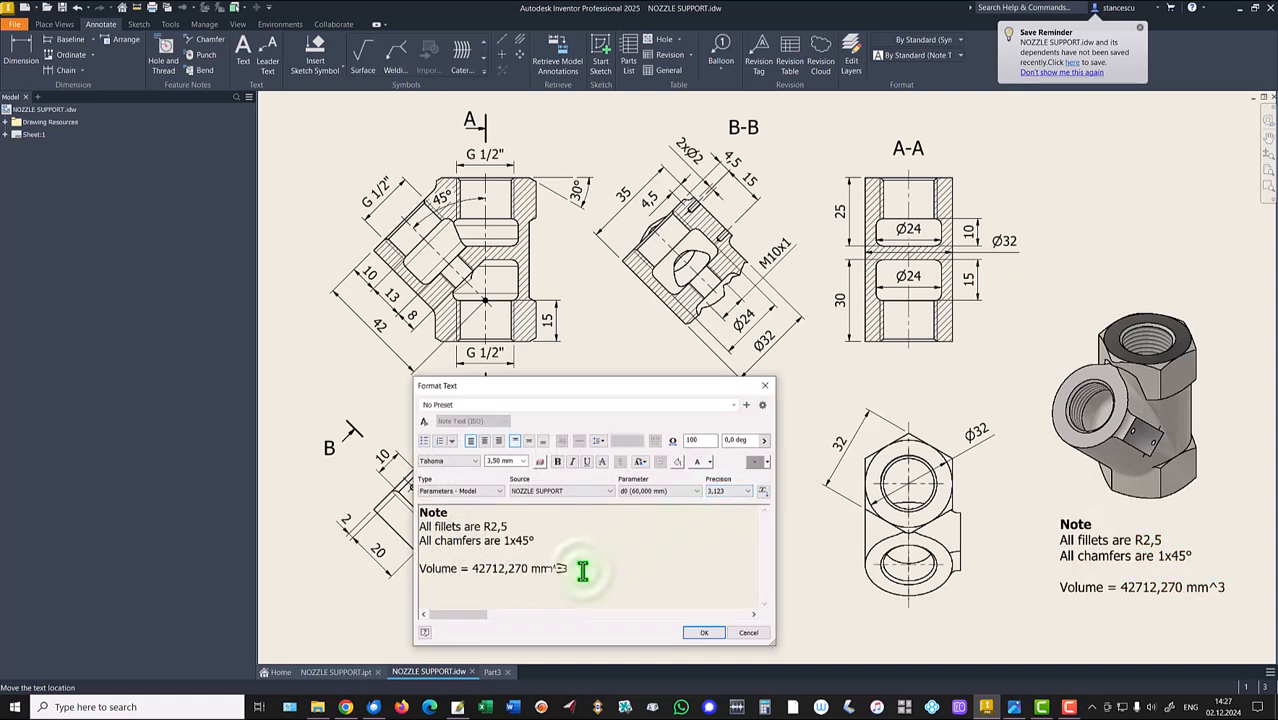
key(Return)
key(ctrl+v)
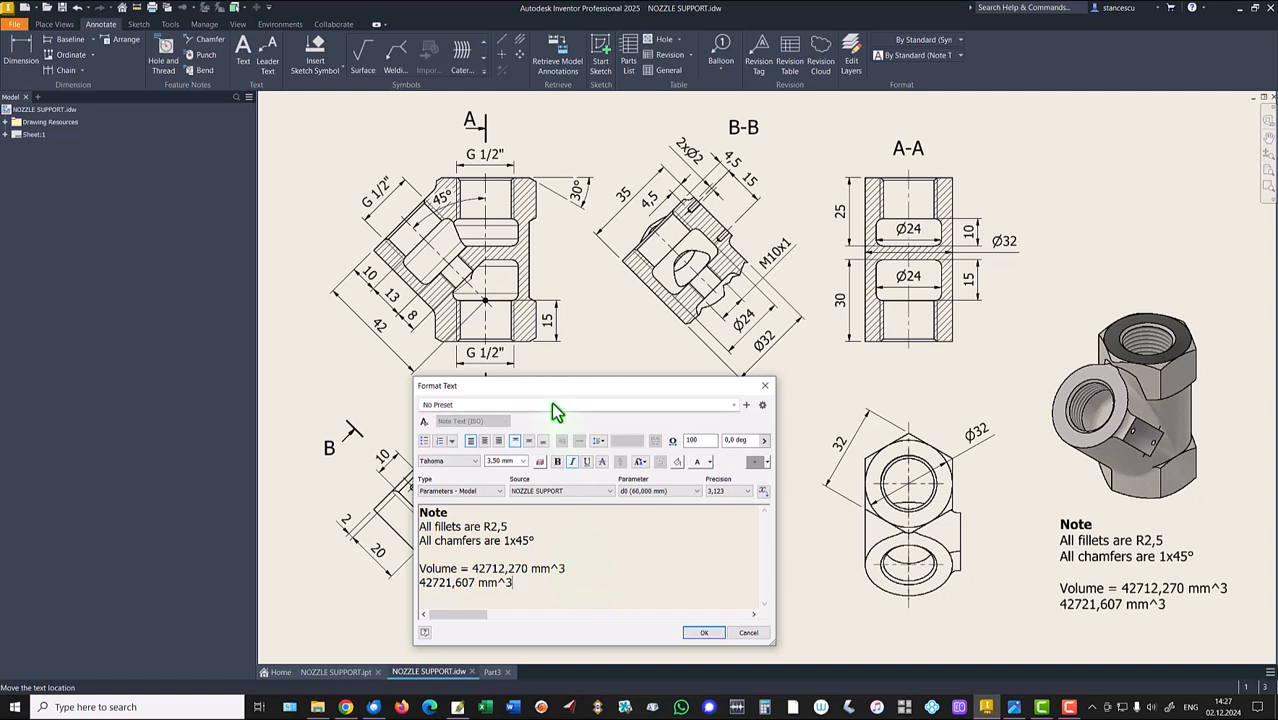
click(472, 568)
key(shift+End)
key(Delete)
key(Delete)
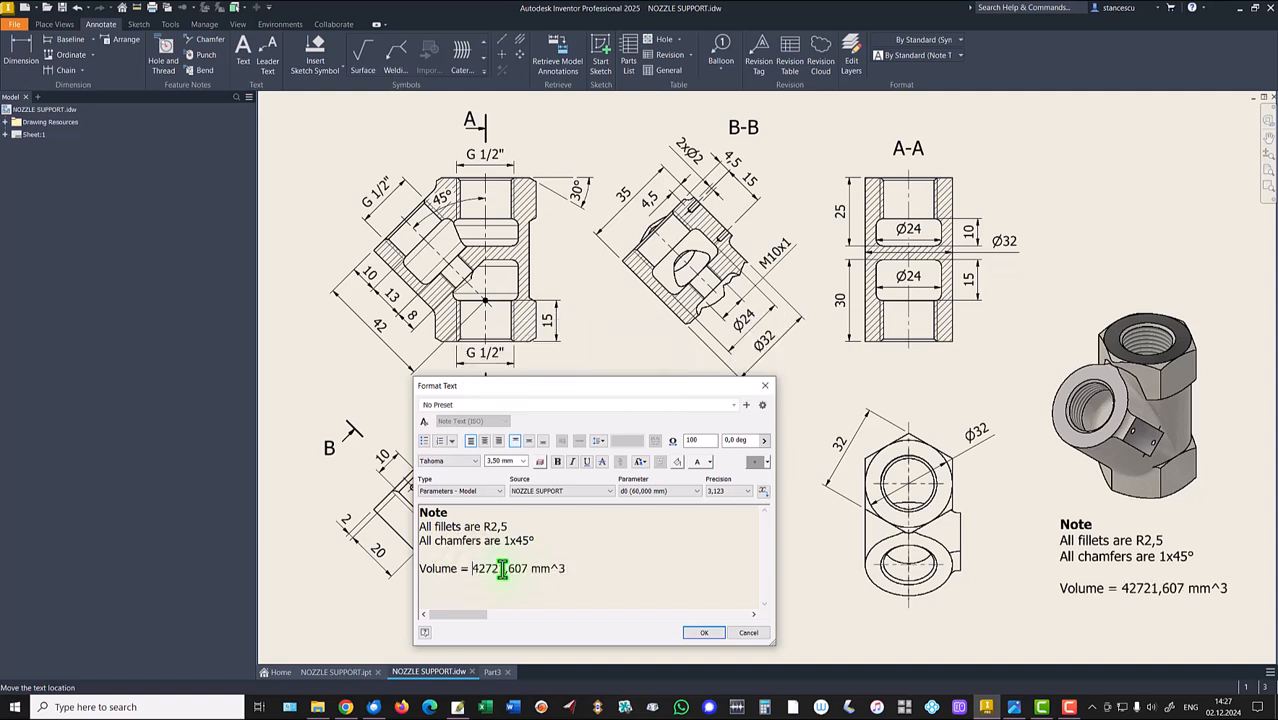
click(710, 633)
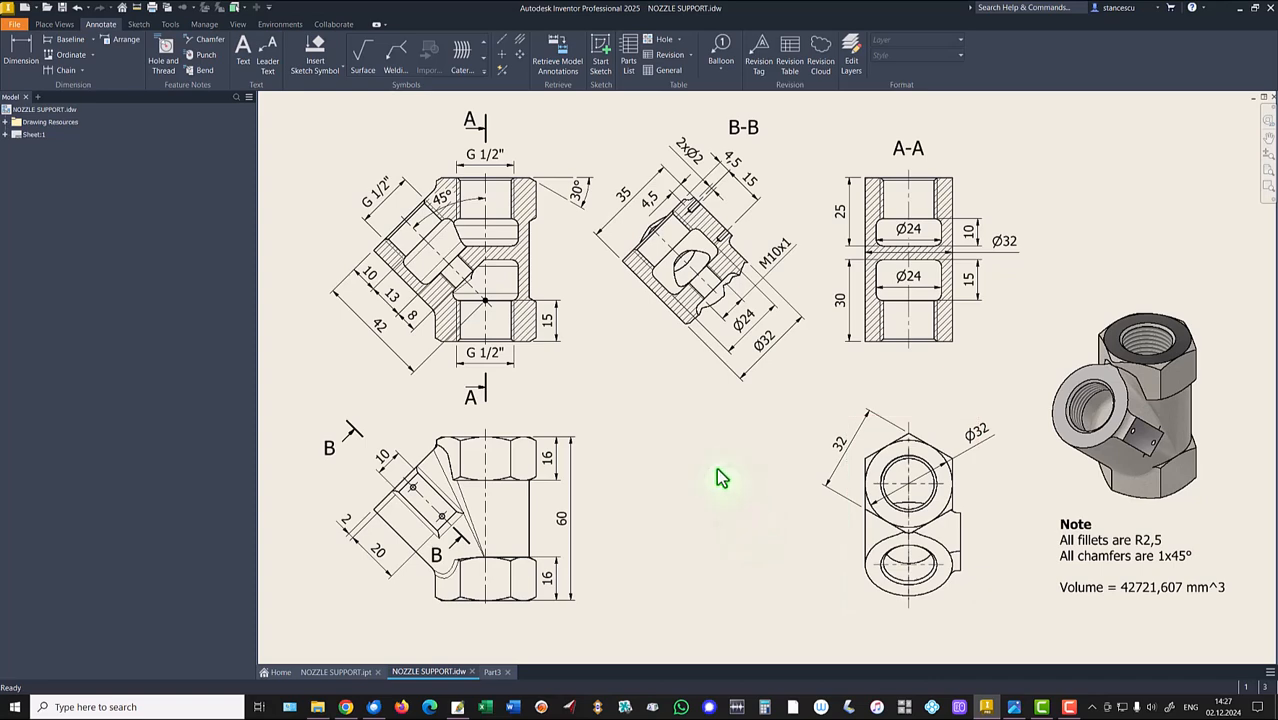
Return to Part3 and assign the material Steel, Cast to the part.
click(491, 675)
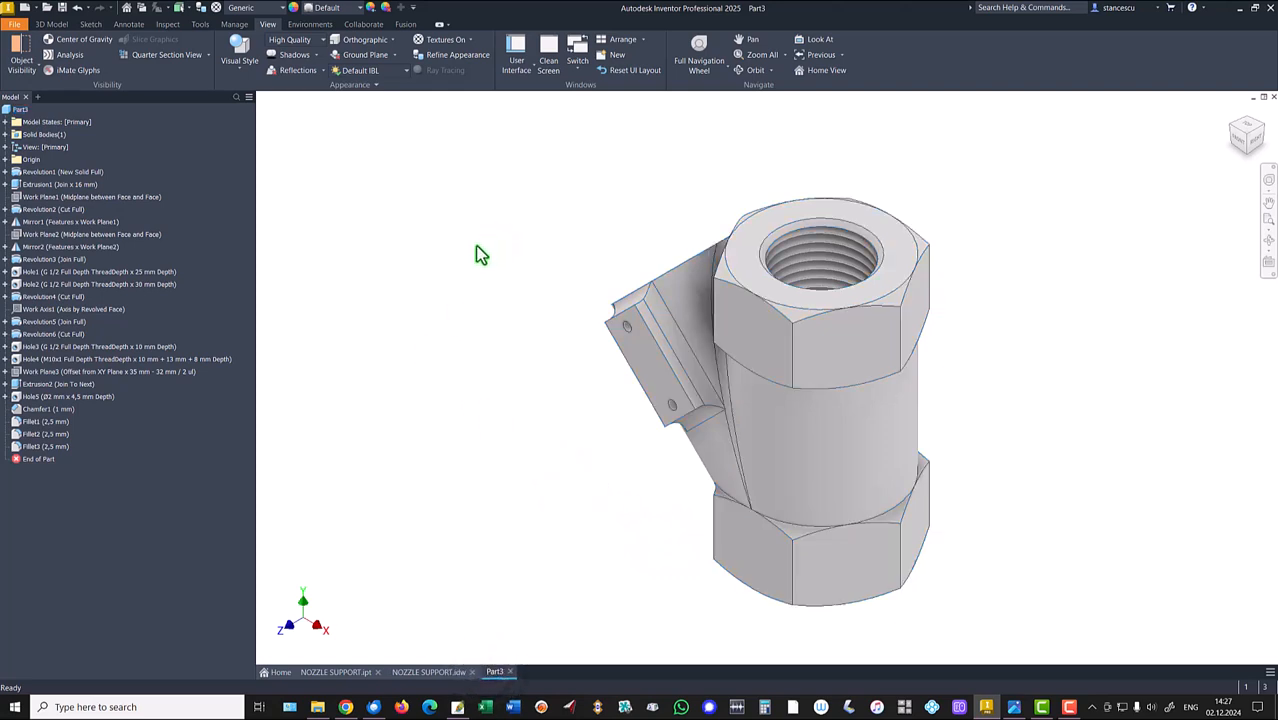
click(457, 226)
click(252, 8)
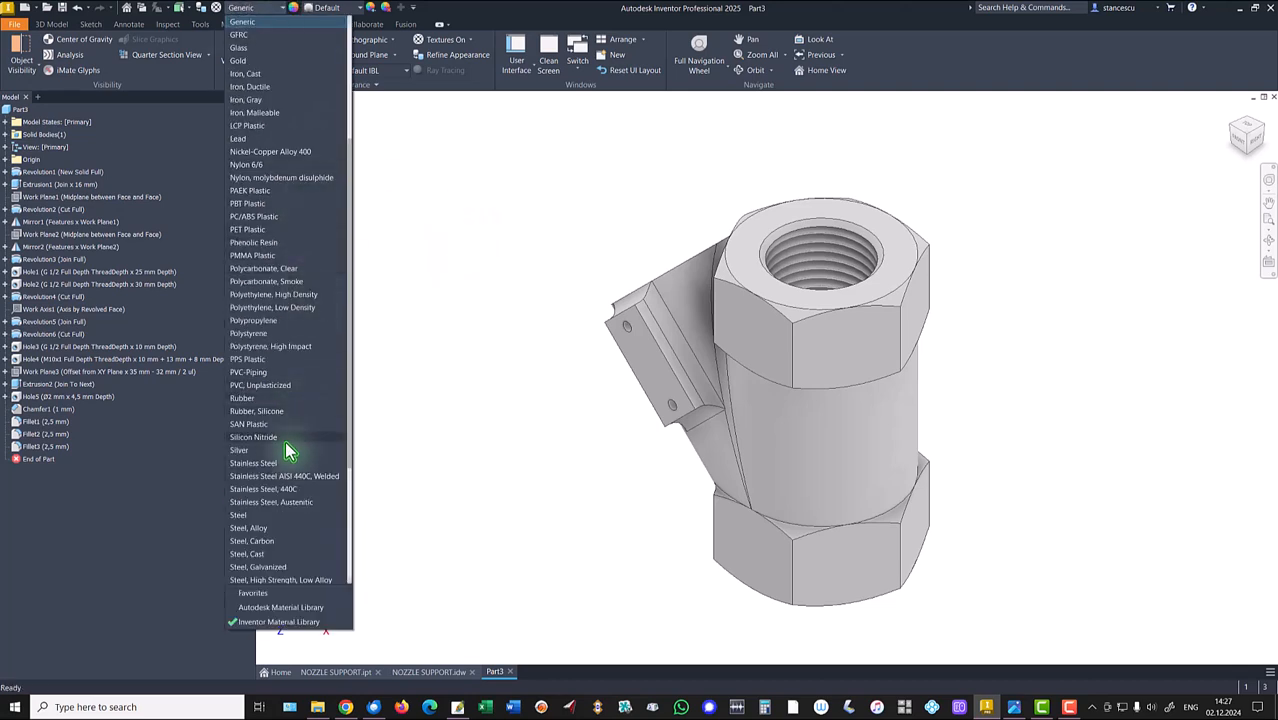
click(250, 554)
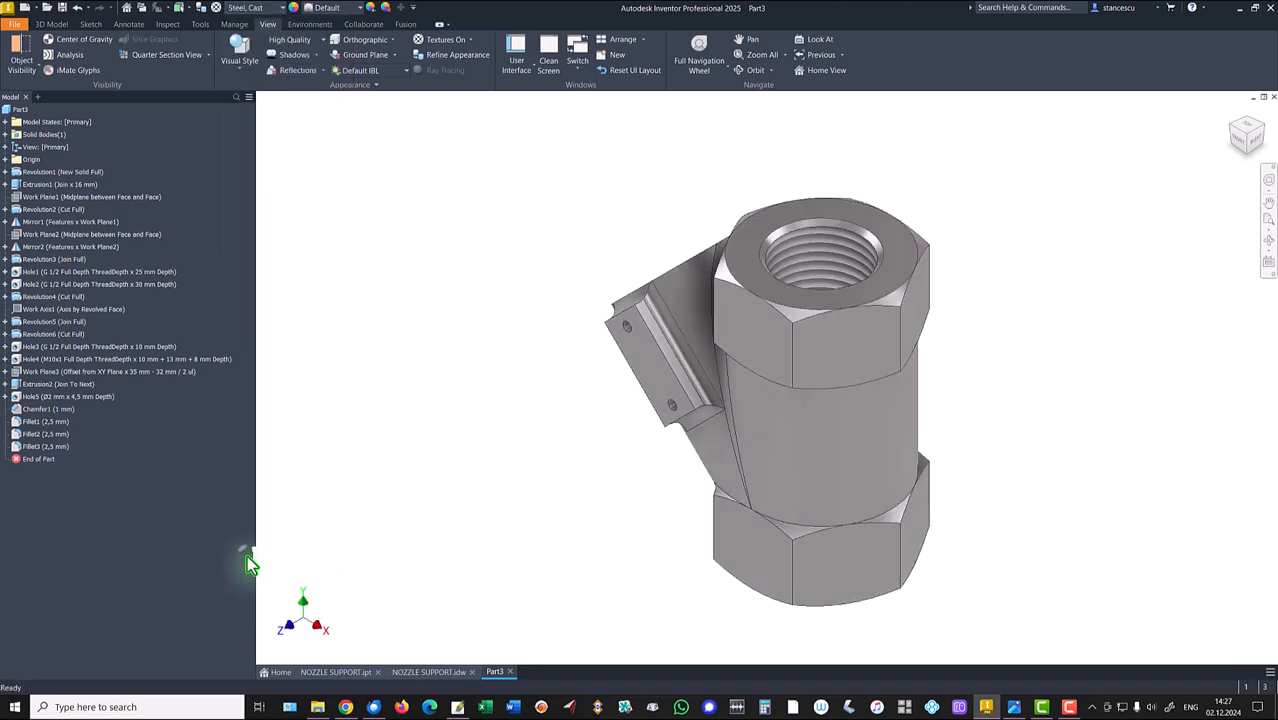
Give the part the Steel - Cast appearance and display it in the Shaded visual style.
click(334, 10)
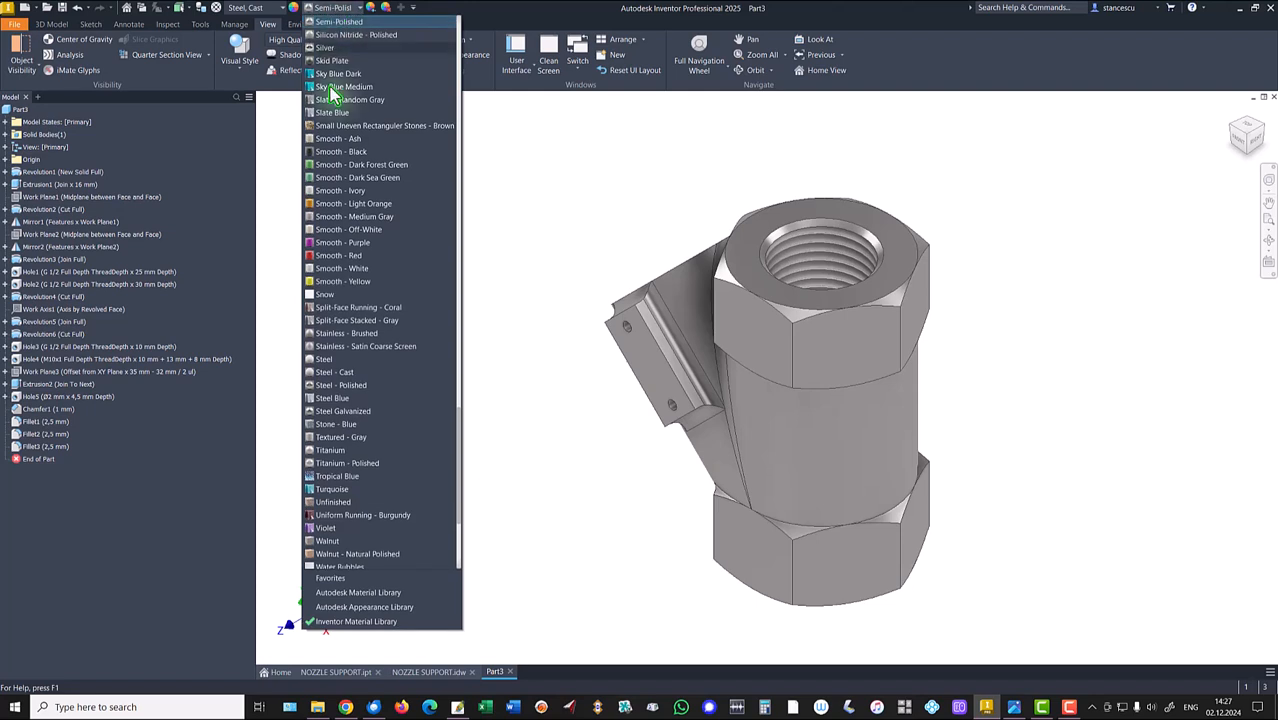
click(336, 373)
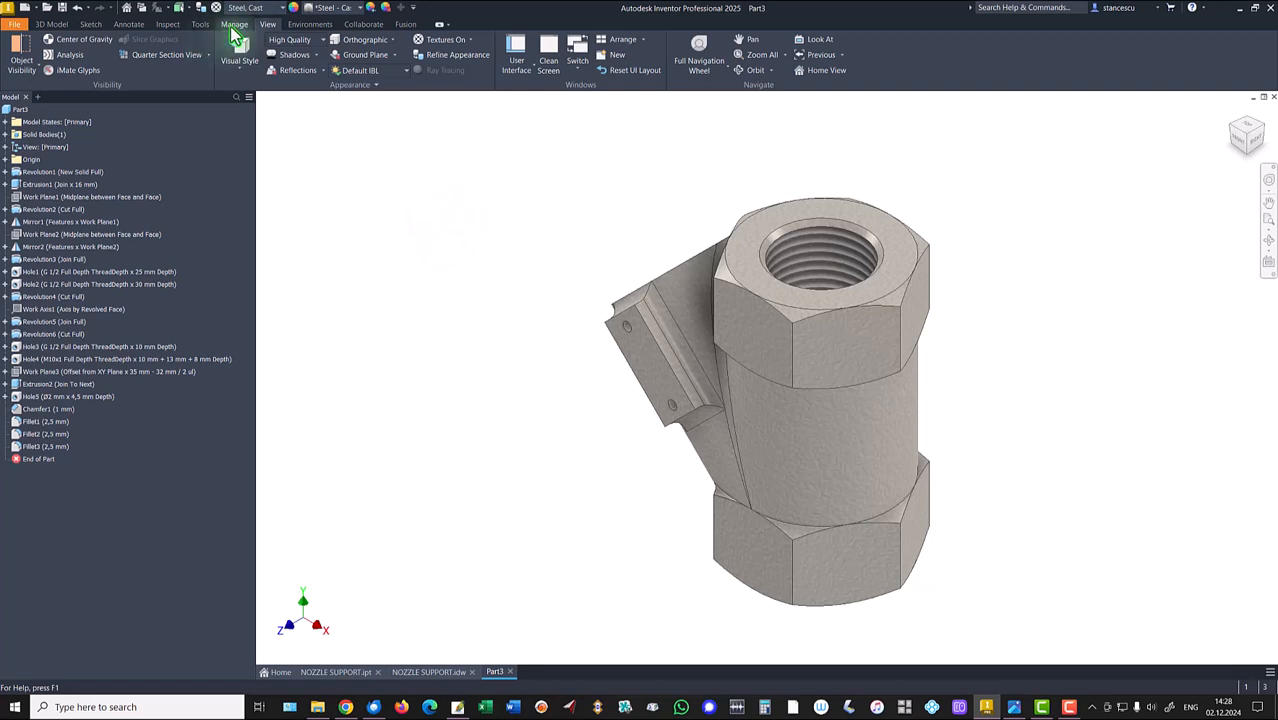
click(242, 76)
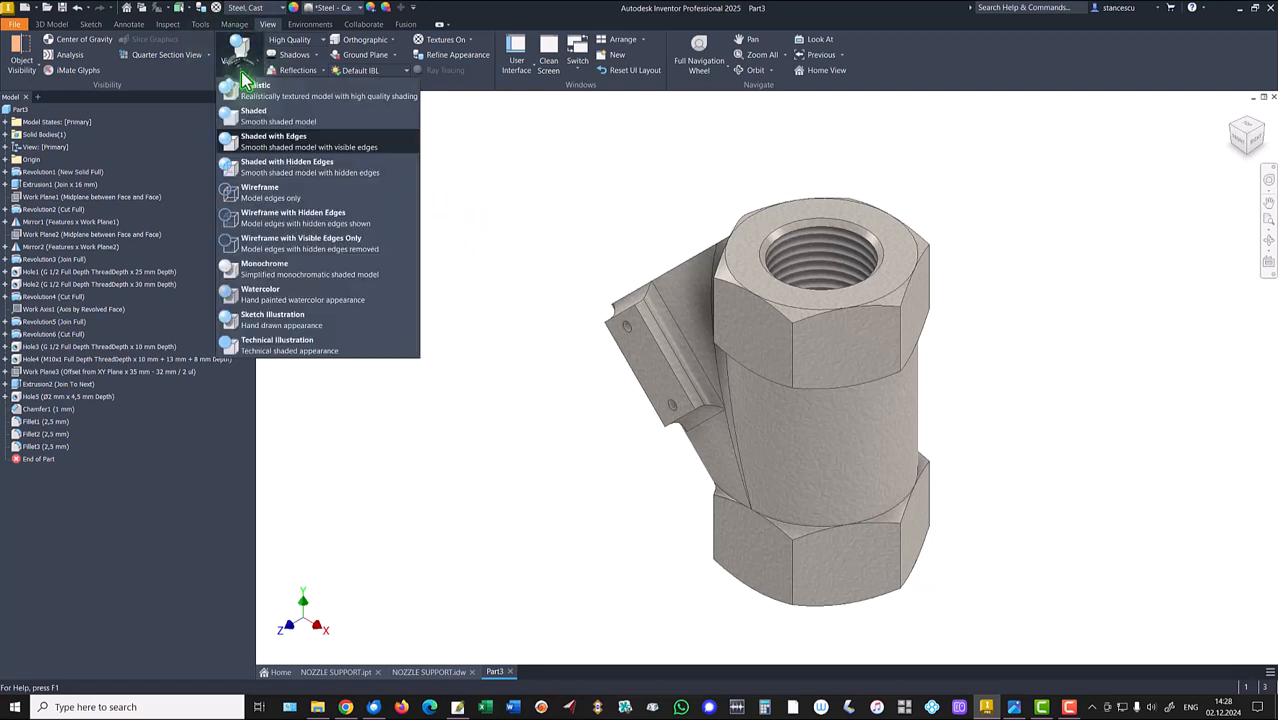
click(260, 118)
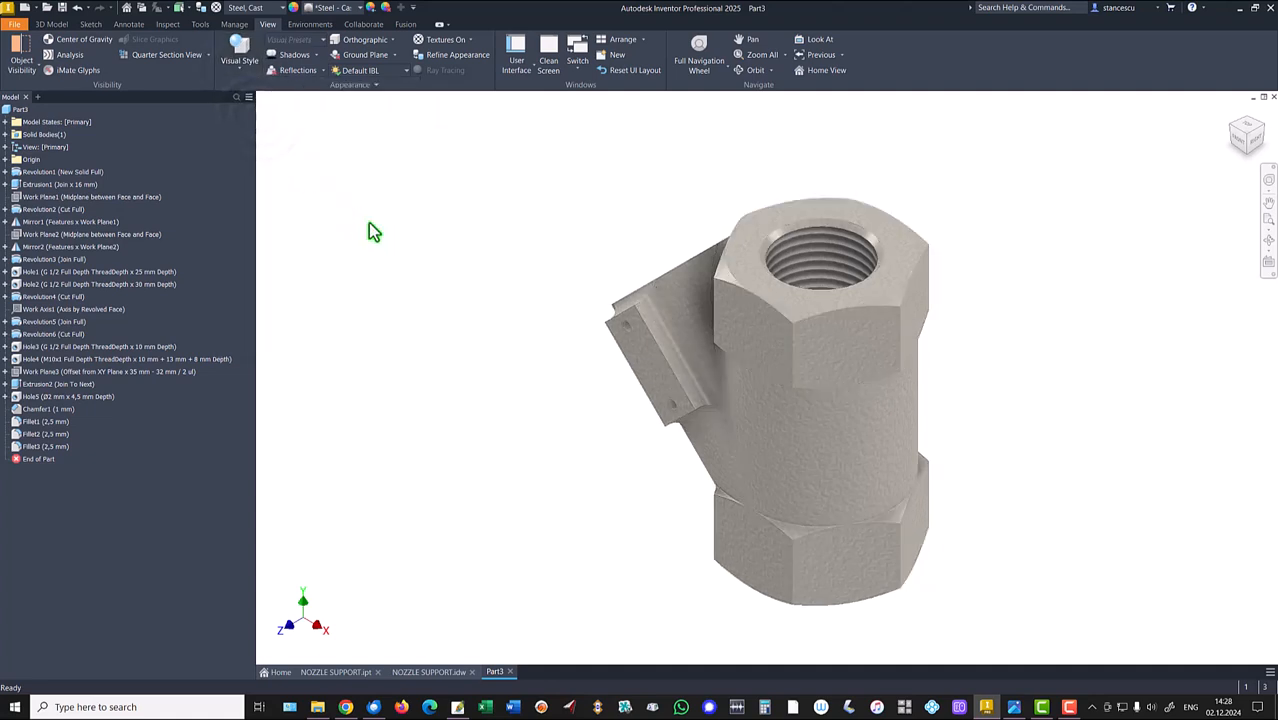
Apply the Steel - Polished appearance to both hexagonal end faces, the branch's end face and the rectangular pad's face.
click(755, 240)
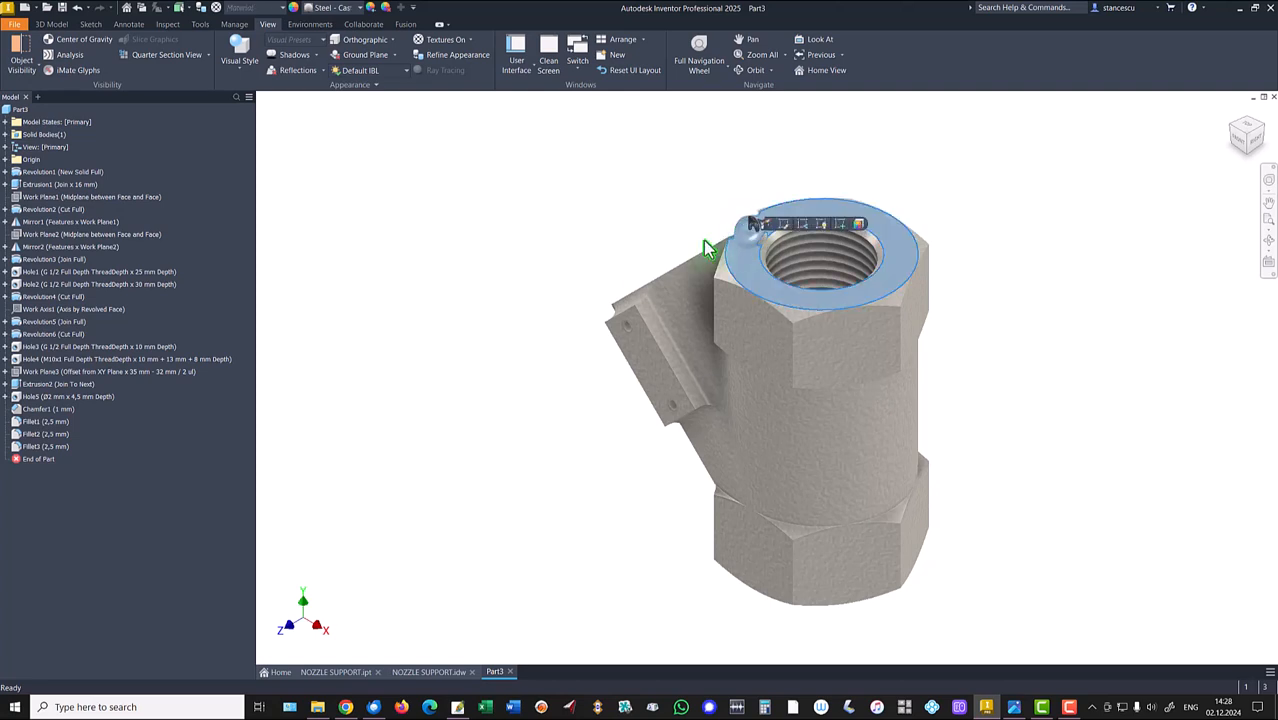
ctrl+click(649, 364)
shift+middle_drag(614, 471, 600, 404)
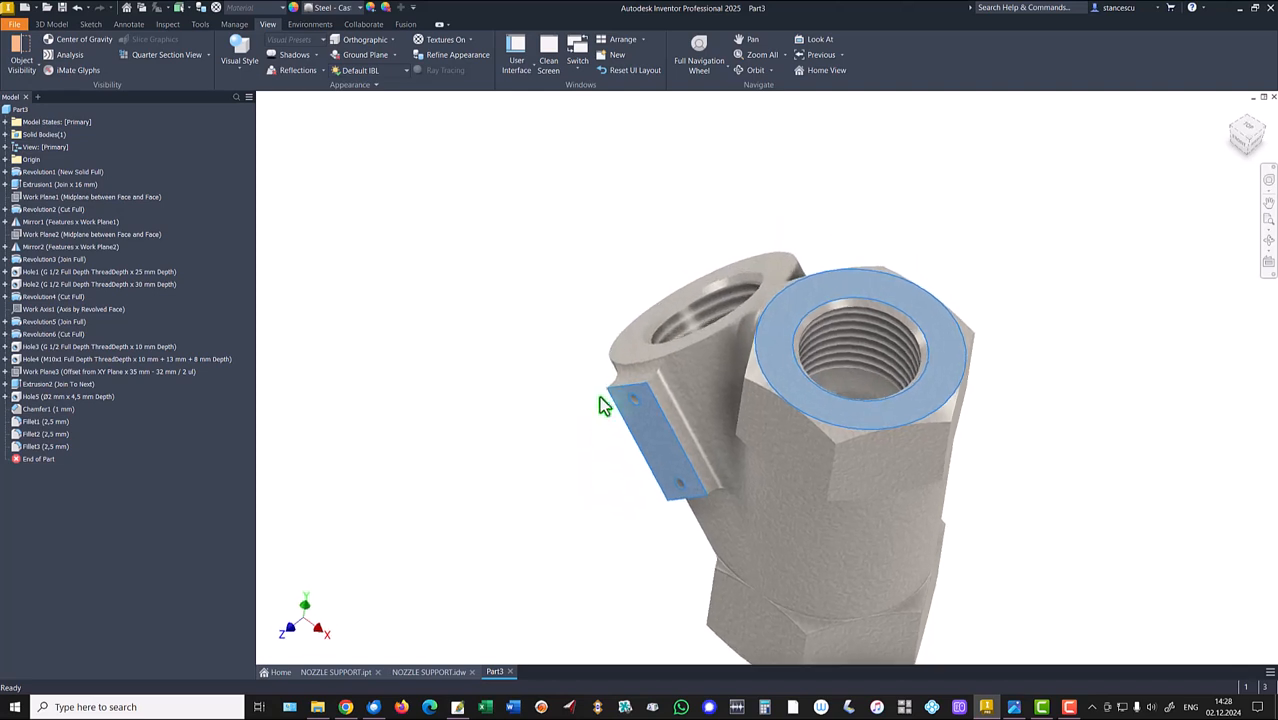
ctrl+click(636, 352)
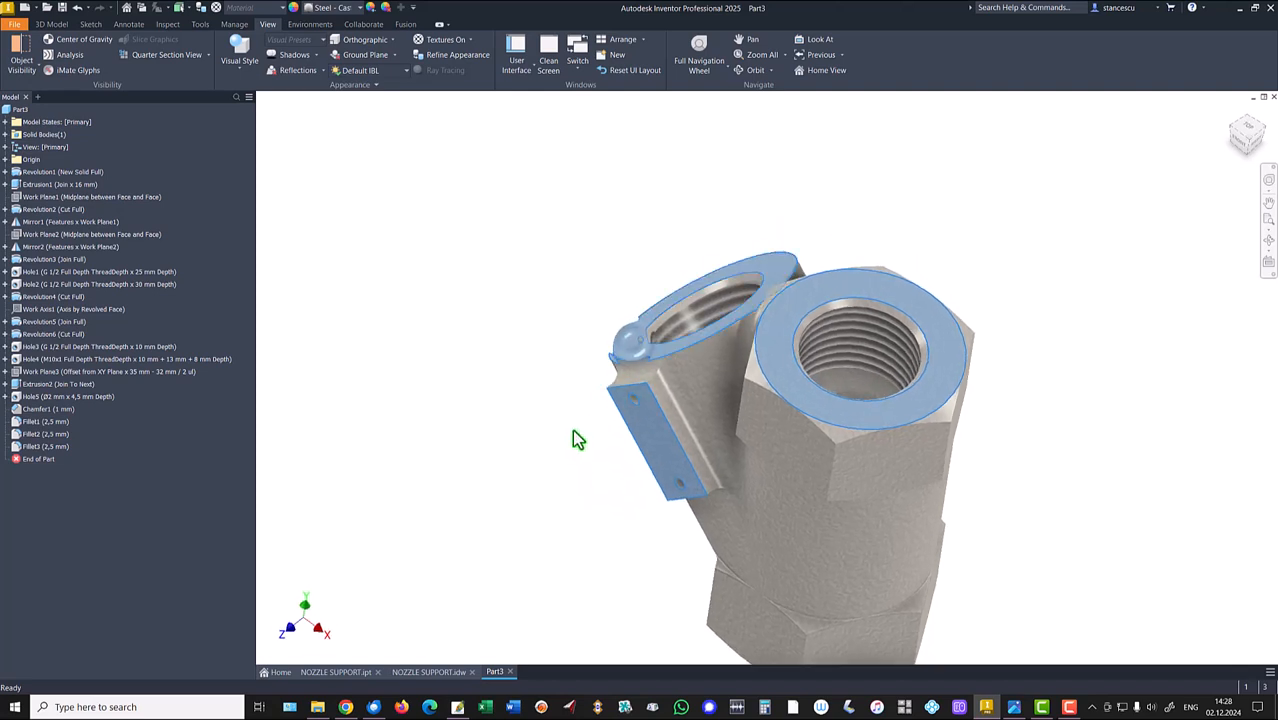
key(F6)
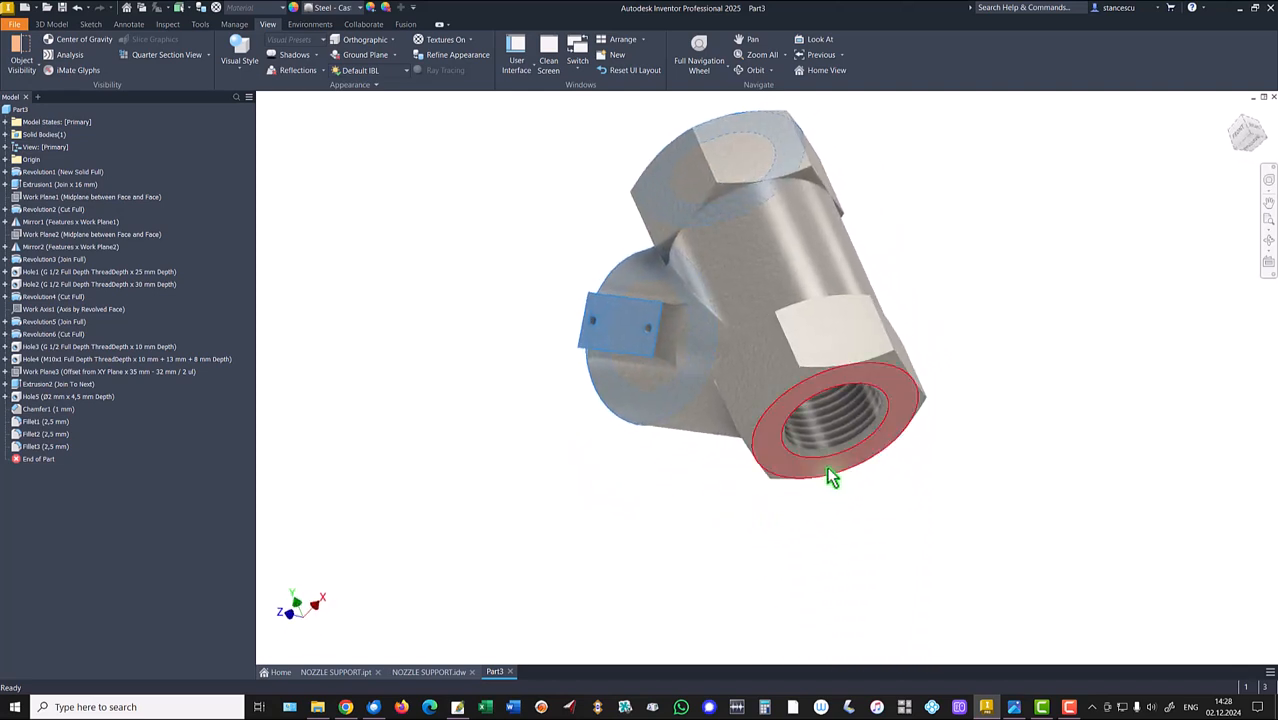
ctrl+click(826, 466)
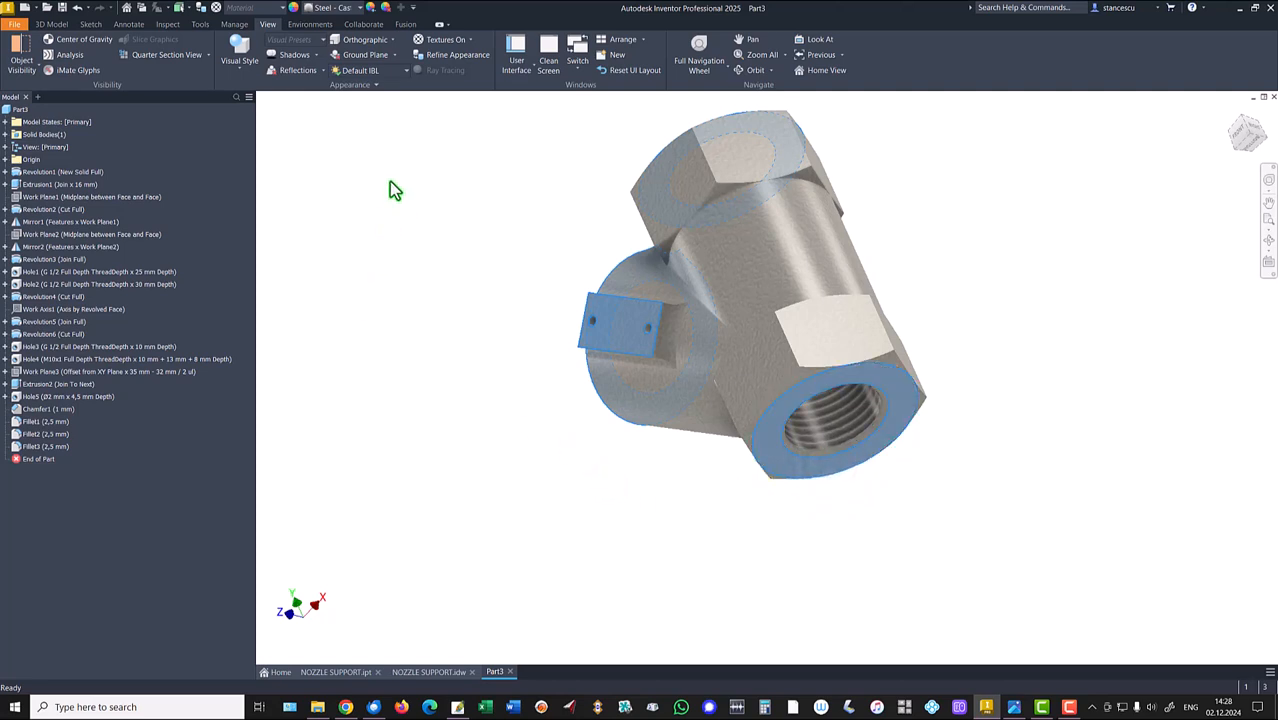
click(338, 7)
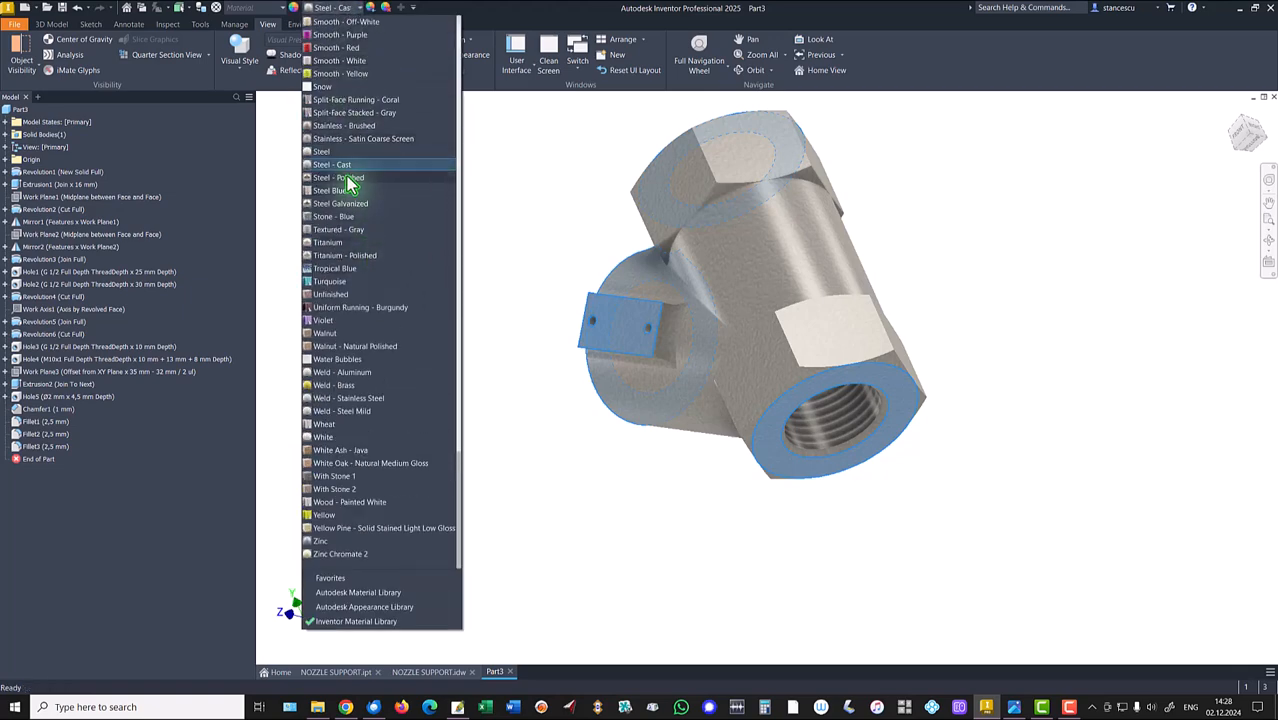
click(345, 177)
key(F6)
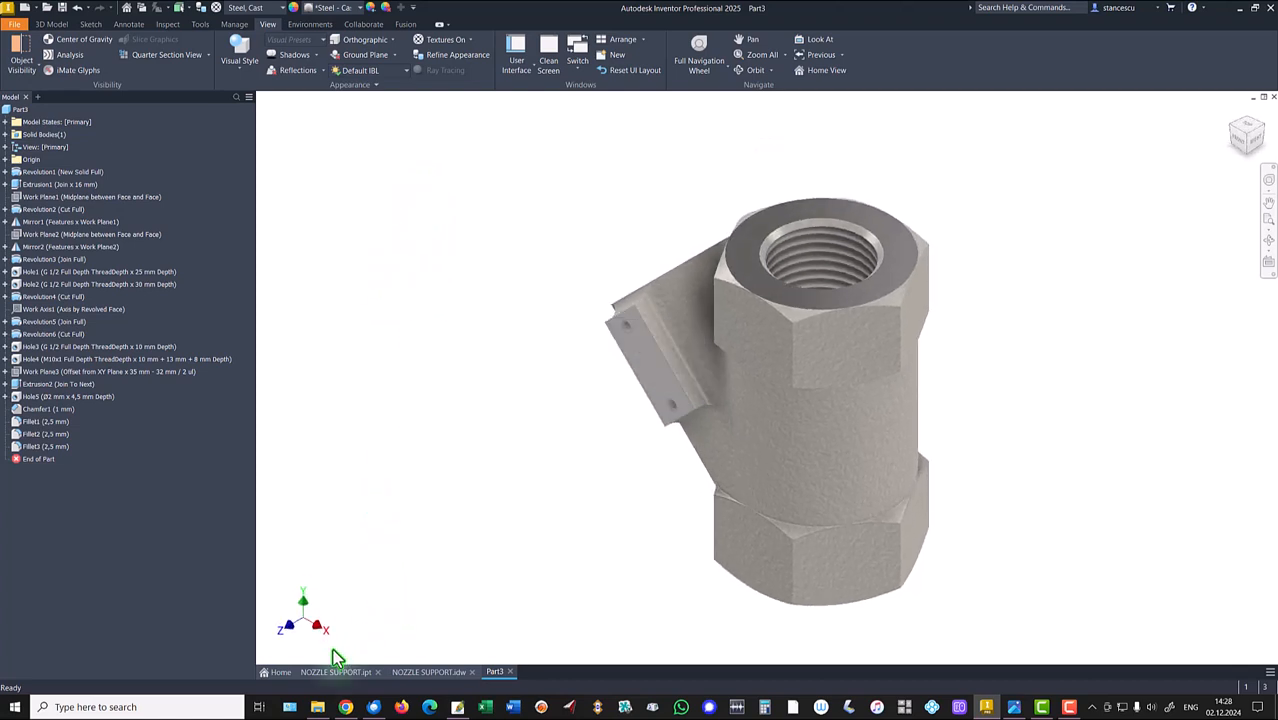
Orient Part3 to the isometric view used in NOZZLE SUPPORT.ipt, with the branch facing forward, and set it as the home view with Fit to View.
click(322, 675)
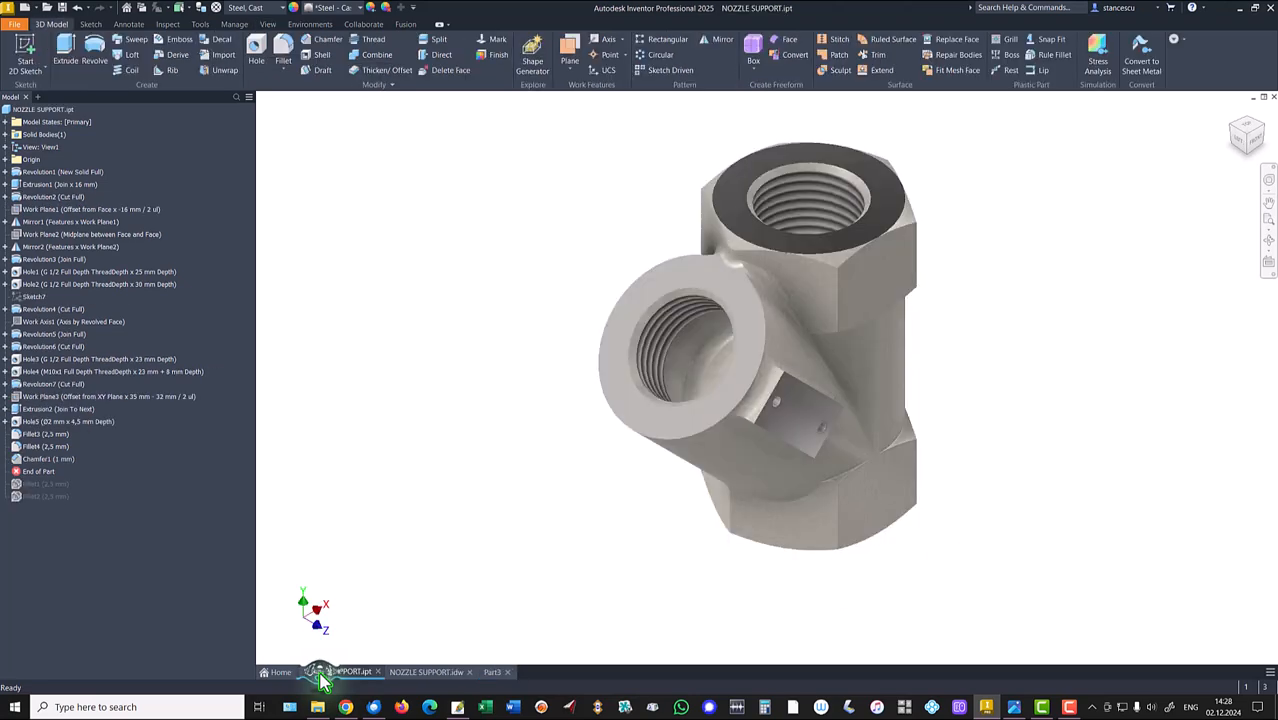
click(490, 674)
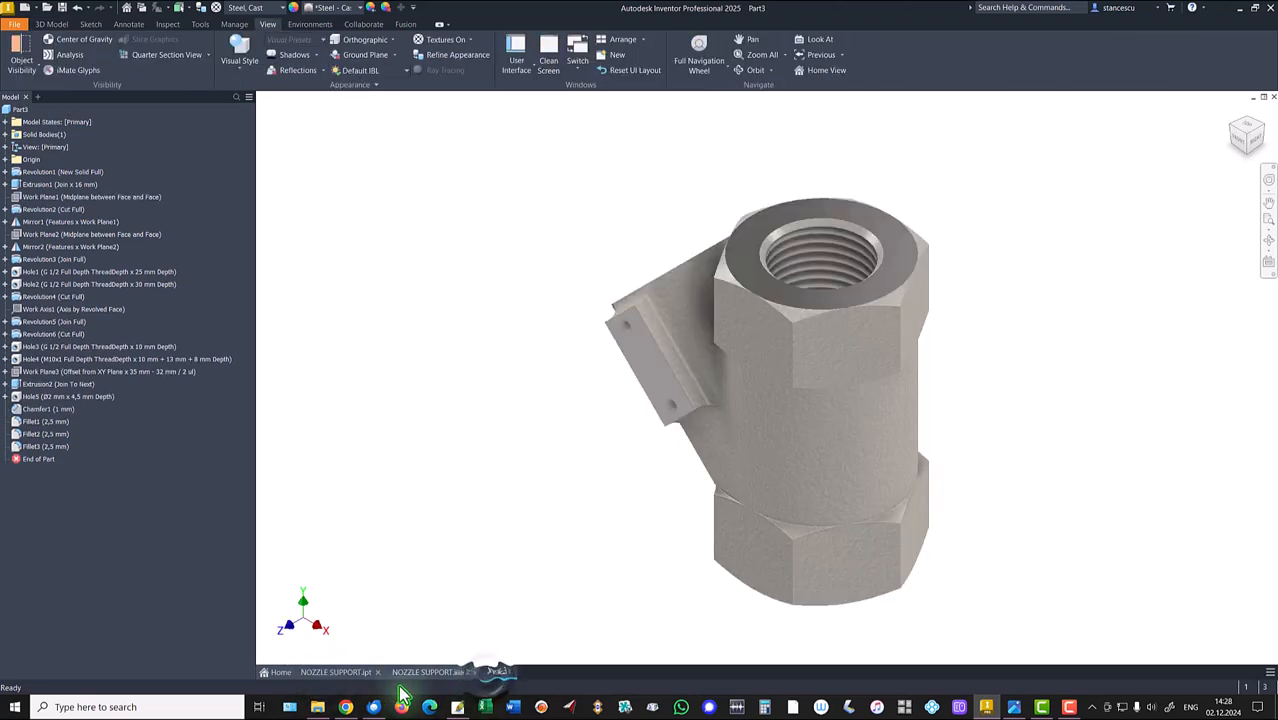
click(356, 676)
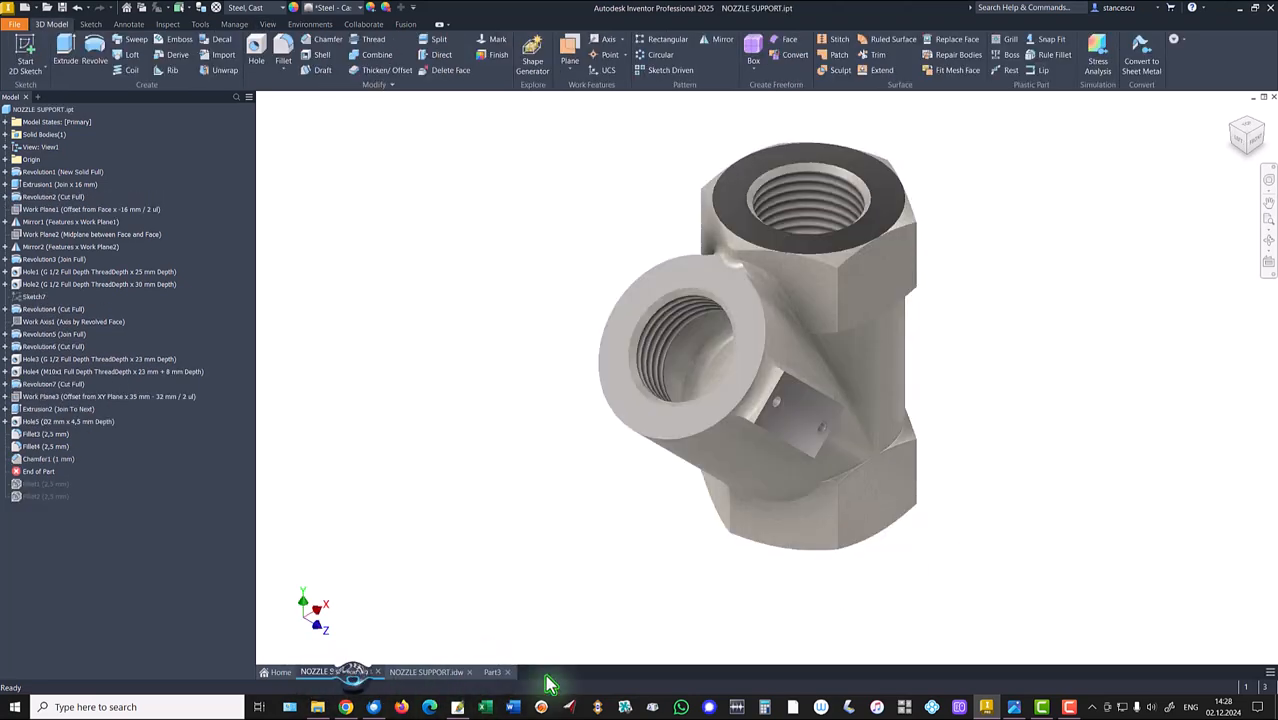
click(492, 673)
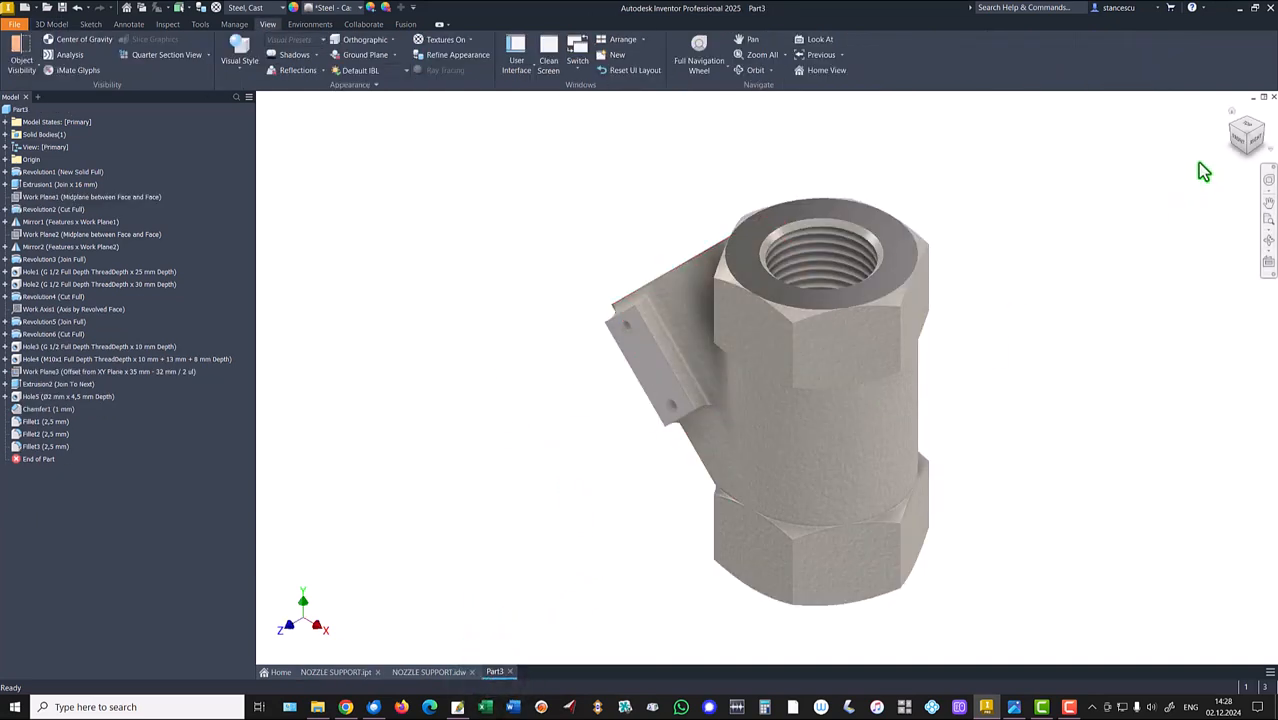
click(1236, 131)
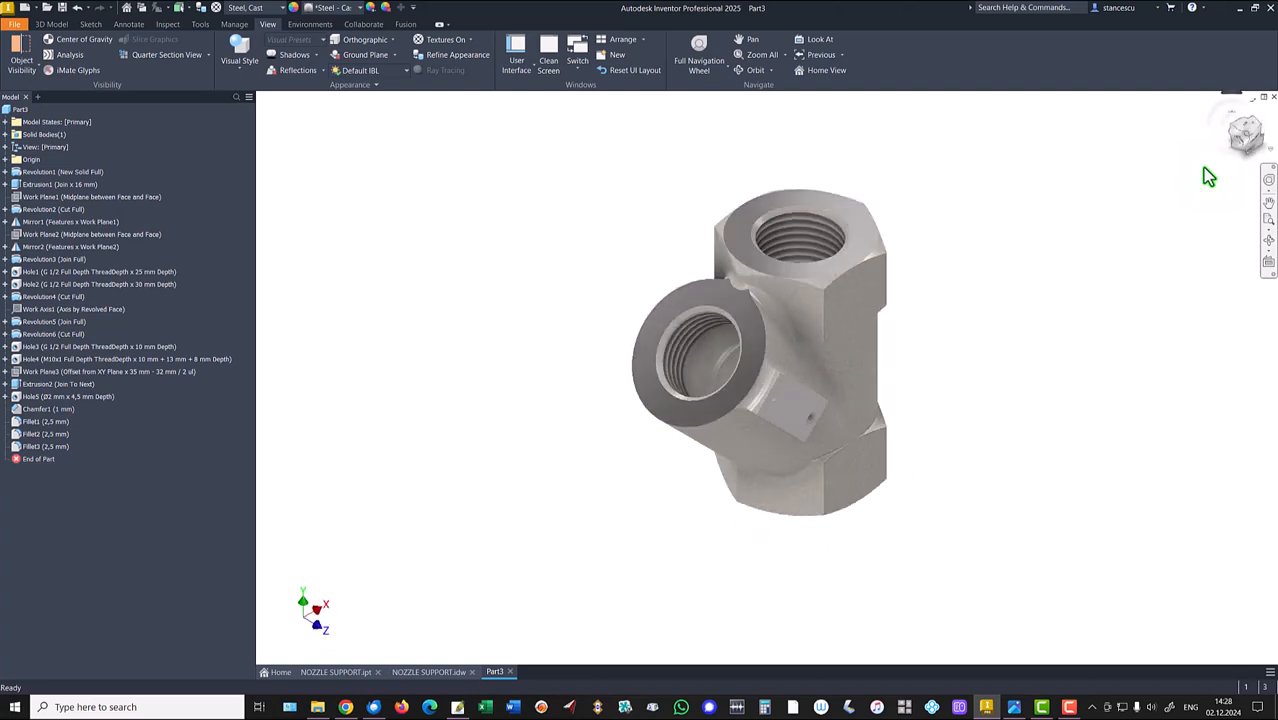
right_click(1248, 143)
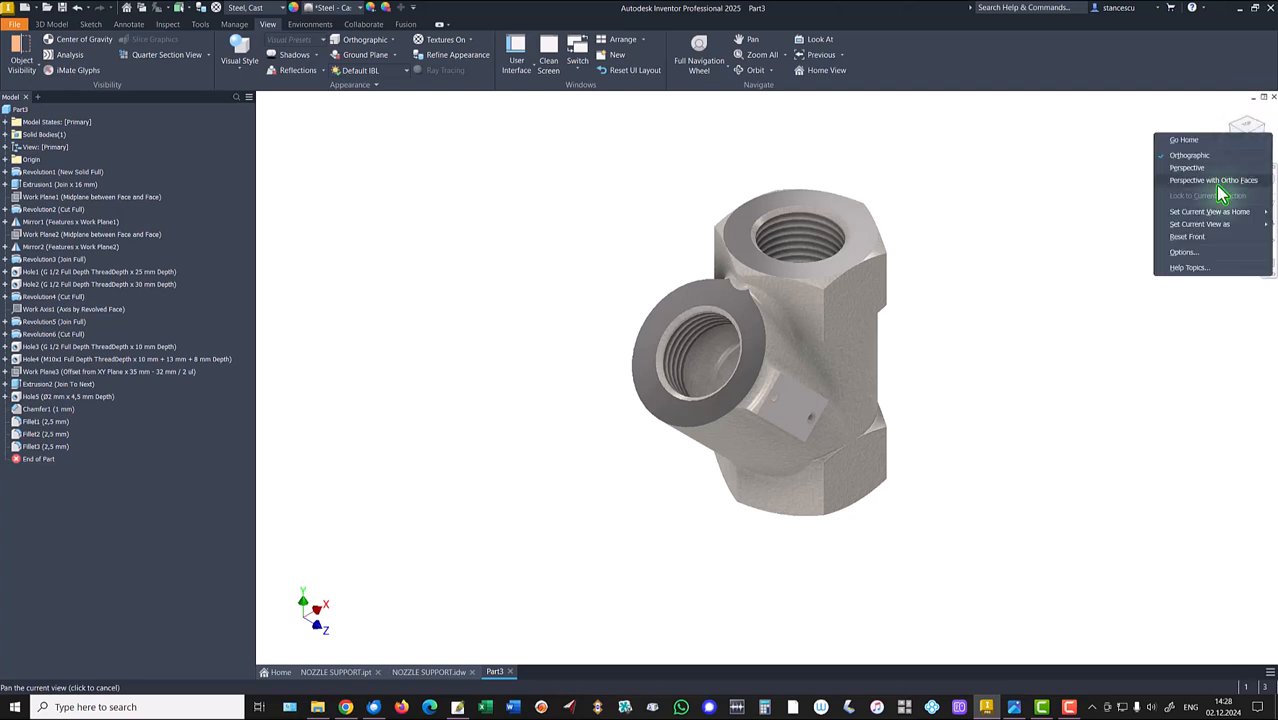
mouse_move(1220, 212)
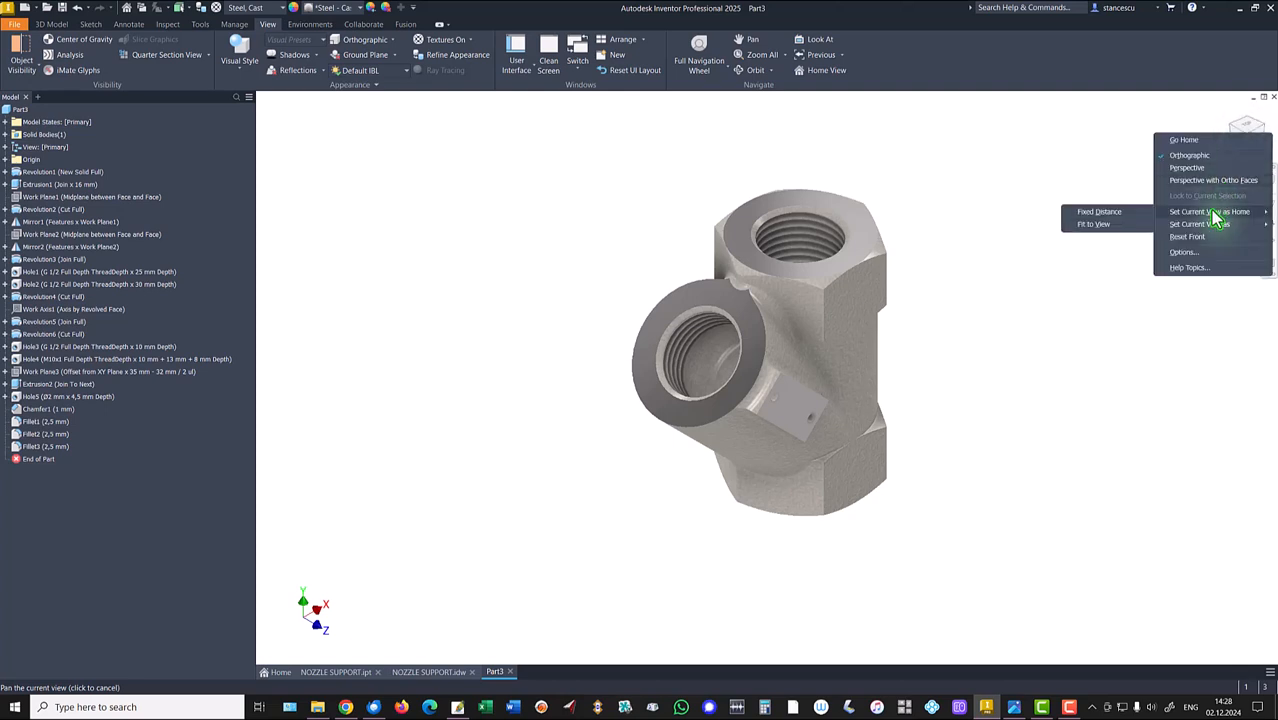
click(1095, 225)
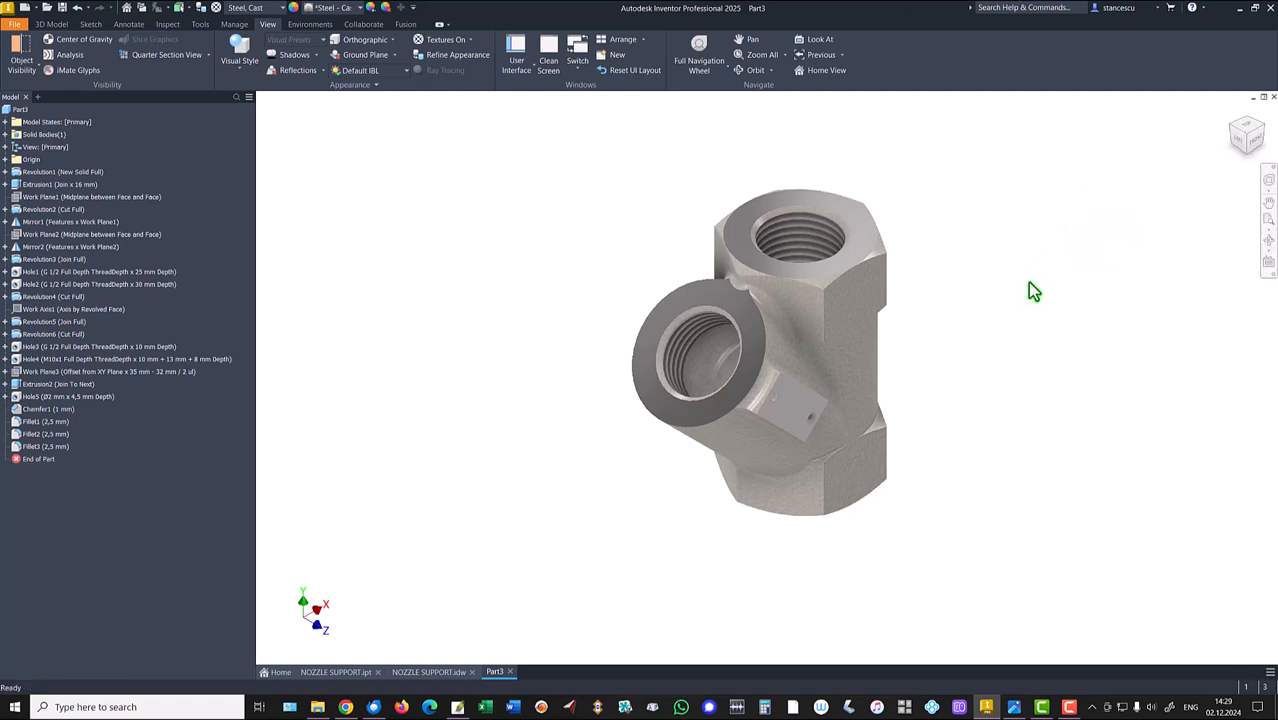
click(1029, 283)
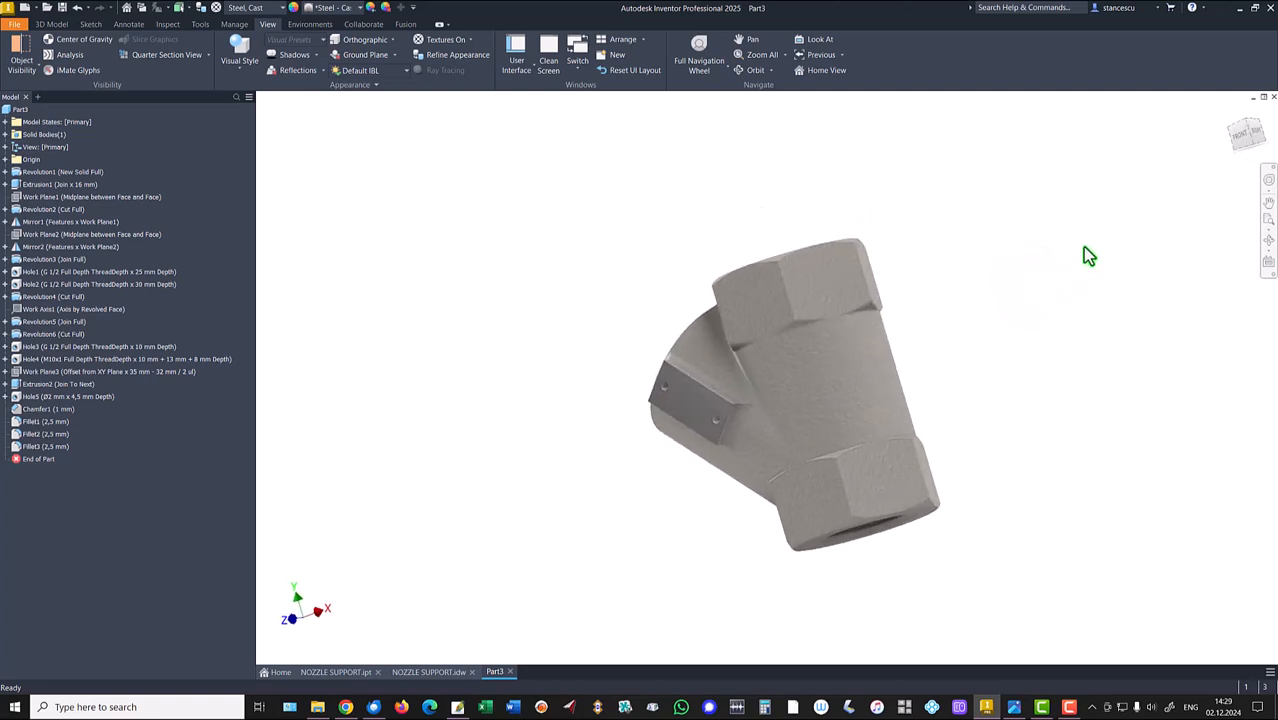
click(1233, 118)
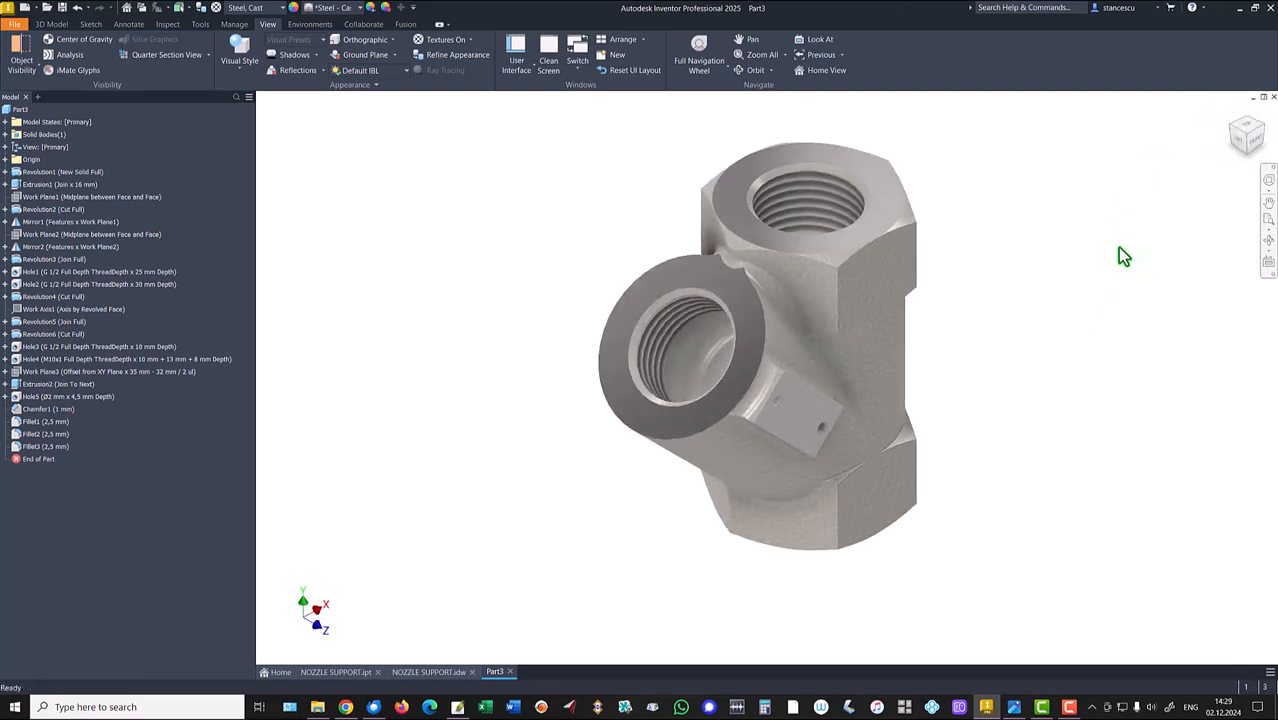
Compare Part3's shading with NOZZLE SUPPORT.ipt and set Part3's lighting style to Default Lights.
click(336, 675)
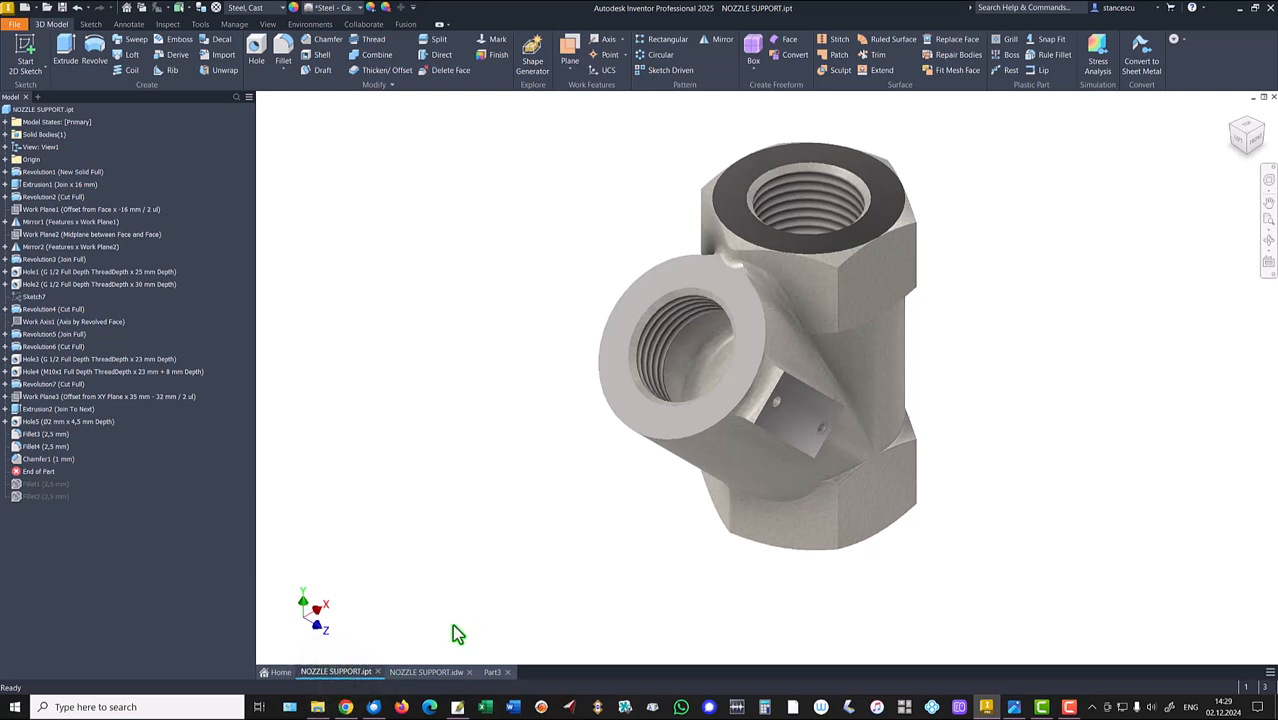
click(492, 672)
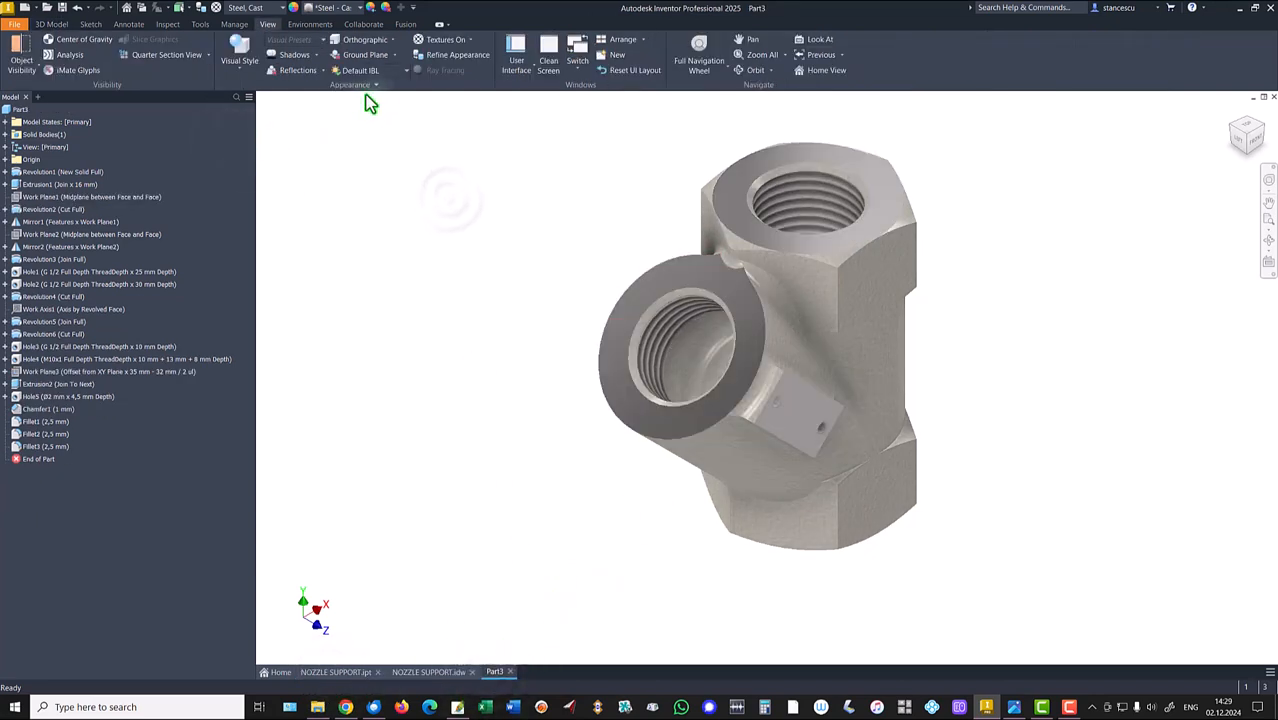
click(381, 73)
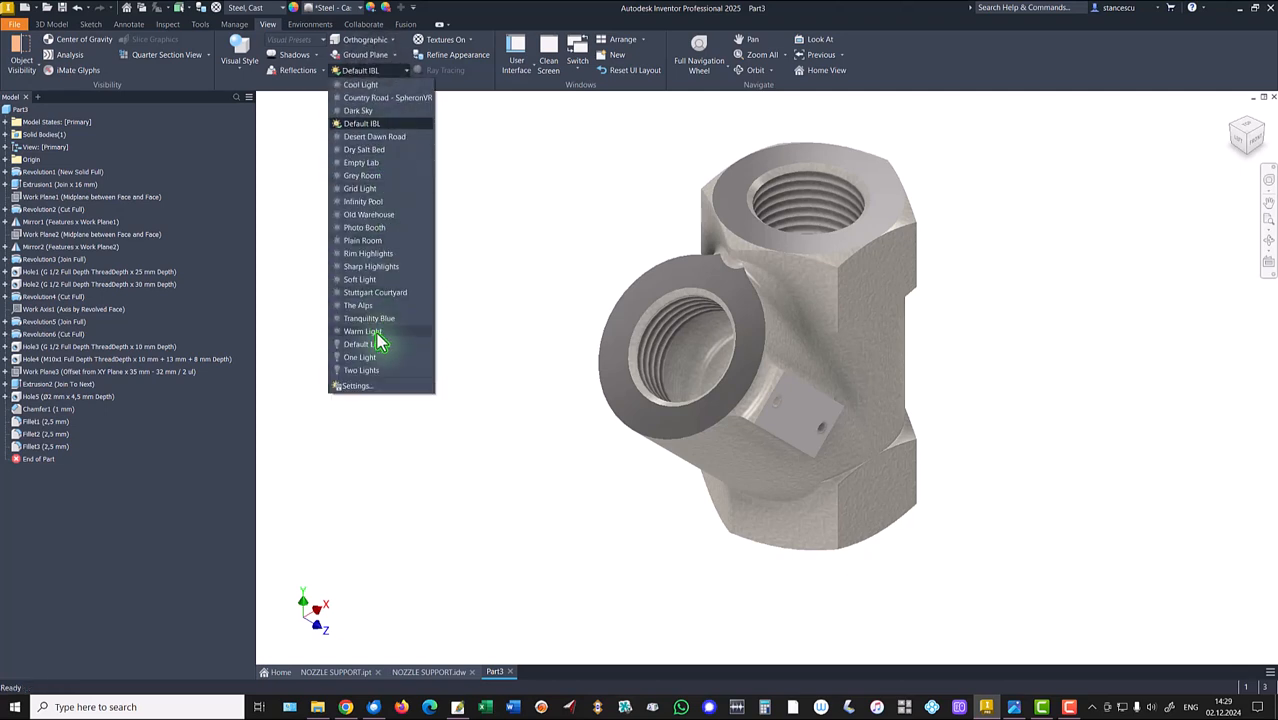
click(366, 345)
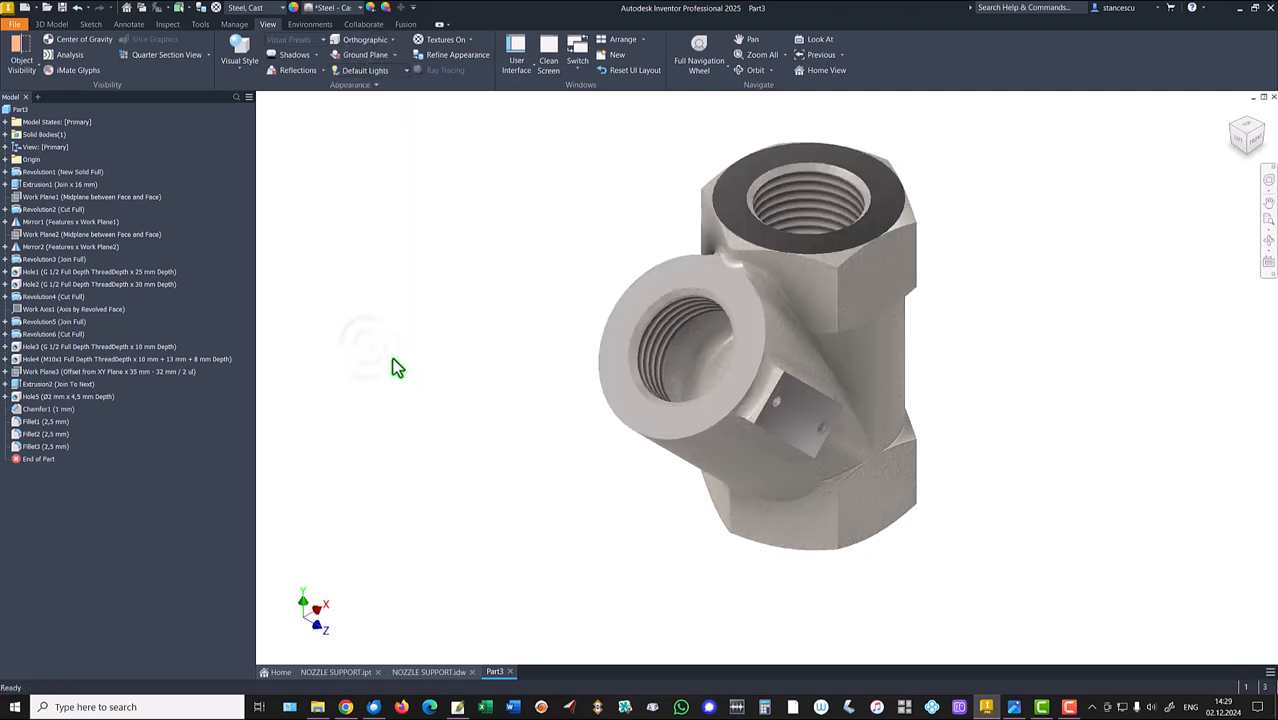
Compare the finished Part3 with the reference model NOZZLE SUPPORT.ipt by switching between the two documents.
click(338, 672)
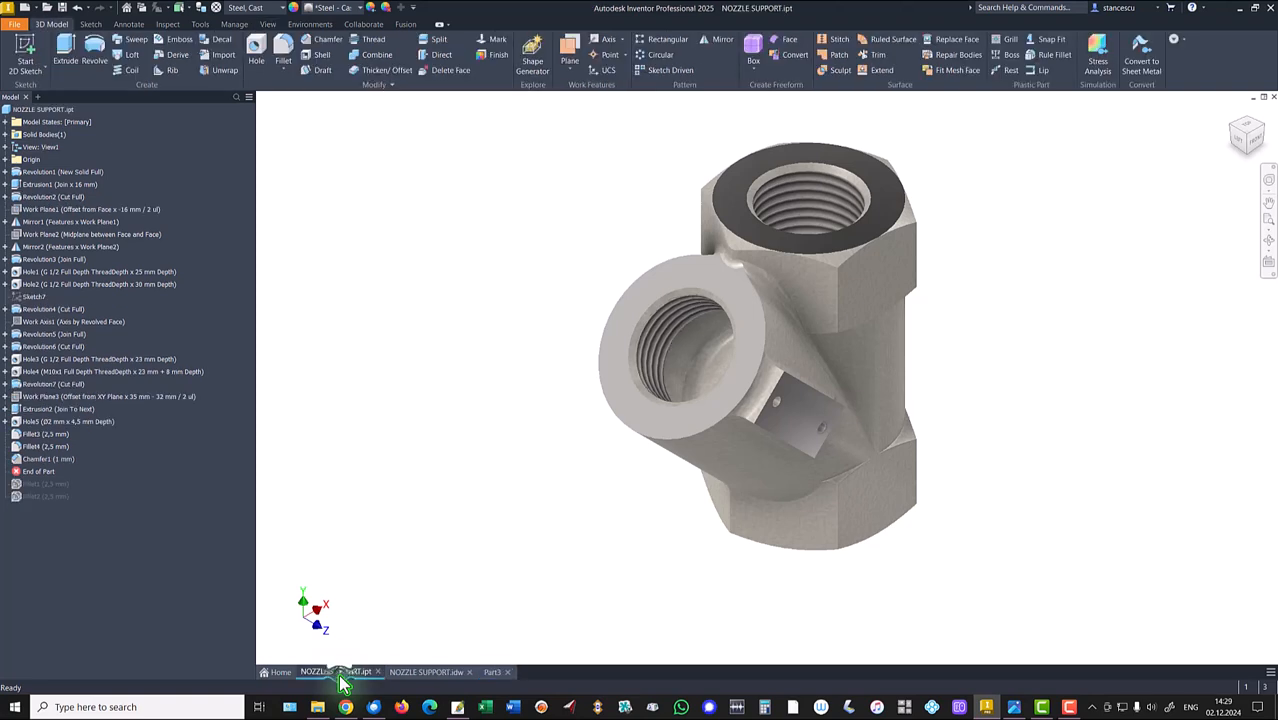
click(490, 672)
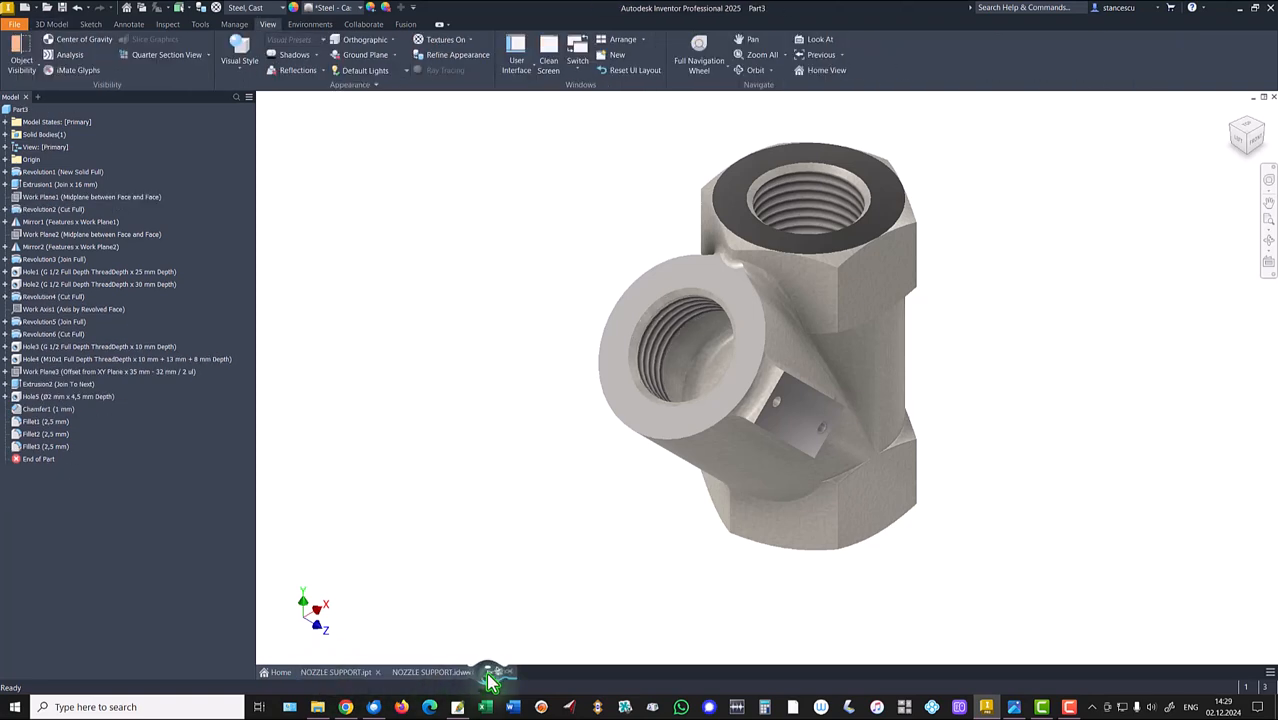
click(358, 674)
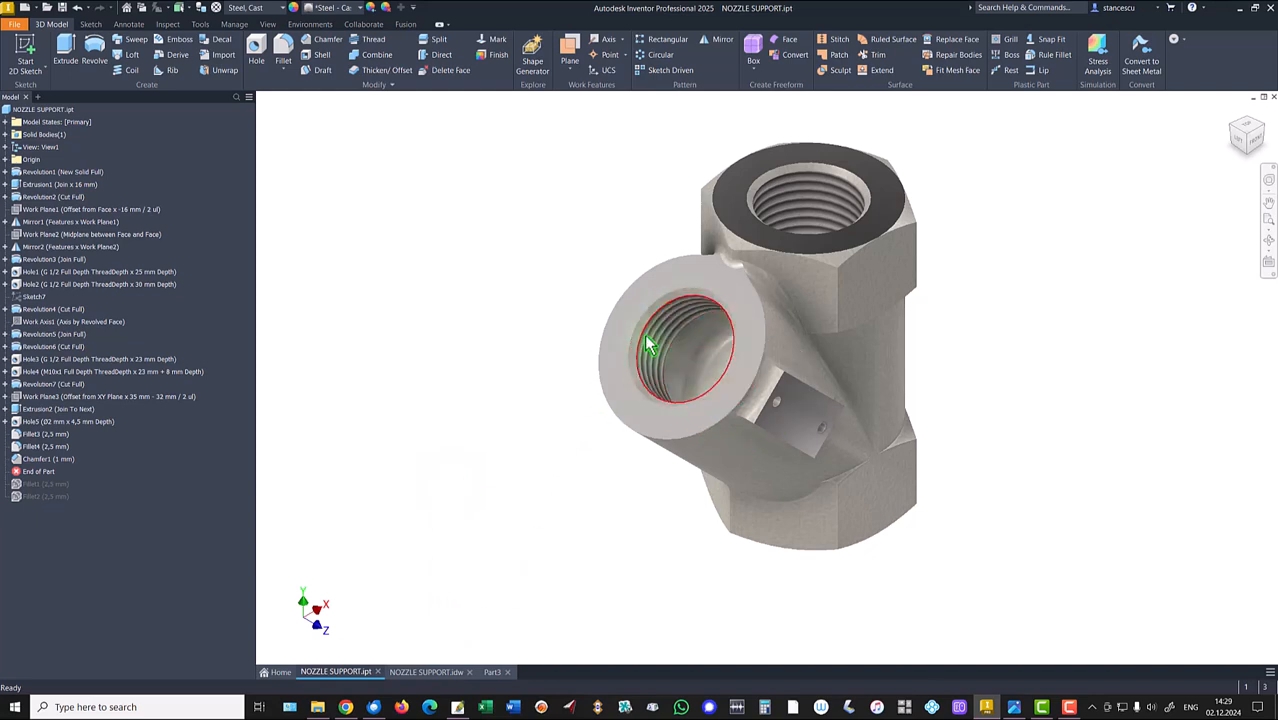
click(420, 392)
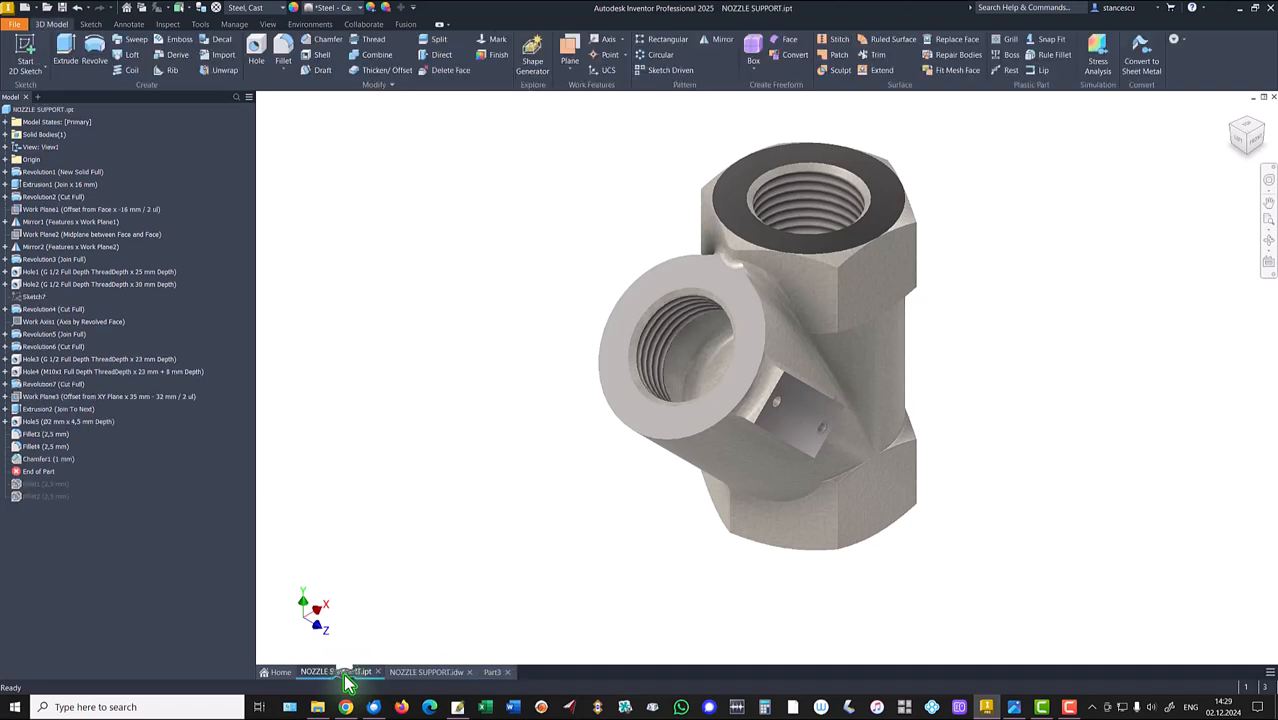
click(492, 672)
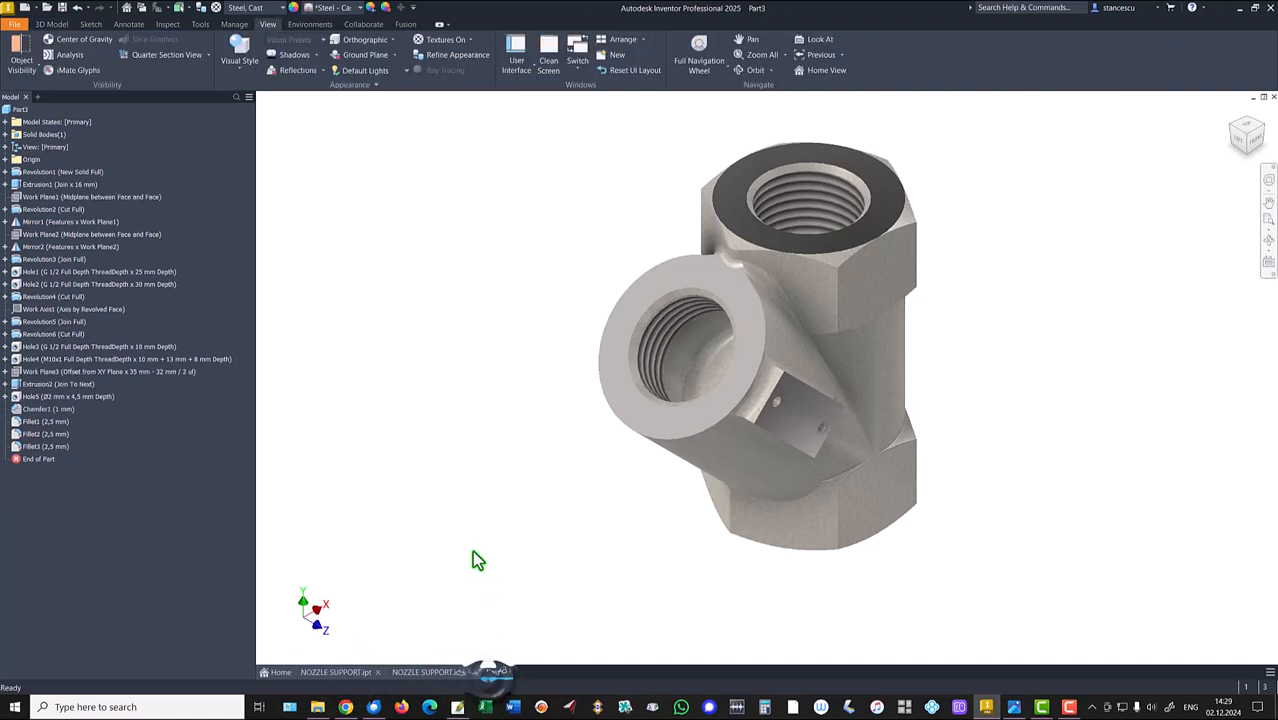